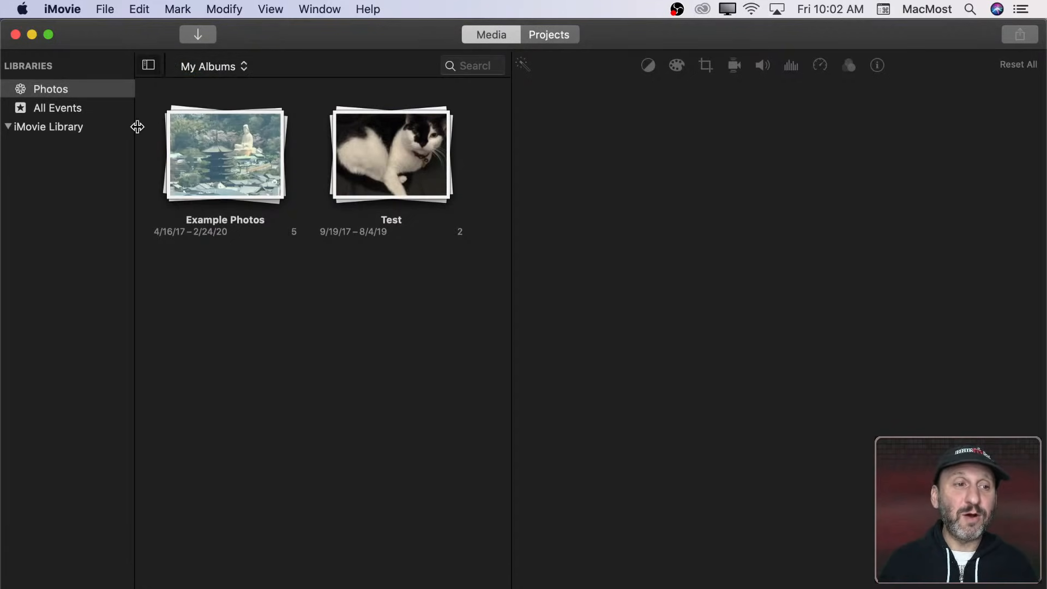
Step: Create a new Movie project from the Projects view
click(57, 128)
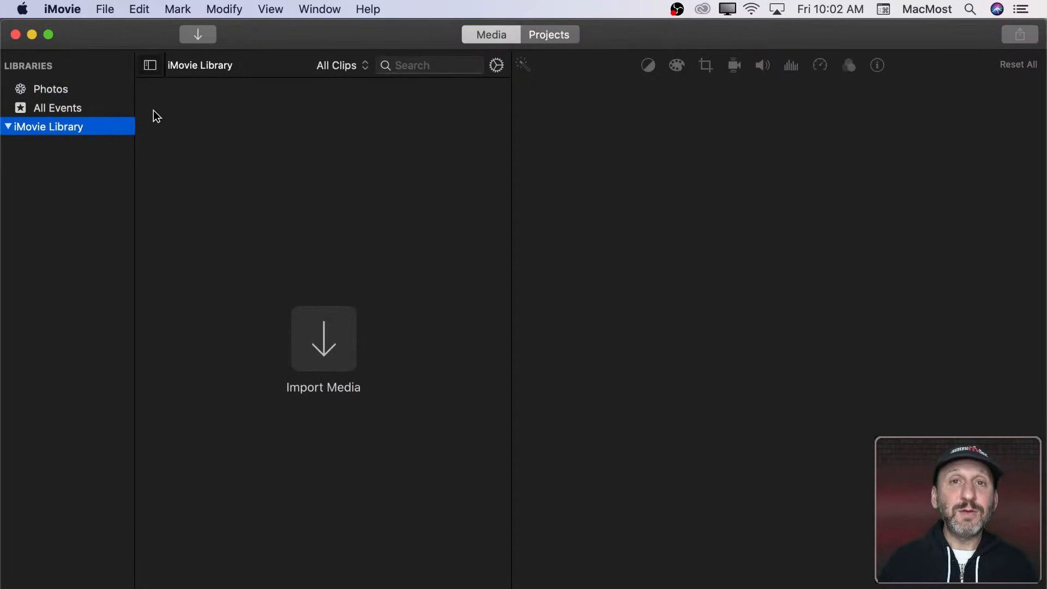
click(549, 35)
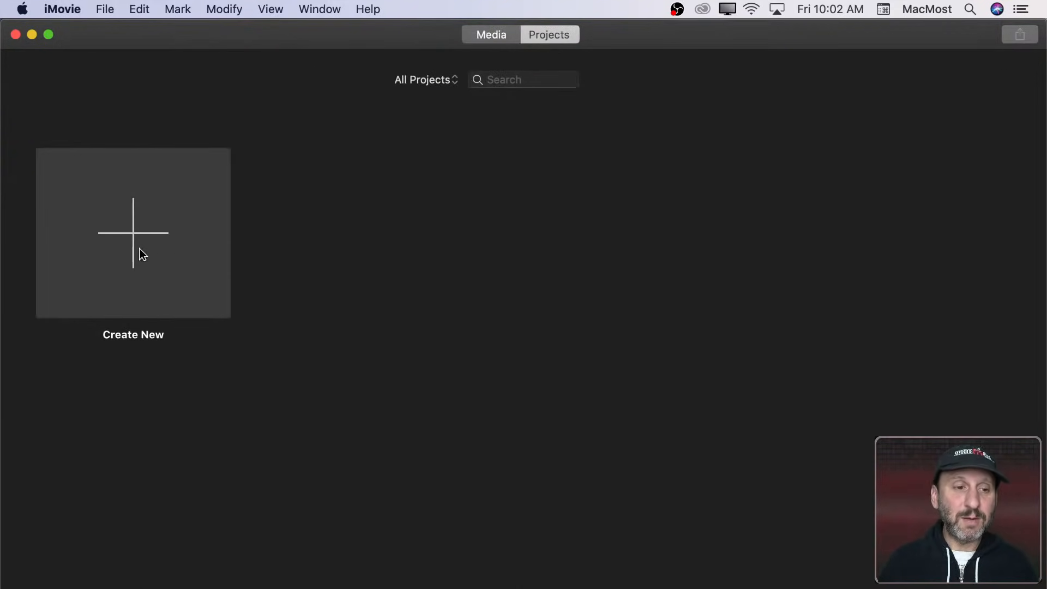
click(123, 241)
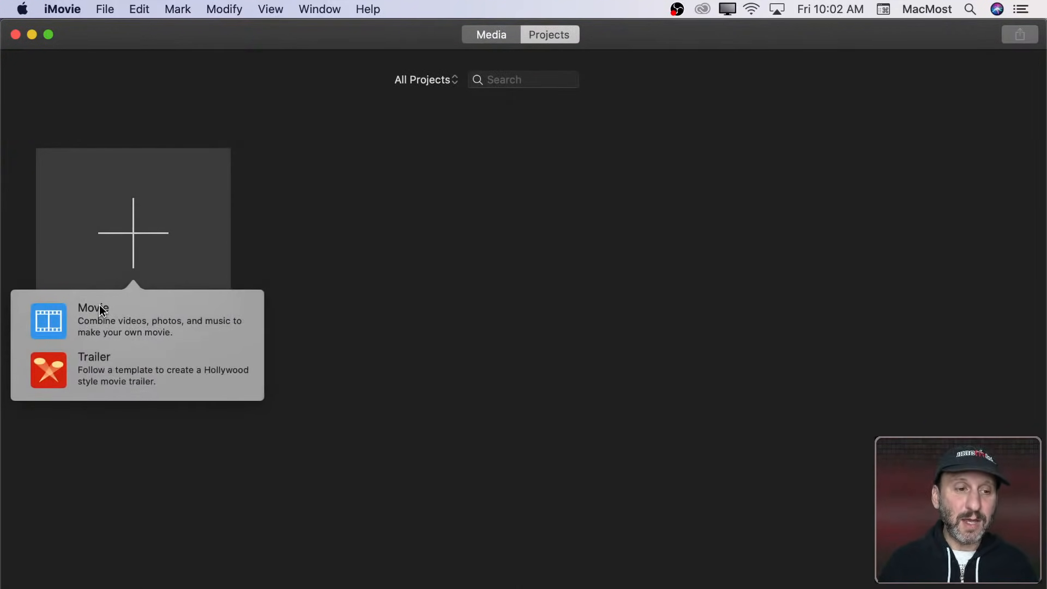
click(101, 310)
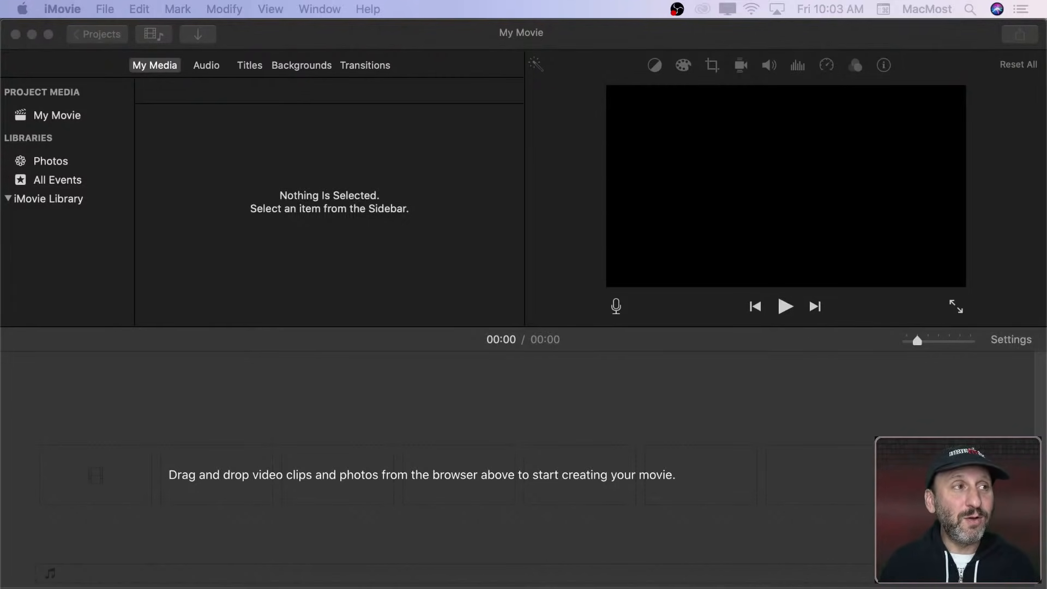
Step: Import the dog video clips into the My Movie project media
drag(0, 27, 56, 115)
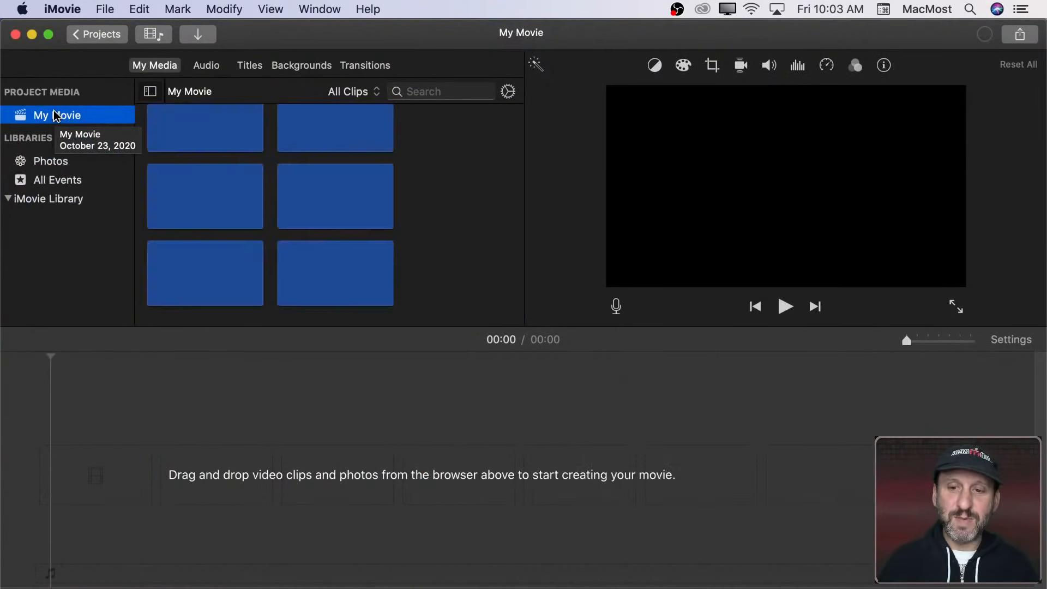
scroll(291, 169, up, 20)
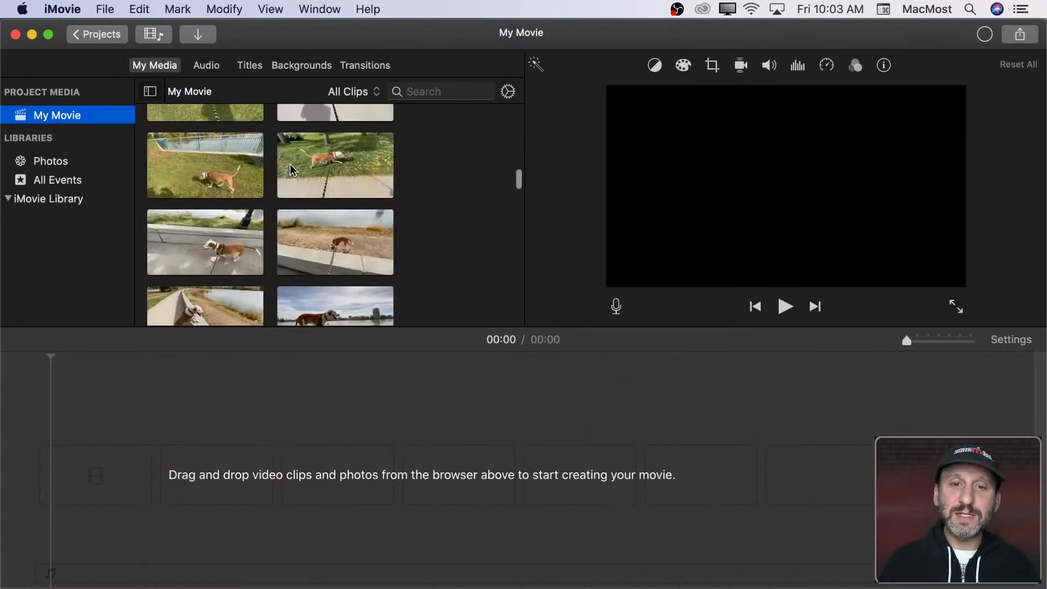
scroll(292, 170, up, 15)
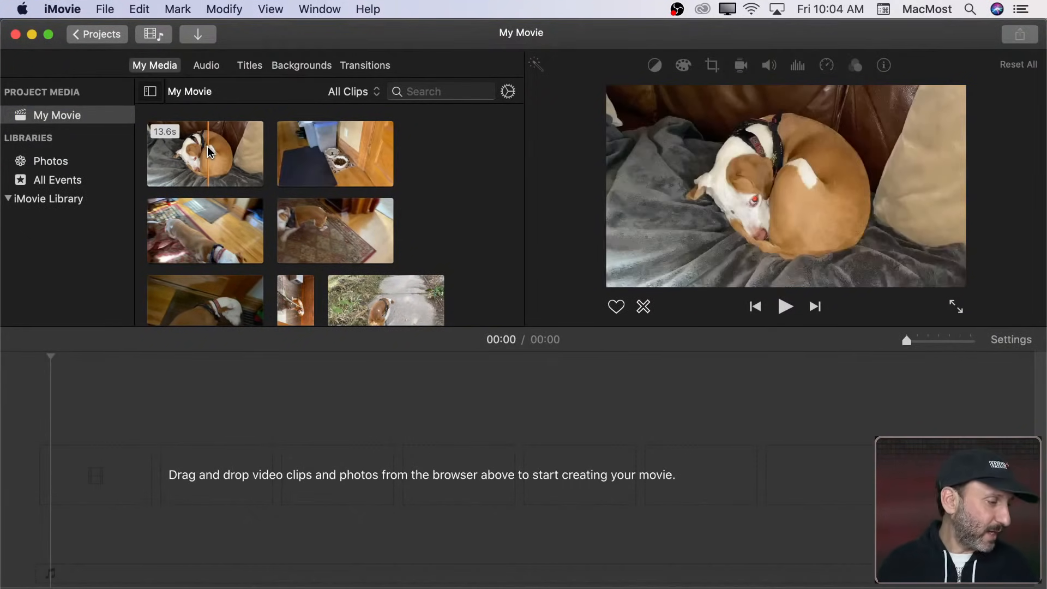
Step: Look through the imported clips in the My Movie media, from the curled-up dog to the outdoor walk scenes
click(219, 153)
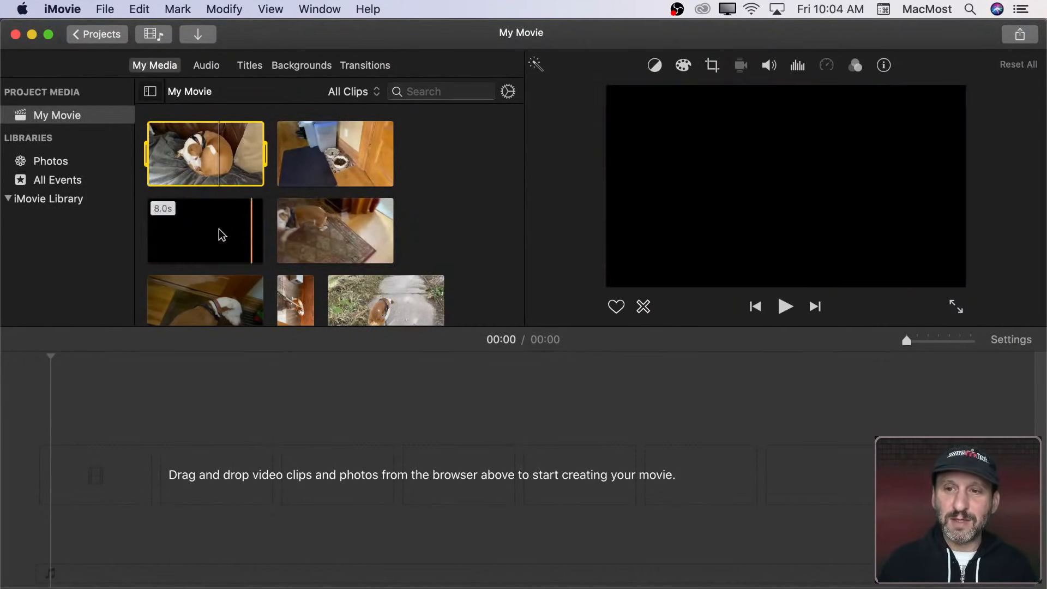
scroll(240, 294, down, 5)
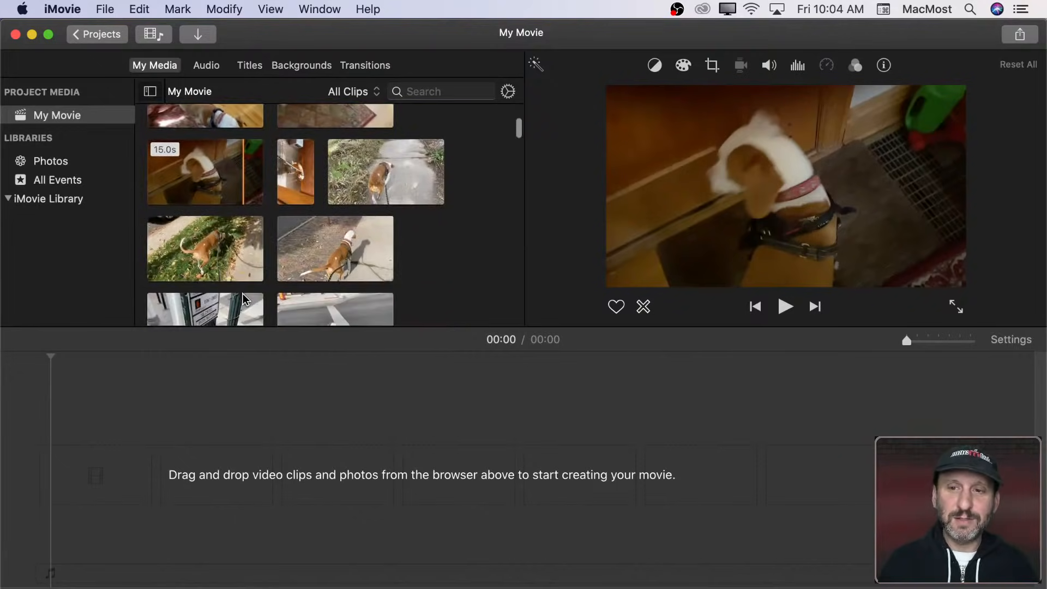
scroll(360, 253, down, 3)
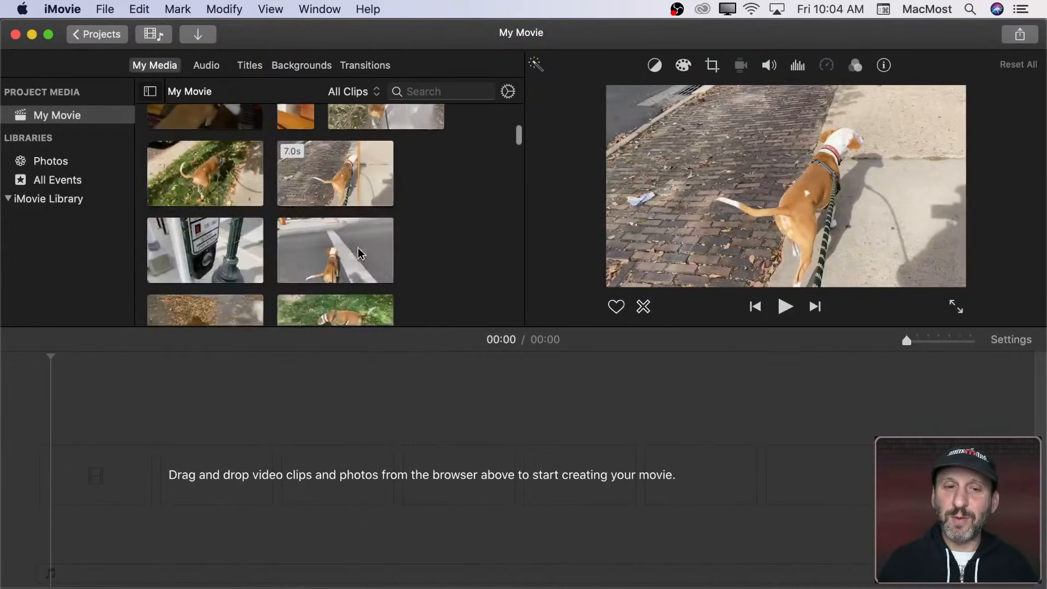
scroll(361, 254, down, 1)
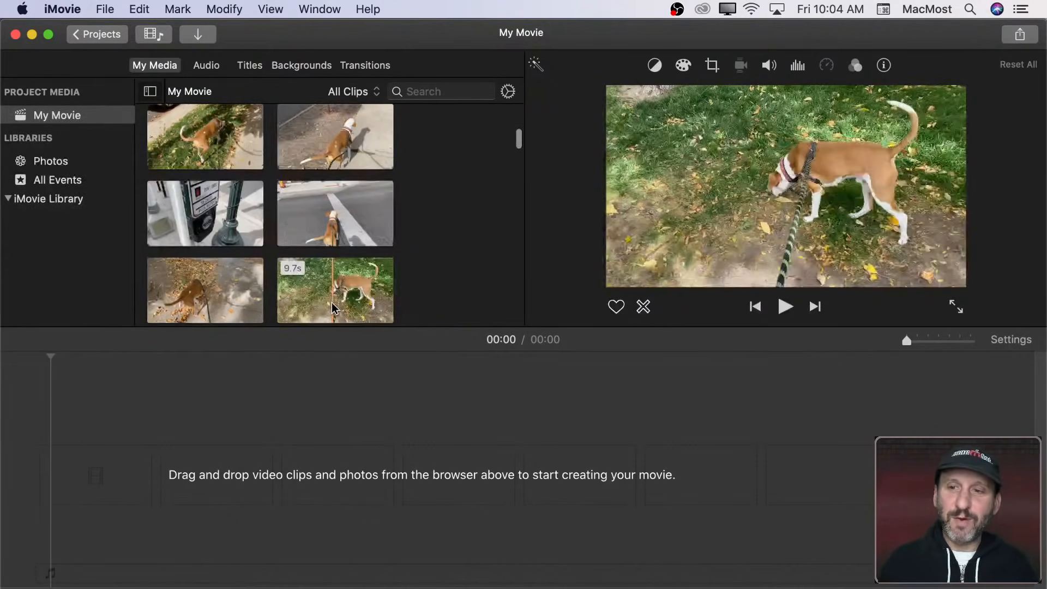
scroll(334, 294, down, 3)
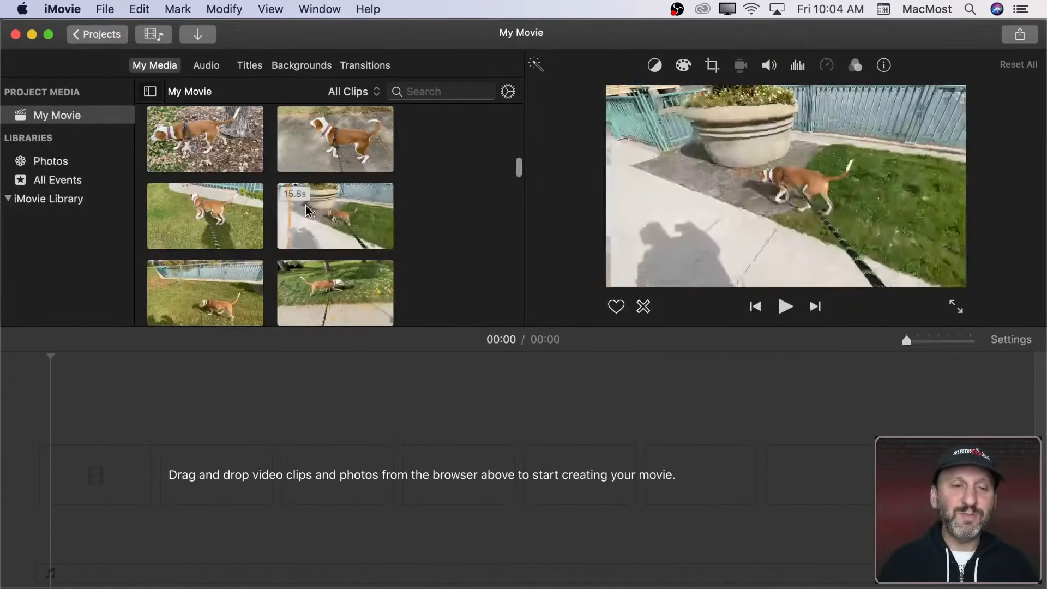
scroll(309, 210, up, 10)
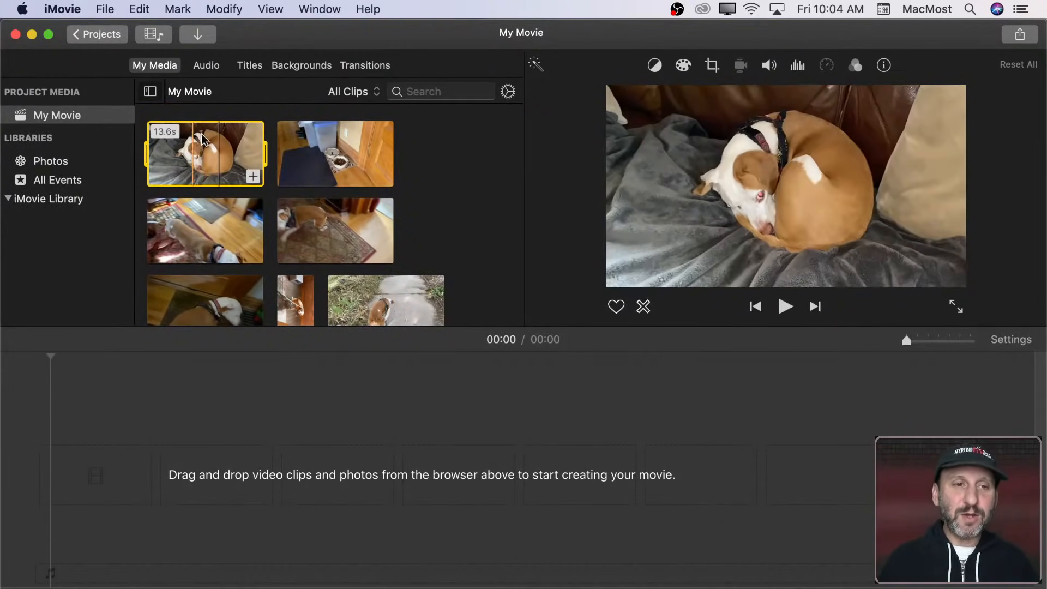
Step: Add the 13.6 s clip of the curled-up dog to the timeline and trim both ends to leave about 1 second
drag(205, 143, 54, 483)
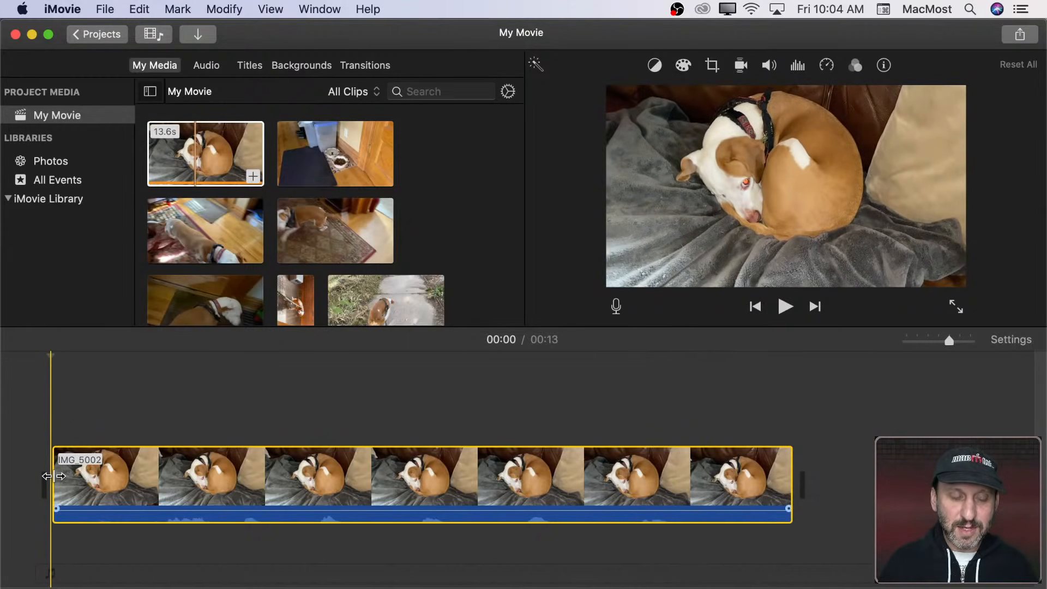
drag(54, 477, 674, 496)
drag(795, 486, 718, 481)
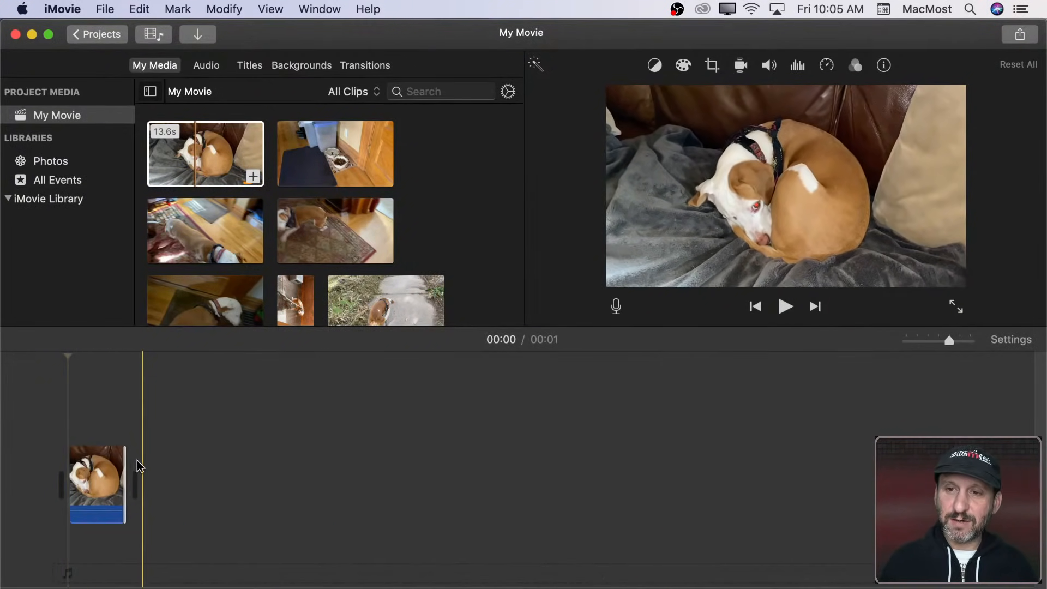
Step: Add the 34.4 s food bowl clip after the dog clip and trim its start to the moment the kibble is poured
click(325, 190)
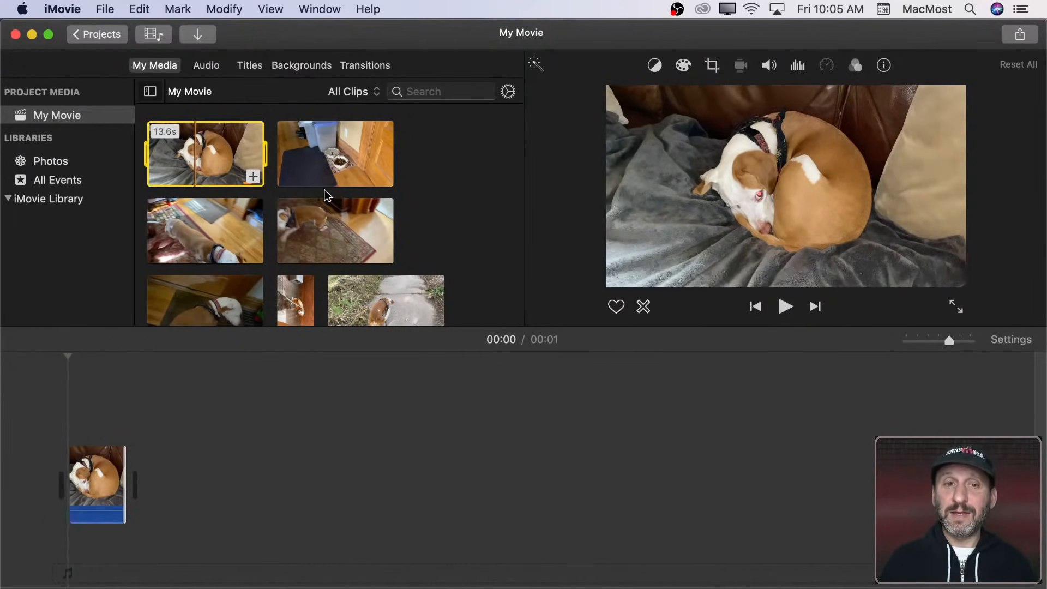
click(338, 153)
mouse_move(336, 154)
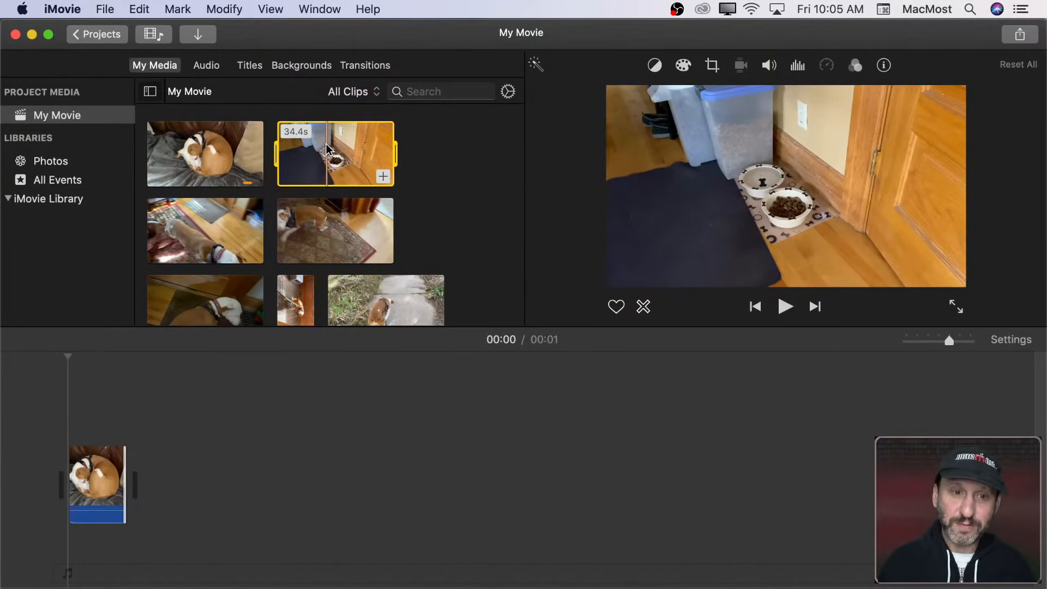
drag(327, 150, 181, 497)
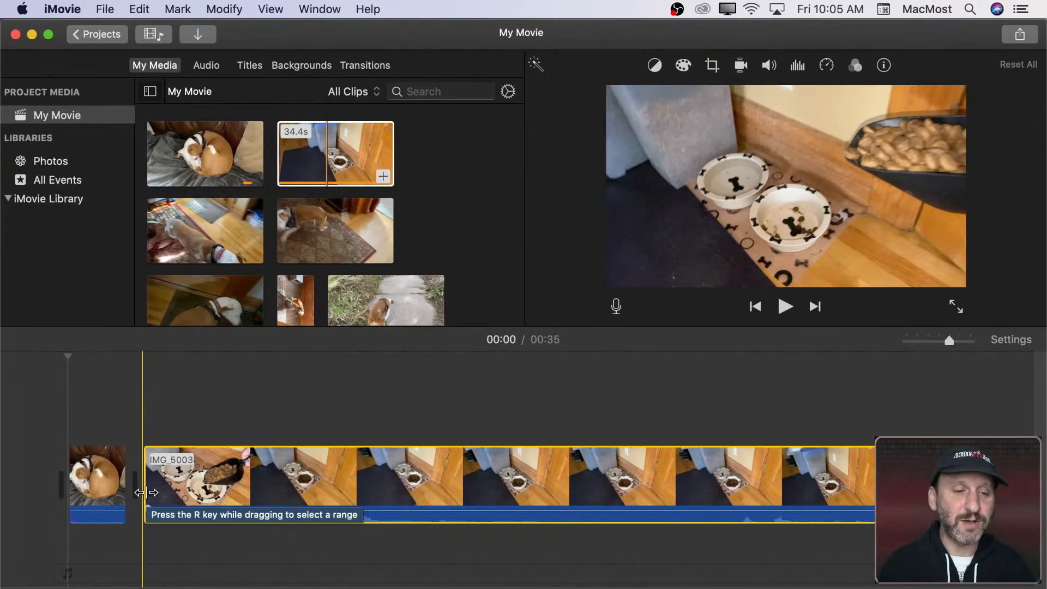
drag(144, 492, 210, 501)
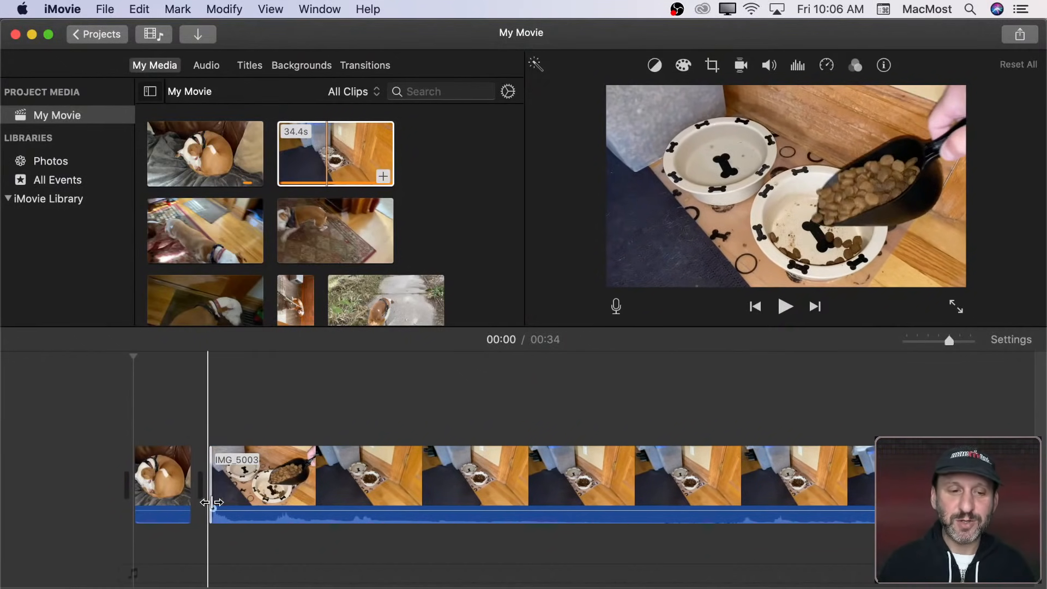
Step: Try splitting the food bowl clip after the scoop leaves the frame, and undo the split
click(247, 502)
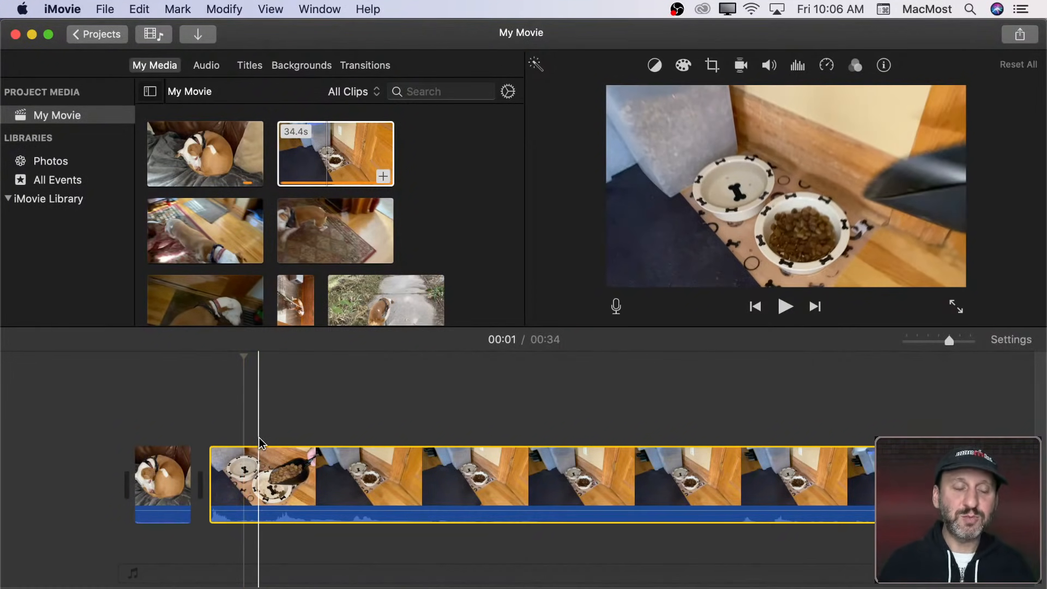
click(148, 6)
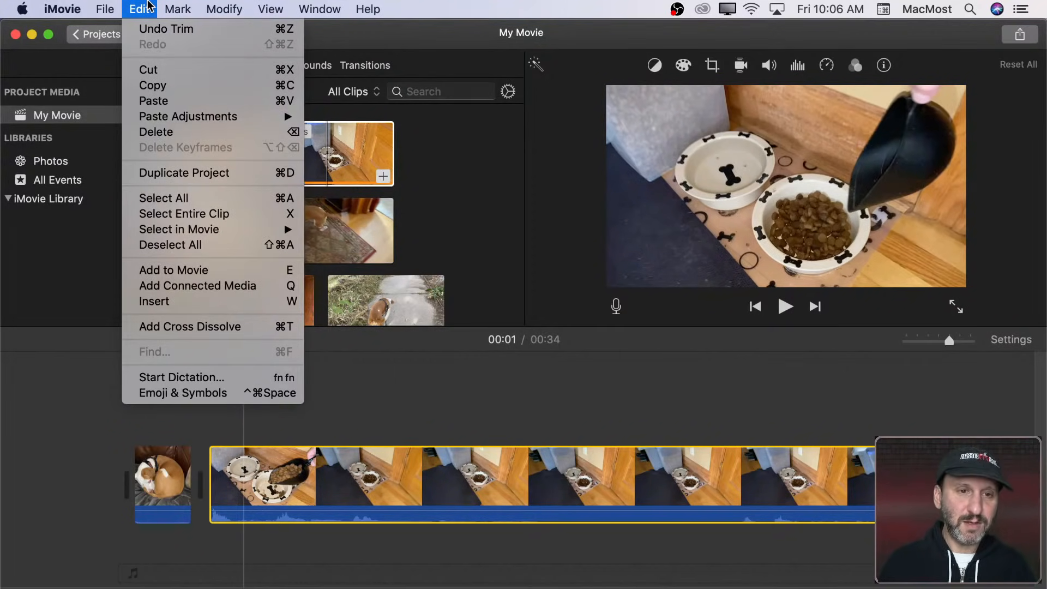
mouse_move(220, 5)
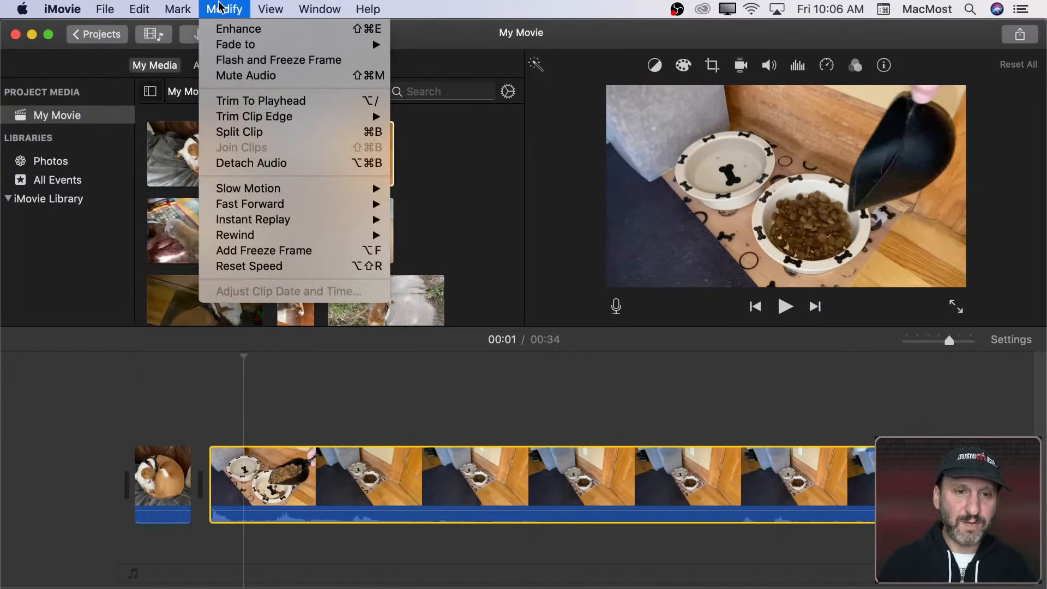
click(224, 6)
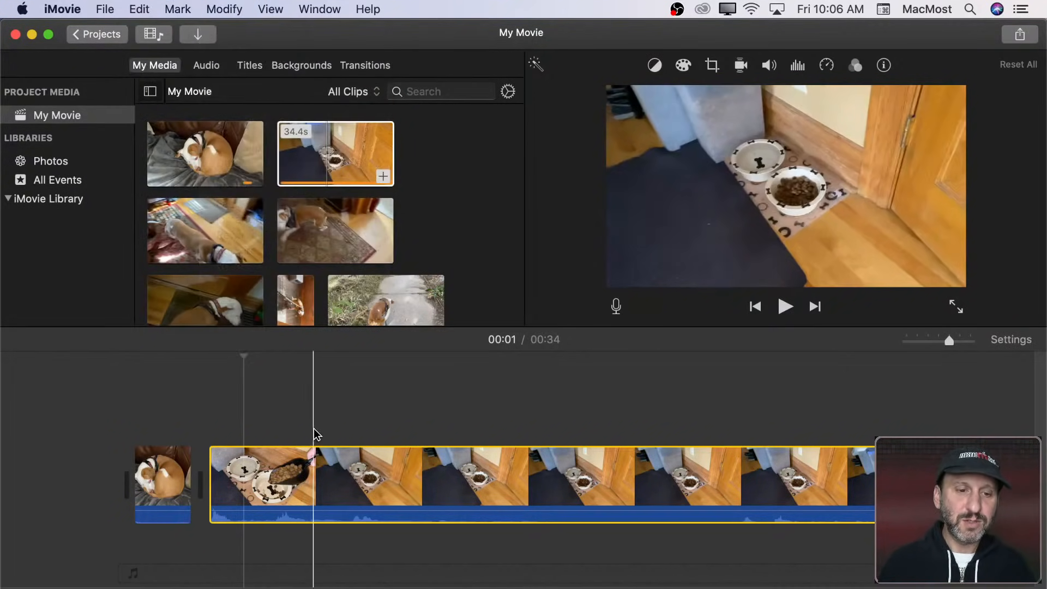
key(super+b)
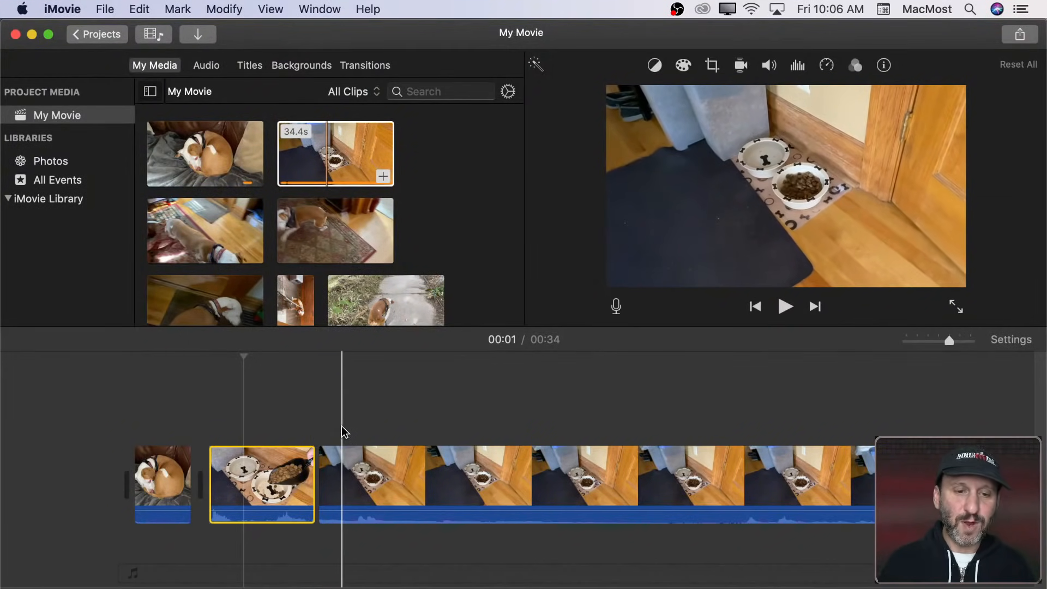
key(super+z)
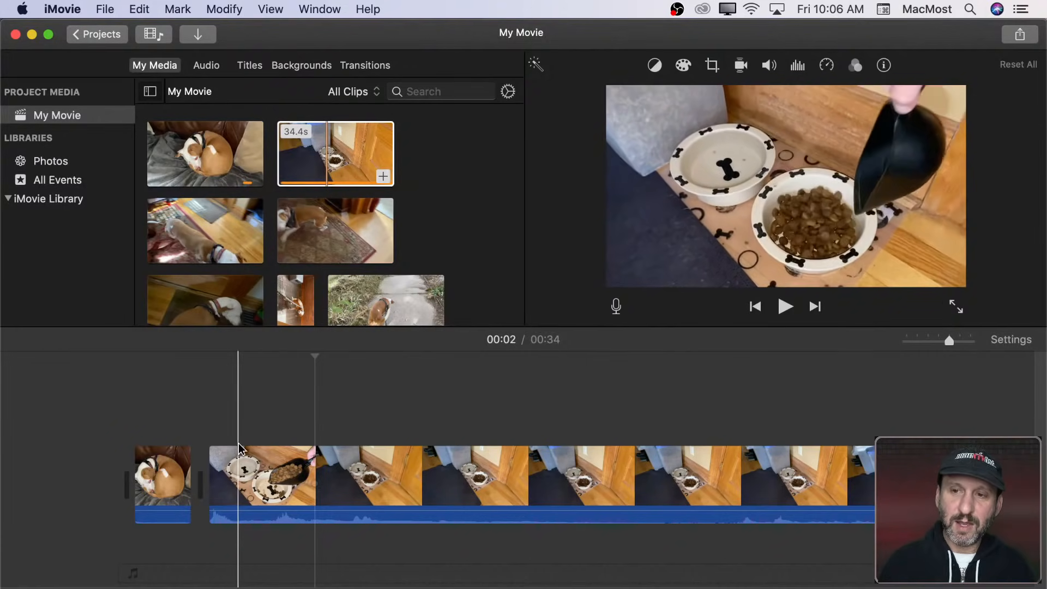
Step: Split the food bowl clip right after the pour and trim the second part's start to where the dog is eating
click(257, 451)
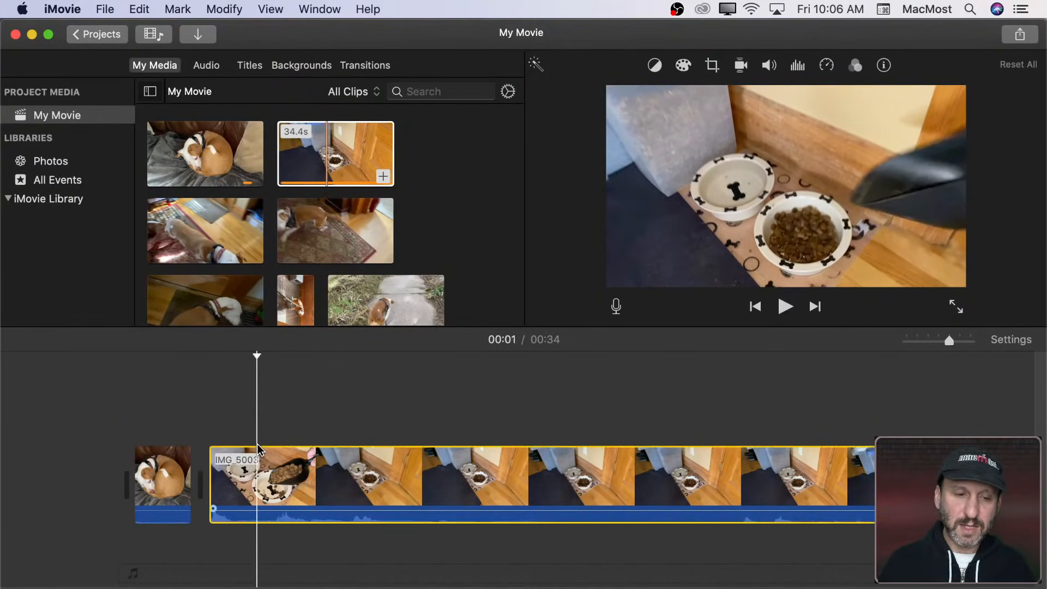
key(super+b)
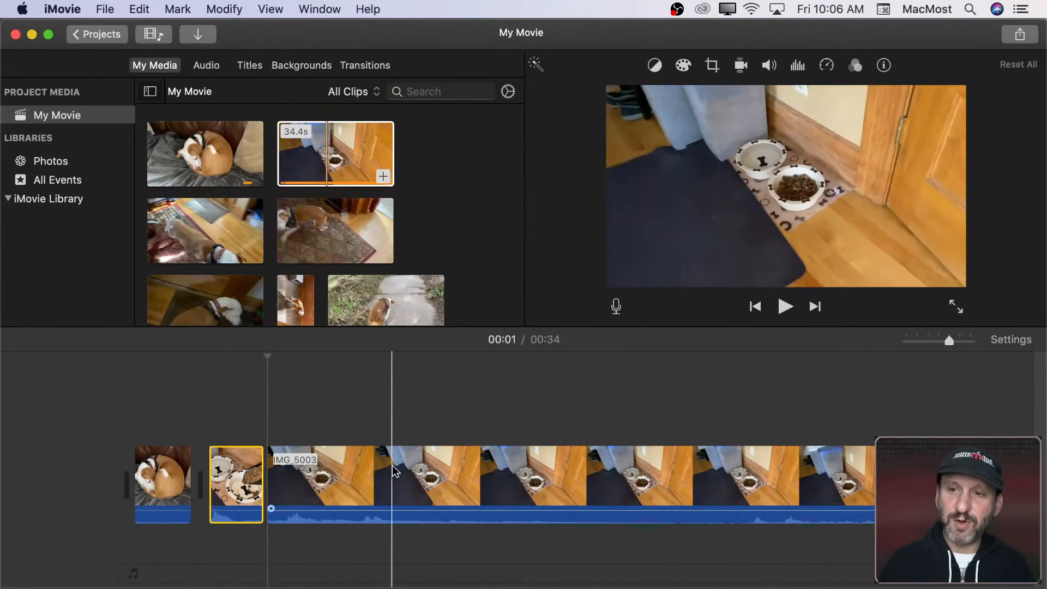
drag(270, 481, 834, 481)
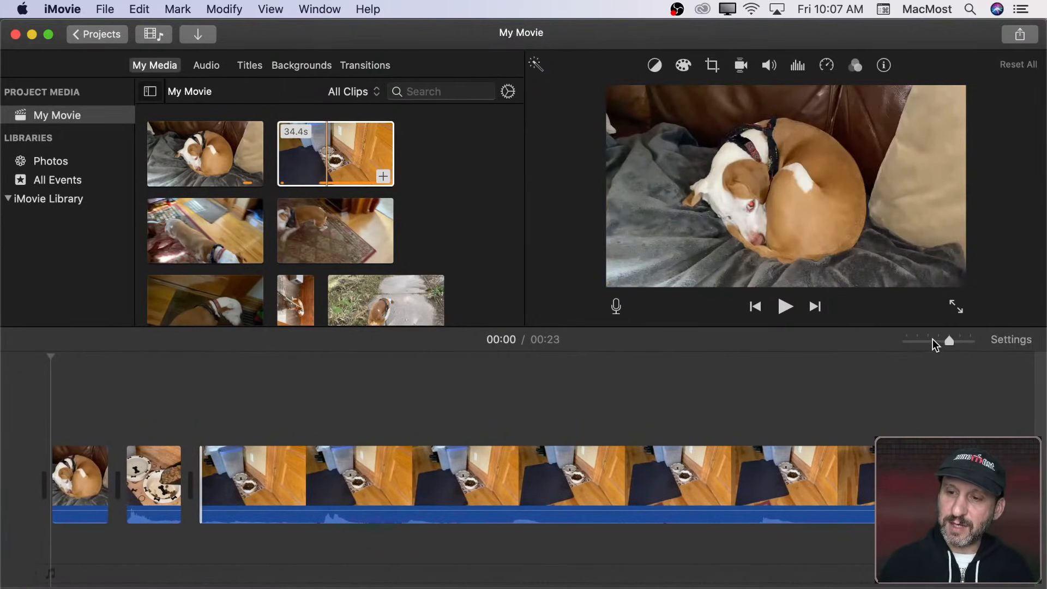
click(933, 340)
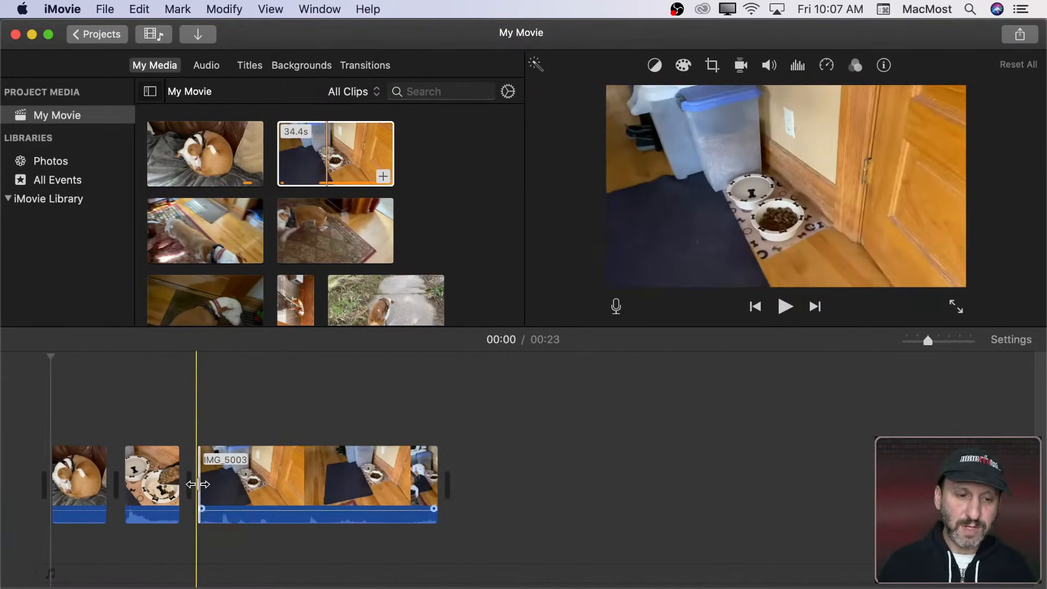
drag(198, 485, 358, 489)
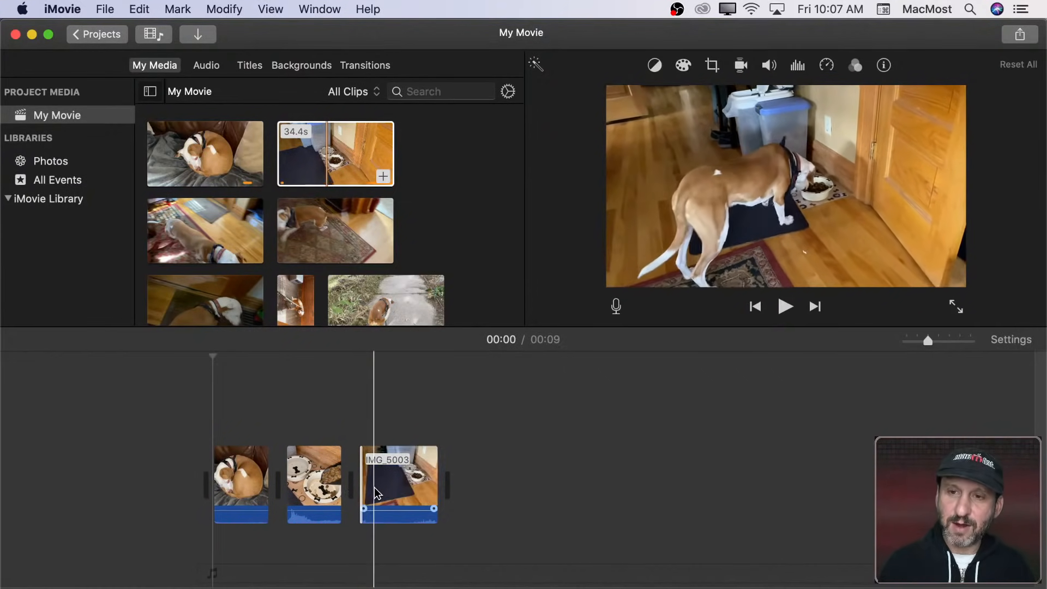
Step: Cut off the end of the eating clip at about 00:05 and play the edited sequence from the start
click(403, 490)
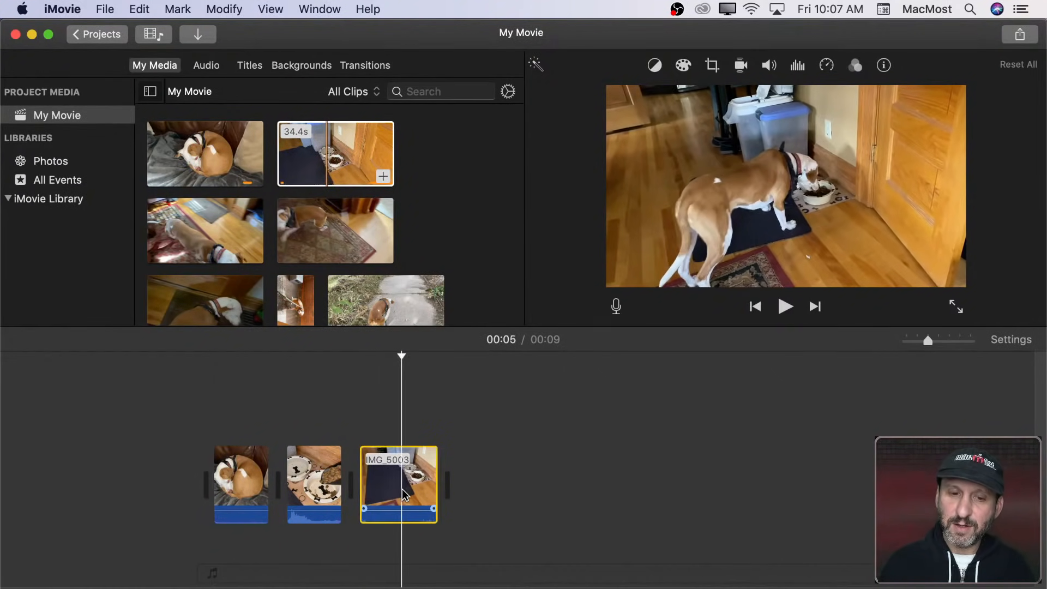
key(super+b)
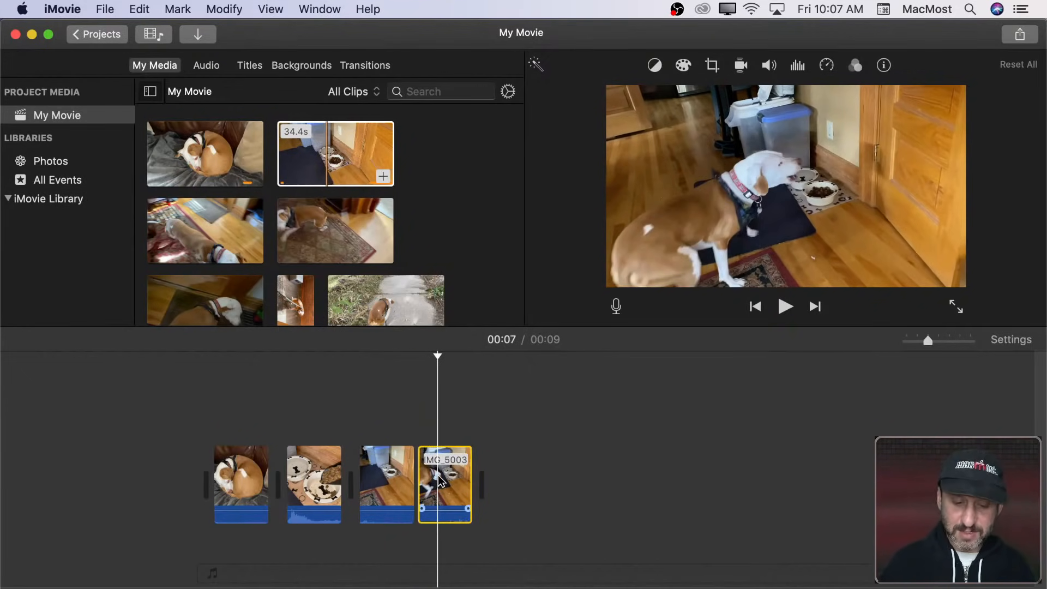
key(Delete)
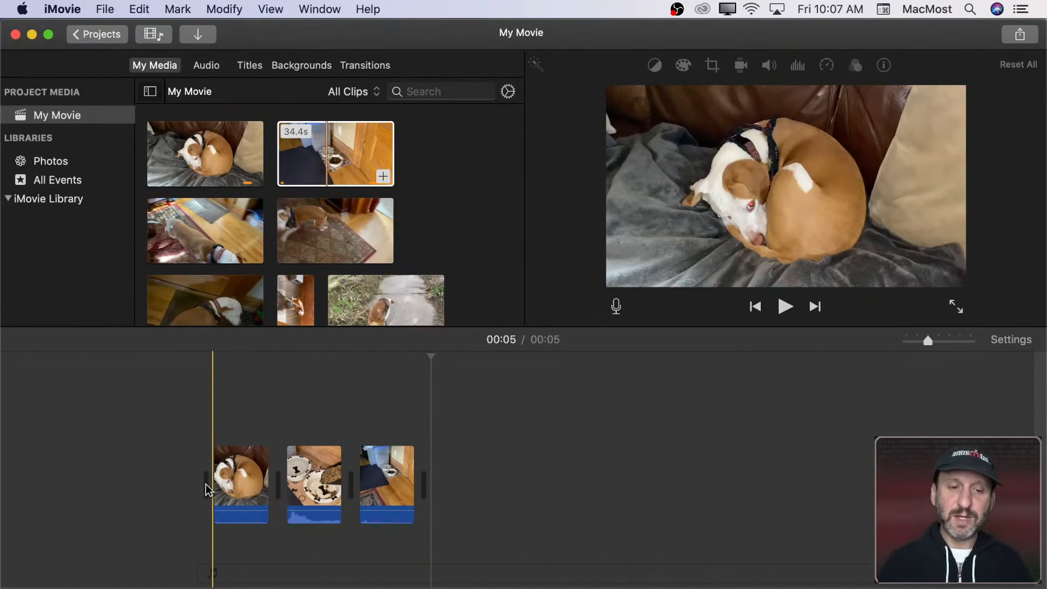
key(space)
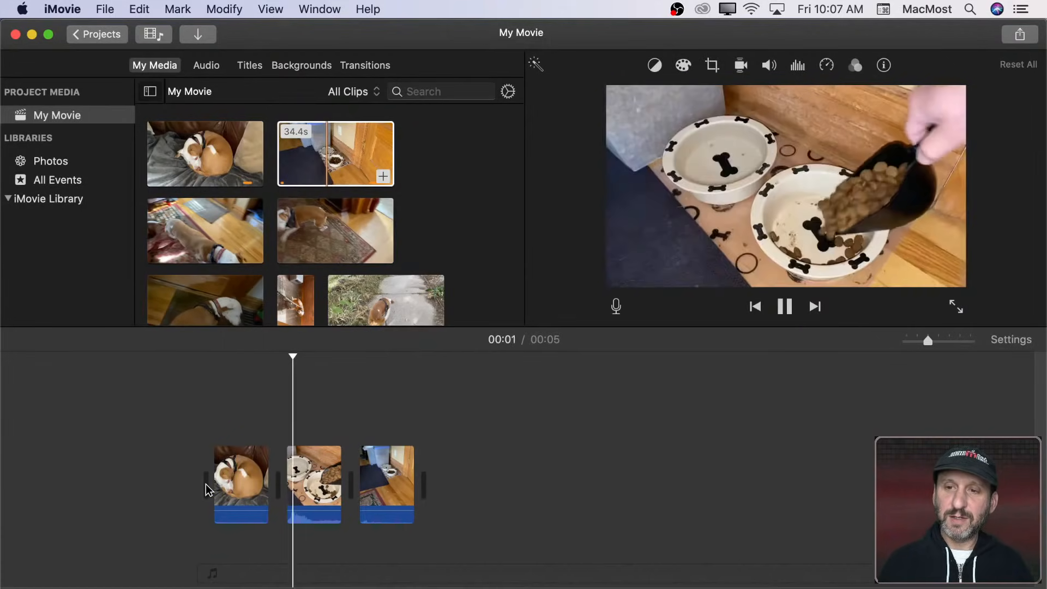
key(space)
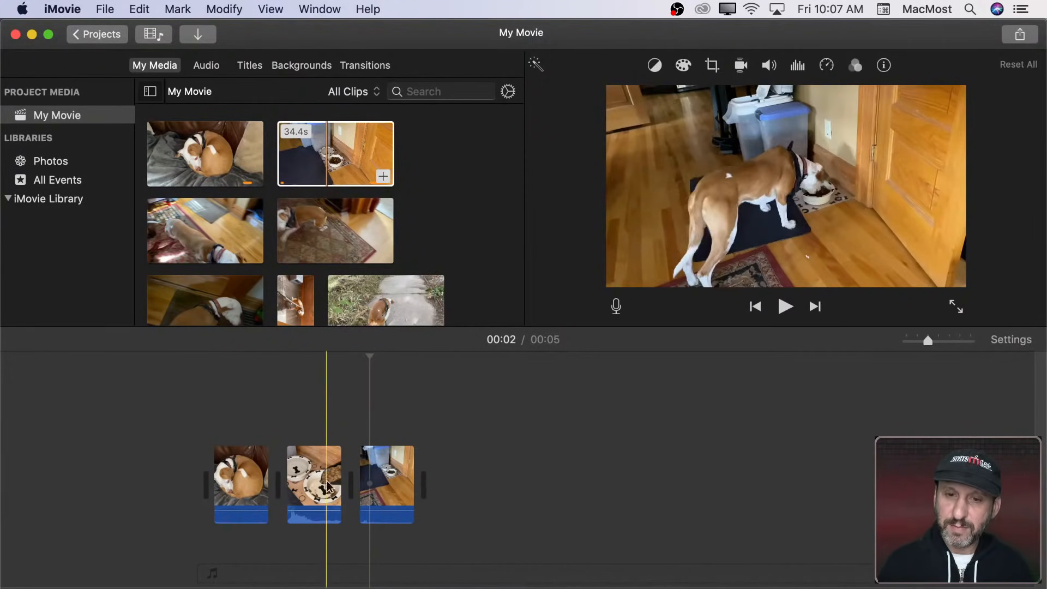
Step: Add the 24.0 s clip after the eating clip, split it at about 00:16 and delete the part before the split
click(201, 228)
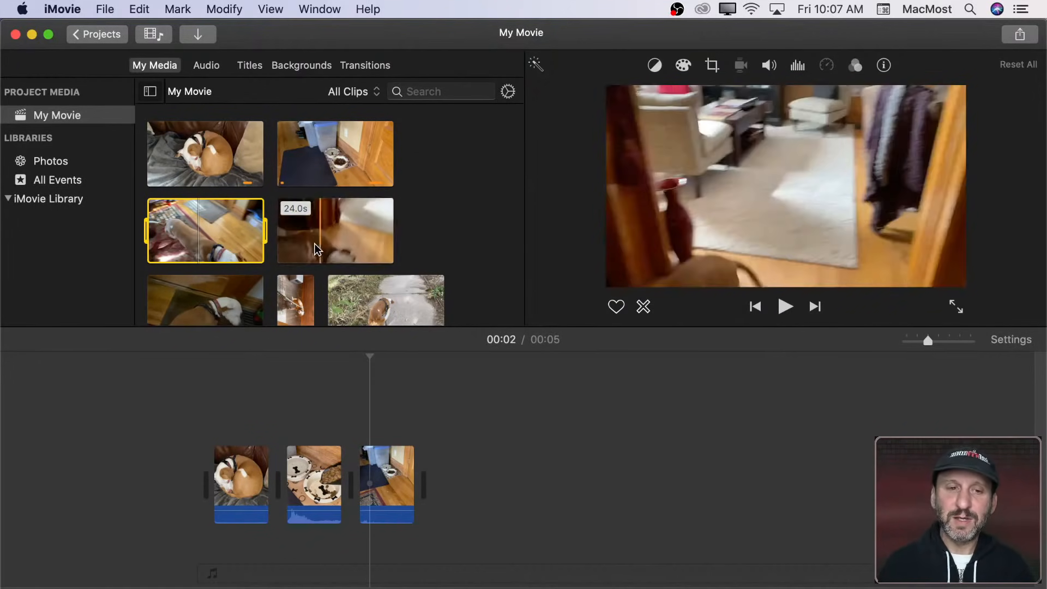
click(312, 238)
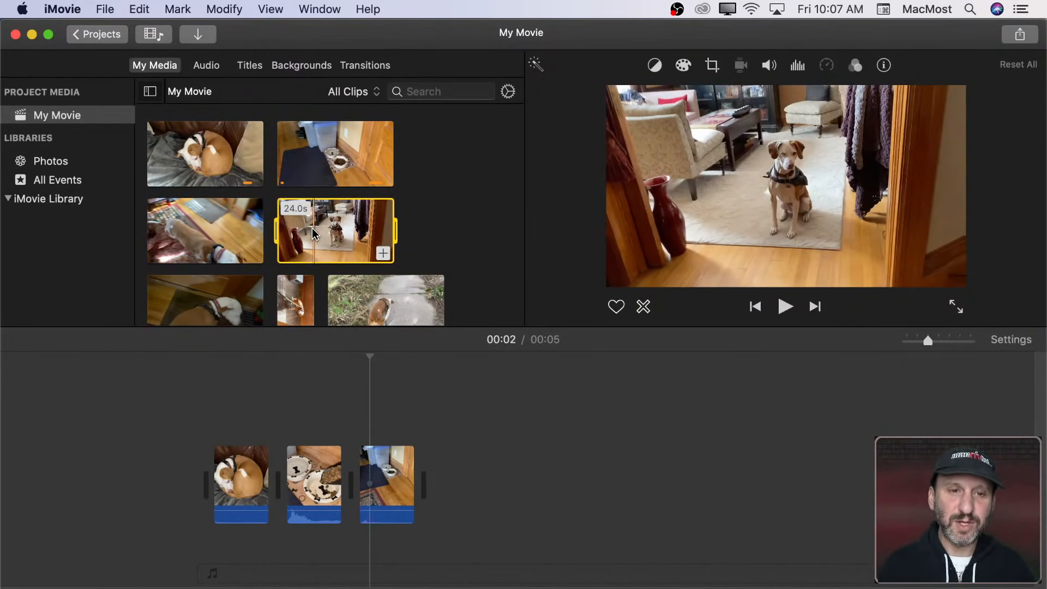
drag(312, 238, 457, 476)
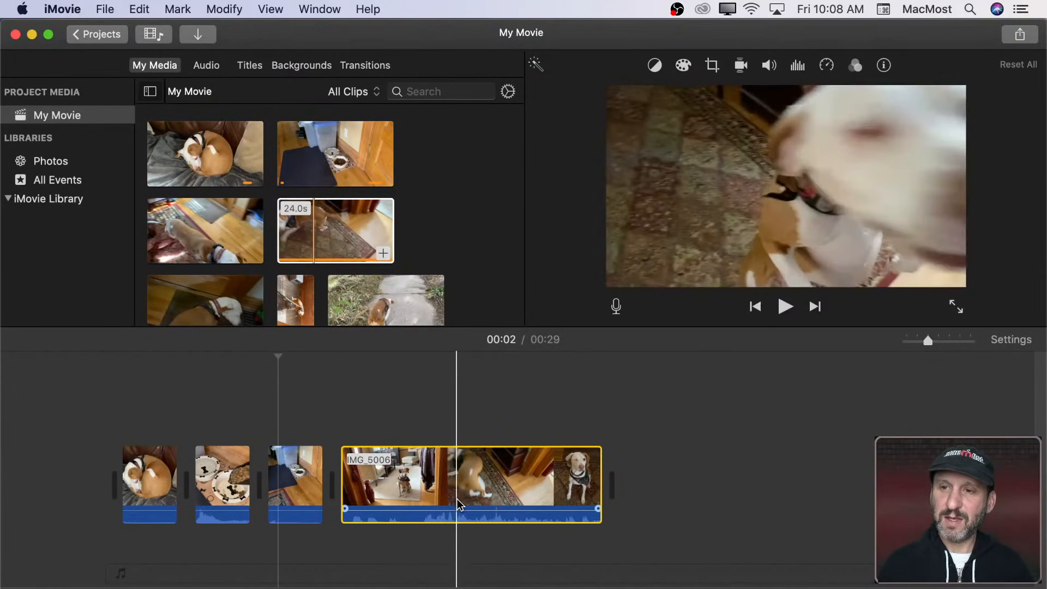
click(454, 502)
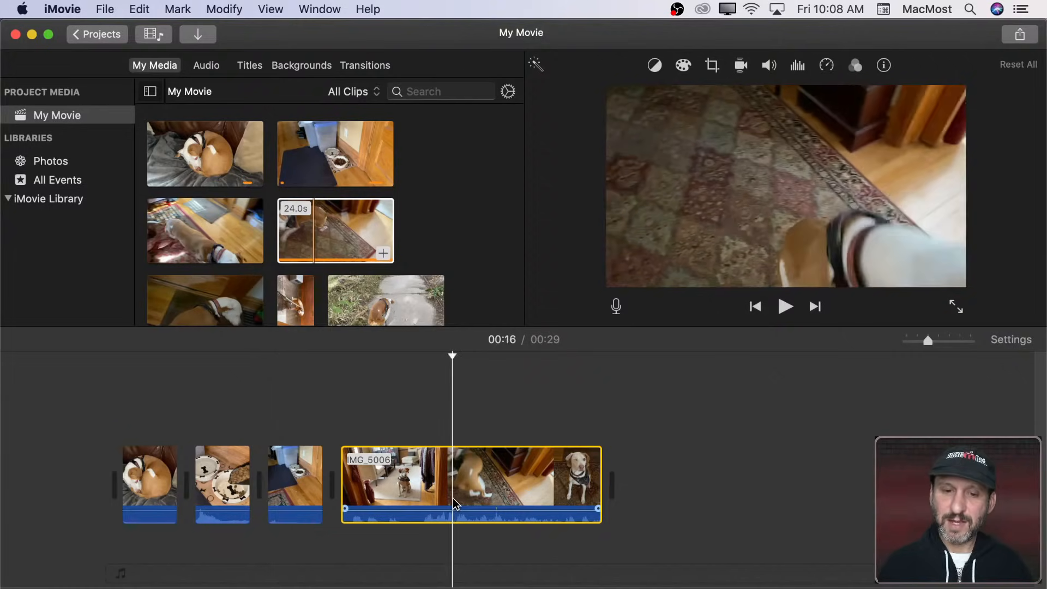
key(super+b)
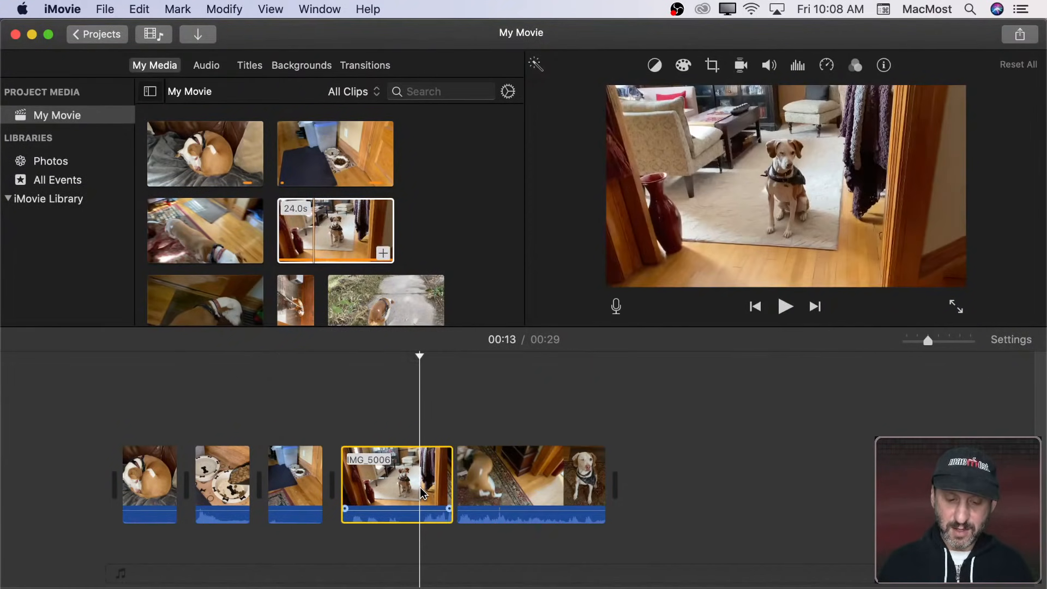
key(Delete)
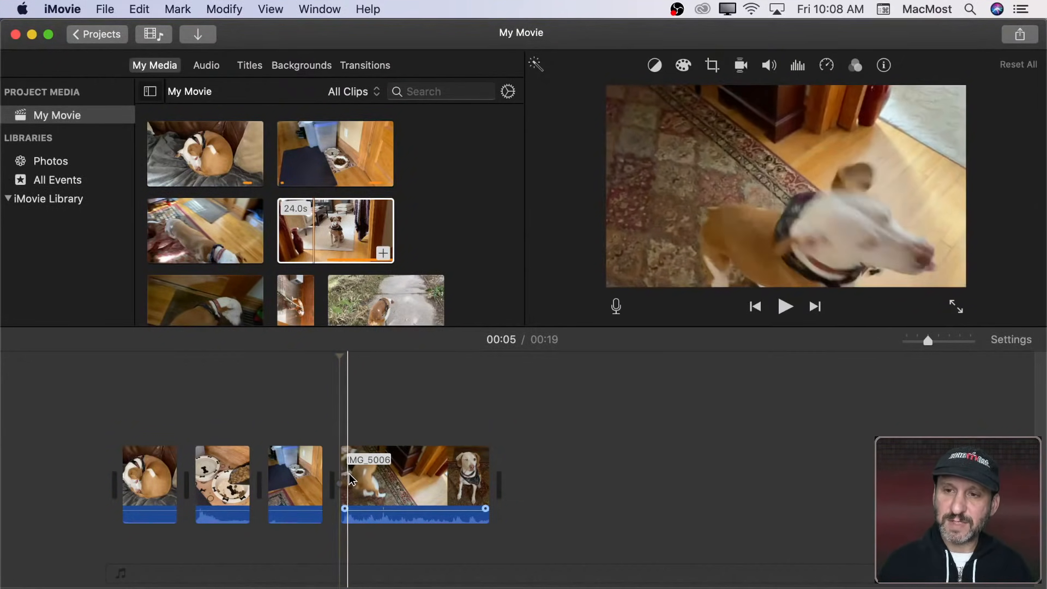
Step: Extend the start of the 24.0 s clip's remaining part slightly earlier and cut off everything after about 00:08
click(356, 480)
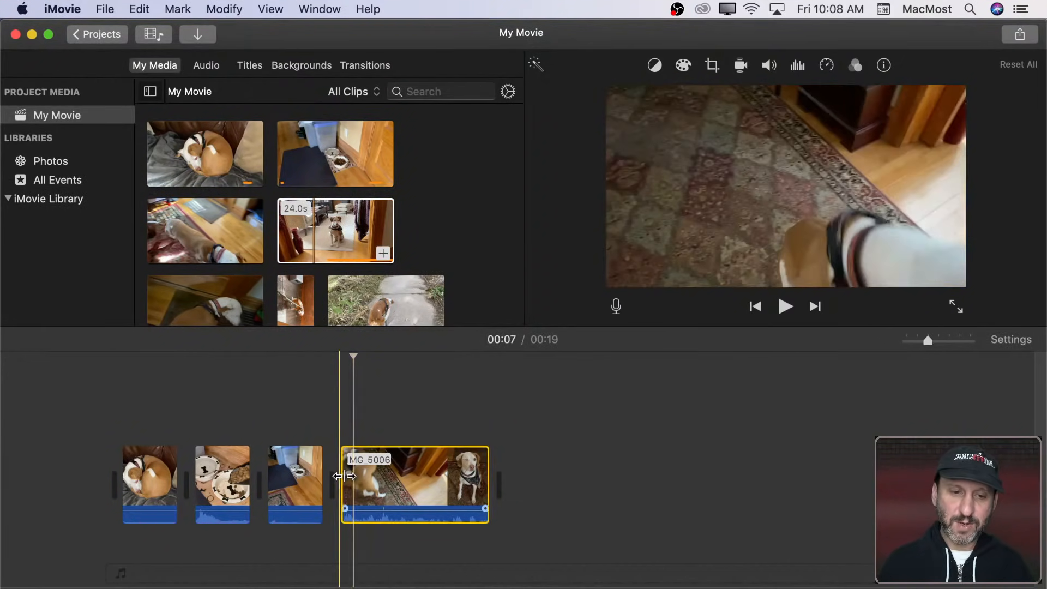
drag(343, 461, 333, 461)
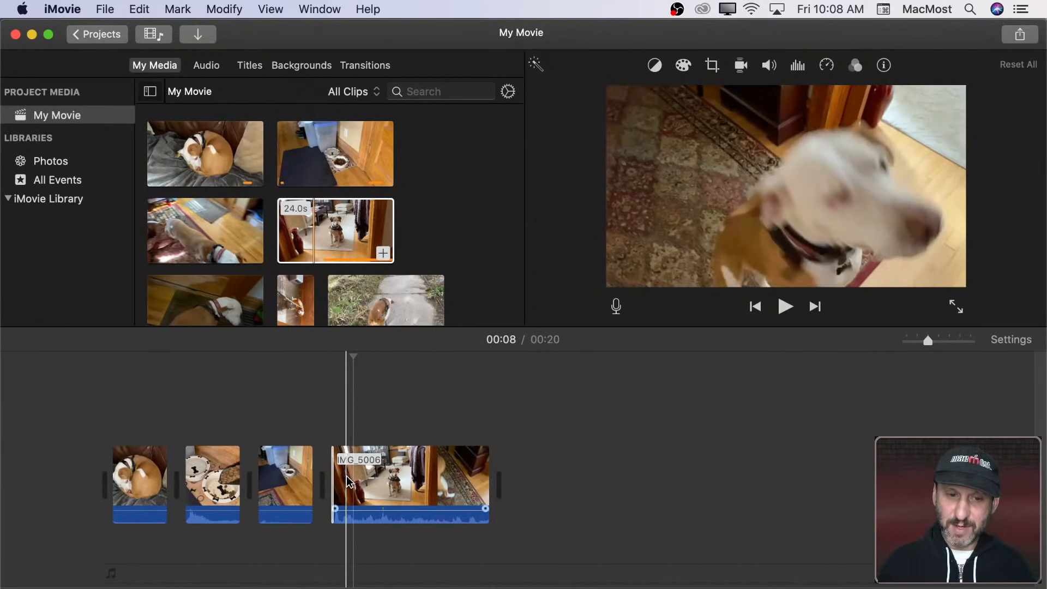
click(364, 484)
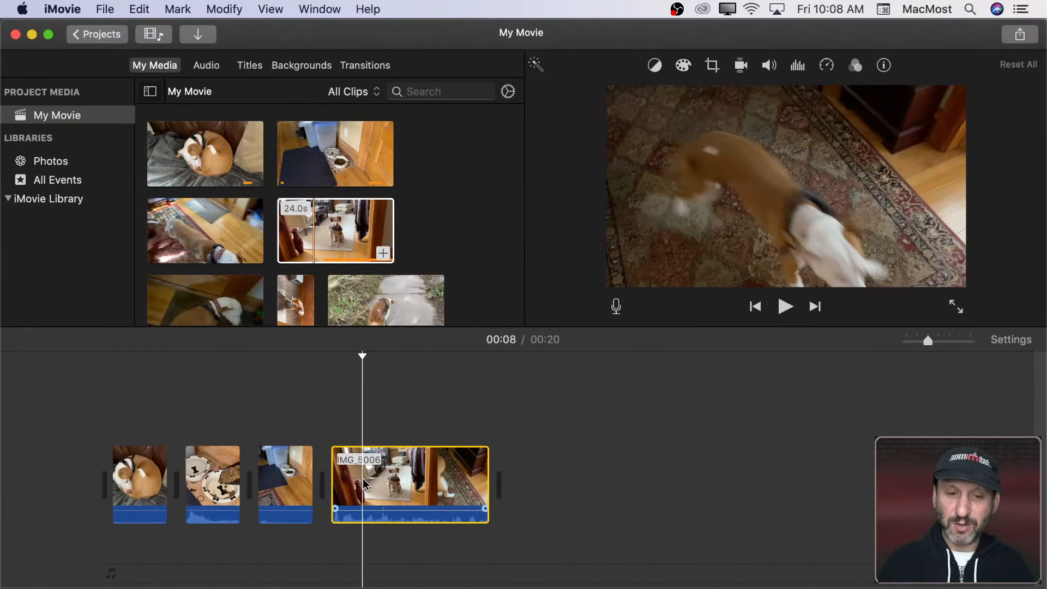
key(super+b)
click(469, 472)
key(Delete)
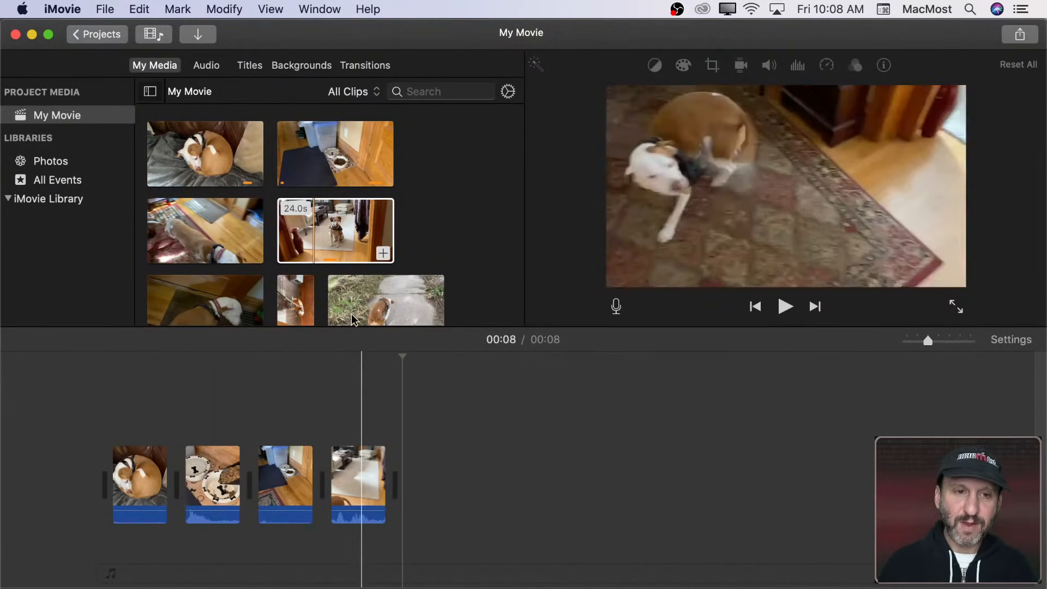
Step: Add a short section from the later part of the 15.0 s clip to the end of the timeline and extend its end
scroll(212, 285, down, 3)
click(207, 190)
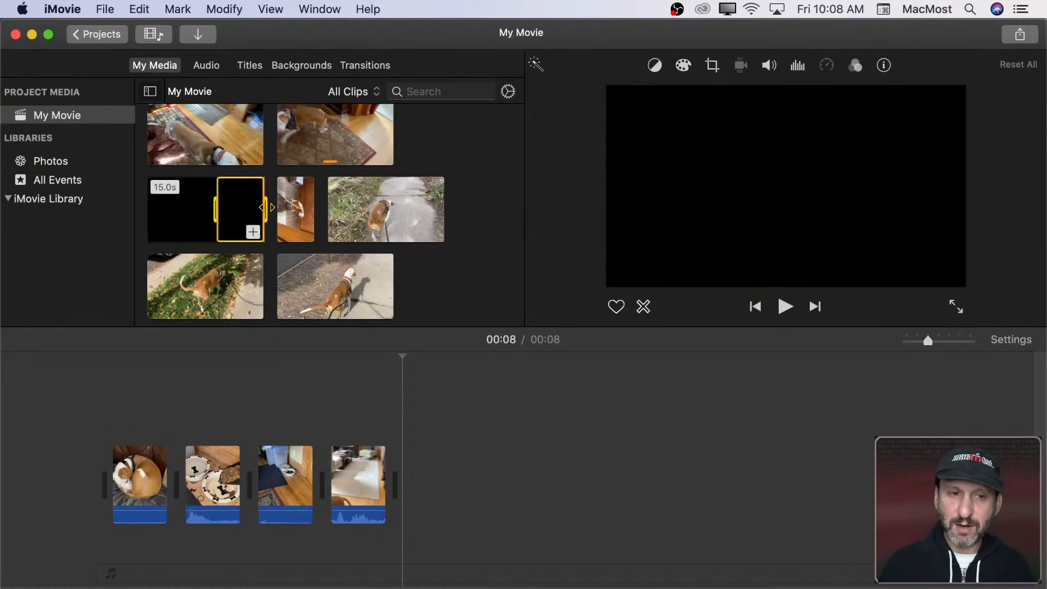
drag(229, 201, 428, 473)
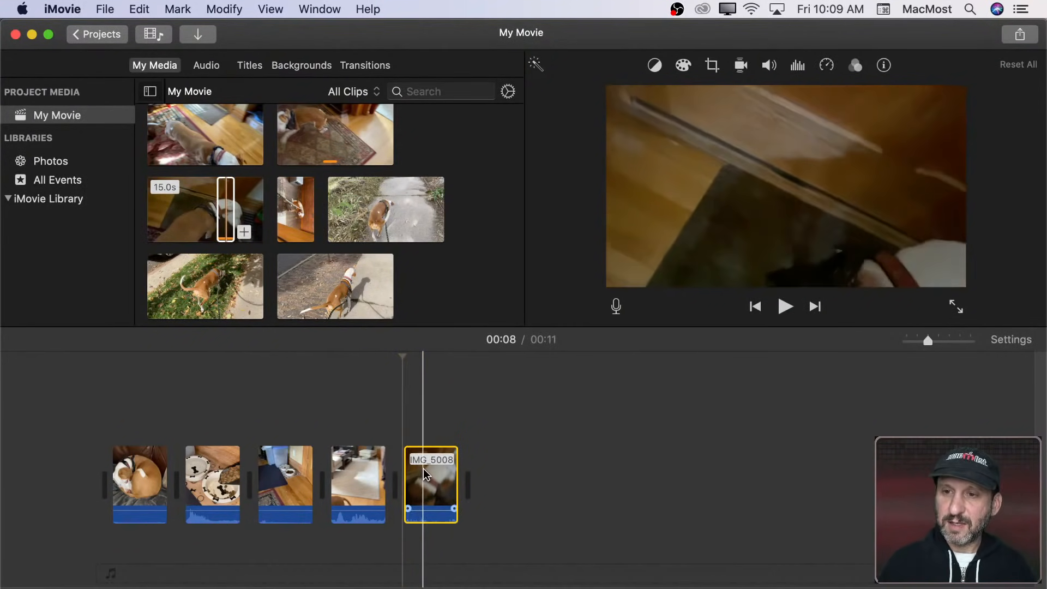
drag(450, 473, 517, 486)
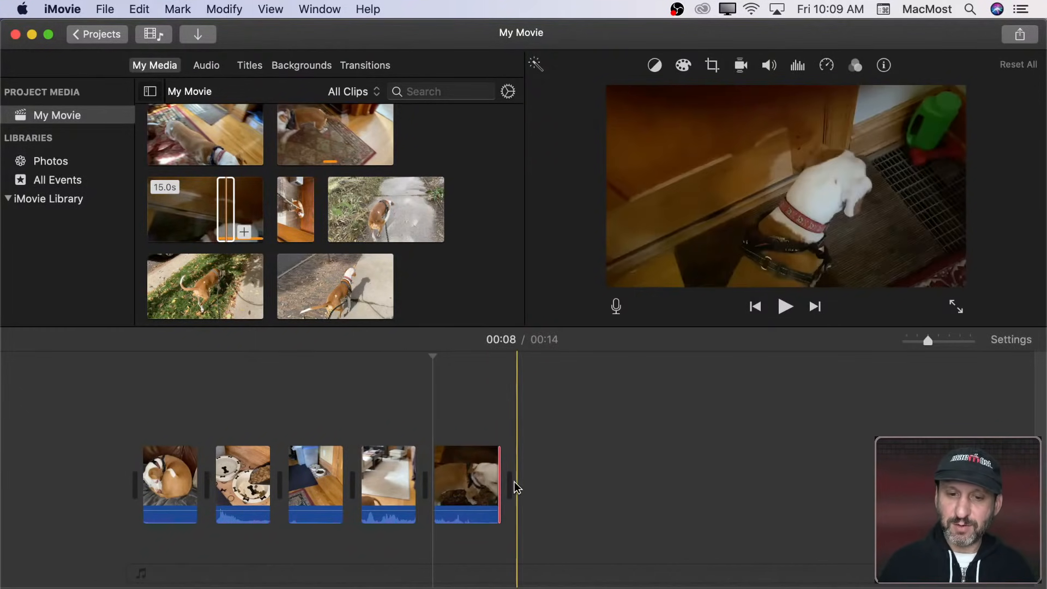
Step: Shorten the dog-at-the-door clip to a brief shot by splitting off and deleting its beginning and its end
click(464, 482)
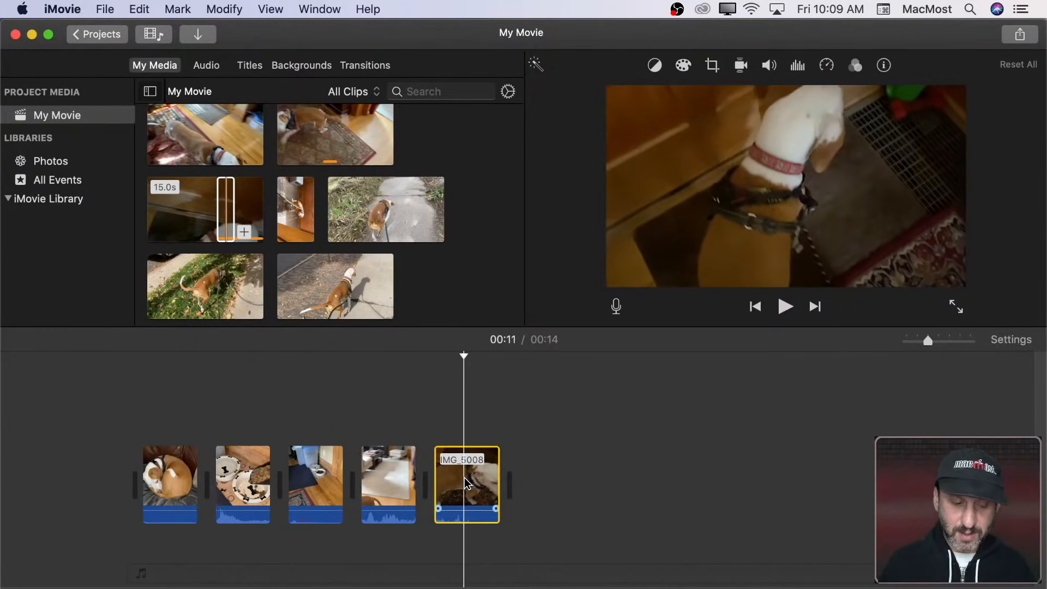
key(super+b)
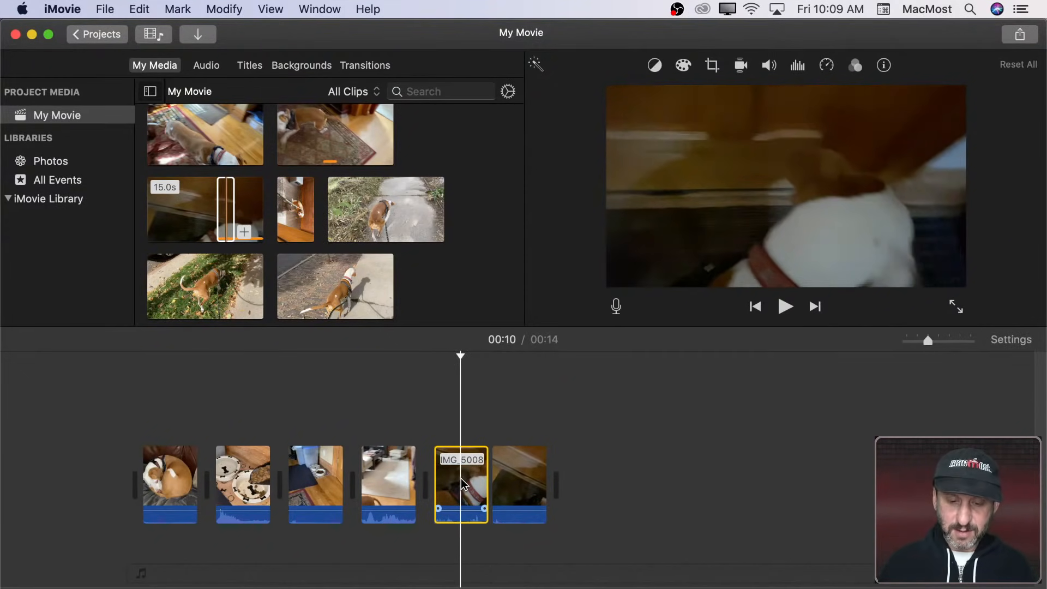
key(Delete)
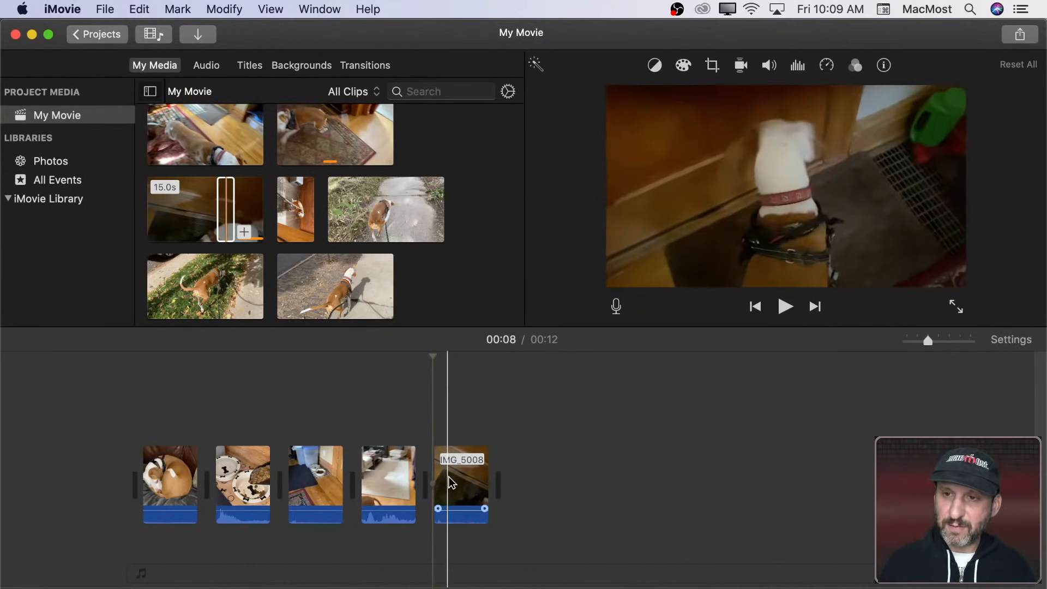
click(476, 483)
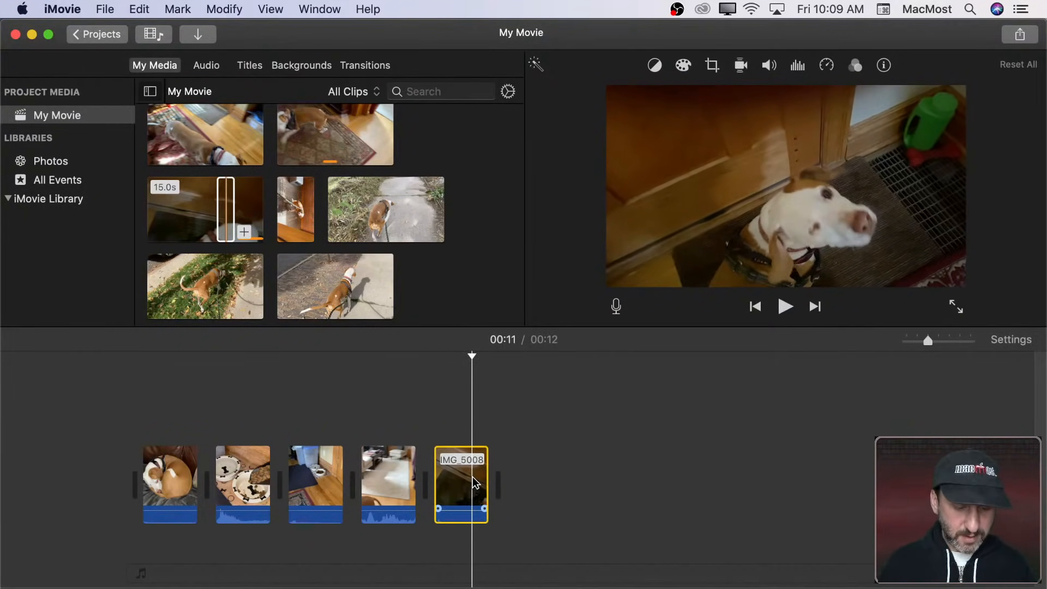
key(super+b)
click(519, 479)
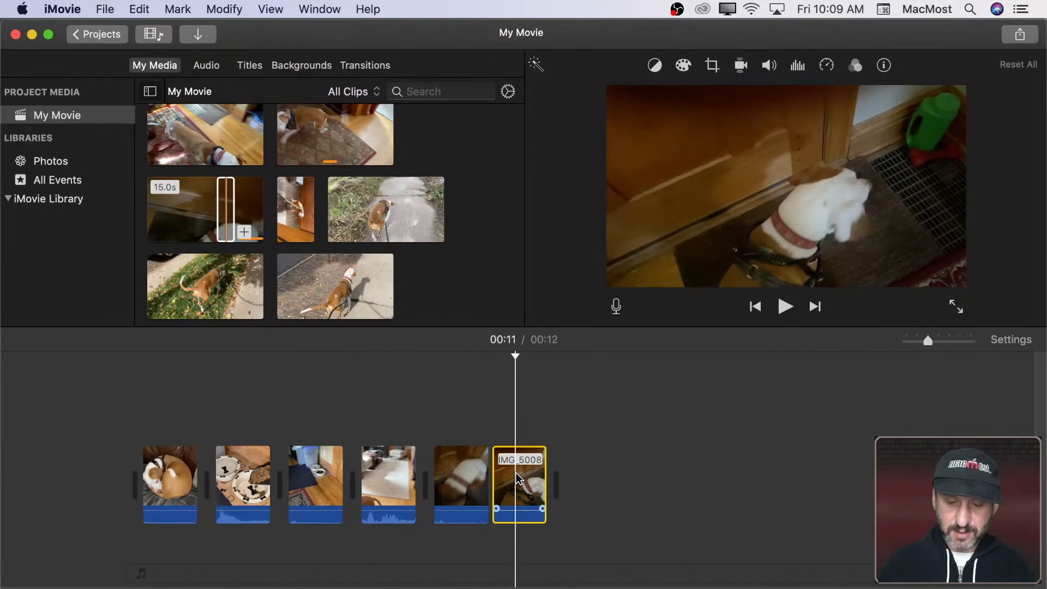
key(BackSpace)
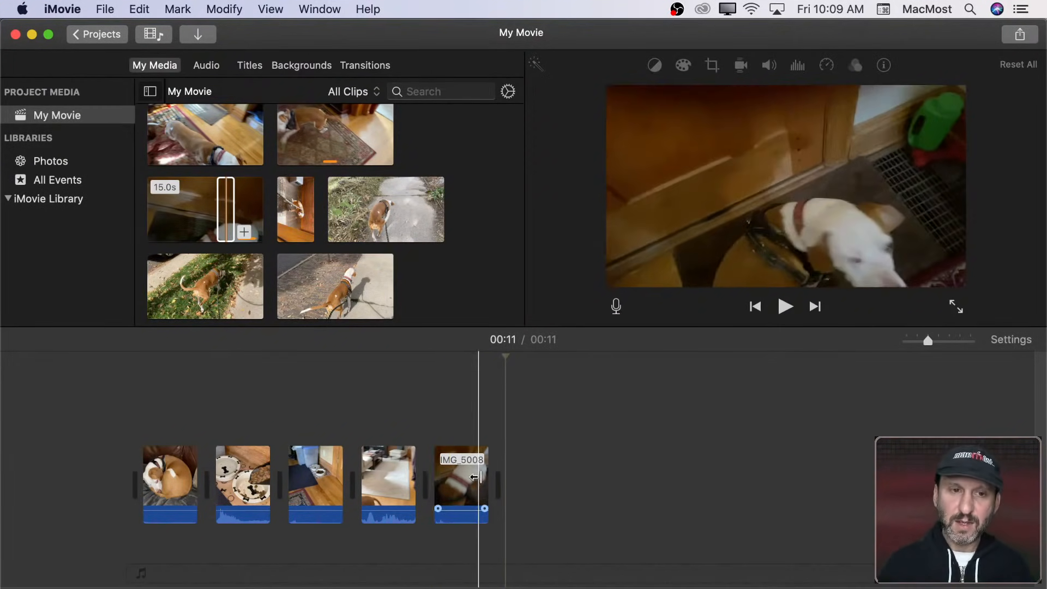
Step: Add the 9.0 s portrait clip to the end of the timeline and rotate it counterclockwise to landscape
click(300, 209)
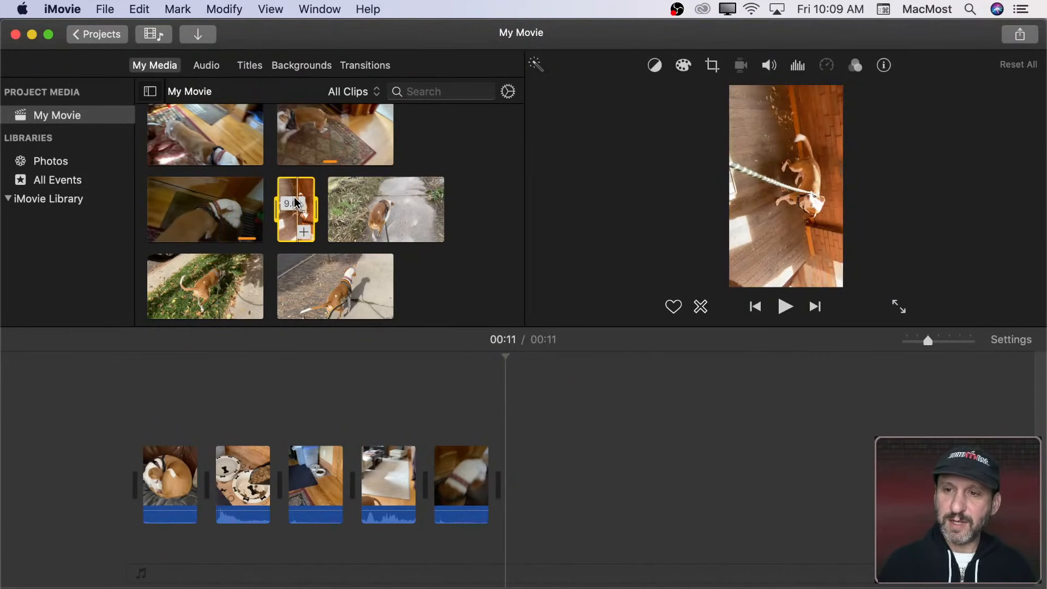
drag(295, 203, 538, 479)
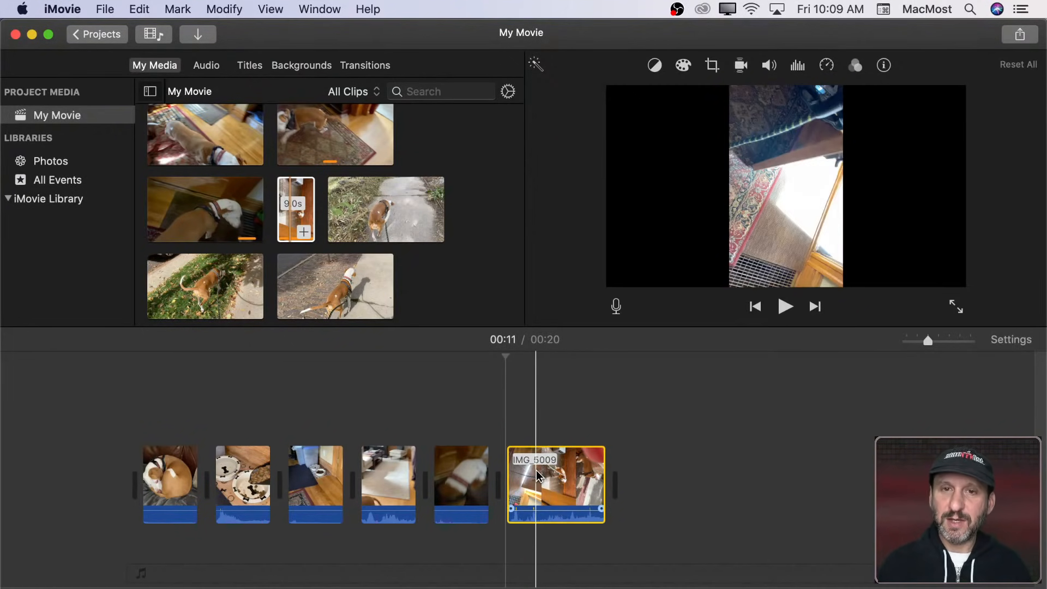
click(546, 480)
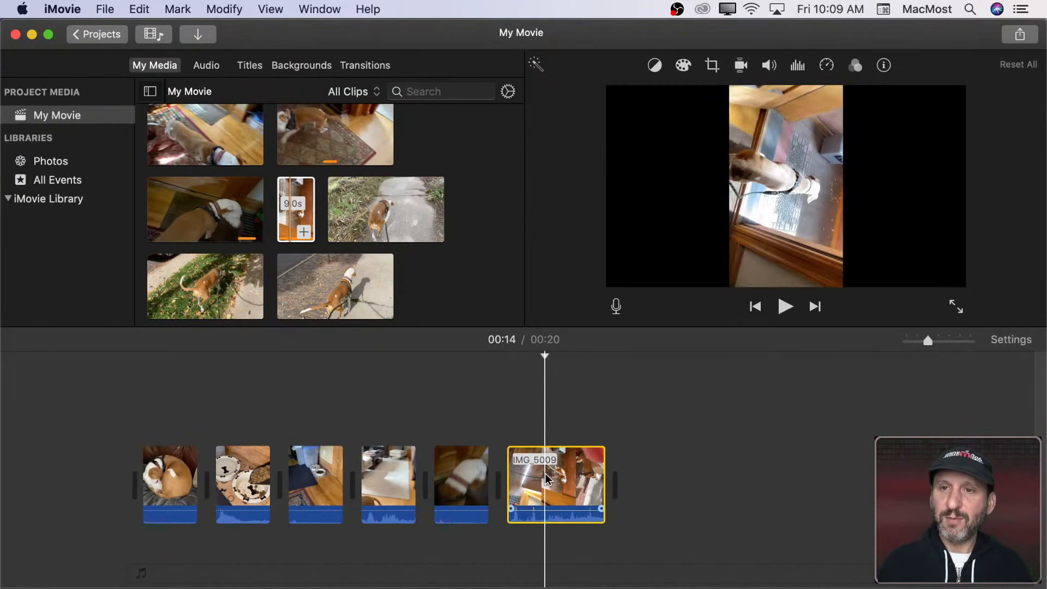
click(712, 66)
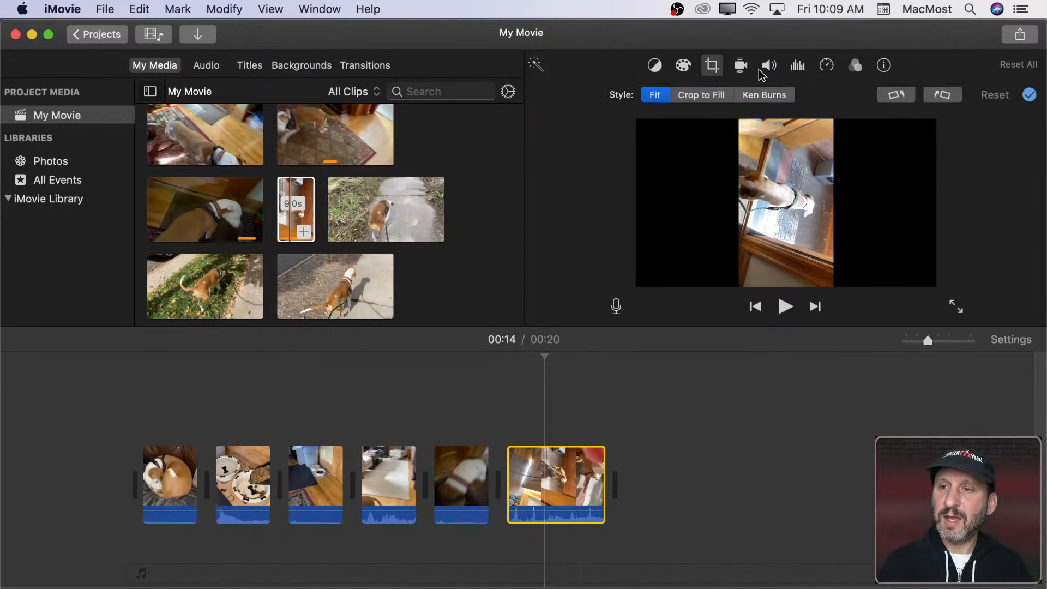
click(907, 96)
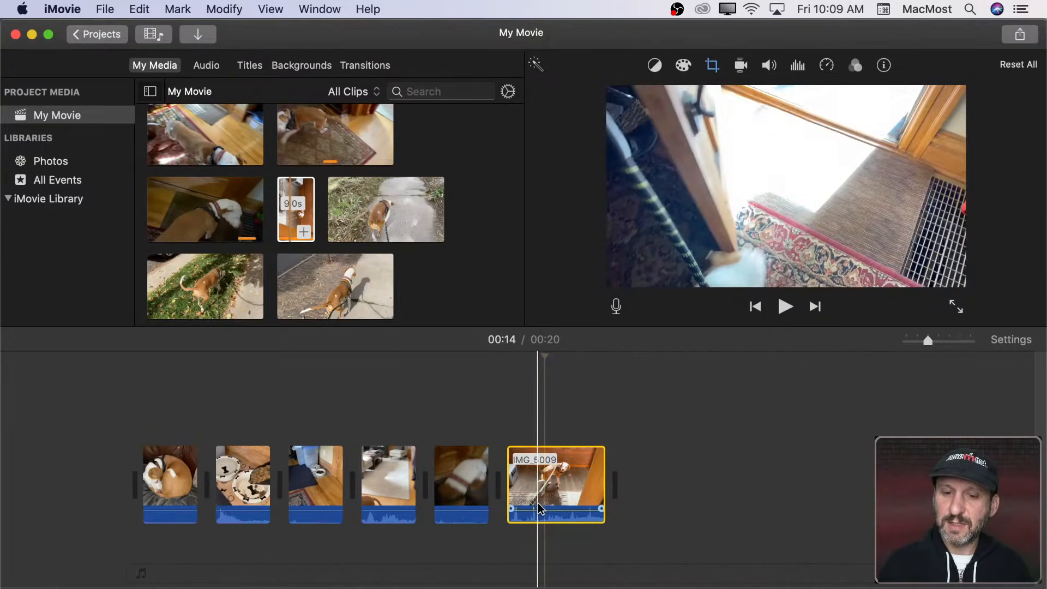
Step: Cut away the beginning of the rotated clip and everything after about 00:13, keeping only the dog going out the door
key(super+b)
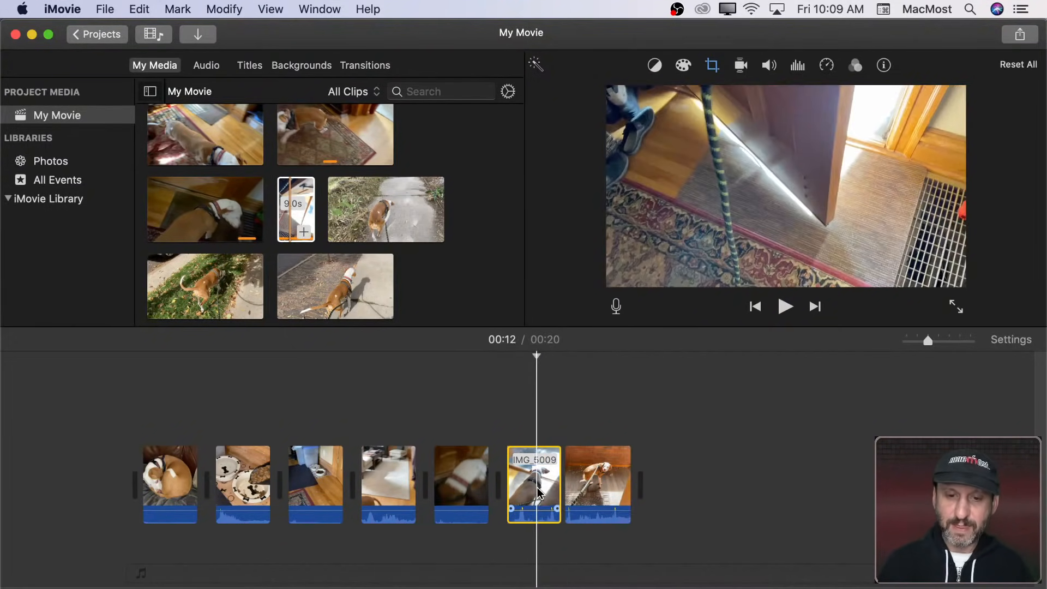
key(Delete)
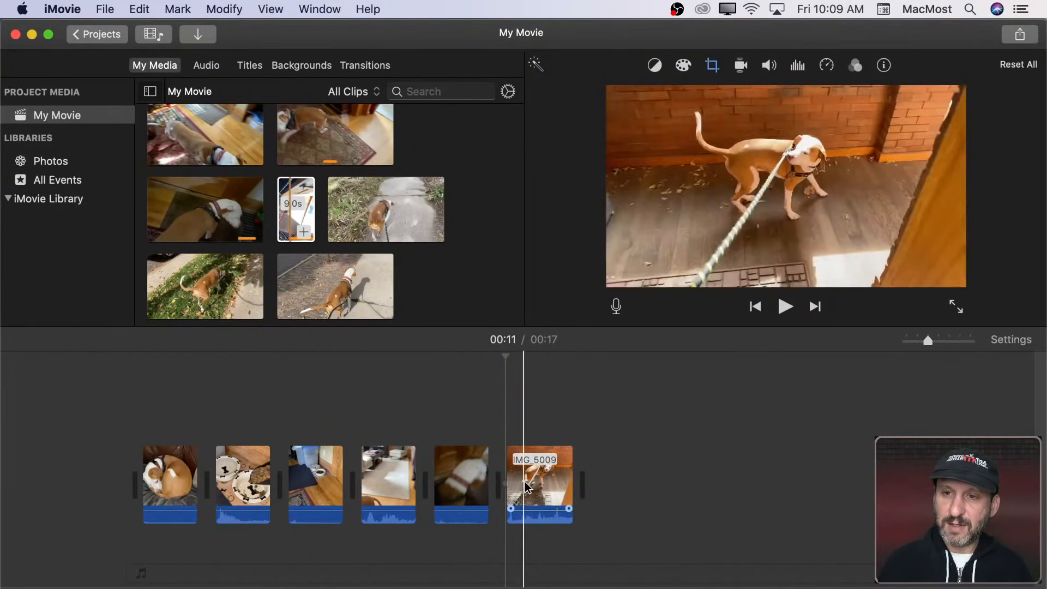
click(530, 486)
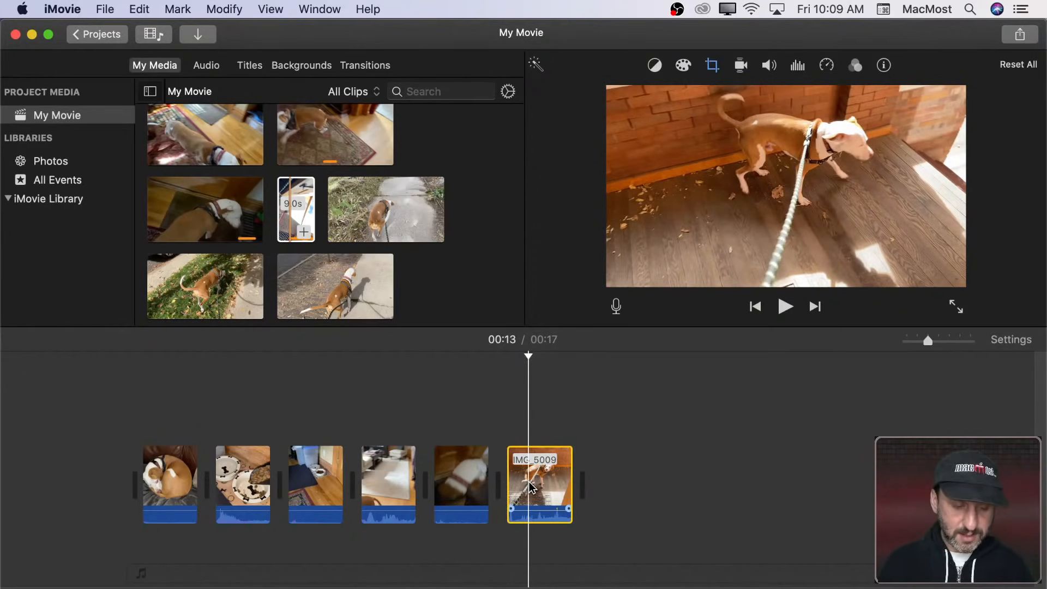
key(Delete)
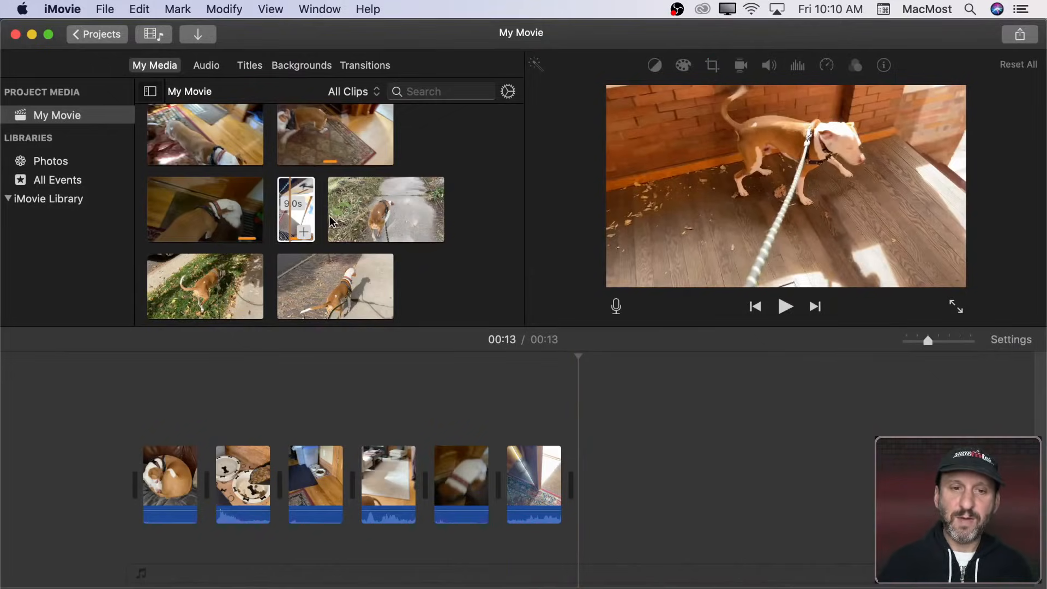
Step: Add the 4.2 s clip of the dog walking on the sidewalk to the end of the timeline
click(313, 215)
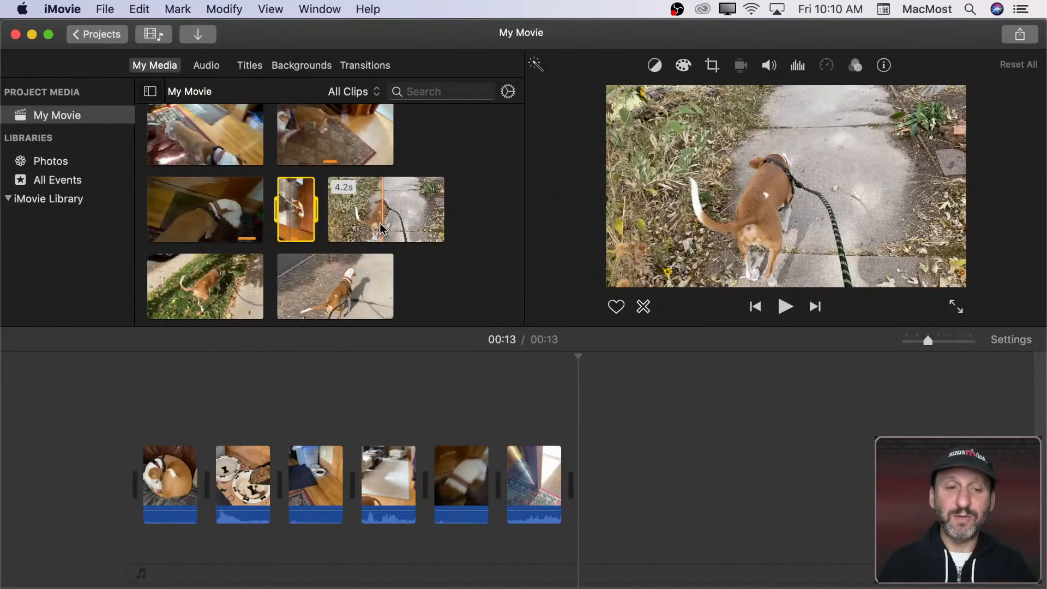
click(364, 221)
click(661, 457)
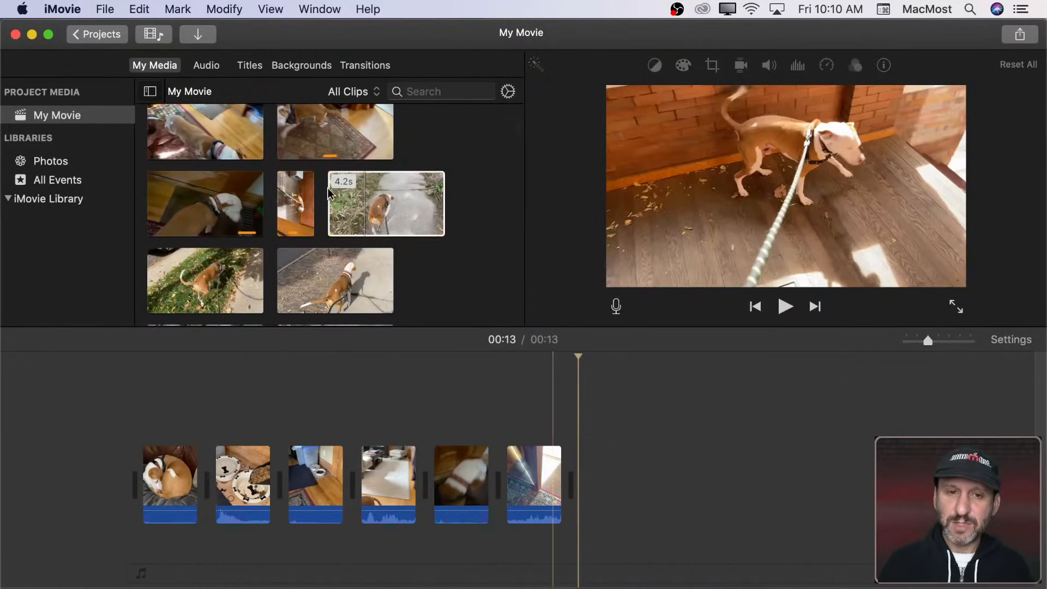
drag(376, 196, 627, 453)
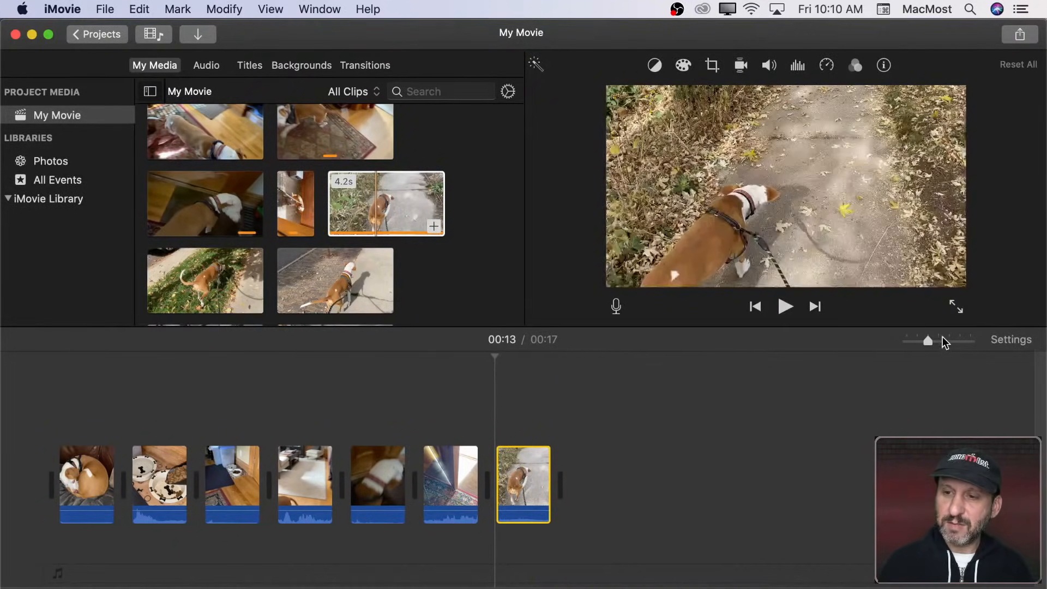
Step: Split the sidewalk clip at about 00:15, delete its first part and extend the remaining part's start slightly earlier
click(940, 343)
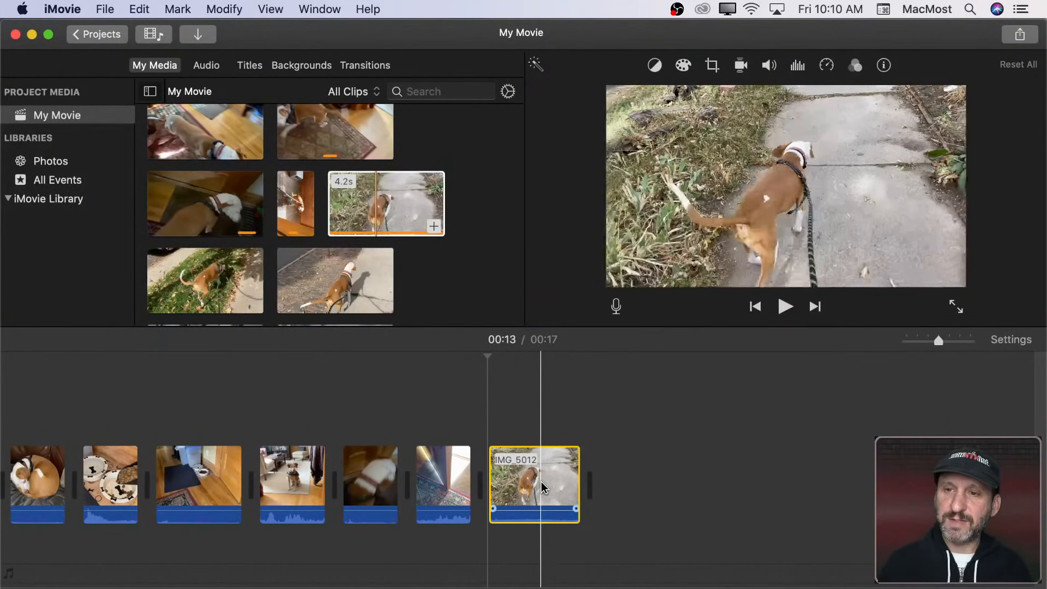
key(super+b)
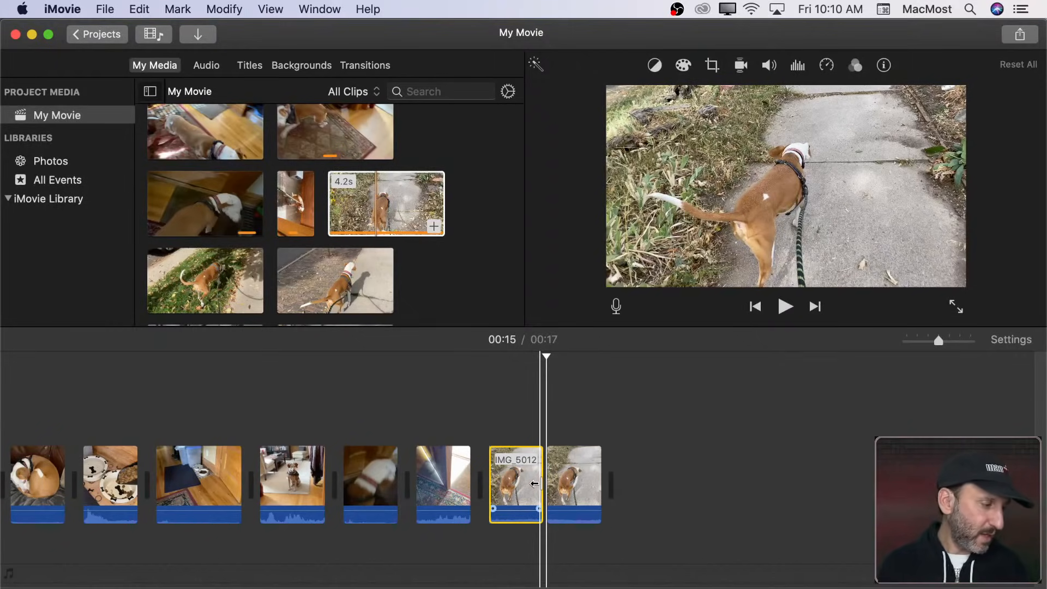
key(Delete)
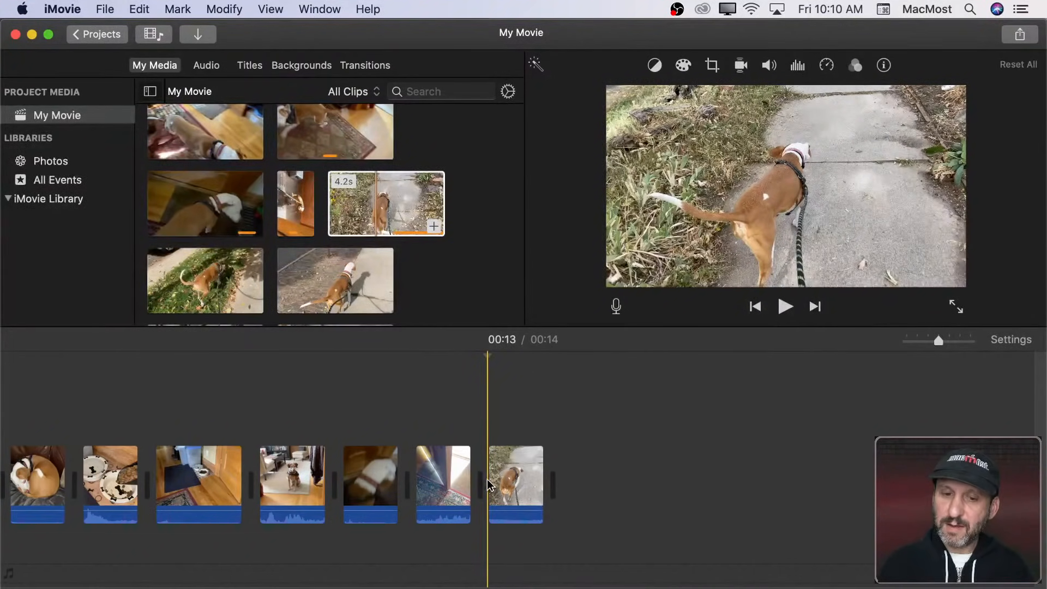
drag(490, 478, 479, 474)
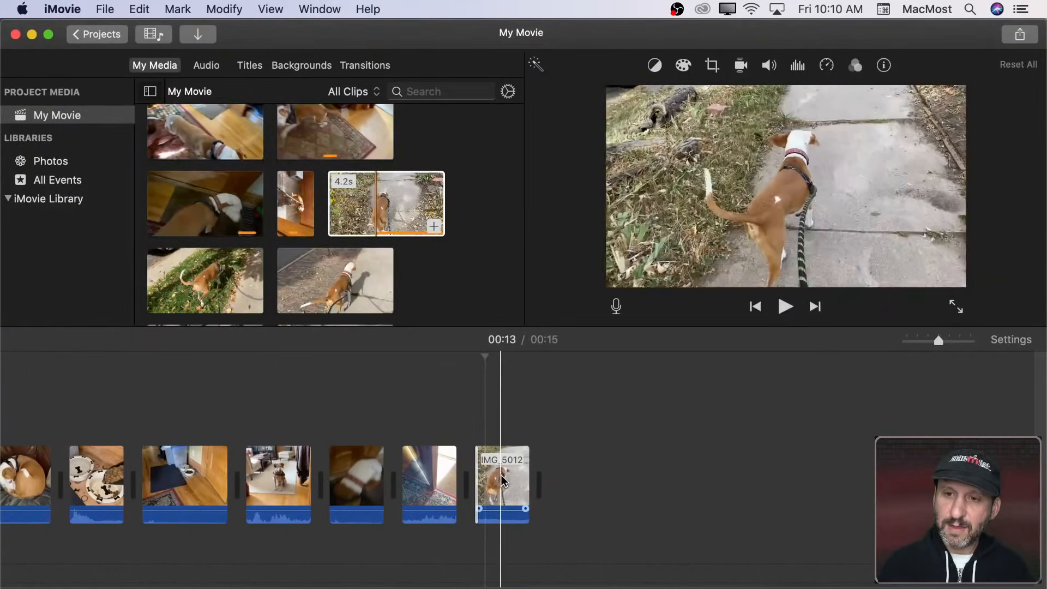
Step: Split the sidewalk clip at about 00:14, delete its second part and play the whole movie from the beginning
click(502, 480)
key(super+b)
click(558, 472)
key(Delete)
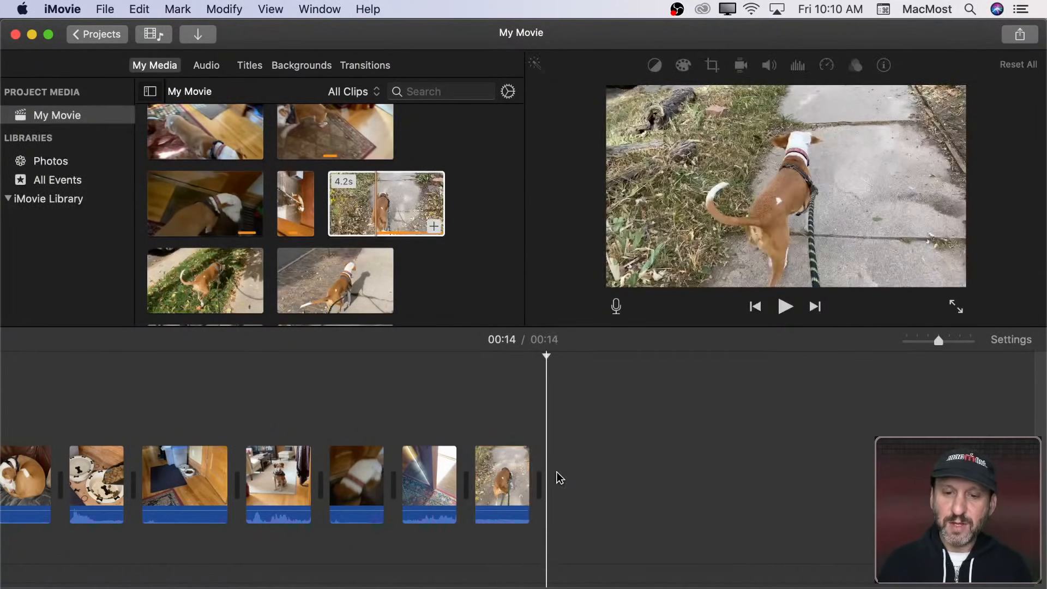
click(44, 453)
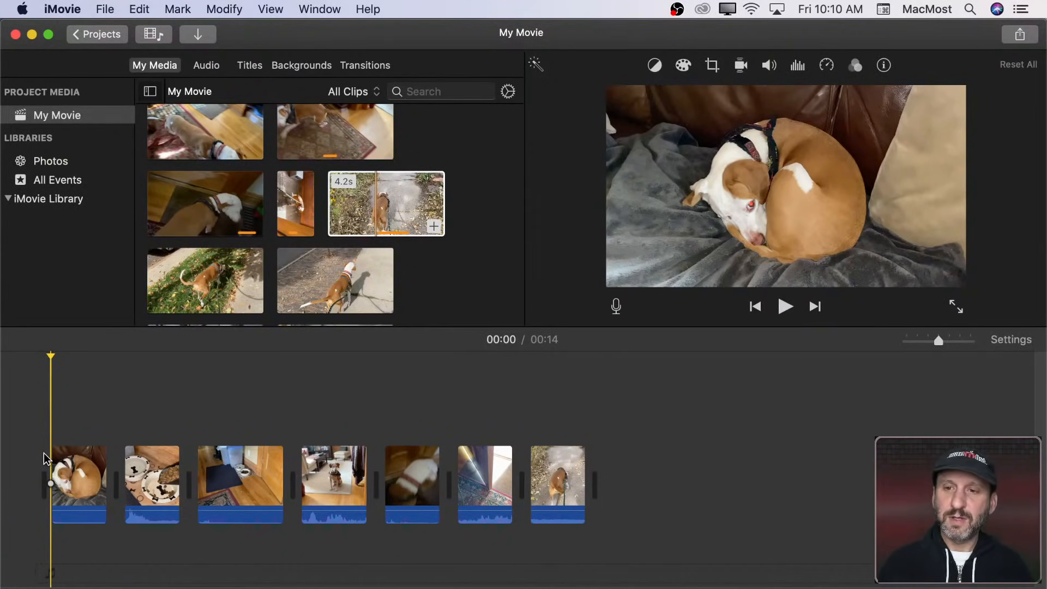
key(space)
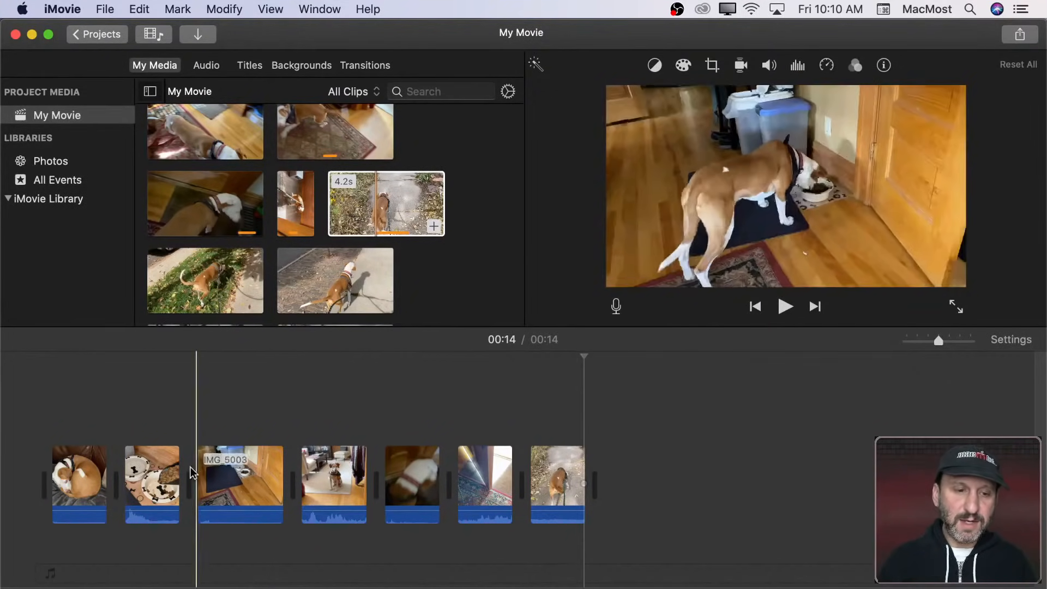
Step: Split the clip of the dog eating at about 00:04, delete the part after the split and play back the result
mouse_move(216, 484)
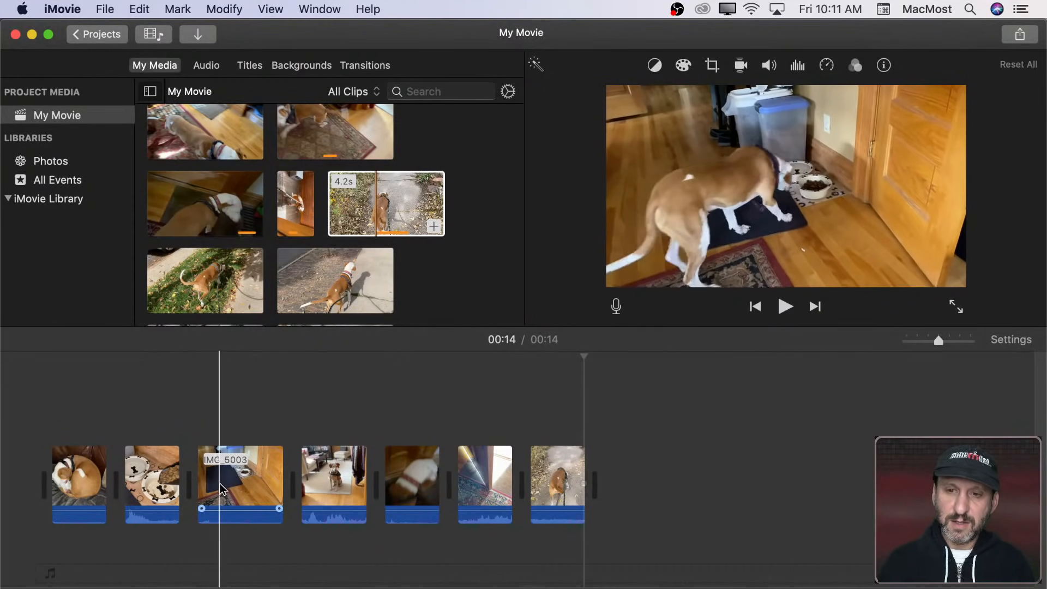
click(257, 486)
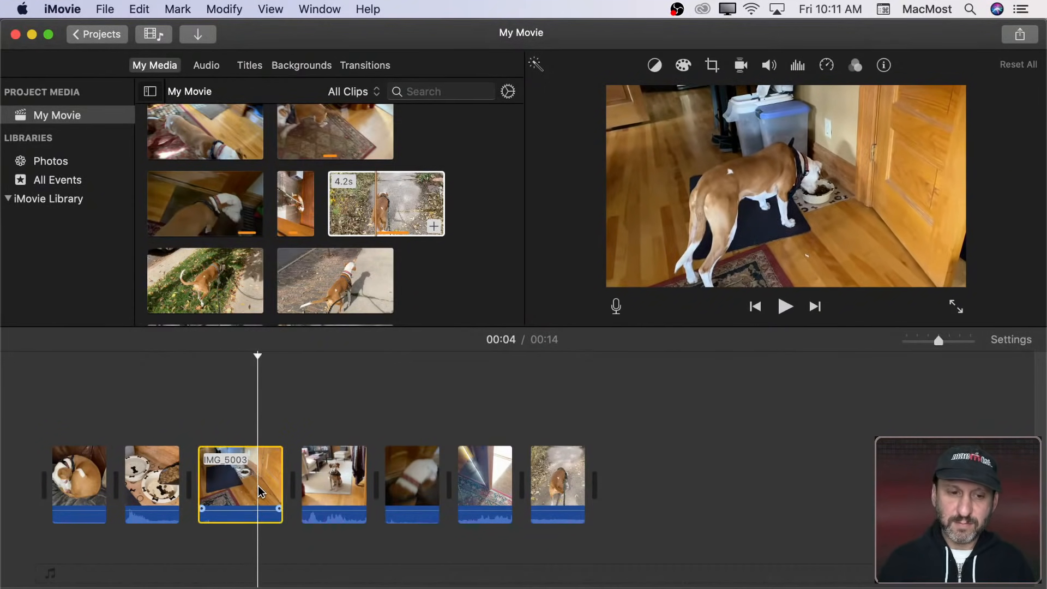
key(super+b)
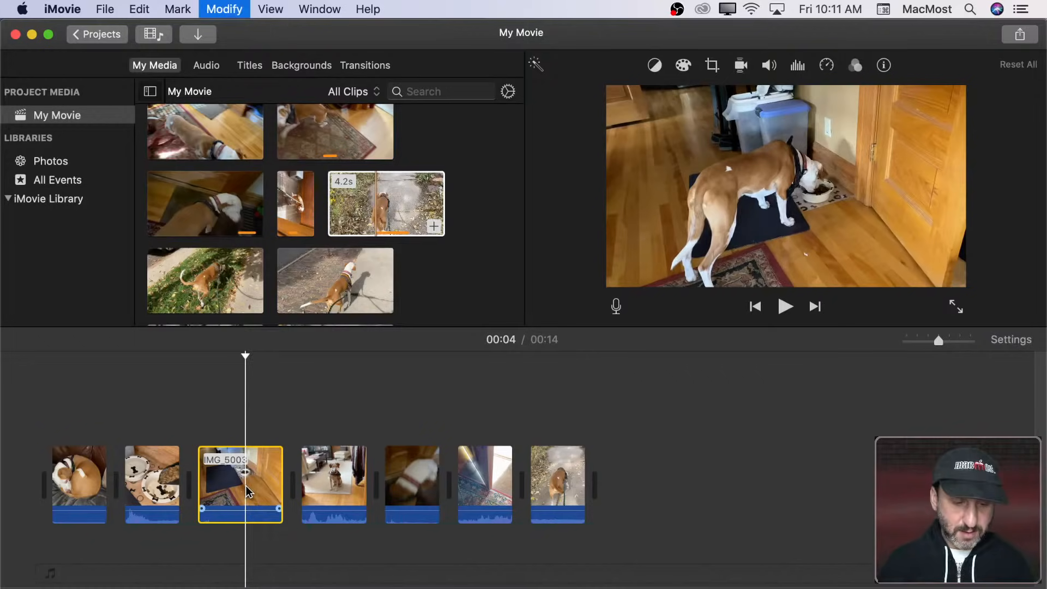
key(Delete)
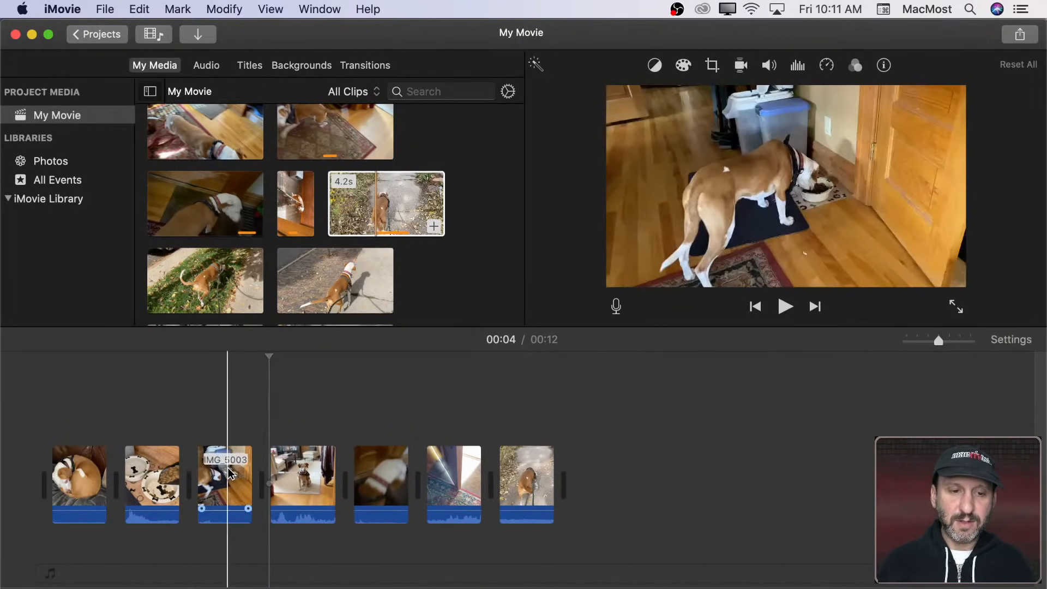
key(space)
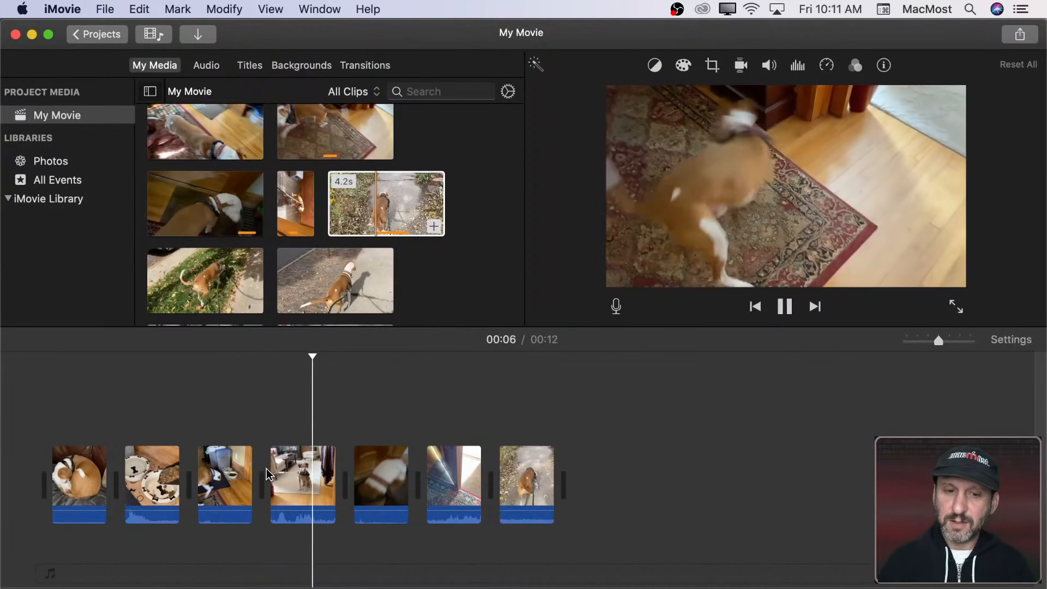
key(space)
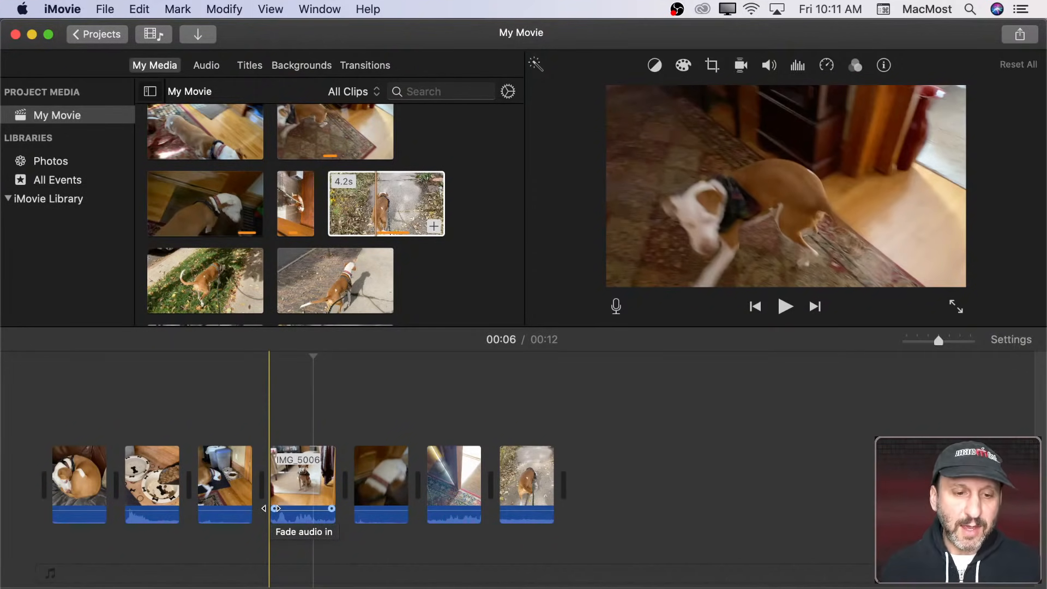
Step: Trim the start of the rug clip in two passes and its end slightly, playing it back to check the cuts
drag(271, 493, 289, 493)
key(space)
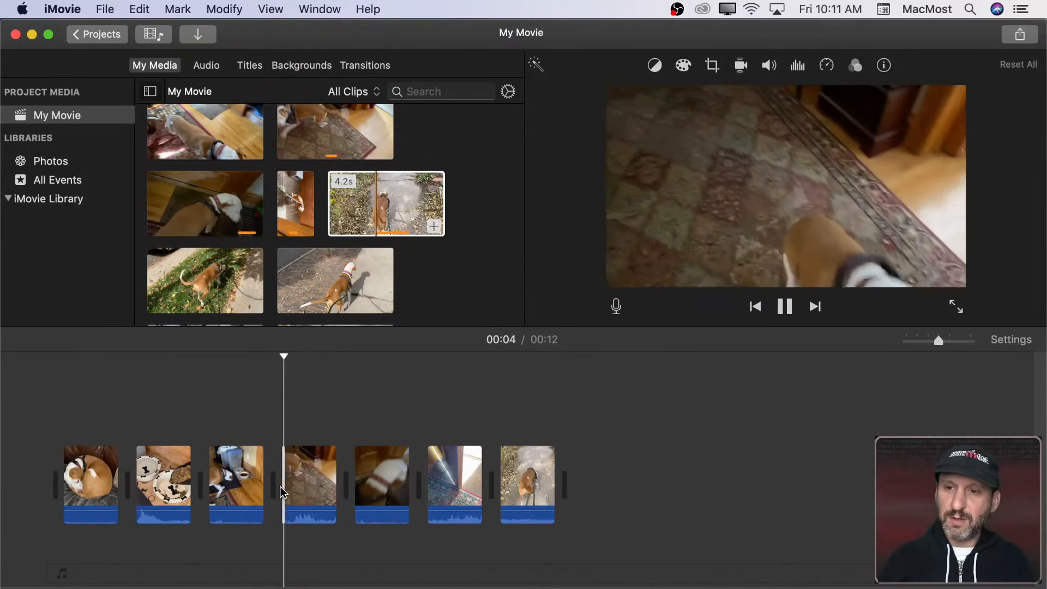
key(space)
click(281, 486)
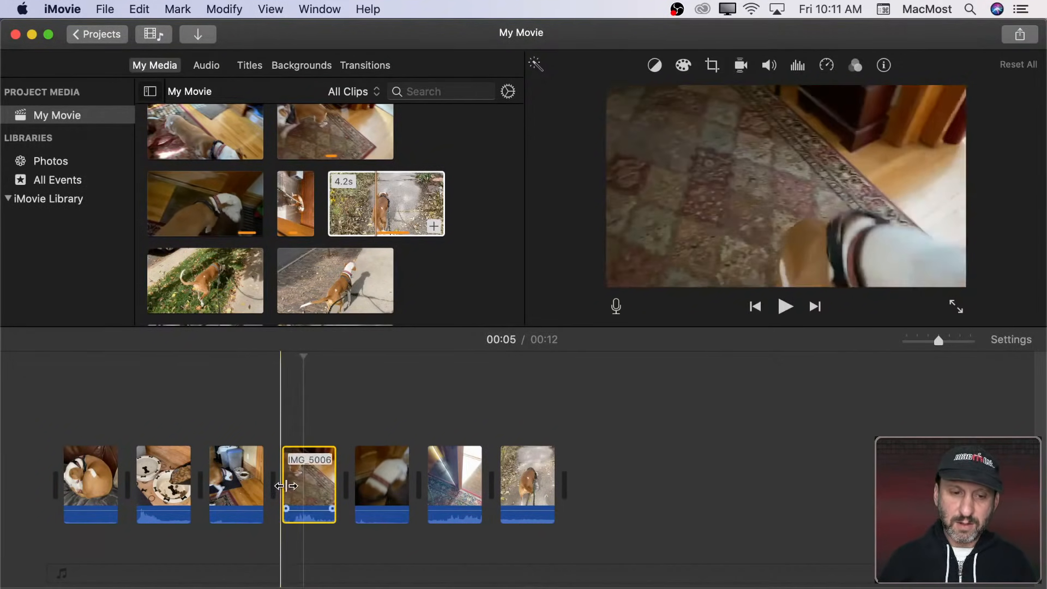
mouse_move(287, 482)
mouse_down()
mouse_move(344, 477)
mouse_move(292, 473)
mouse_up()
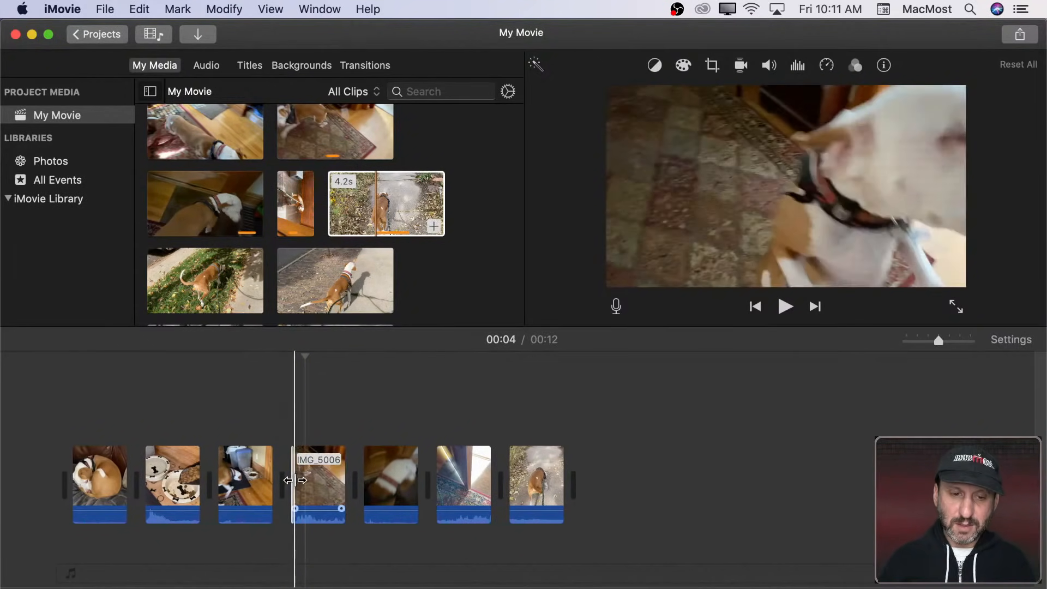
key(space)
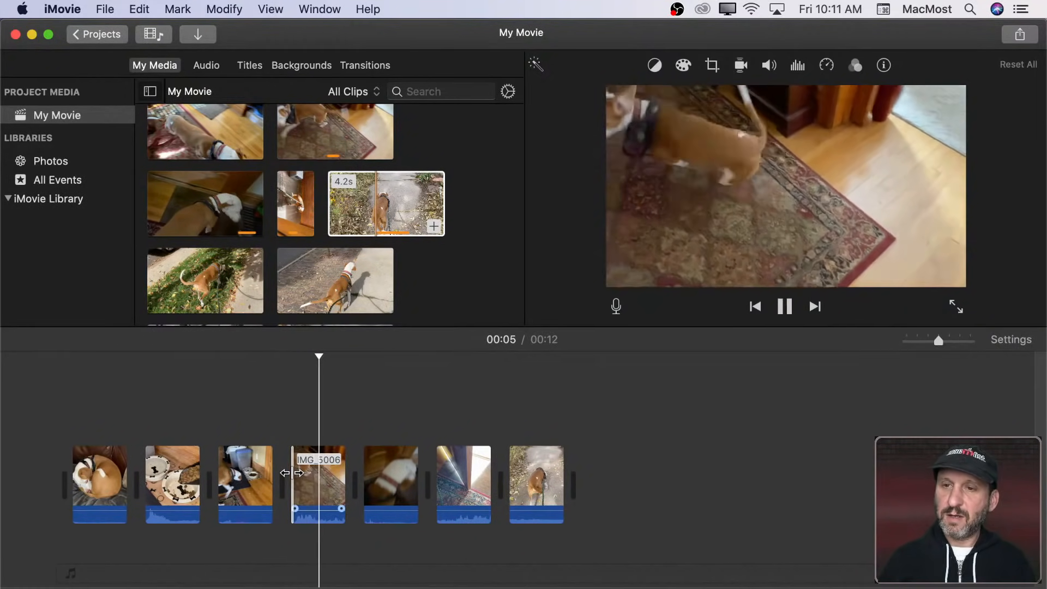
key(space)
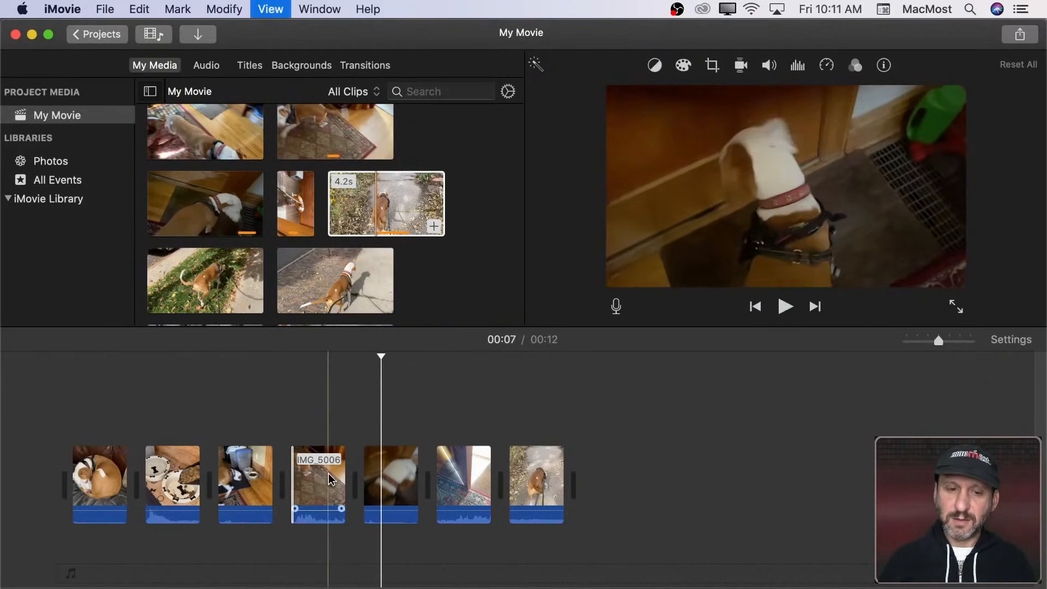
drag(341, 474, 336, 474)
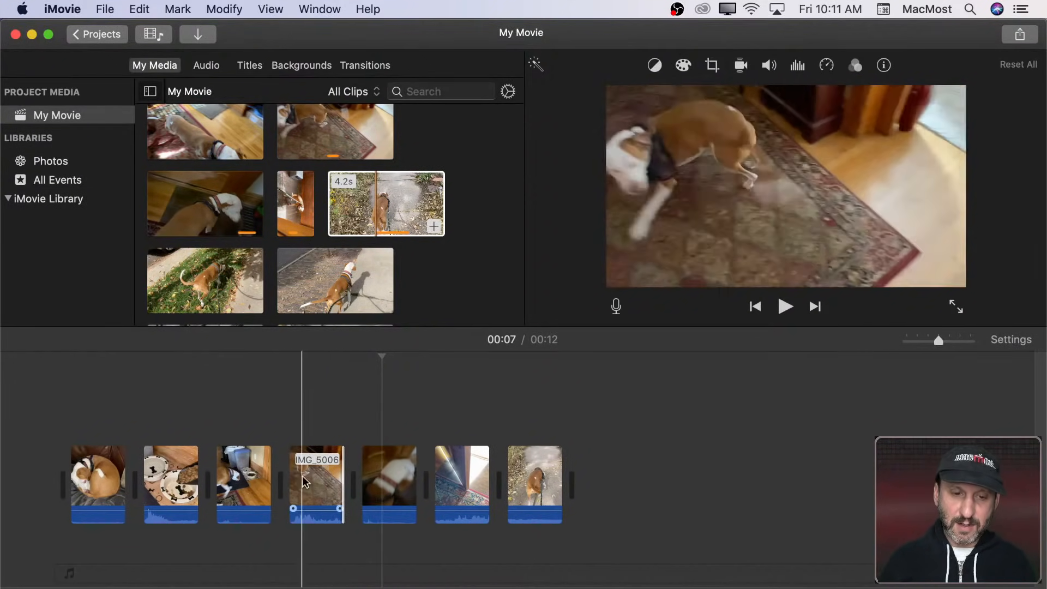
key(space)
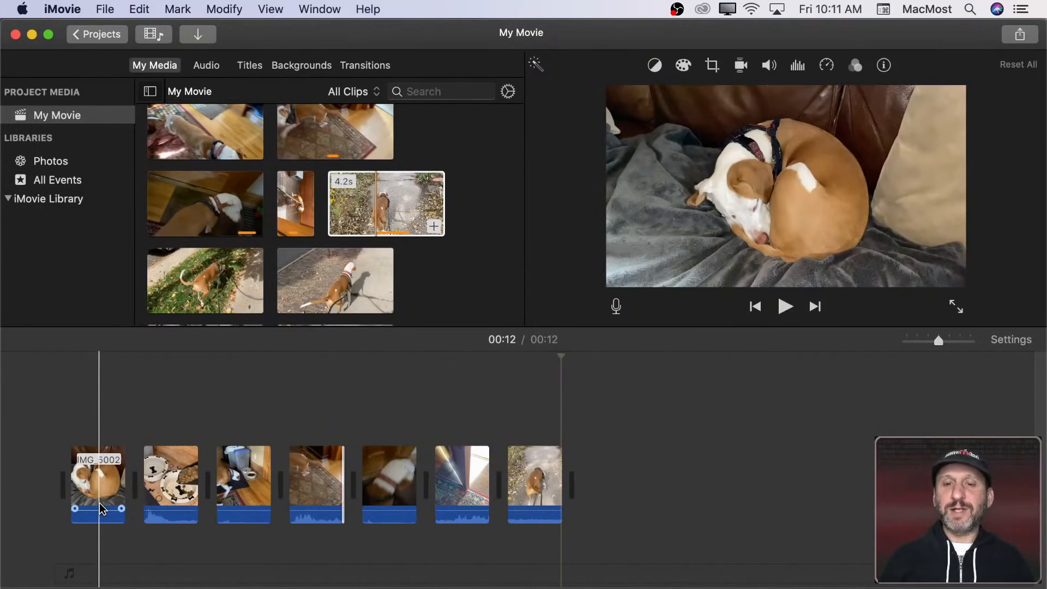
Step: Play the movie from the first clip and trim the start of the clip of the dog eating, checking the playback
key(space)
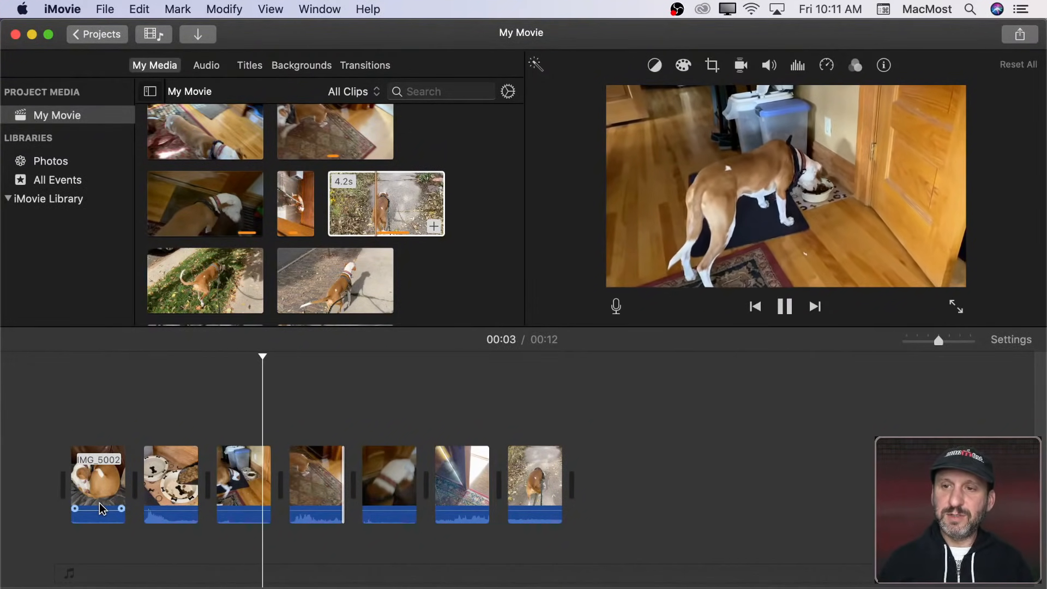
key(space)
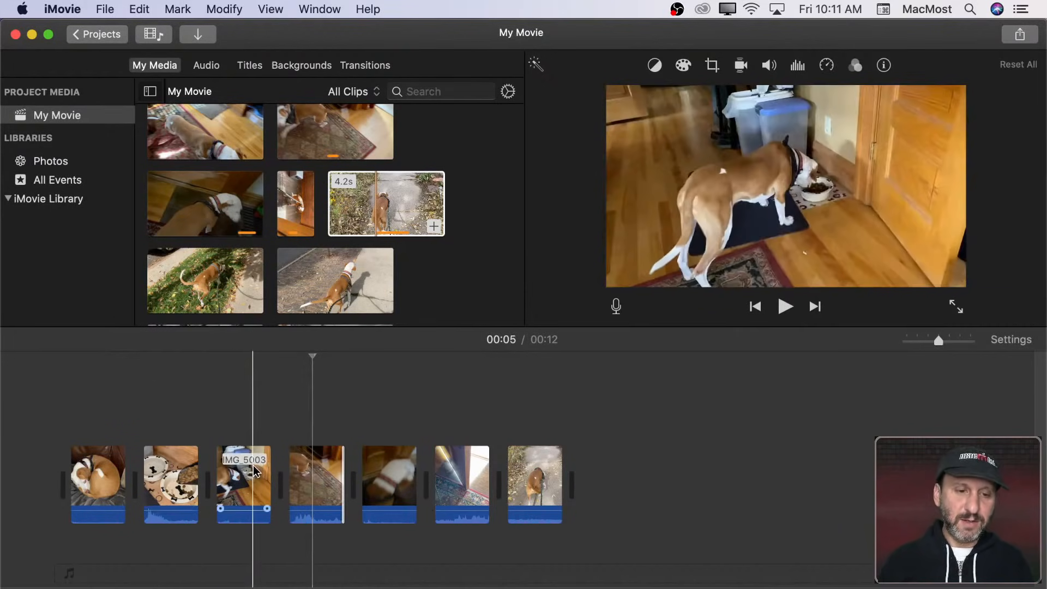
click(254, 470)
drag(270, 477, 220, 477)
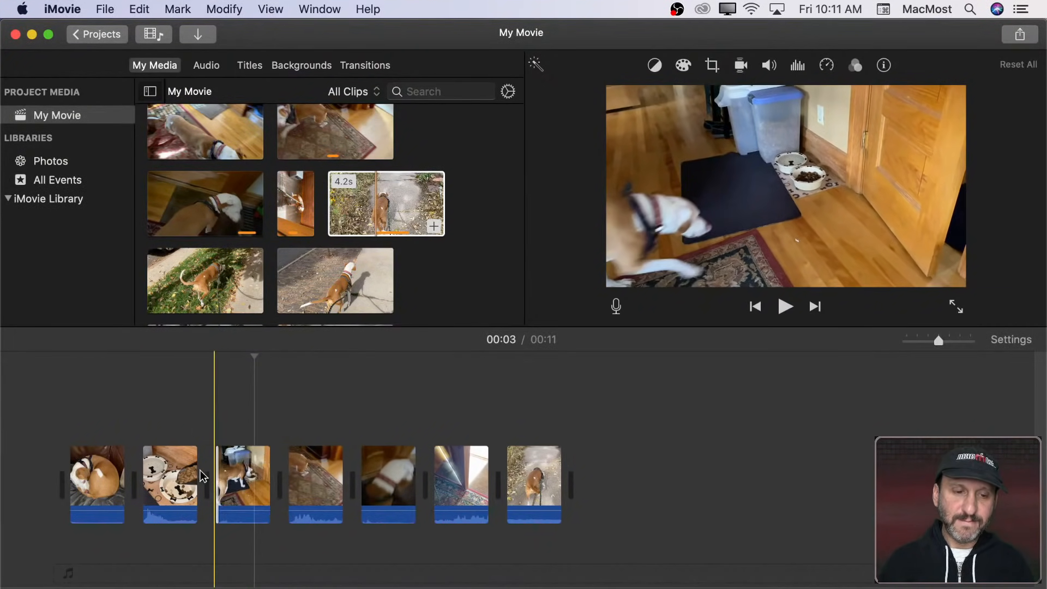
key(space)
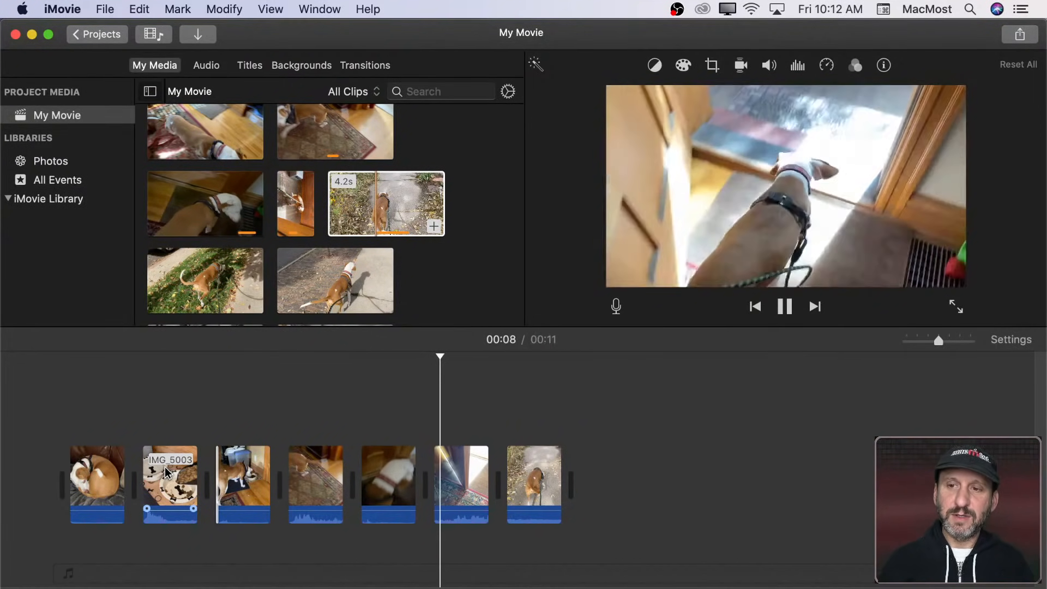
key(space)
Step: Trim the start of the dark clip of the dog waiting at the door slightly and play back the result
click(389, 483)
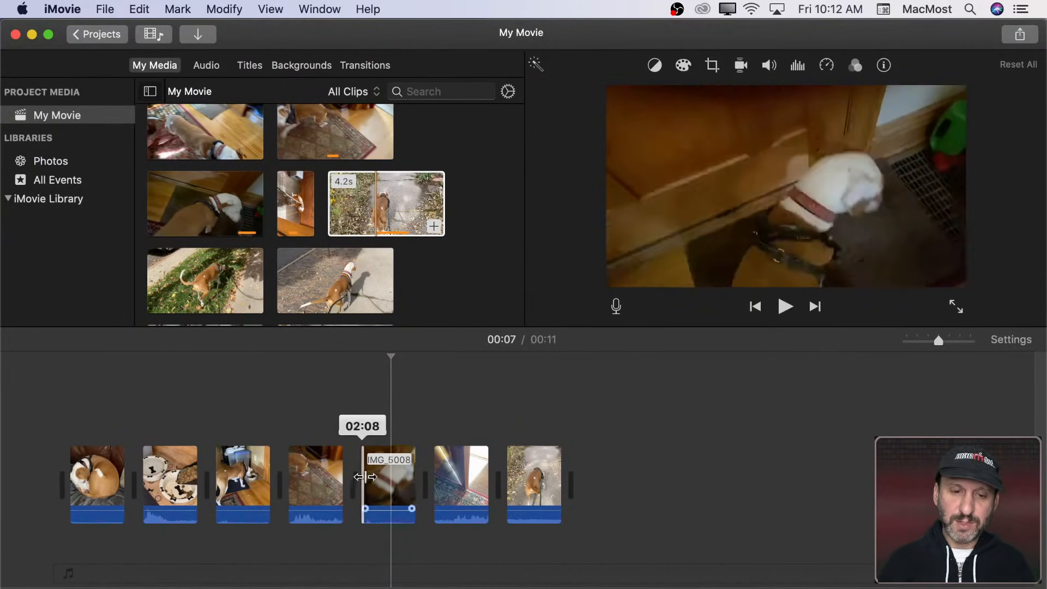
drag(365, 476, 378, 475)
key(space)
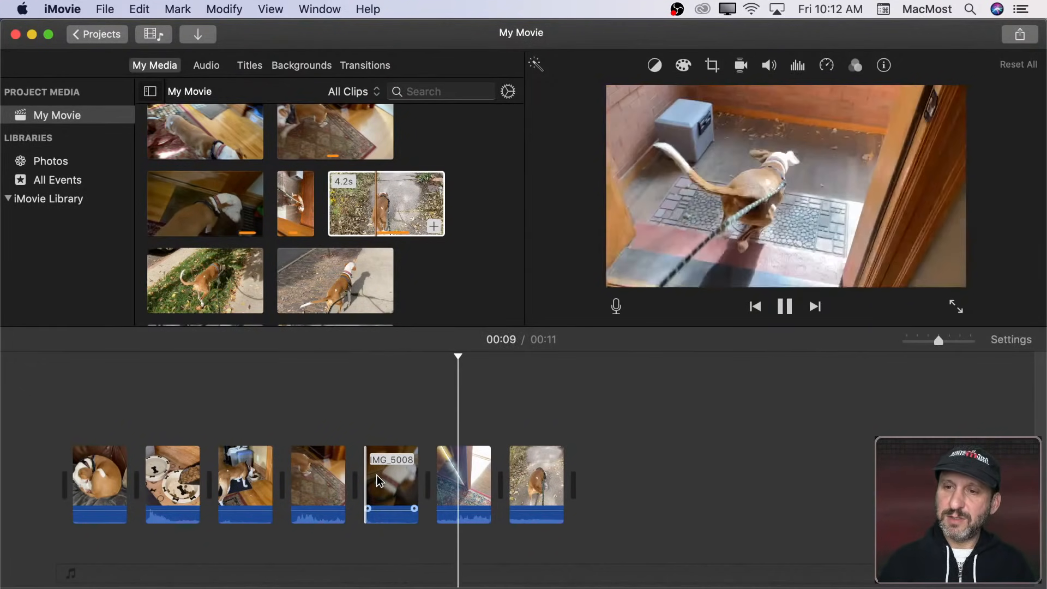
key(space)
click(229, 463)
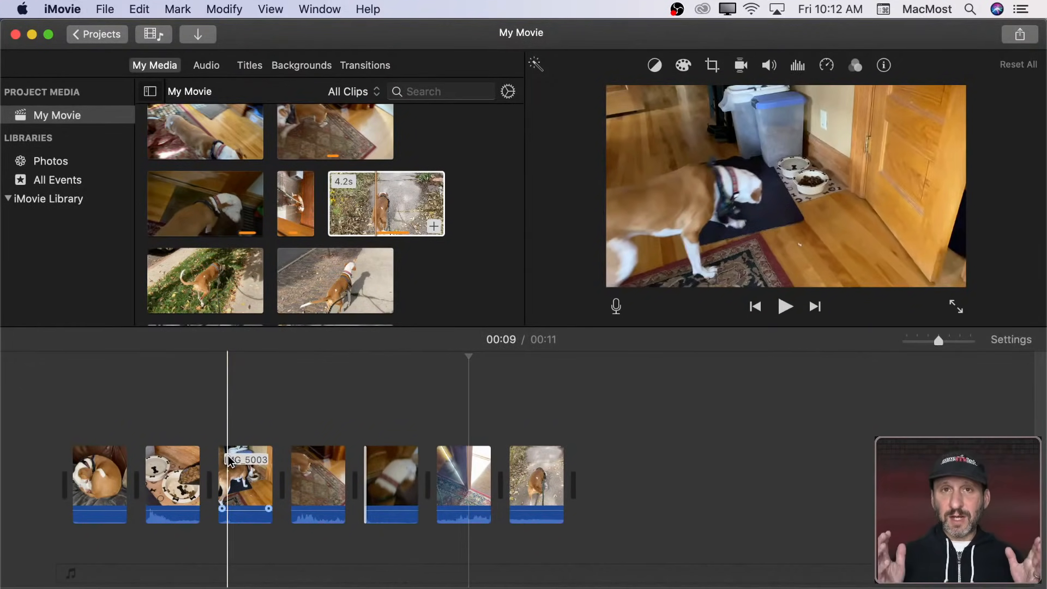
click(208, 413)
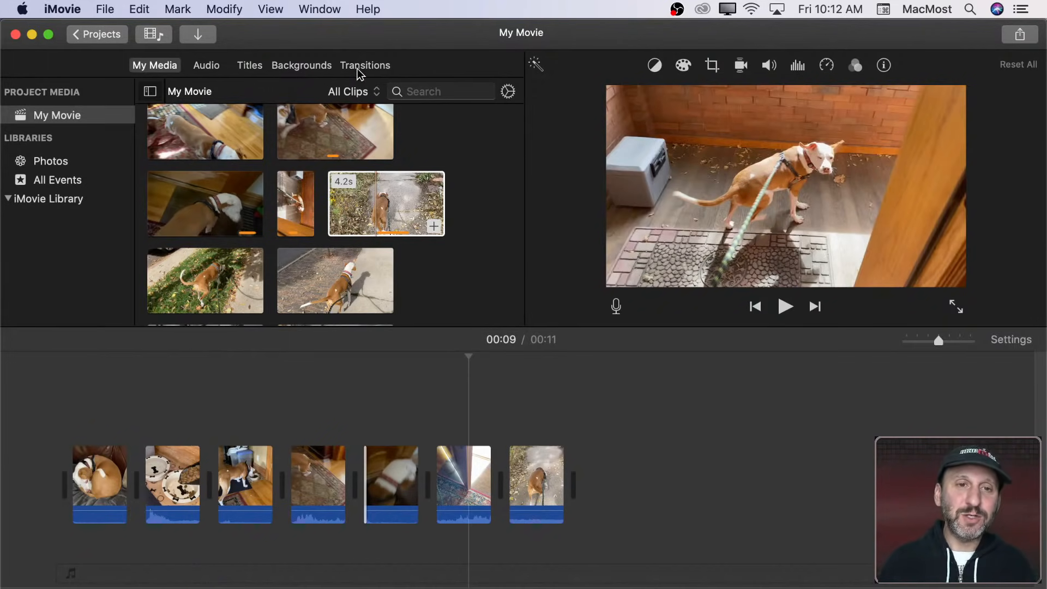
Step: Add a Cross Dissolve transition between the first two clips and play it back
click(364, 66)
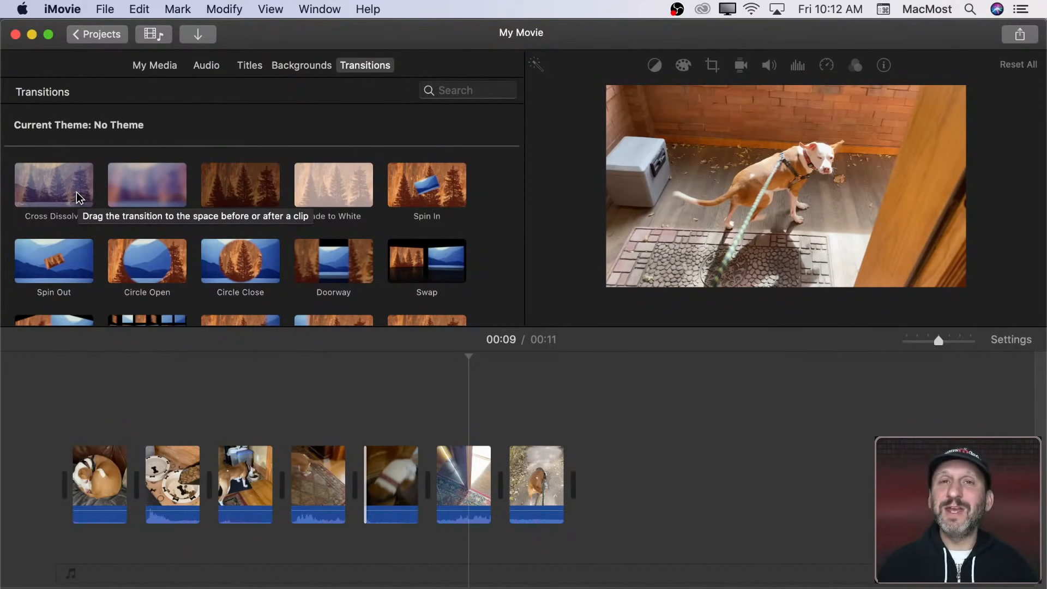
drag(76, 192, 130, 496)
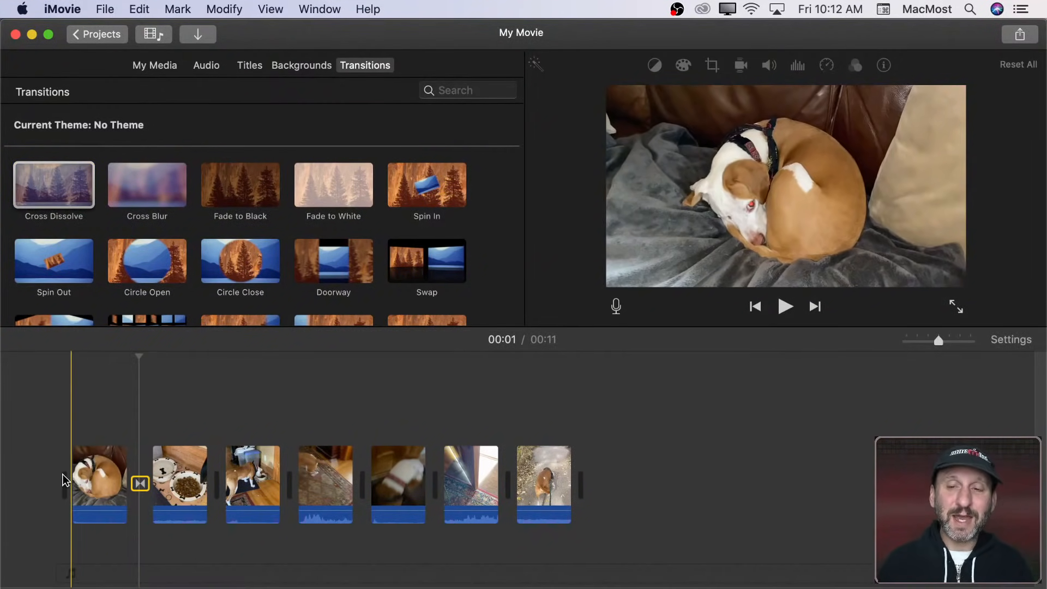
key(space)
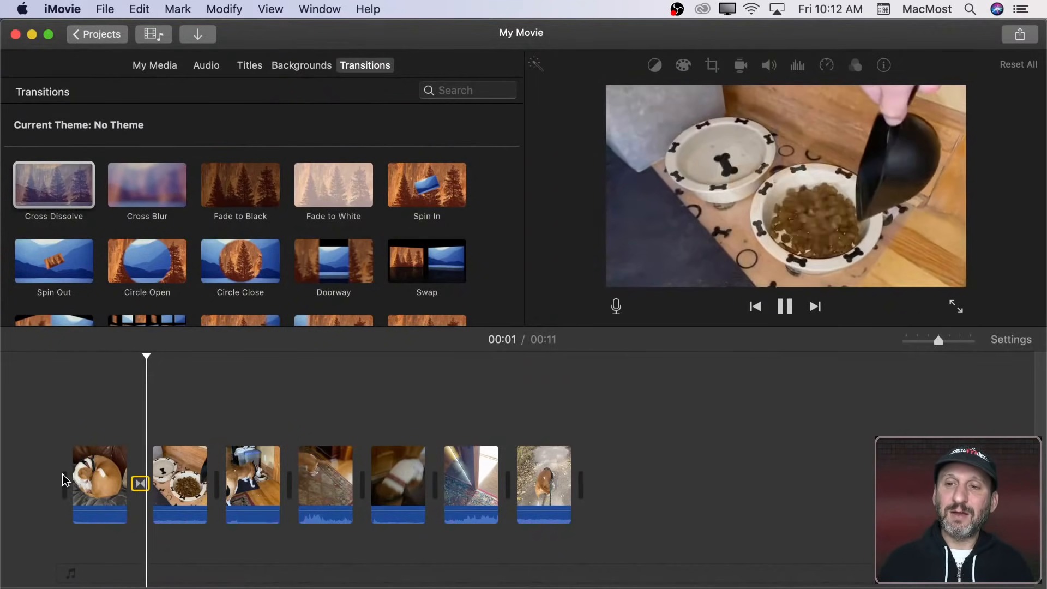
key(space)
Step: Set the Cross Dissolve transition's duration to 0.5 s and play it back
double_click(140, 484)
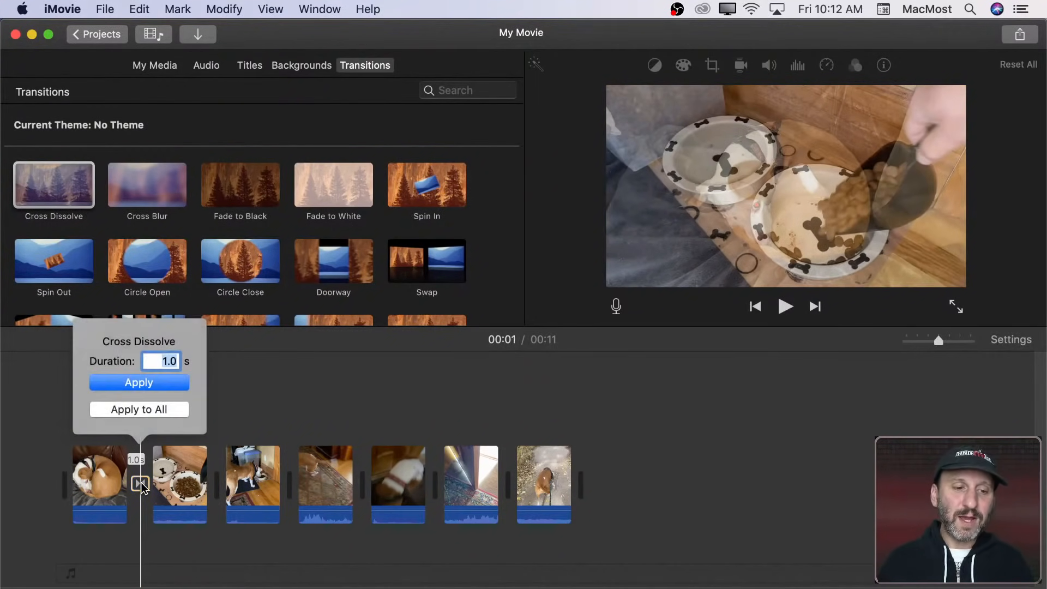
text(0.)
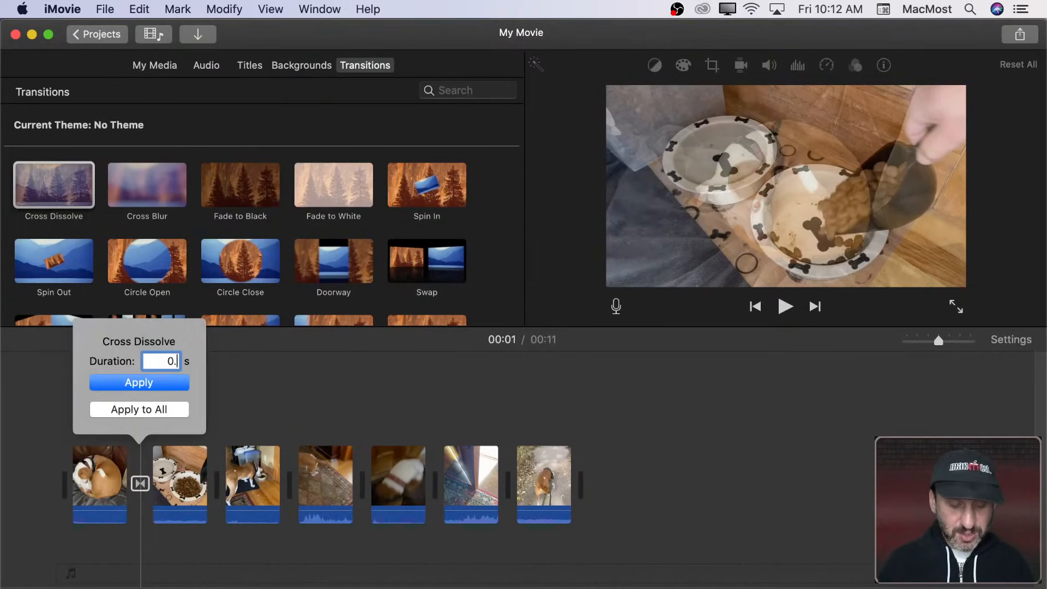
text(5)
key(Return)
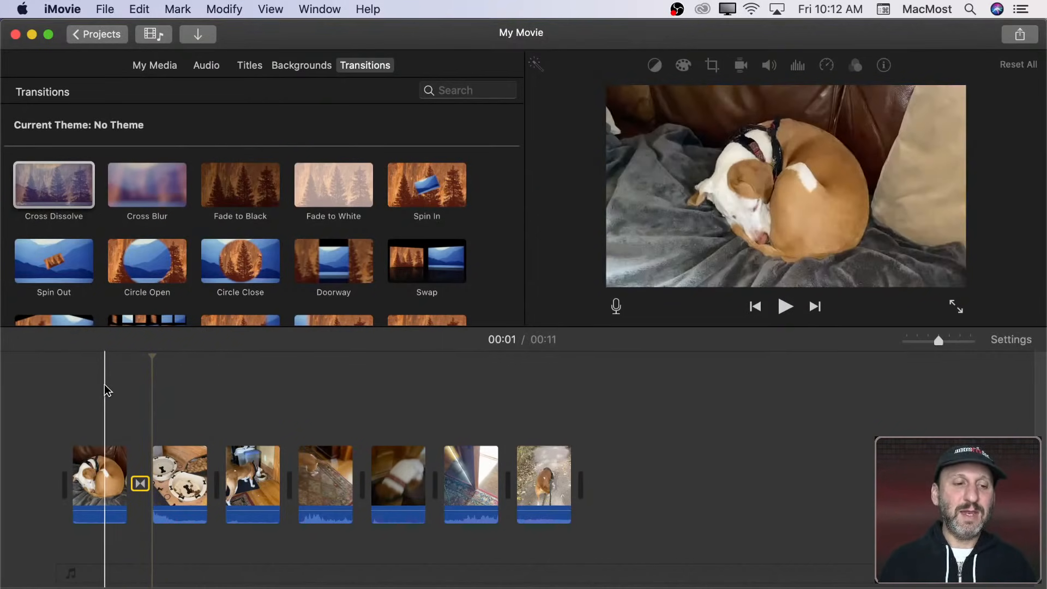
key(space)
key(space)
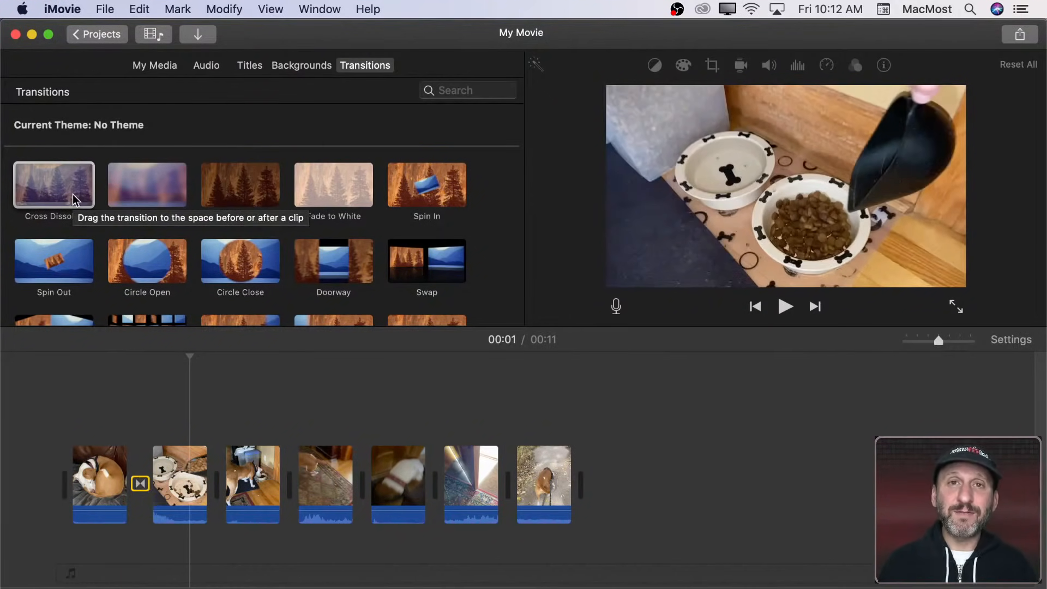
Step: Examine the default transition duration in the application preferences and close them
click(63, 9)
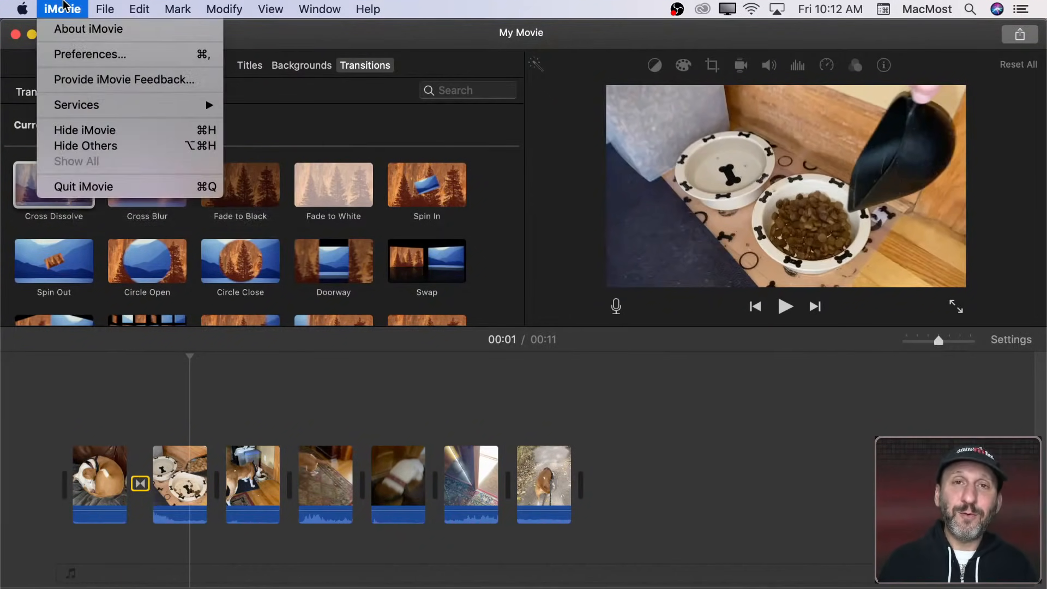
click(84, 55)
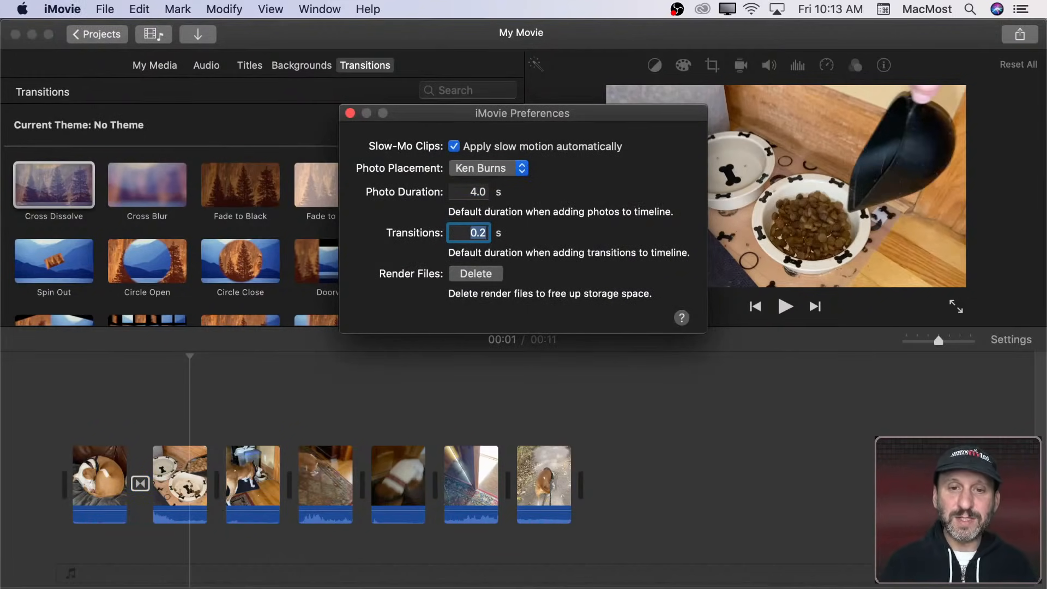
click(349, 114)
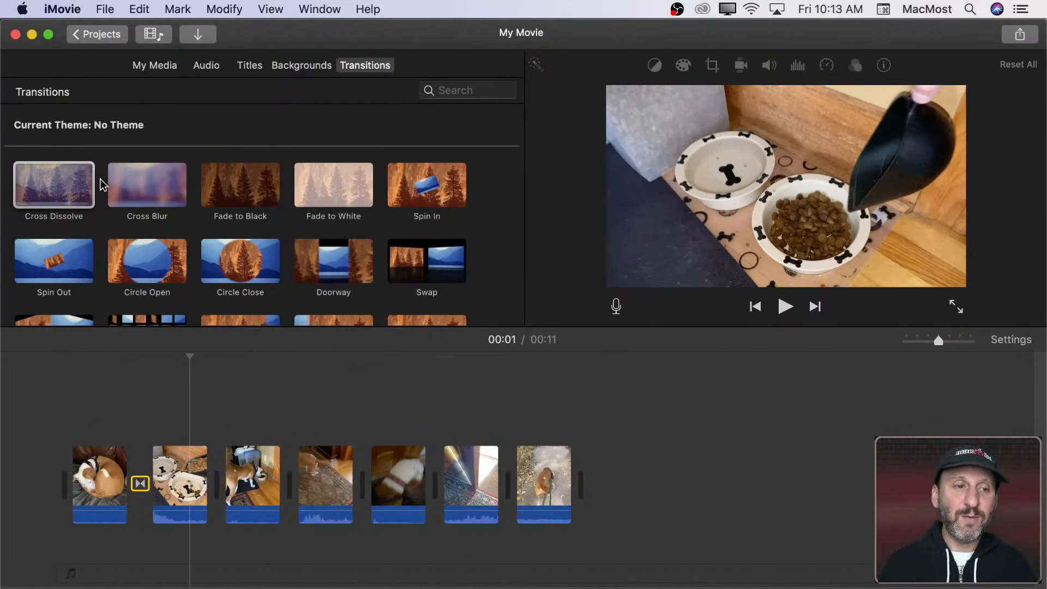
Step: Add a Cross Dissolve transition between each of the remaining clips on the timeline and play back the movie
drag(88, 185, 219, 480)
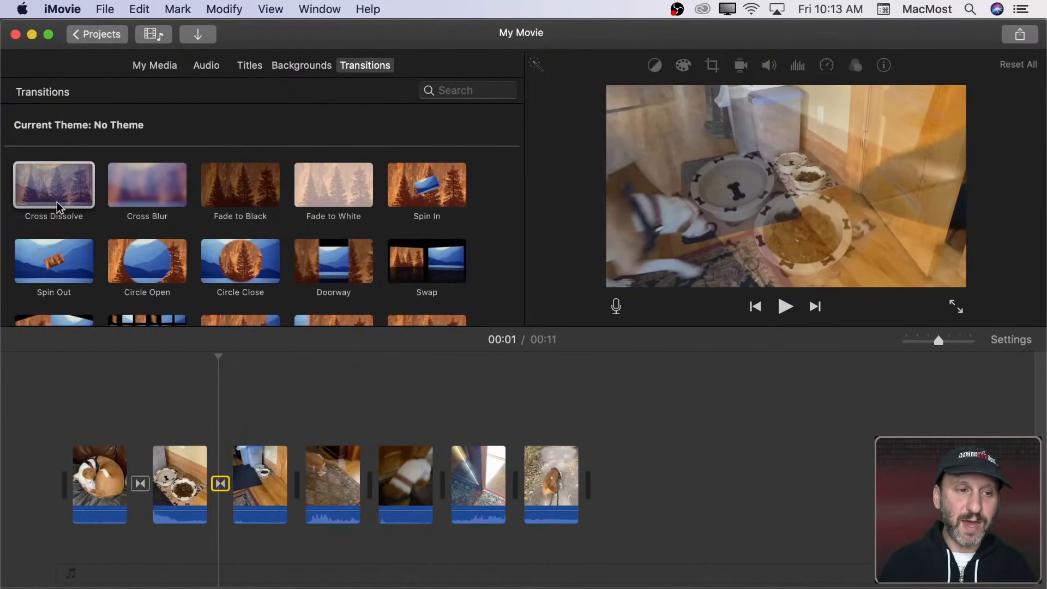
drag(60, 207, 304, 444)
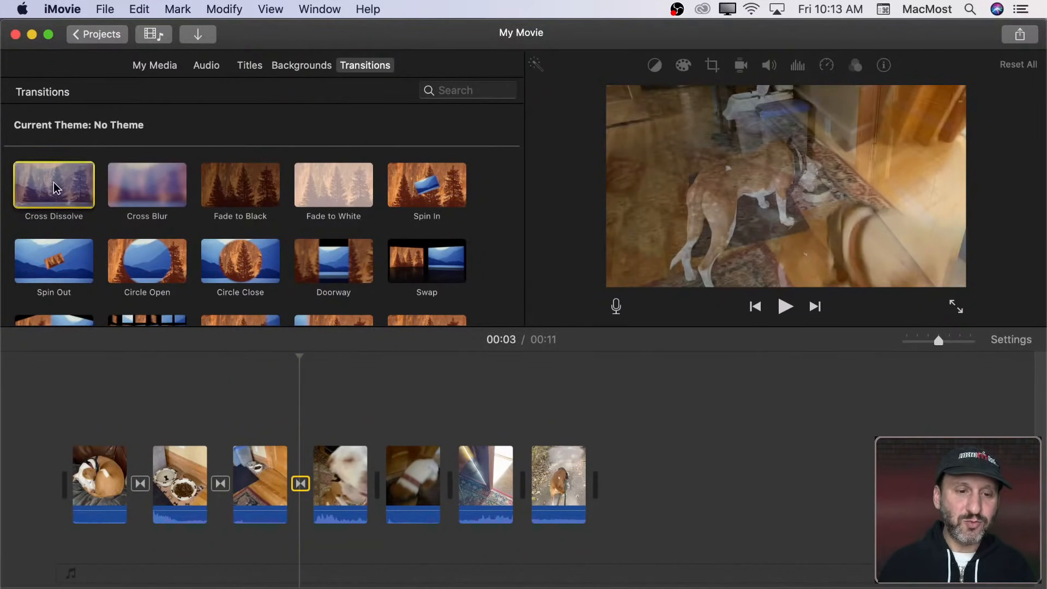
drag(56, 188, 381, 437)
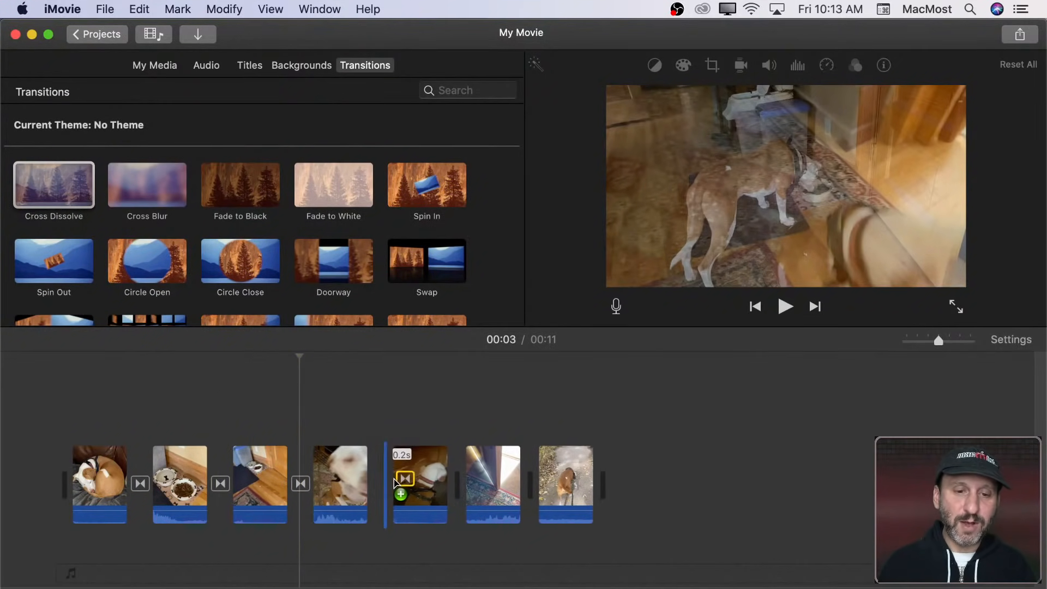
drag(92, 188, 539, 464)
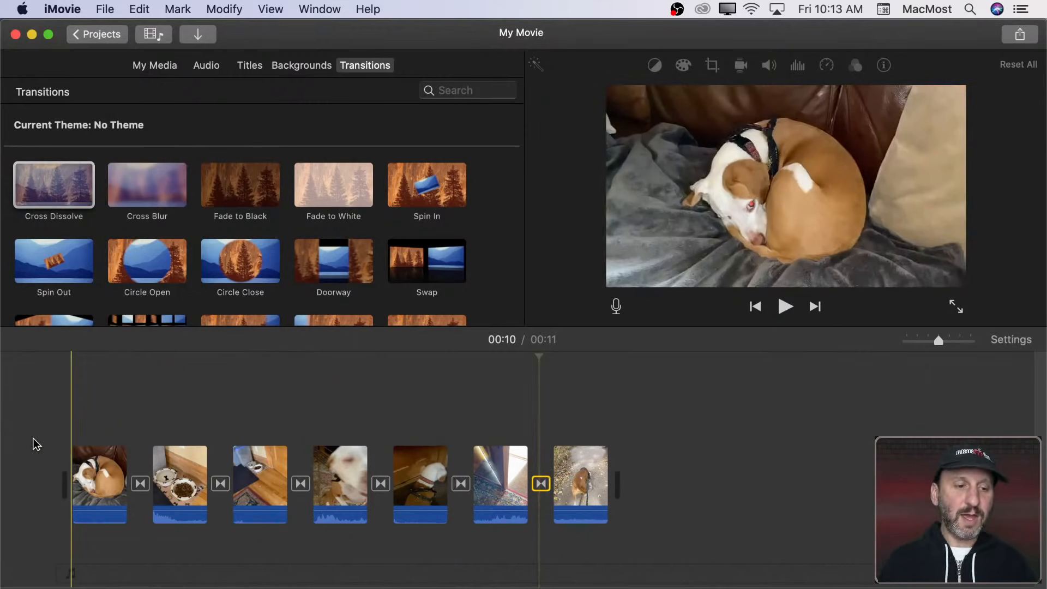
key(space)
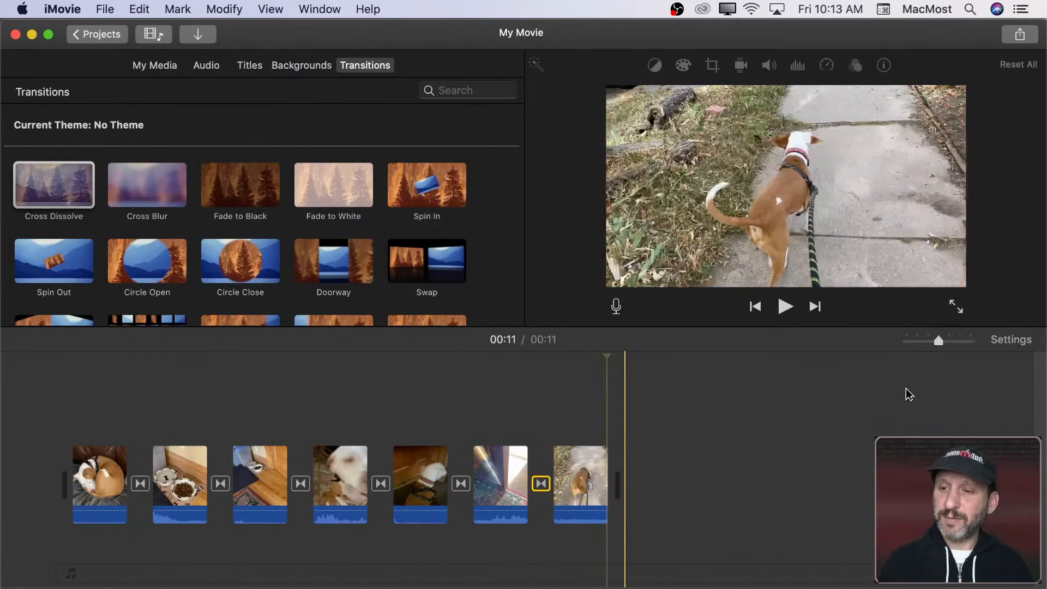
Step: Trim the start of clip IMG_5003, with the dog near its bowls, and the end of clip IMG_5006, with the dog on the rug
drag(932, 343, 961, 344)
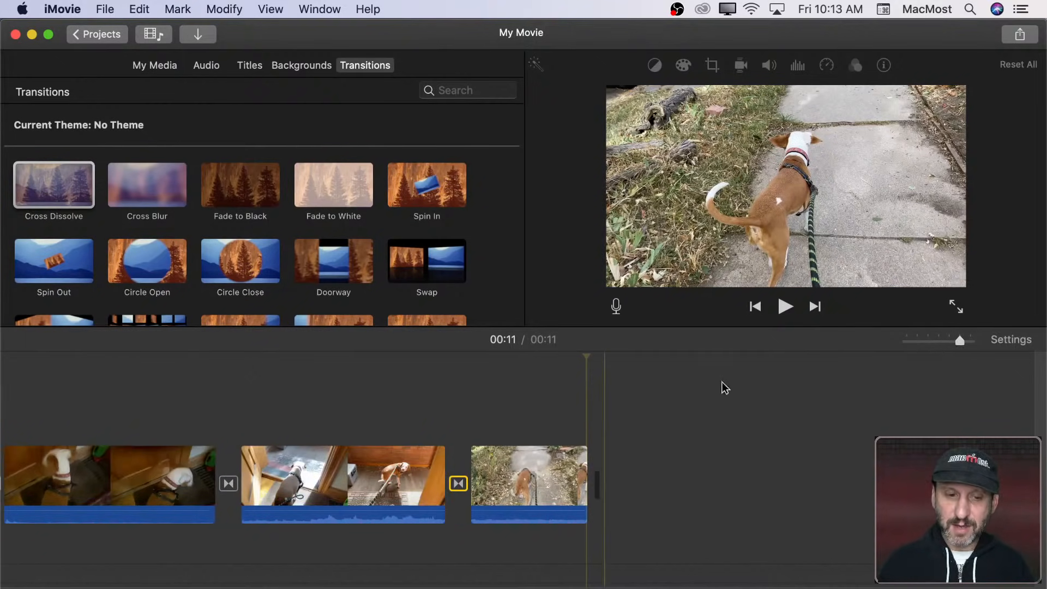
scroll(458, 435, left, 10)
click(323, 489)
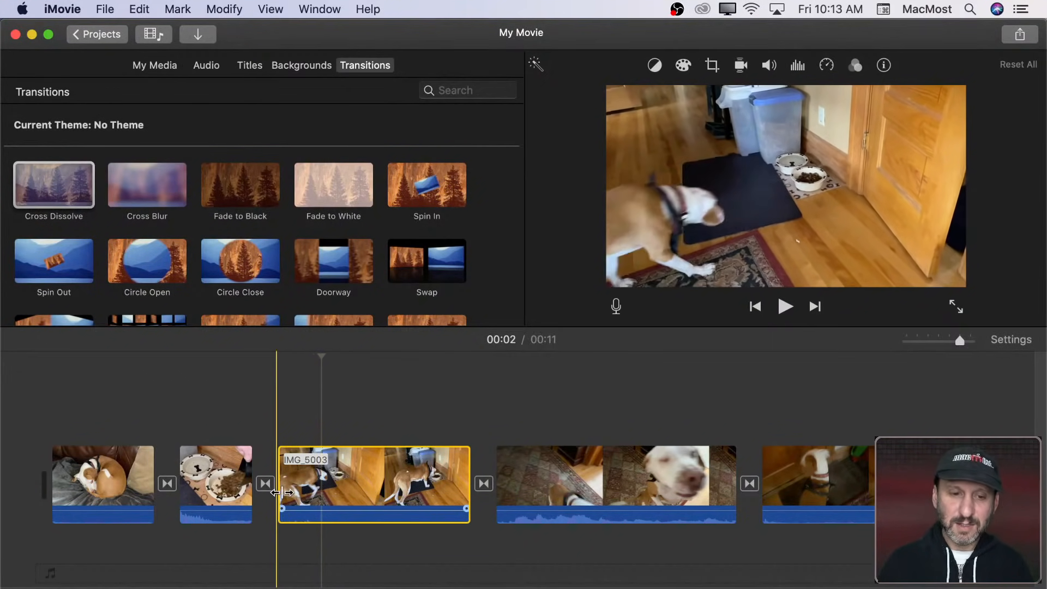
drag(280, 490, 318, 491)
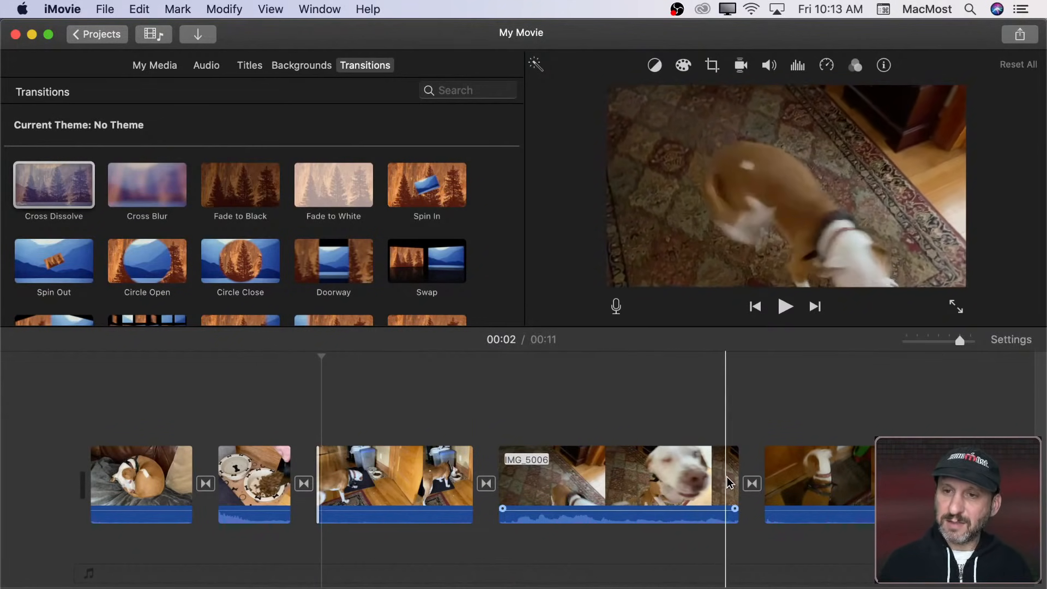
drag(736, 481, 676, 476)
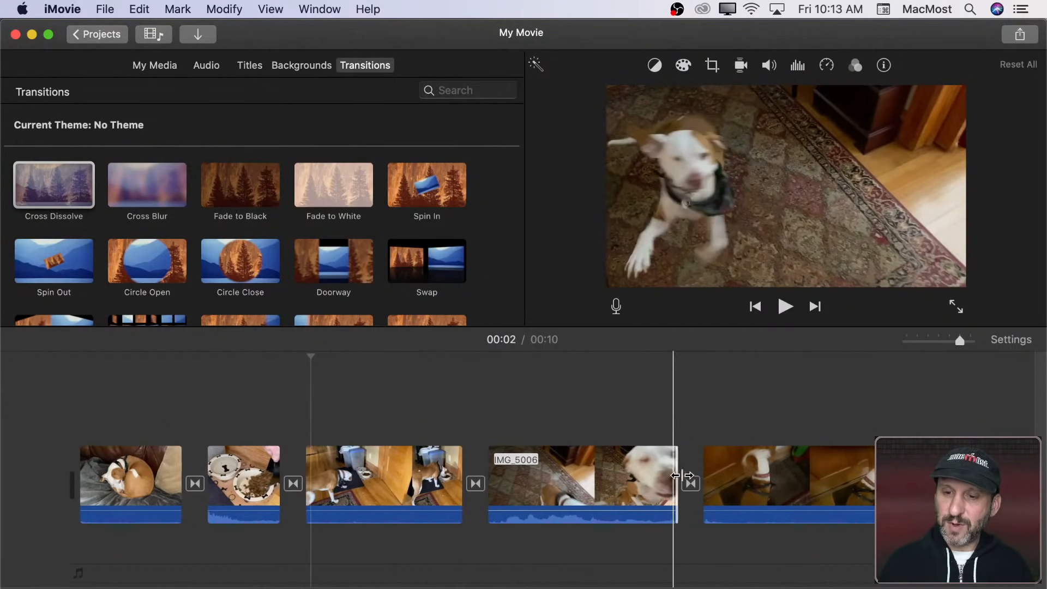
Step: Trim the start of the dark door clip IMG_5008 and the end of clip IMG_5009, with the dog going out onto the porch
scroll(543, 480, right, 5)
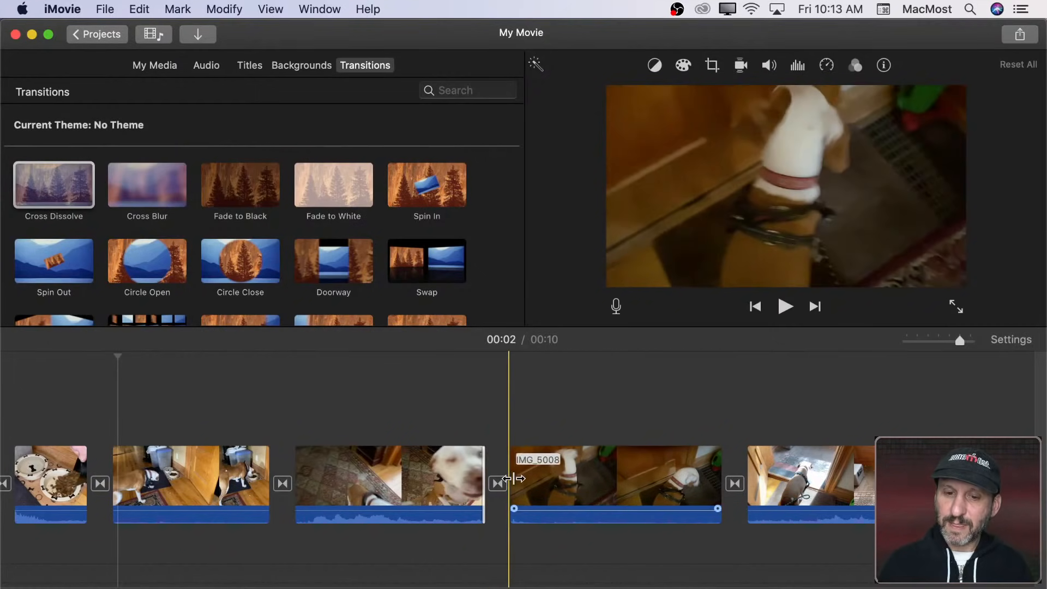
drag(511, 480, 580, 480)
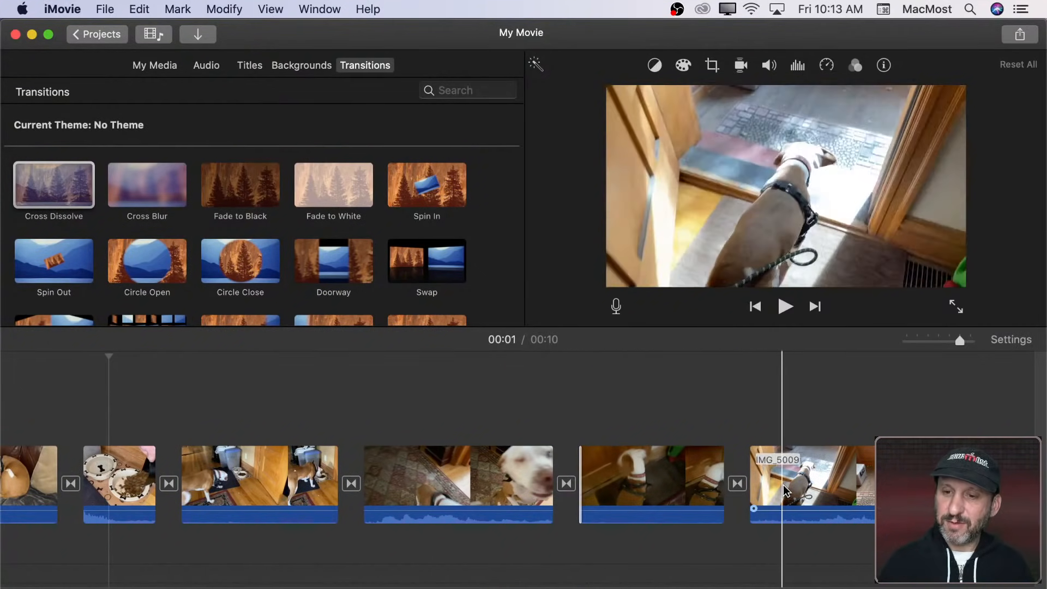
scroll(709, 483, right, 5)
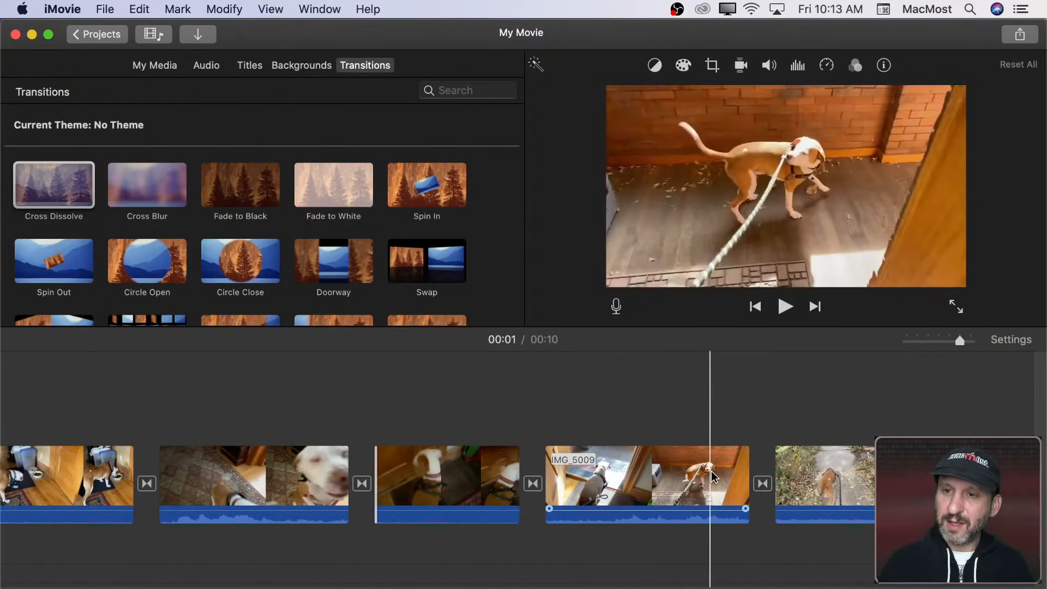
click(744, 475)
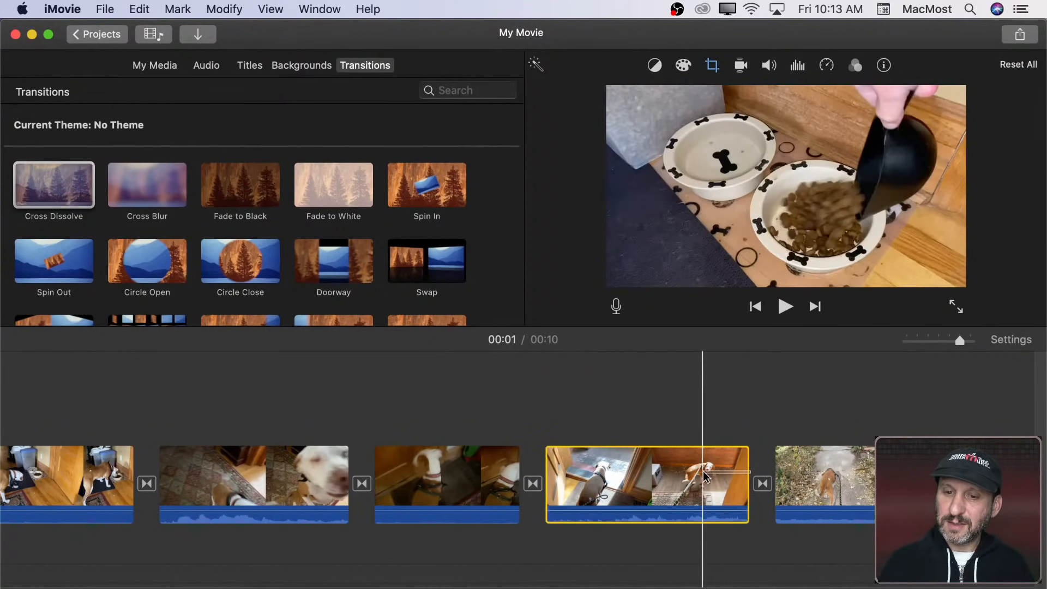
drag(748, 475, 698, 465)
Step: Find the 7.0 s clip IMG_5015 of the dog walking beside the brick paving and add it at the end of the timeline
scroll(855, 477, right, 5)
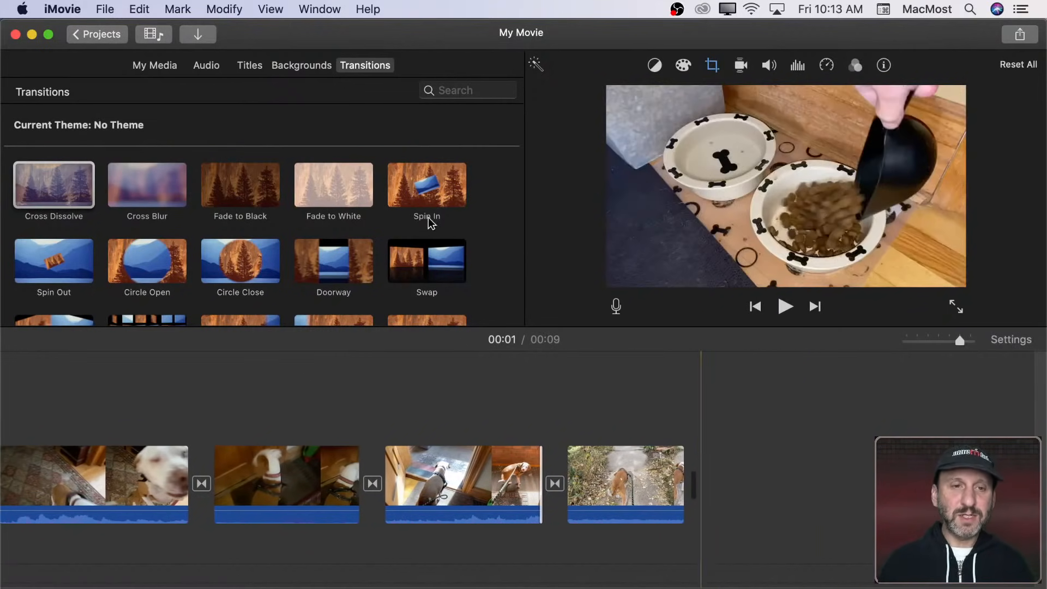
click(155, 66)
scroll(226, 183, up, 2)
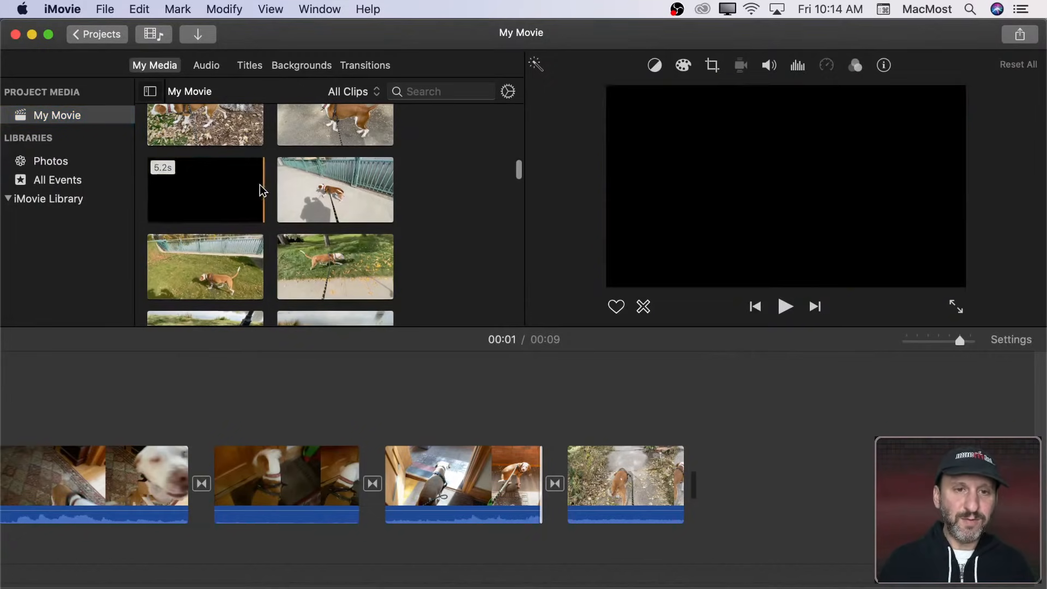
scroll(213, 205, up, 6)
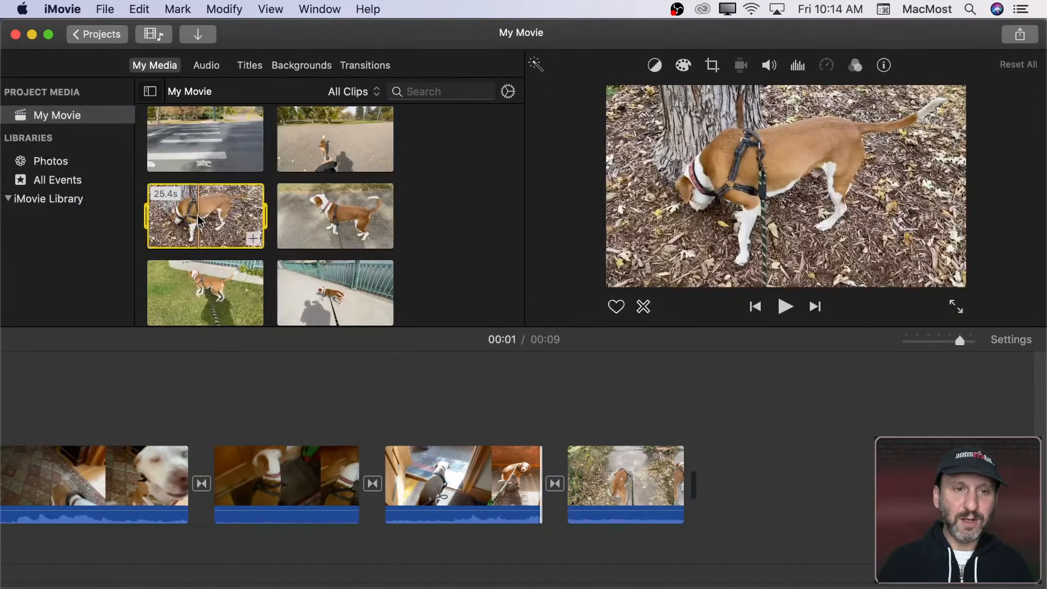
scroll(202, 218, up, 8)
scroll(207, 203, up, 2)
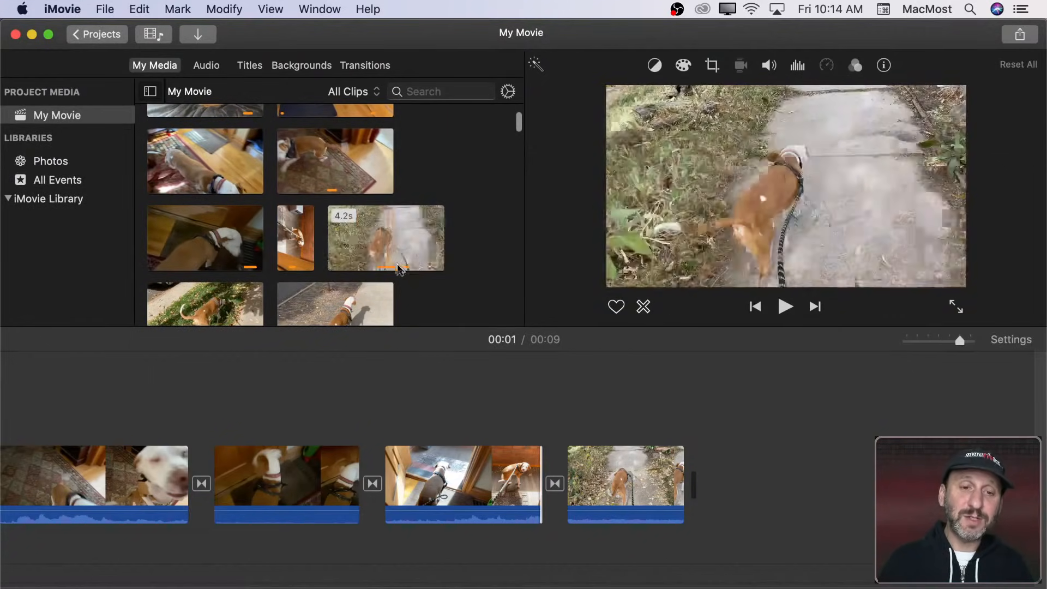
scroll(304, 243, down, 4)
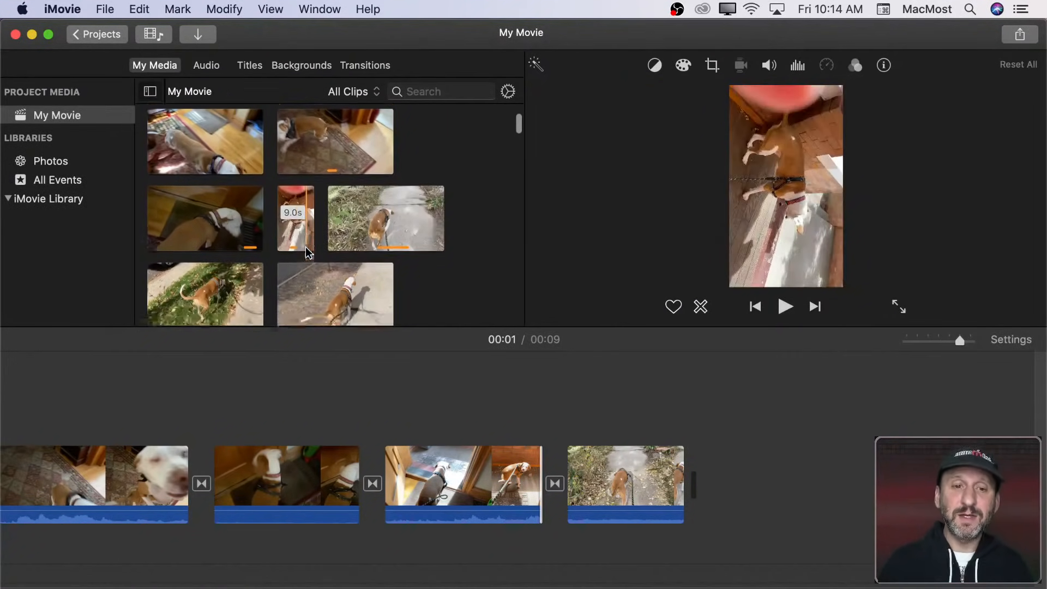
scroll(327, 218, down, 2)
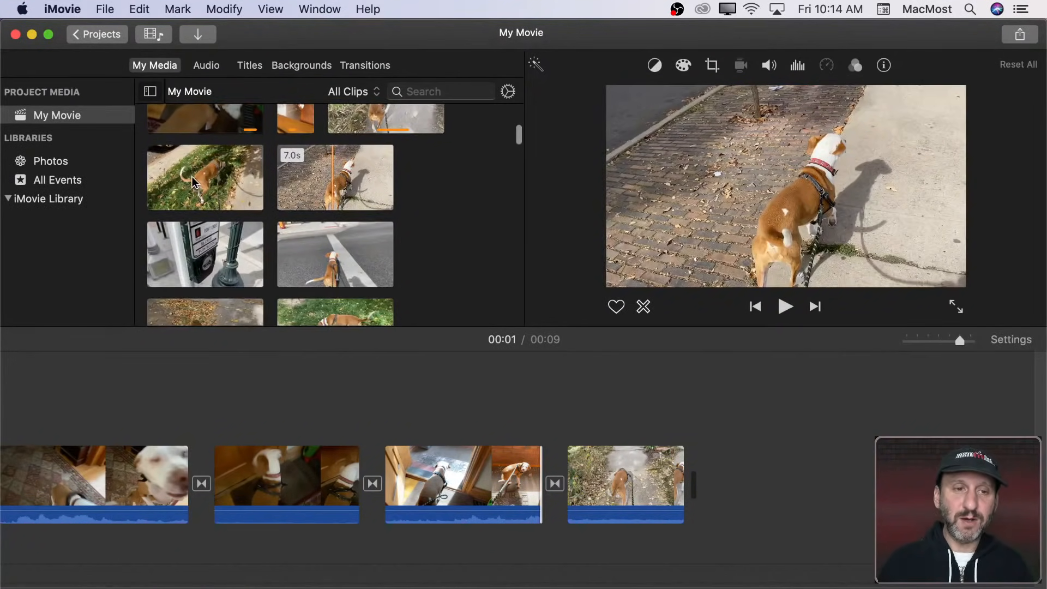
click(157, 183)
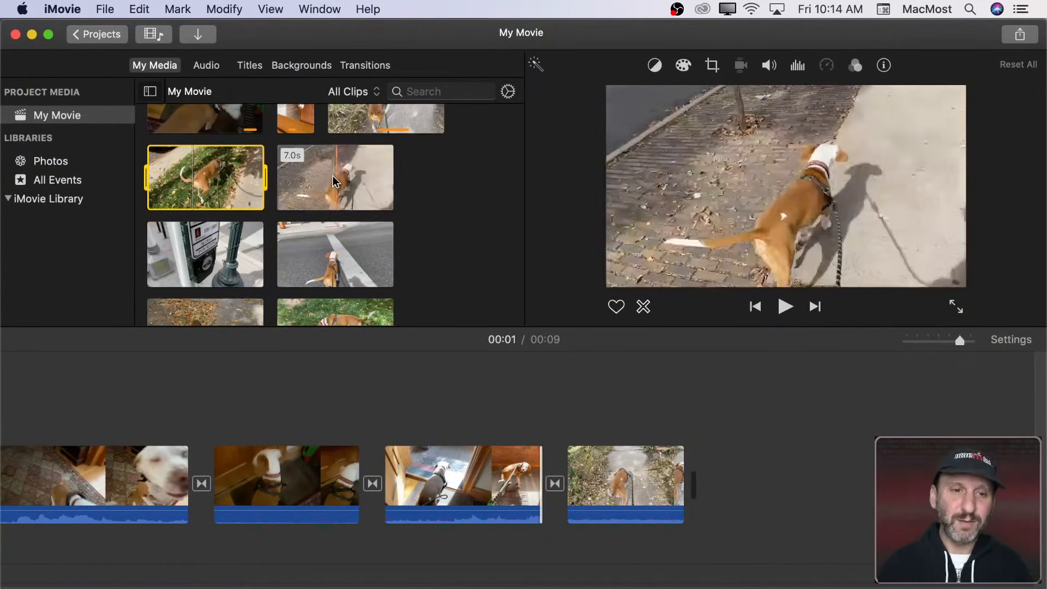
click(335, 185)
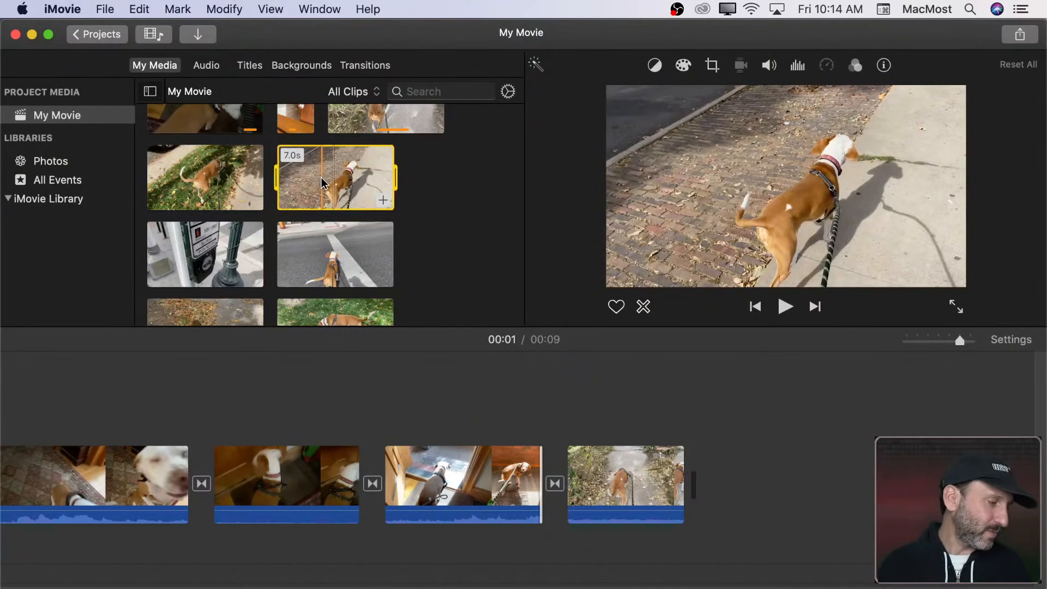
drag(449, 292, 708, 462)
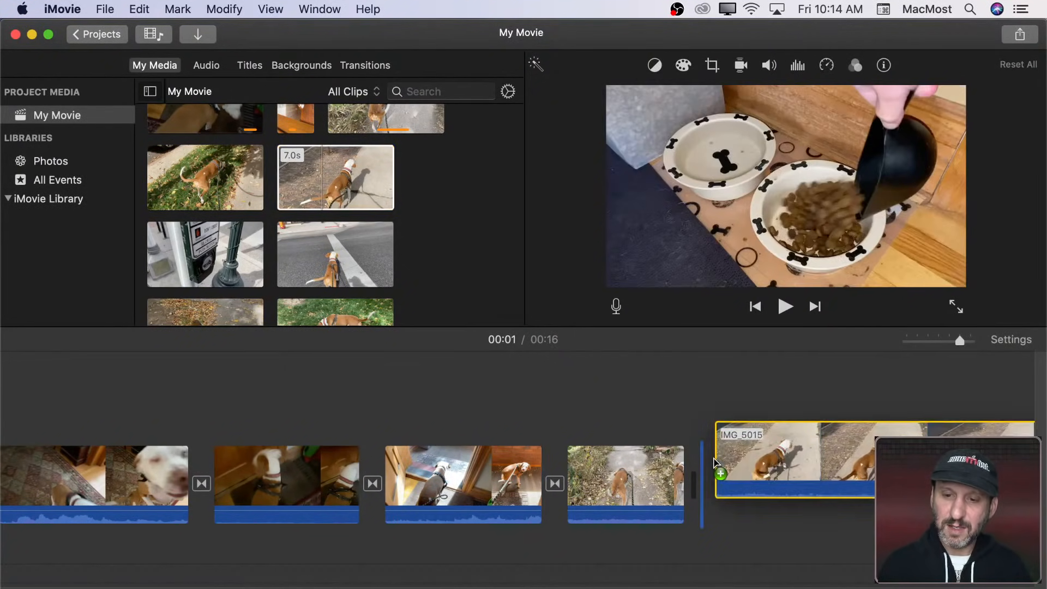
Step: Trim the start of clip IMG_5015, then split it shortly after its new beginning and delete the remainder
scroll(708, 462, right, 5)
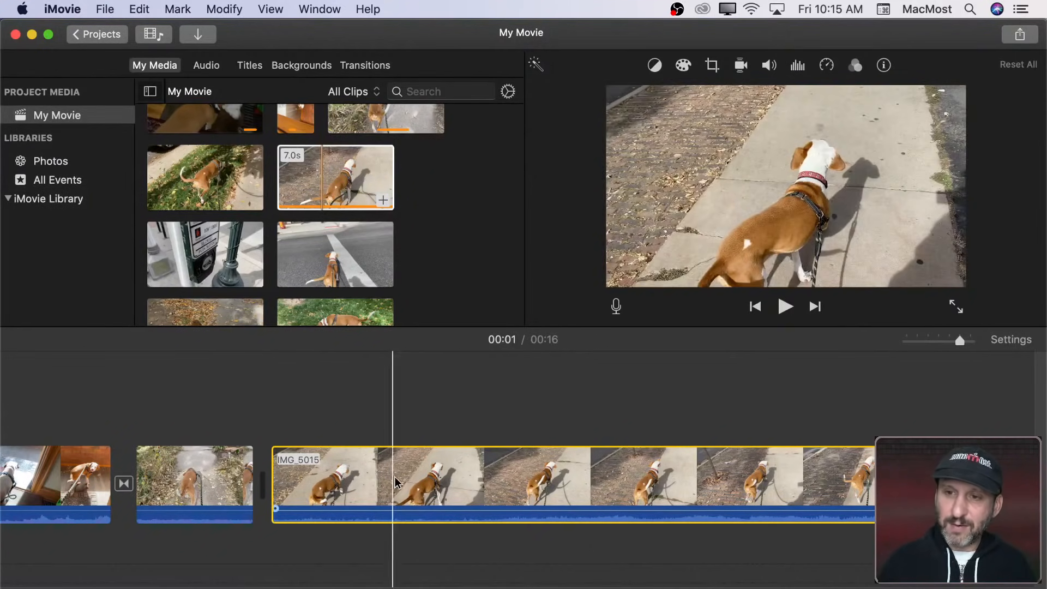
drag(279, 476, 349, 475)
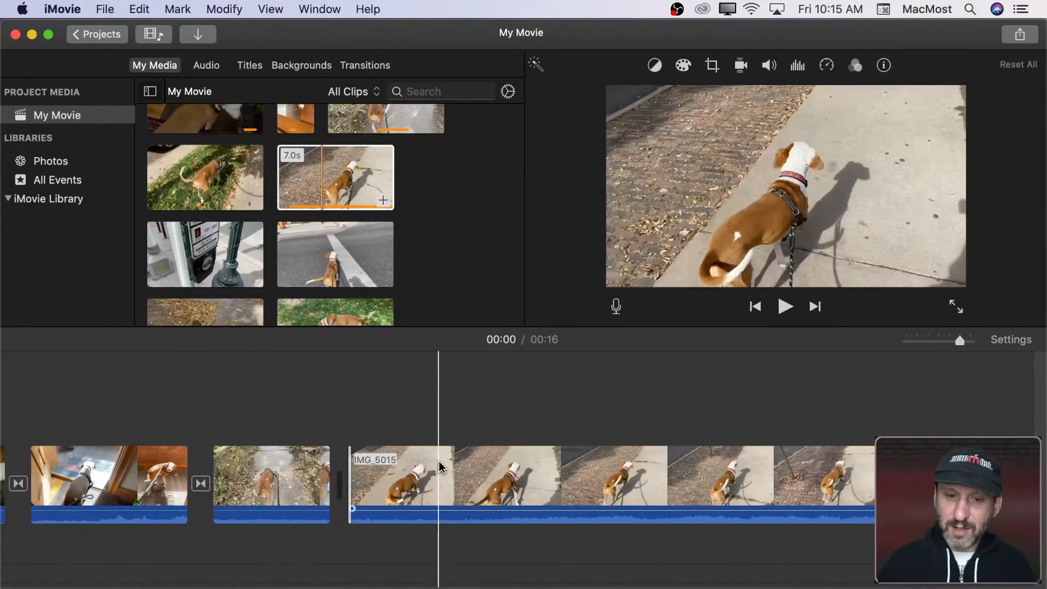
click(440, 467)
key(super+b)
click(491, 474)
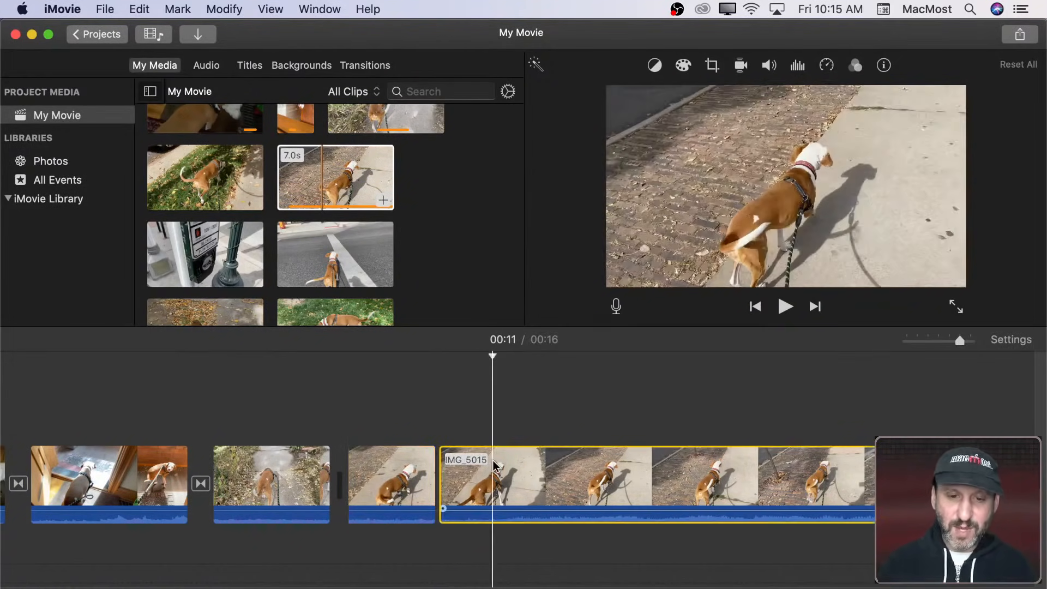
key(Delete)
Step: Add the crosswalk button clip IMG_5016 at the end of the timeline and trim both ends to the moment of the button press
click(261, 267)
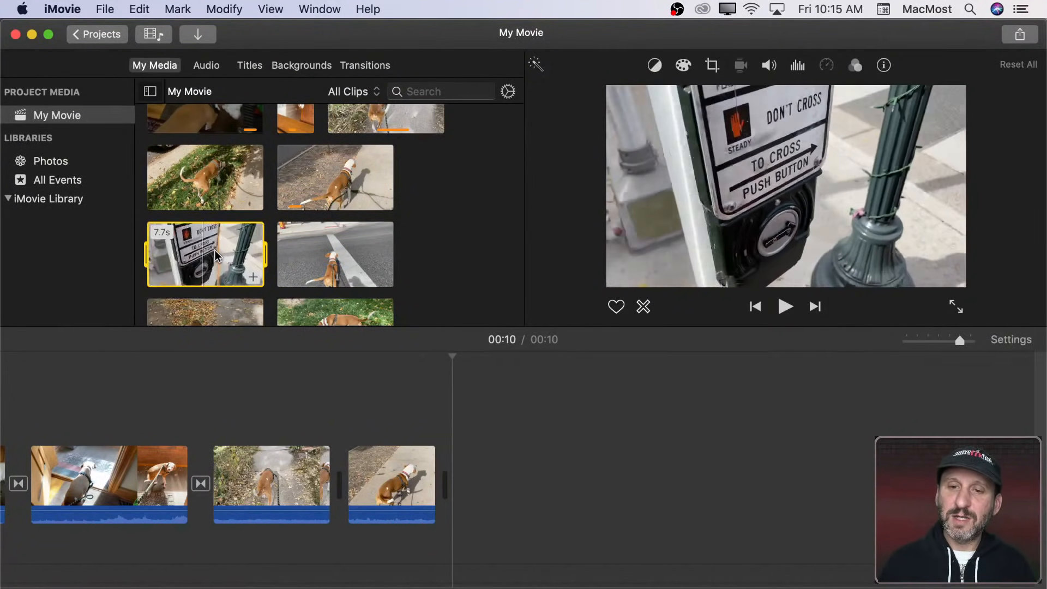
drag(210, 255, 935, 472)
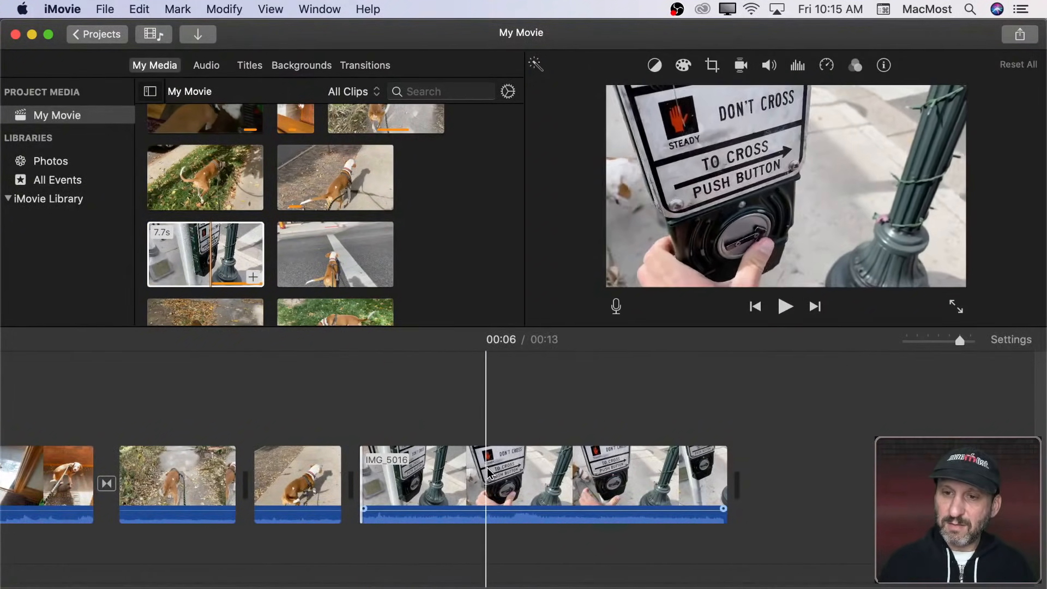
drag(360, 471, 436, 469)
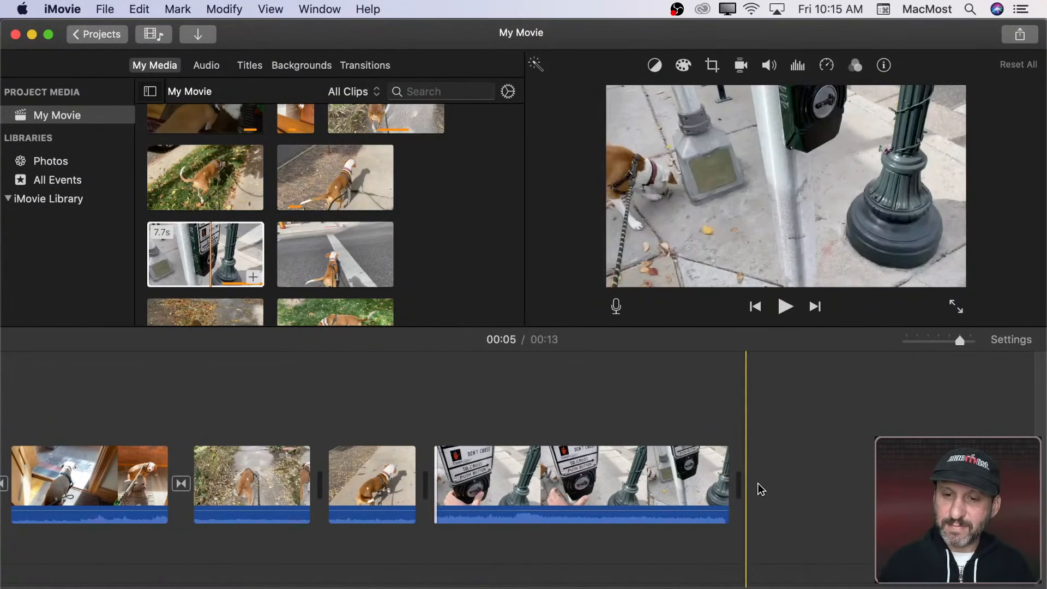
drag(727, 480, 546, 469)
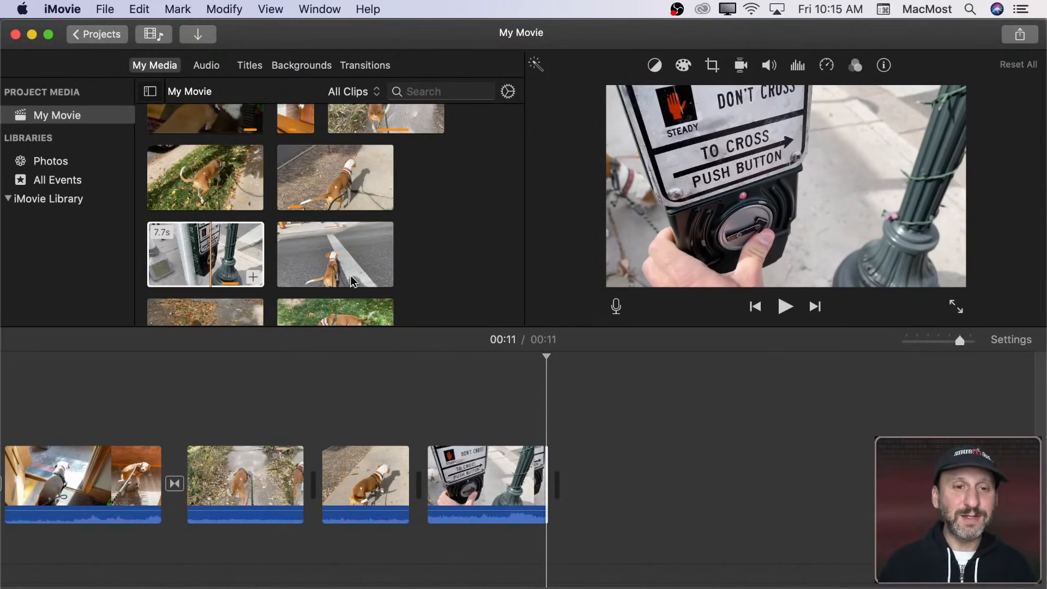
Step: Add the 13.1 s street-crossing clip IMG_5017 at the end of the timeline and trim off its opening part
click(327, 257)
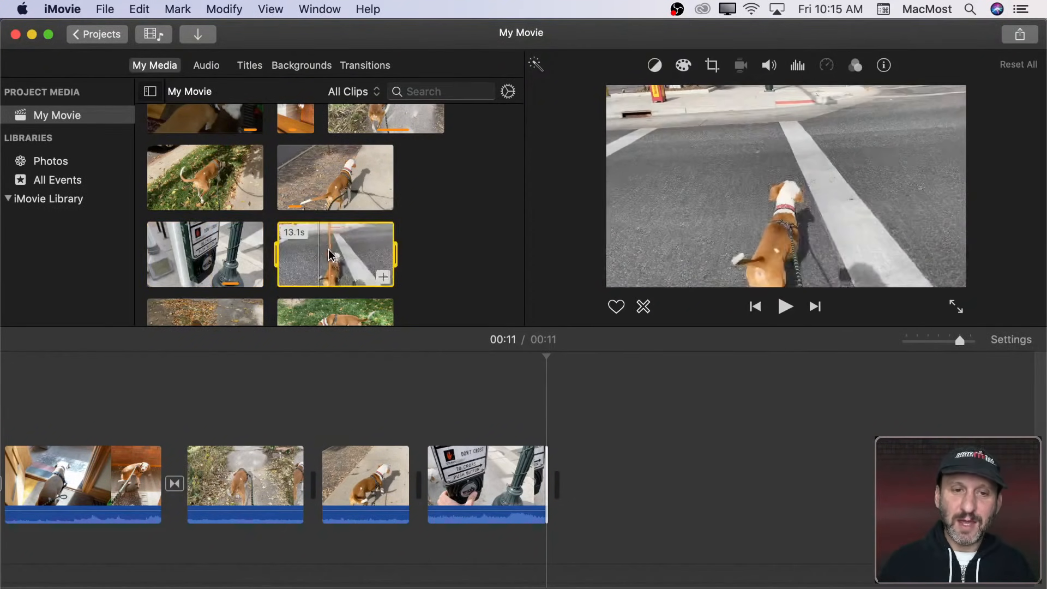
drag(327, 257, 663, 492)
scroll(600, 480, right, 10)
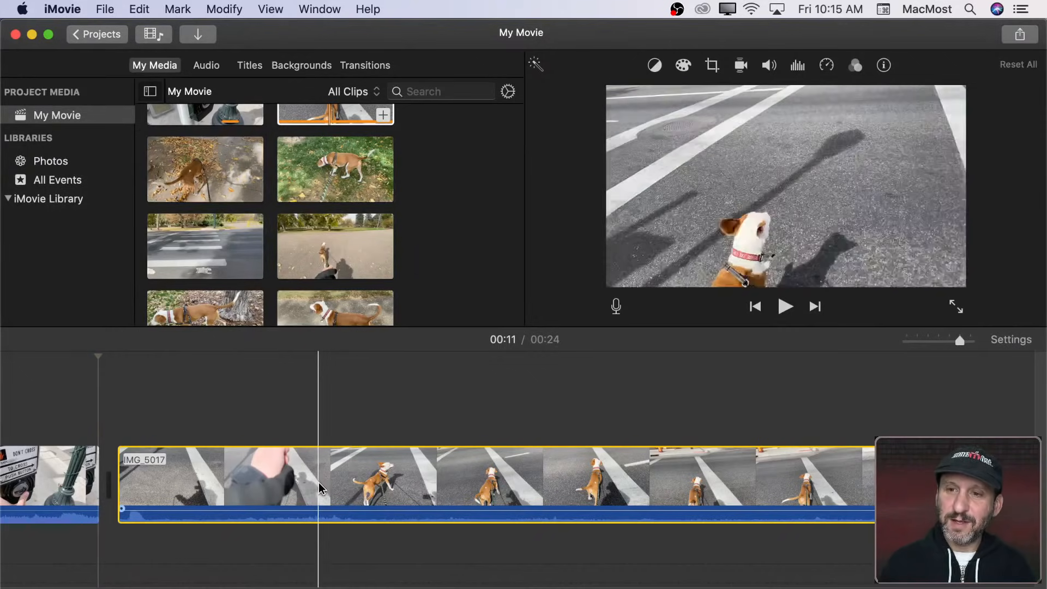
click(316, 482)
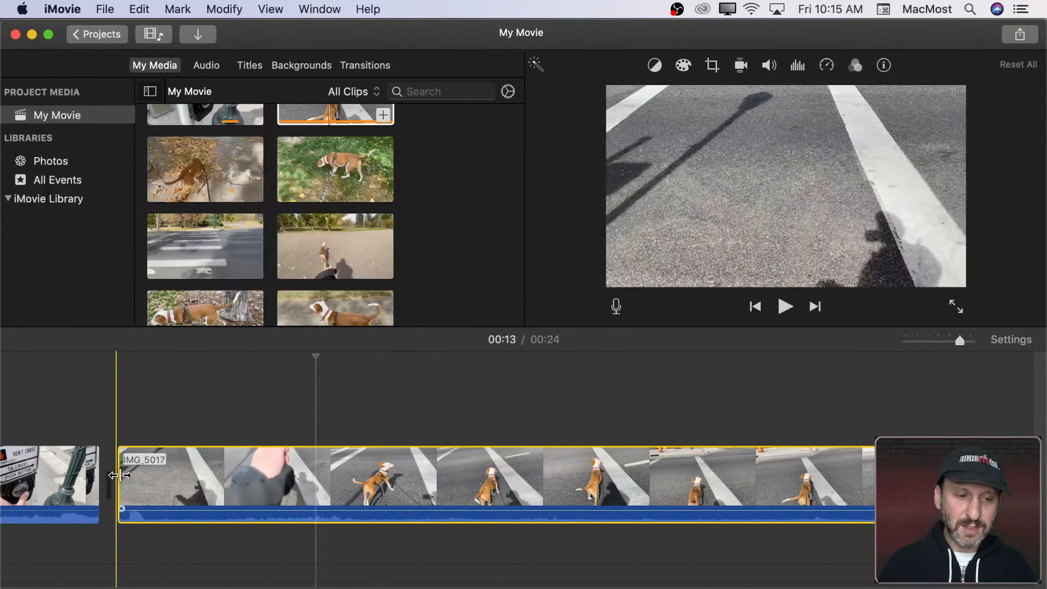
drag(120, 475, 320, 476)
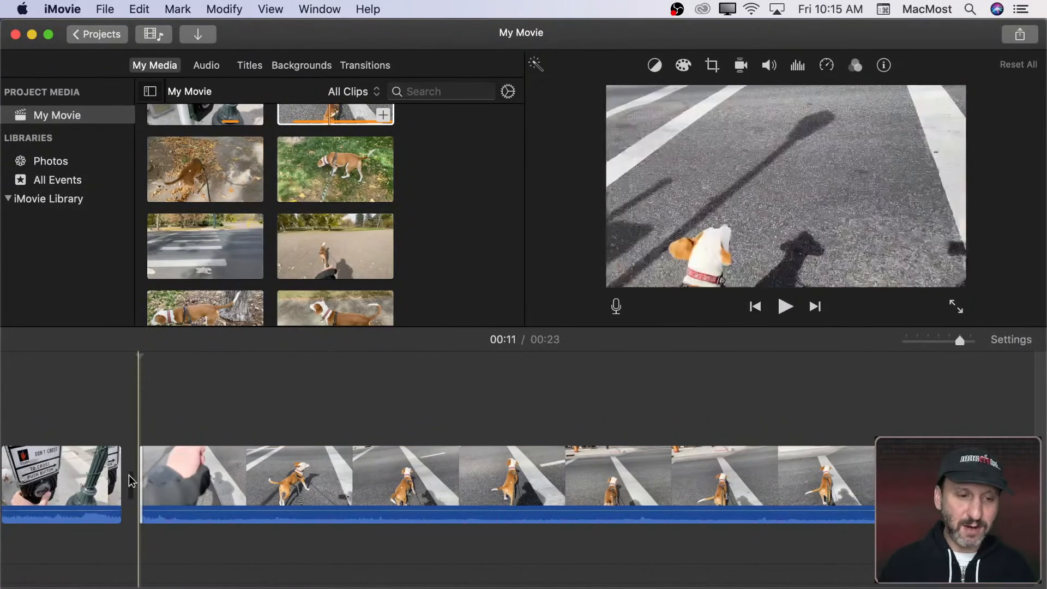
Step: Split the street-crossing clip IMG_5017 shortly after its start, and delete everything behind the split
click(241, 473)
key(super+b)
click(318, 473)
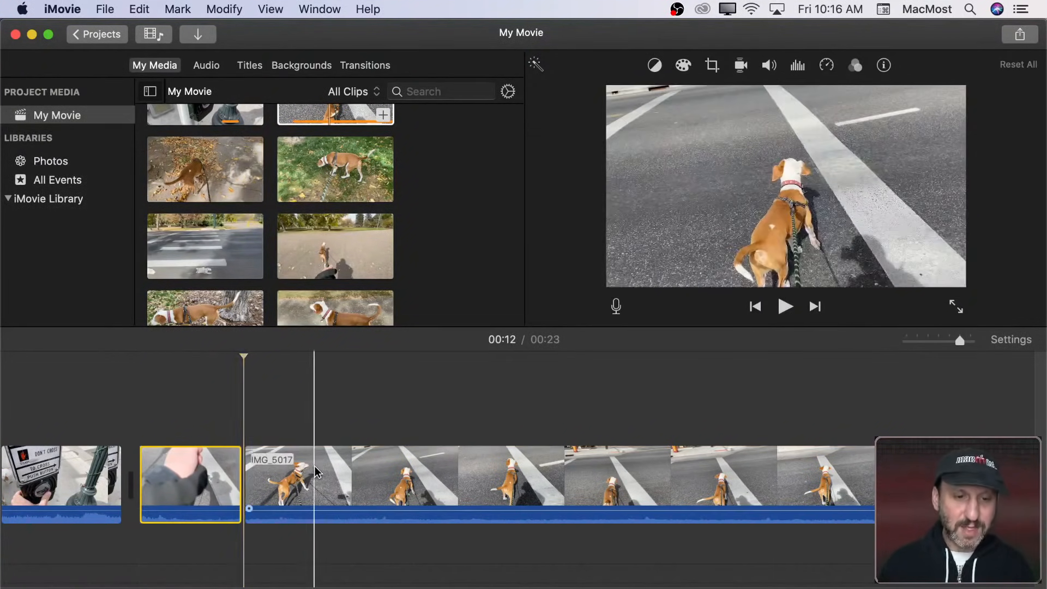
key(Delete)
key(space)
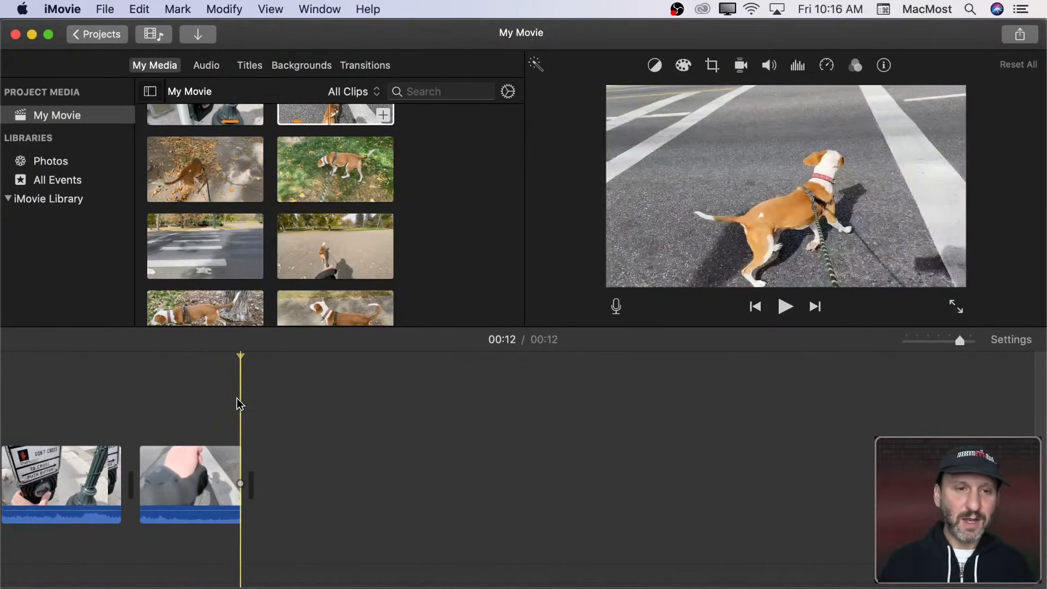
Step: Add the 9.7 s clip IMG_5019 at the end of the timeline and trim both ends to a brief shot on the grass
click(251, 187)
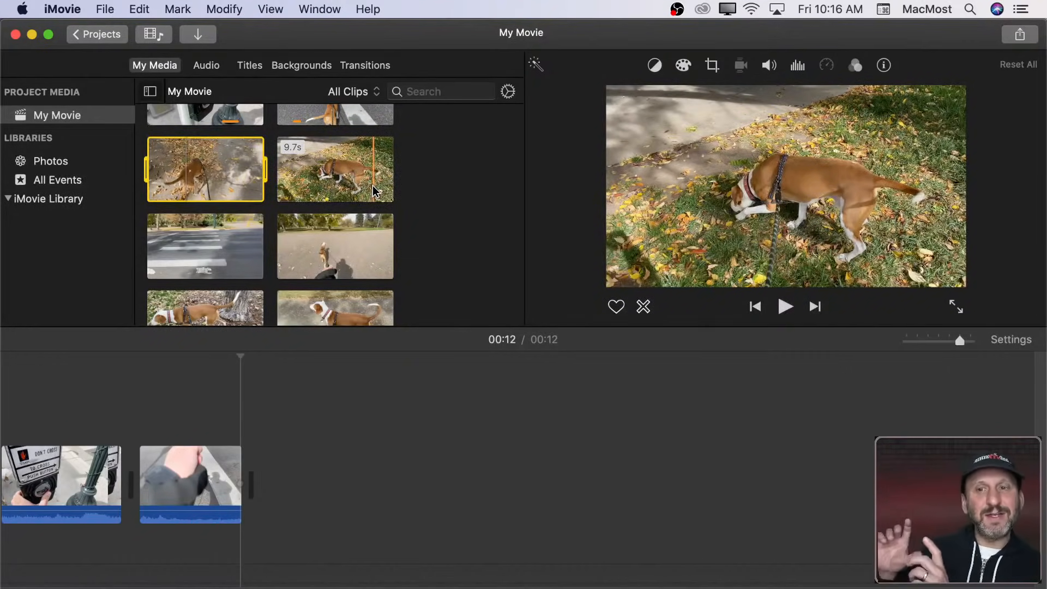
drag(375, 191, 317, 479)
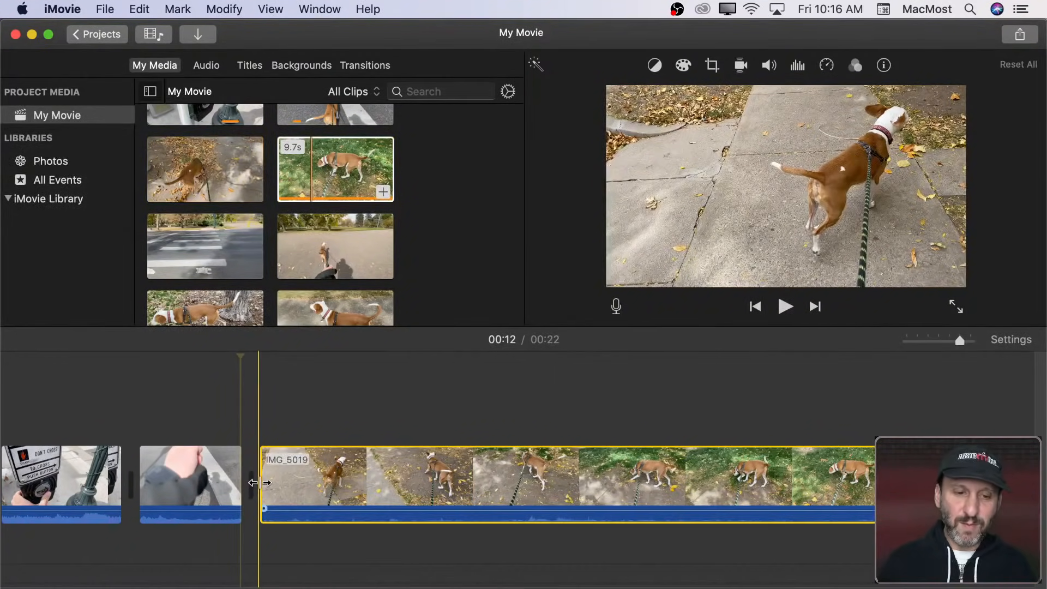
drag(252, 485, 731, 480)
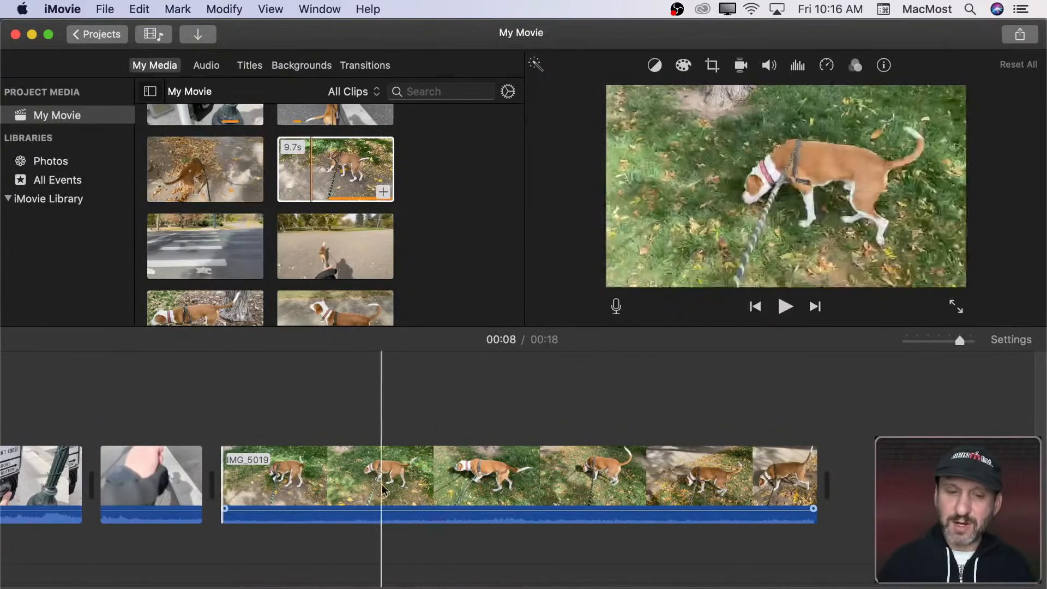
drag(222, 480, 351, 480)
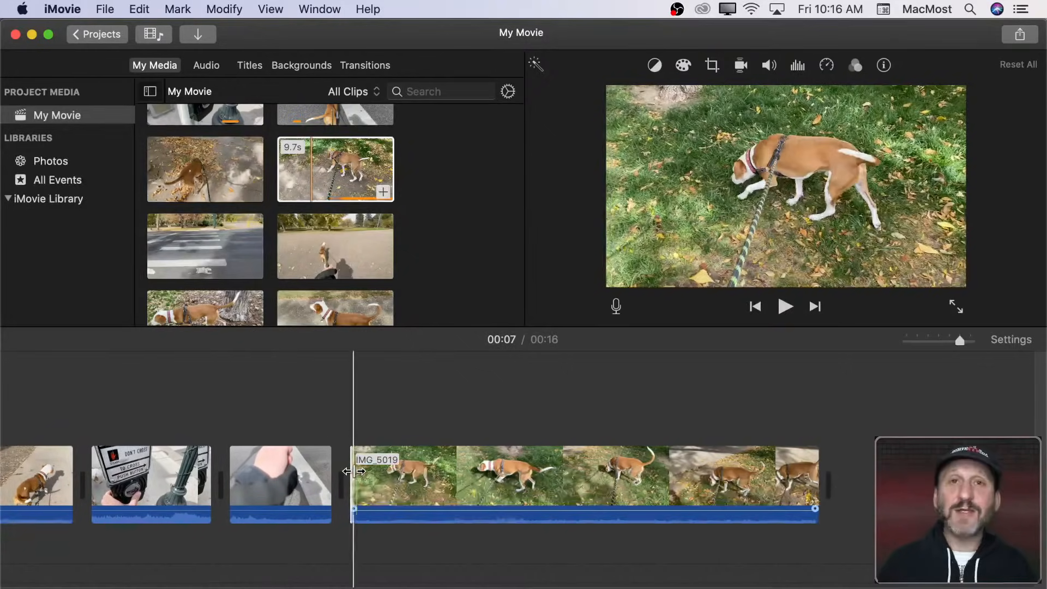
drag(821, 483, 456, 471)
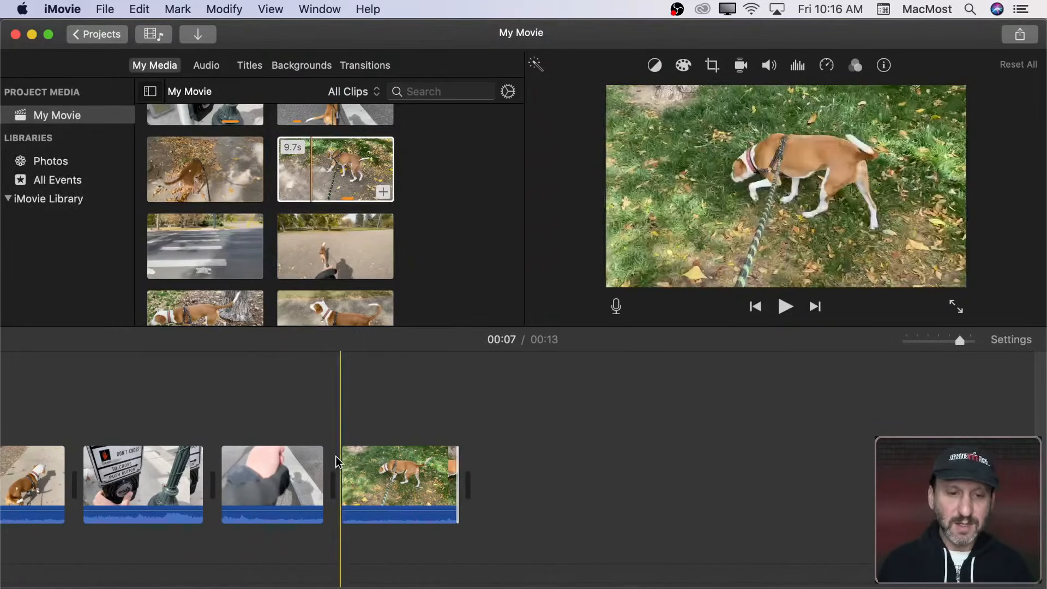
key(space)
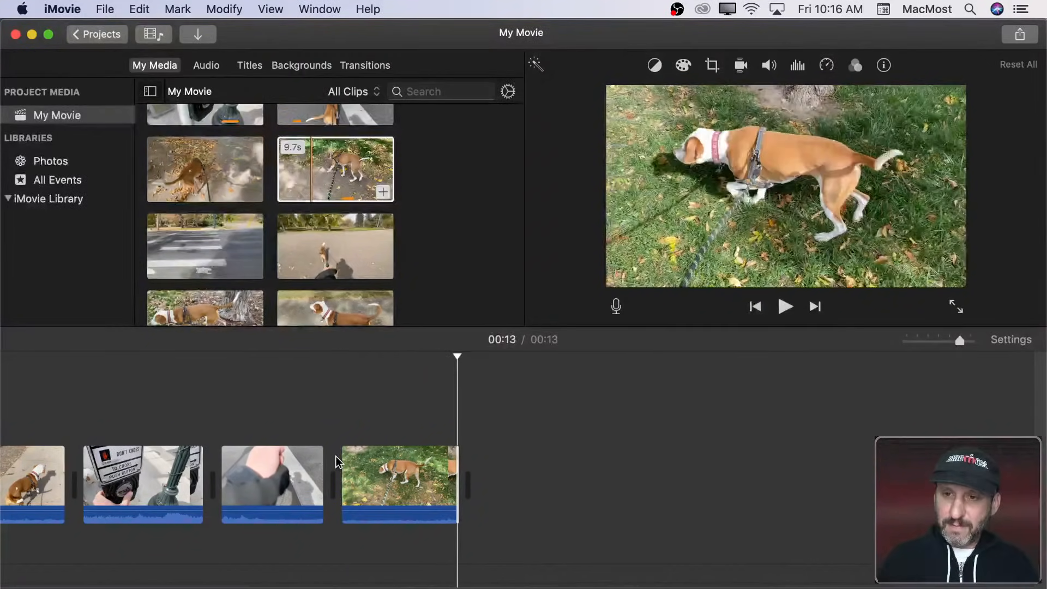
Step: Add the 26.3 s clip IMG_5020 at the end of the timeline and cut off its opening before the crosswalk button
click(188, 254)
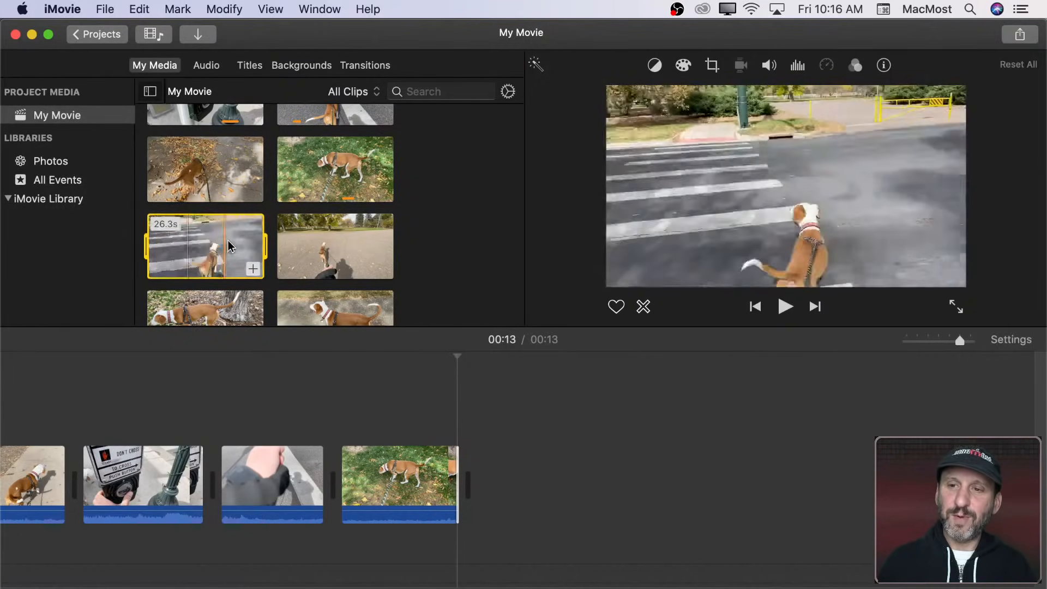
drag(182, 240, 474, 459)
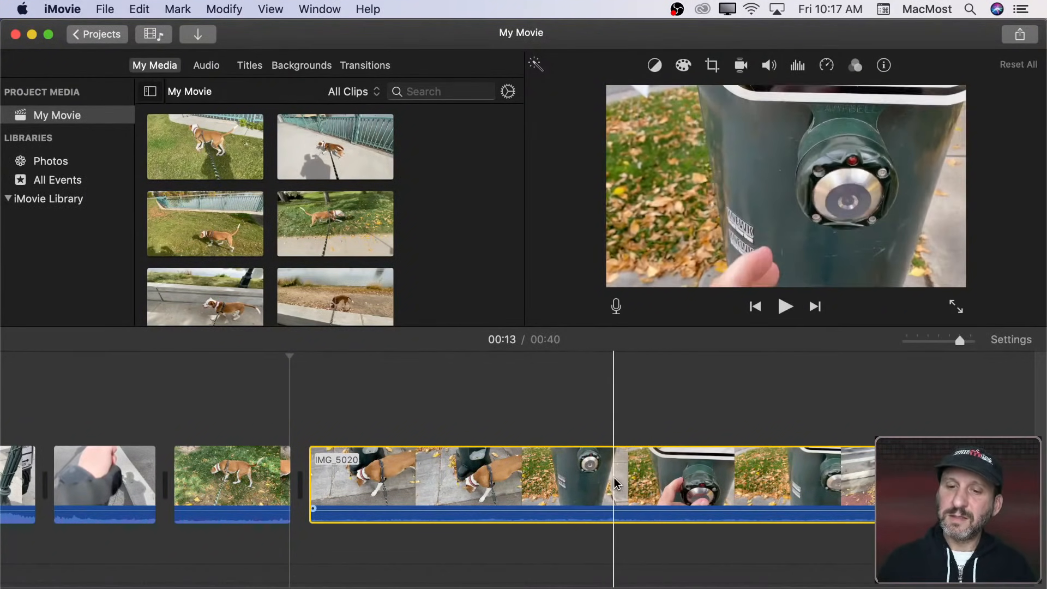
key(alt+slash)
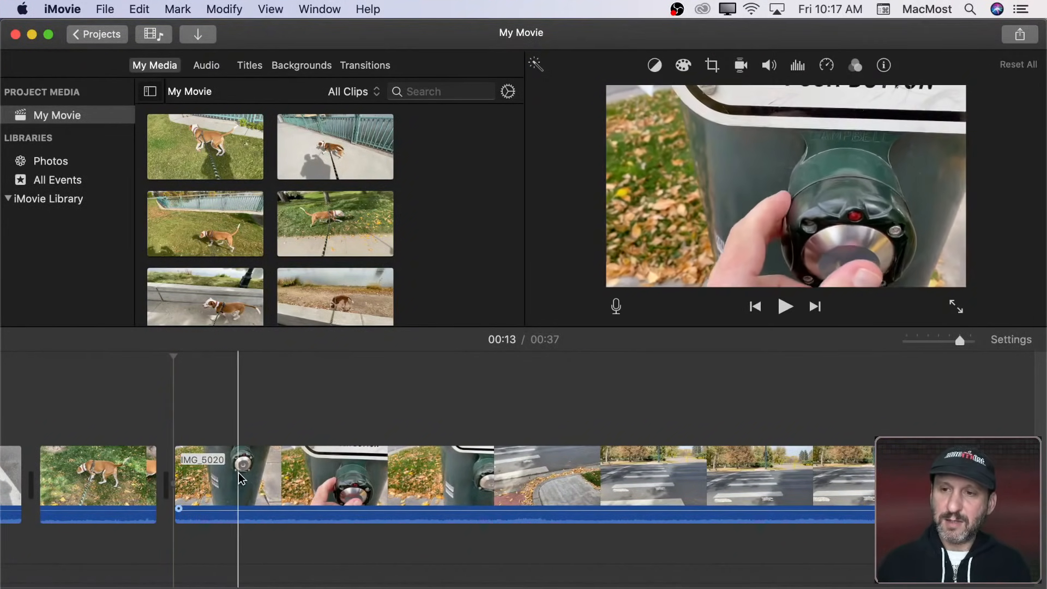
Step: Split IMG_5020 at the button press and trim the start of the rear part up to the empty crosswalk
click(345, 482)
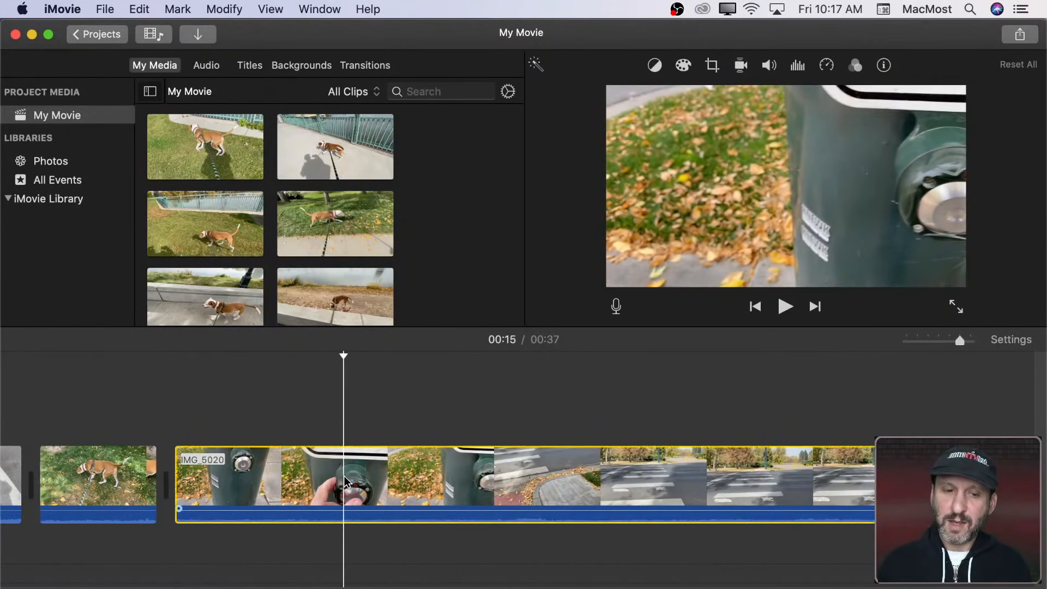
key(super+b)
click(428, 474)
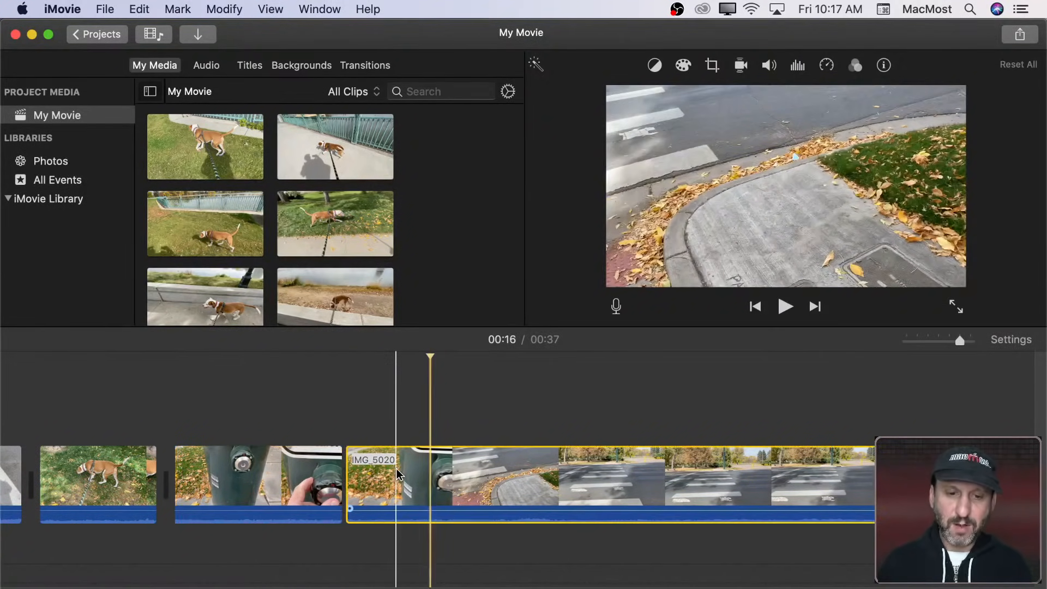
scroll(409, 474, right, 5)
drag(116, 485, 866, 487)
scroll(866, 486, right, 5)
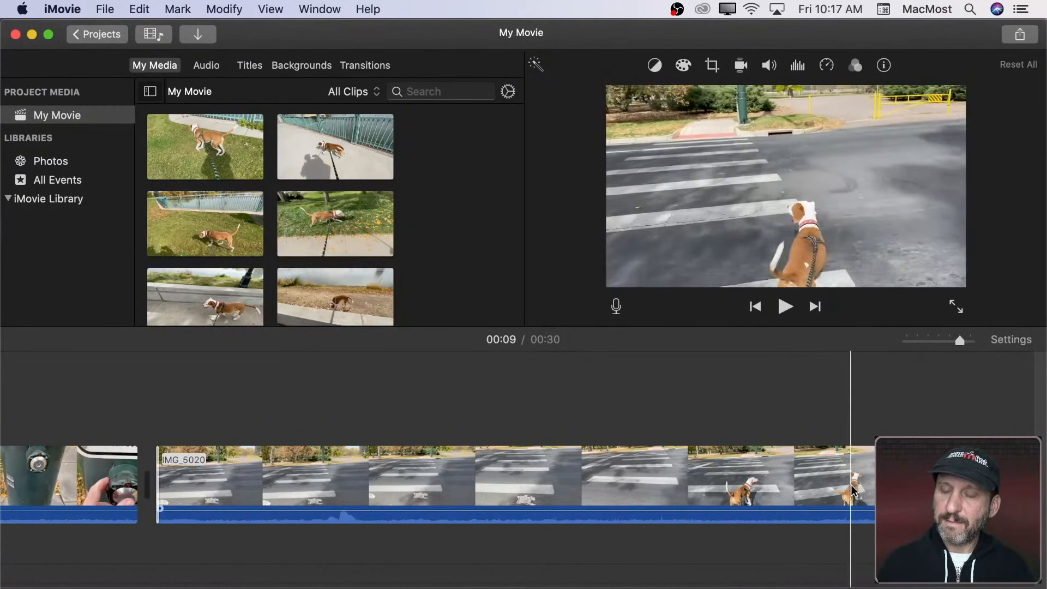
Step: Split the rear part of IMG_5020 while the dog is on the crosswalk and delete the piece before the split
click(951, 480)
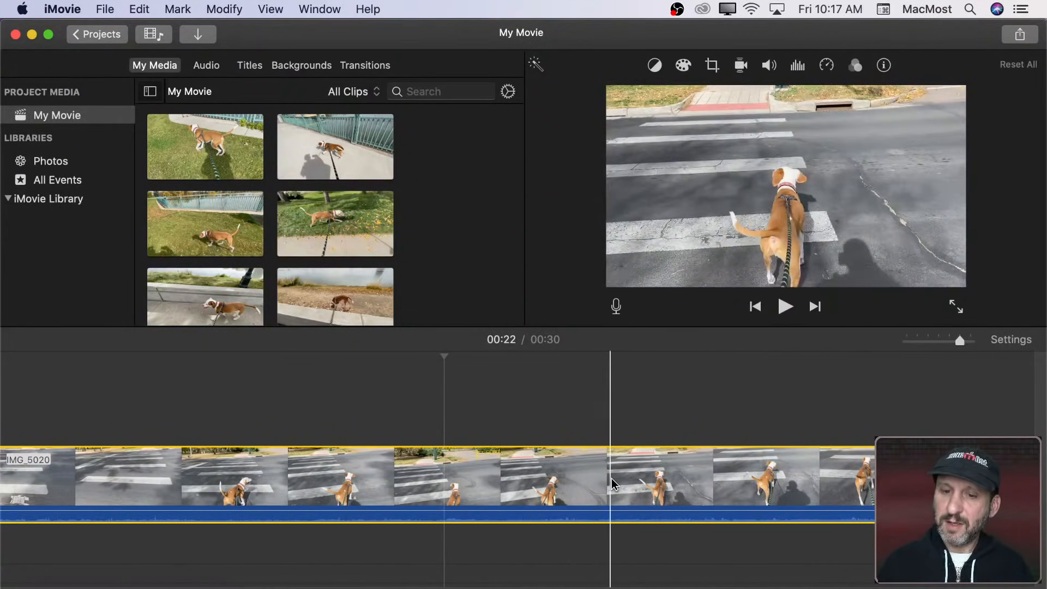
click(611, 479)
key(super+b)
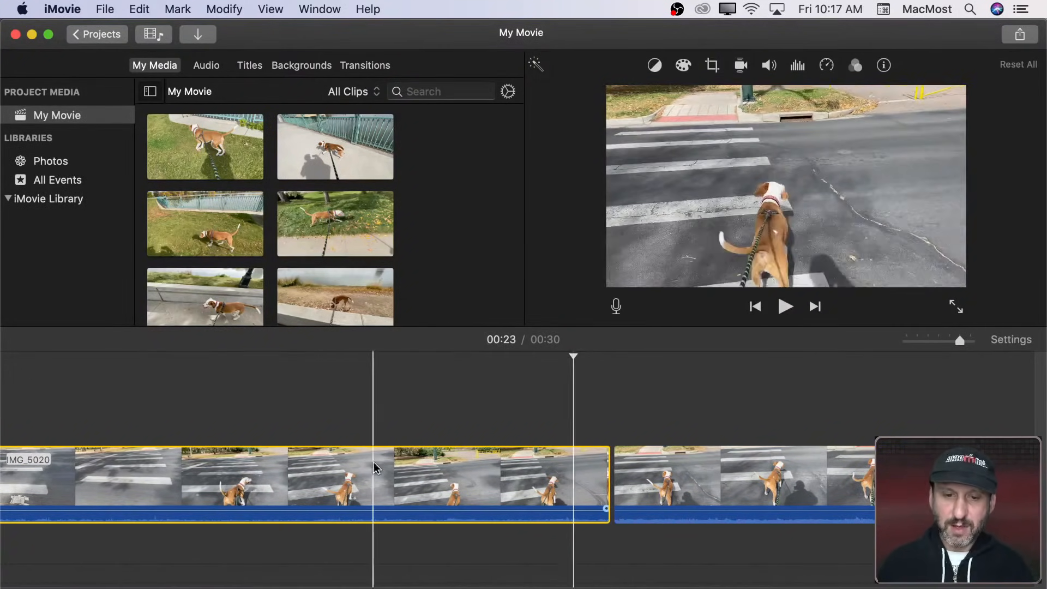
key(Delete)
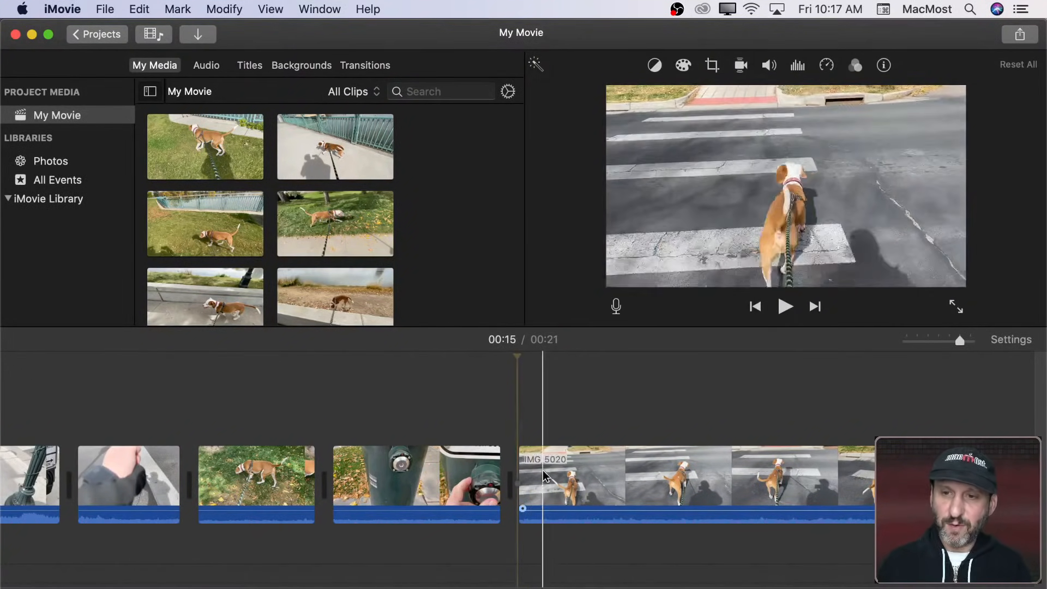
Step: Split the remaining crossing shot of IMG_5020 shortly after its start and delete everything behind the split
click(640, 479)
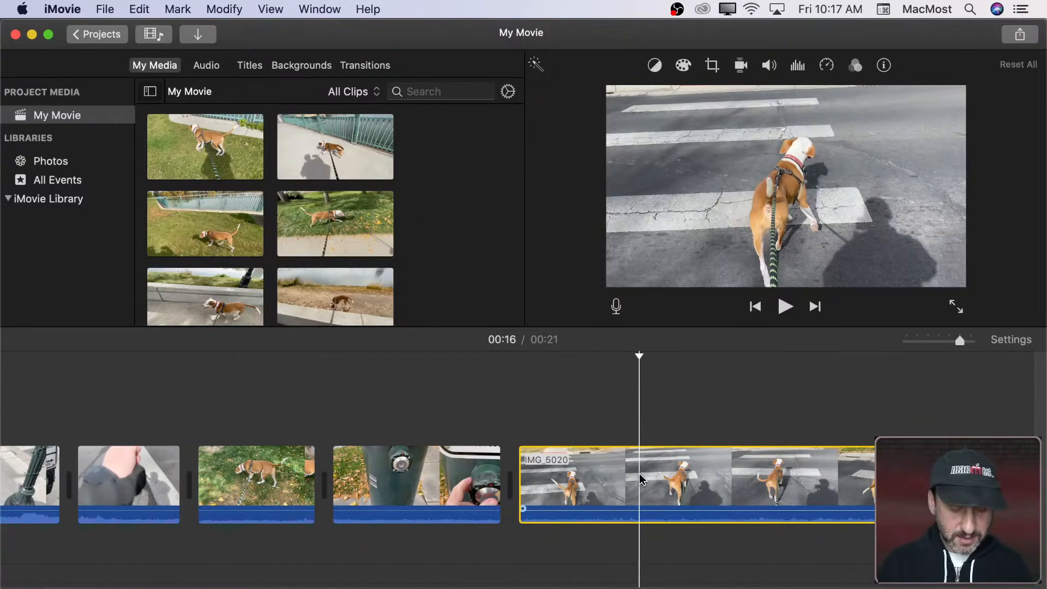
key(super+b)
key(Delete)
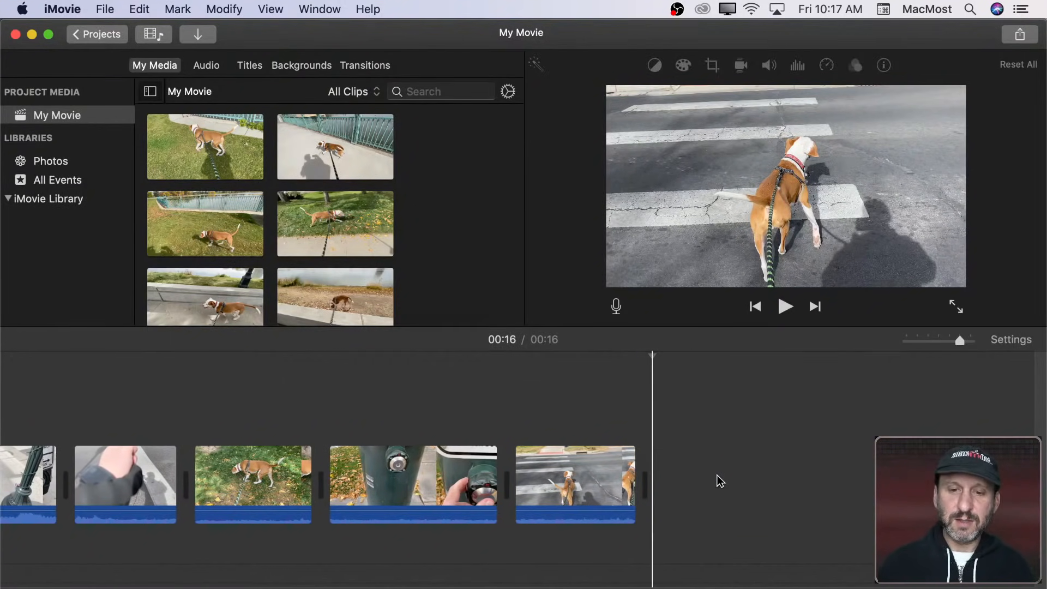
Step: Add the 26.9 s clip IMG_5021 at the end of the timeline and remove its opening until the dog is in view
key(shift+f)
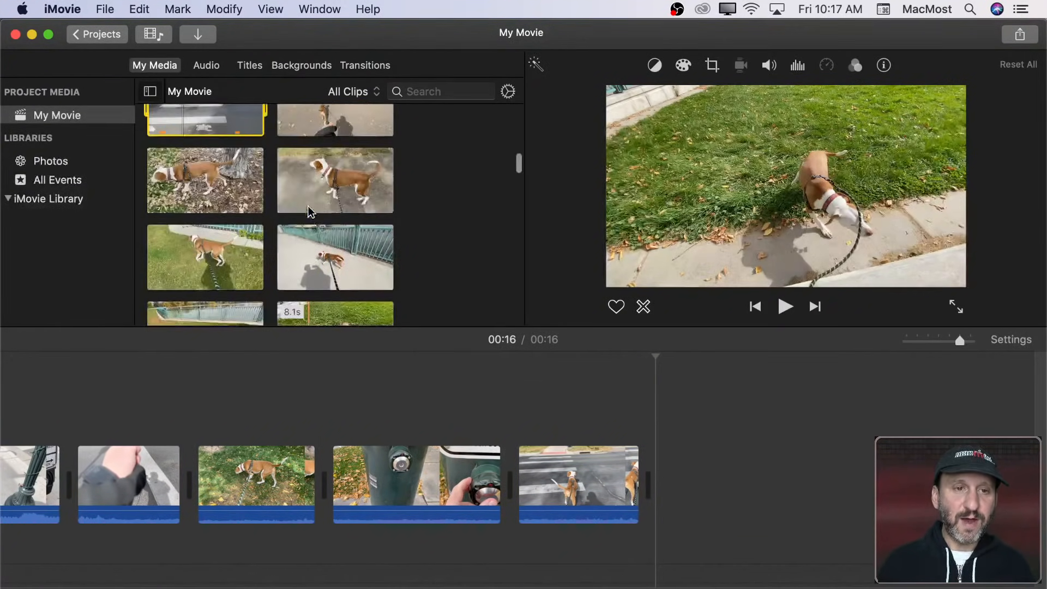
click(309, 212)
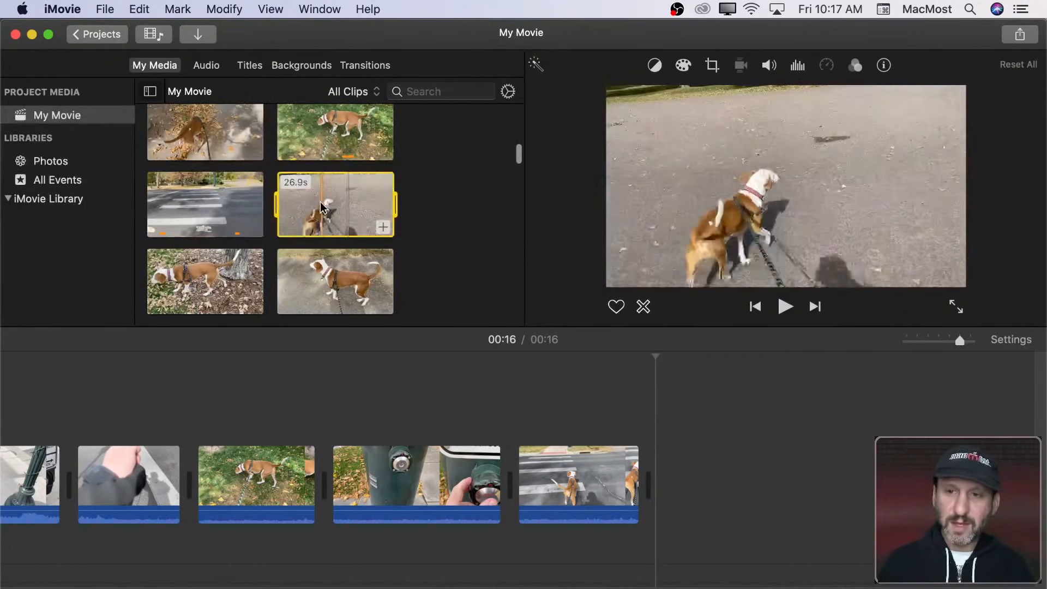
drag(324, 210, 686, 459)
scroll(686, 460, right, 10)
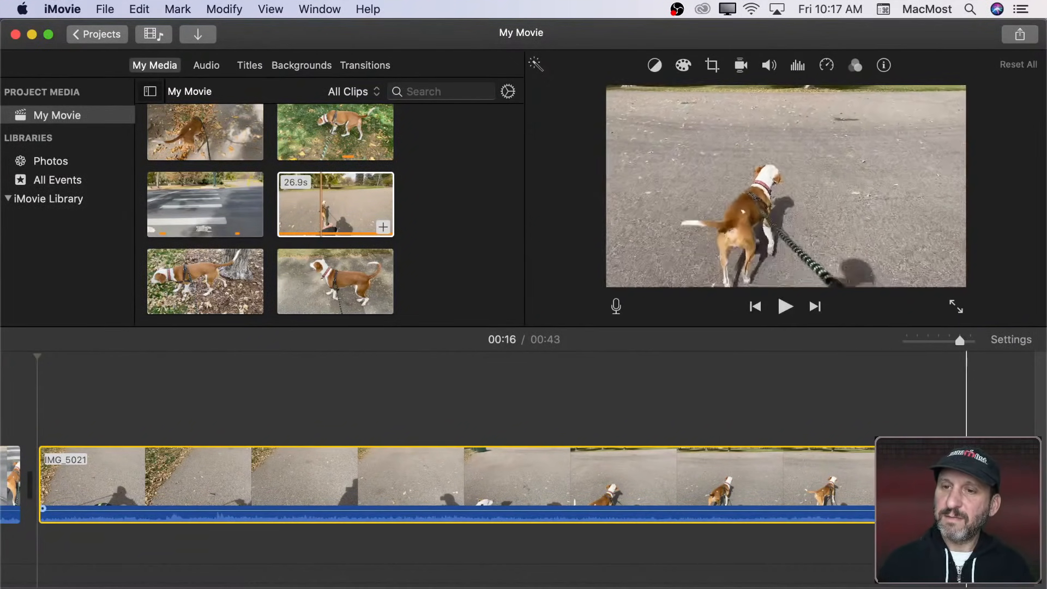
key(Delete)
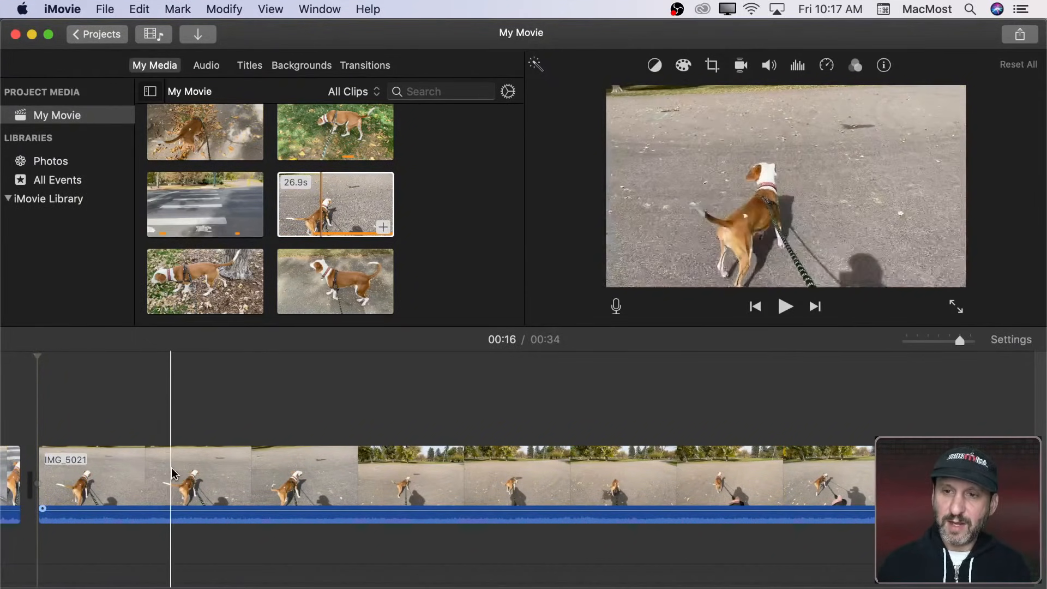
Step: Split the pavement clip IMG_5021 shortly after its new beginning and delete the rear piece
click(225, 476)
key(super+b)
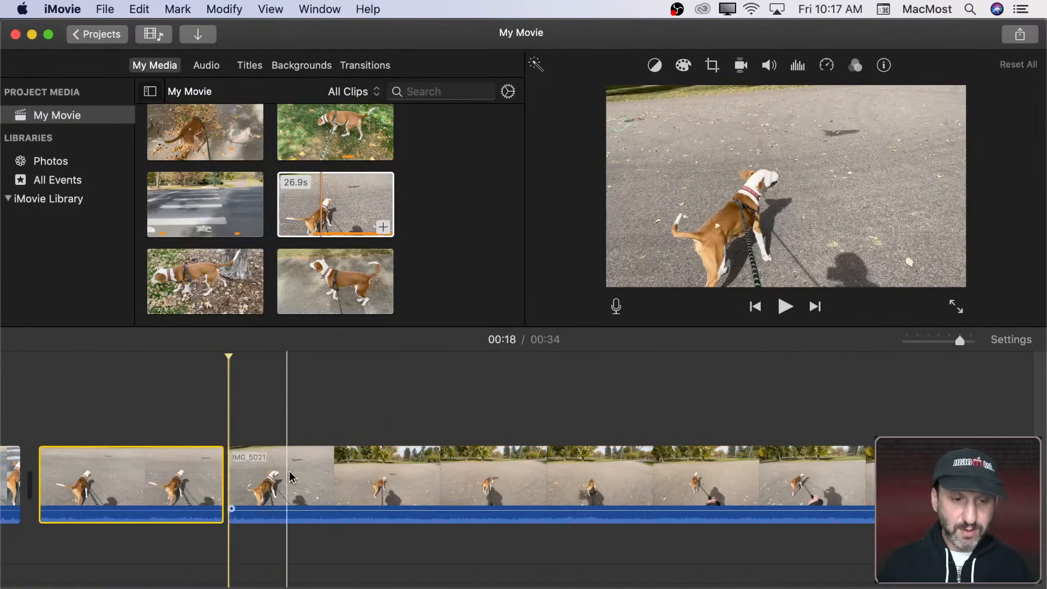
click(289, 479)
key(Delete)
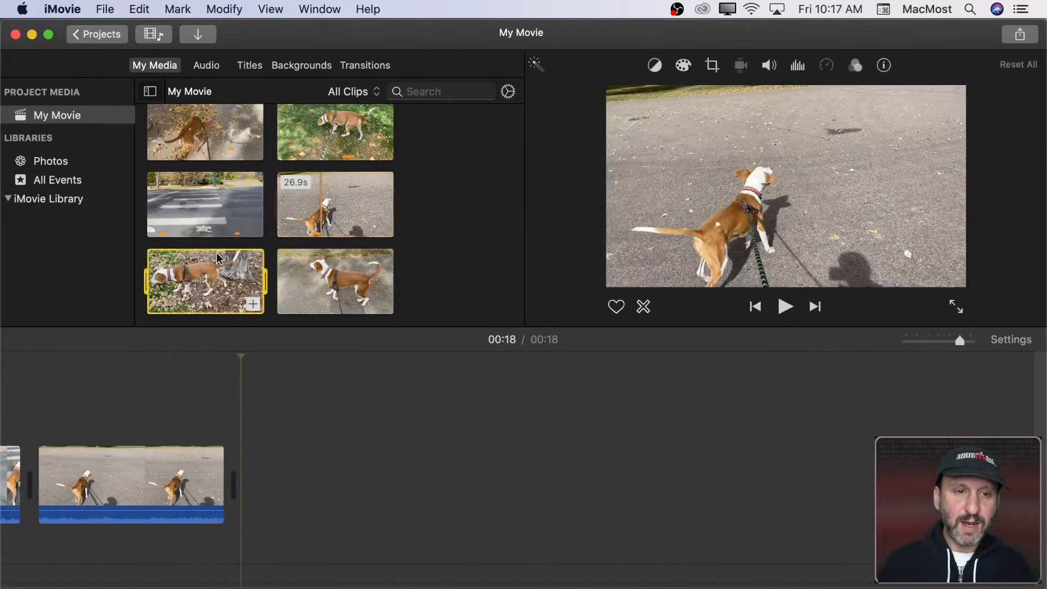
Step: Add the 25.4 s clip IMG_5022 at the end of the timeline, and cut off its first few seconds
drag(197, 270, 260, 505)
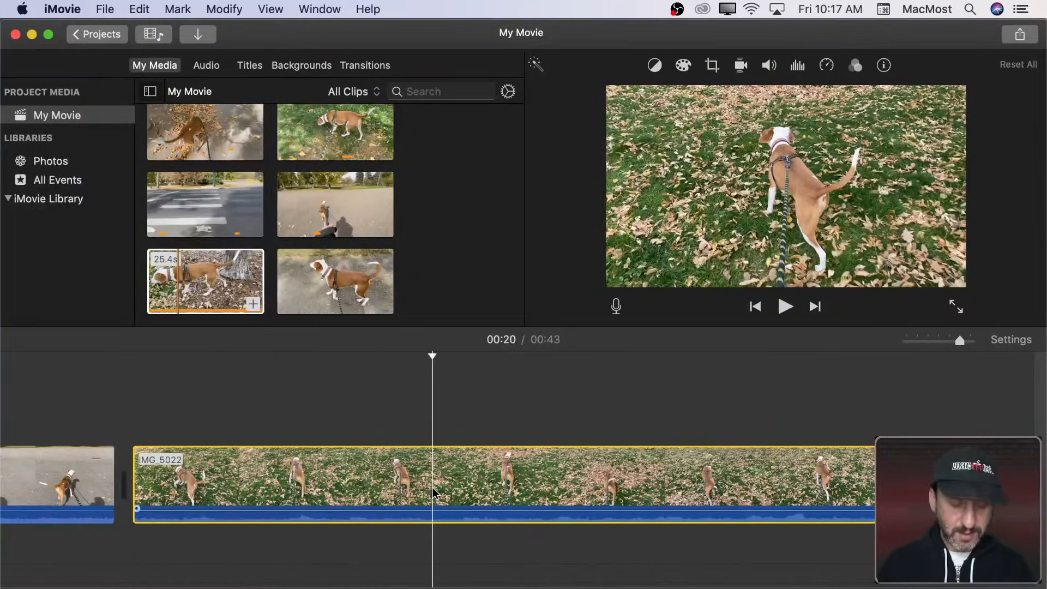
key(super+b)
key(Delete)
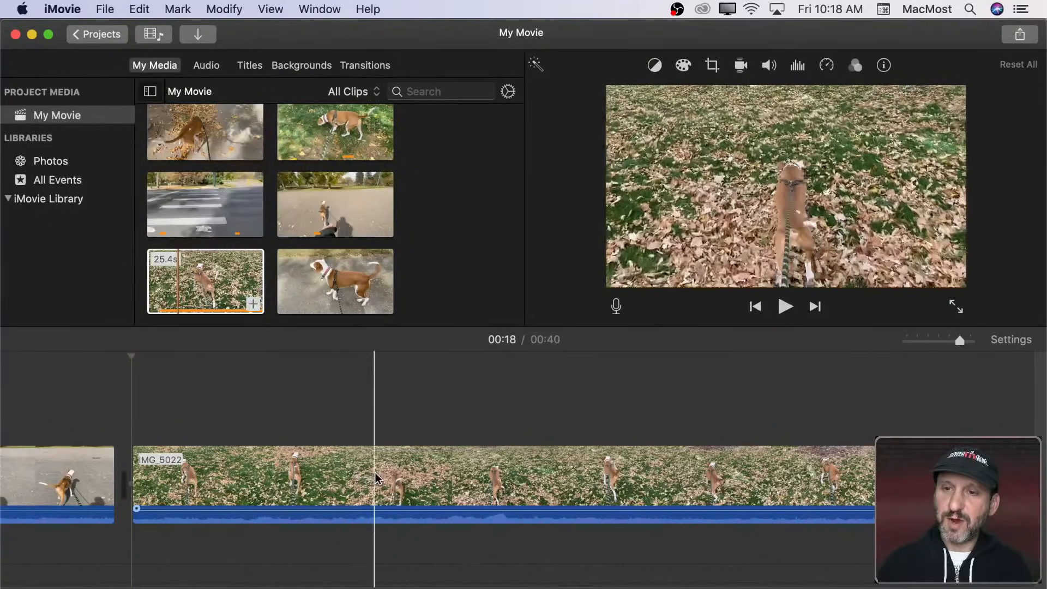
Step: Split the leaf-covered grass clip IMG_5022 as the dog reaches the leaf pile and delete the remainder
click(381, 473)
key(super+b)
click(451, 472)
key(Delete)
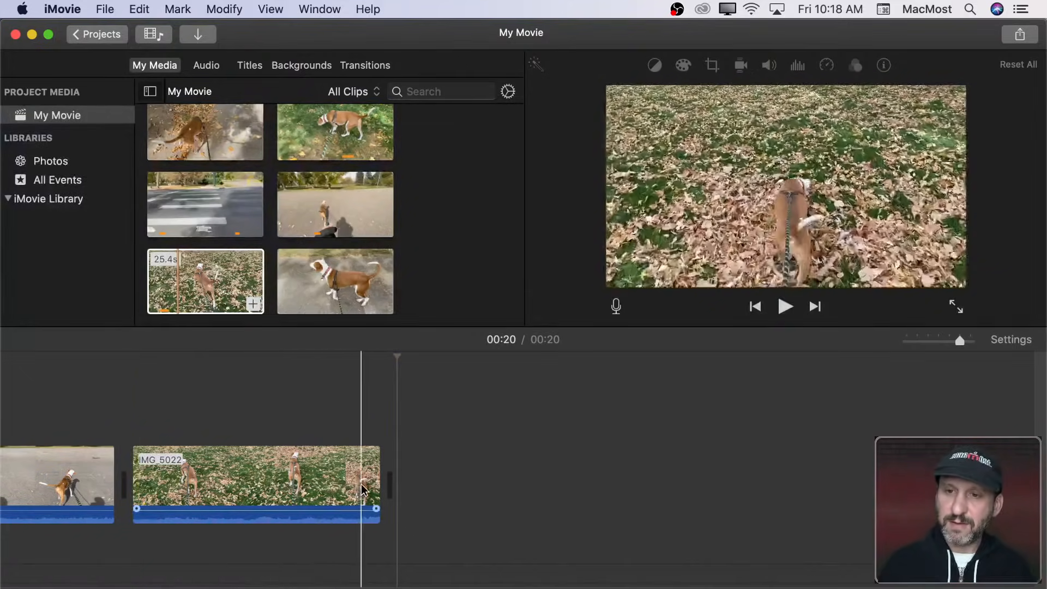
Step: Add the 9.0 s clip IMG_5023 at the end of the timeline and trim away most of its opening
click(336, 283)
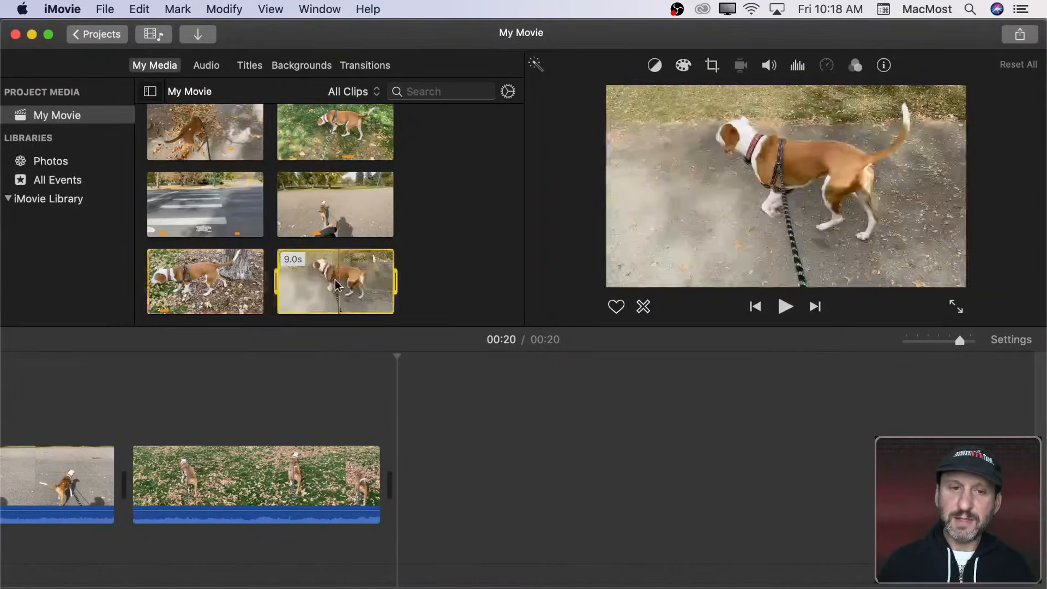
drag(335, 283, 415, 467)
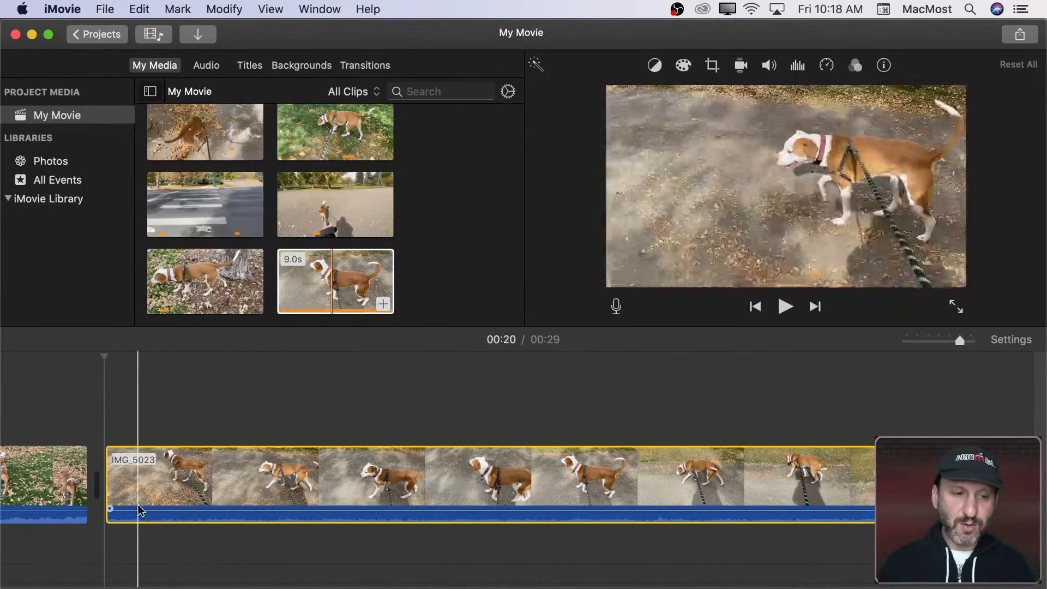
drag(108, 473, 807, 480)
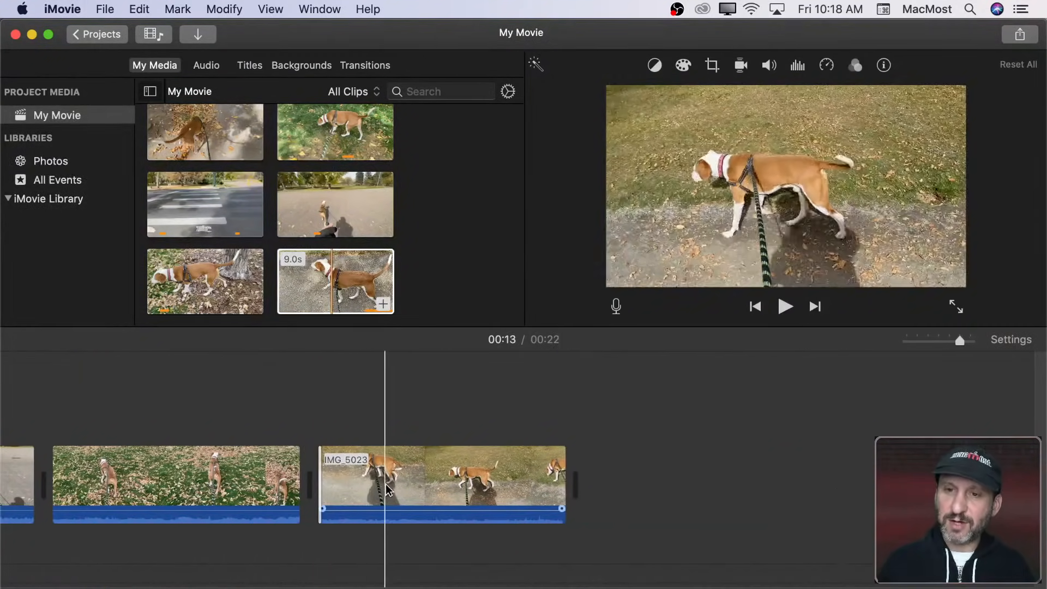
Step: Split the dog-walking clip IMG_5023 about halfway through and delete the second half
click(437, 489)
key(super+b)
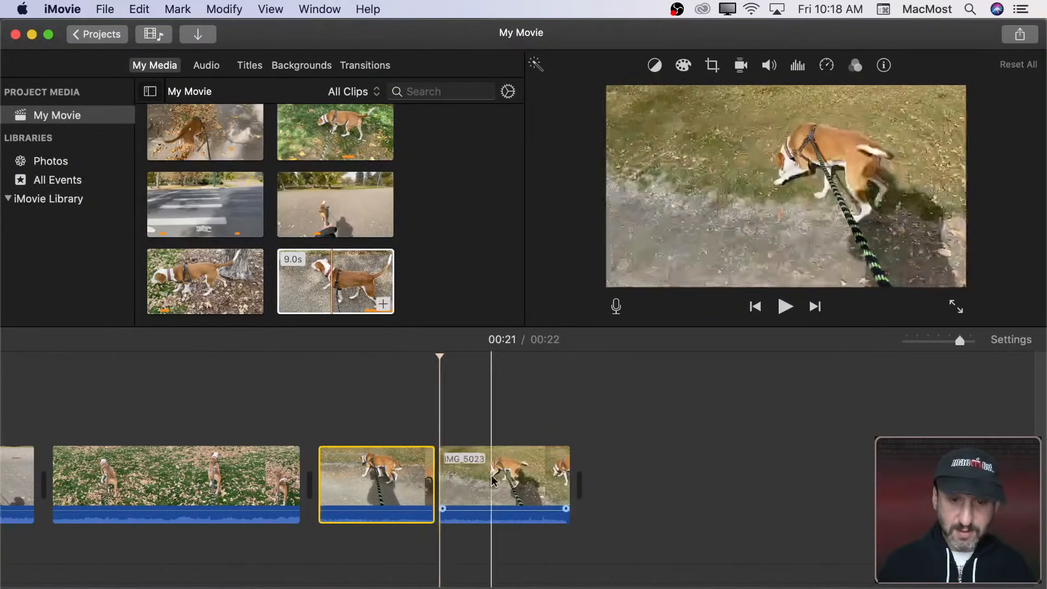
click(498, 473)
key(Delete)
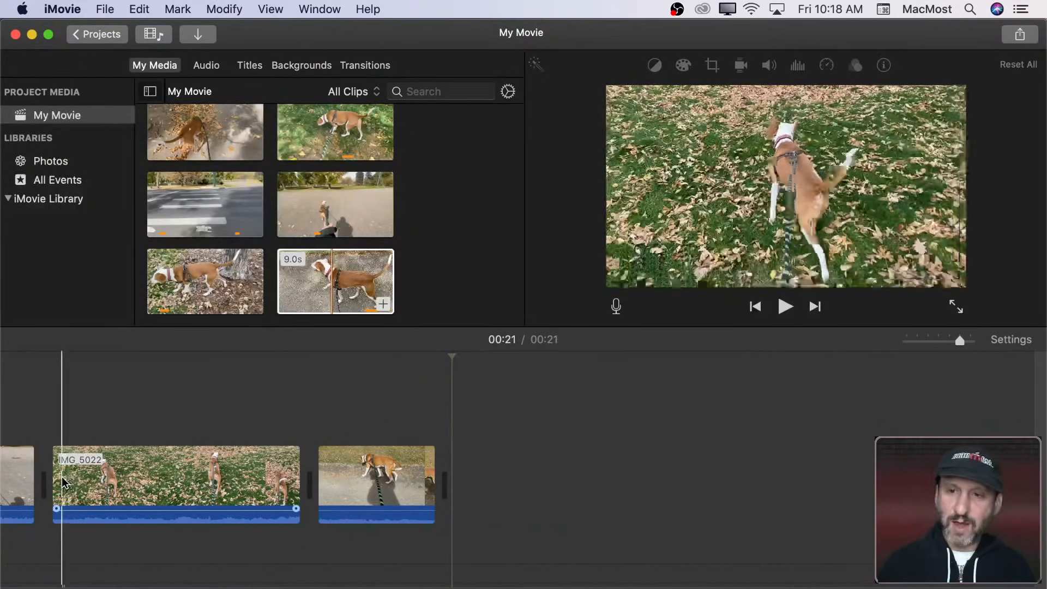
Step: Move clip IMG_5023 ahead of the leaf-covered grass clip IMG_5022 in the timeline
scroll(66, 473, left, 5)
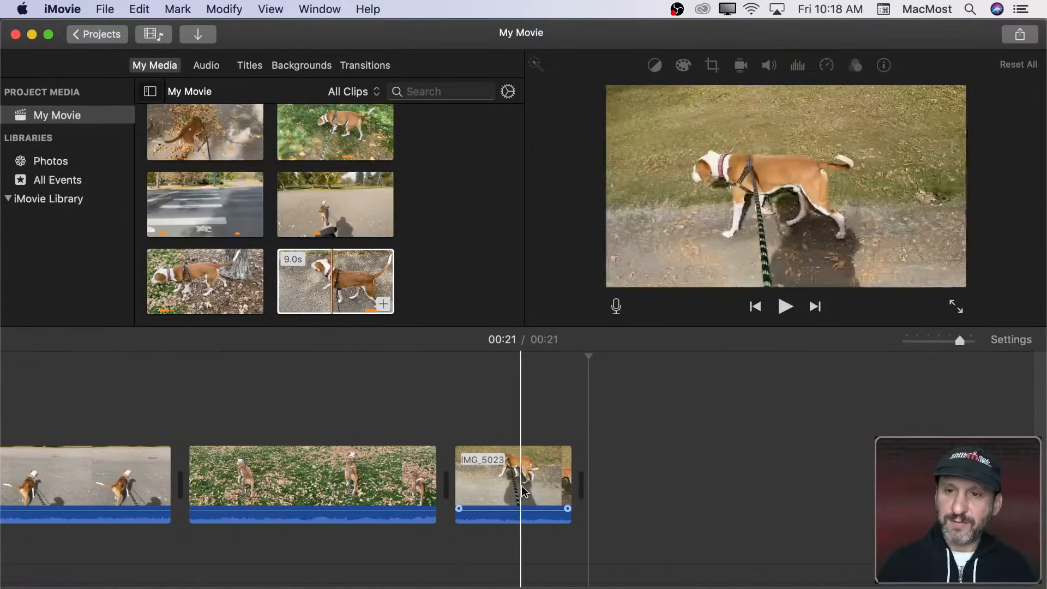
drag(527, 480, 212, 474)
scroll(210, 469, left, 4)
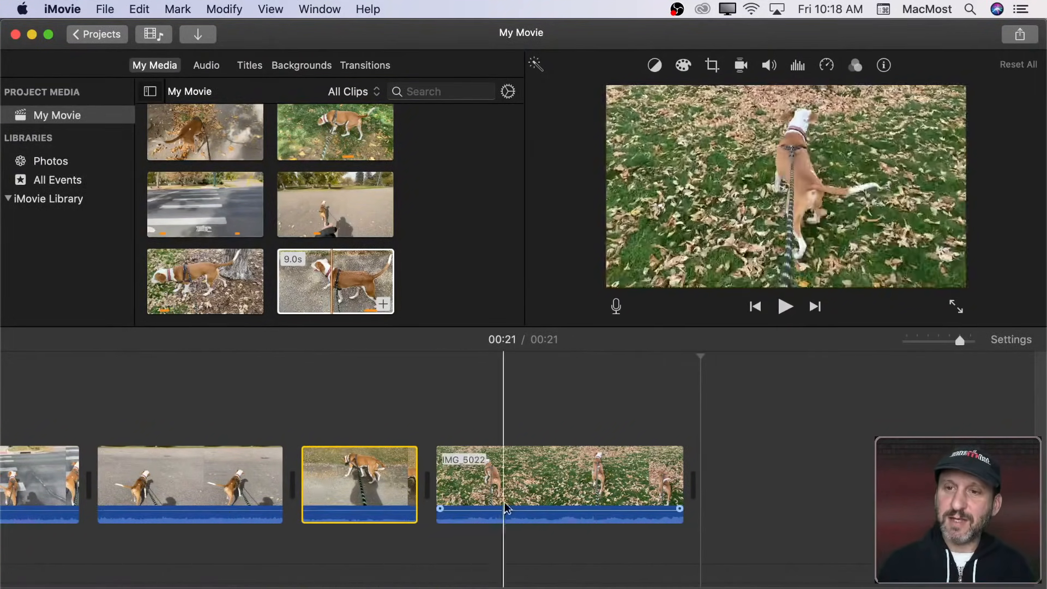
scroll(655, 518, left, 10)
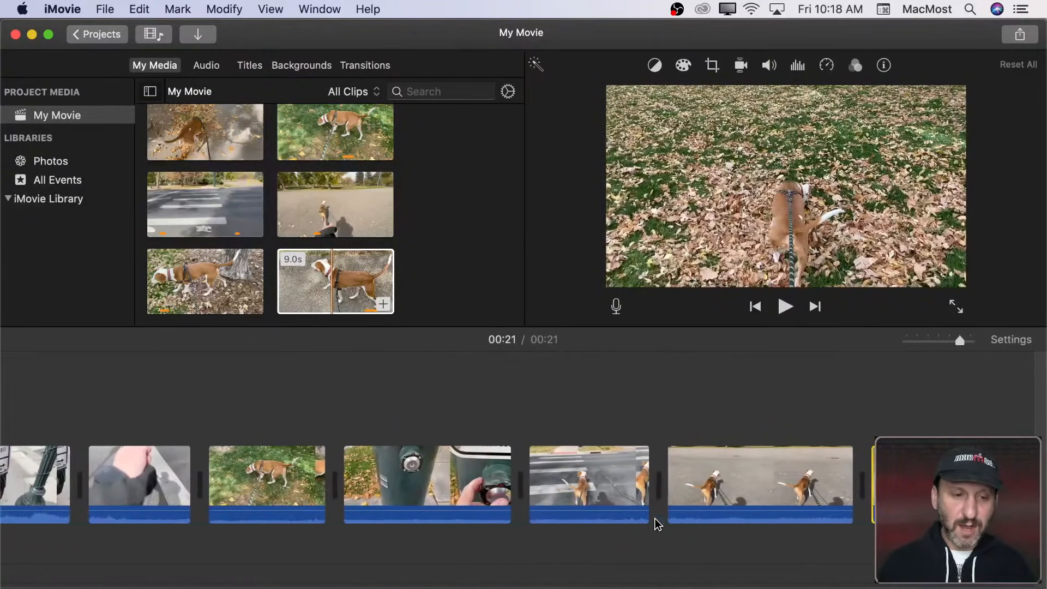
scroll(655, 518, left, 3)
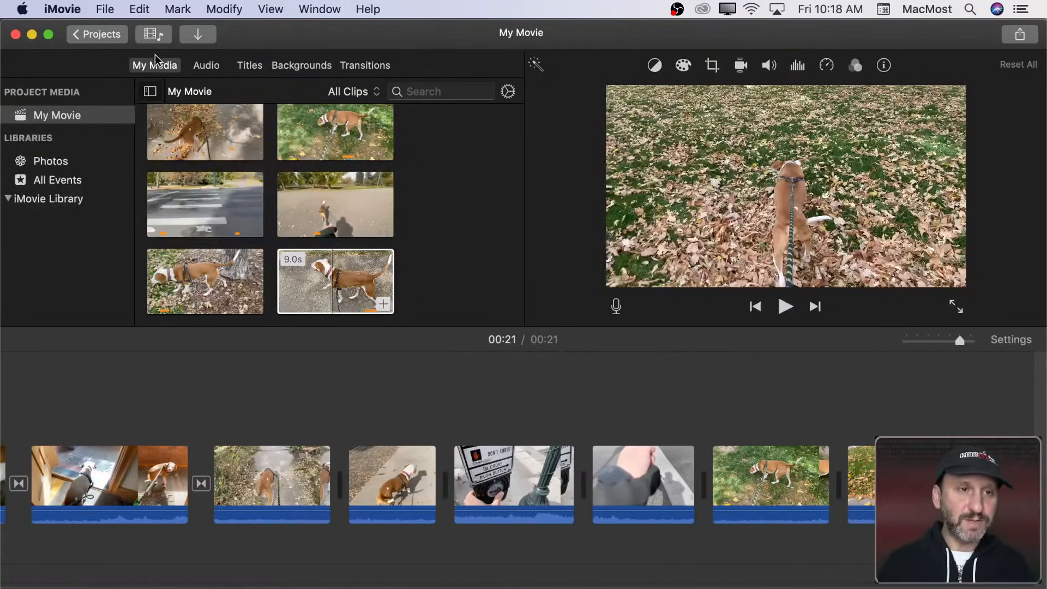
Step: Insert cross dissolves between the clips from the autumn path shot up to the crosswalk shot
click(367, 66)
drag(55, 186, 332, 483)
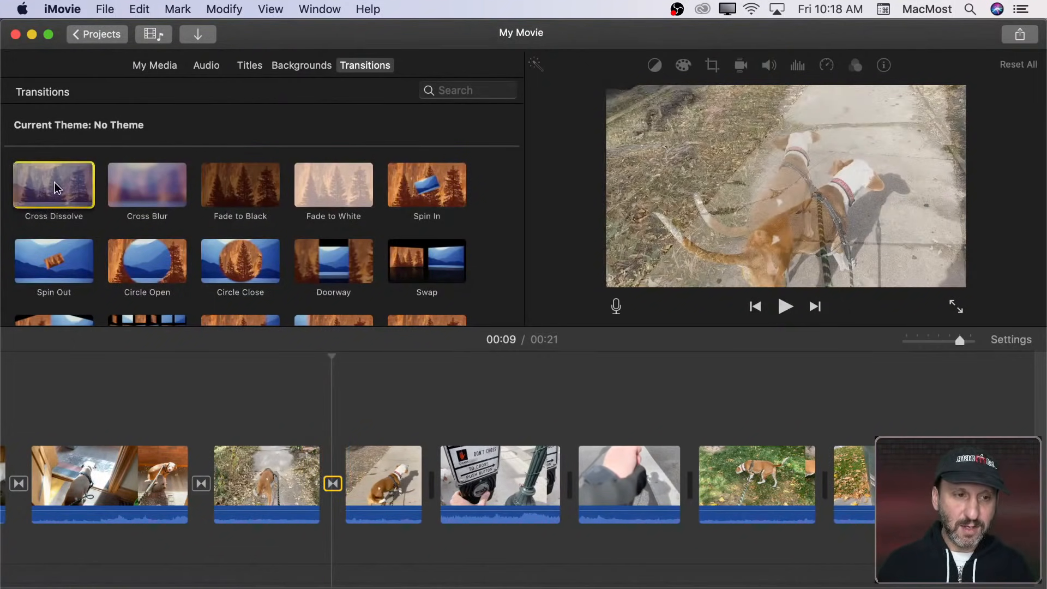
drag(55, 184, 655, 483)
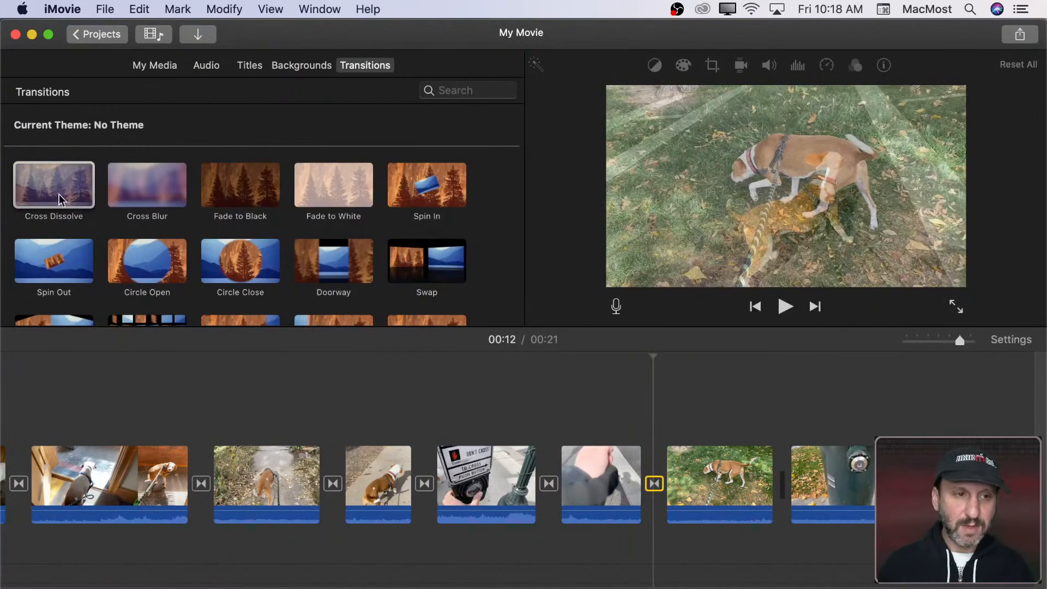
drag(60, 199, 941, 483)
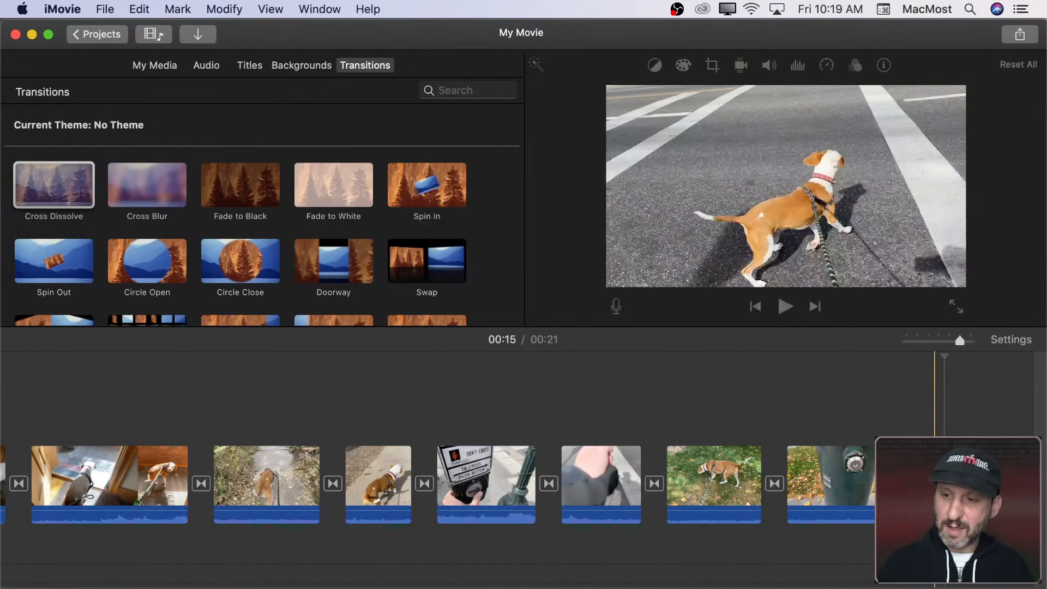
Step: Insert cross dissolves between the crosswalk clip, road clip IMG_5021, dog-walking clip IMG_5023 and leaf-covered grass clip IMG_5022
scroll(935, 484, right, 8)
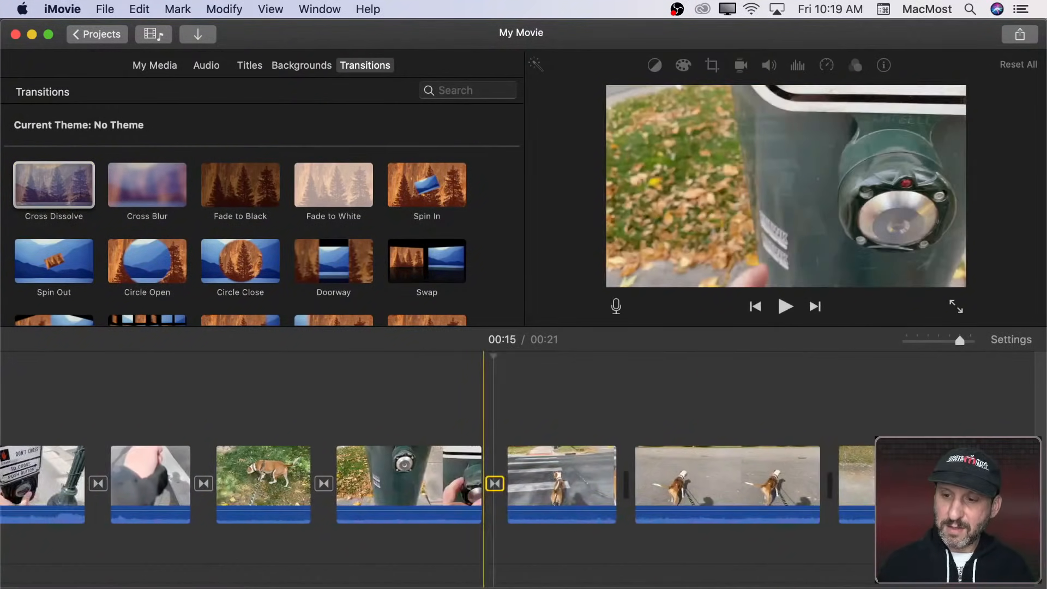
drag(55, 186, 339, 420)
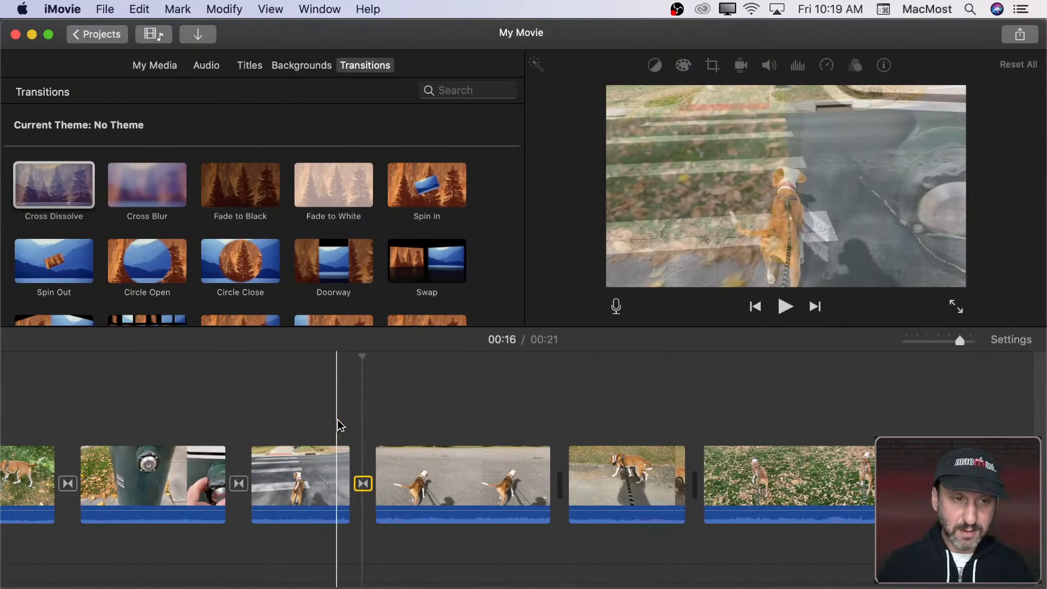
drag(73, 187, 553, 475)
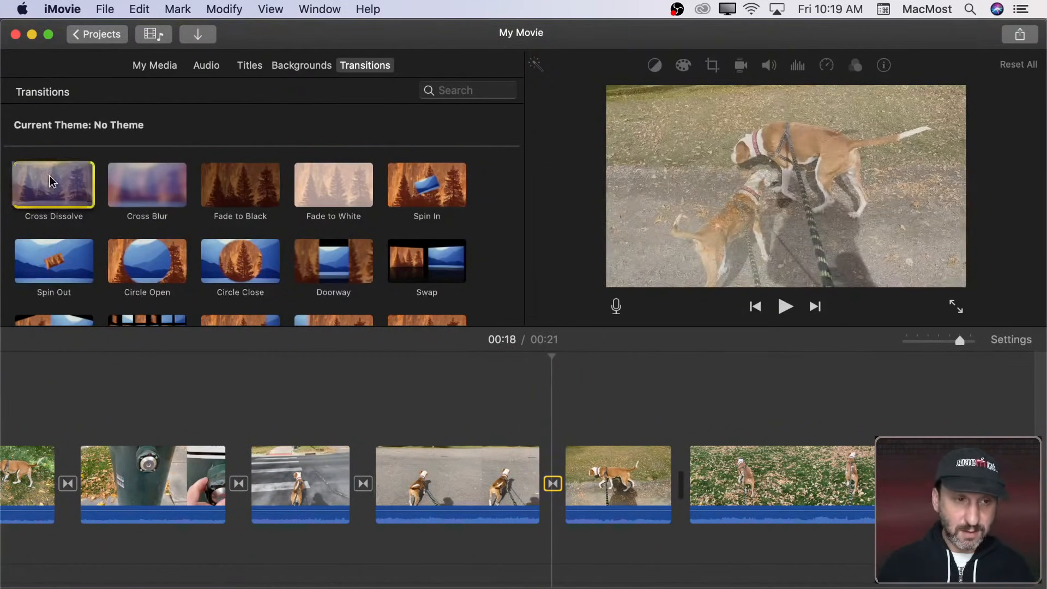
drag(52, 182, 651, 443)
scroll(651, 443, right, 4)
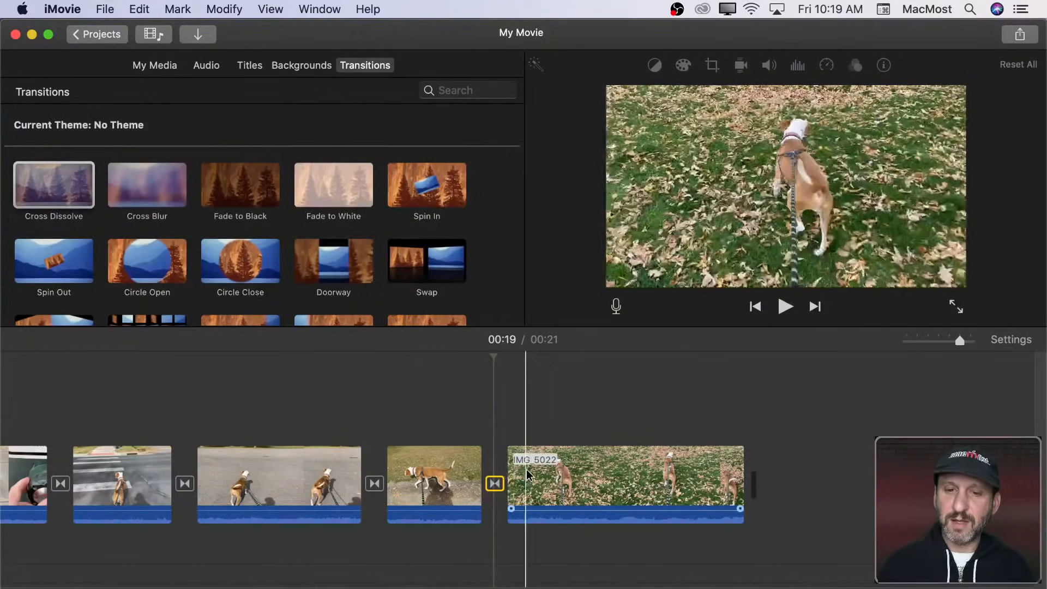
Step: Trim the ends of the leaf-covered grass clip IMG_5022 and the road clip IMG_5021 to shorten both
click(545, 470)
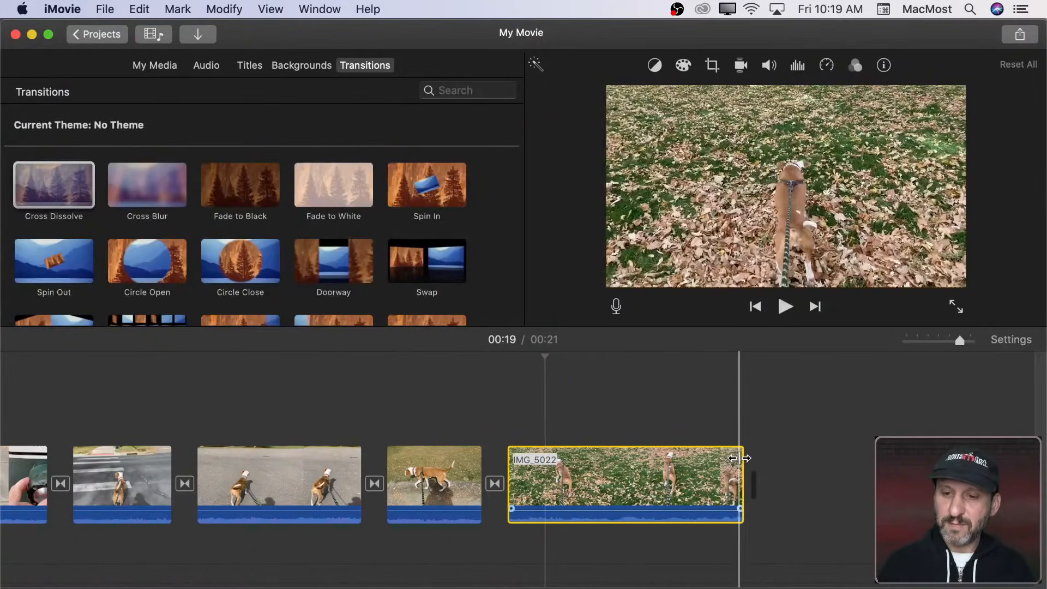
drag(739, 459, 653, 459)
drag(641, 458, 645, 457)
click(297, 451)
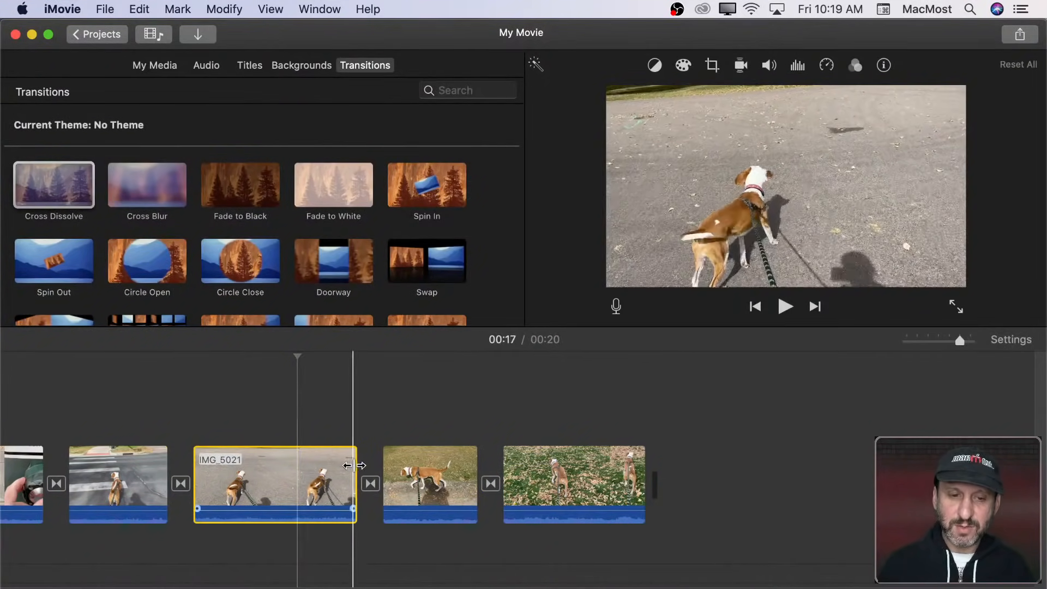
drag(356, 469, 314, 468)
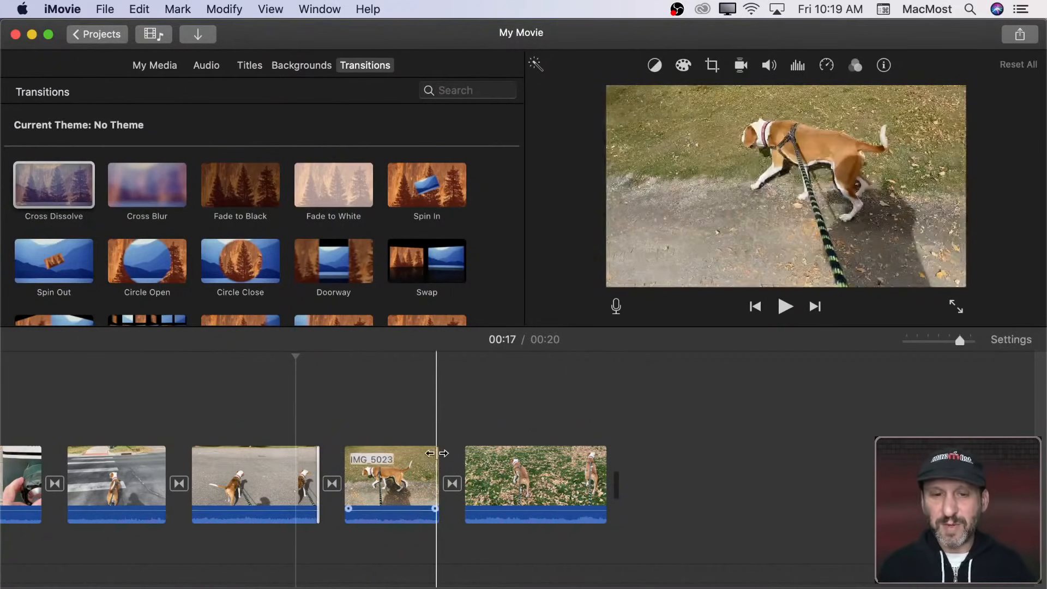
Step: Add the 15.8 s clip IMG_5025 of the dog beside the green railing at the end of the timeline
scroll(539, 453, right, 5)
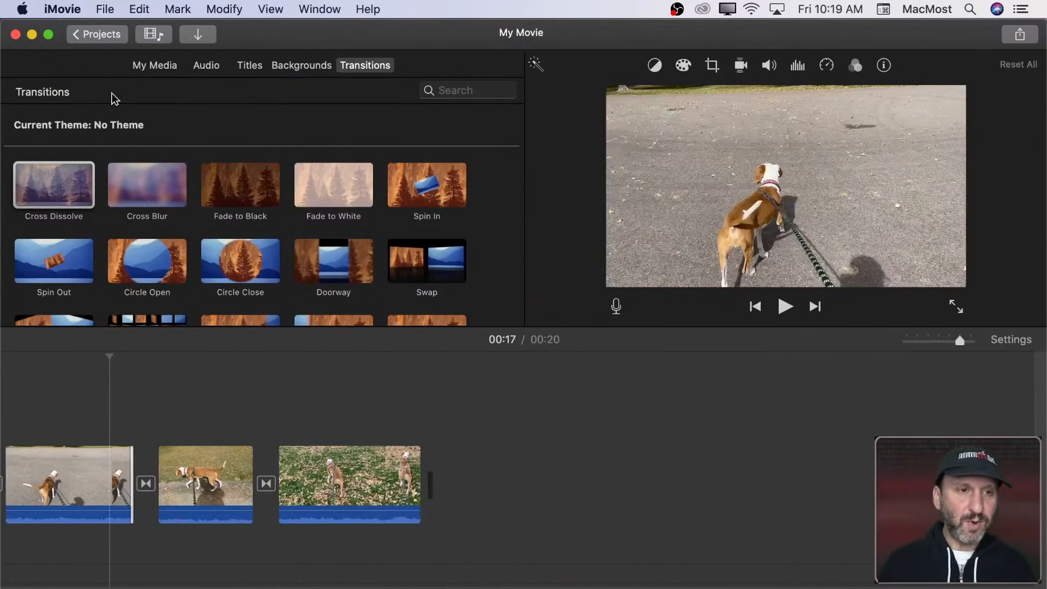
click(143, 66)
scroll(306, 262, up, 10)
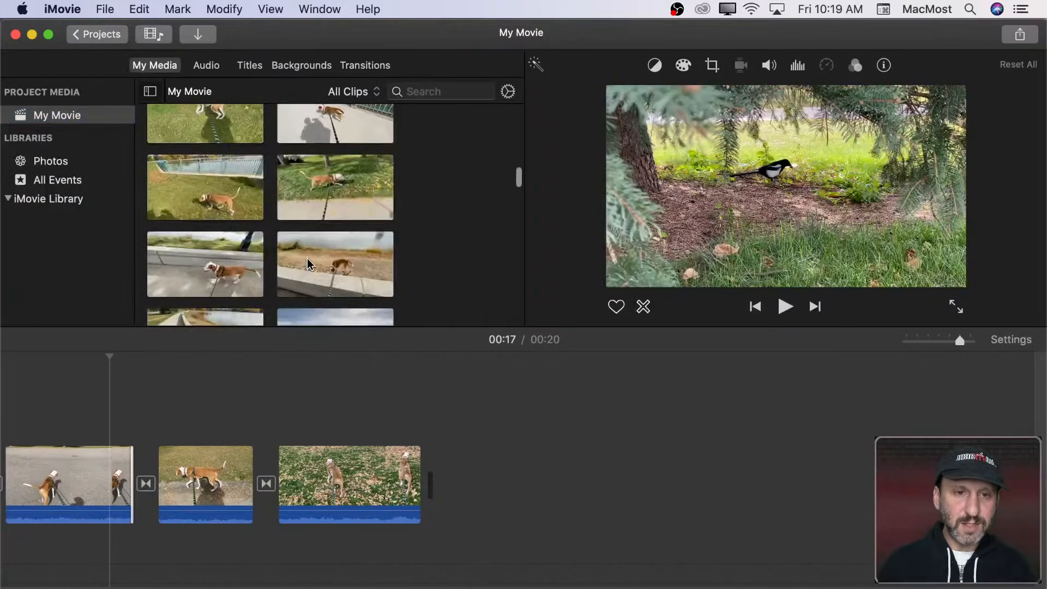
scroll(308, 264, up, 2)
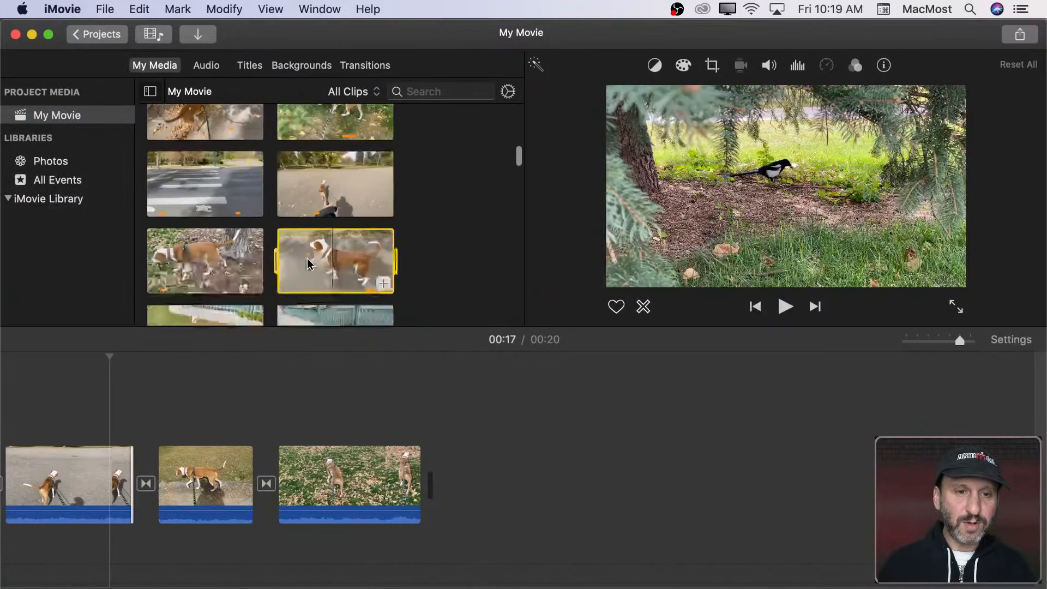
scroll(308, 263, down, 5)
scroll(308, 260, up, 3)
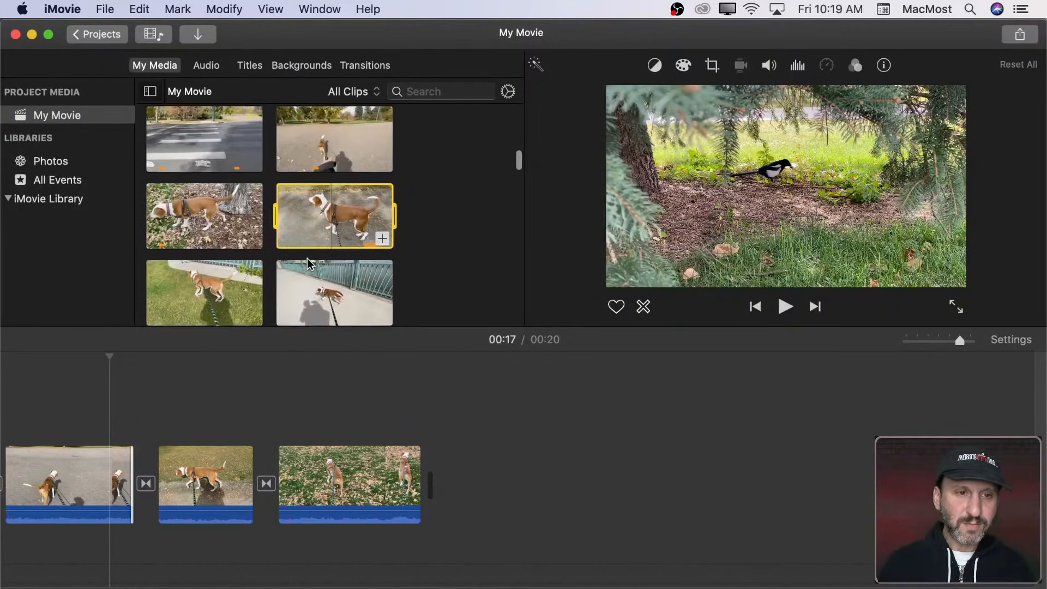
scroll(308, 260, down, 1)
scroll(308, 263, down, 4)
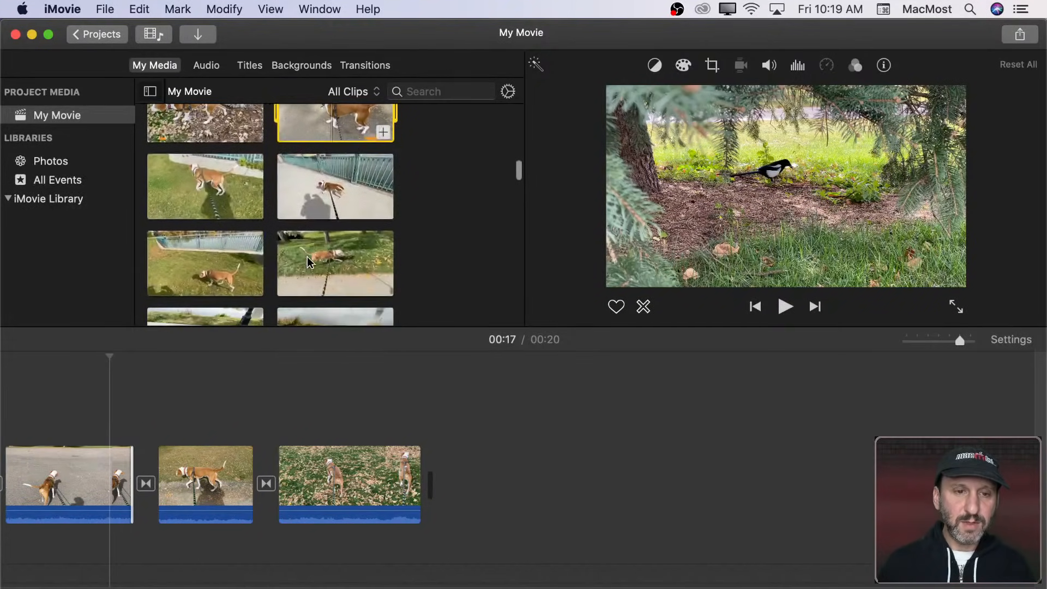
scroll(276, 268, down, 2)
click(159, 149)
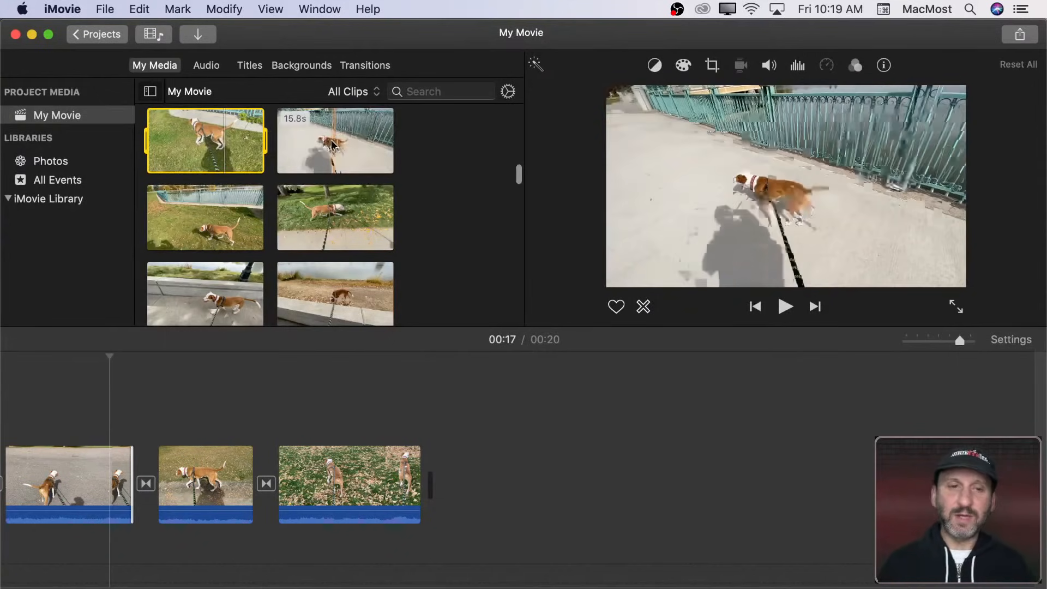
drag(355, 140, 443, 453)
Step: Trim away more than half of clip IMG_5025 from its start, split it shortly after the new start and delete the remainder
scroll(431, 451, right, 5)
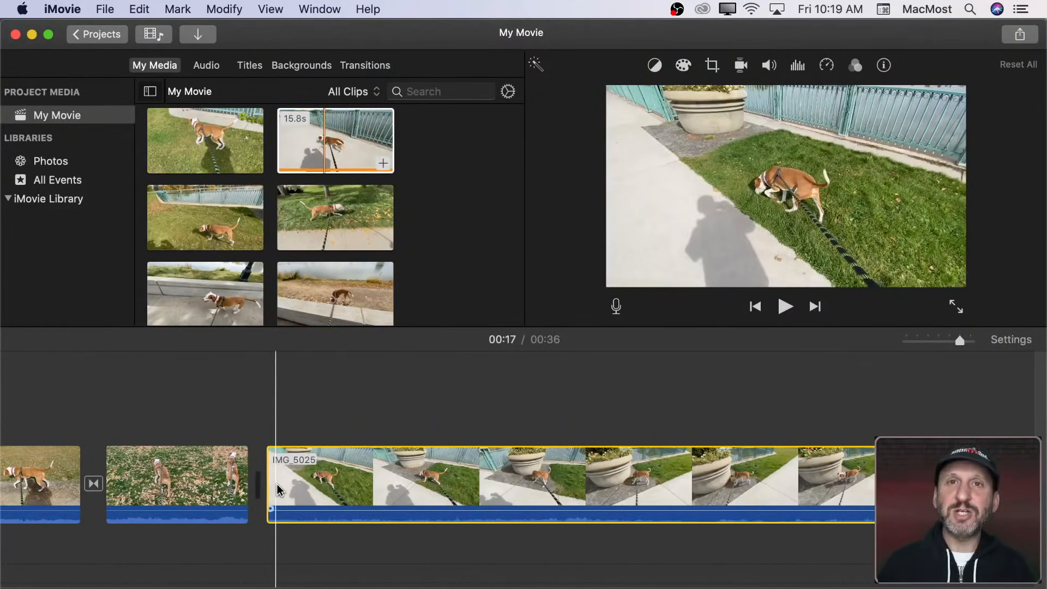
drag(271, 489, 924, 490)
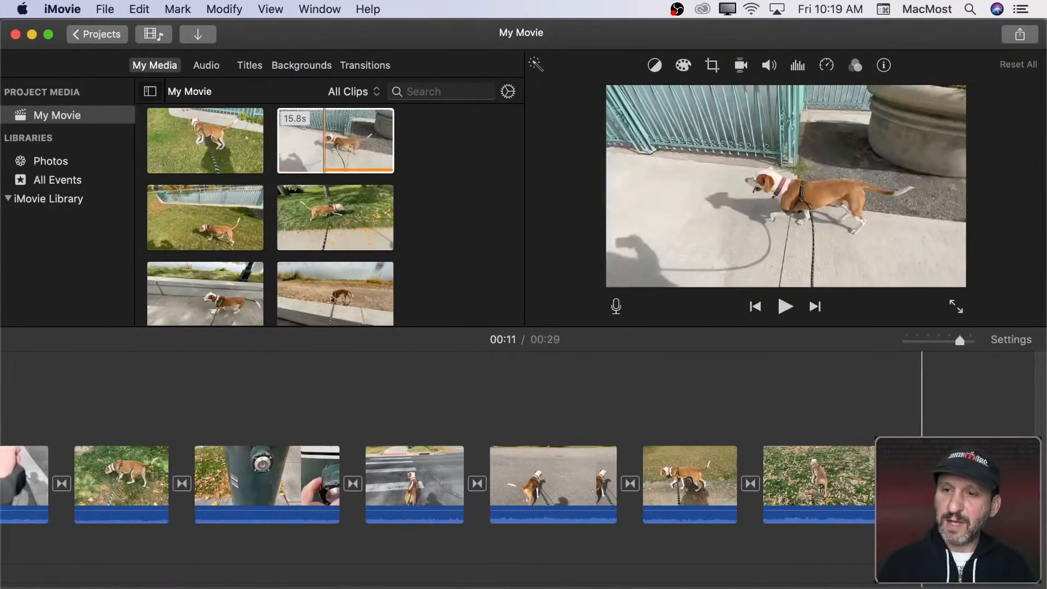
scroll(923, 491, right, 13)
drag(201, 481, 421, 489)
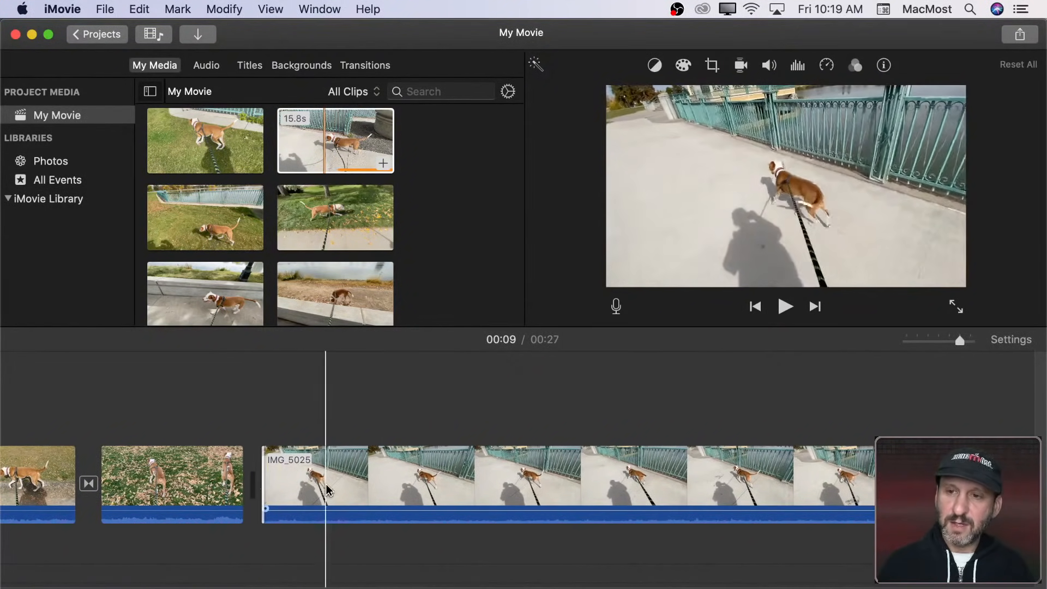
click(403, 487)
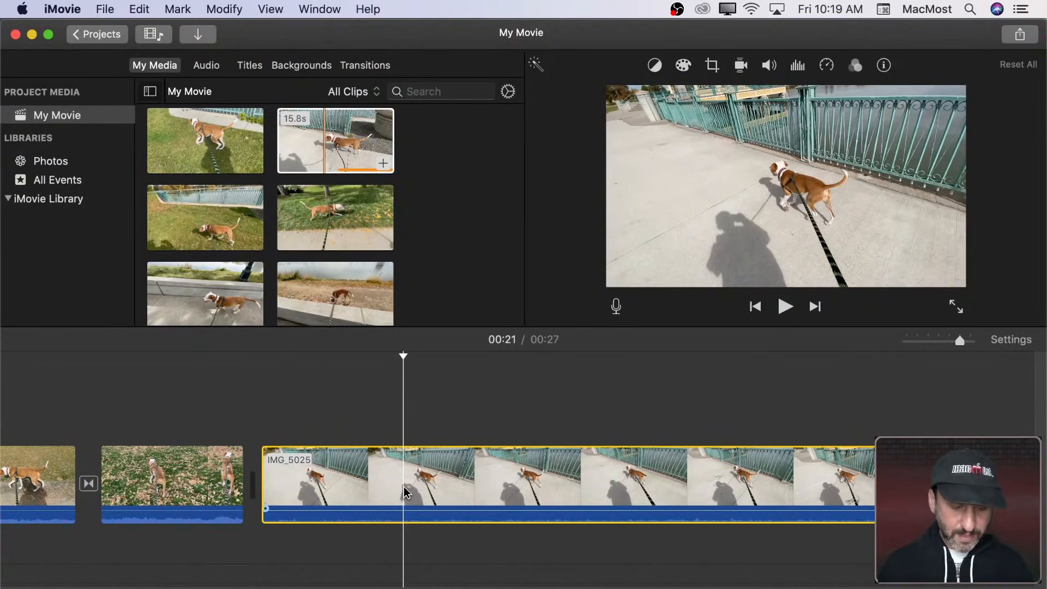
key(alt+slash)
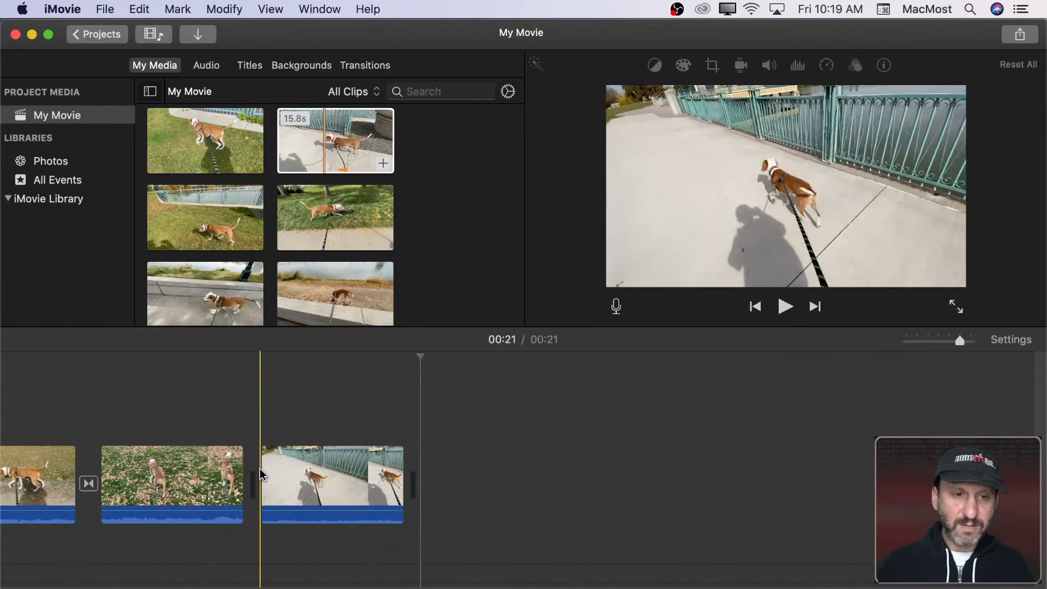
Step: Add a middle section of the 20.3 s clip IMG_5029 at the end of the timeline and trim away its opening
click(195, 220)
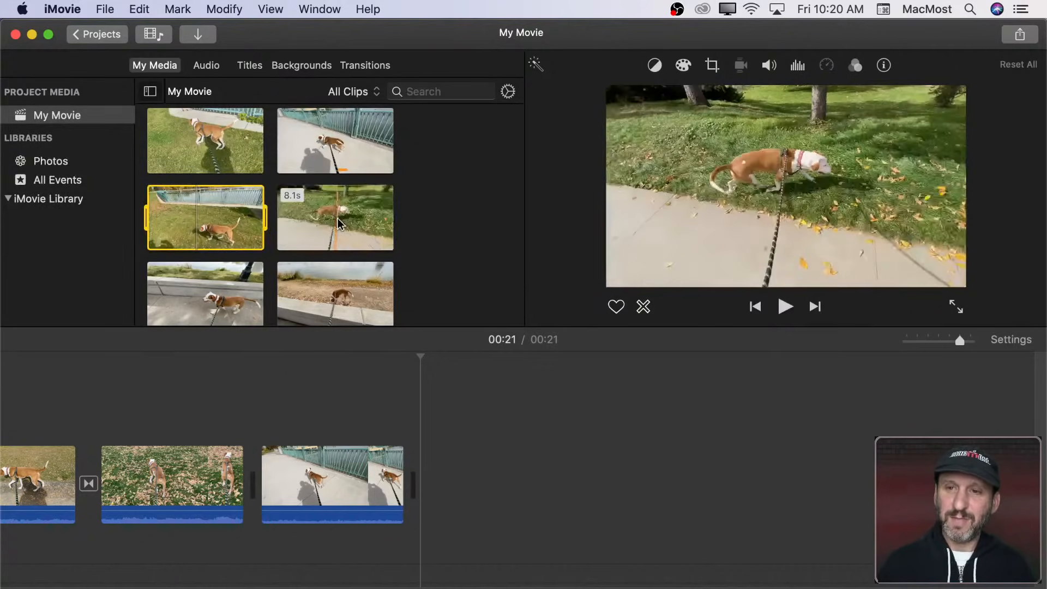
scroll(327, 218, down, 1)
scroll(319, 215, down, 5)
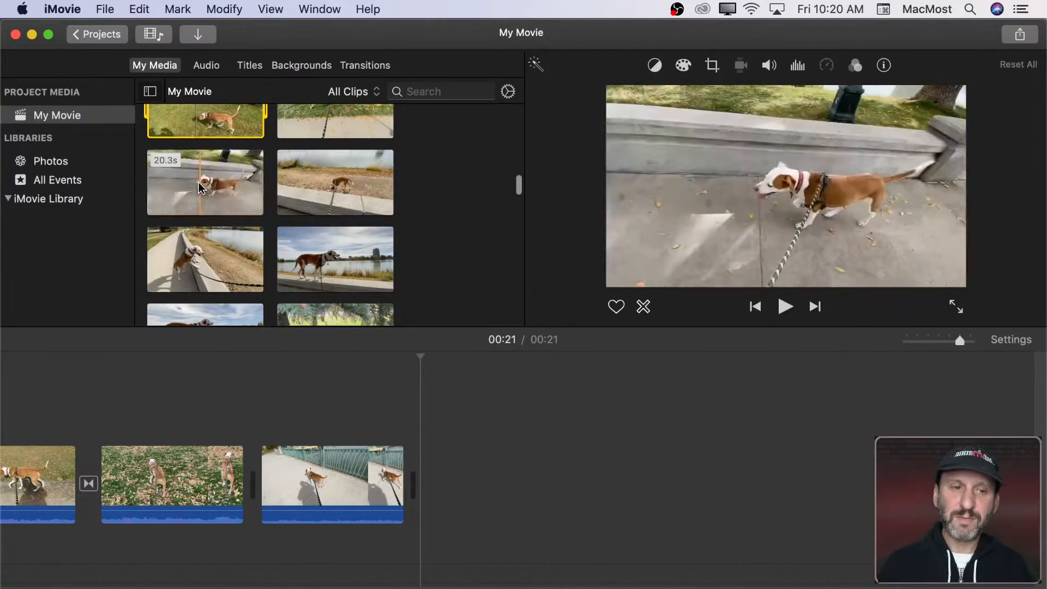
click(180, 187)
drag(146, 185, 198, 185)
drag(266, 182, 401, 453)
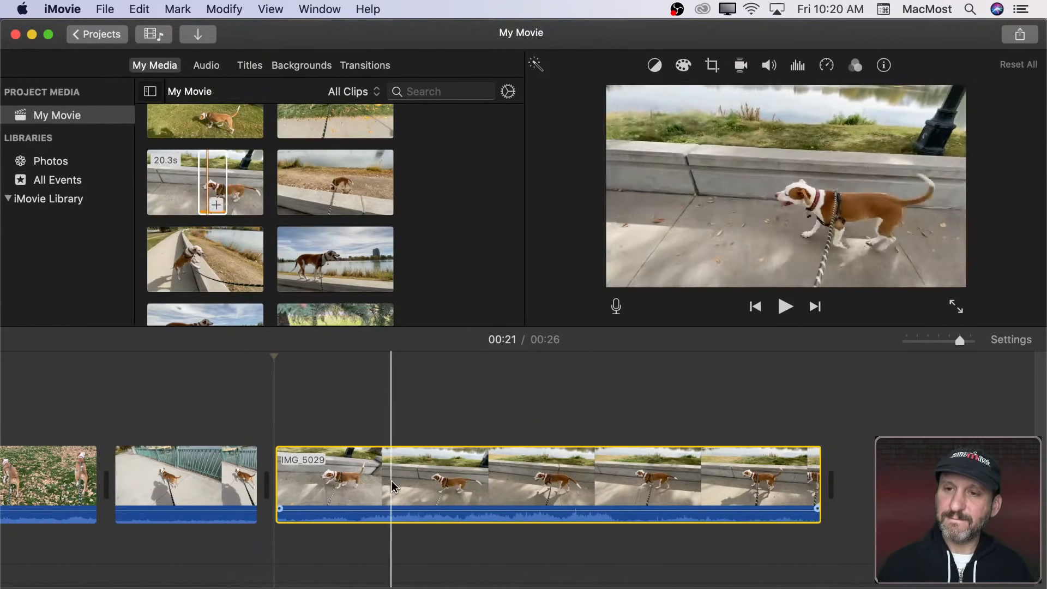
click(625, 492)
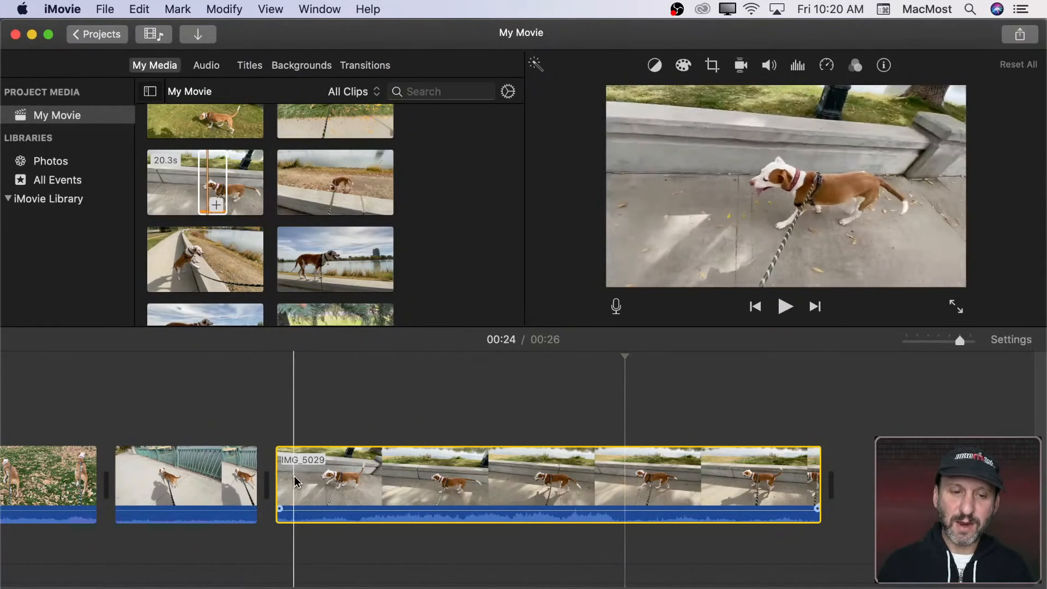
drag(278, 476, 640, 477)
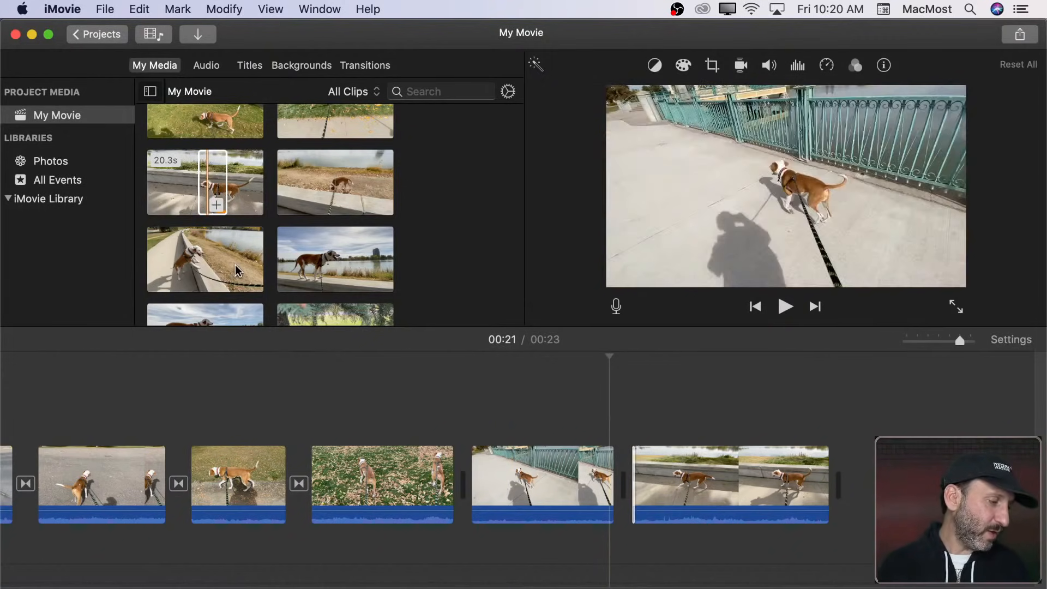
Step: View the iMovie version information and close it
click(60, 8)
click(63, 29)
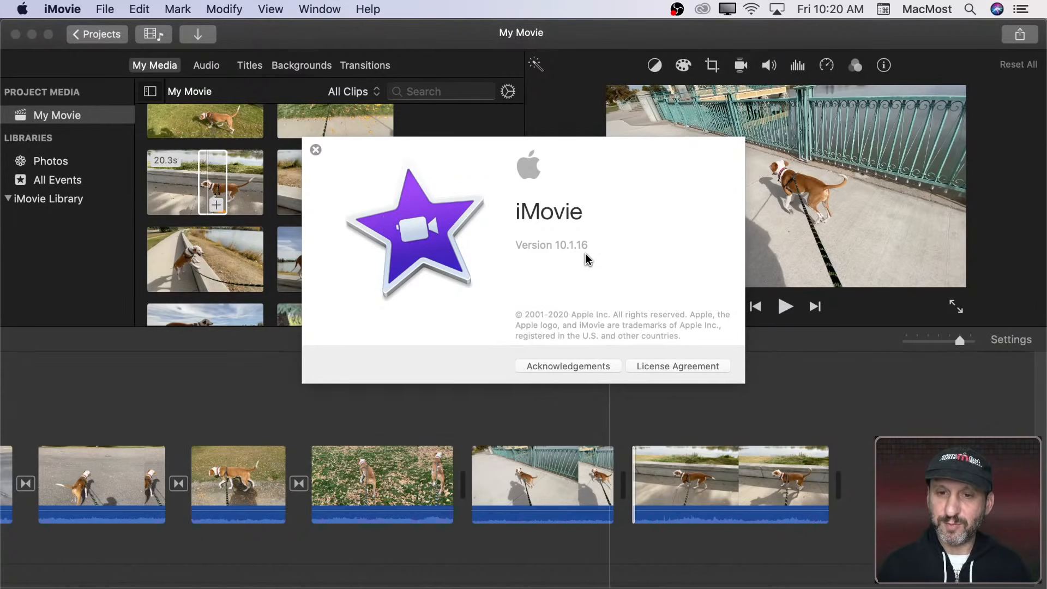
click(315, 150)
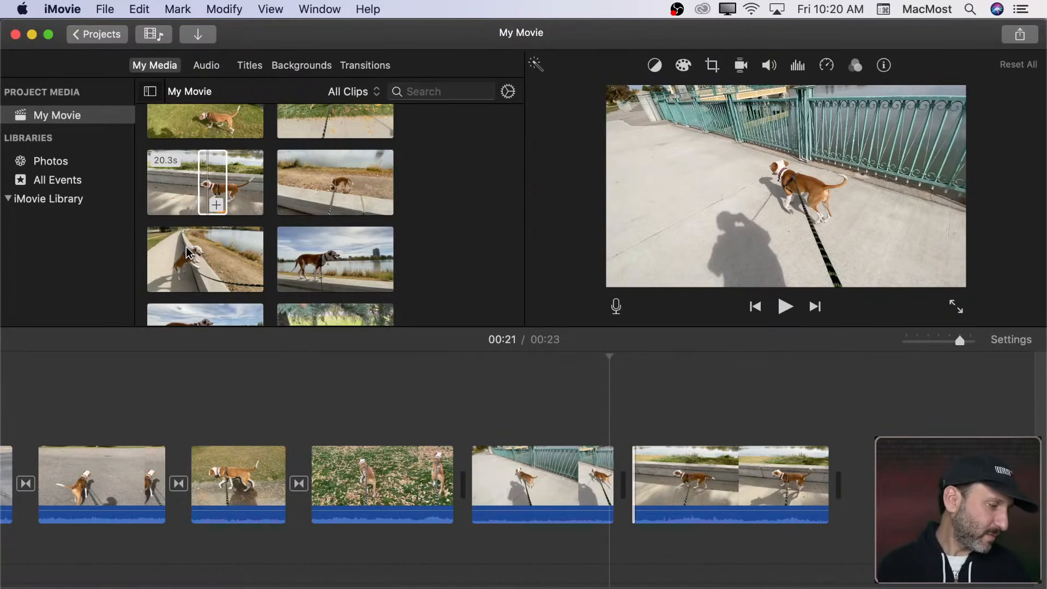
Step: Shorten the lakeside wall clip IMG_5029 by trimming its end
scroll(437, 437, right, 5)
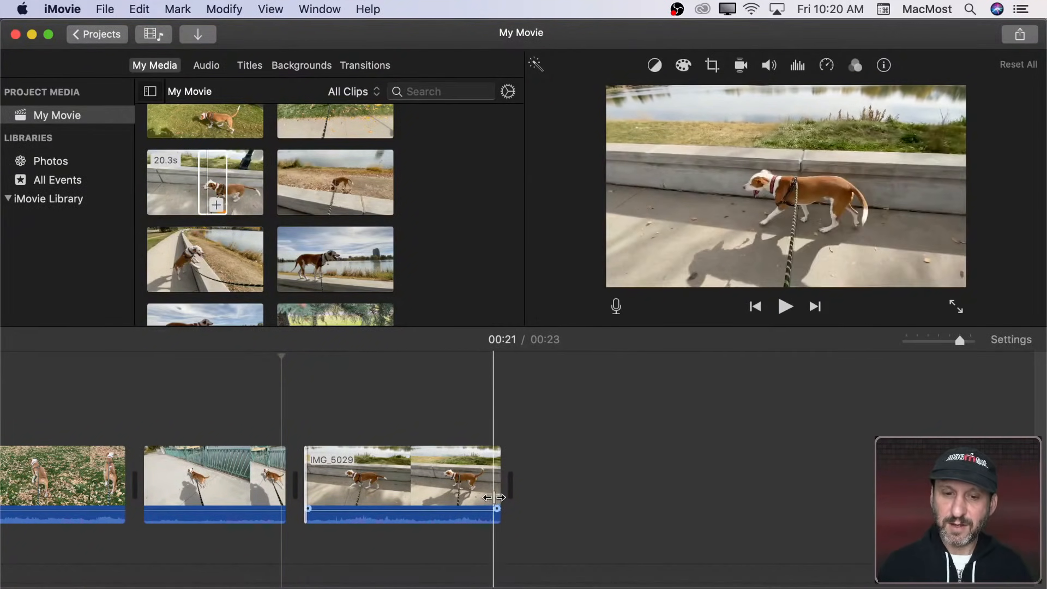
drag(499, 485, 421, 485)
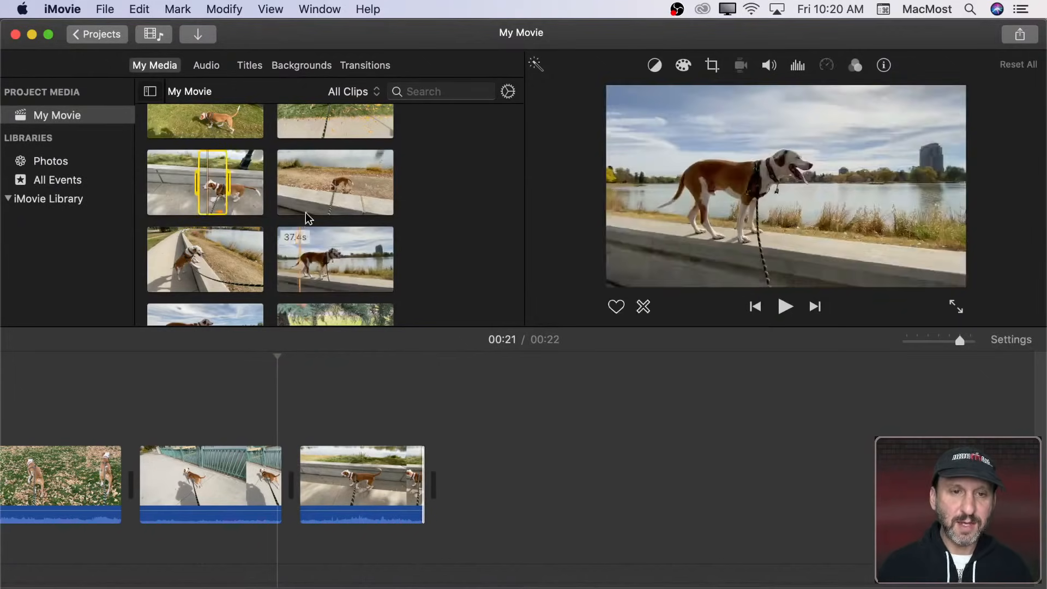
Step: Add the 15.4 s clip IMG_5031 of the dog leaning on the lakeside wall at the end of the timeline
scroll(306, 212, down, 5)
drag(196, 147, 453, 450)
scroll(454, 450, right, 6)
Step: Split clip IMG_5031 about halfway through at 00:29 and delete its first part
click(402, 459)
scroll(401, 459, left, 3)
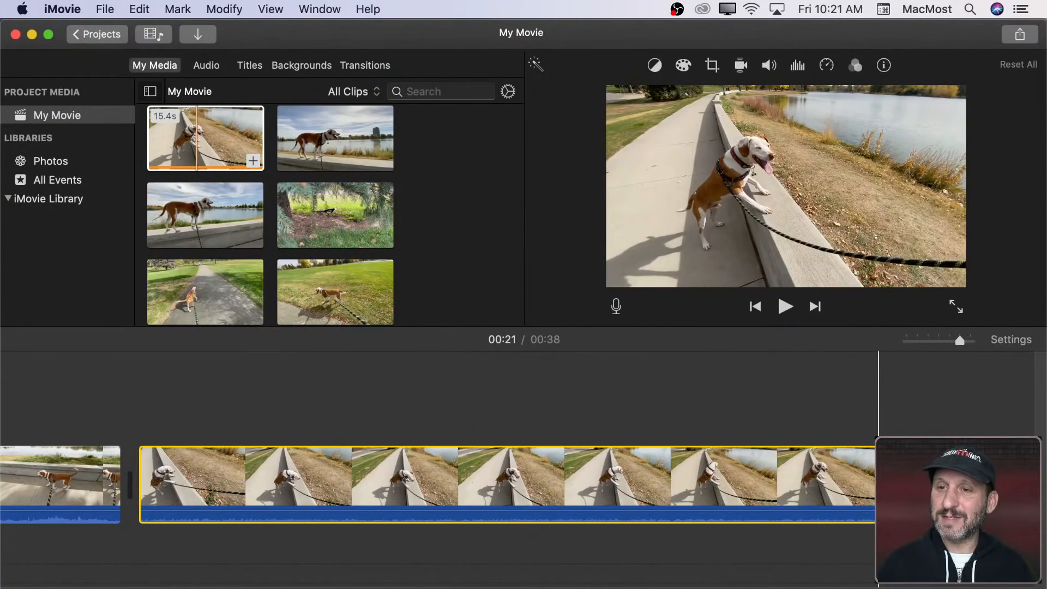
click(877, 546)
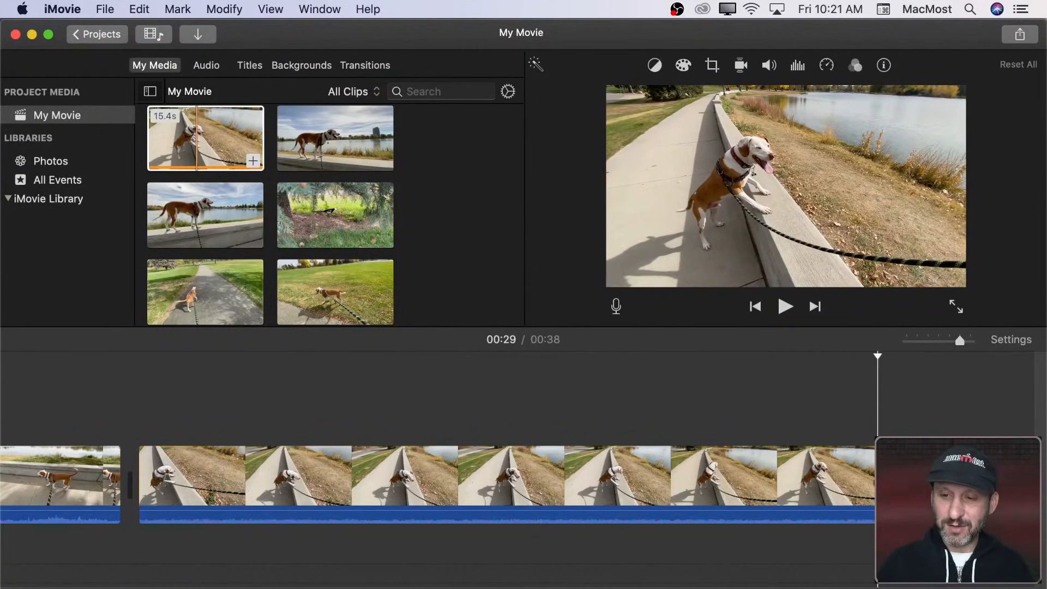
click(878, 480)
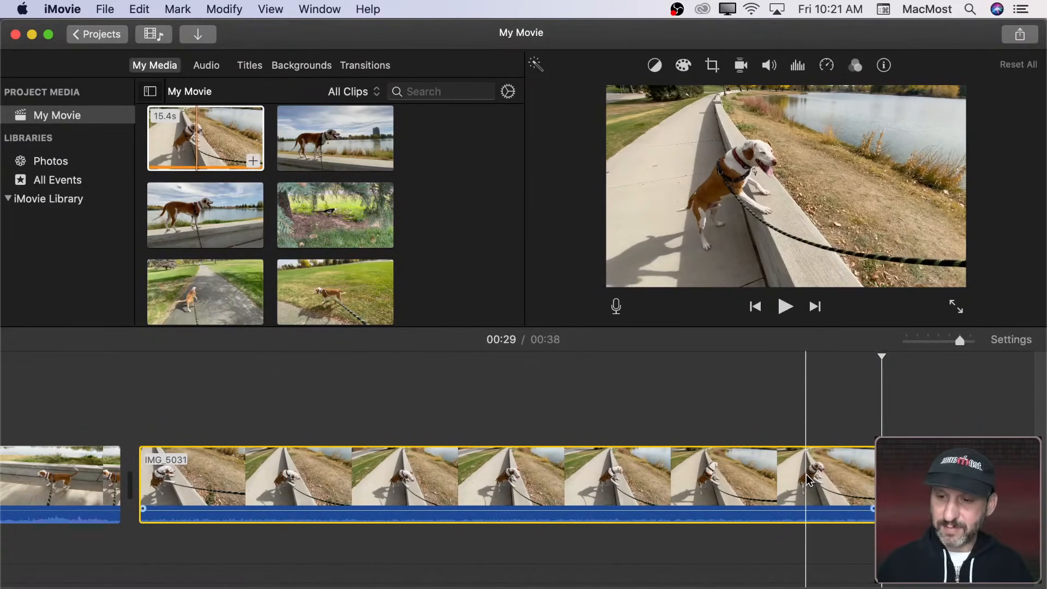
key(Delete)
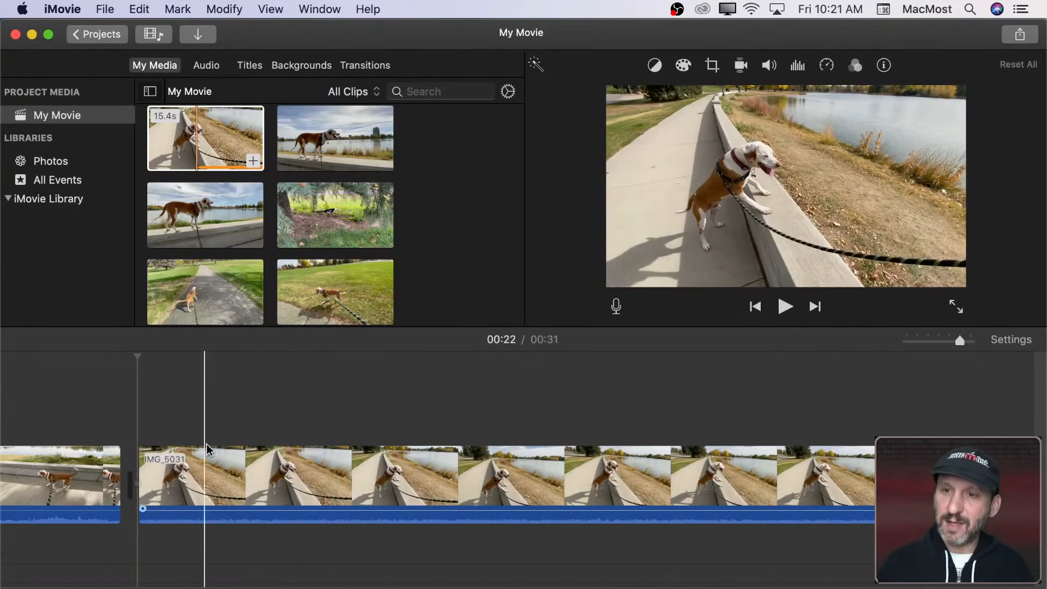
Step: Split the lakeside wall clip IMG_5031 at 00:23 and delete everything after the split
click(277, 459)
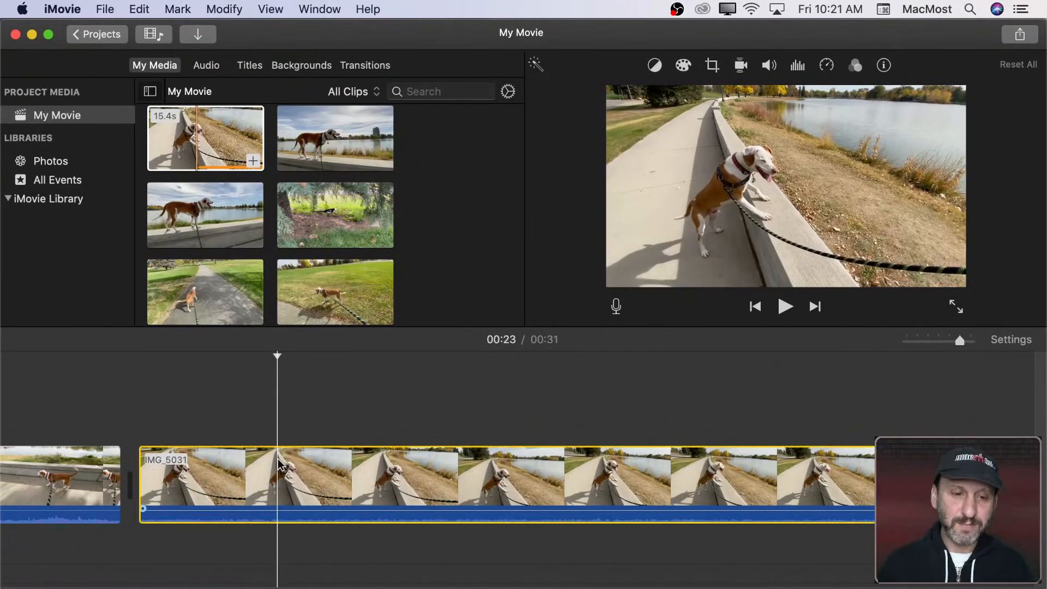
key(super+b)
click(340, 463)
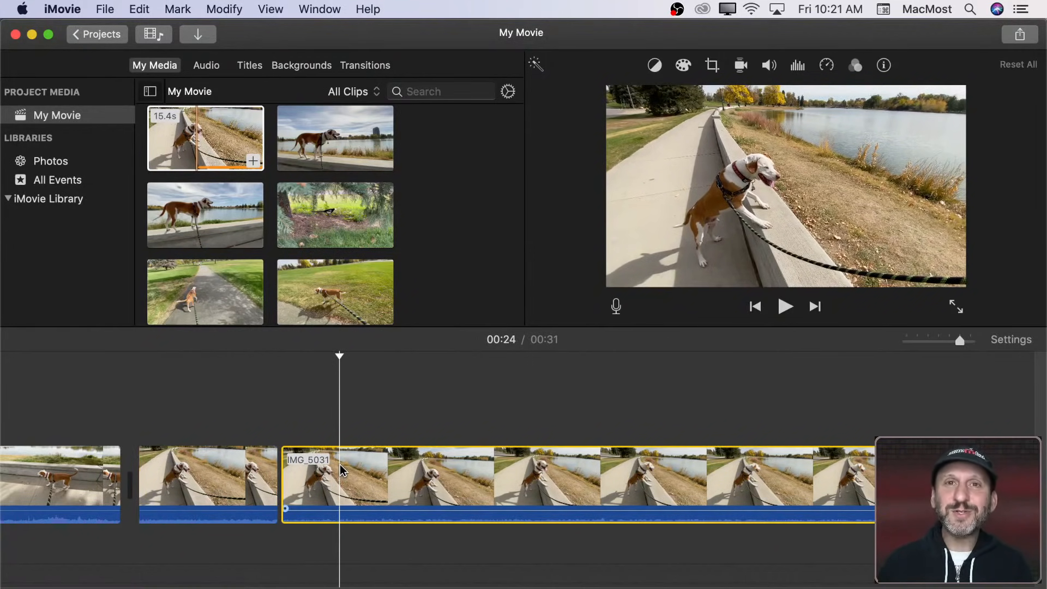
key(Delete)
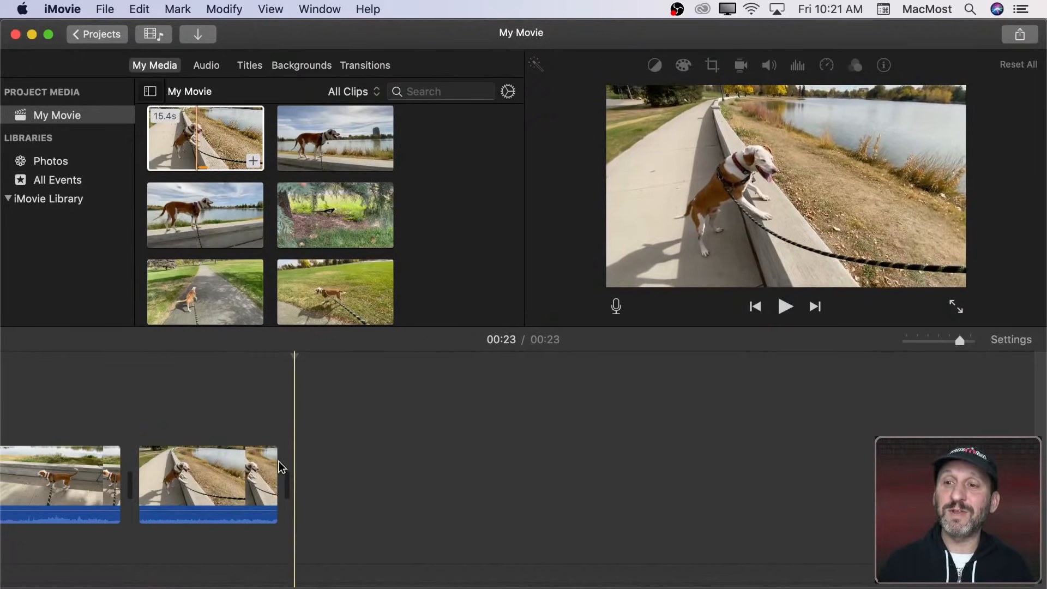
drag(316, 146, 311, 489)
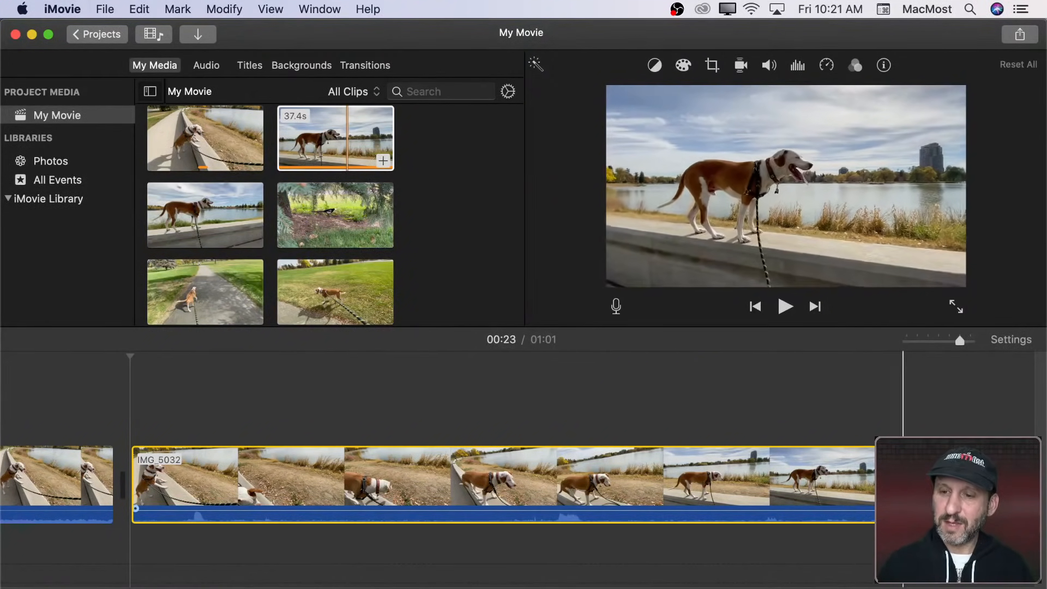
click(946, 486)
key(alt+slash)
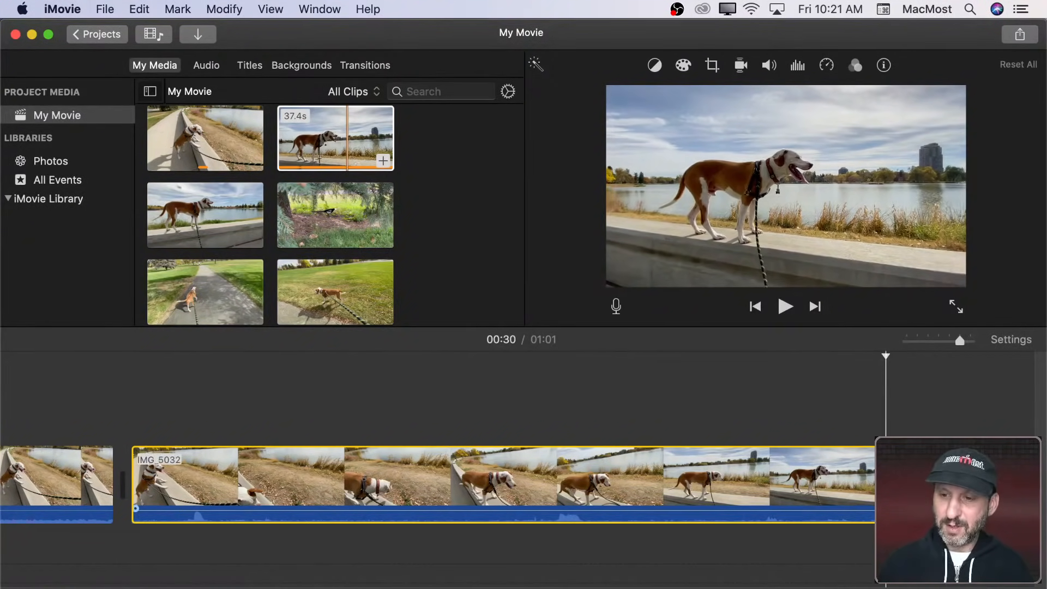
click(545, 475)
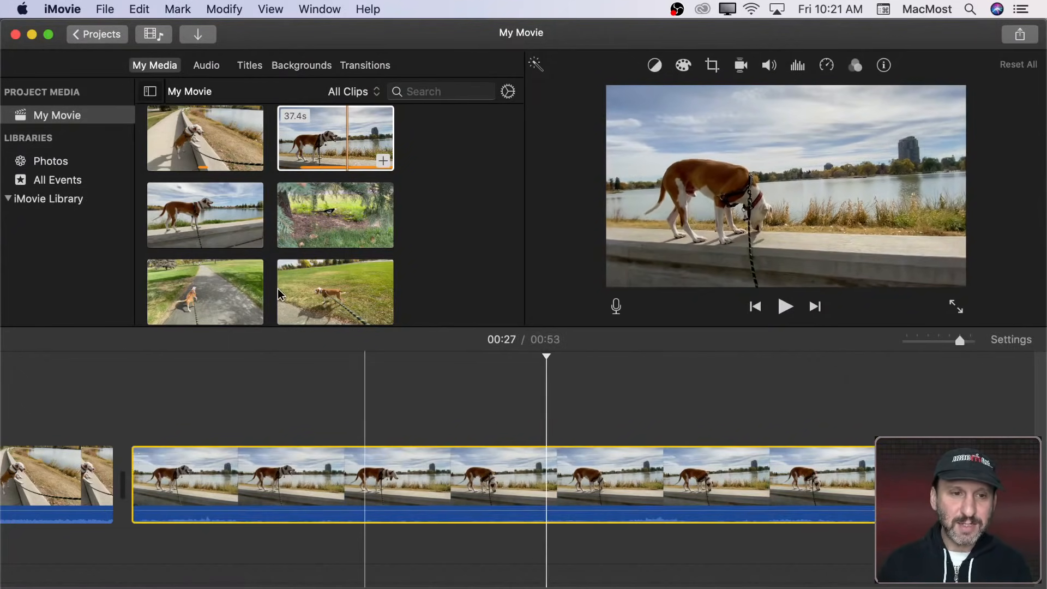
key(Delete)
Step: Add the 34.6 s clip IMG_5033 at the end of the timeline, then split it at 00:37 and delete its first part
click(202, 206)
drag(201, 206, 144, 453)
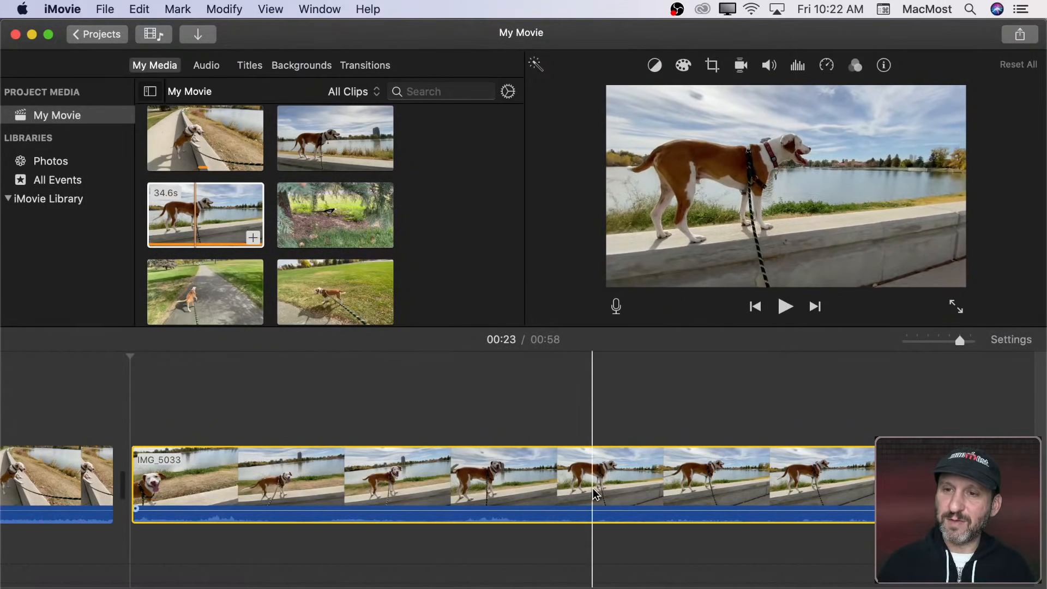
scroll(868, 483, right, 5)
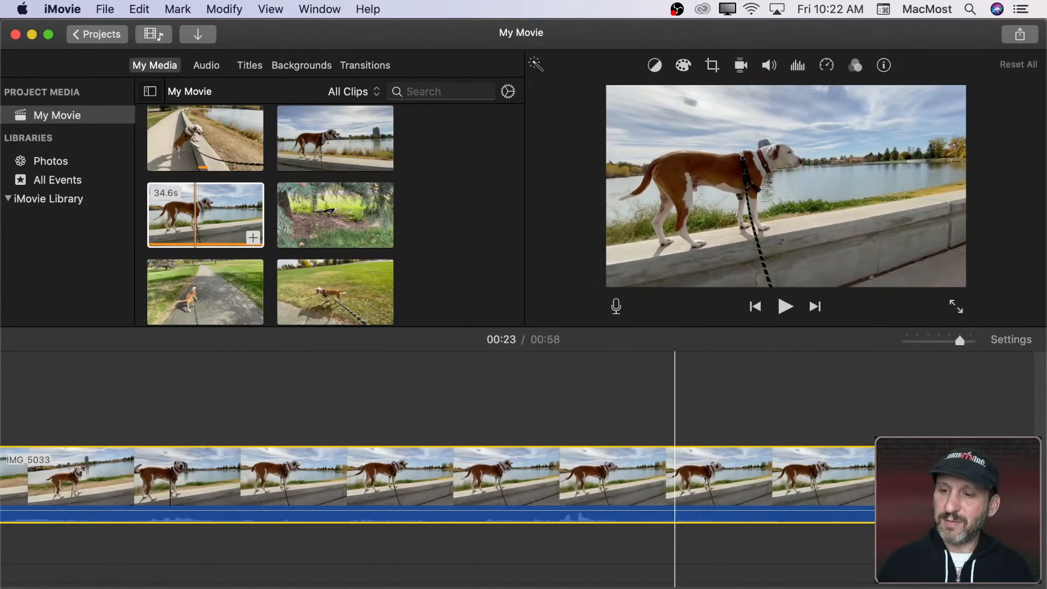
scroll(869, 483, right, 5)
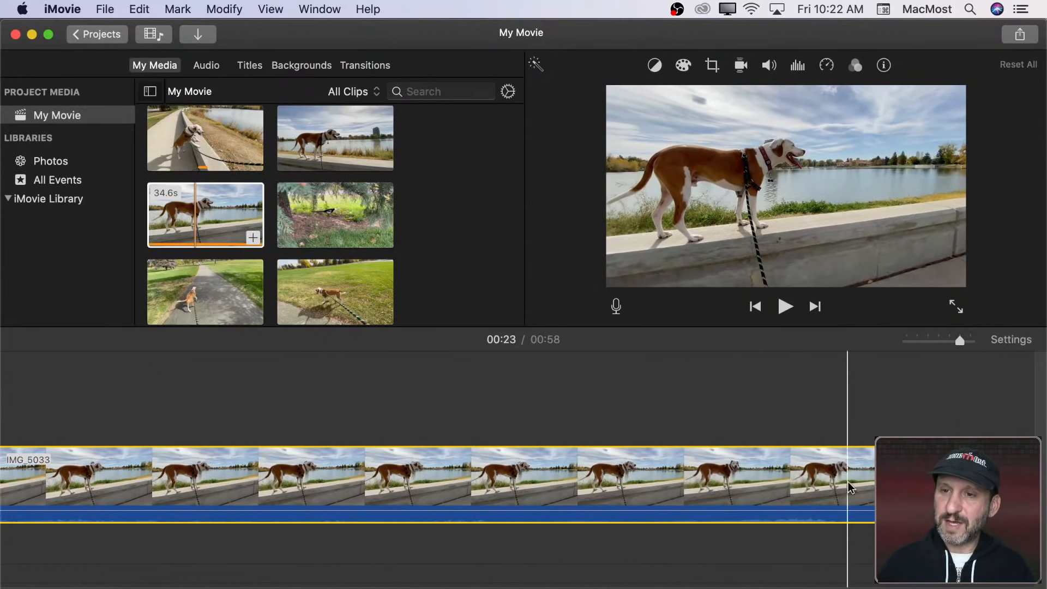
click(708, 480)
key(super+b)
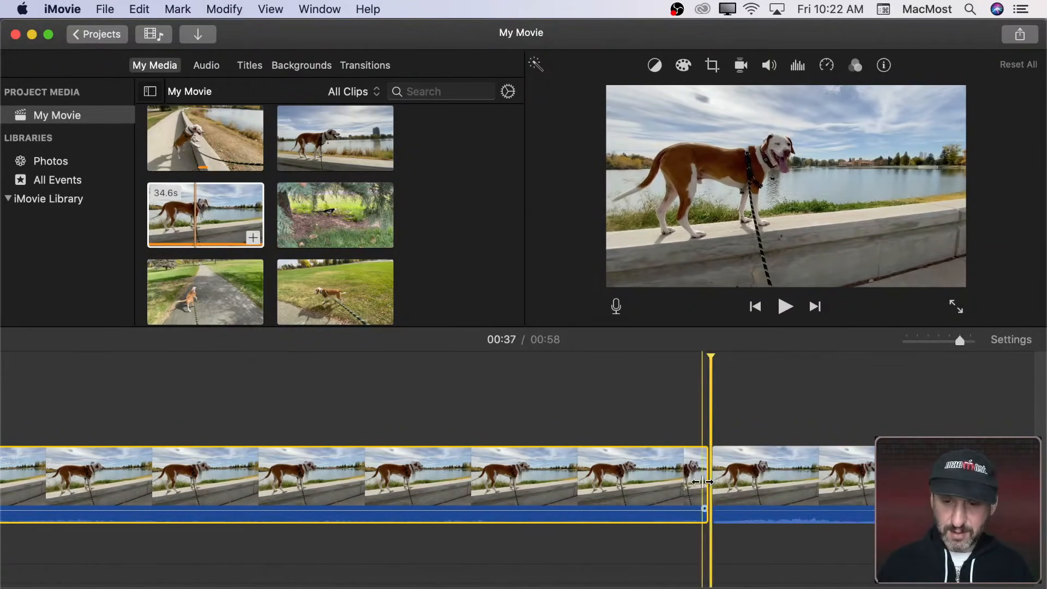
click(651, 479)
key(Delete)
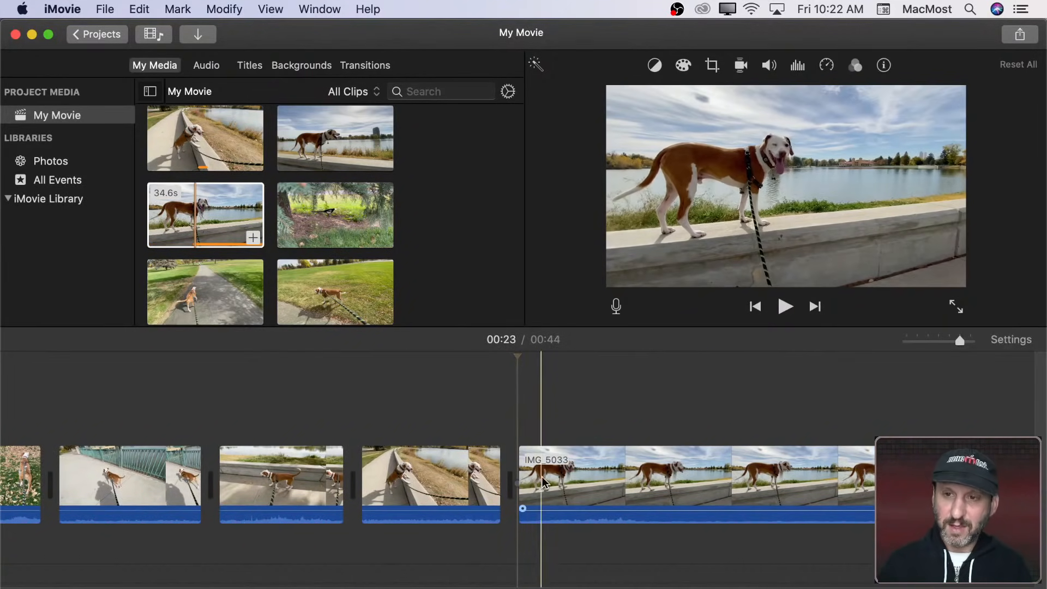
Step: Split clip IMG_5033 at 00:25 and delete everything after the split
click(679, 485)
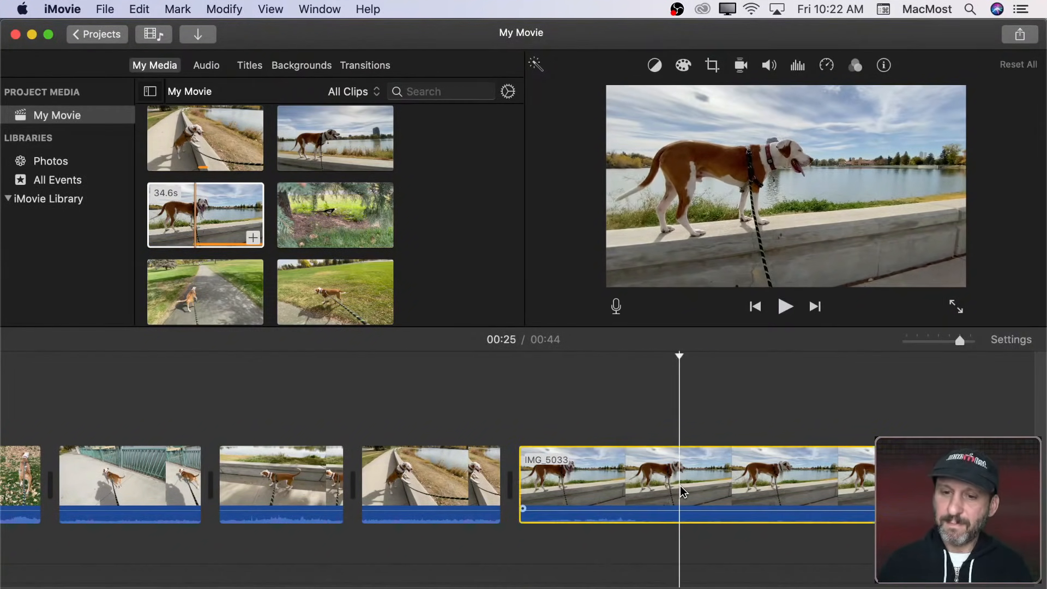
key(super+b)
click(751, 480)
key(Delete)
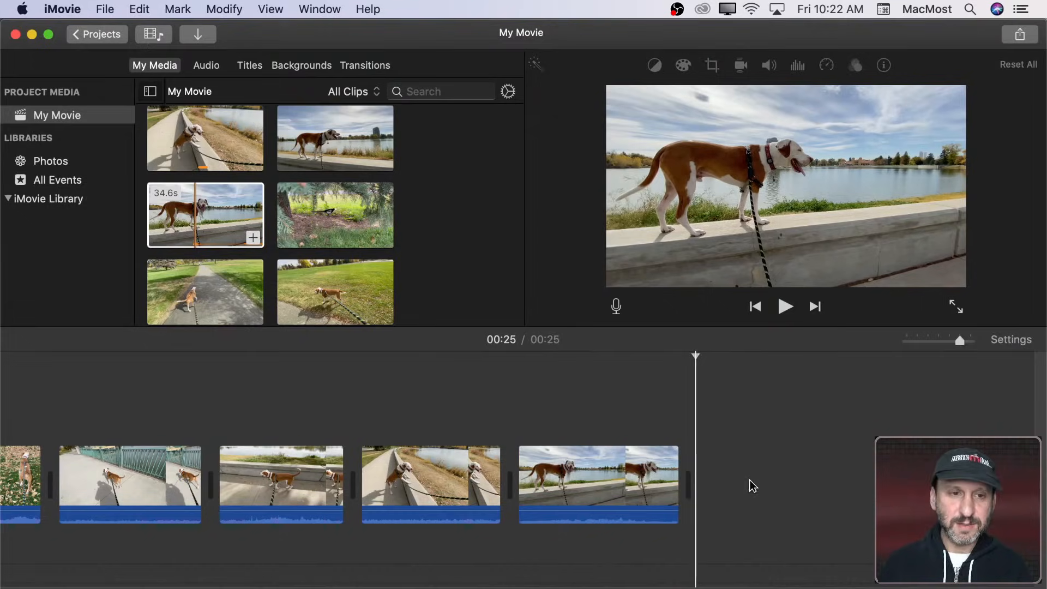
click(349, 224)
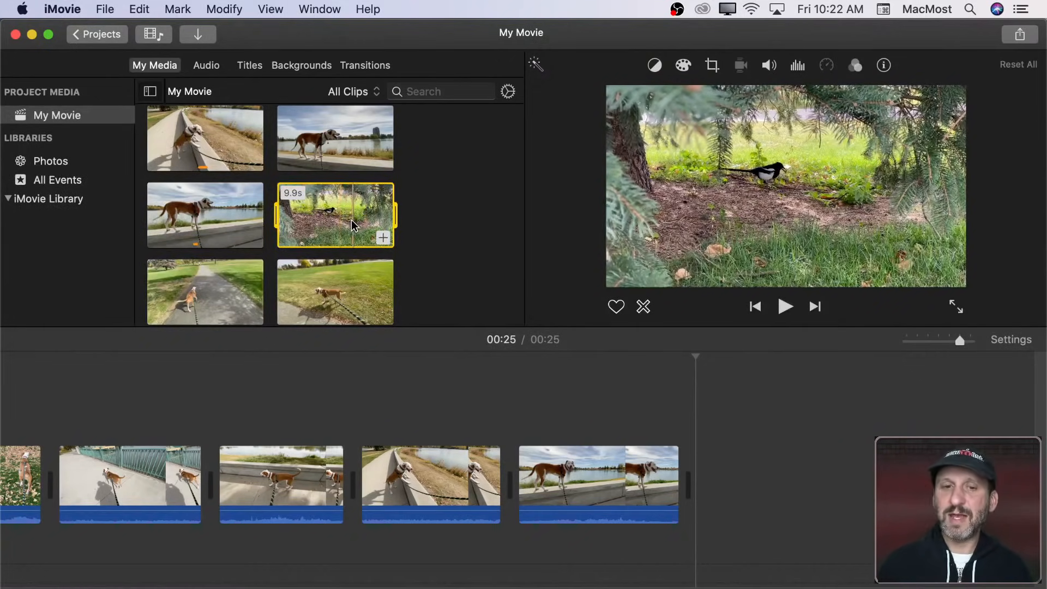
scroll(339, 250, down, 5)
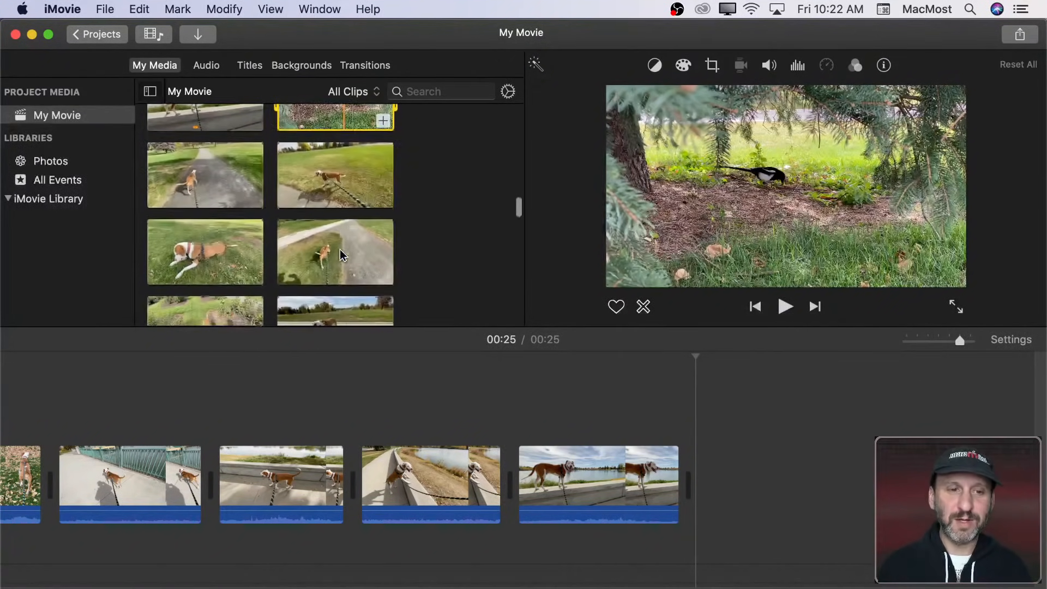
scroll(339, 250, up, 3)
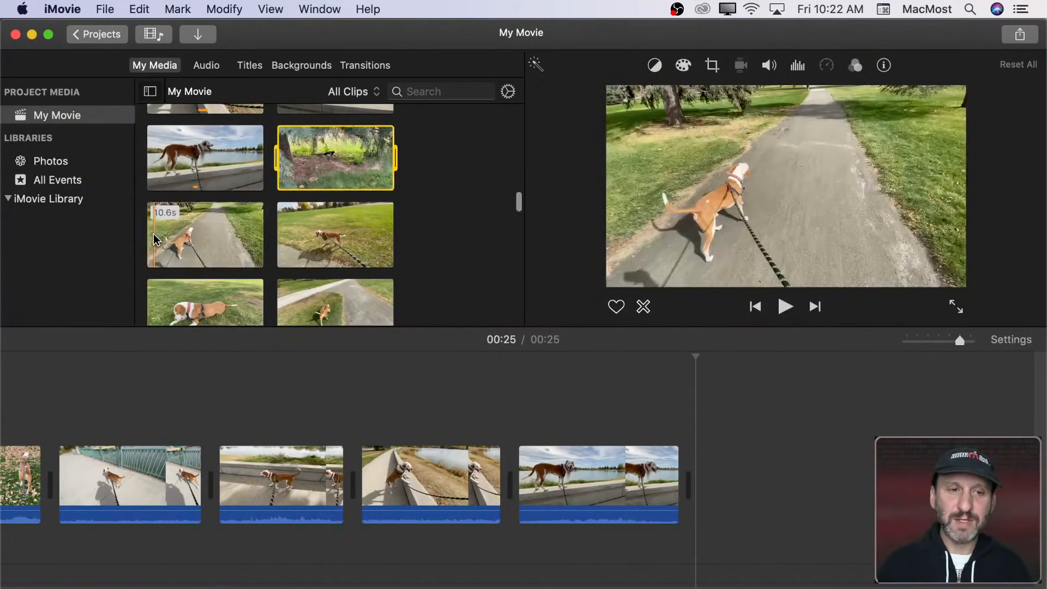
click(153, 233)
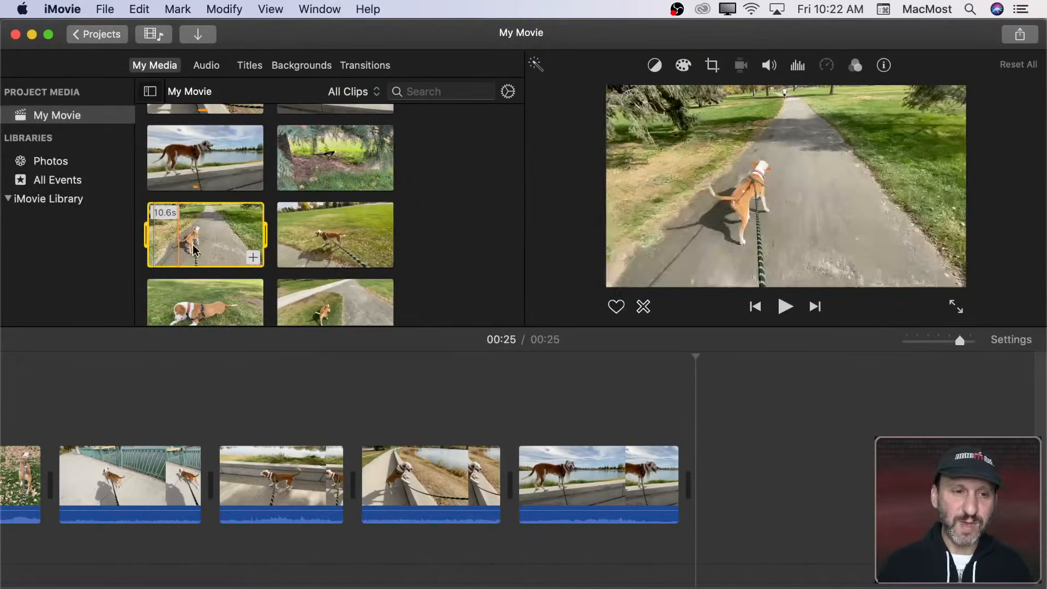
drag(179, 254, 767, 461)
scroll(767, 460, right, 10)
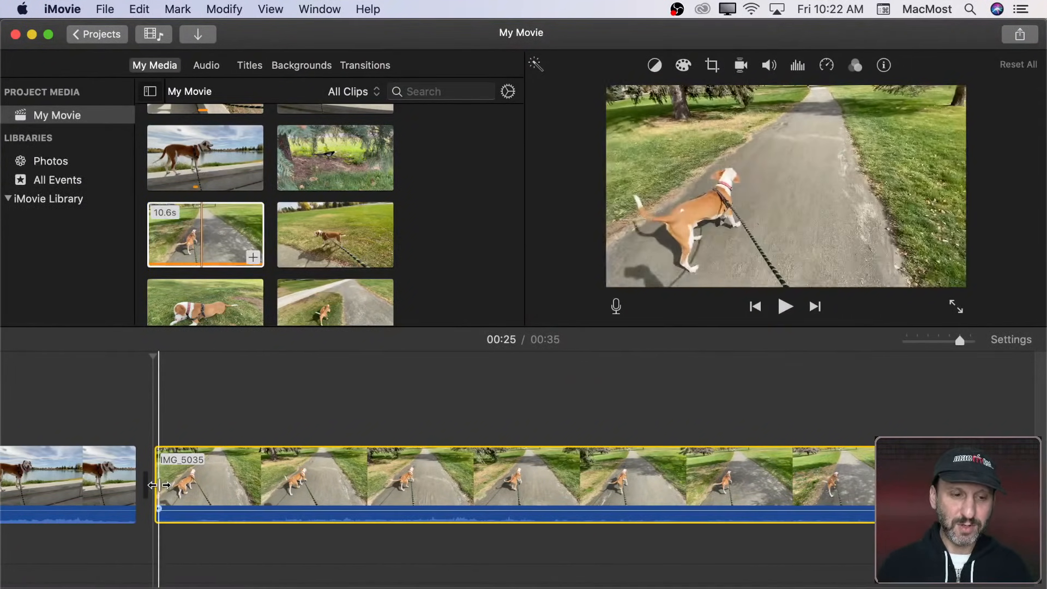
scroll(204, 472, left, 3)
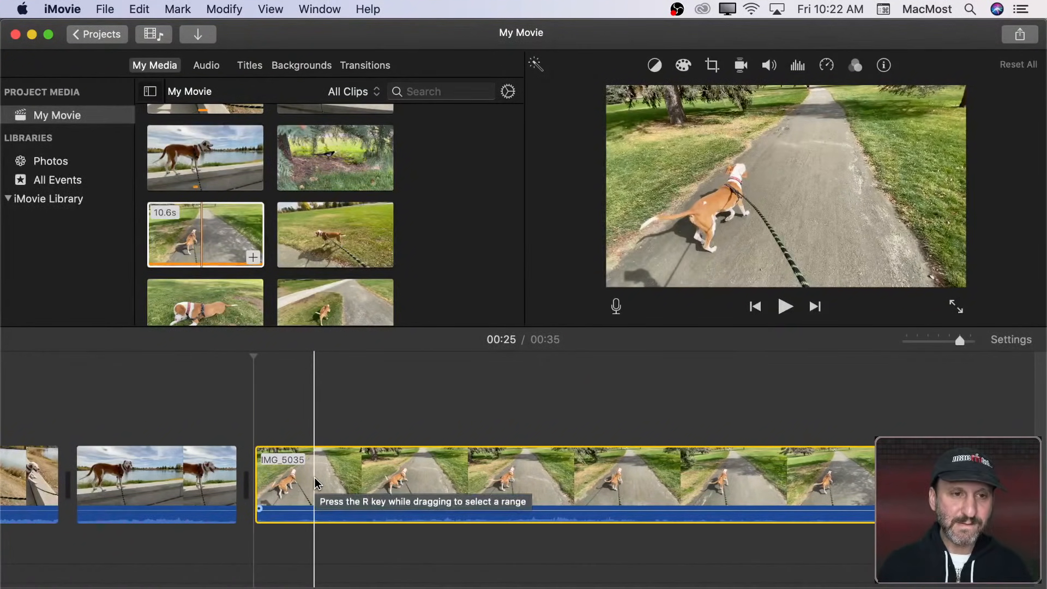
key(Delete)
Step: Extend the end of clip IMG_5033 back out to the full length of its source footage
click(205, 474)
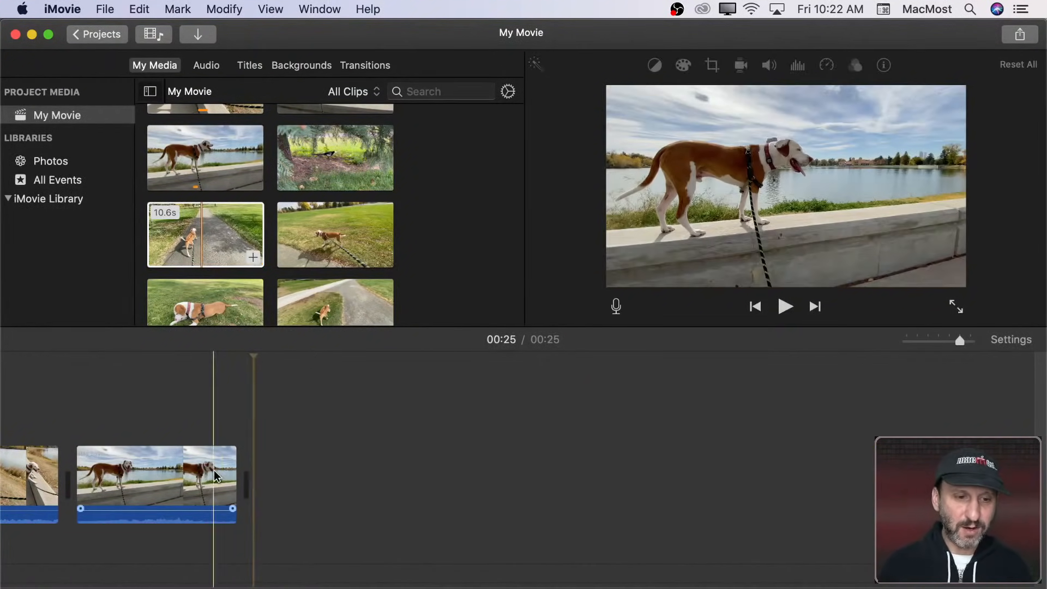
drag(238, 473, 966, 455)
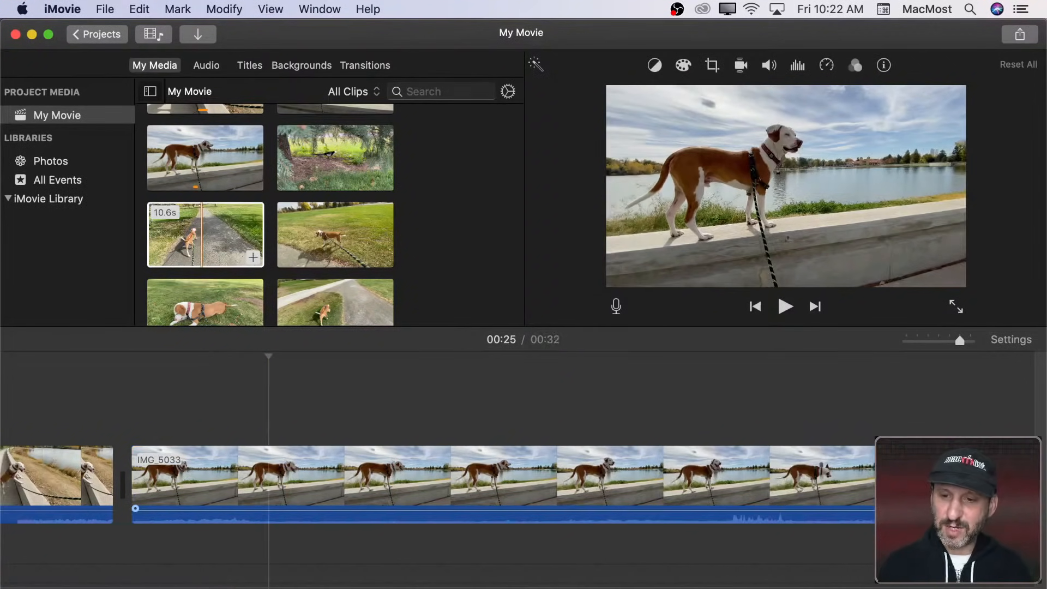
scroll(624, 468, right, 10)
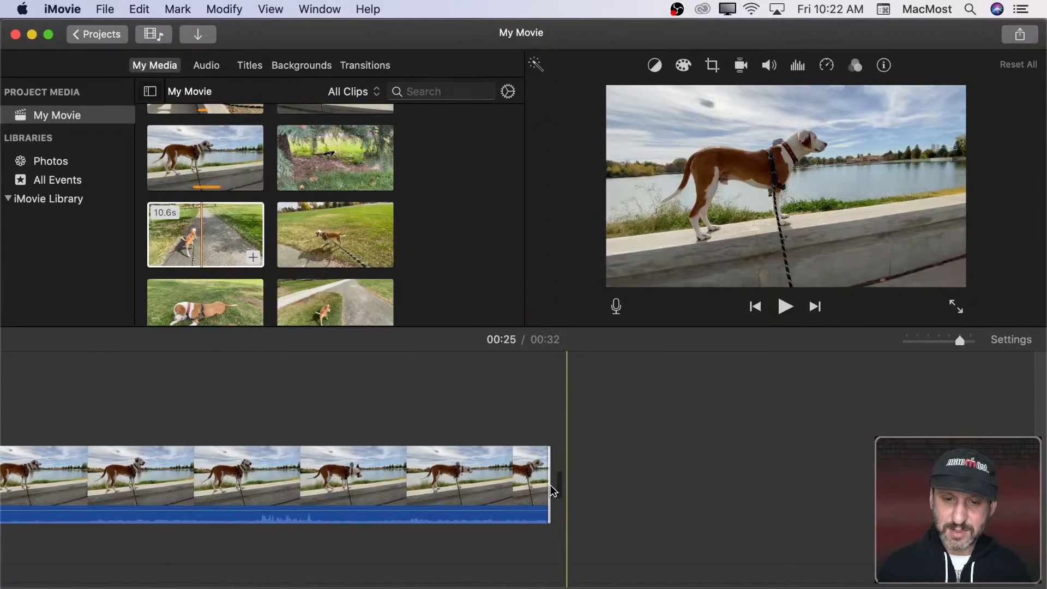
click(550, 488)
drag(551, 476, 954, 473)
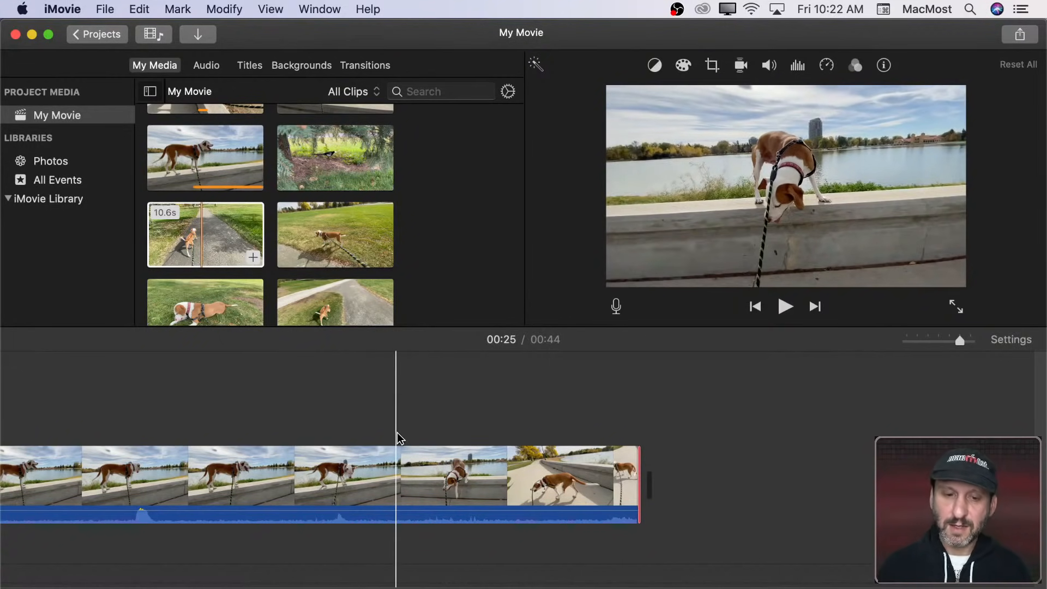
Step: Split IMG_5033 just before the dog jumps off the wall and again near 00:24, then delete the middle section
click(390, 468)
key(super+b)
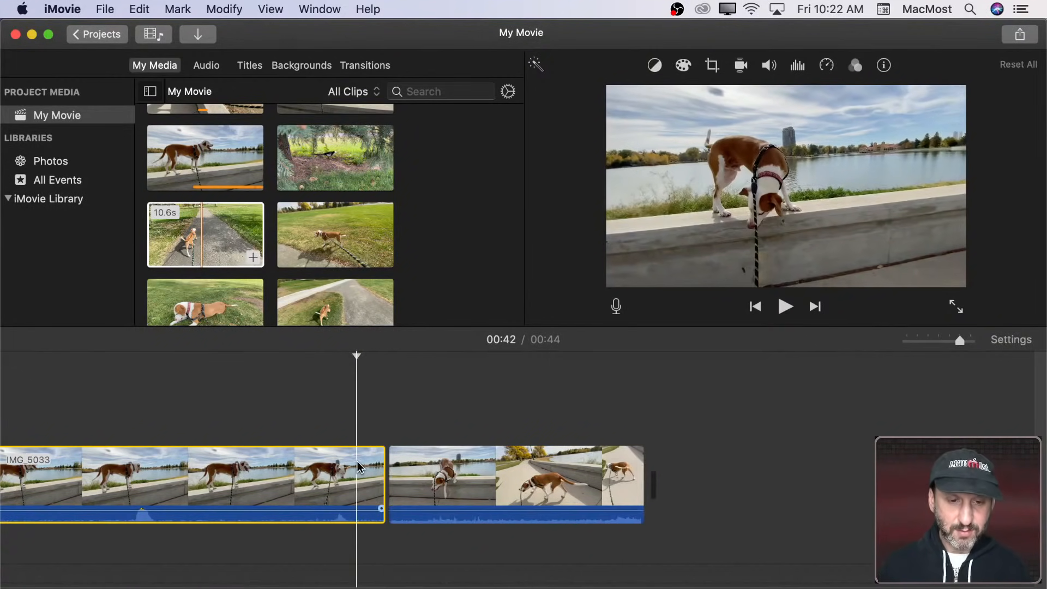
key(super+equal)
scroll(357, 461, left, 5)
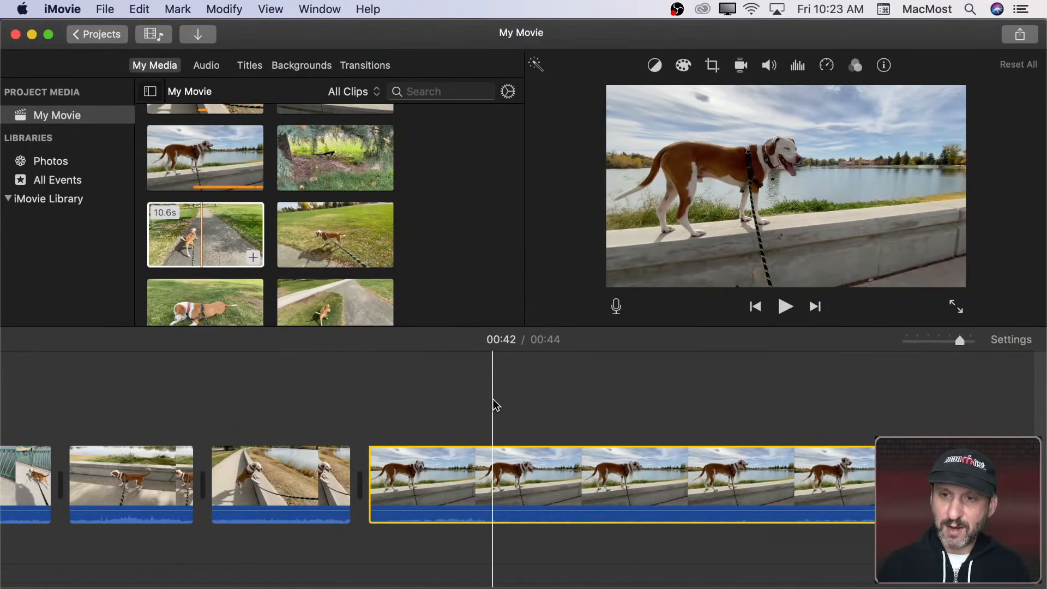
click(489, 479)
key(super+b)
click(532, 476)
key(Delete)
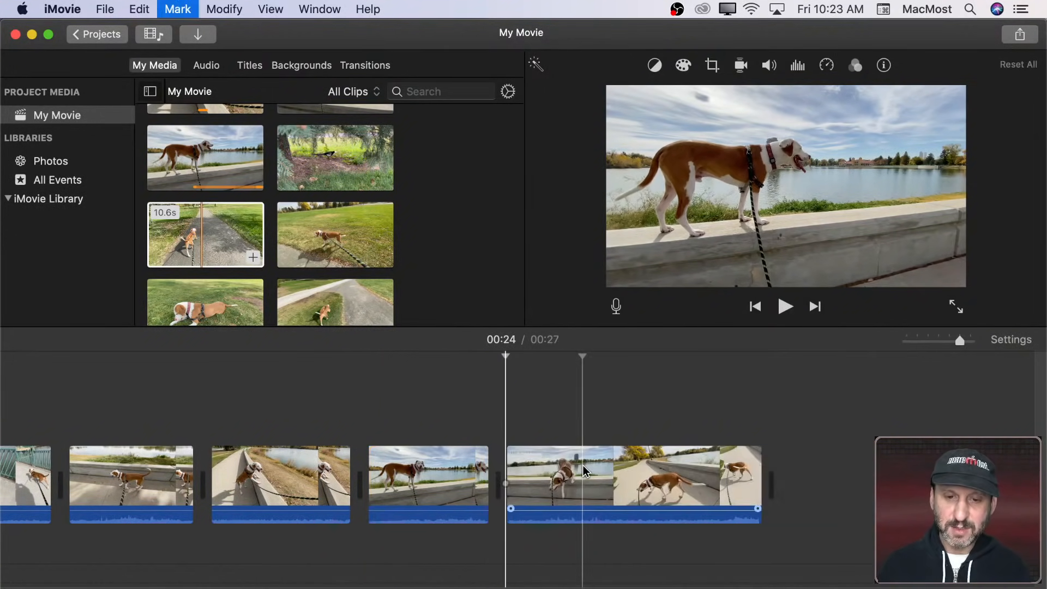
Step: Play through the jump, split the jumping clip at 00:26 once the dog is down, and delete the remainder
key(space)
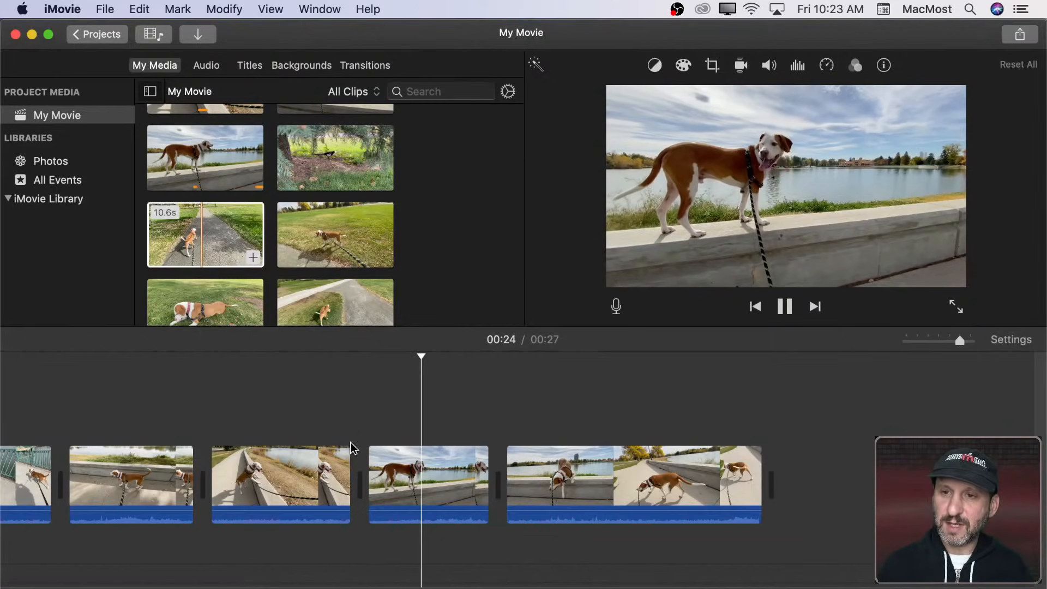
key(space)
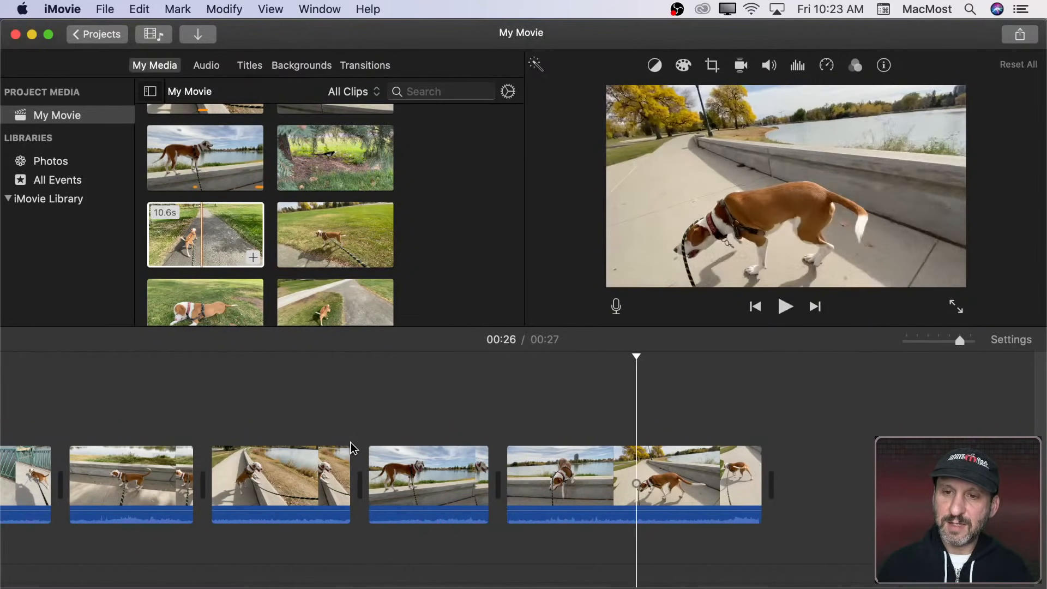
click(639, 488)
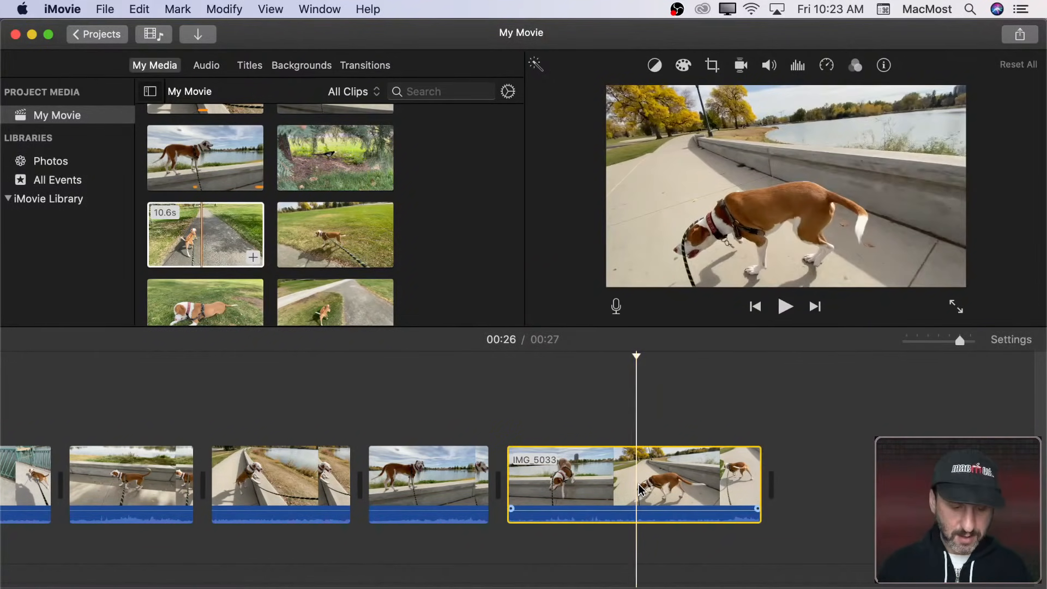
key(super+b)
click(693, 478)
key(Delete)
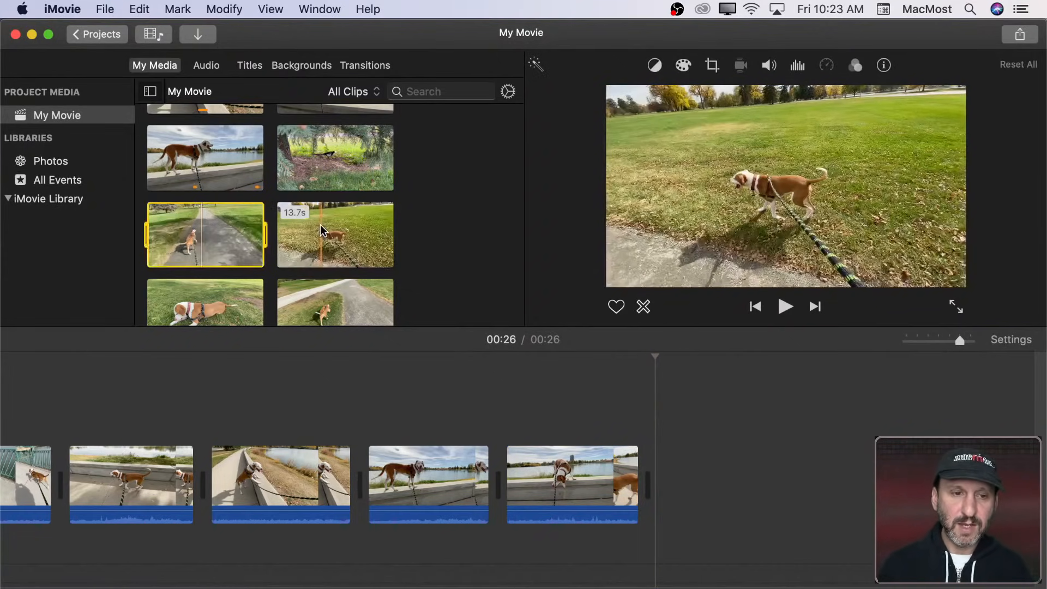
Step: Add the 10.6 s path clip IMG_5035 at the end of the timeline and trim it to a short shot ending at 00:27
drag(201, 223, 679, 451)
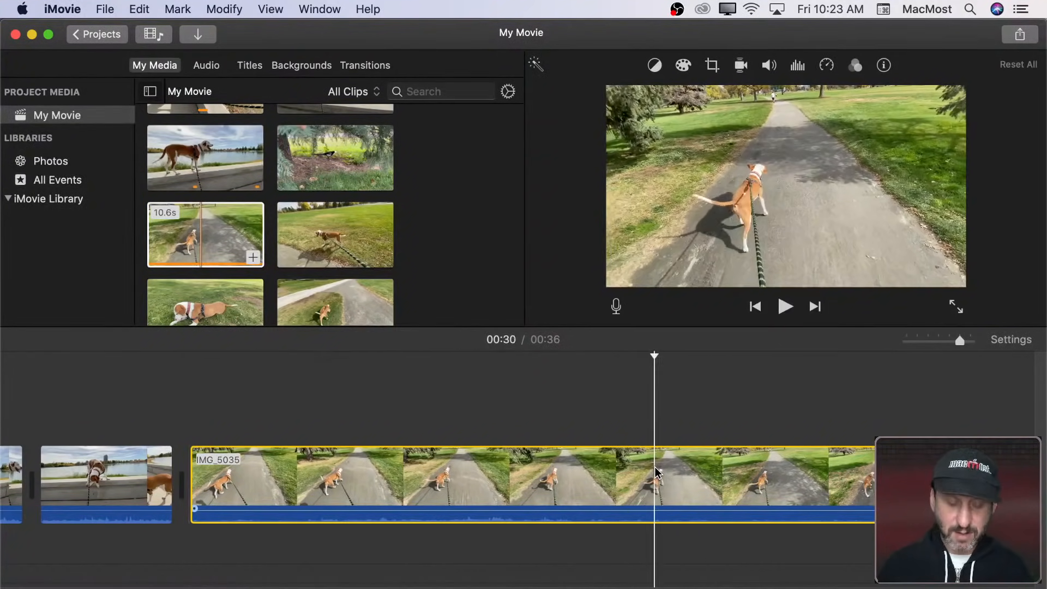
key(alt+slash)
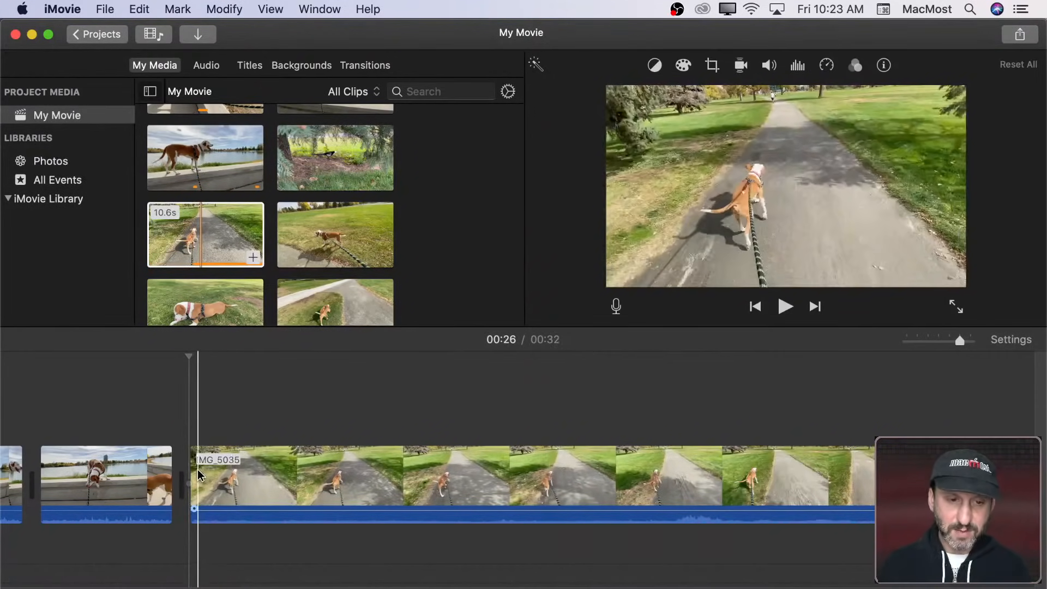
click(316, 474)
key(super+b)
click(395, 464)
key(Delete)
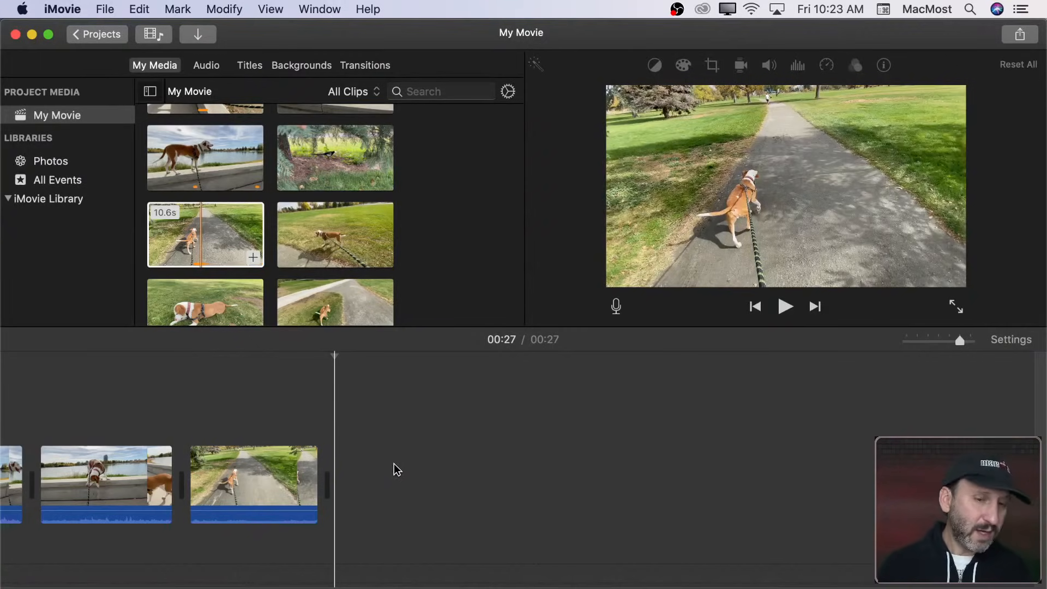
Step: Set the speed of the IMG_5033 jumping clip to Slow at 10% and play back the slowed jump
scroll(303, 461, left, 5)
click(253, 467)
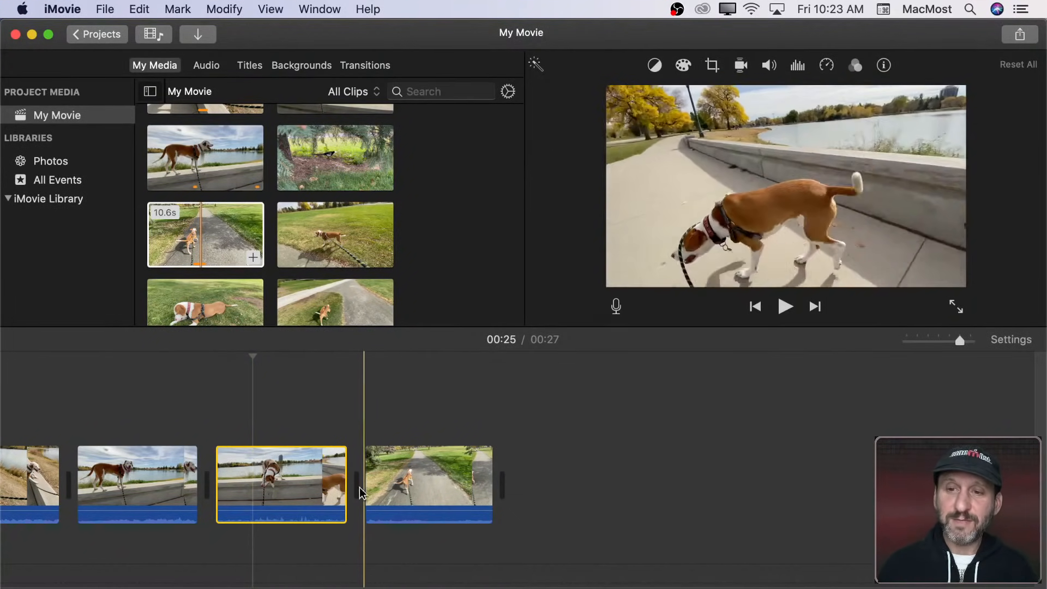
key(space)
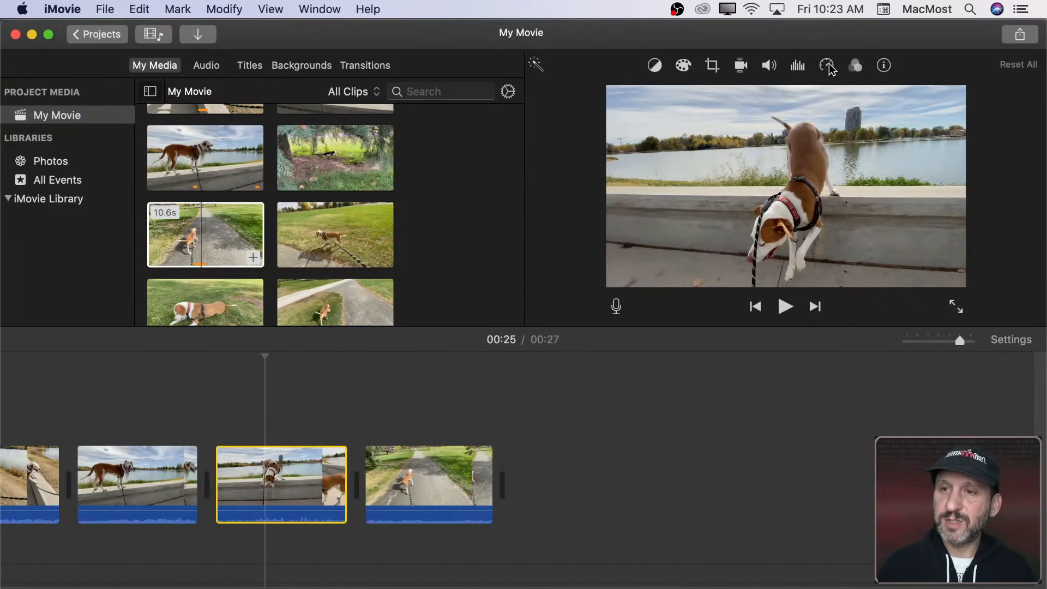
click(827, 65)
click(662, 95)
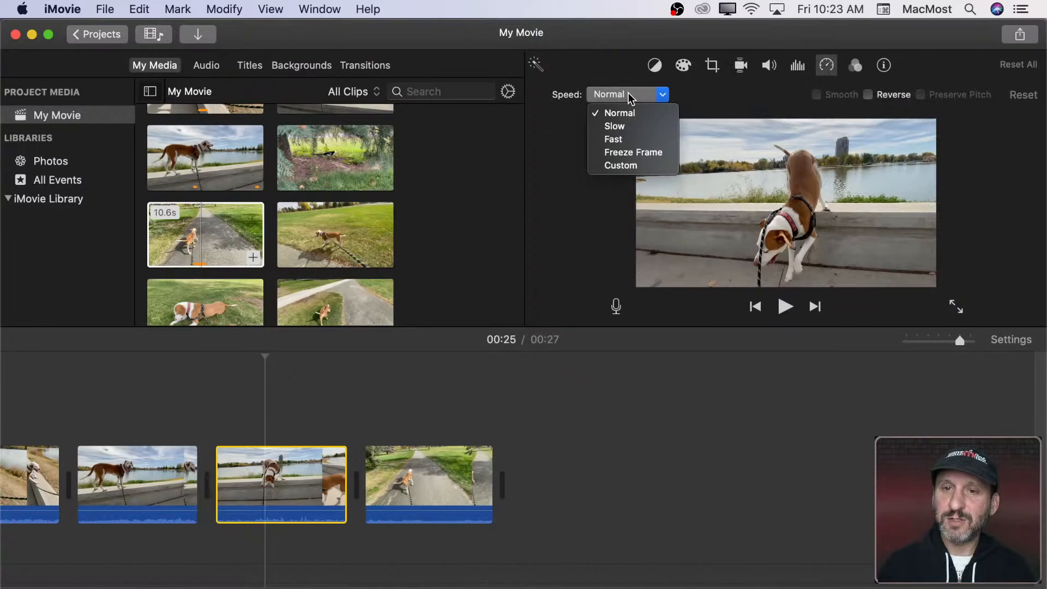
click(627, 126)
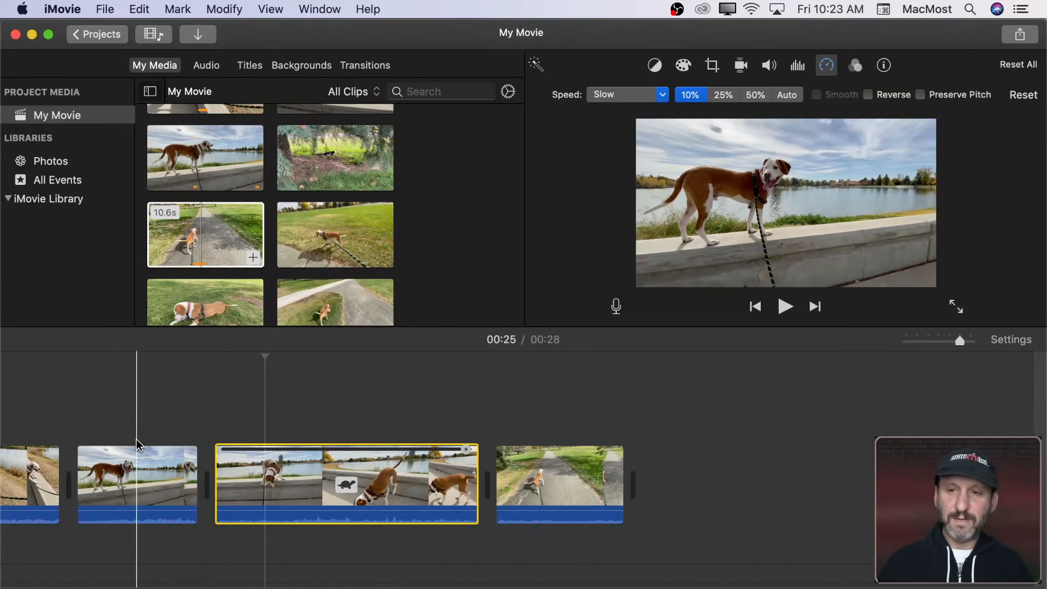
key(space)
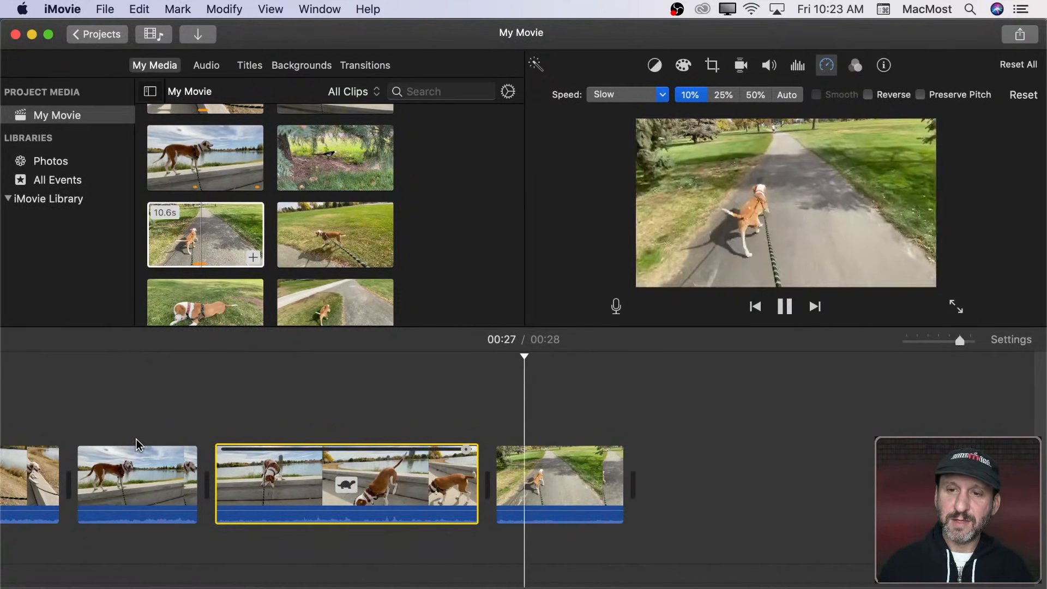
key(space)
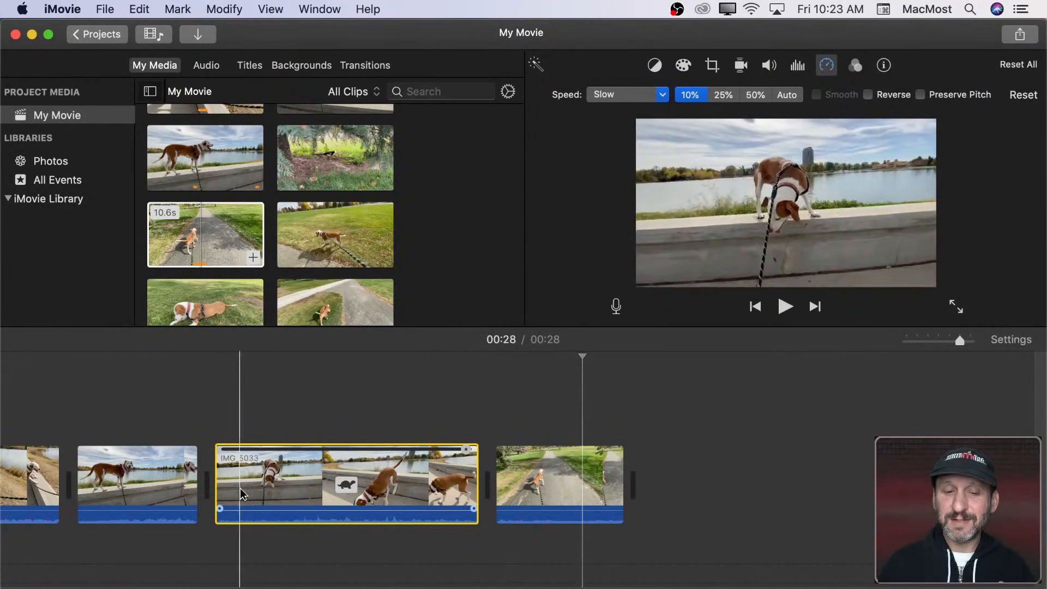
Step: Undo the slow-motion change on the jumping clip and play the jump back at normal speed
click(259, 499)
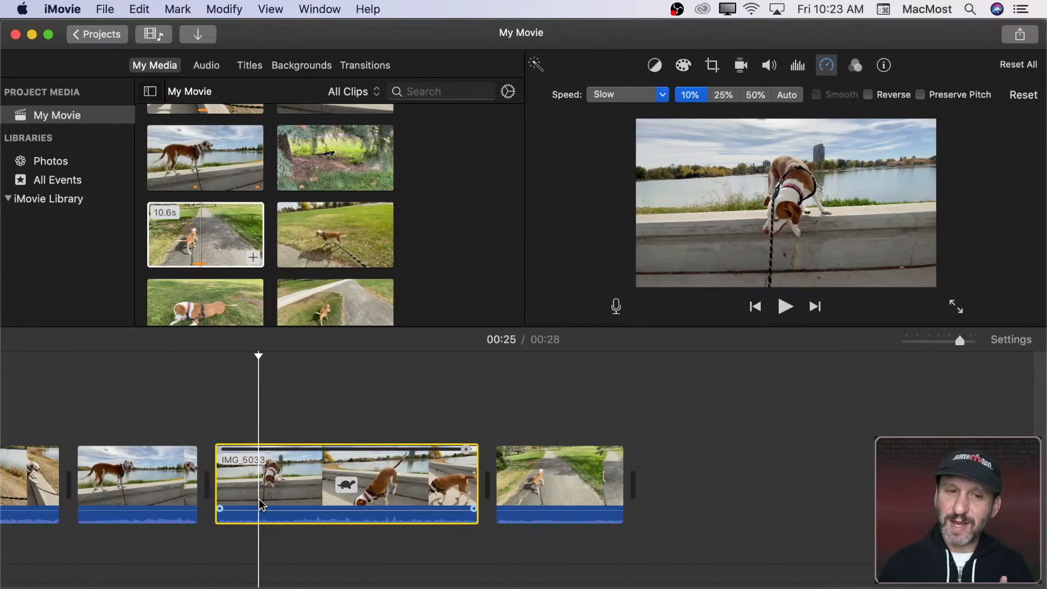
key(super+z)
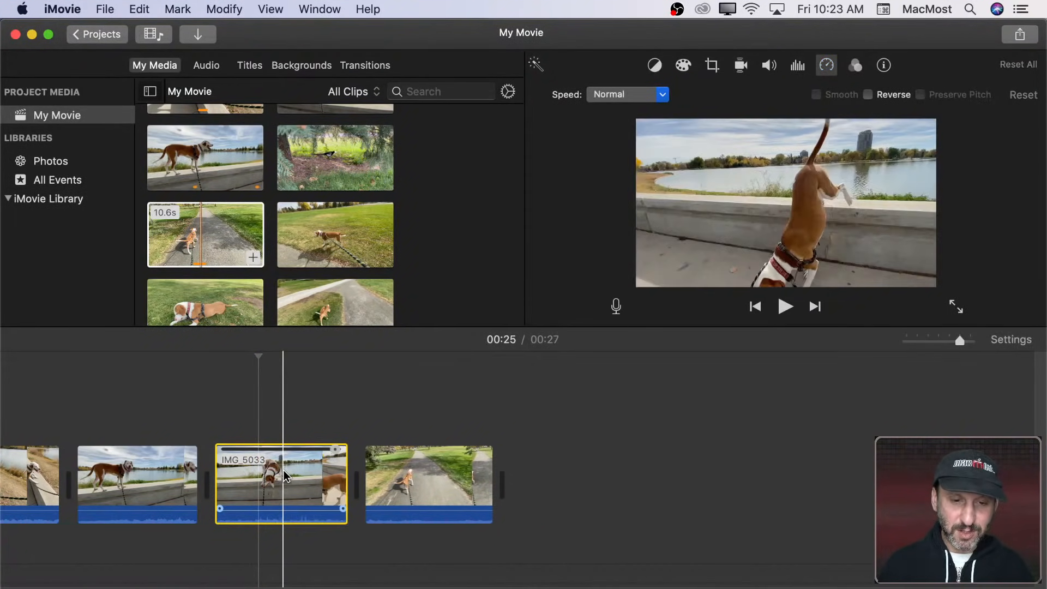
key(space)
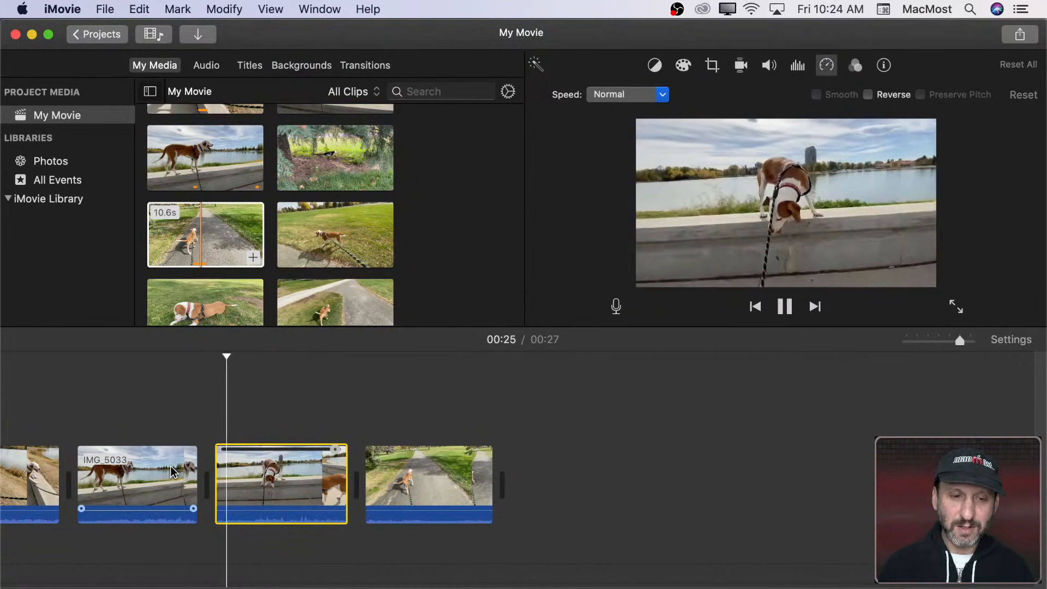
key(space)
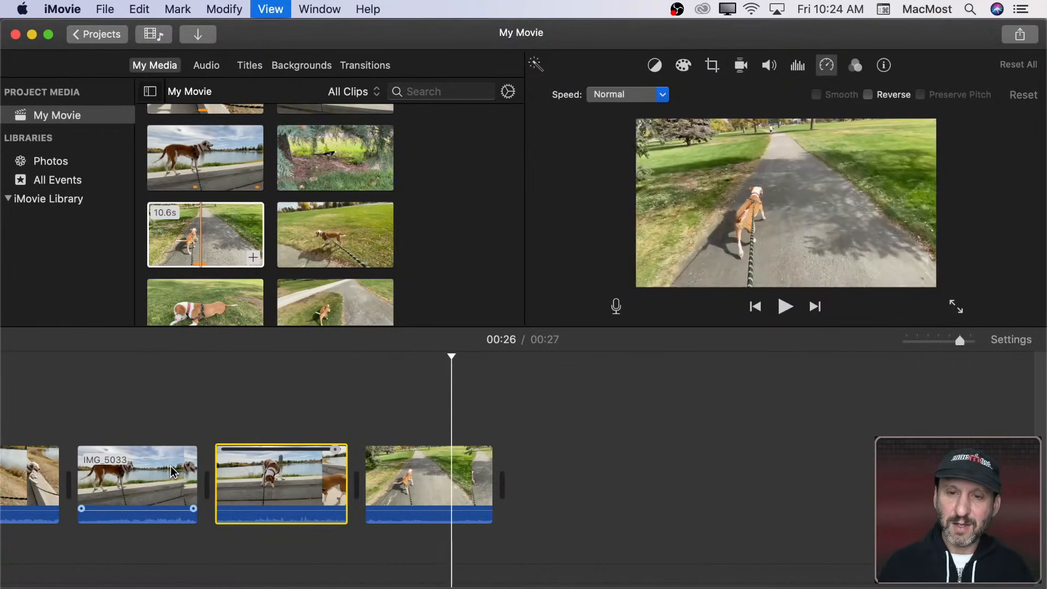
Step: Add the 25.0 s clip of the dog lying on the grass to the end of the timeline
scroll(248, 286, down, 3)
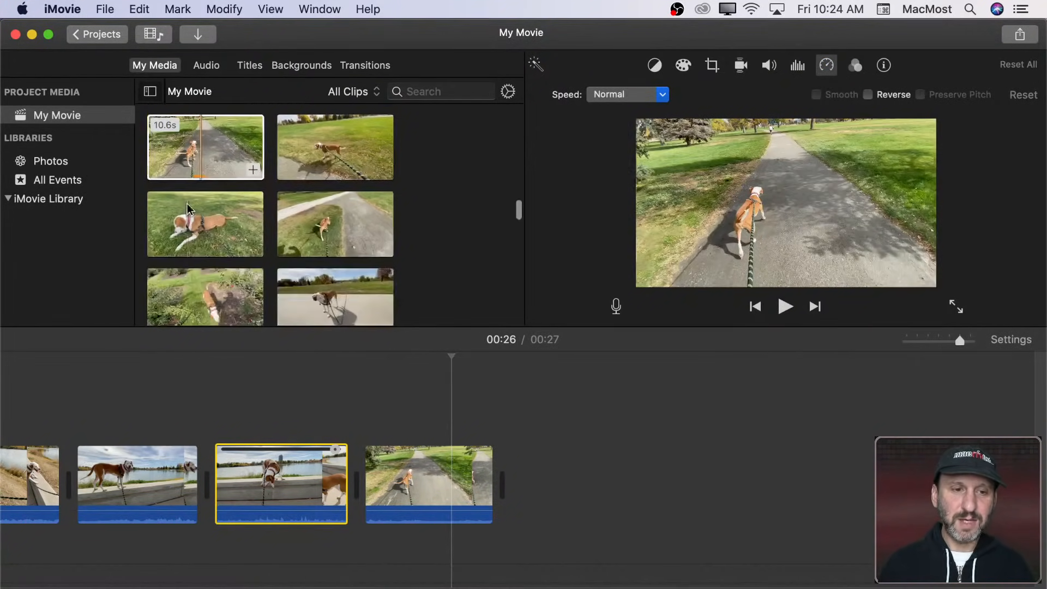
click(169, 215)
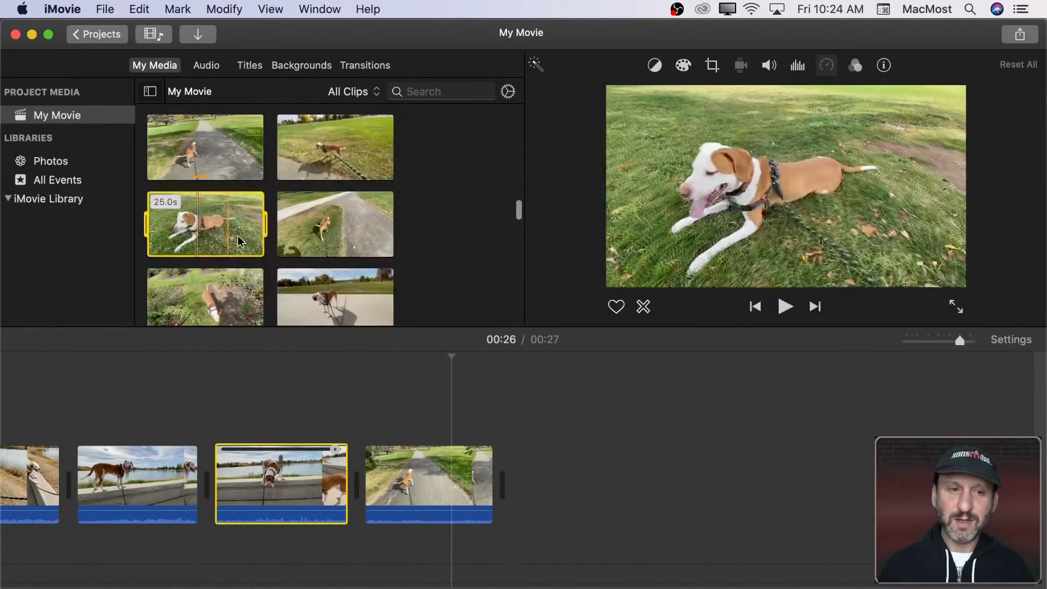
drag(199, 228, 518, 444)
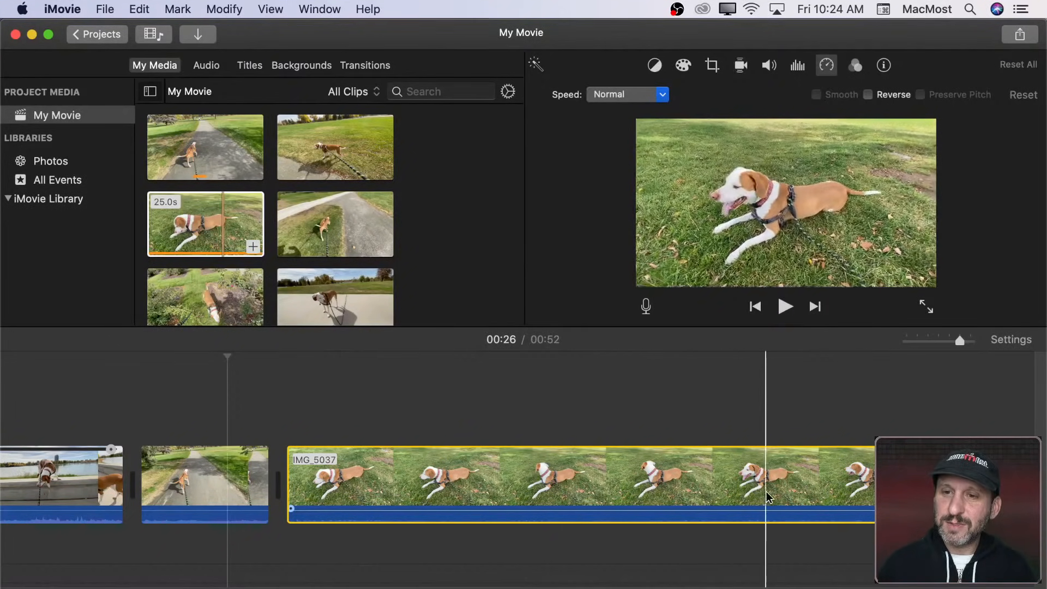
Step: Split IMG_5037 at 00:31 and delete the part before it, then split at 00:28 and delete the remainder
scroll(766, 496, right, 5)
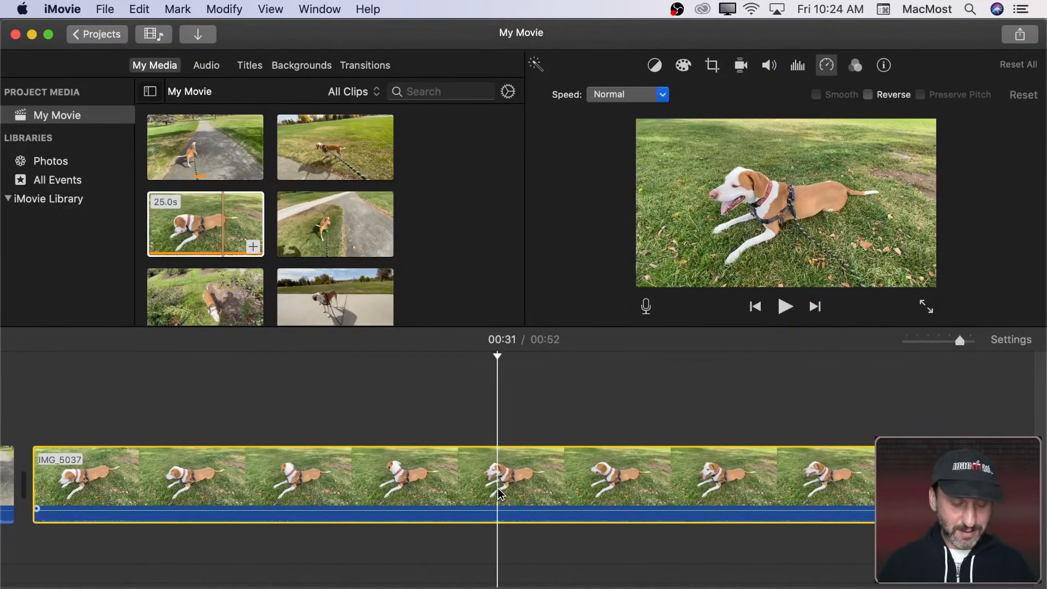
key(super+b)
click(438, 487)
key(Delete)
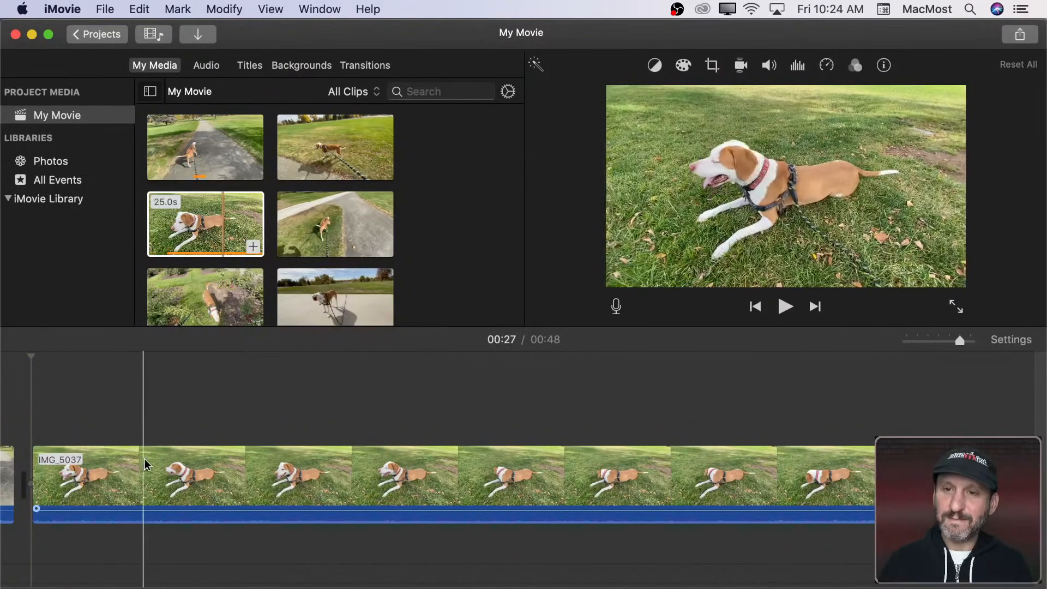
key(super+b)
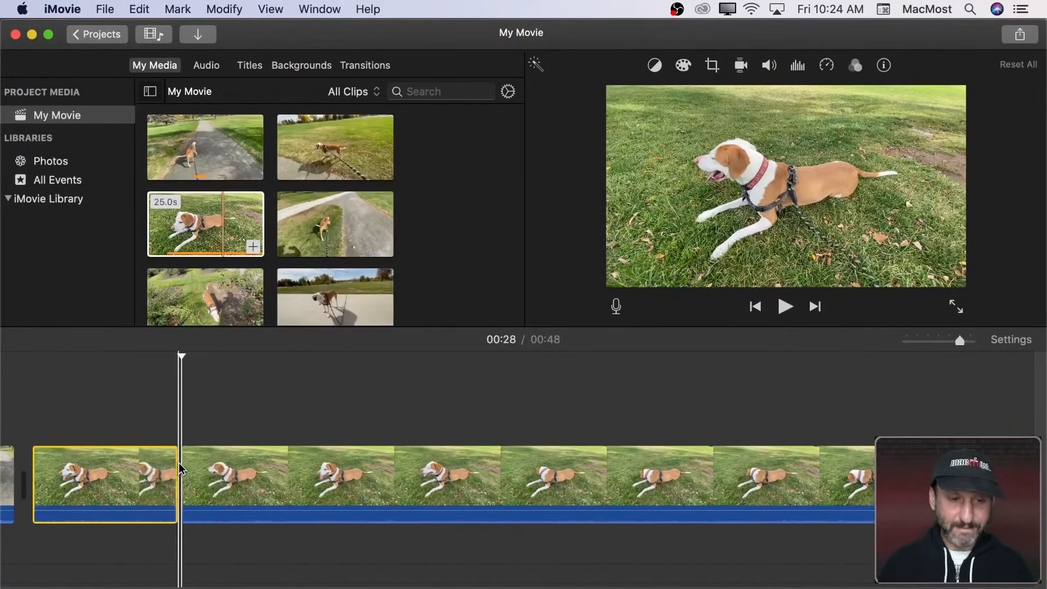
key(Delete)
Step: Browse the remaining dog clips and add the 16.2 s stairs clip to the end of the timeline
click(324, 231)
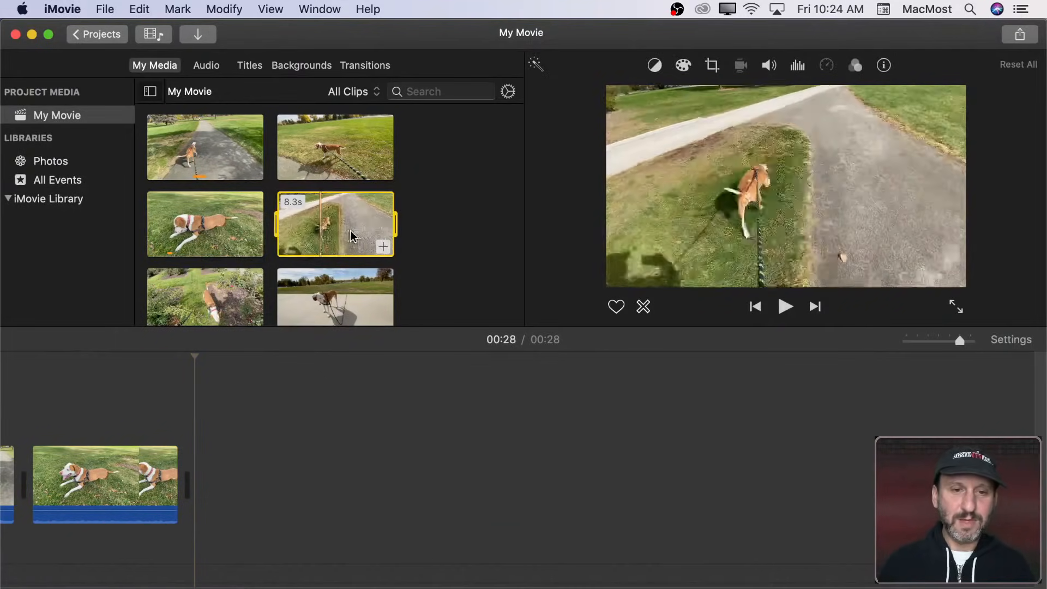
scroll(382, 235, down, 2)
scroll(384, 239, down, 2)
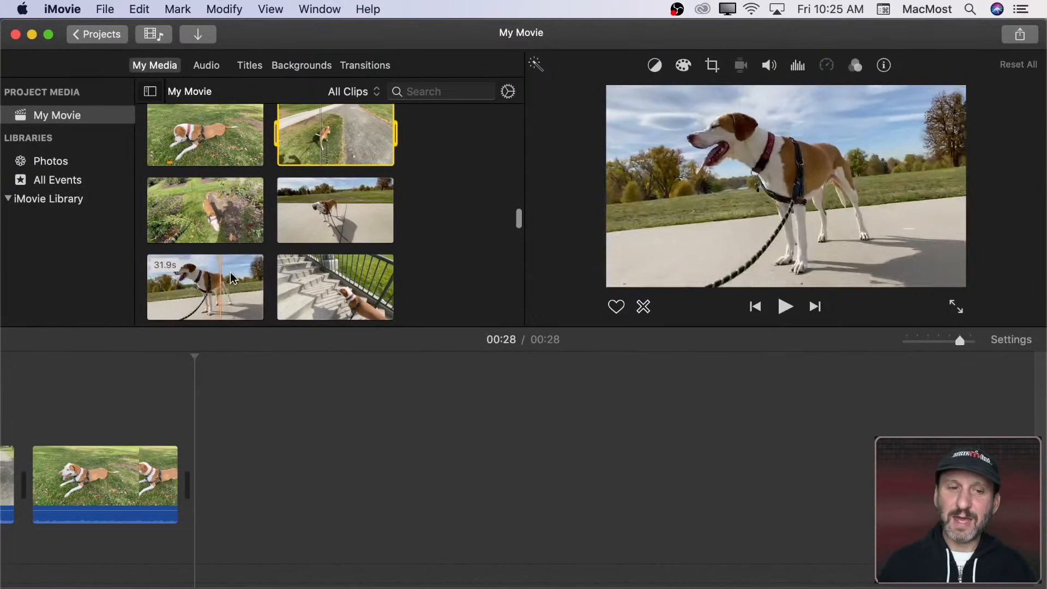
scroll(287, 262, down, 3)
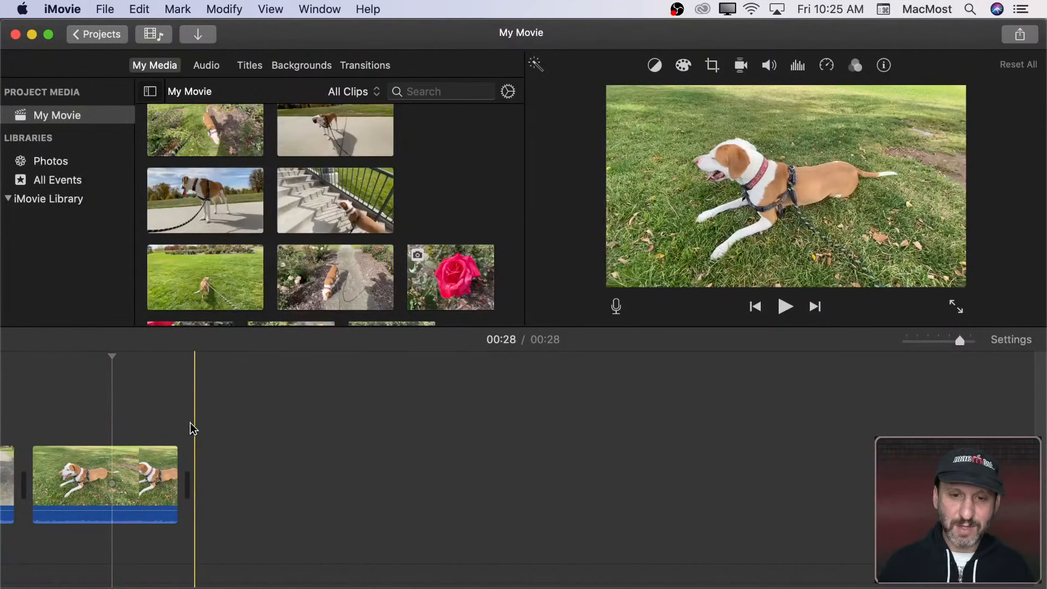
click(300, 189)
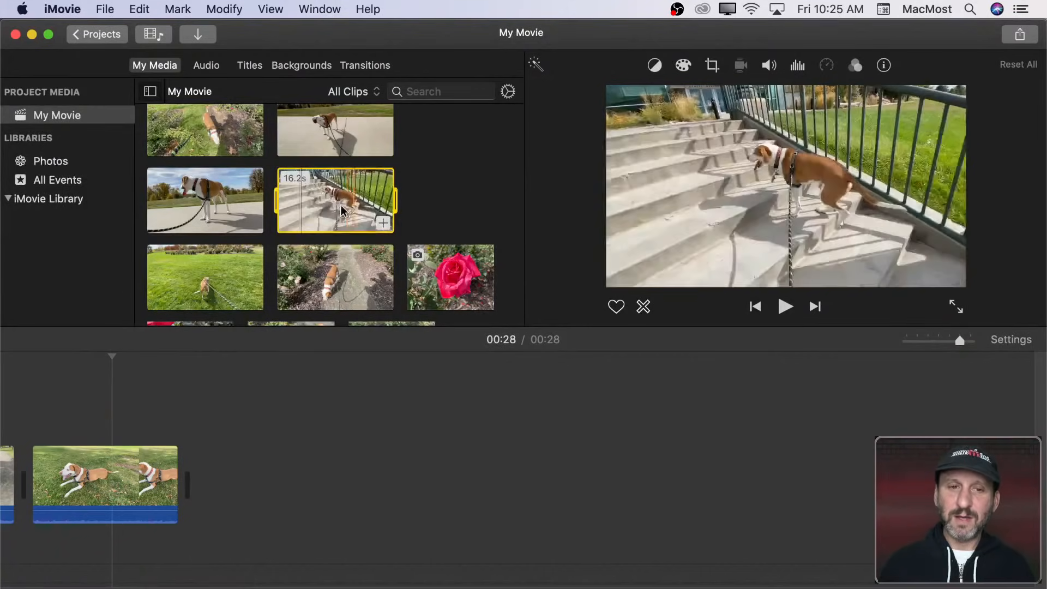
drag(307, 220, 211, 453)
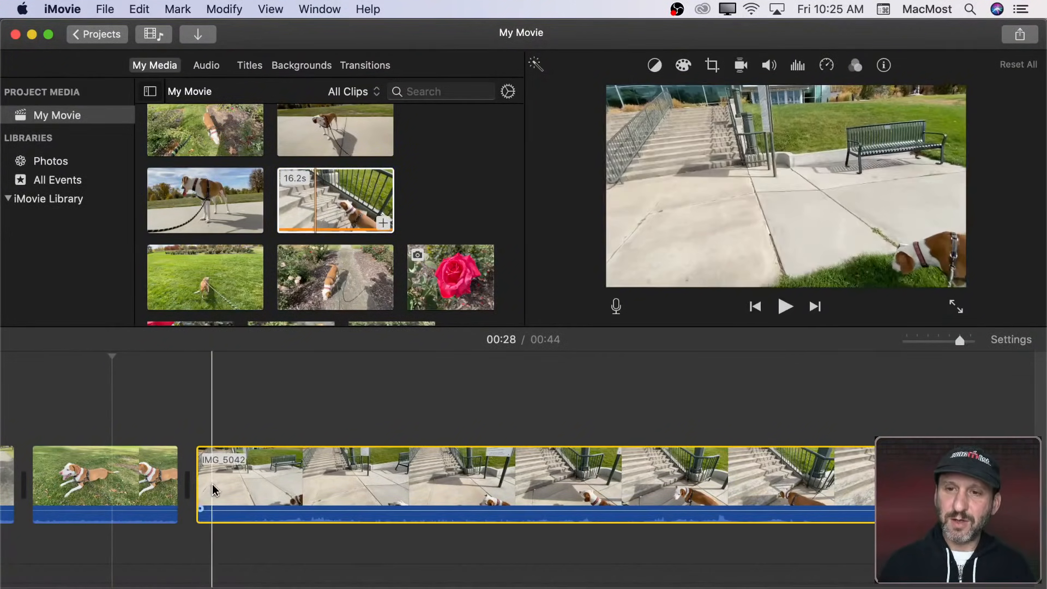
Step: Trim the start of IMG_5042 to the dog climbing the stairs, then split it near 00:29 and delete the rest
drag(195, 494, 796, 502)
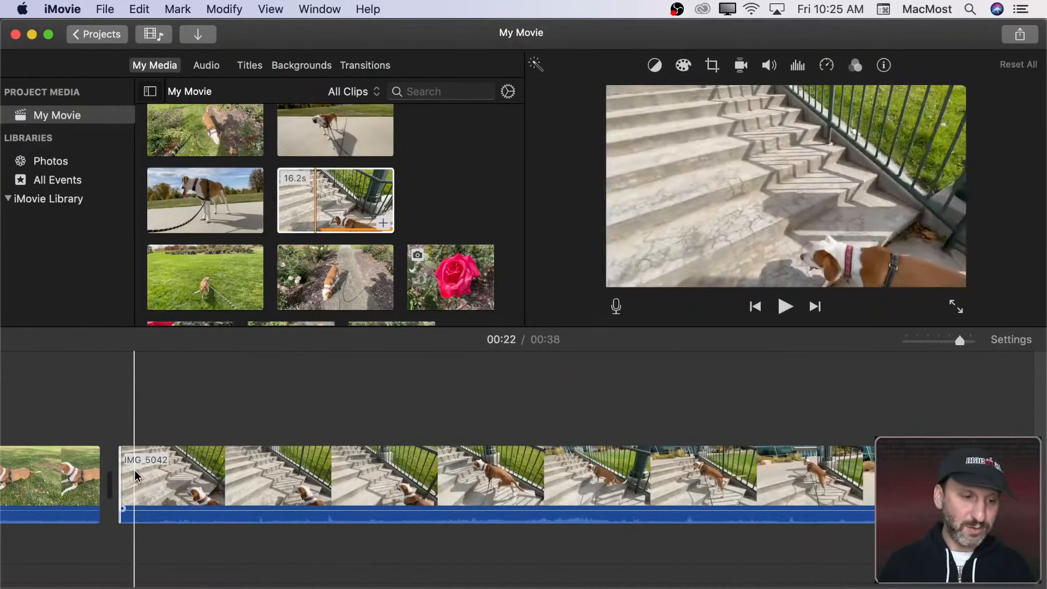
drag(120, 478, 650, 478)
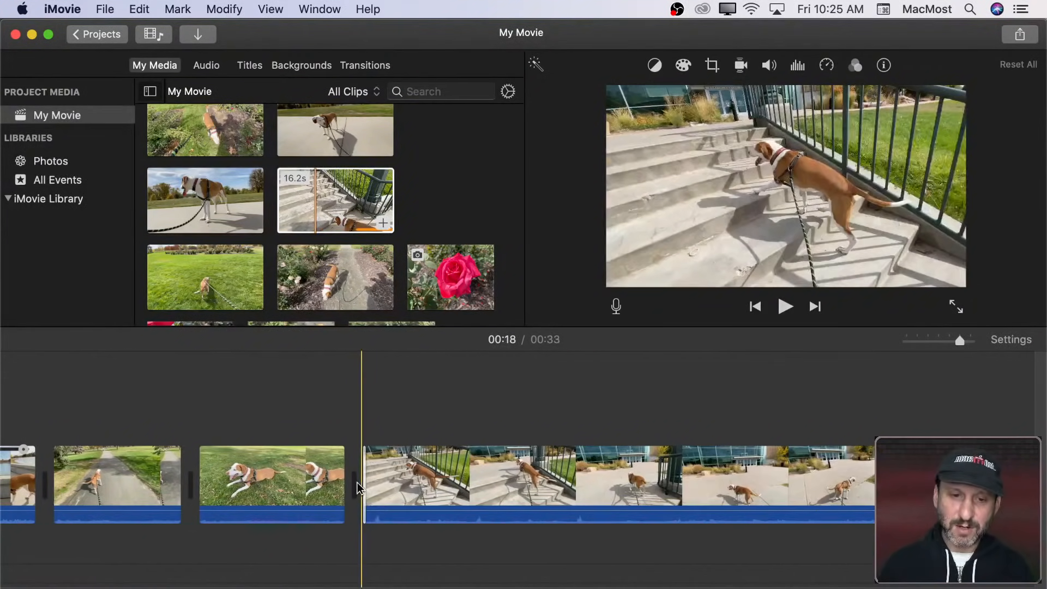
drag(367, 484, 221, 484)
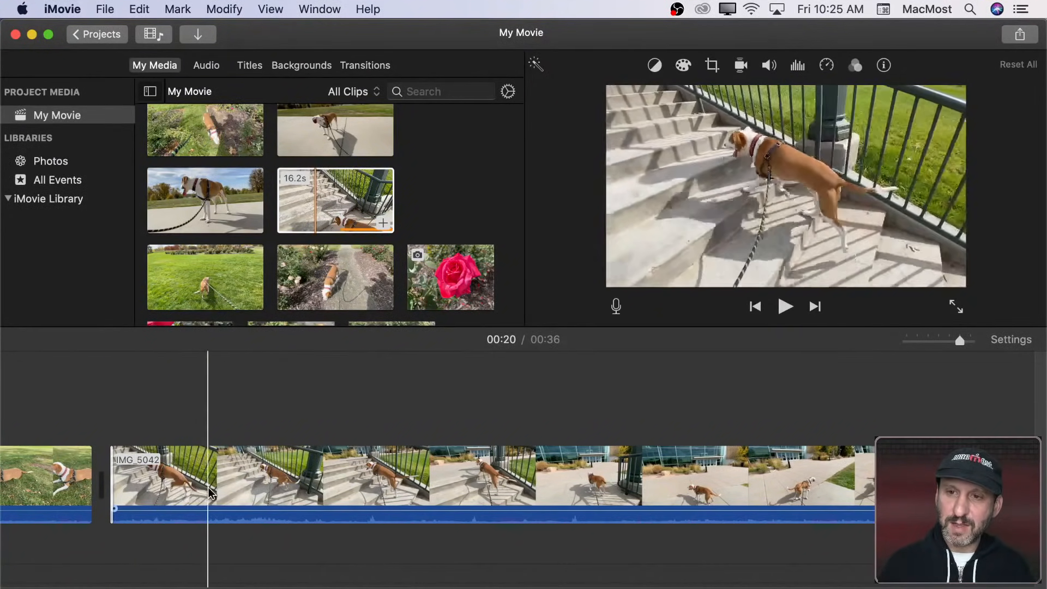
click(247, 492)
key(super+b)
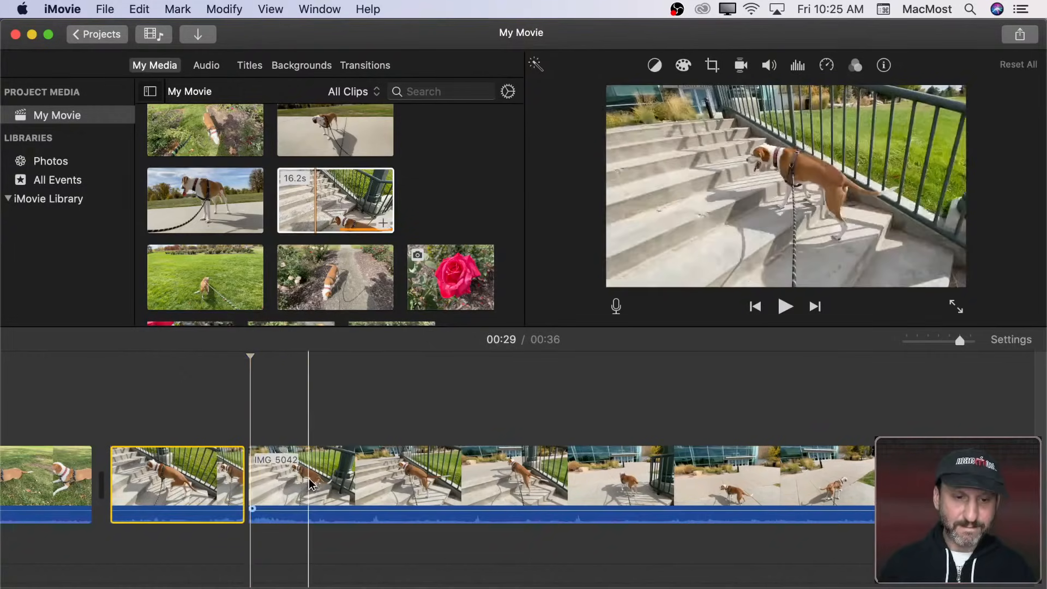
click(308, 480)
key(Delete)
Step: Add the final portion of the 14.5 s lawn clip to the timeline's end and cut it to a short middle section
click(171, 274)
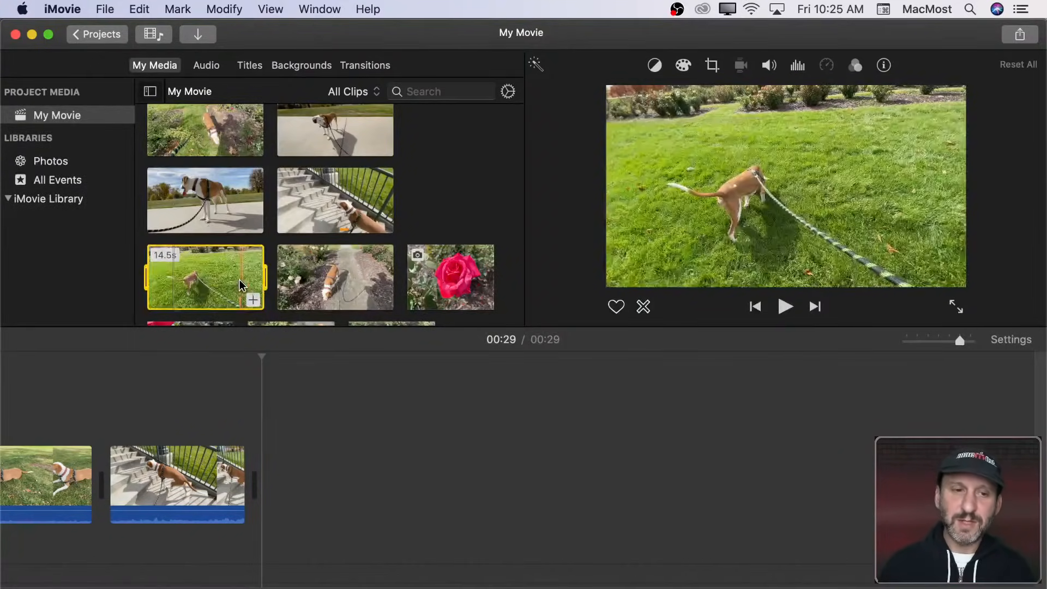
drag(144, 279, 264, 427)
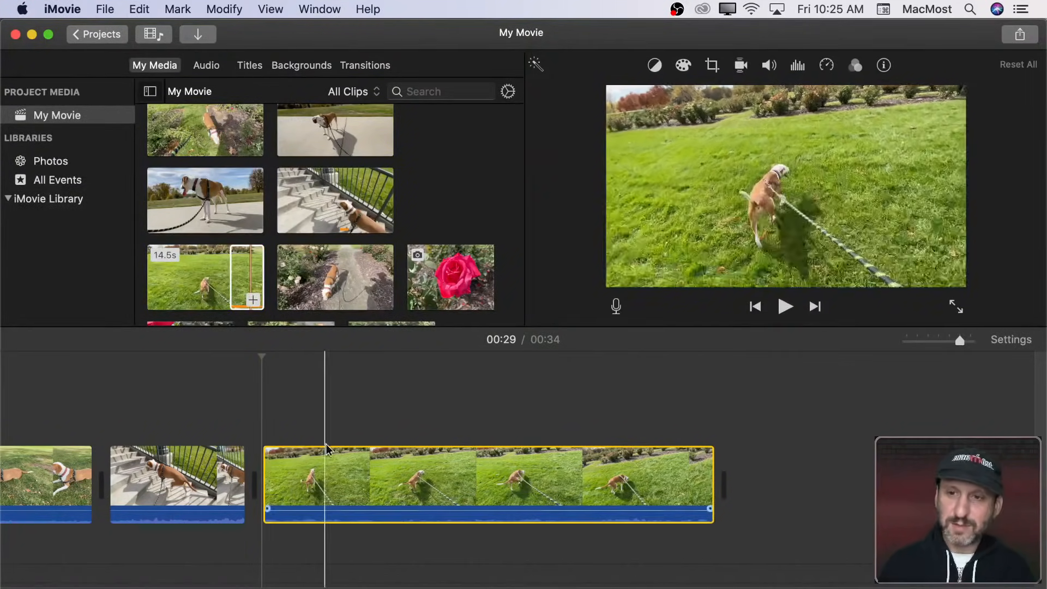
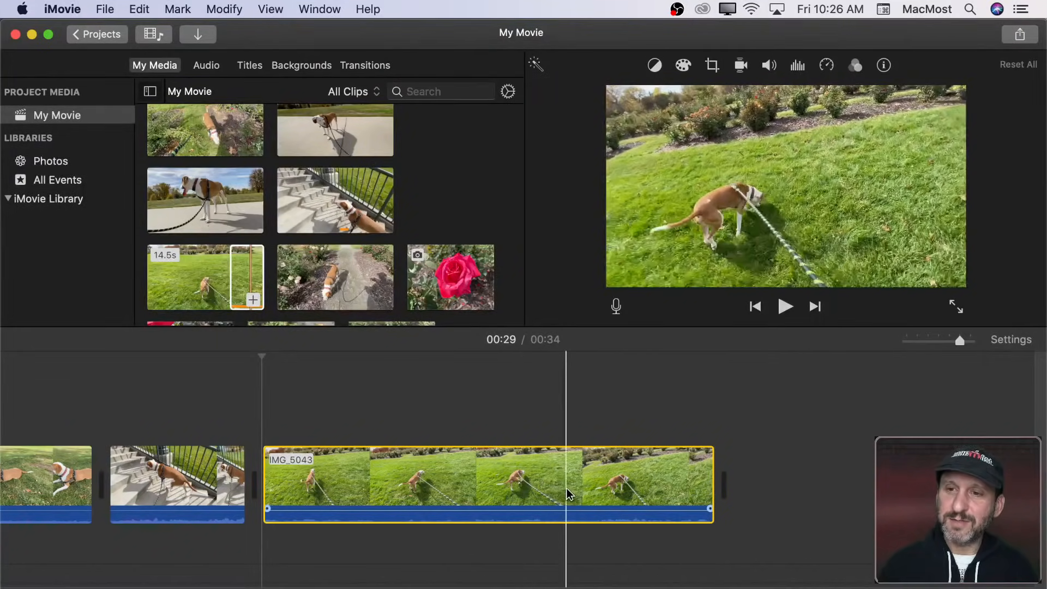
key(cmd+b)
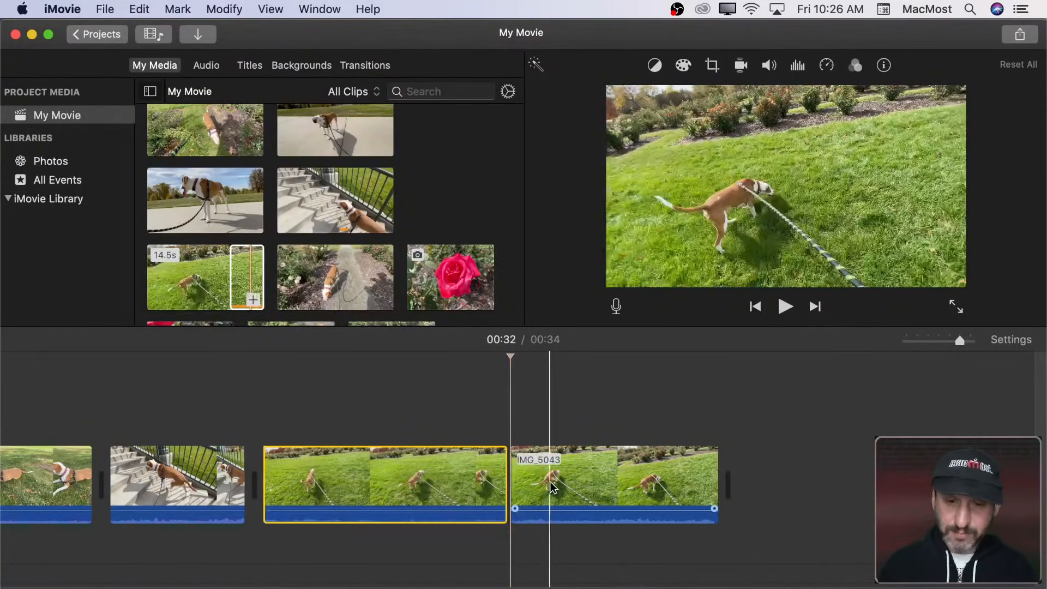
key(cmd+b)
click(427, 478)
key(Delete)
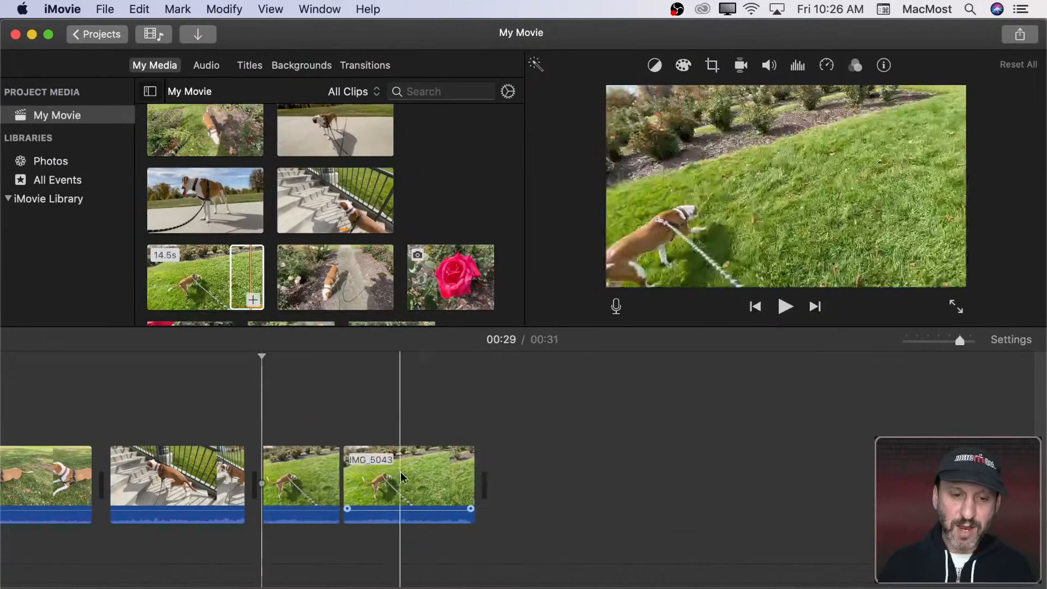
click(355, 479)
key(Delete)
Step: Add the 10.2 s rose garden path clip to the timeline's end and trim its start to the dog sniffing beside the roses
scroll(310, 264, down, 4)
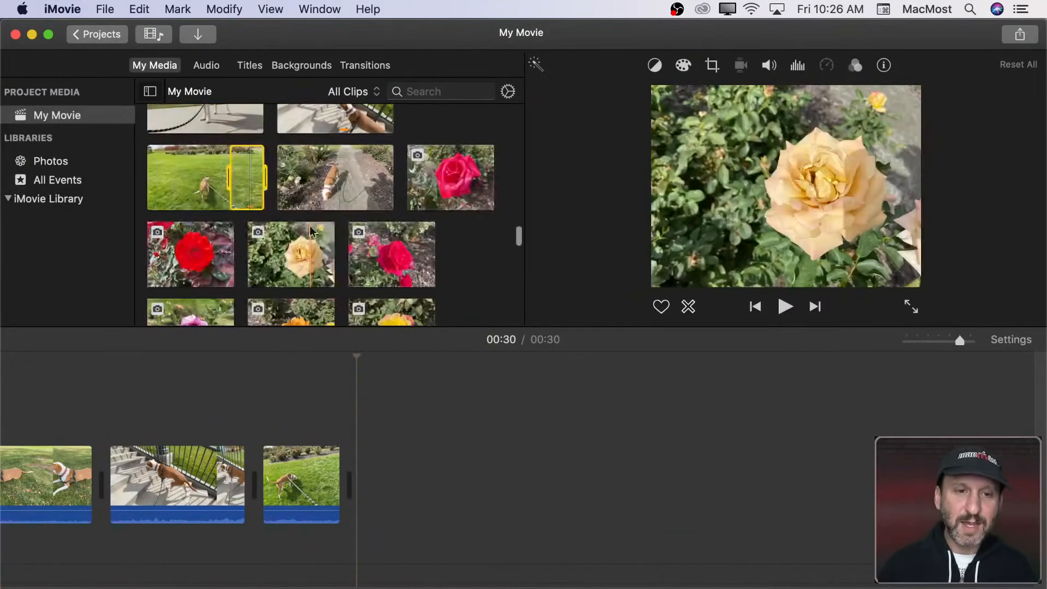
drag(299, 172, 382, 431)
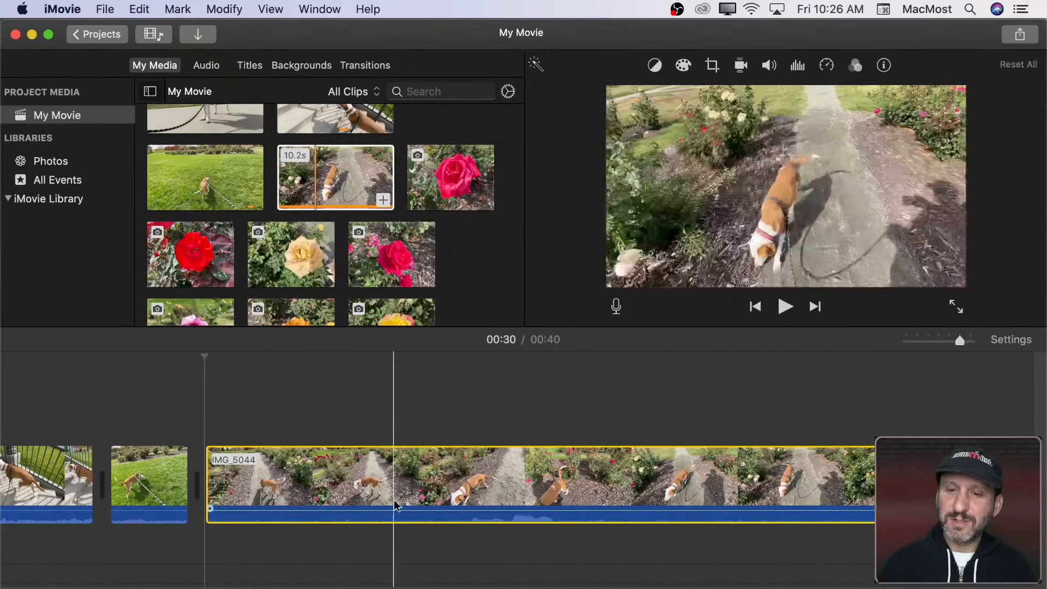
drag(210, 476, 716, 504)
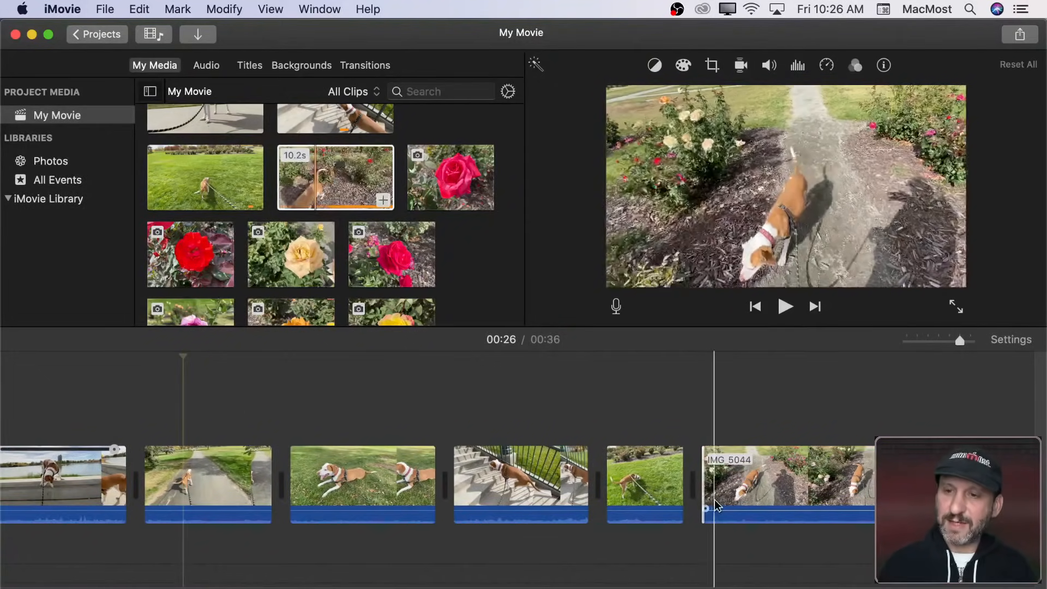
scroll(802, 506, right, 10)
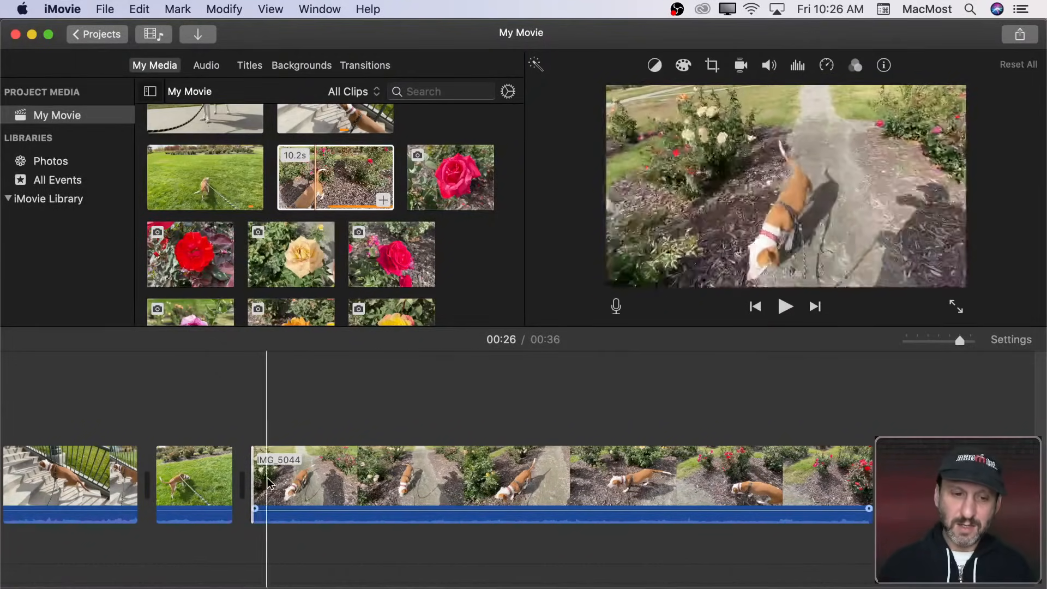
drag(267, 483, 427, 485)
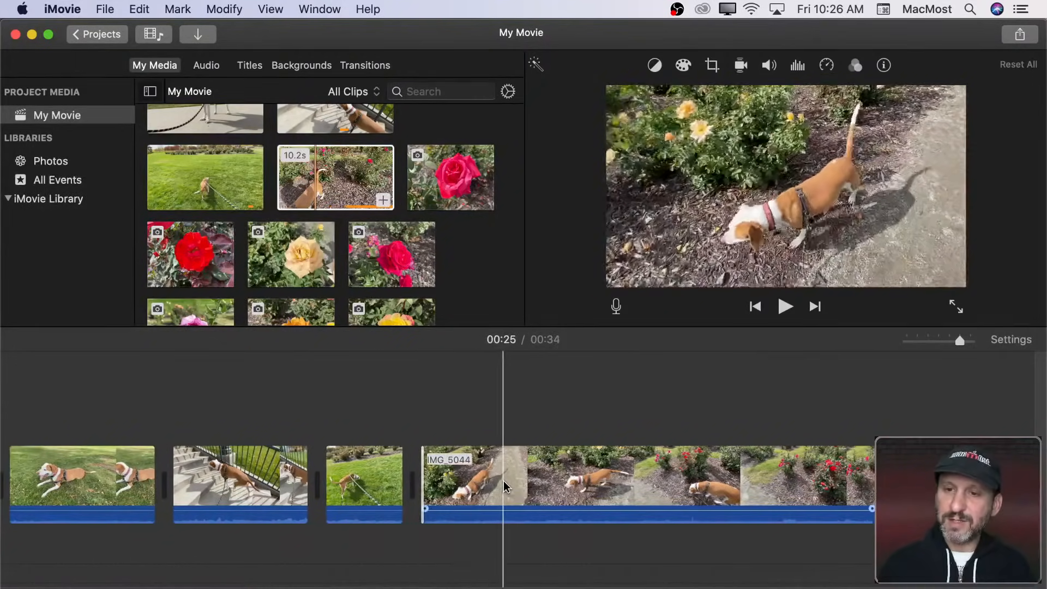
Step: Split the rose garden path clip after the dog sniffs beside the roses and delete the remainder
click(510, 485)
key(super+b)
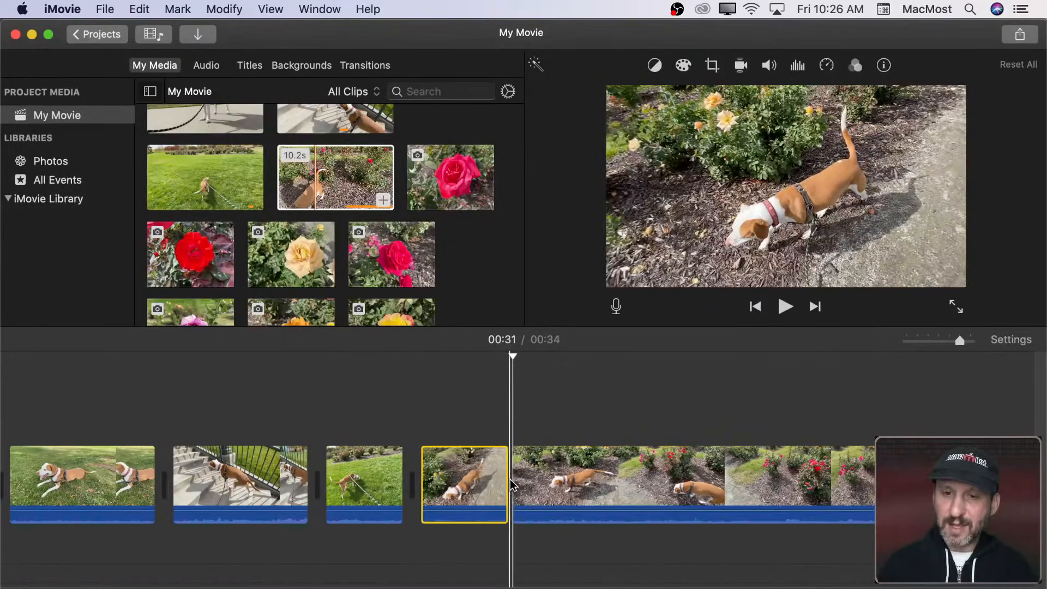
click(739, 494)
key(Delete)
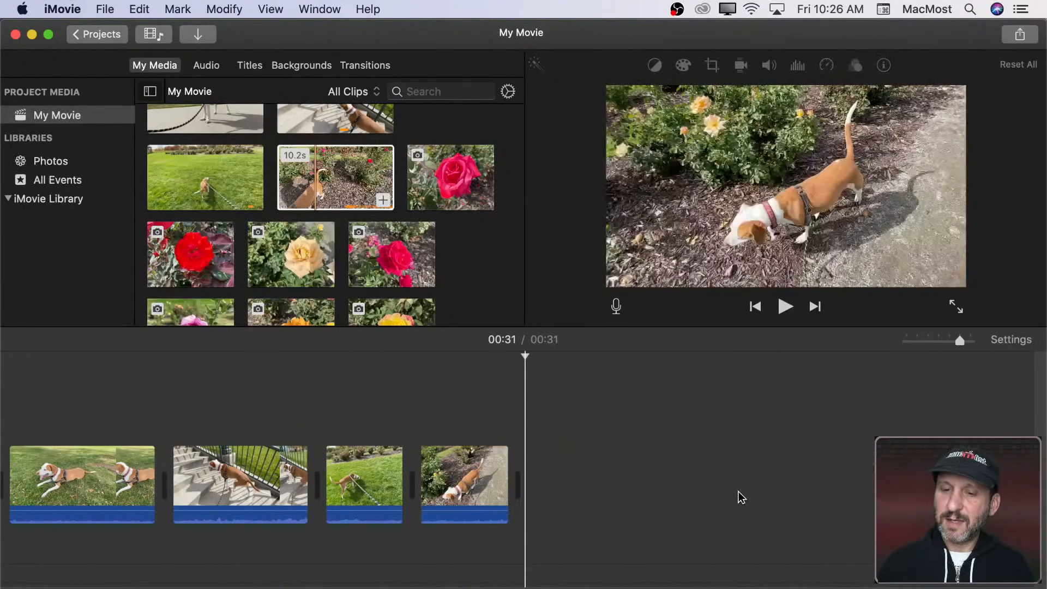
Step: Add all seven rose photos, from the pink rose through the yellow rose, to the end of the timeline
click(444, 188)
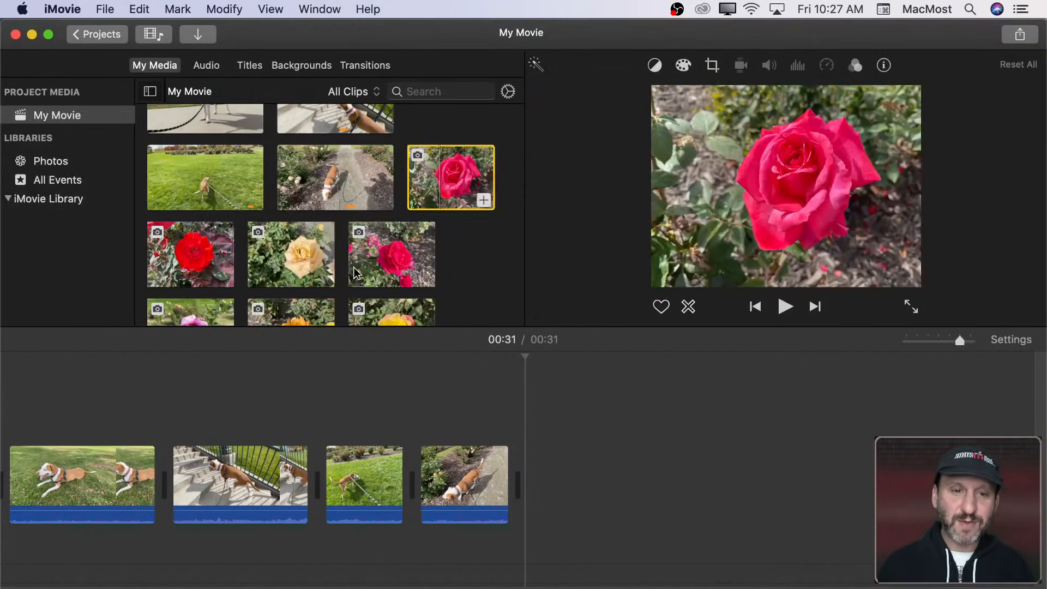
scroll(354, 257, down, 4)
scroll(355, 256, up, 3)
shift+click(375, 278)
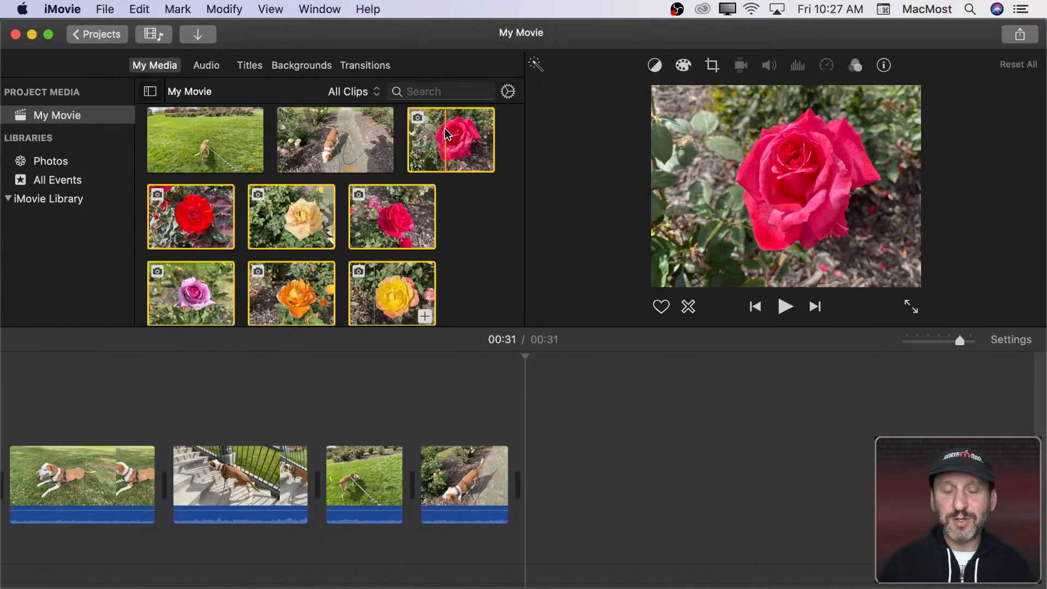
drag(444, 128, 541, 467)
Step: Shorten the first four rose photos, IMG_5045 through IMG_5048, to about 1 second each
scroll(542, 469, right, 4)
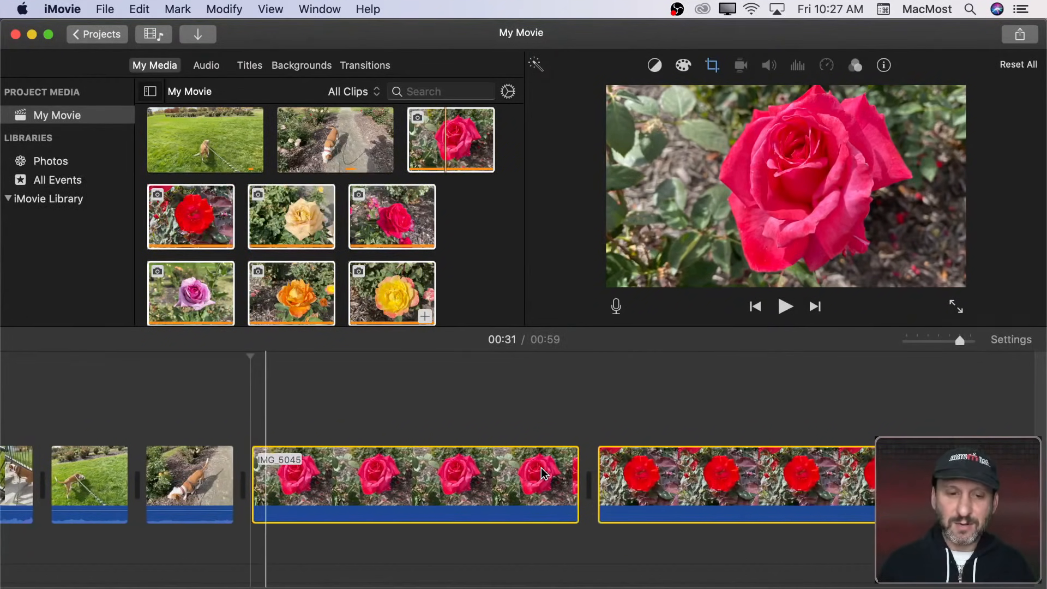
drag(517, 479, 265, 472)
click(552, 477)
drag(609, 475, 361, 475)
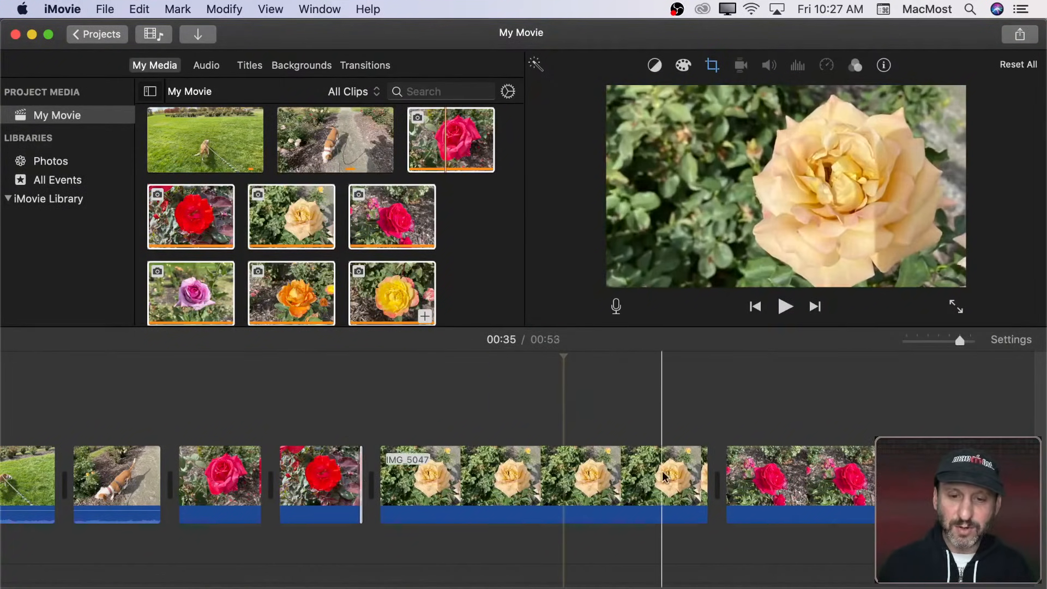
drag(705, 474, 442, 468)
click(617, 480)
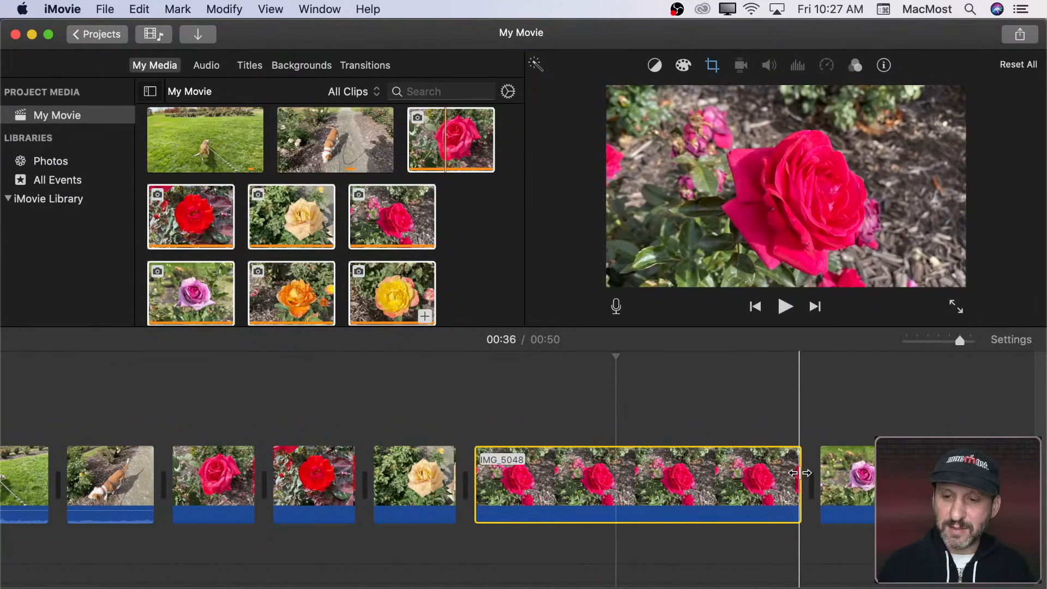
drag(799, 473, 544, 473)
Step: Shorten the purple, orange and yellow rose photos, IMG_5049 through IMG_5051, to about 1 second each
click(708, 480)
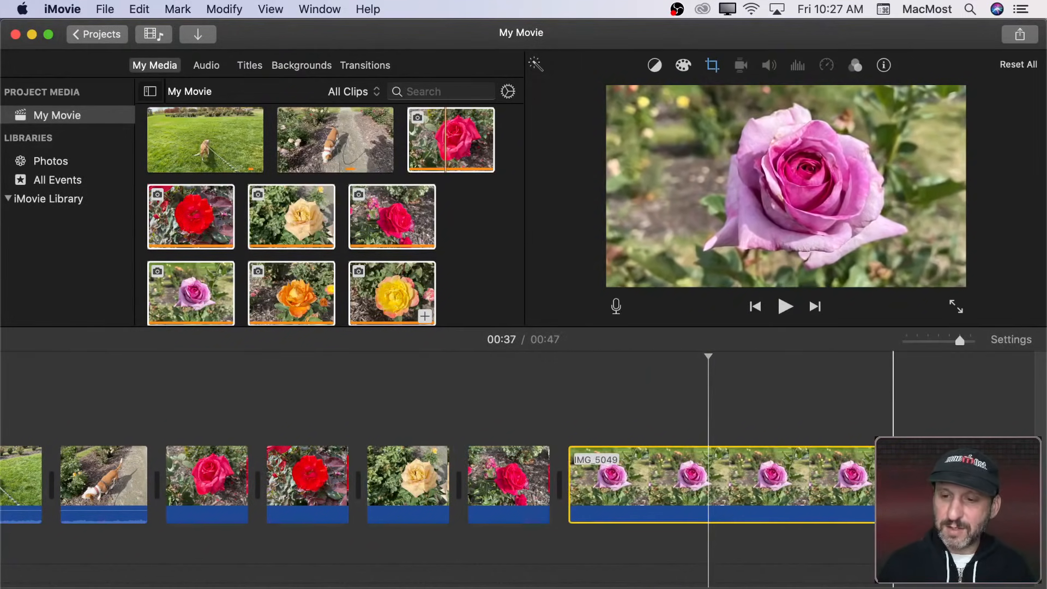
drag(893, 478, 644, 477)
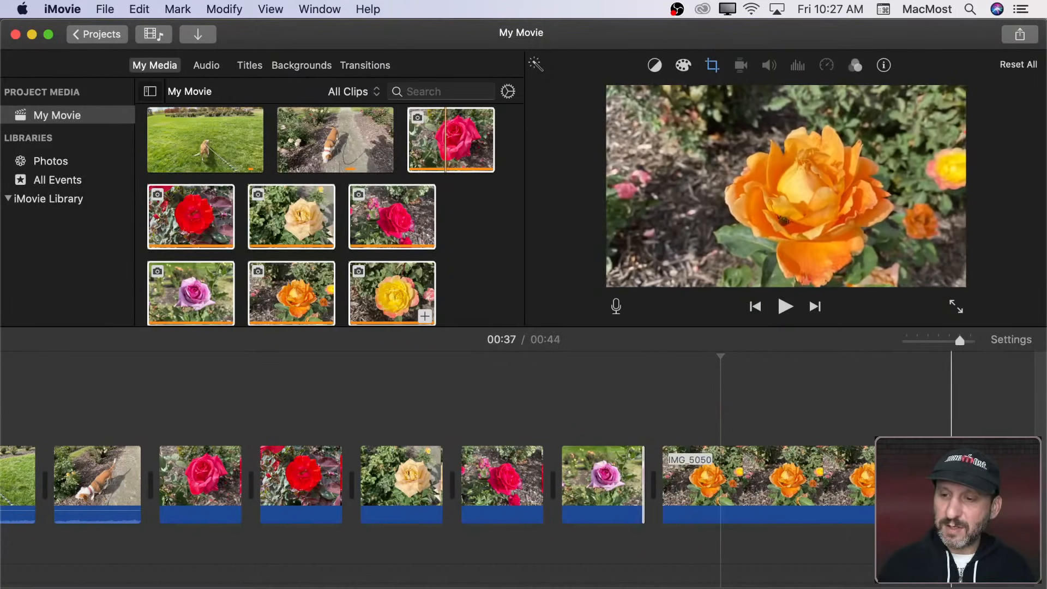
drag(889, 468, 736, 466)
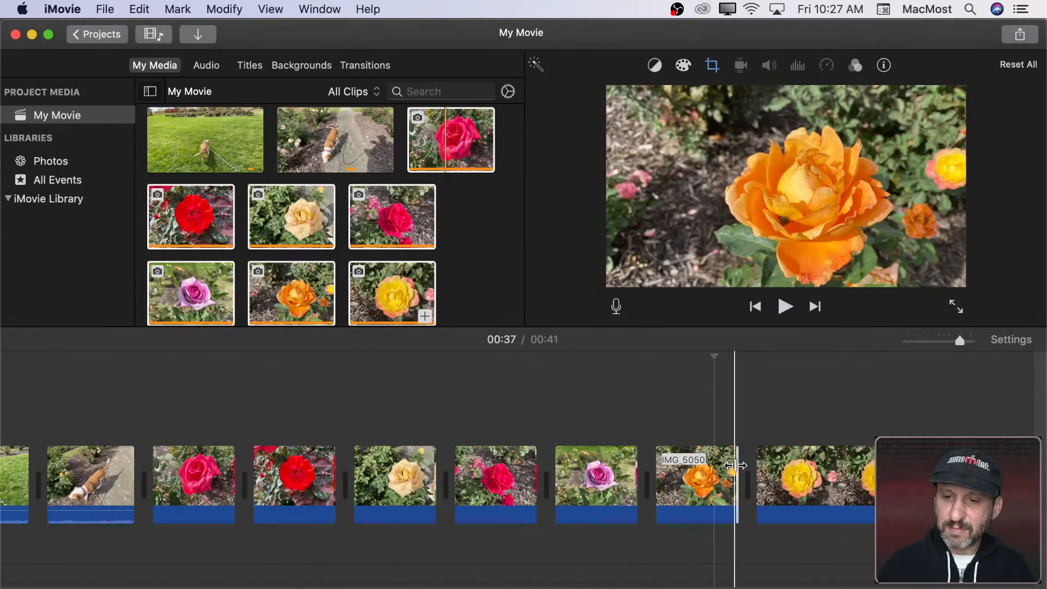
scroll(736, 466, right, 5)
click(829, 480)
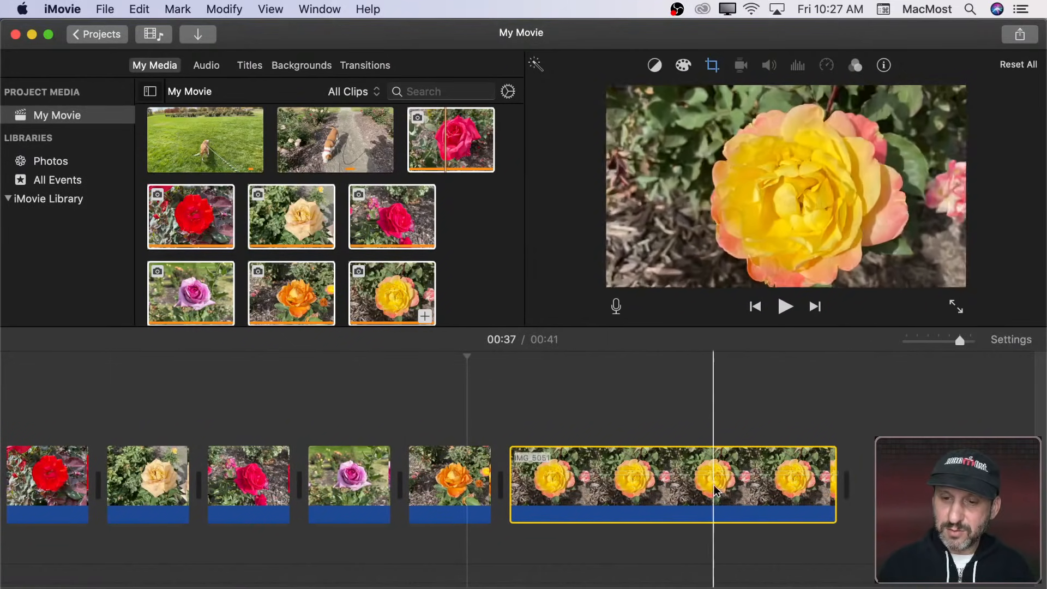
drag(835, 480, 578, 478)
Step: Play the sequence leading into the roses and extend the end of IMG_5044 to show slightly more of the dog walking
scroll(578, 478, left, 10)
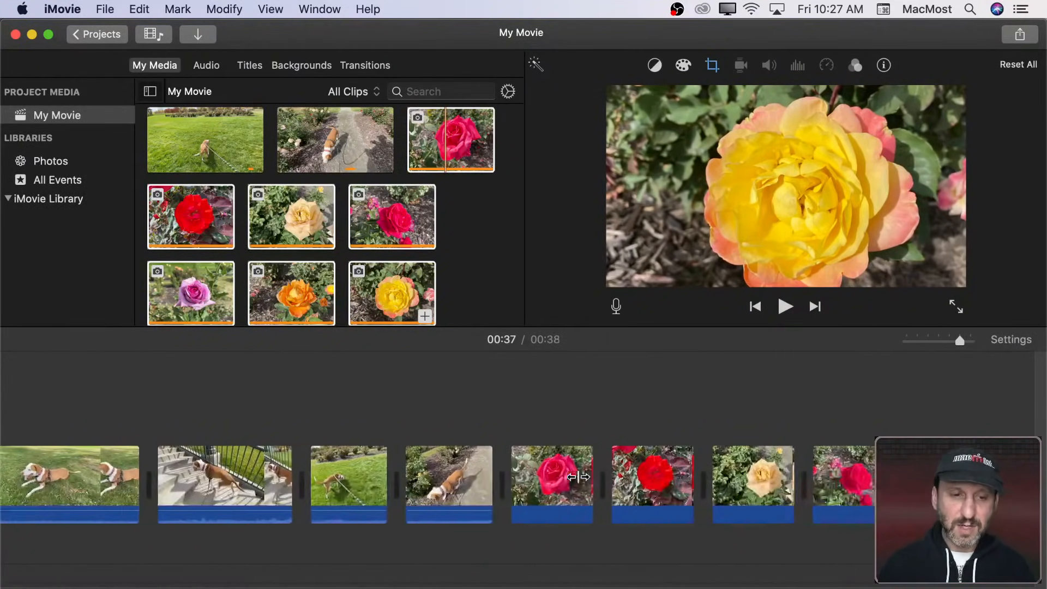
click(382, 353)
key(space)
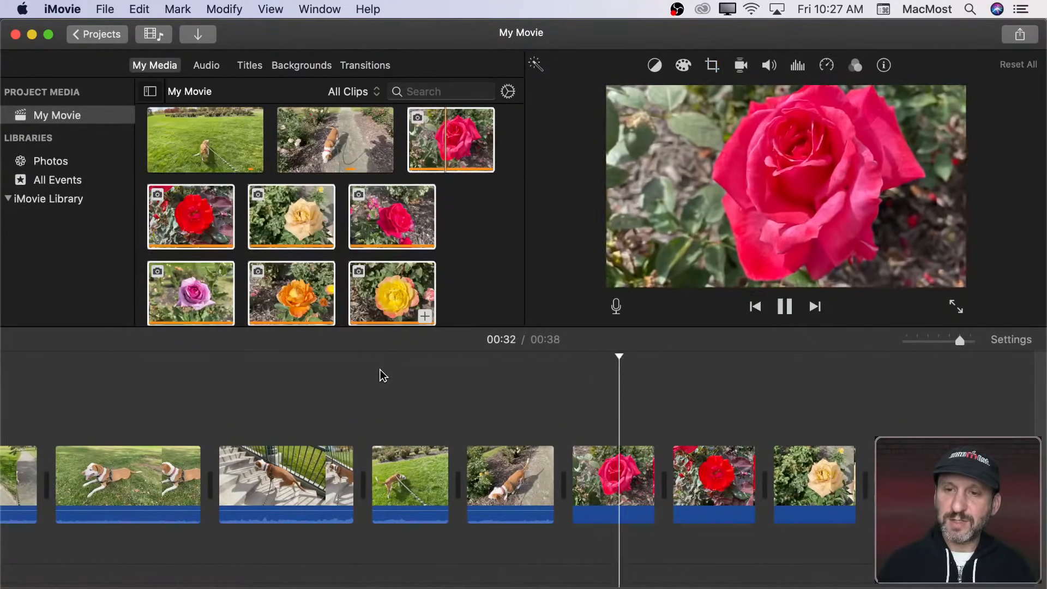
key(space)
drag(554, 473, 601, 473)
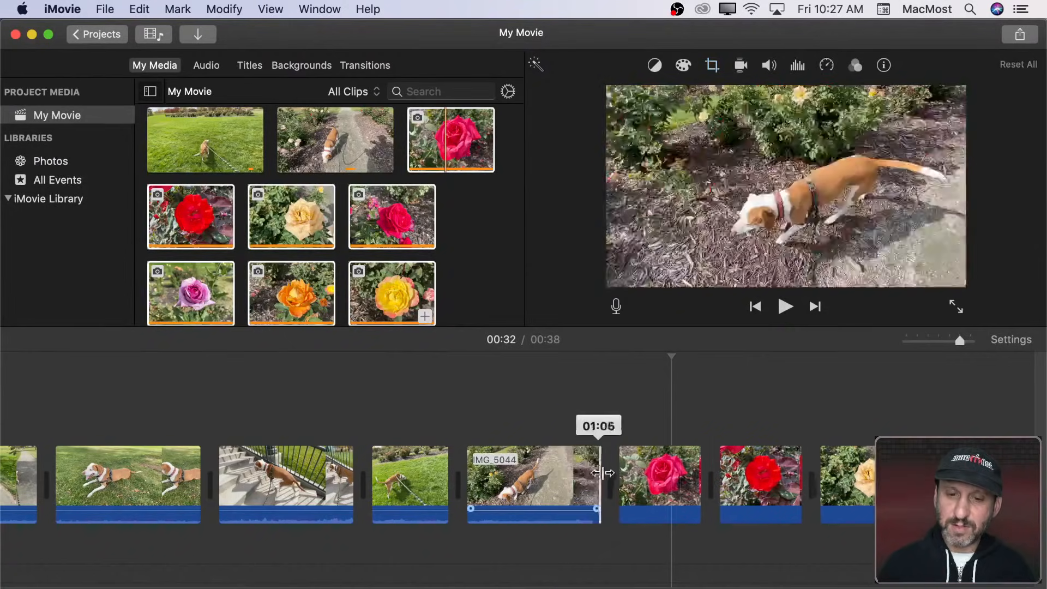
key(space)
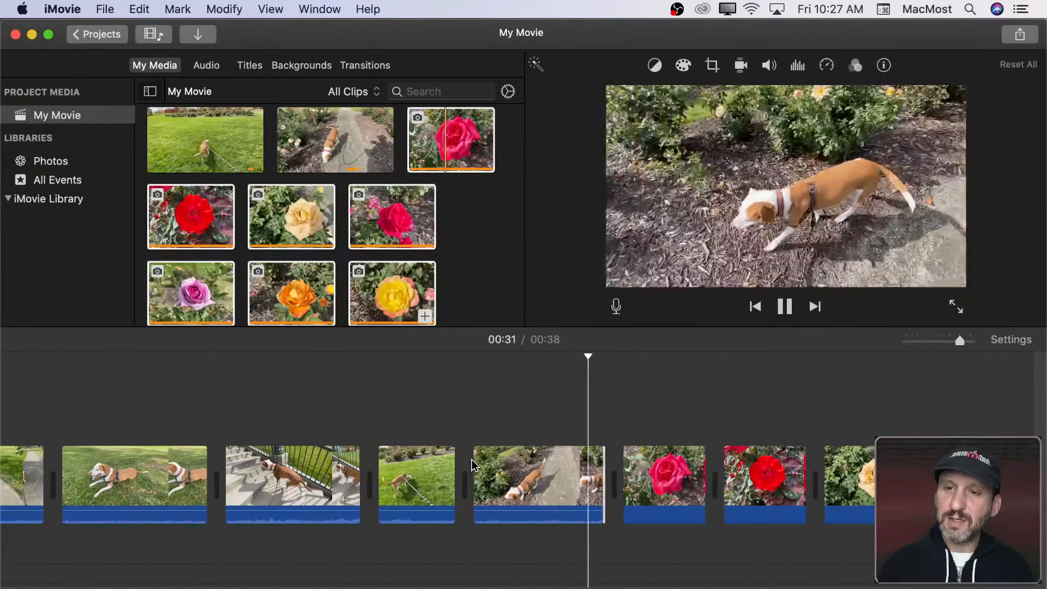
scroll(582, 484, right, 3)
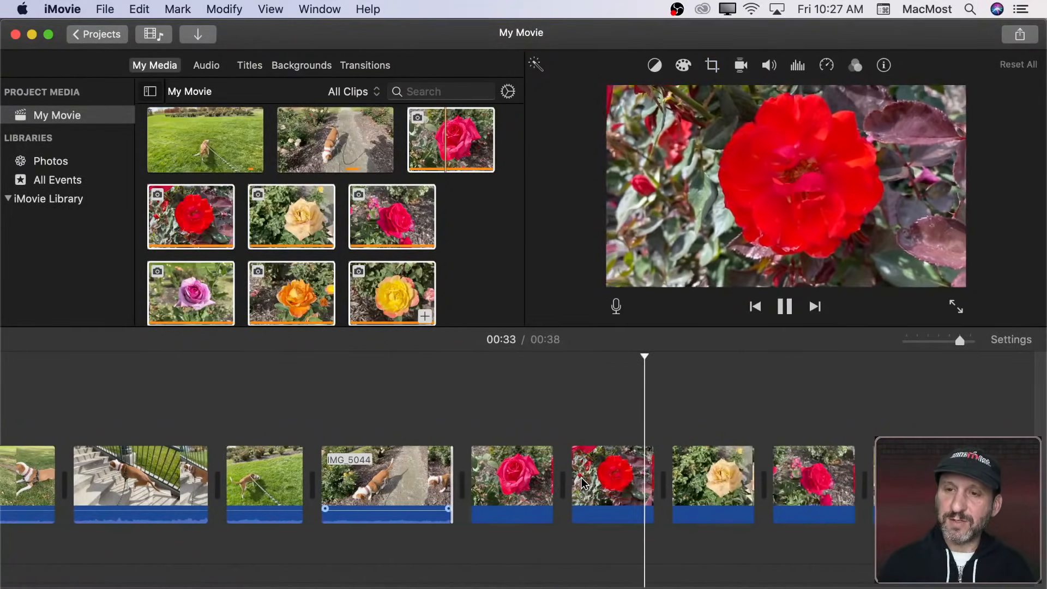
scroll(582, 484, right, 7)
key(space)
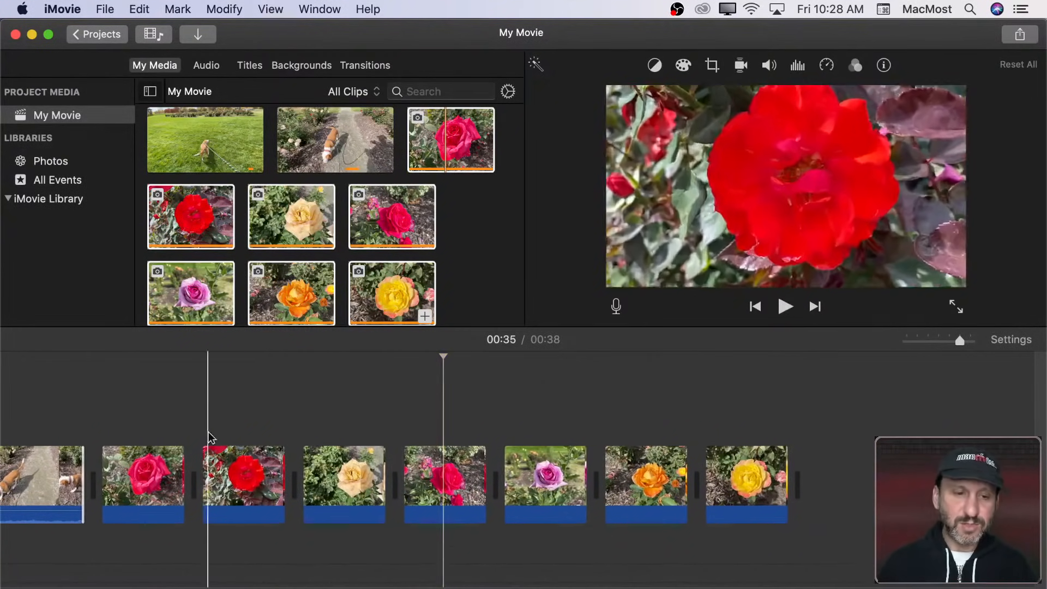
Step: Set the crop style of all seven rose photos to Crop to Fill and play them back
drag(140, 421, 791, 513)
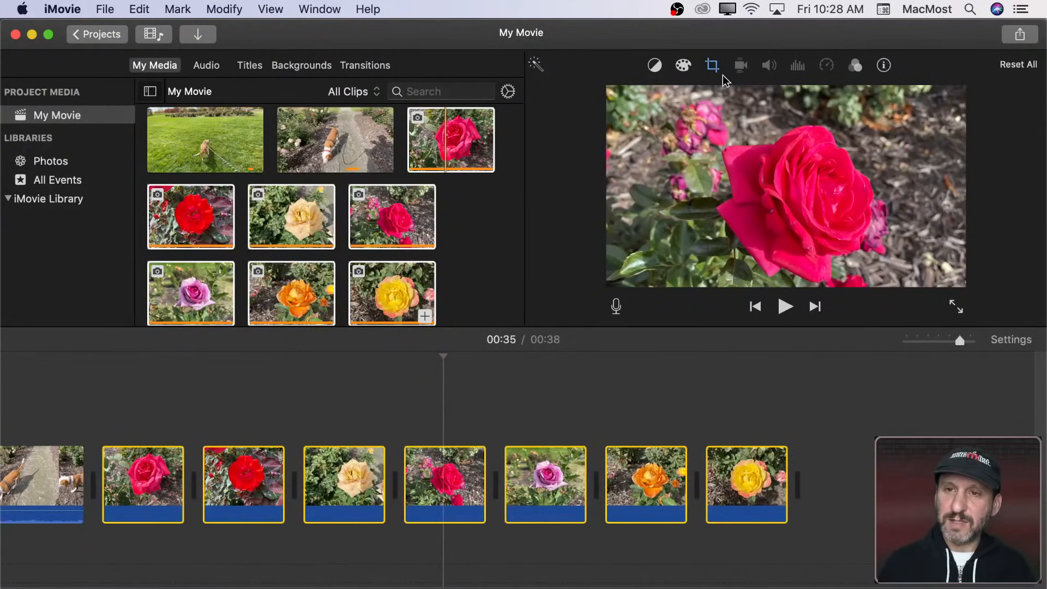
click(713, 66)
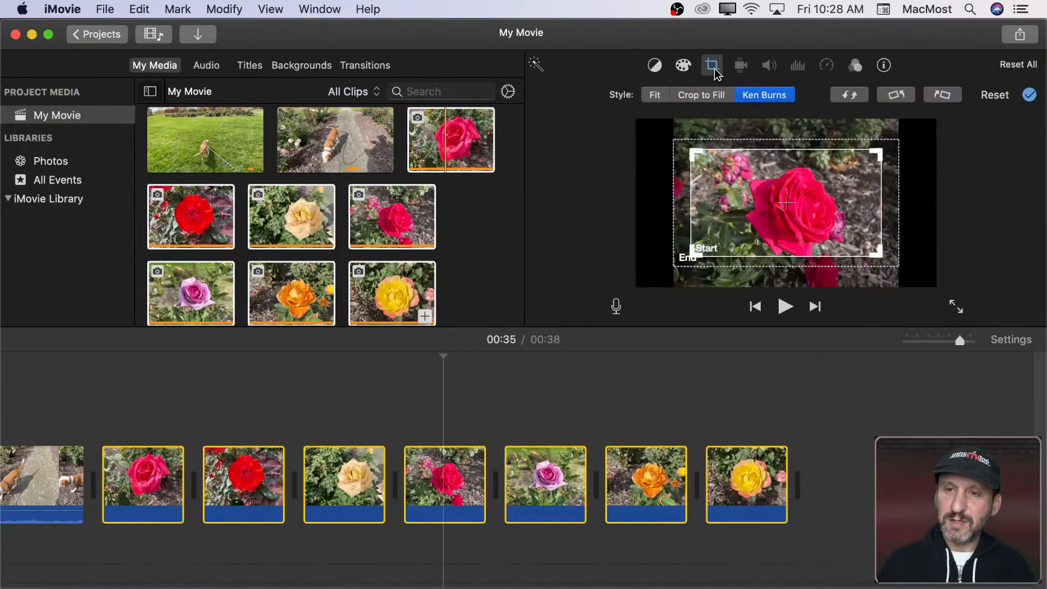
click(695, 96)
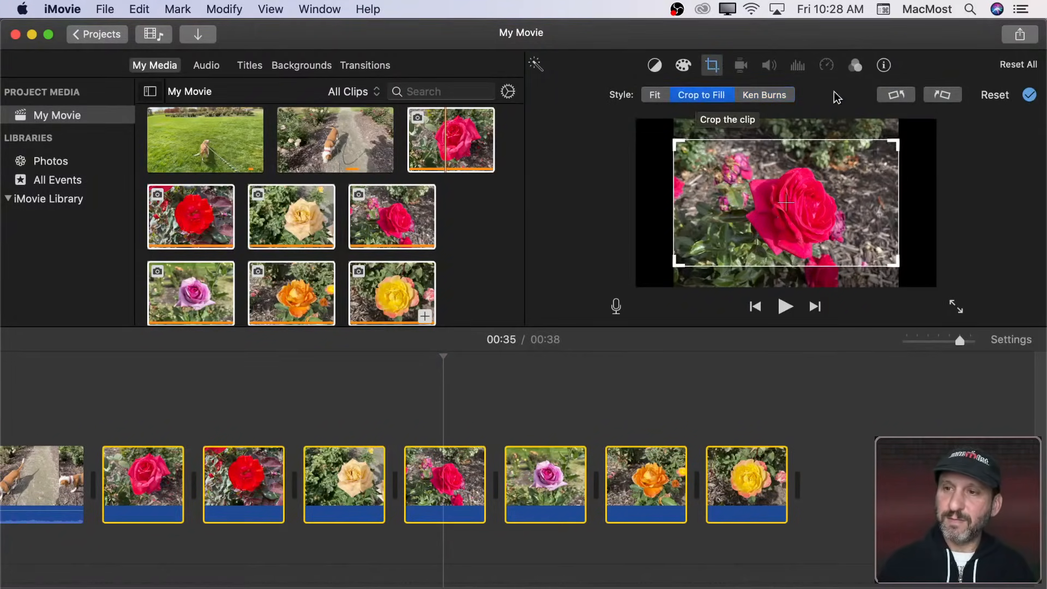
click(1028, 96)
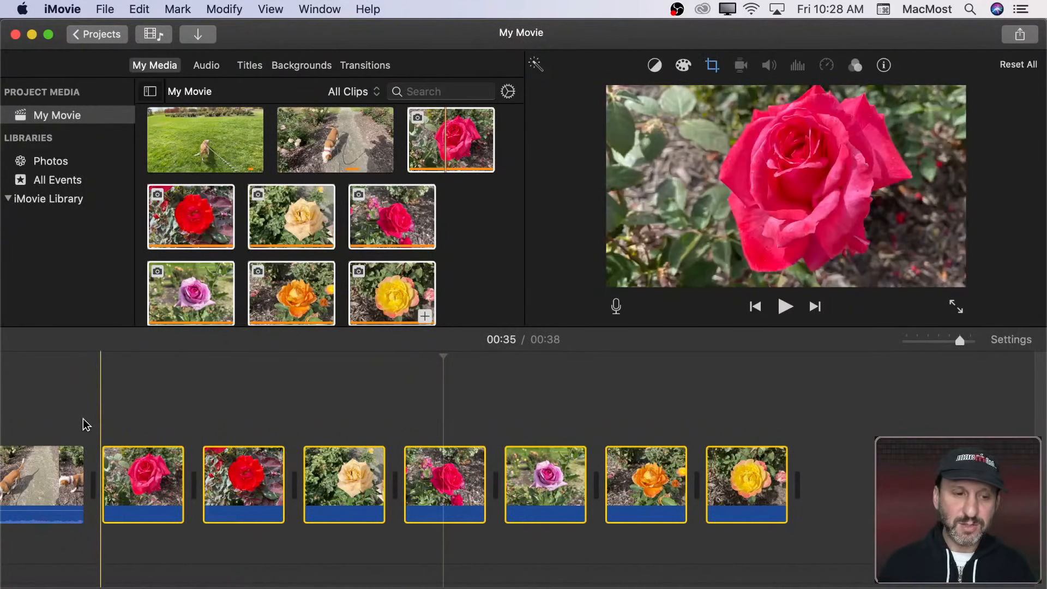
key(space)
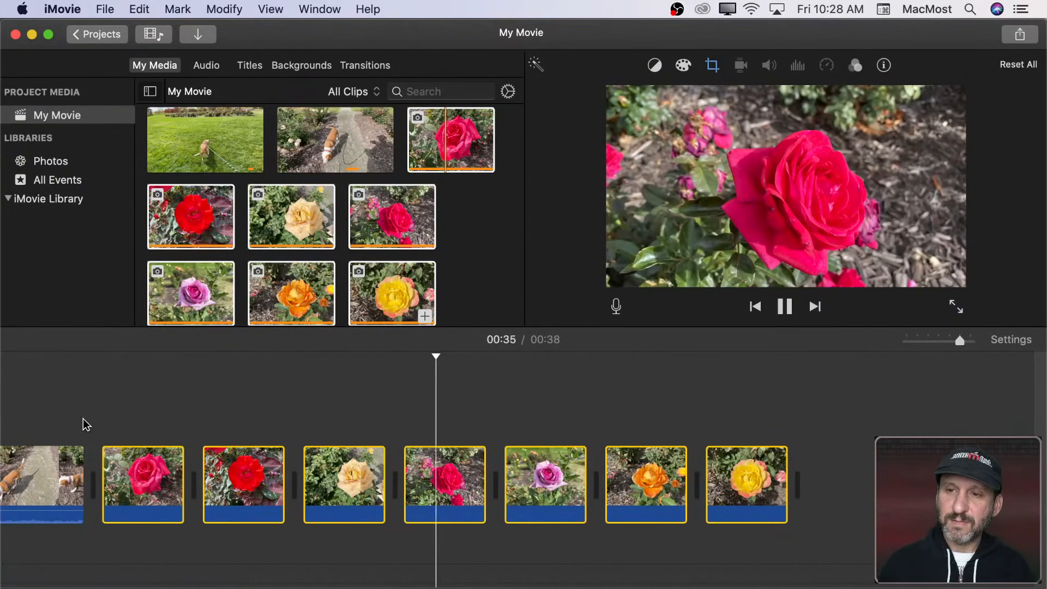
key(space)
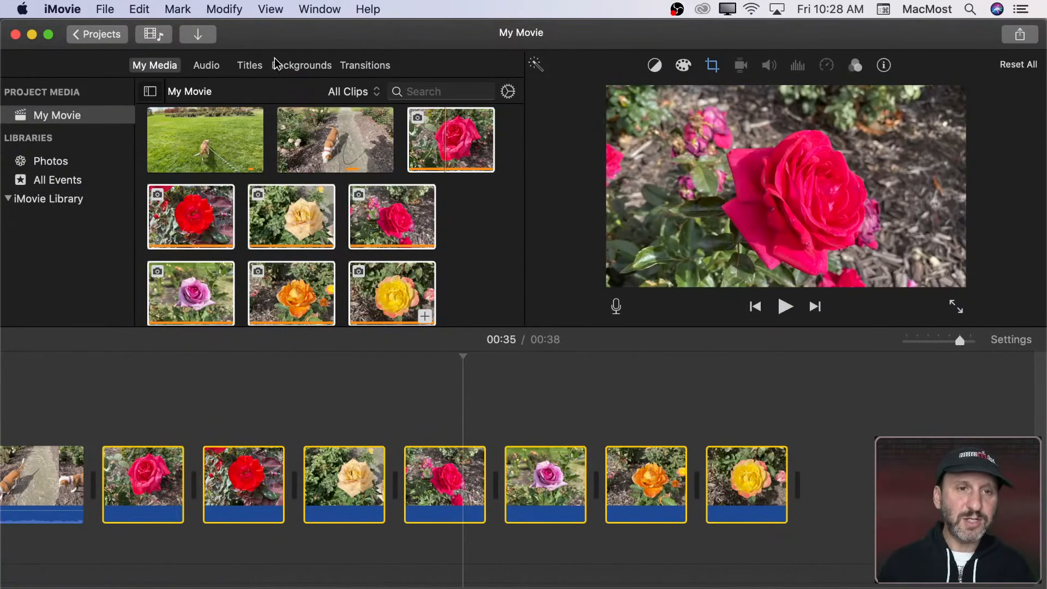
Step: Add Cross Dissolve transitions at the five cuts from the fallen-leaves clip to the clip of the dog leaning over the lakeside wall
click(368, 66)
scroll(245, 385, left, 10)
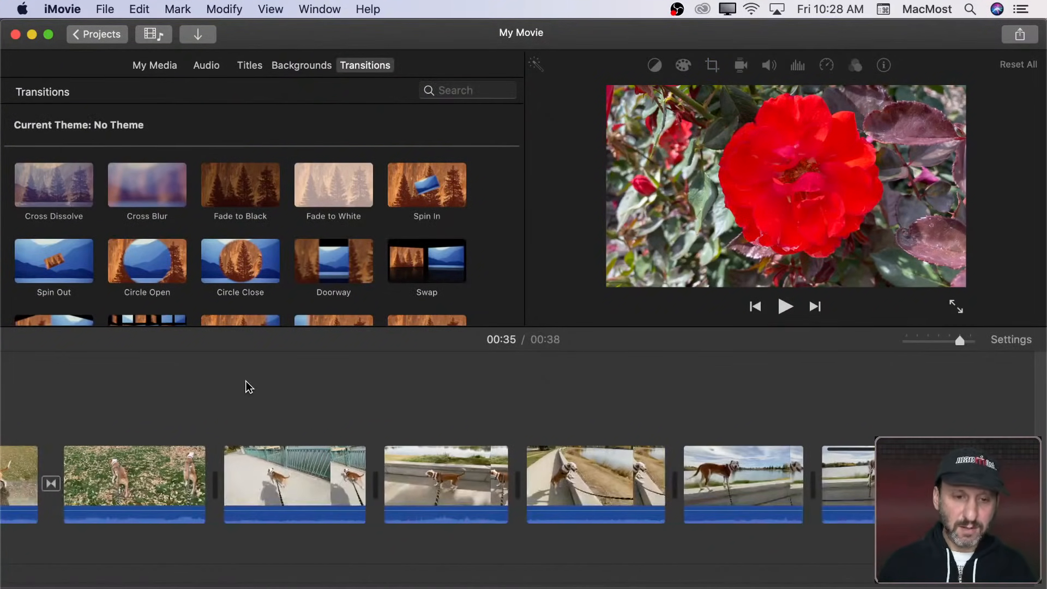
scroll(249, 386, left, 10)
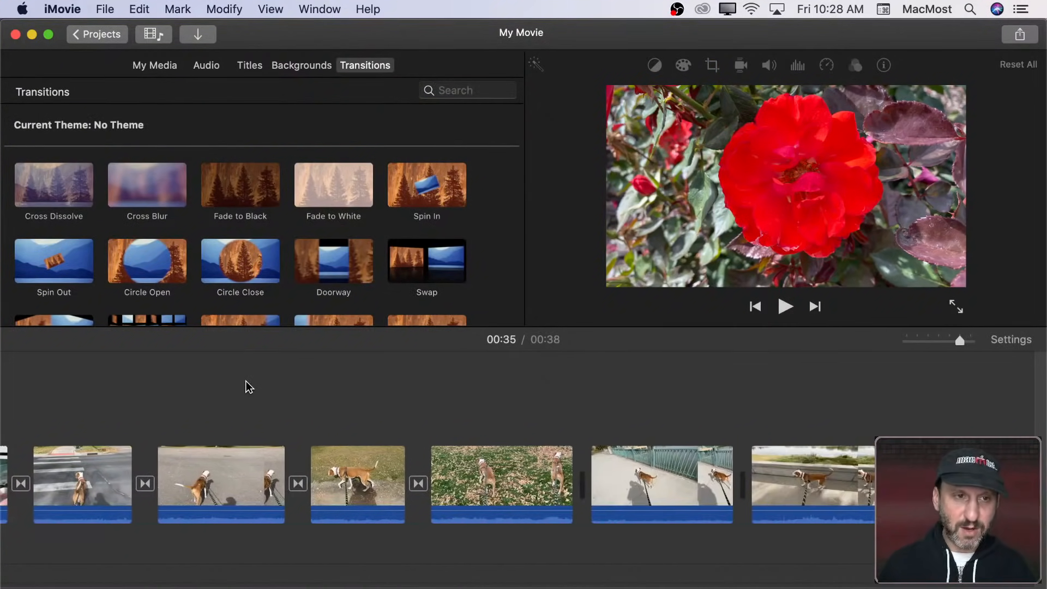
scroll(249, 387, right, 5)
drag(67, 171, 456, 478)
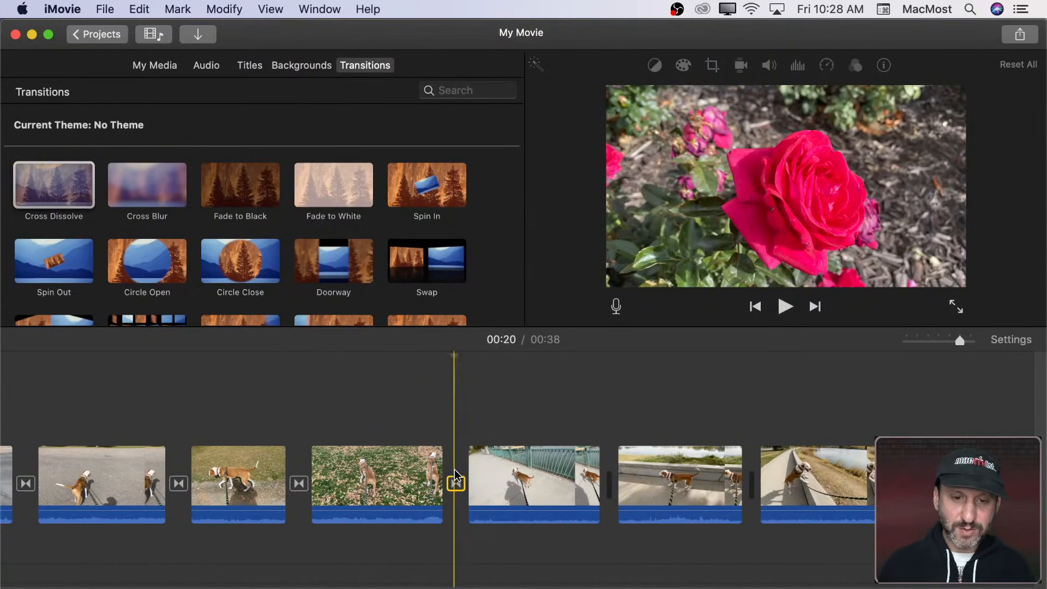
drag(55, 186, 600, 482)
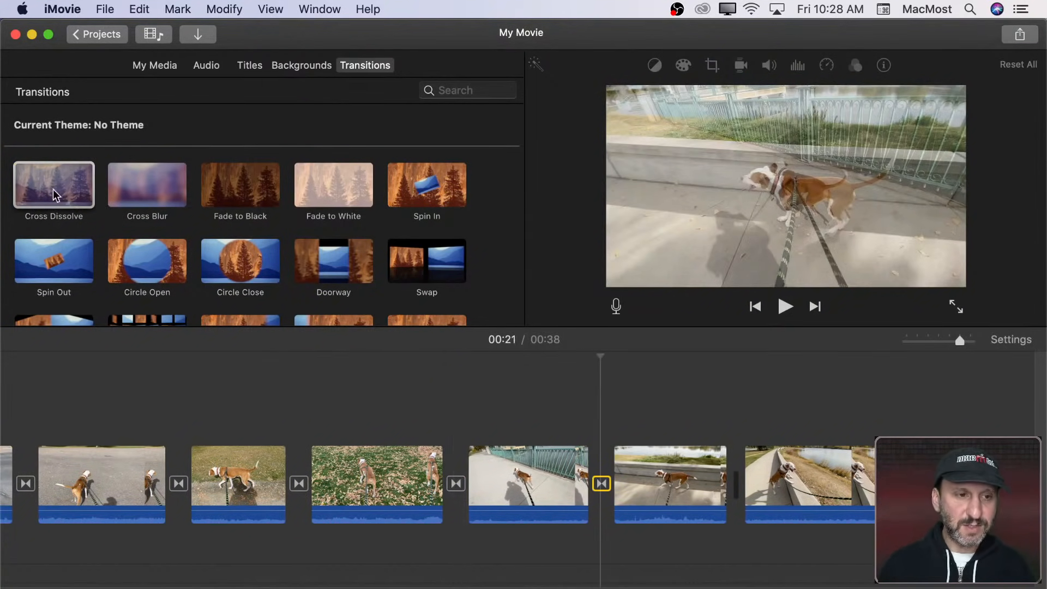
drag(54, 190, 734, 480)
drag(54, 200, 868, 478)
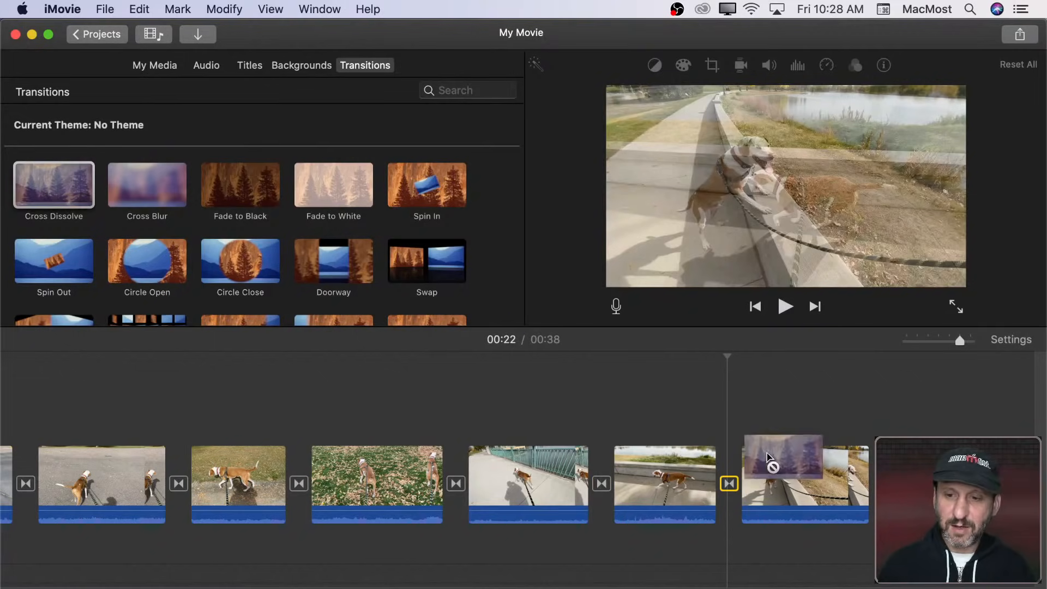
drag(54, 185, 895, 436)
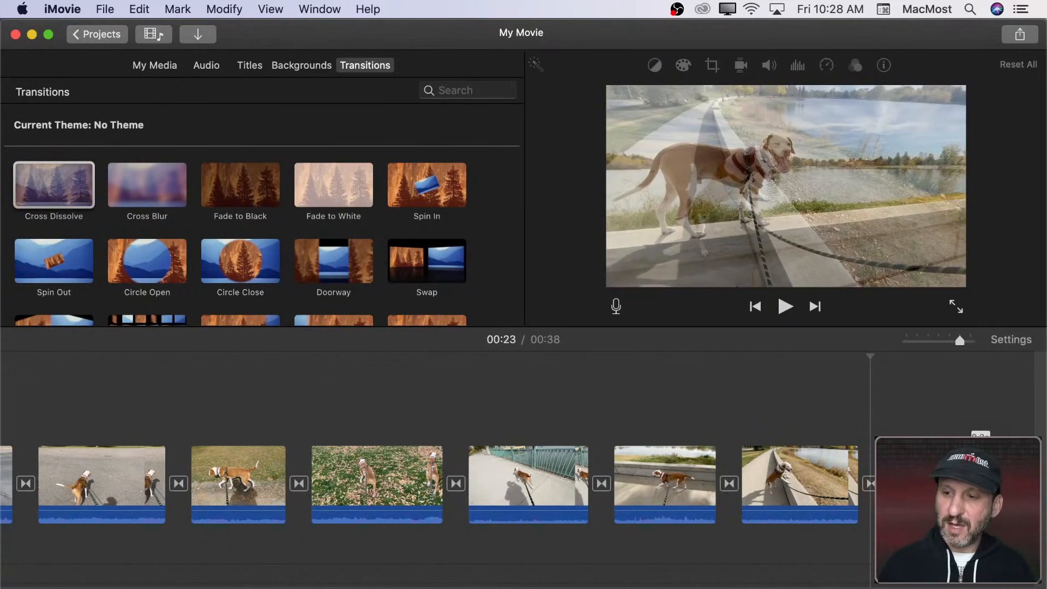
drag(981, 464, 991, 480)
Step: Add Cross Dissolve transitions at the five cuts from the lakeside wall clip through to the rose garden path clip
scroll(973, 480, right, 14)
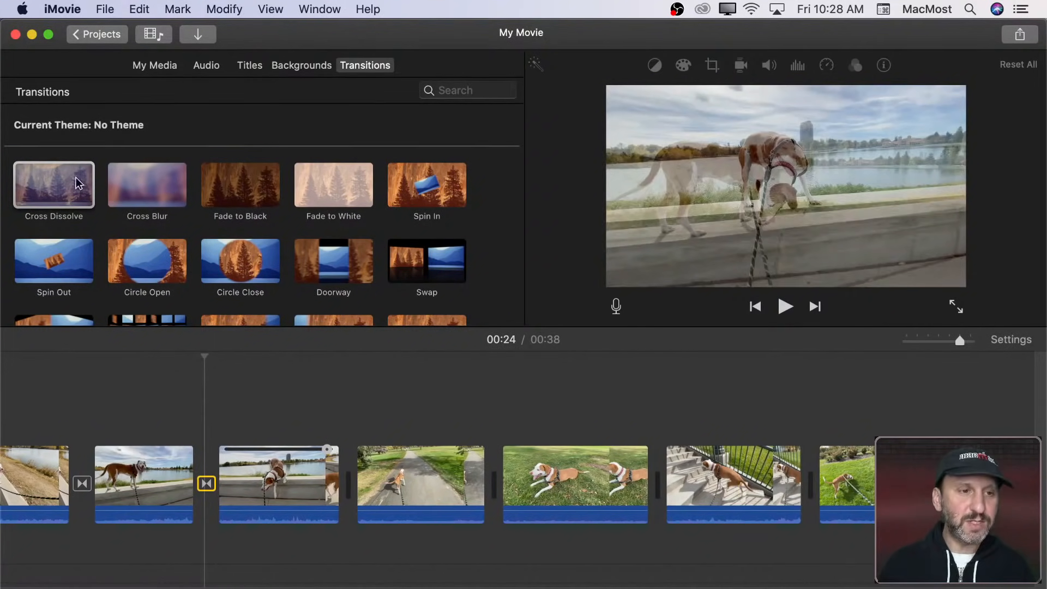
drag(78, 183, 328, 415)
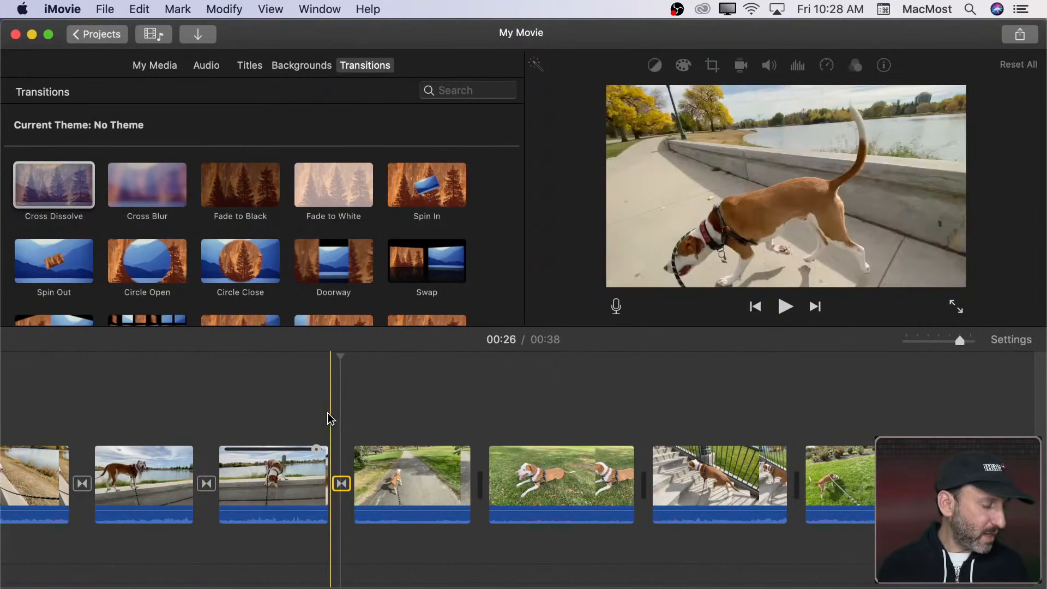
drag(55, 186, 464, 468)
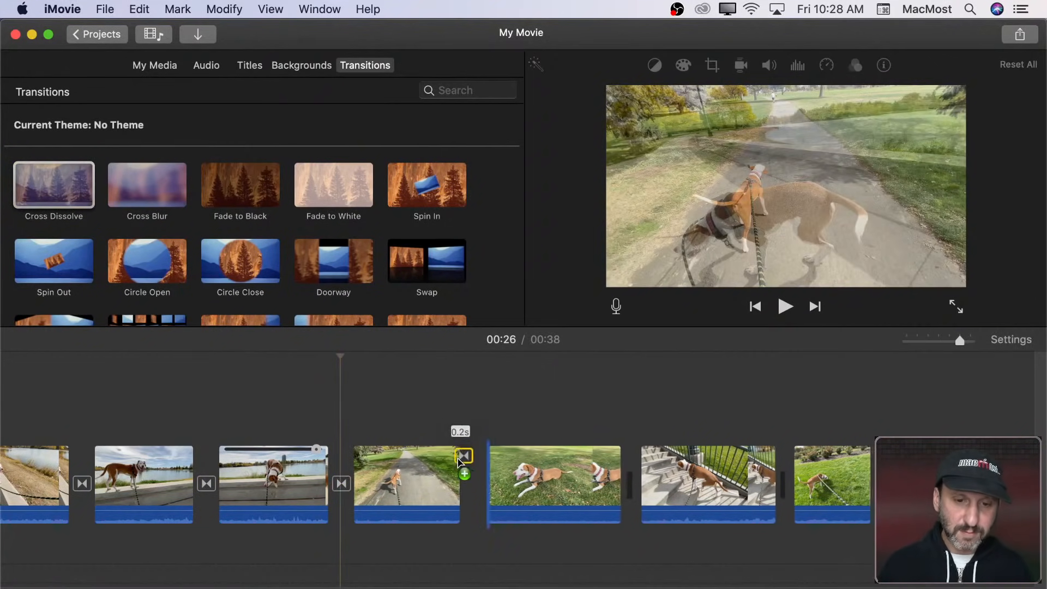
drag(60, 188, 624, 492)
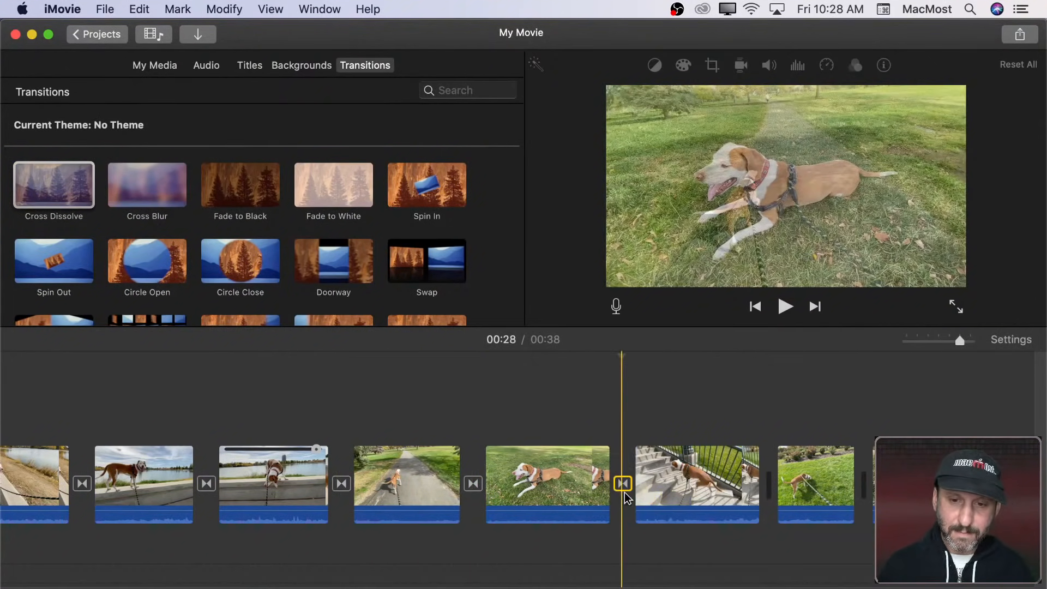
drag(62, 191, 763, 483)
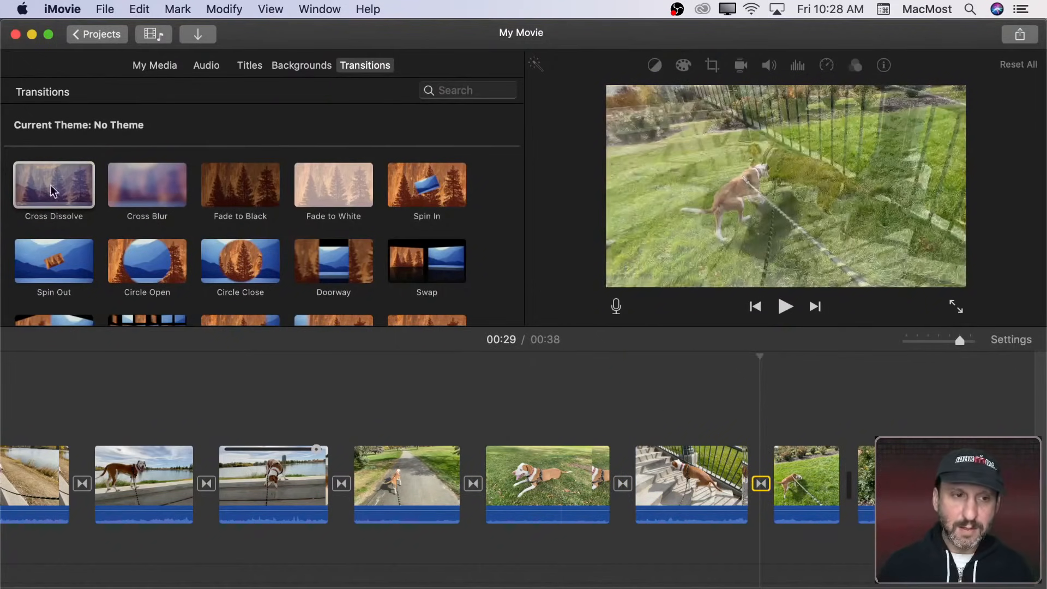
drag(53, 191, 849, 483)
scroll(600, 480, right, 10)
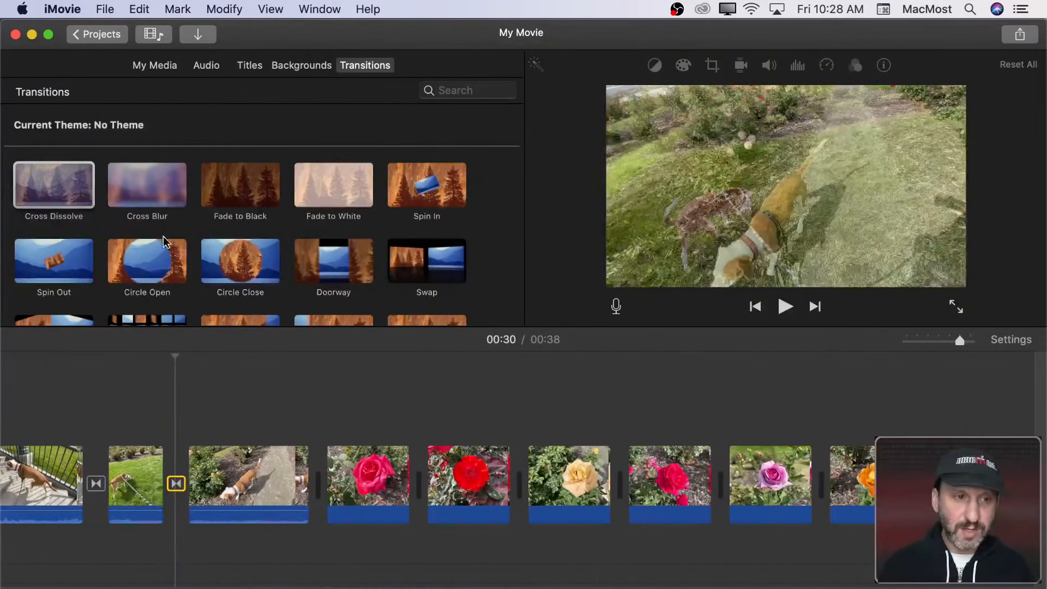
Step: Add a Cross Dissolve between the garden path dog clip and the first rose photo, and play back from that dog clip
drag(55, 185, 283, 421)
drag(55, 186, 350, 431)
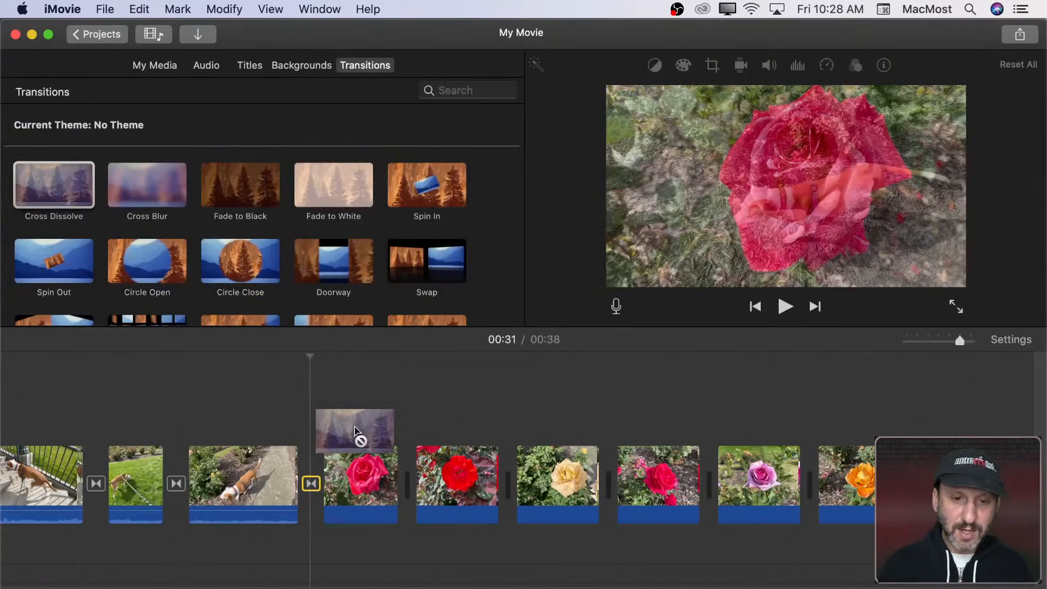
click(195, 428)
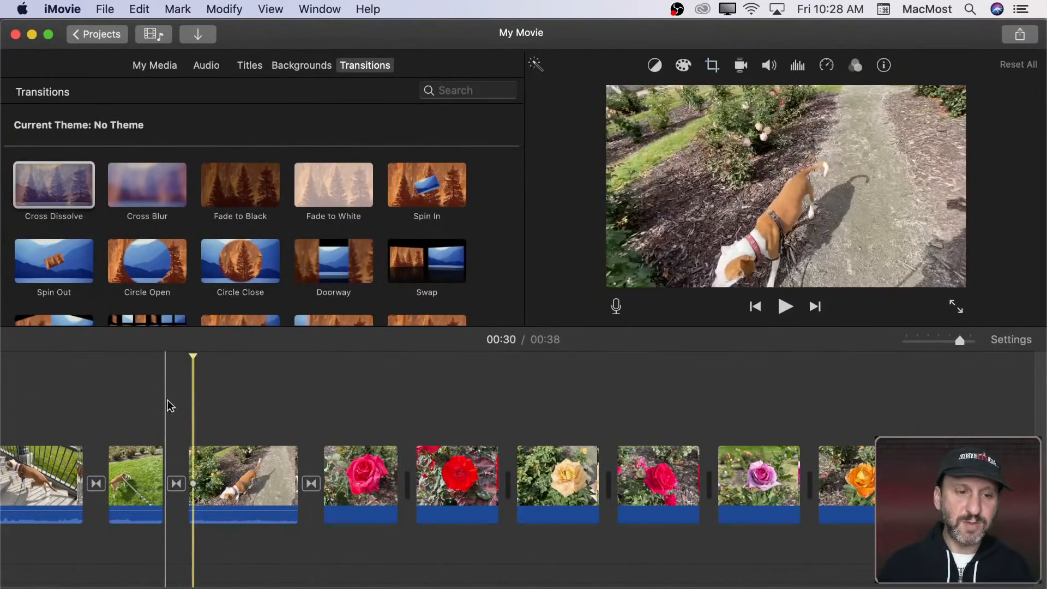
key(space)
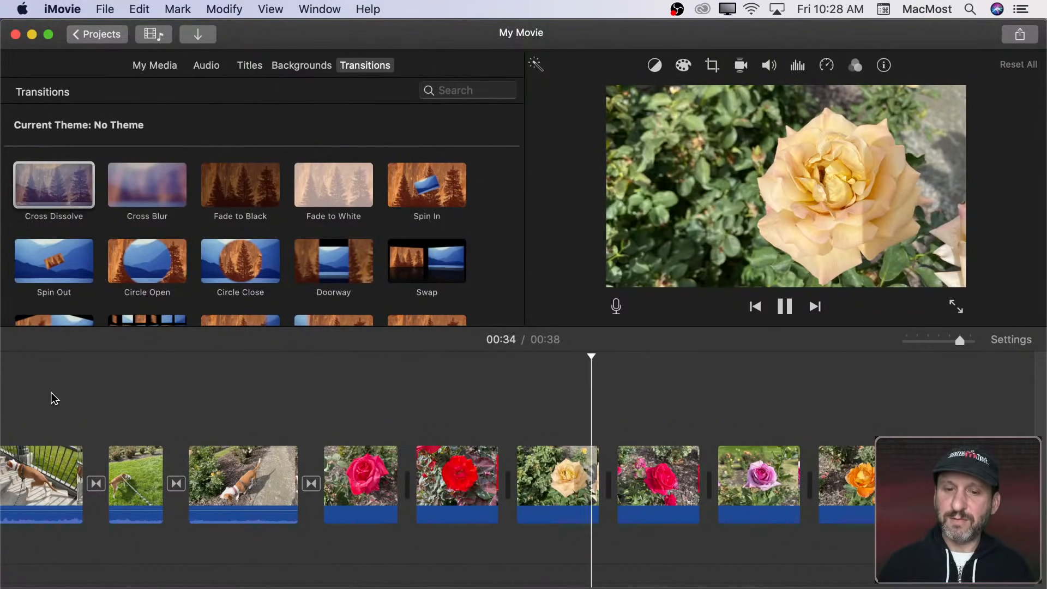
Step: Shorten the first three rose photos in the timeline by about a third, trimming each from its end
click(367, 480)
drag(397, 479, 361, 479)
drag(477, 479, 438, 477)
click(509, 482)
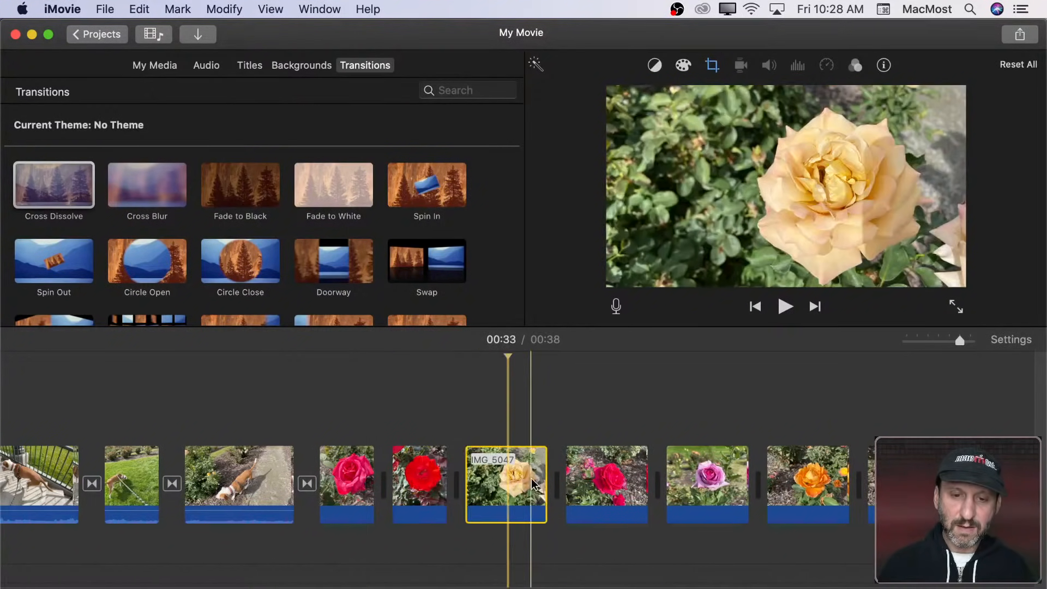
drag(532, 484, 518, 480)
Step: Trim the ends of the last four rose photos to match the length of the first three, and play the sequence back
click(570, 479)
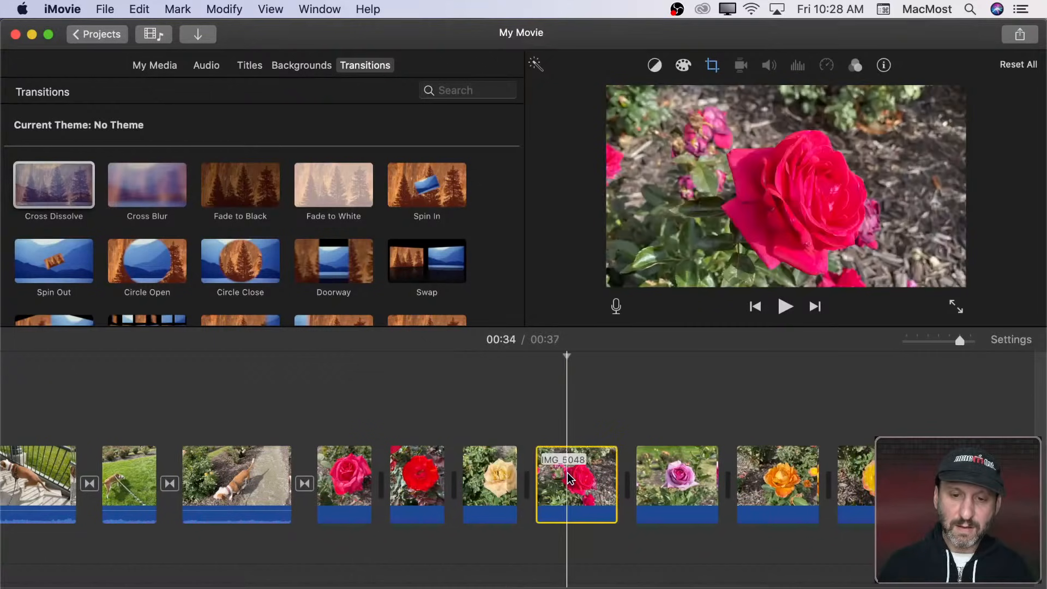
drag(615, 474, 588, 477)
click(665, 477)
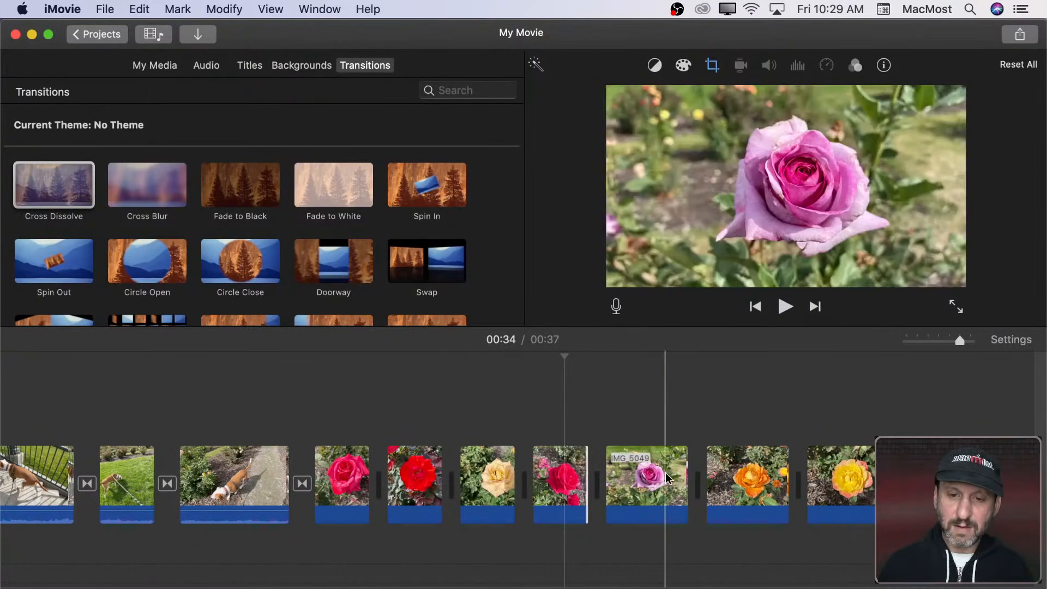
drag(688, 473, 655, 474)
click(698, 473)
click(726, 476)
drag(758, 474, 725, 474)
click(800, 475)
drag(829, 474, 797, 470)
key(space)
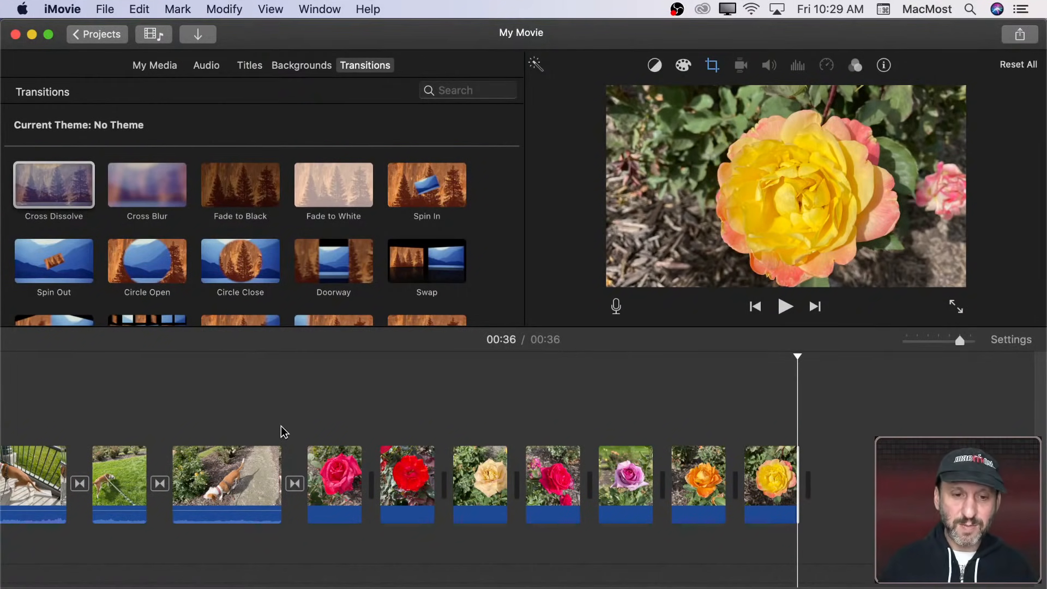
Step: Show the project's media again and review the Photo Placement choices in the iMovie preferences
click(156, 66)
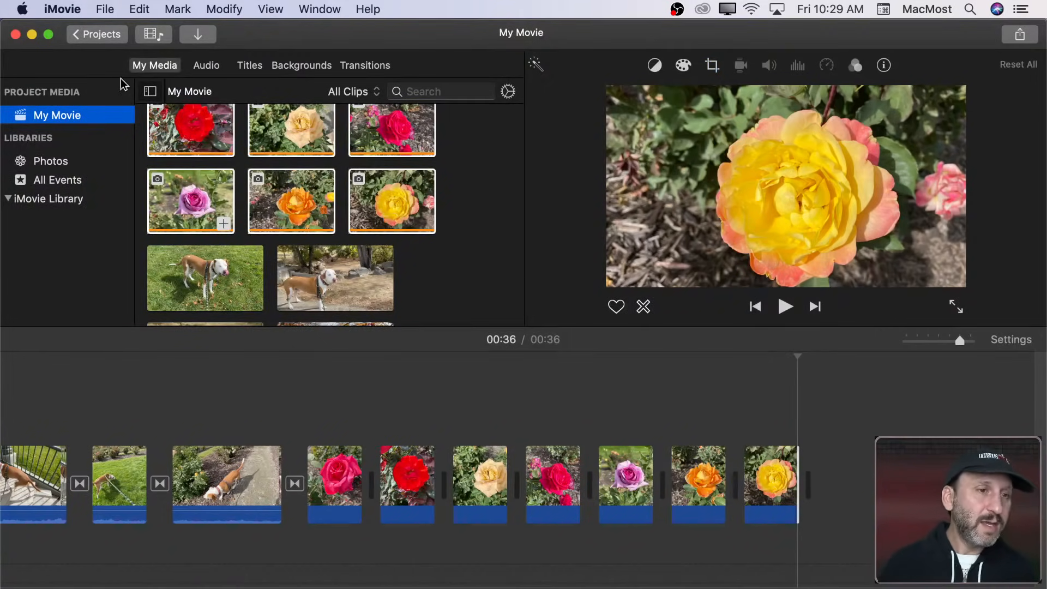
click(71, 6)
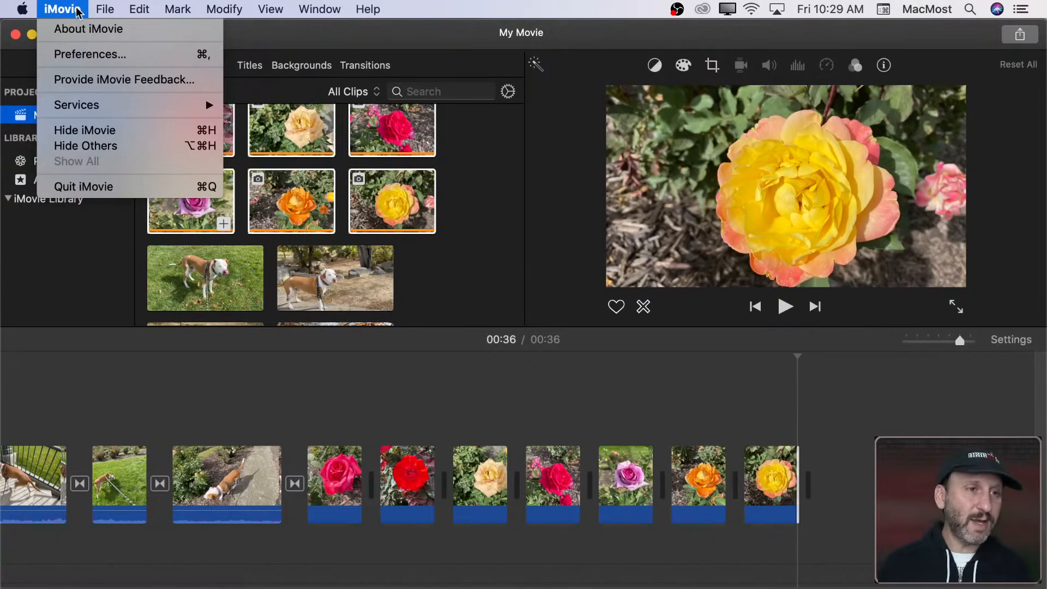
click(93, 55)
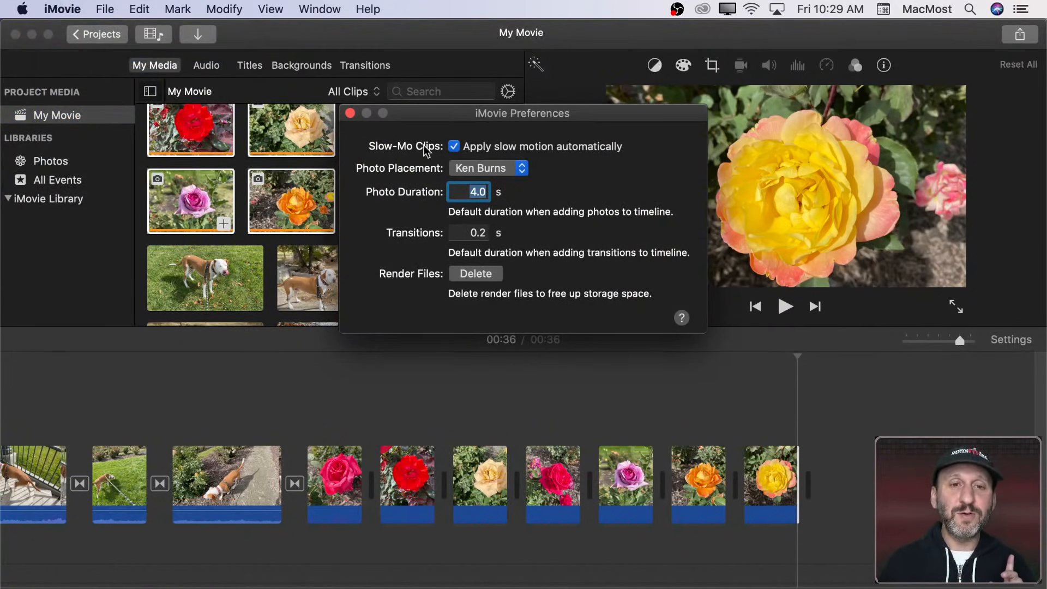
click(486, 169)
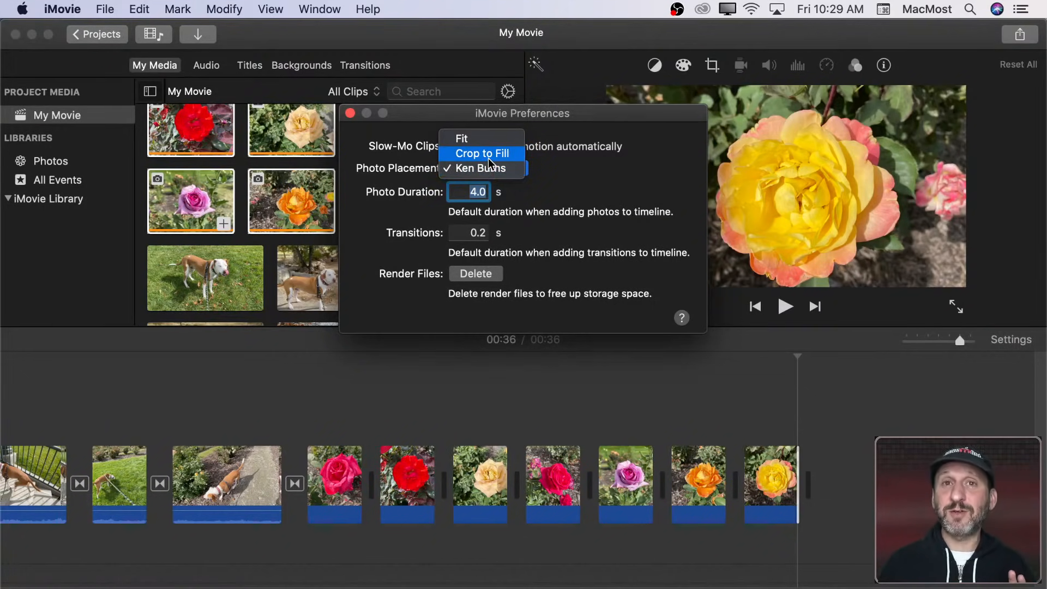
click(347, 113)
click(347, 113)
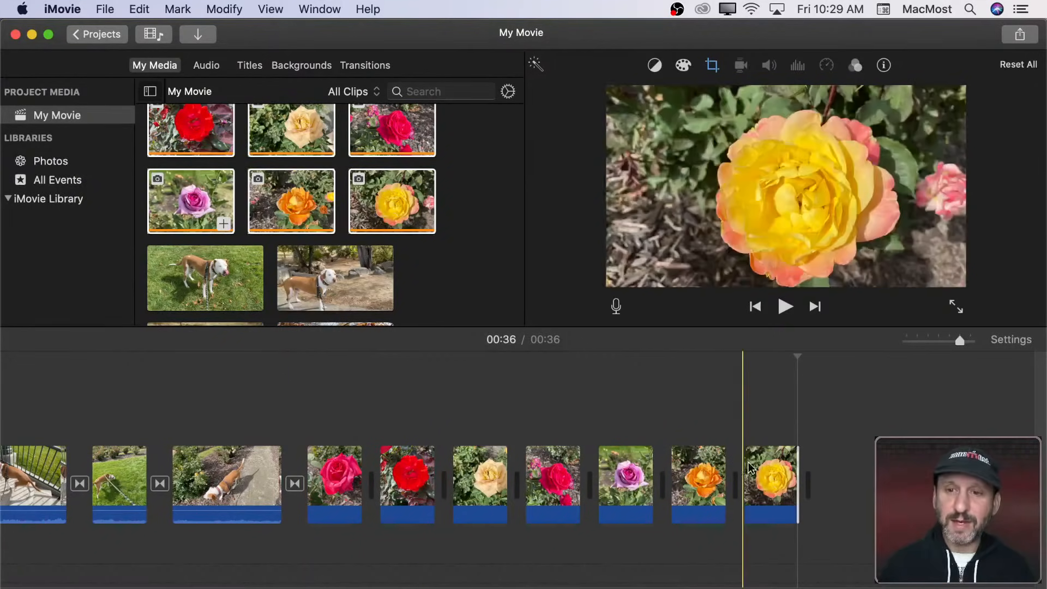
Step: Set the default Photo Placement in the preferences to Crop to Fill and close them
click(79, 12)
click(82, 50)
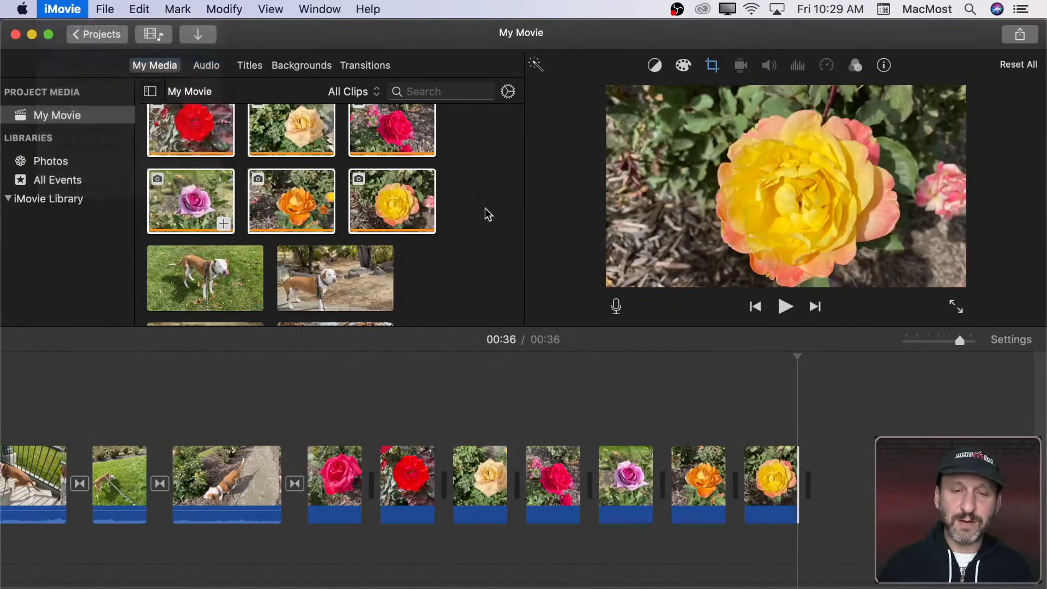
click(485, 169)
click(481, 153)
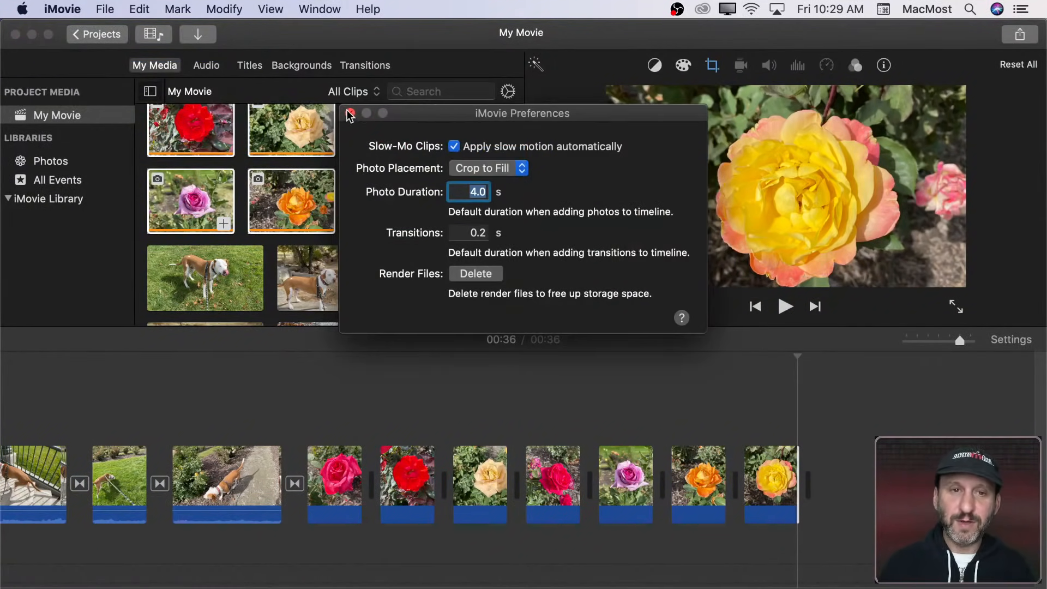
click(350, 112)
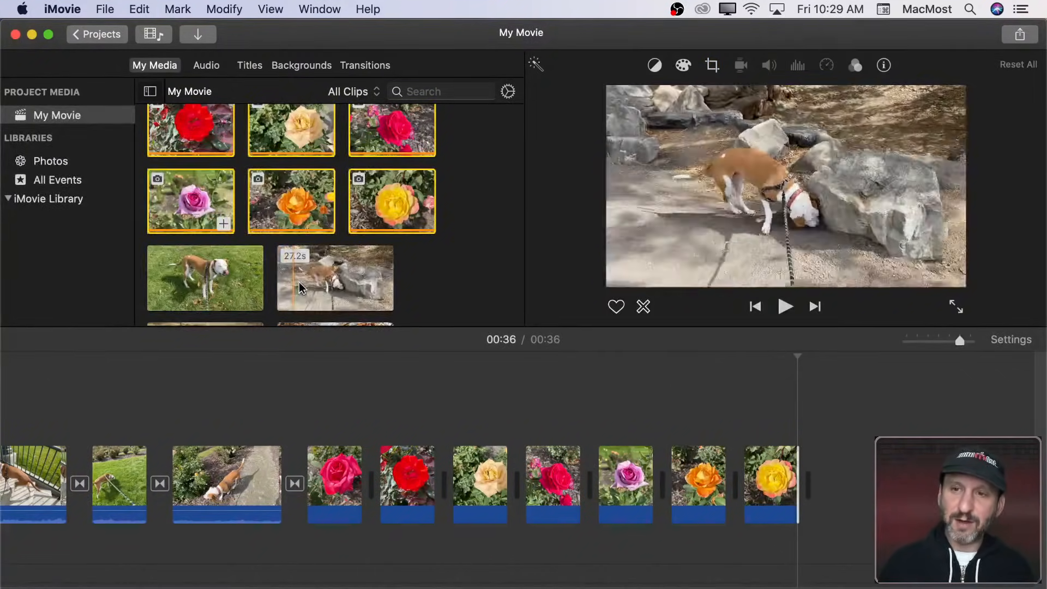
Step: Add the last part of the dog-on-path clip and the full autumn tree clip to the end of the timeline
scroll(342, 284, down, 5)
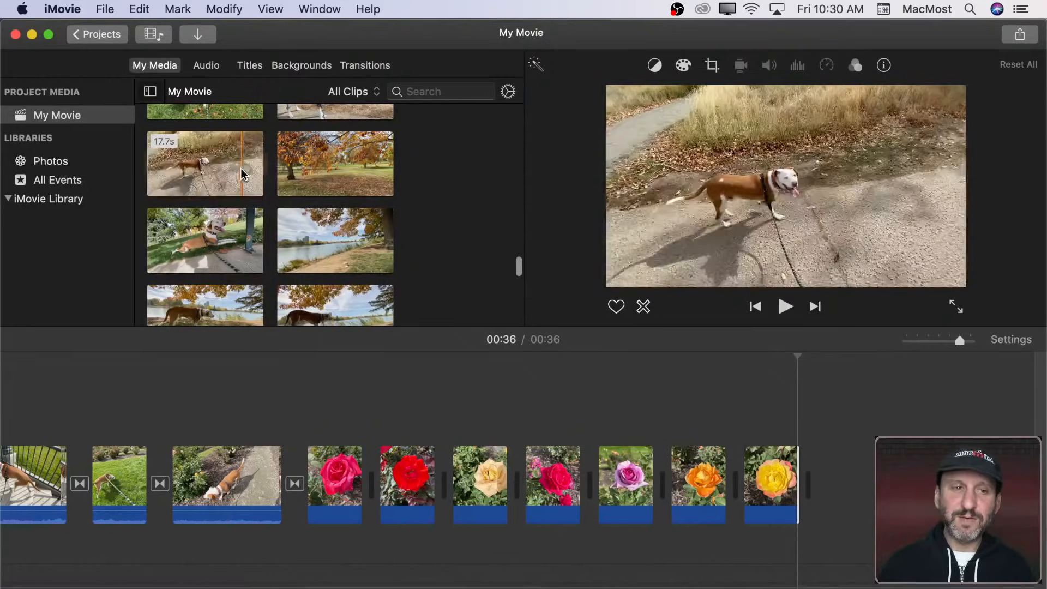
click(241, 168)
drag(147, 164, 754, 480)
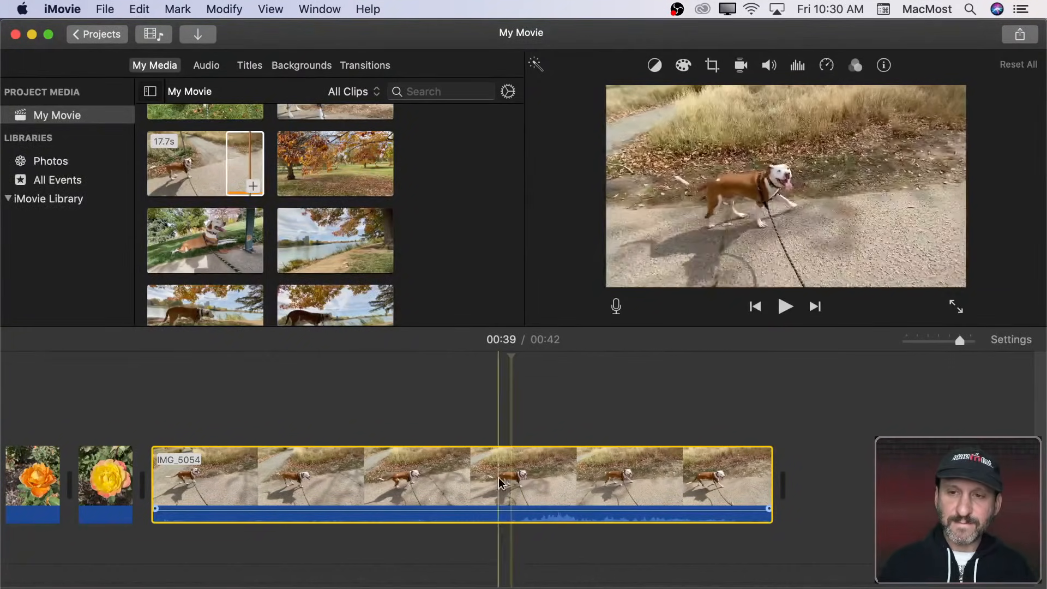
click(330, 192)
drag(382, 184, 847, 475)
Step: Split the autumn tree clip at 00:58, where the shot shows the low branches, and delete the part before the split
scroll(491, 480, right, 10)
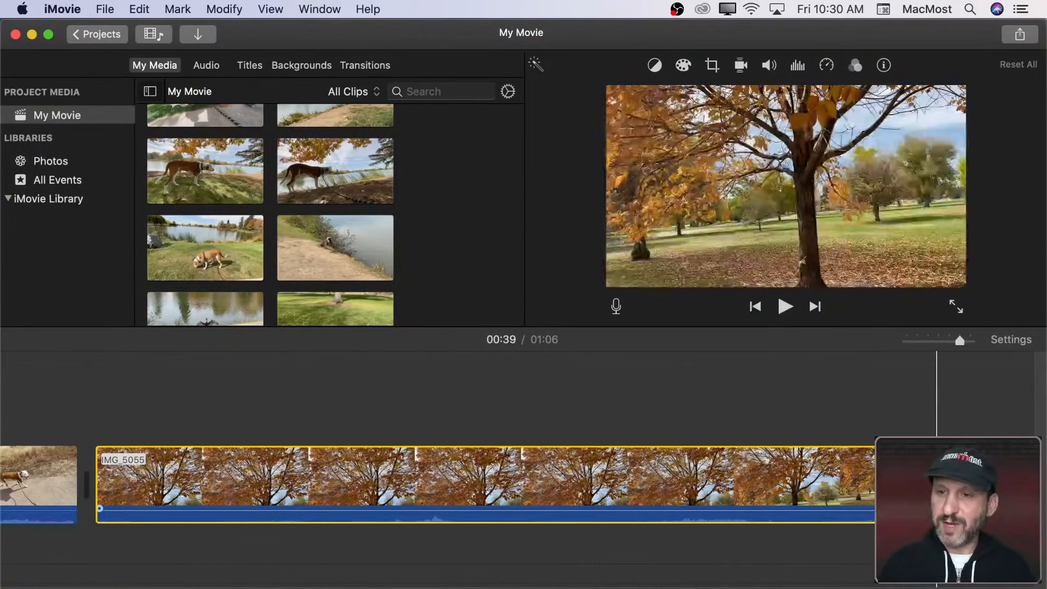
scroll(684, 480, right, 8)
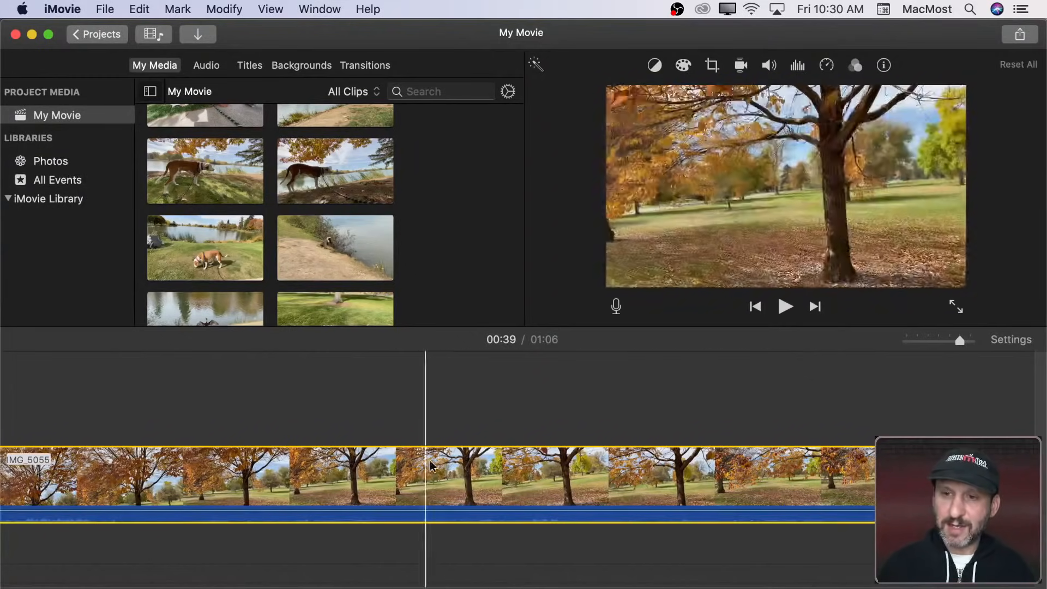
scroll(600, 480, right, 8)
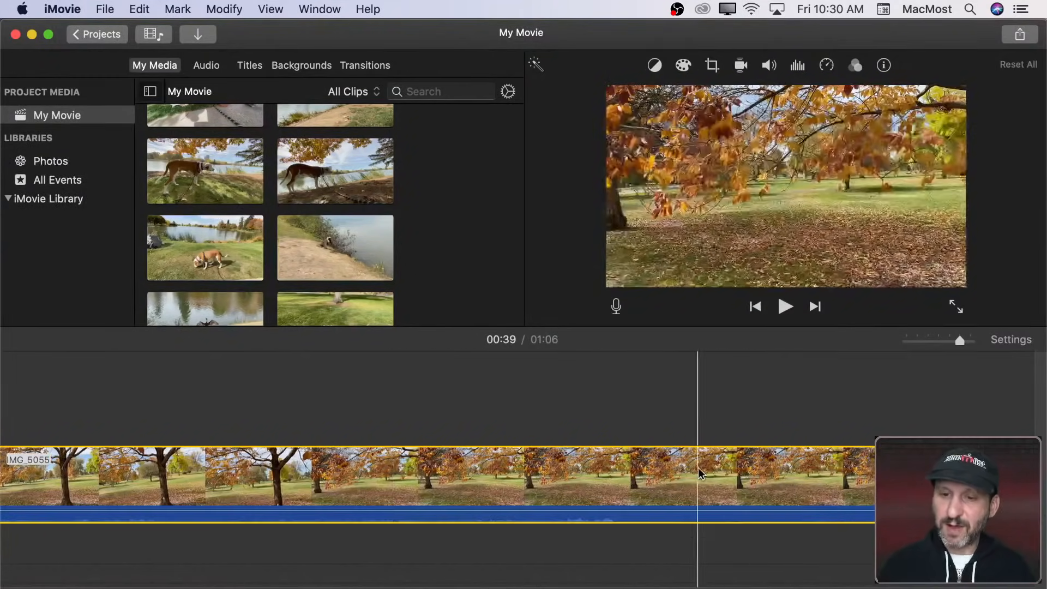
scroll(709, 480, right, 3)
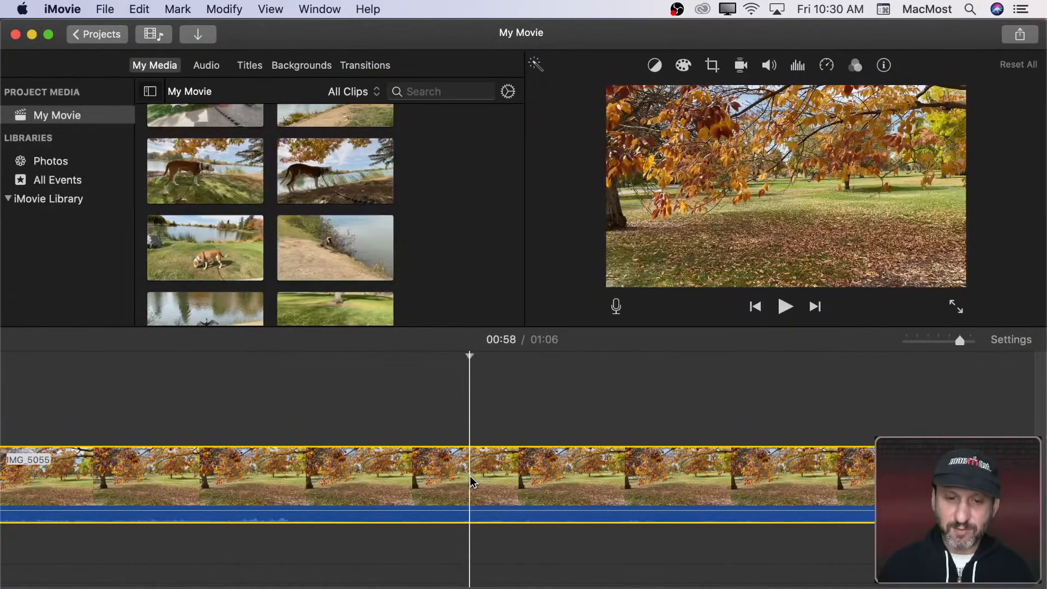
key(super+b)
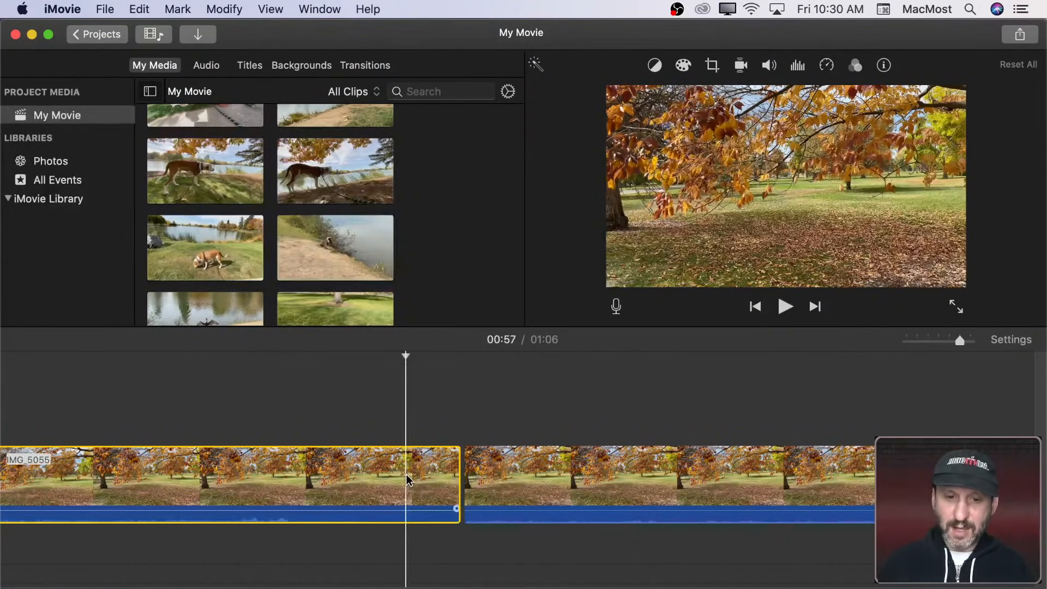
key(Delete)
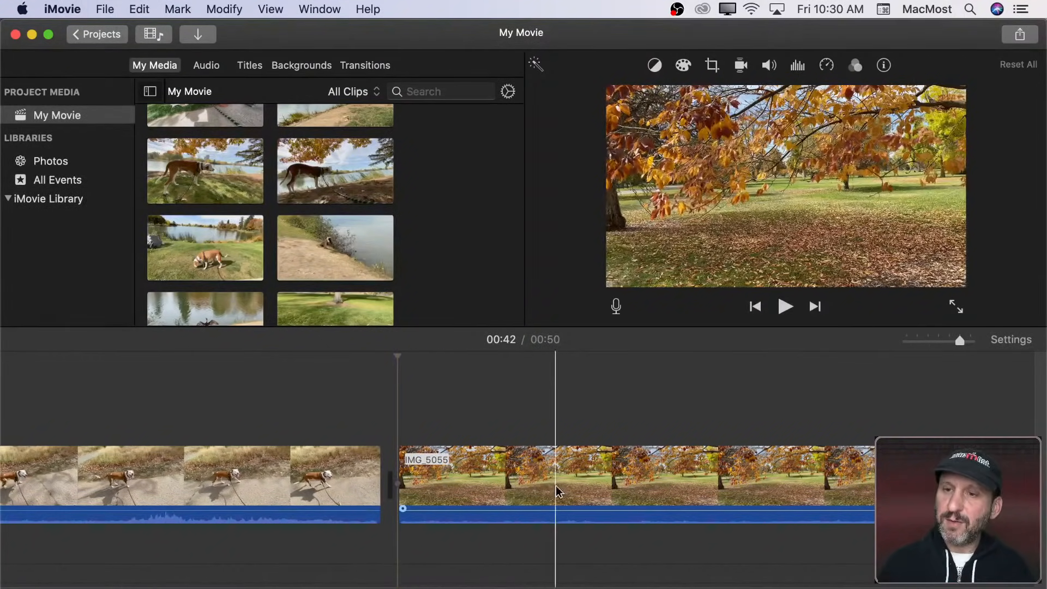
Step: Split the remaining autumn tree clip about 4 seconds in and delete the part after the split
click(846, 506)
key(super+b)
click(851, 506)
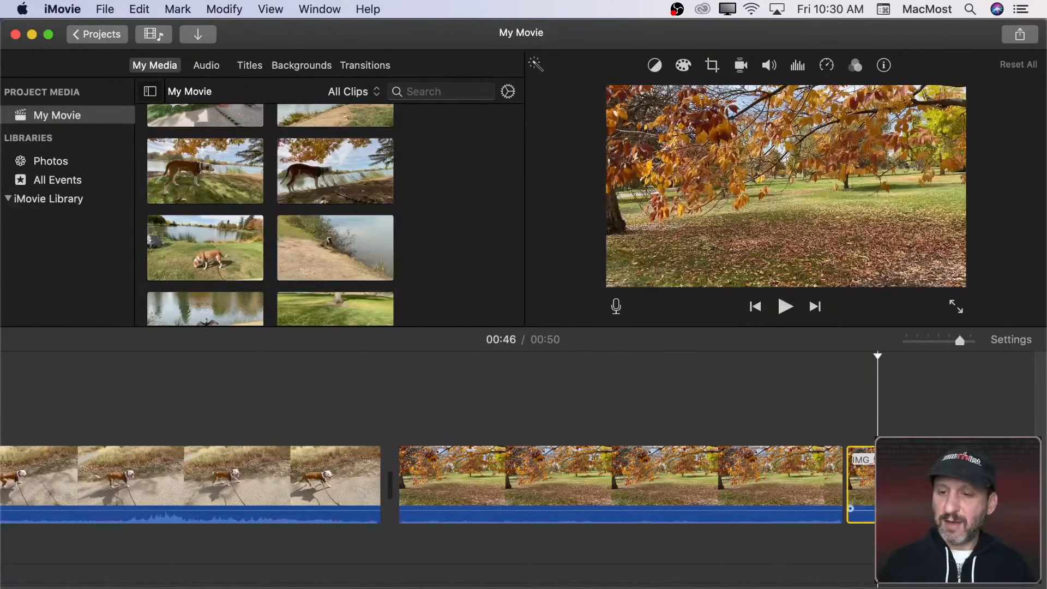
key(Delete)
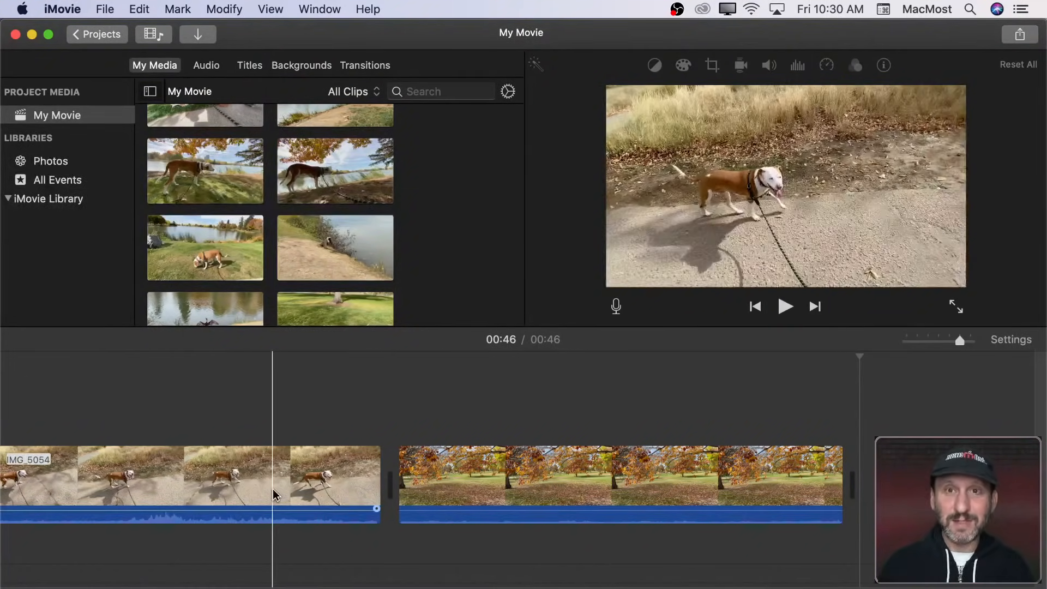
Step: Place the dog-on-path clip above the autumn tree clip as an overlay, aligned with the tree clip's start
scroll(273, 489, left, 3)
scroll(178, 471, left, 4)
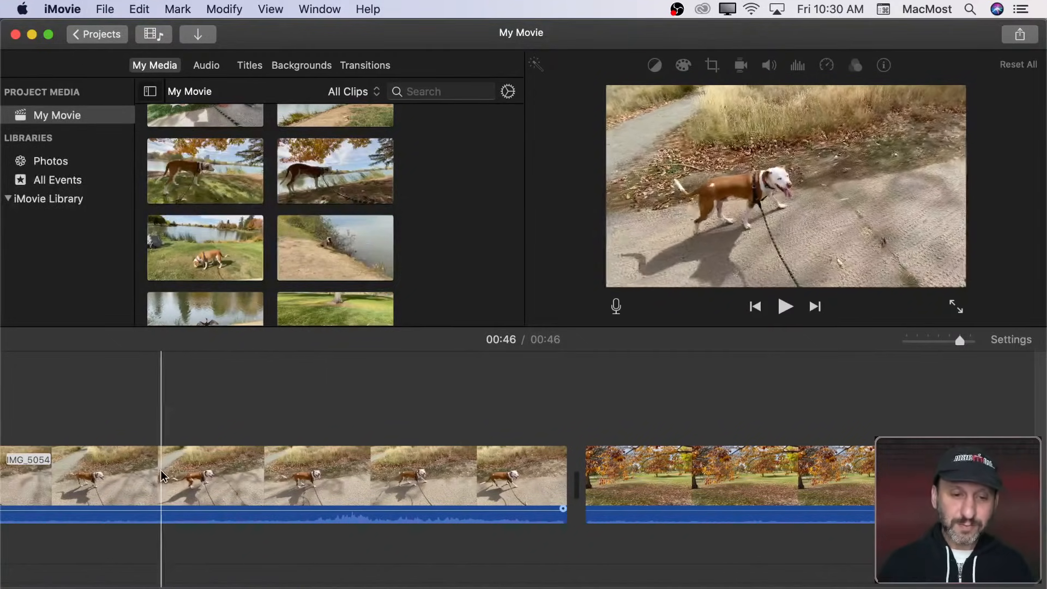
drag(156, 474, 335, 374)
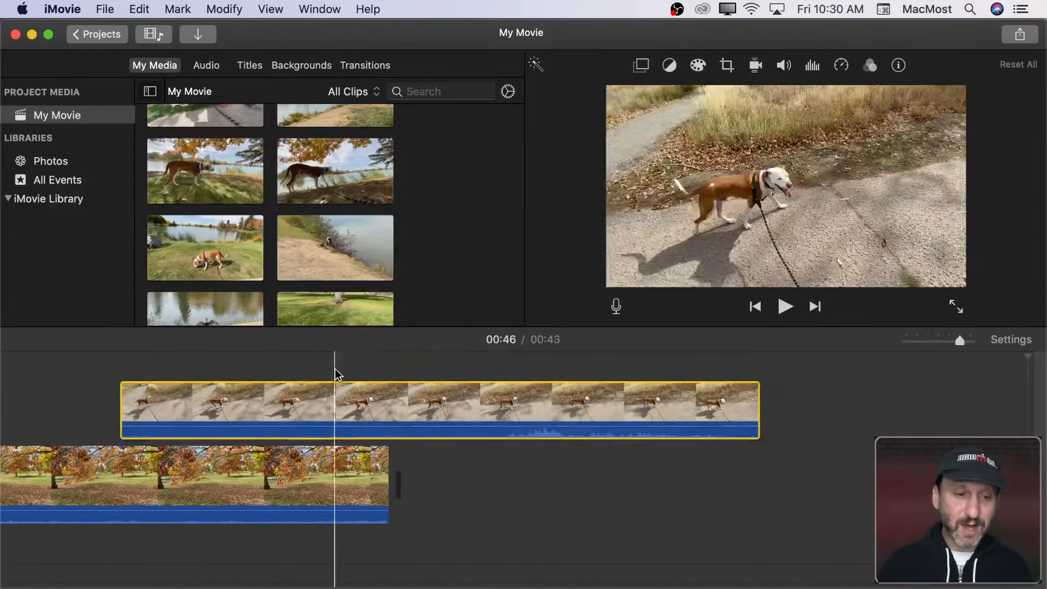
scroll(335, 375, left, 8)
drag(741, 407, 563, 405)
scroll(562, 405, right, 8)
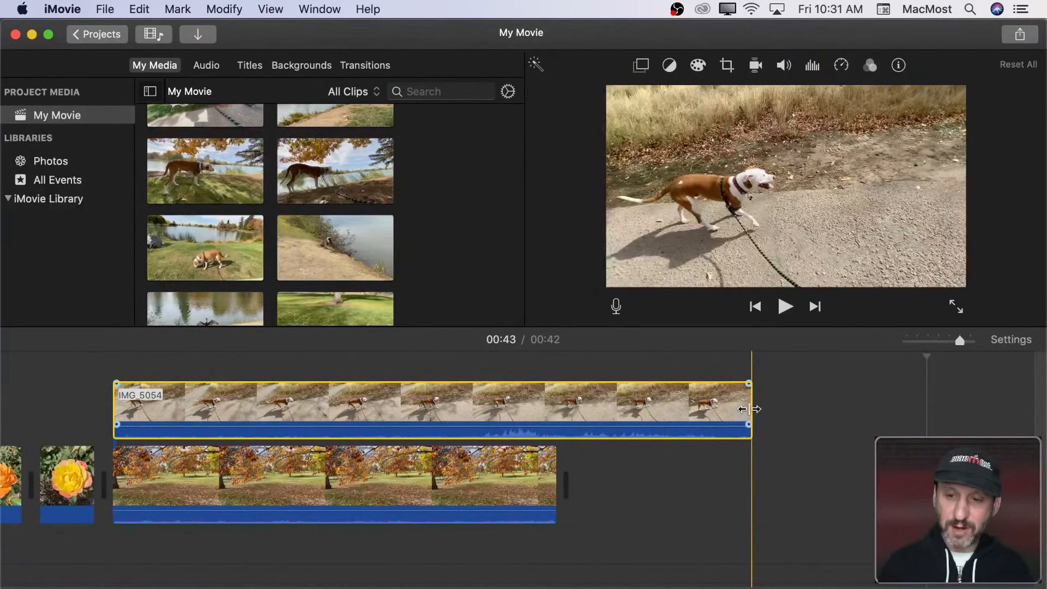
Step: Trim the start off the overlaid dog clip, and shorten the autumn tree clip so both layers start and end together
drag(749, 409, 556, 410)
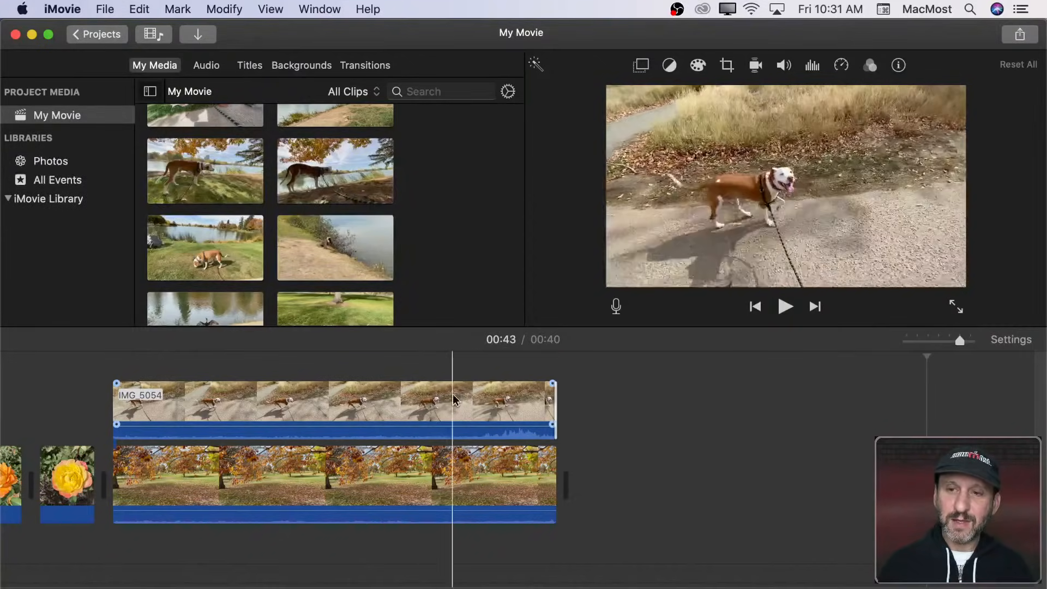
drag(556, 407, 752, 403)
drag(116, 402, 418, 404)
drag(510, 407, 215, 404)
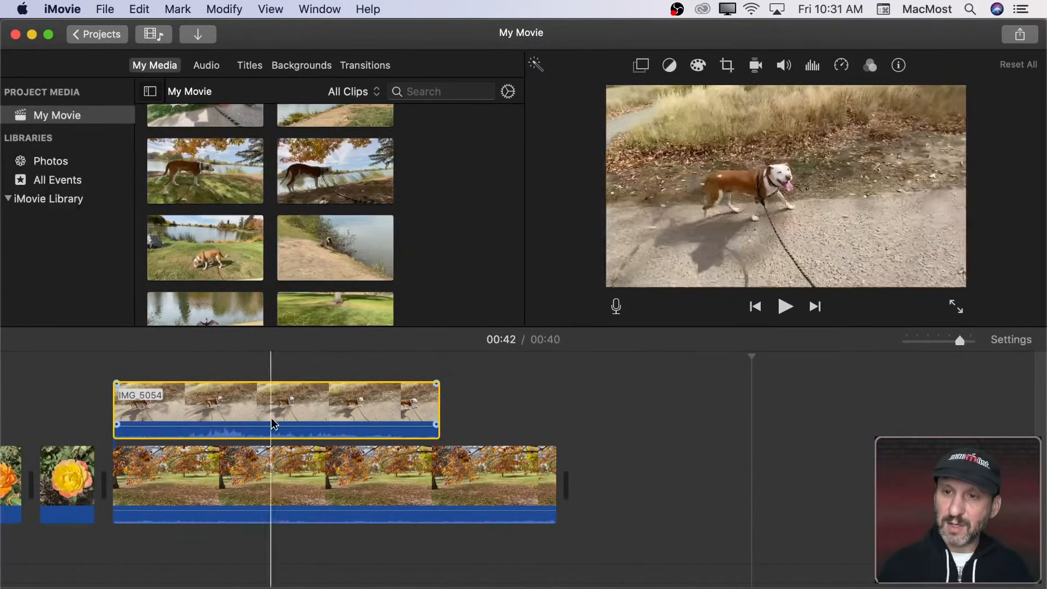
click(437, 405)
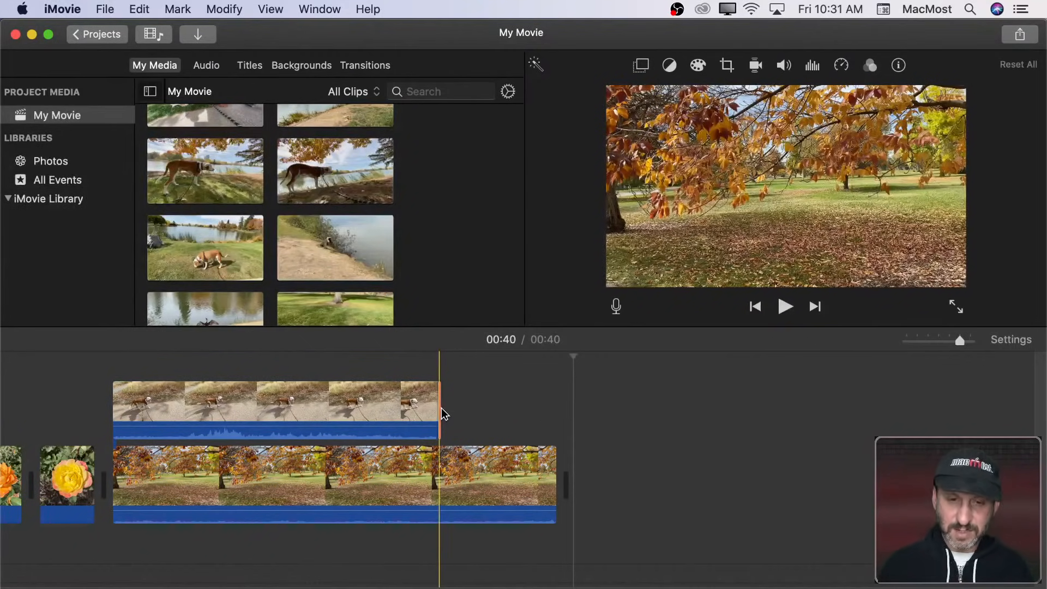
drag(557, 485, 435, 464)
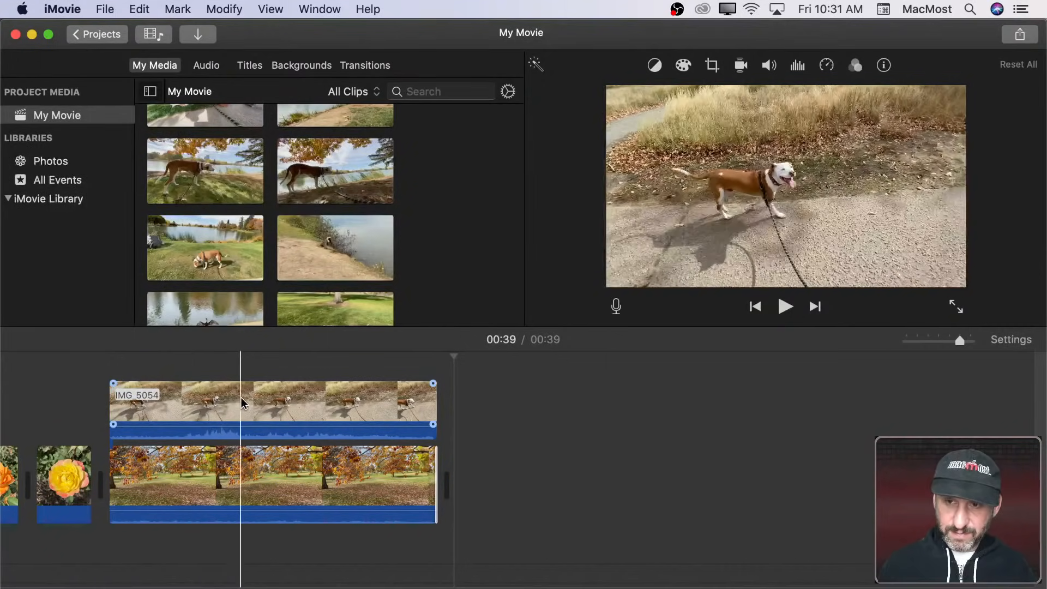
Step: Set the dog clip's video overlay to Split Screen and play back the result
click(267, 406)
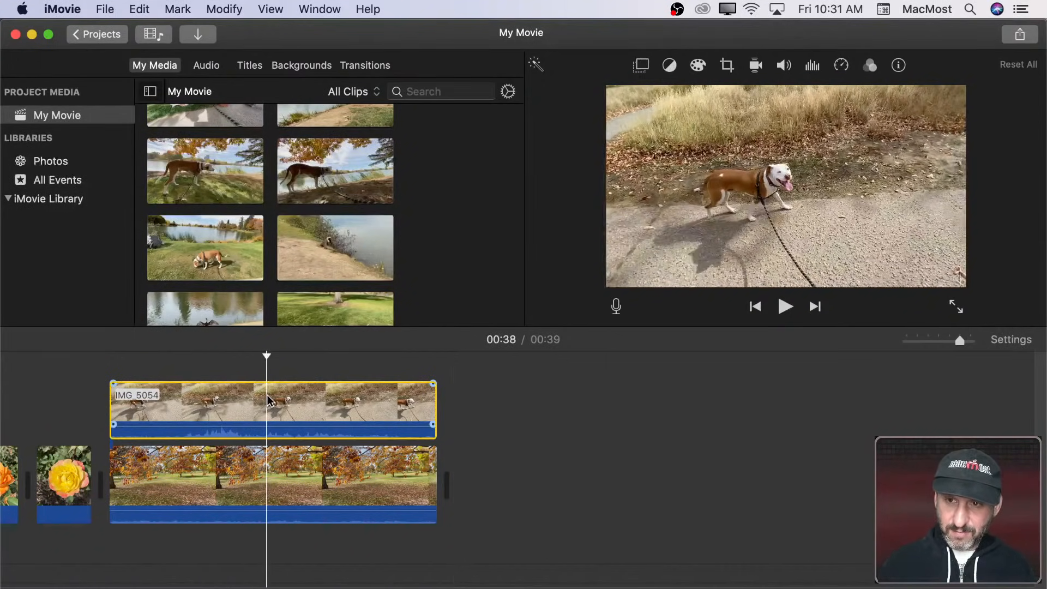
click(642, 66)
click(574, 95)
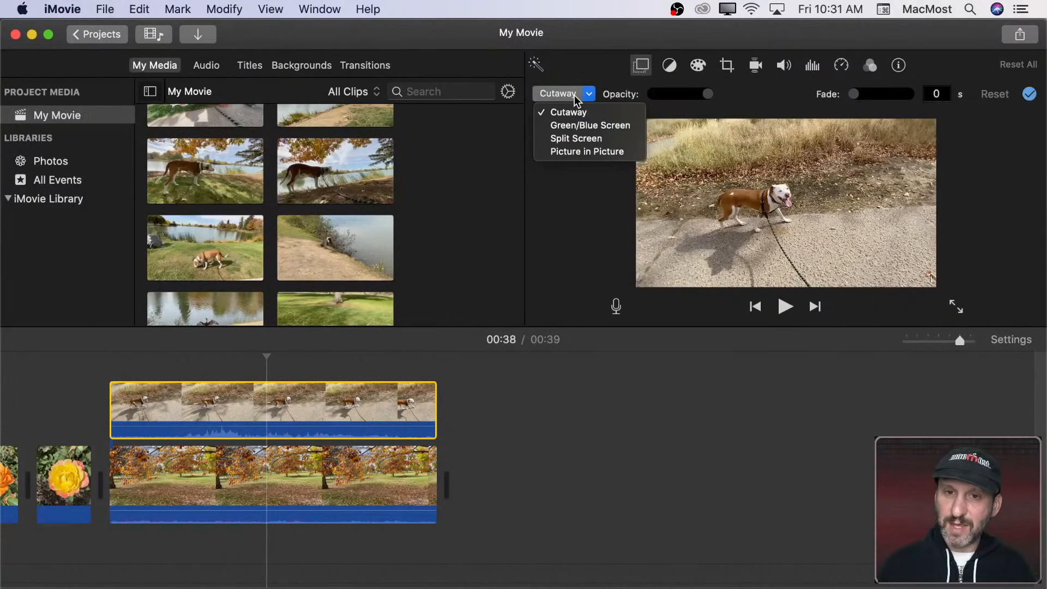
click(574, 136)
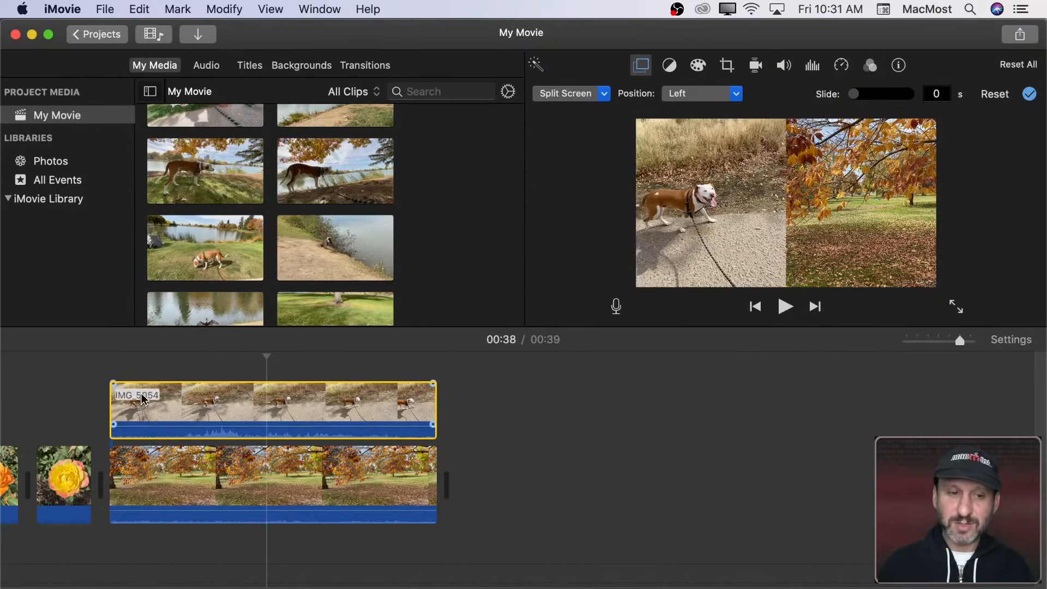
click(100, 402)
key(space)
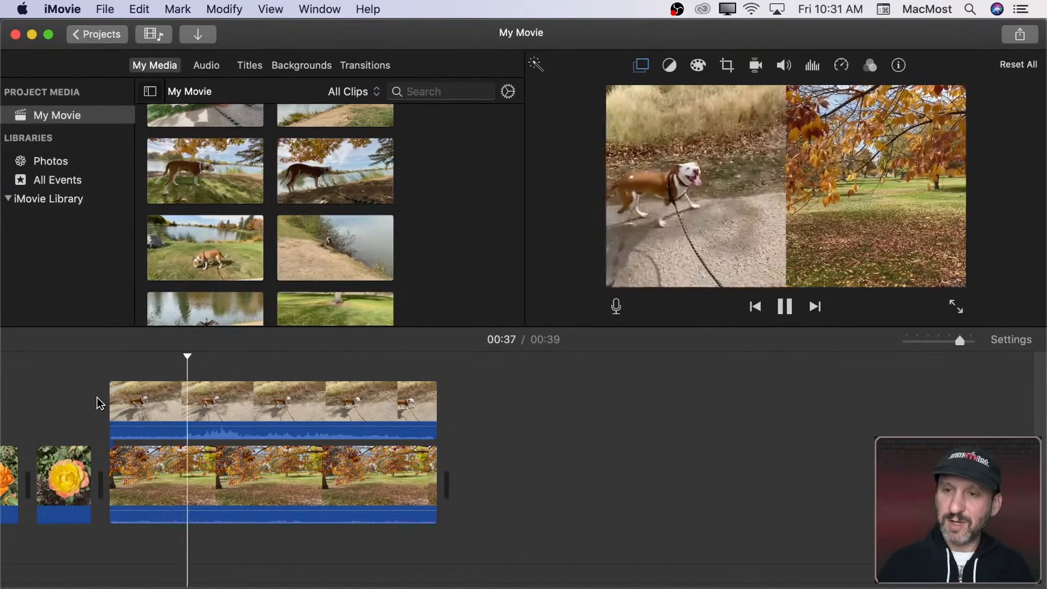
key(space)
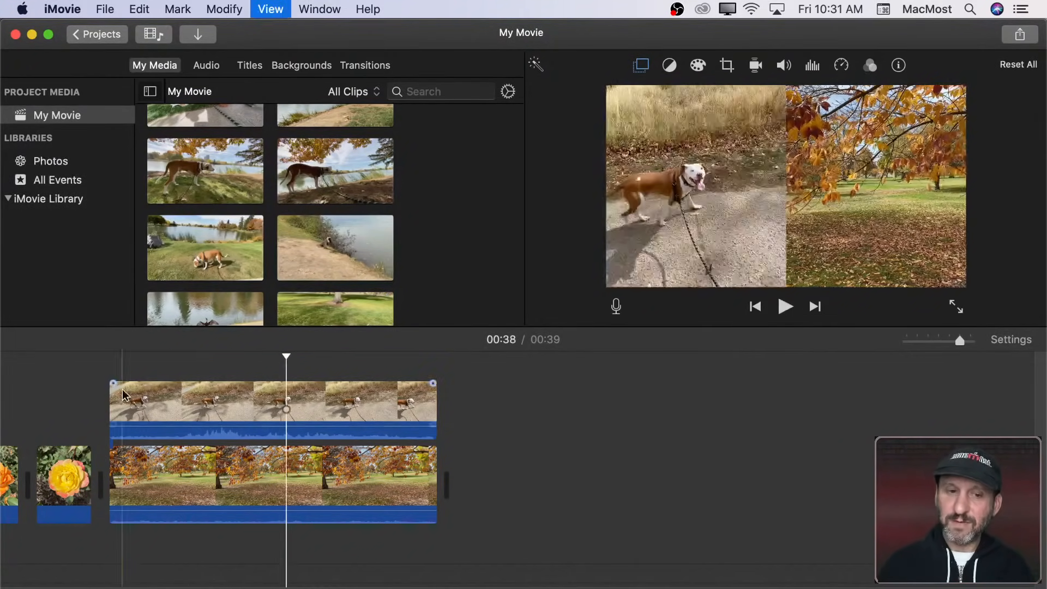
Step: Change the dog clip's overlay to Picture in Picture and enlarge the inset in the lower-right part of the frame
click(645, 70)
click(570, 95)
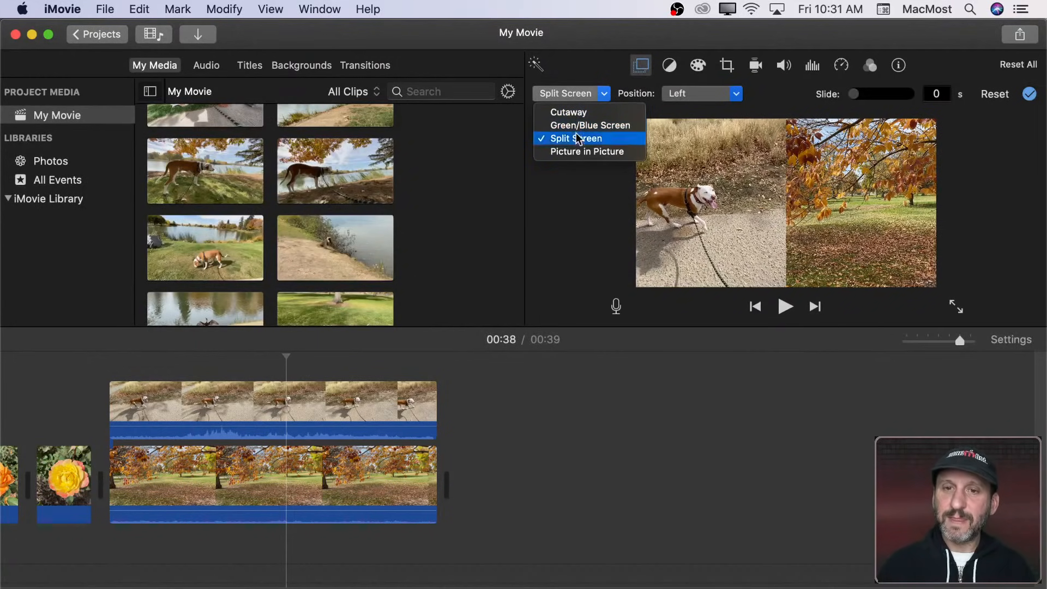
click(578, 151)
drag(882, 162, 794, 217)
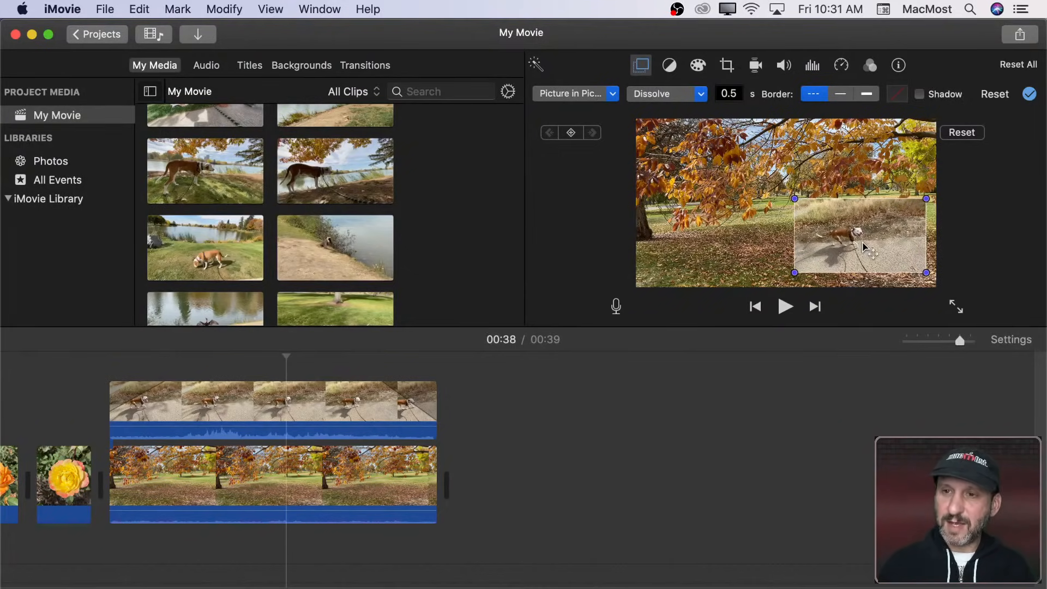
Step: Crop the overlaid clip with Crop to Fill, framing it tightly around the dog, and apply the crop
click(728, 66)
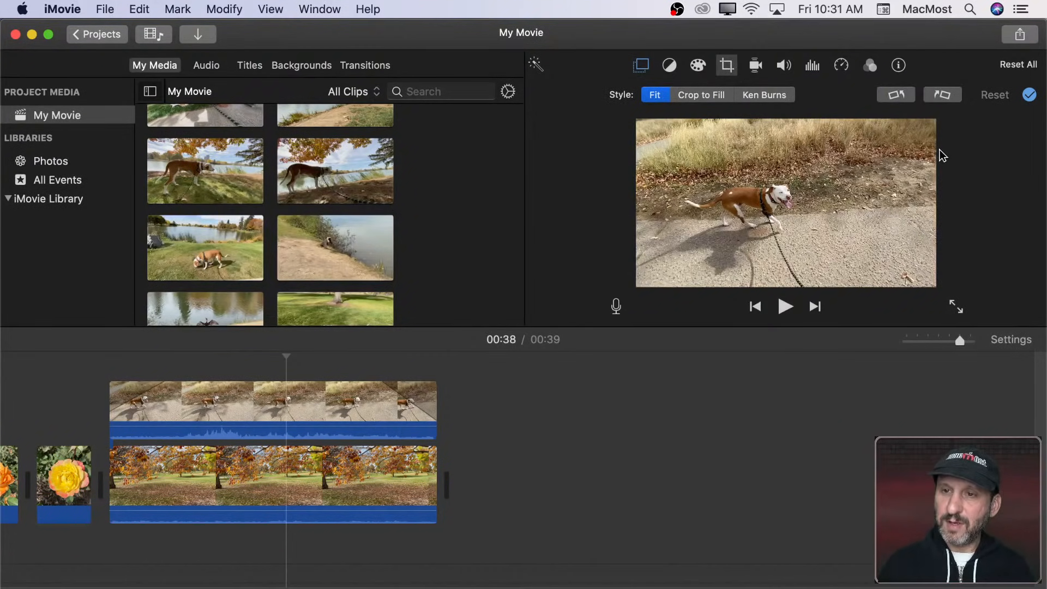
click(706, 96)
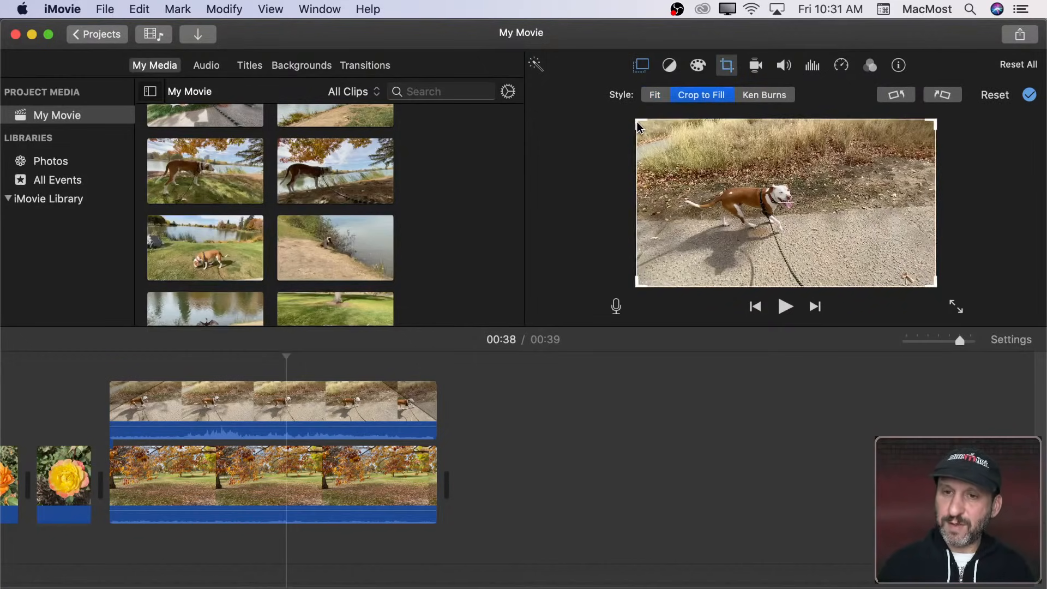
drag(645, 125, 660, 145)
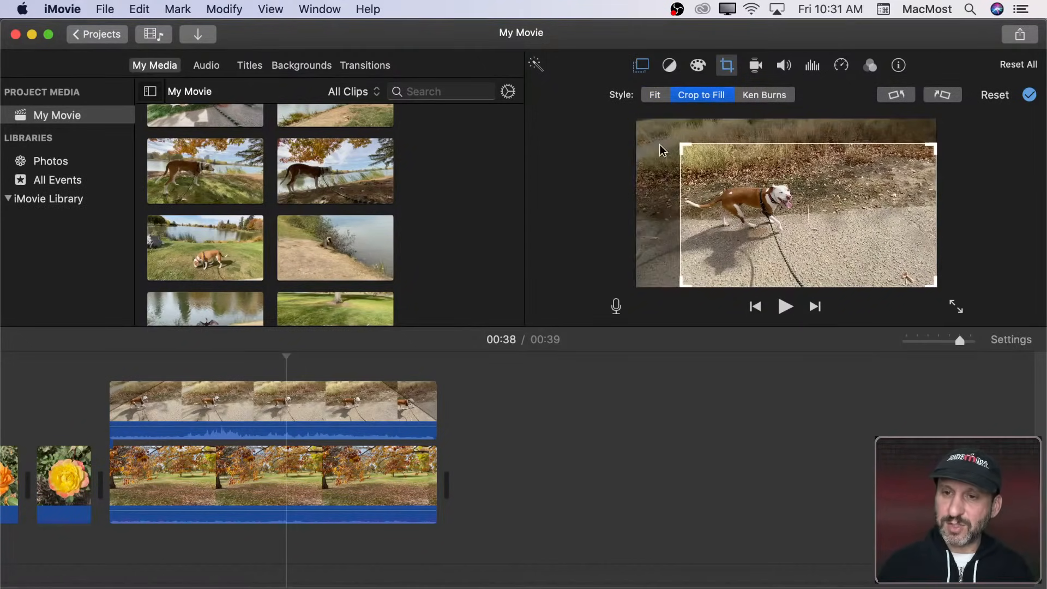
drag(936, 285, 810, 227)
drag(758, 168, 793, 200)
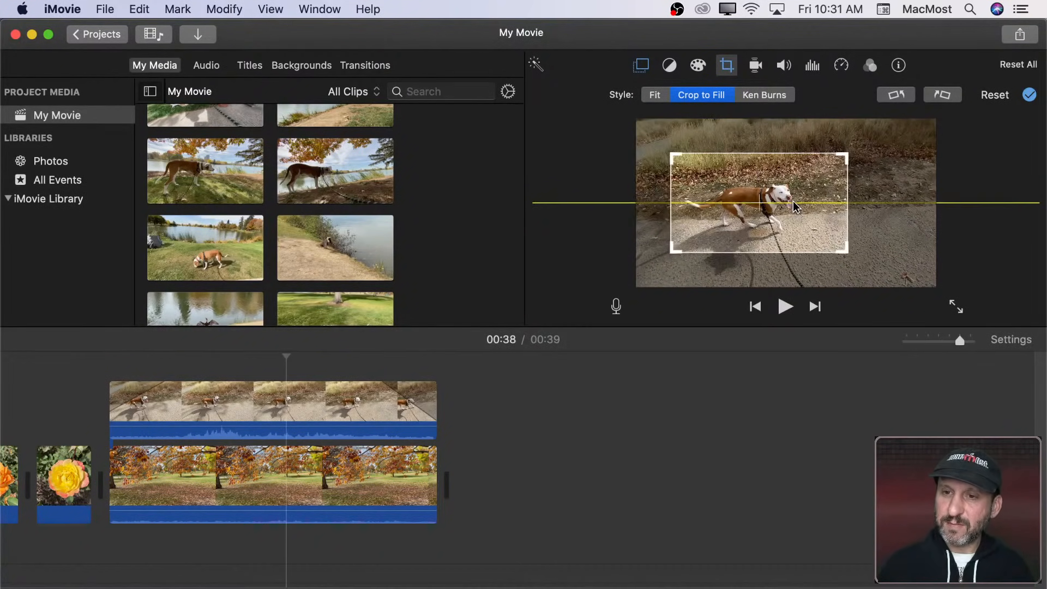
drag(844, 249, 777, 222)
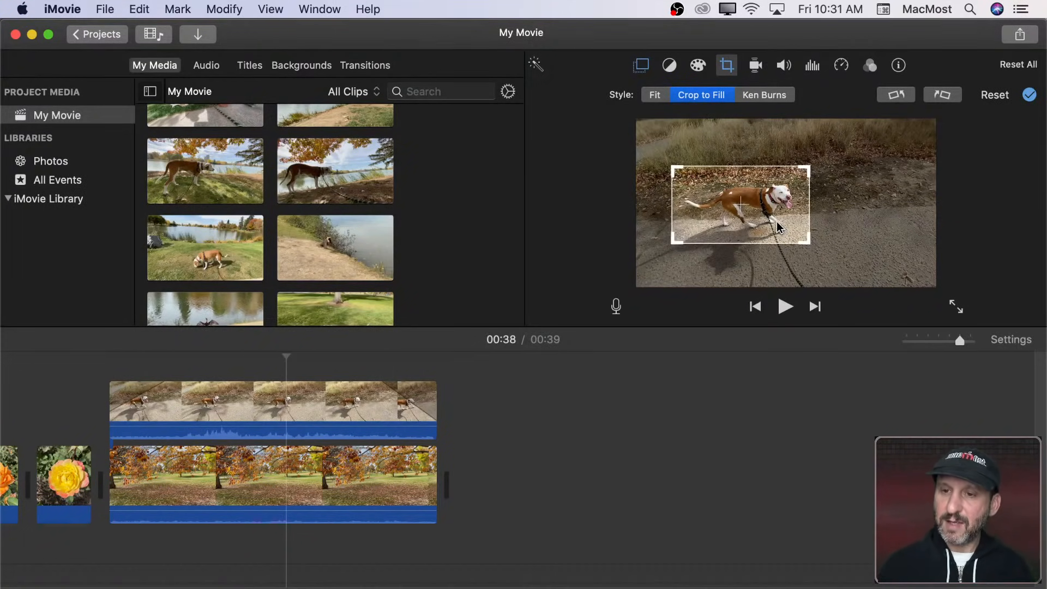
click(1029, 95)
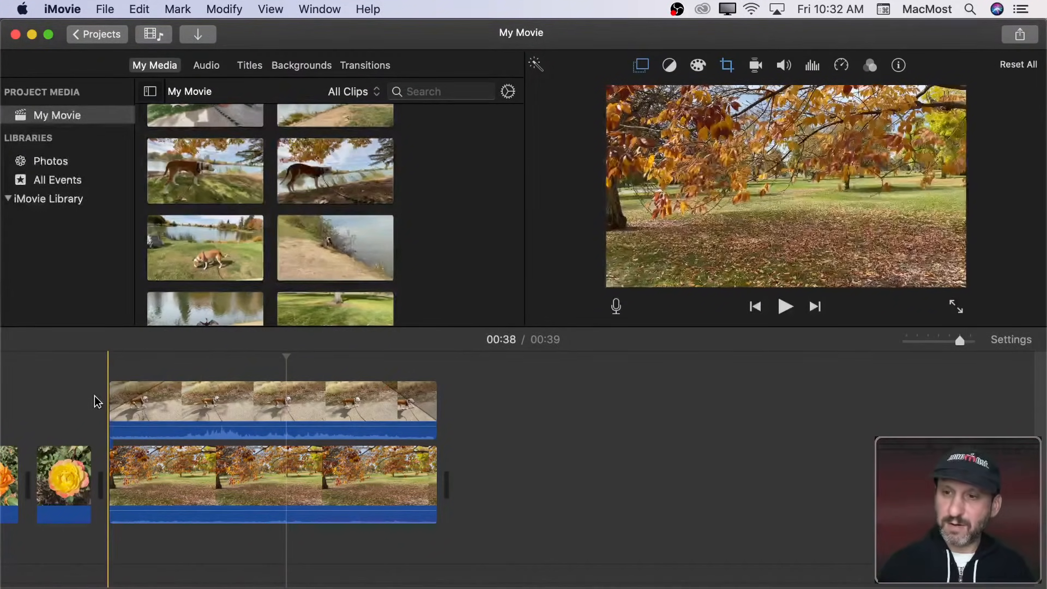
Step: Play back the cropped picture-in-picture section of the timeline
key(space)
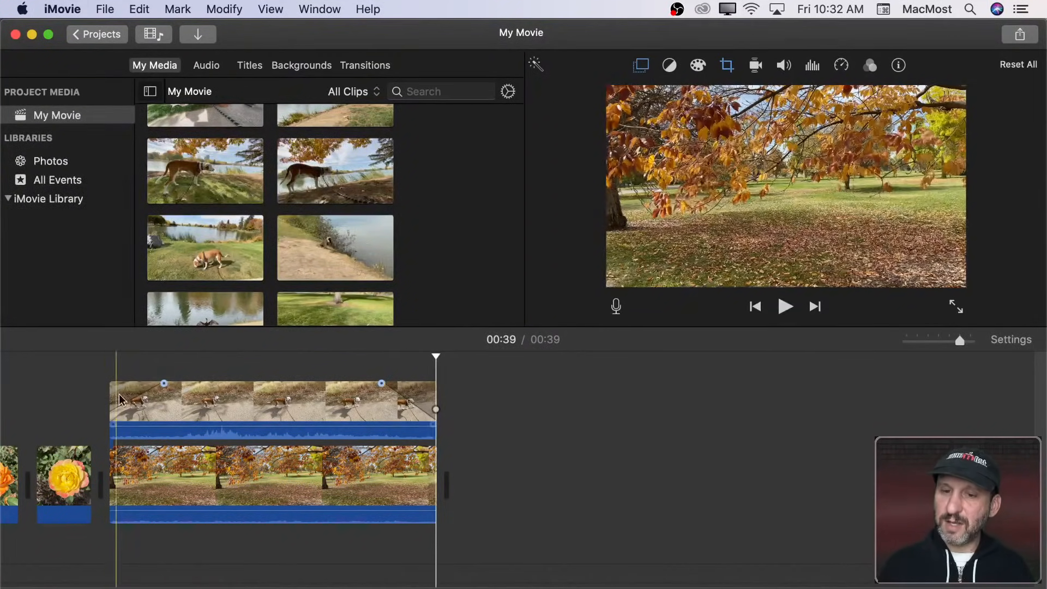
key(space)
key(space)
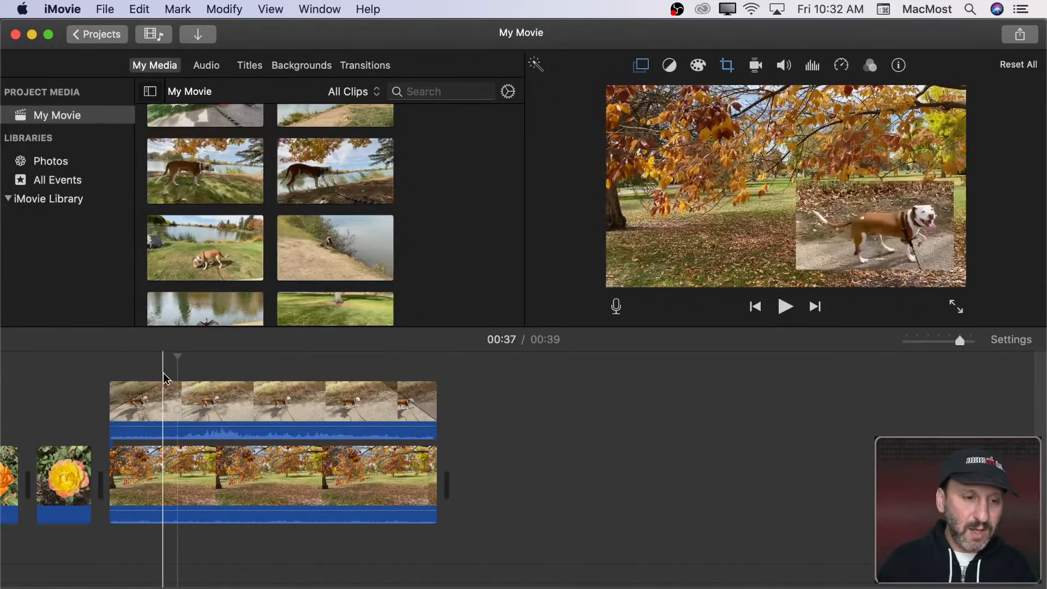
Step: Set the overlay clip's fade-in to +00:00, play back the section and select the overlay clip
mouse_move(113, 384)
mouse_down()
mouse_move(180, 383)
mouse_move(114, 385)
mouse_up()
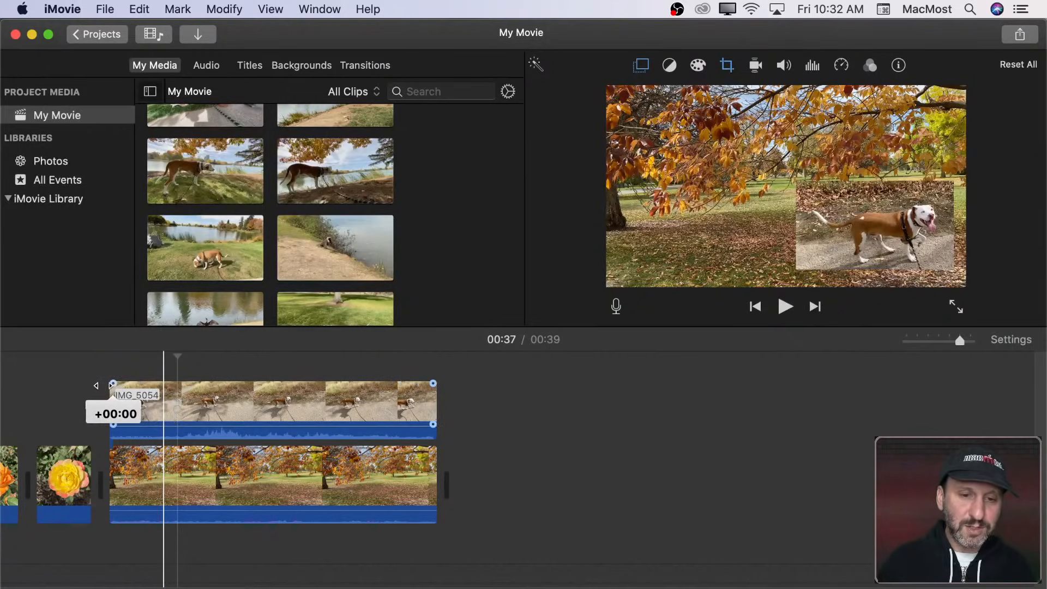
click(56, 398)
key(space)
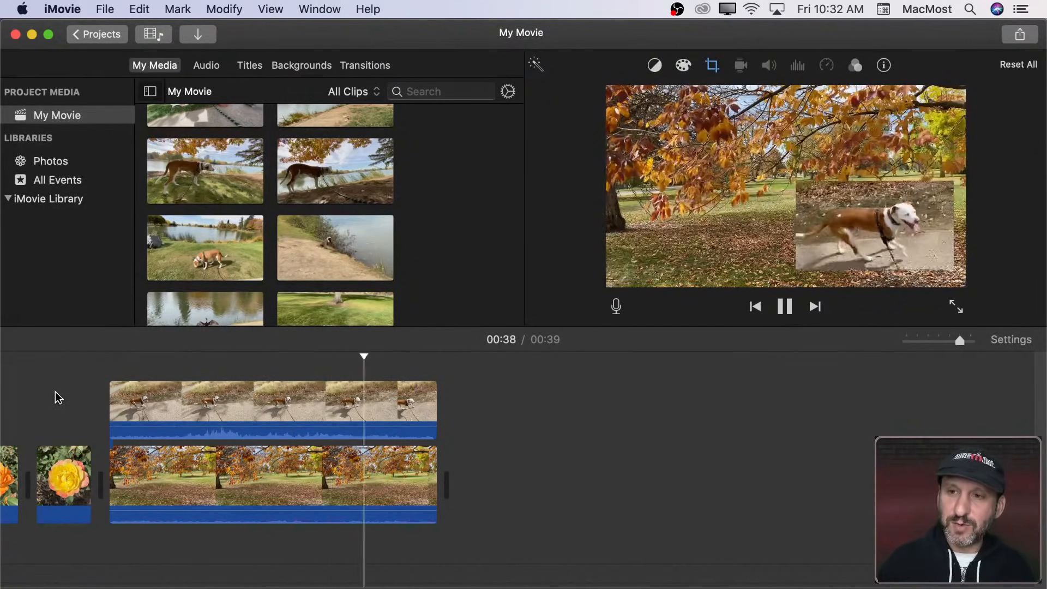
click(207, 404)
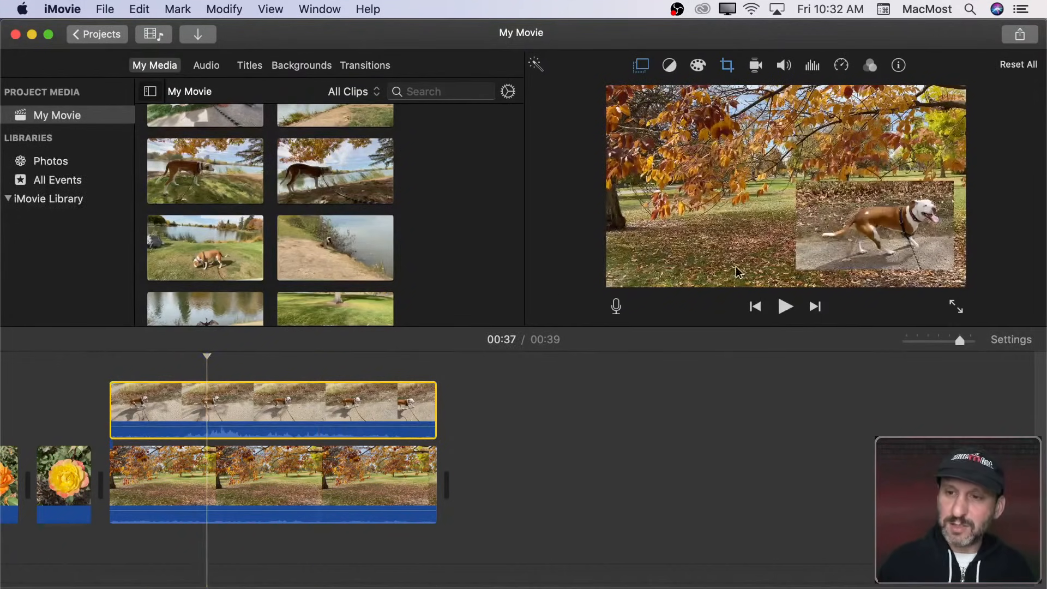
Step: Show the overlay settings and move the dog picture-in-picture inset to the lower-left corner of the frame
click(719, 66)
click(670, 66)
click(644, 66)
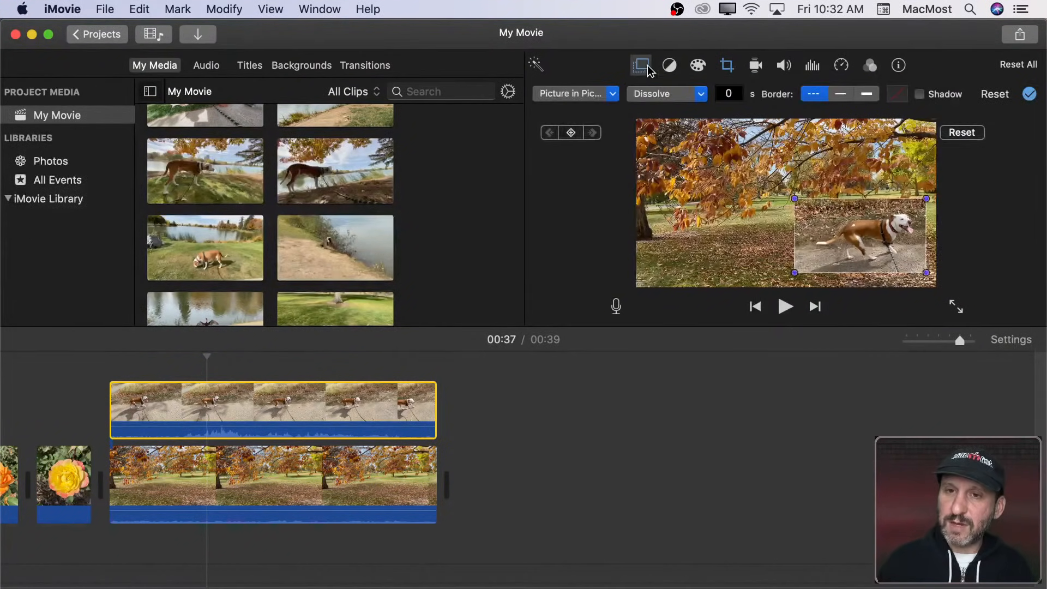
drag(840, 236, 660, 274)
Step: Trim both ends of the dog overlay clip so it starts after and ends before the autumn tree clip beneath it
click(134, 397)
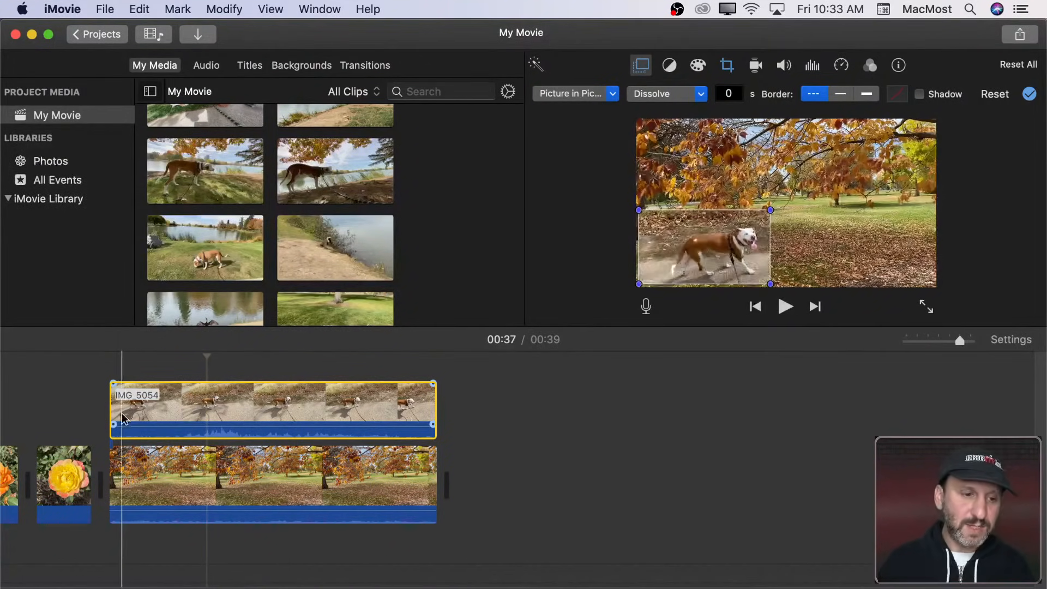
drag(111, 409, 142, 410)
drag(435, 410, 401, 399)
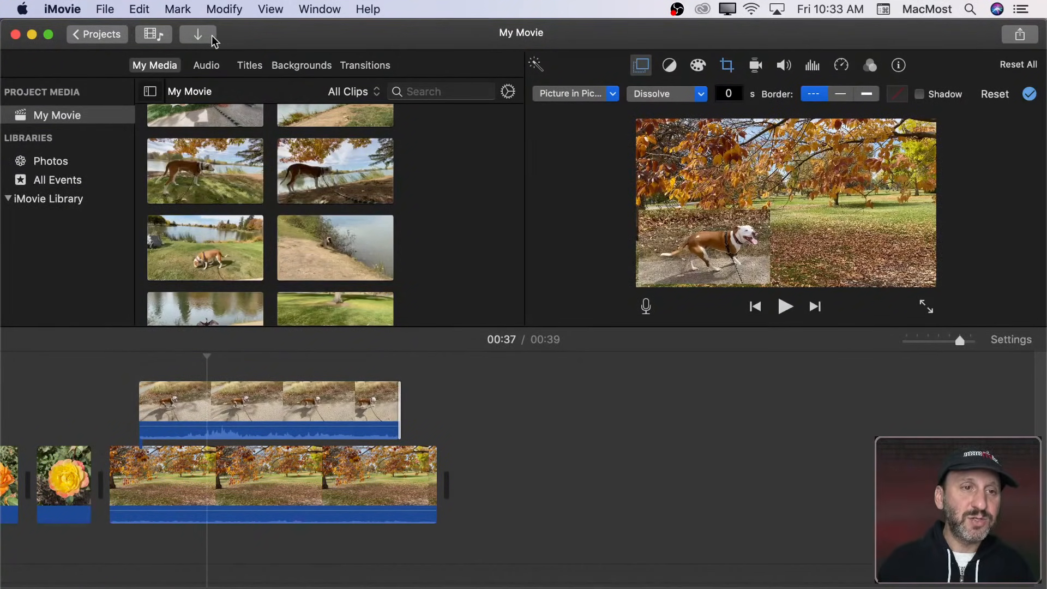
Step: Add Cross Dissolve transitions before and after the autumn tree clip
click(364, 67)
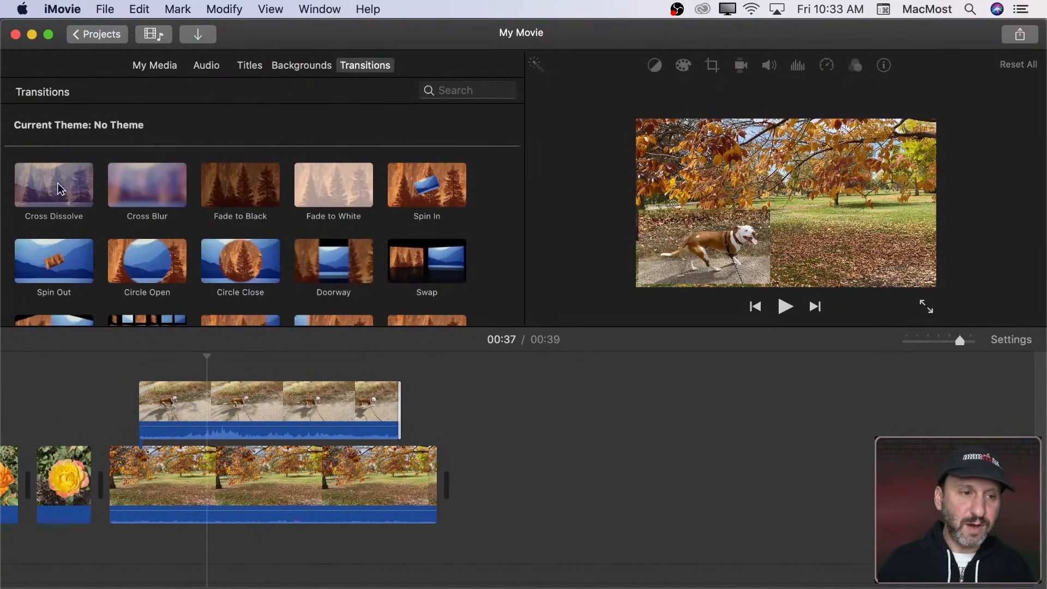
drag(57, 182, 97, 480)
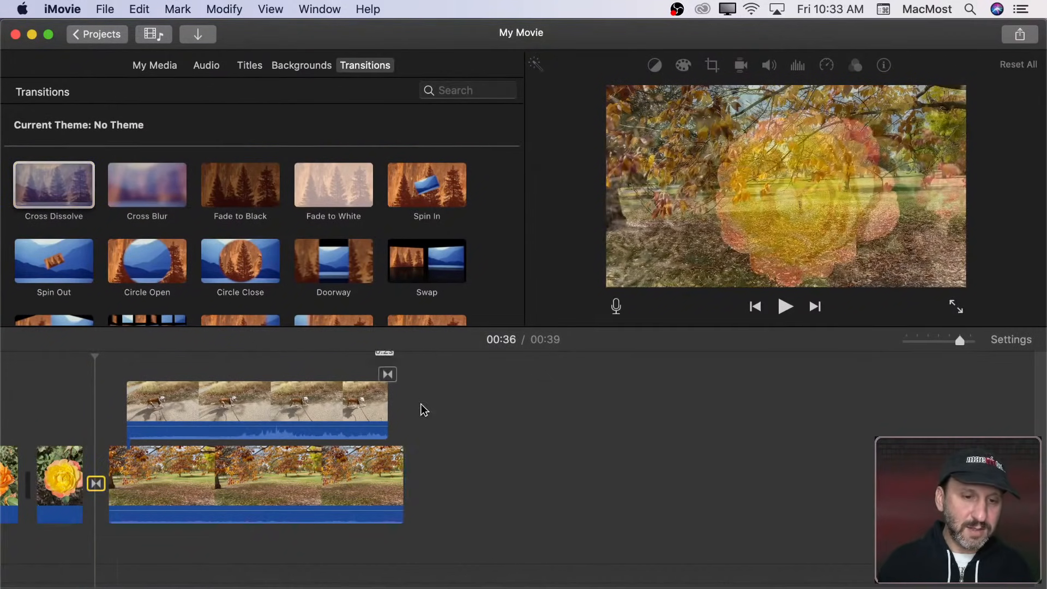
drag(421, 404, 443, 457)
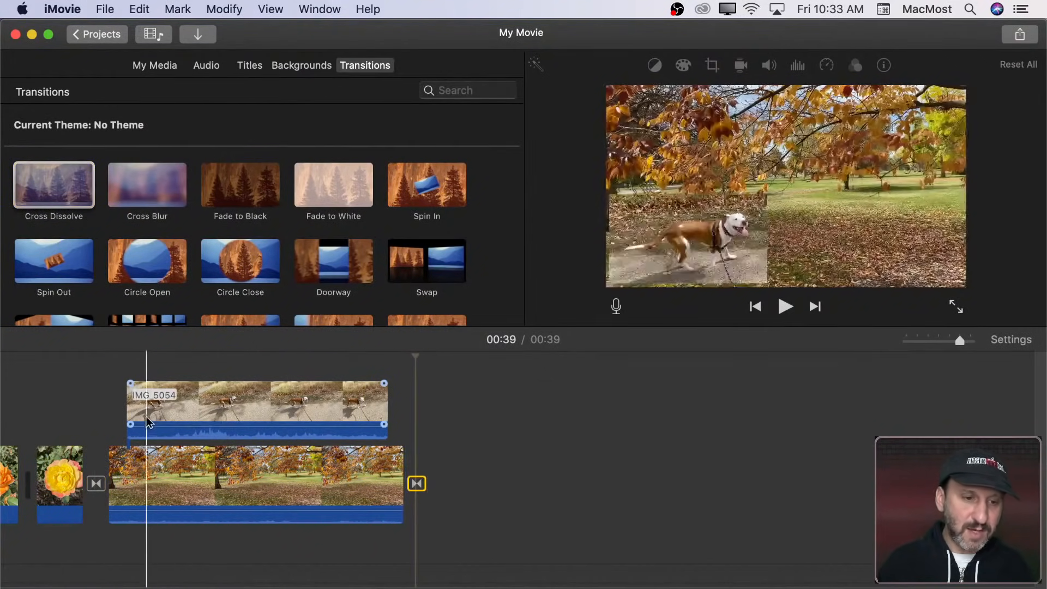
Step: Extend the dog overlay at both ends to line up with the autumn tree clip and play back the section
click(146, 418)
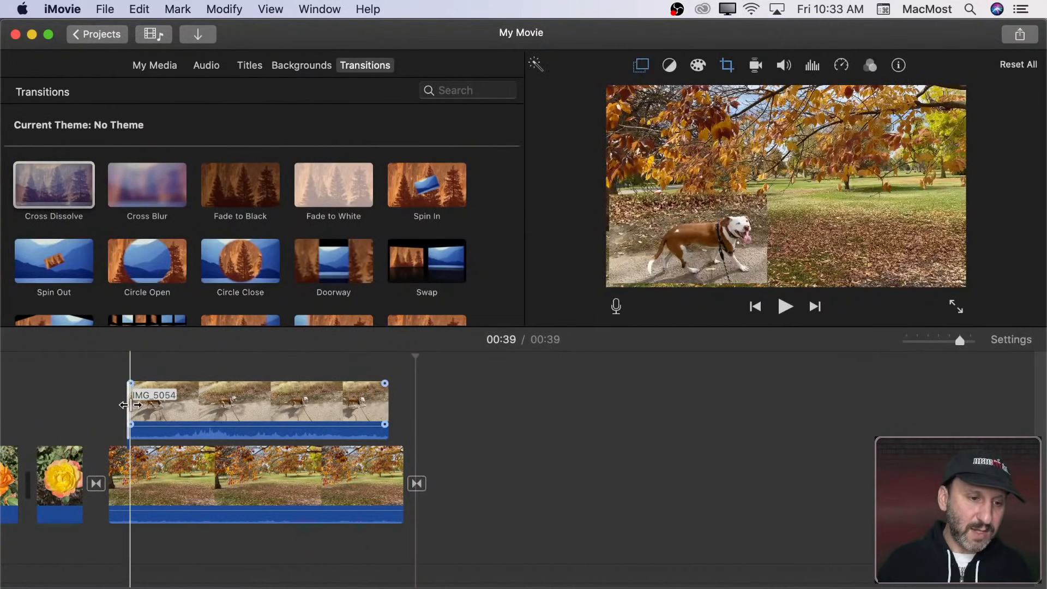
drag(131, 404, 110, 404)
drag(389, 398, 415, 397)
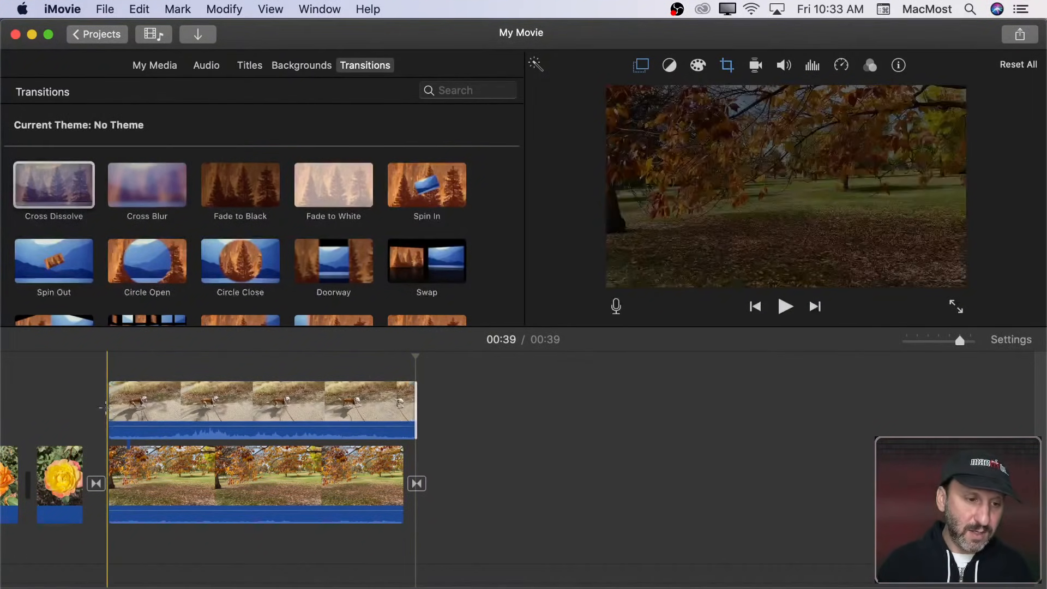
click(107, 408)
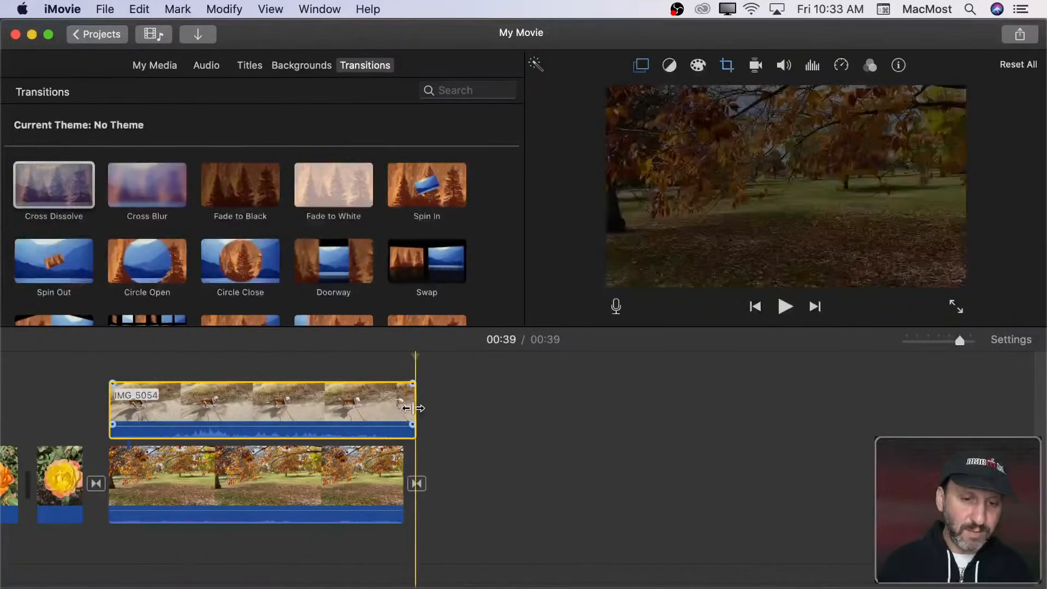
drag(415, 409, 403, 409)
key(space)
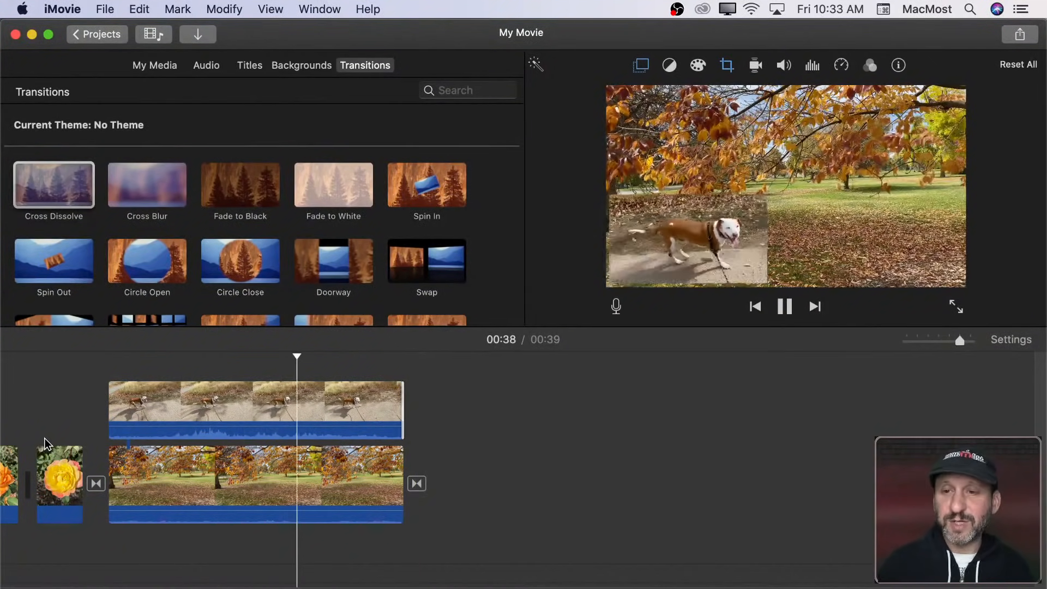
key(space)
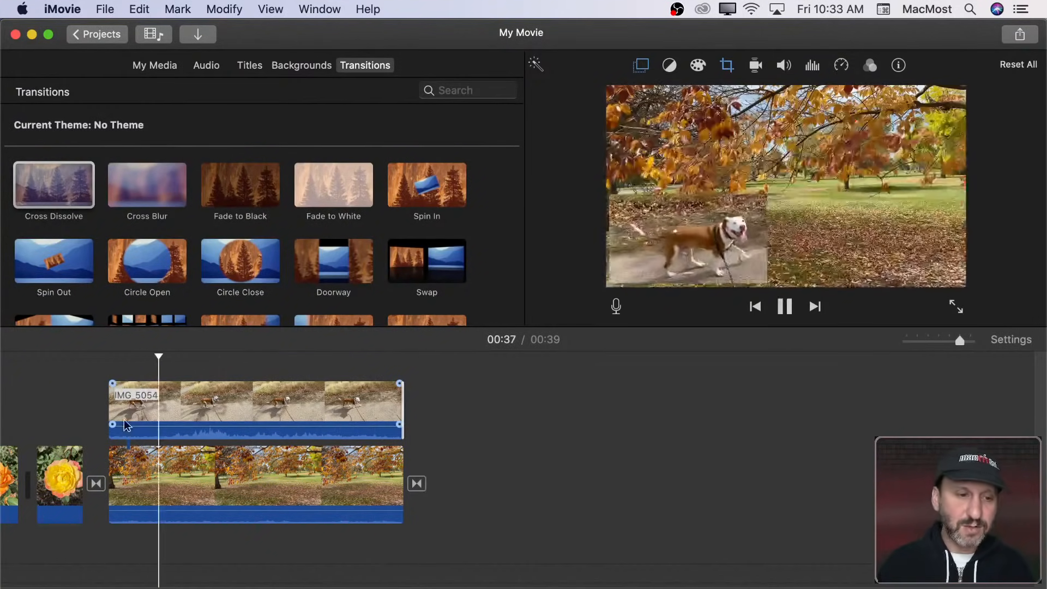
Step: Add fades to the start and end of the dog overlay, lengthen them slightly, and play back the result
drag(108, 384, 122, 383)
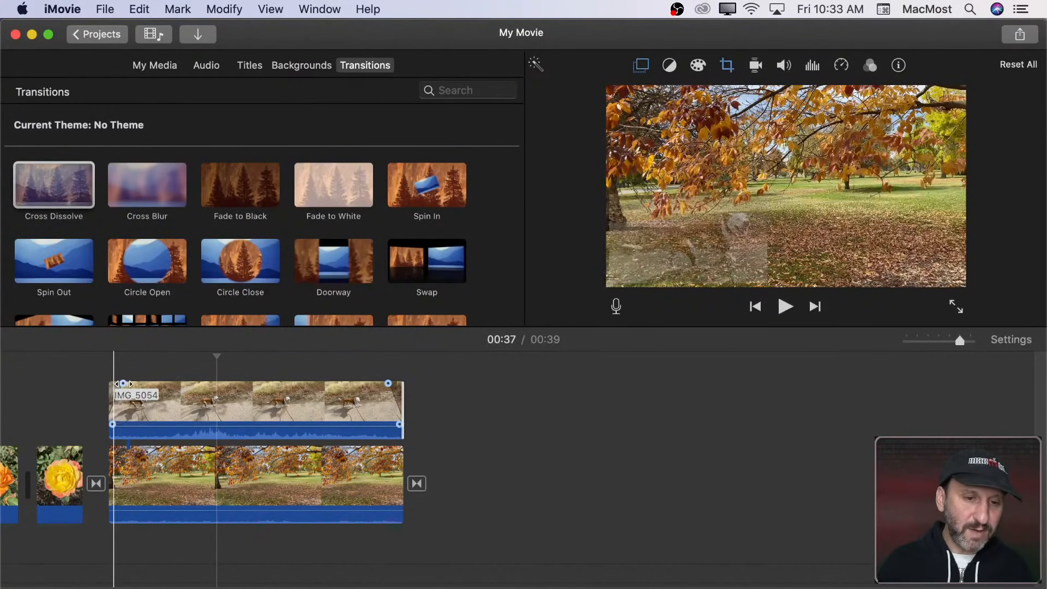
key(space)
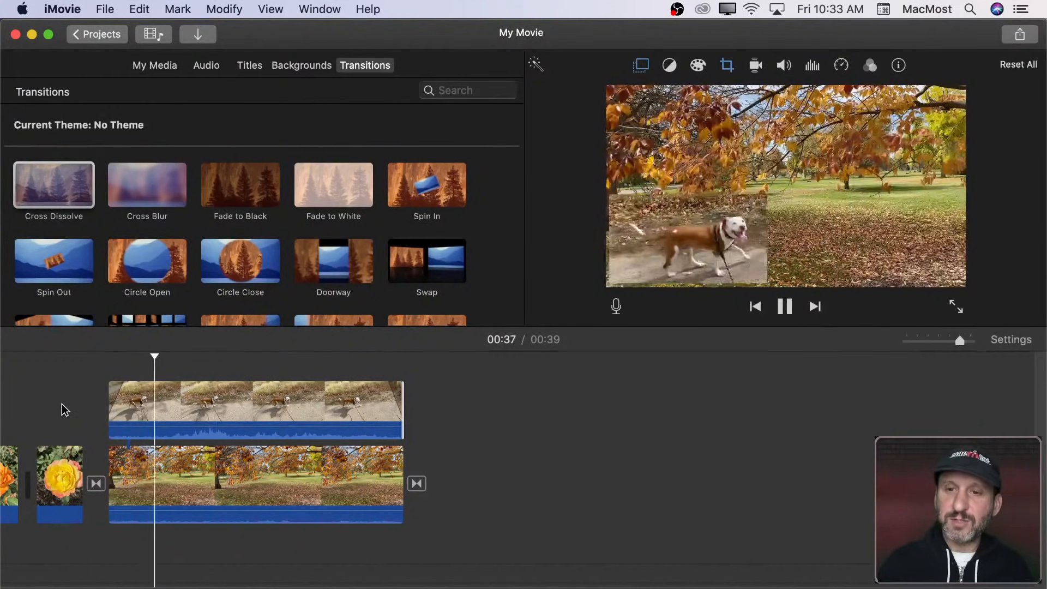
key(space)
drag(124, 383, 136, 383)
key(space)
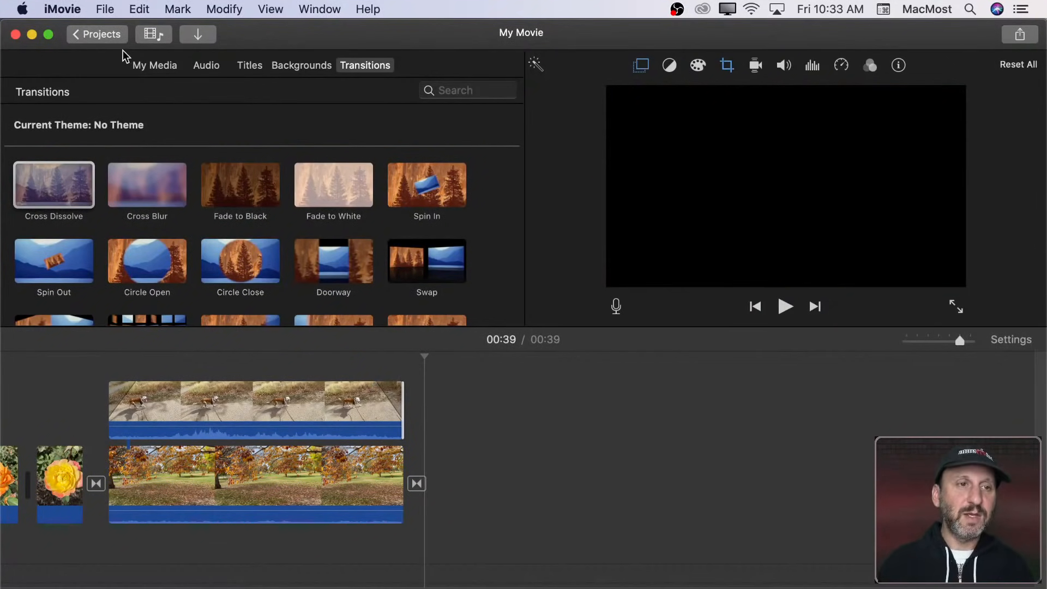
Step: Add the 24.2 s clip of the dog standing by the lake to the end of the timeline
click(150, 63)
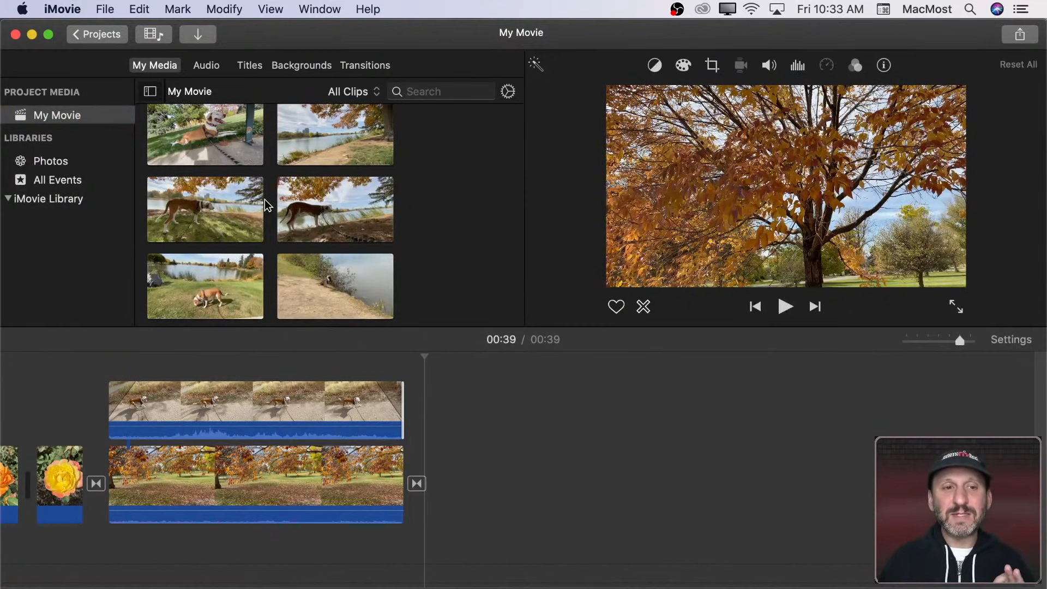
scroll(268, 206, up, 3)
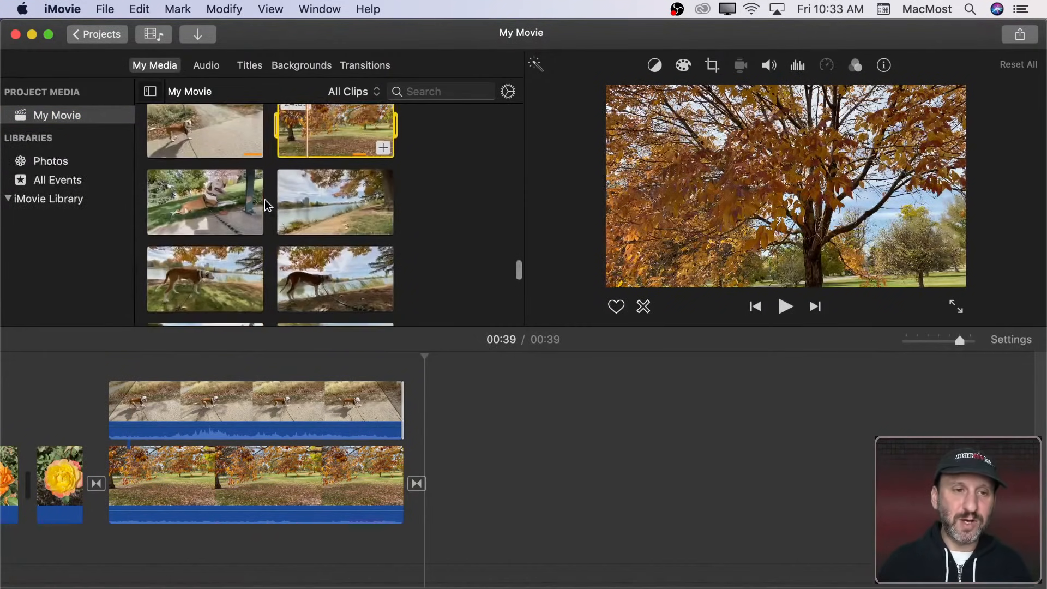
scroll(267, 206, down, 2)
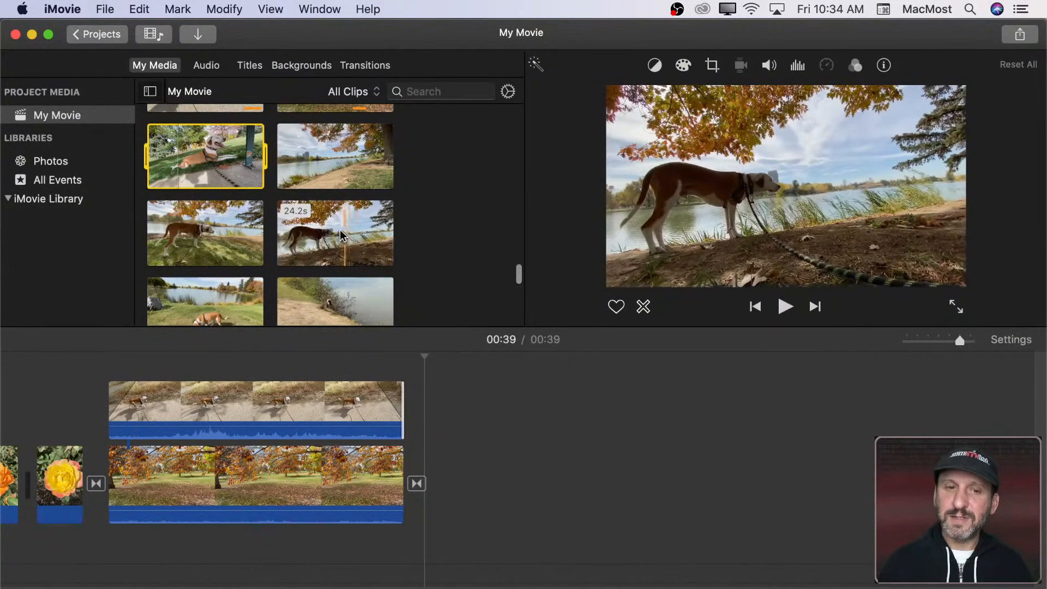
drag(310, 230, 444, 454)
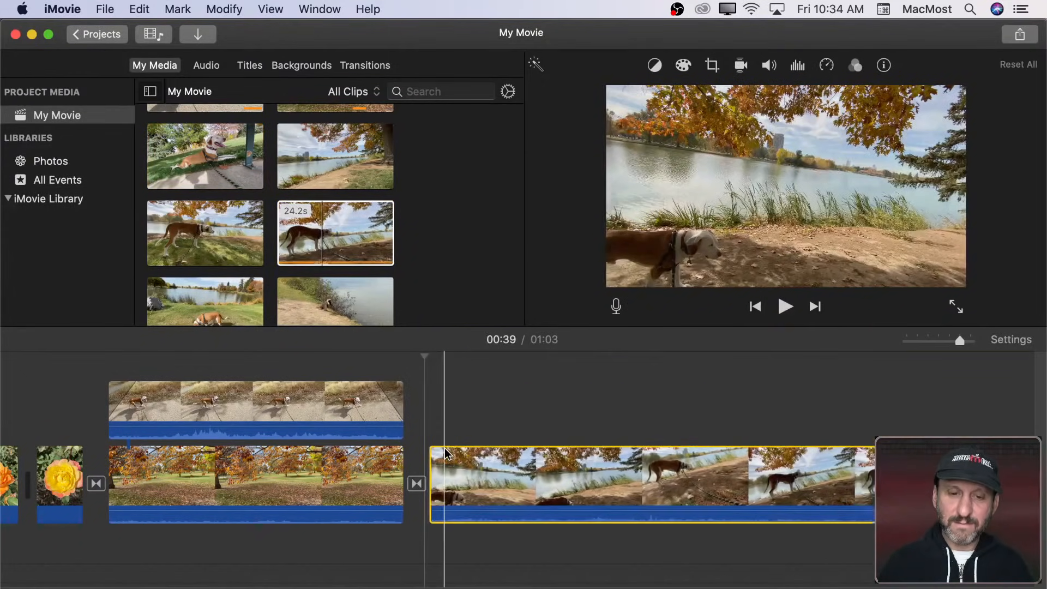
Step: Trim the start of the lakeside dog clip IMG_5060 so it begins with the dog standing still in profile
drag(153, 491, 947, 491)
scroll(947, 491, right, 10)
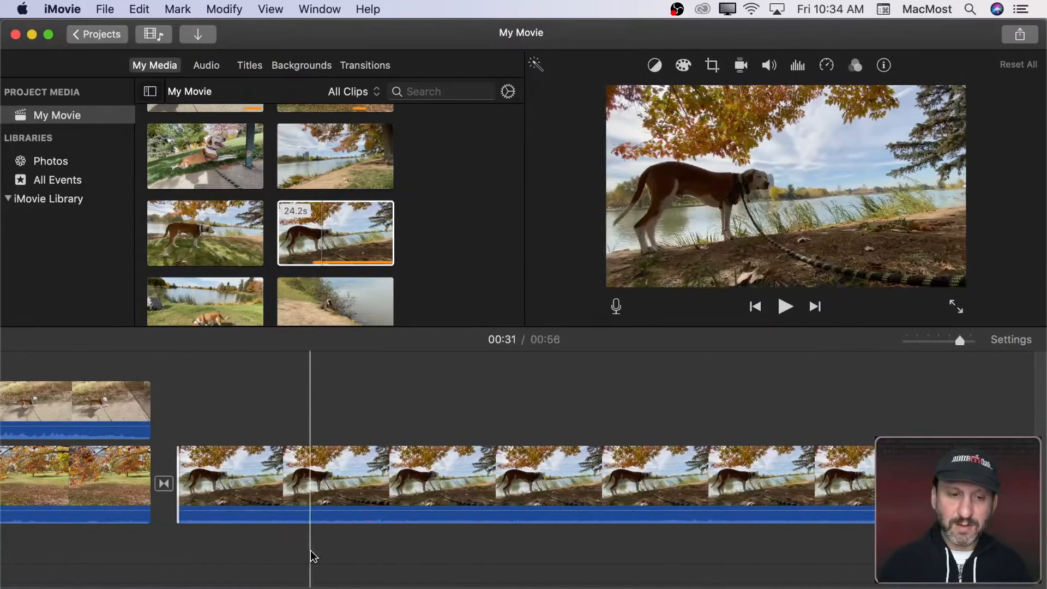
drag(180, 485, 923, 470)
scroll(922, 470, right, 10)
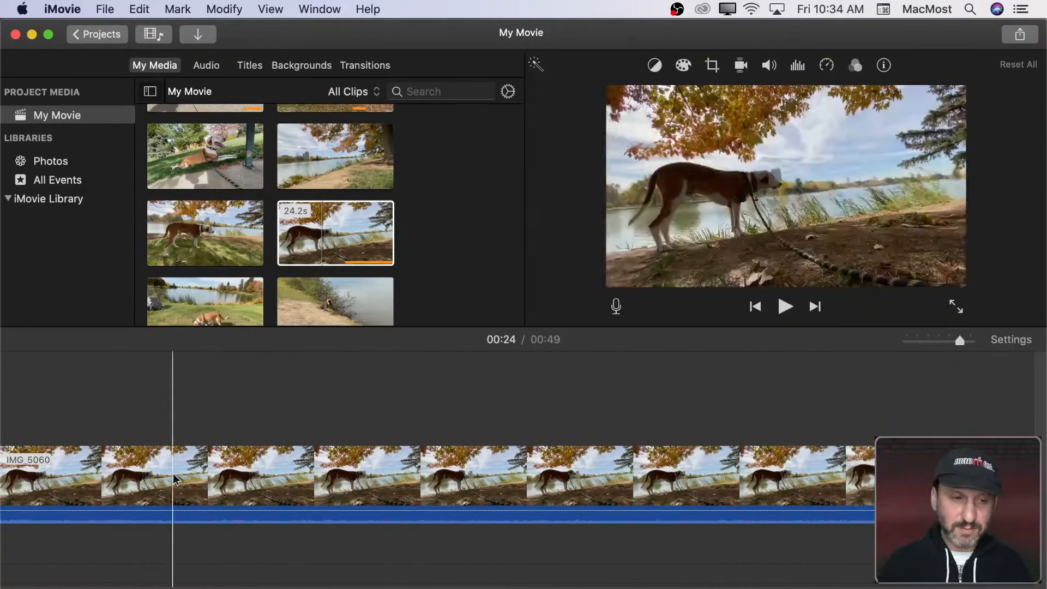
scroll(146, 468, left, 1)
scroll(146, 467, left, 3)
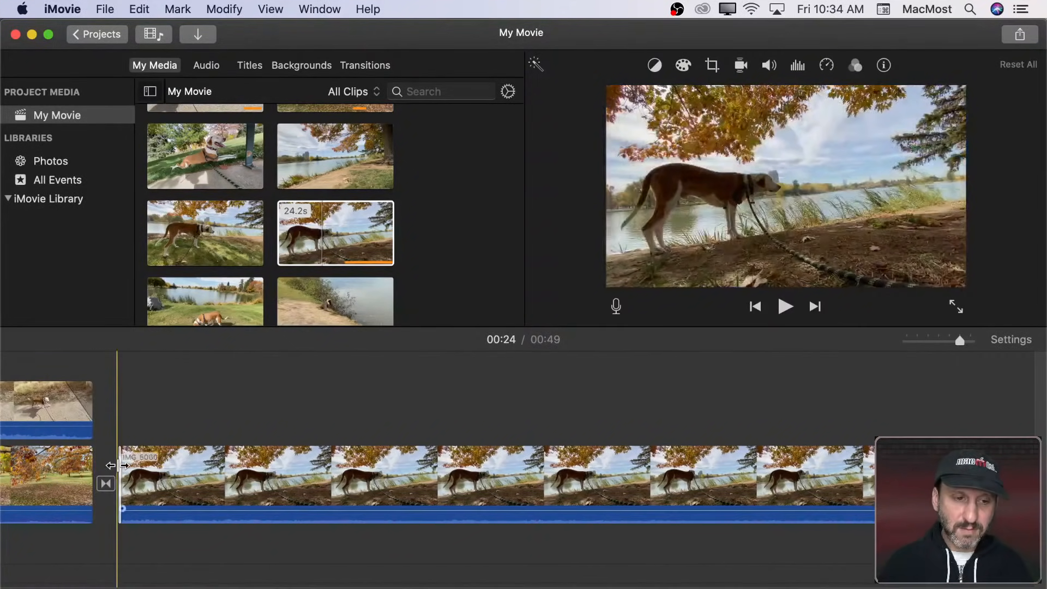
drag(117, 465, 922, 488)
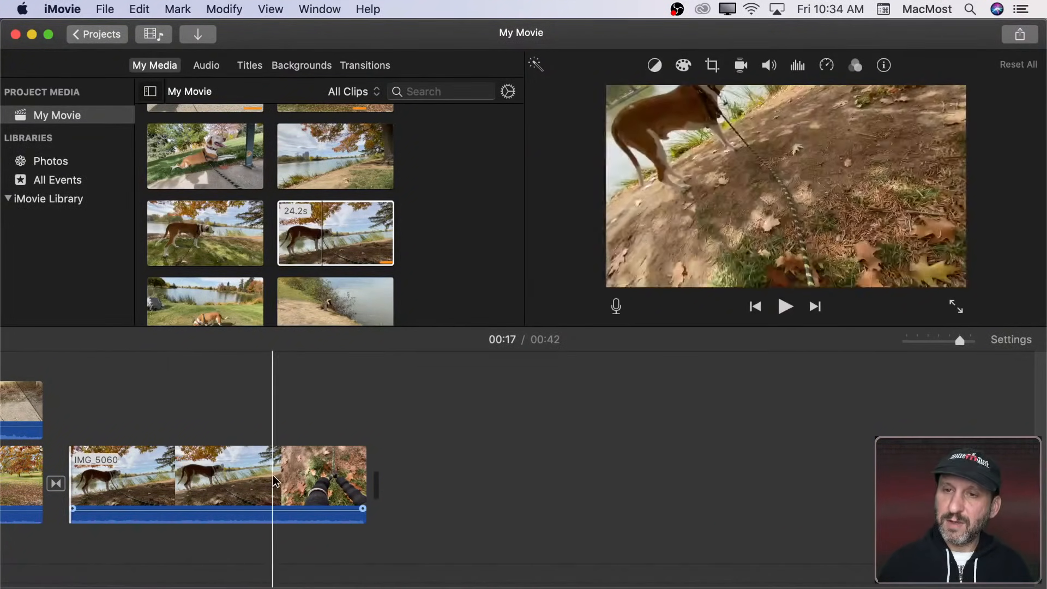
drag(63, 457, 3, 458)
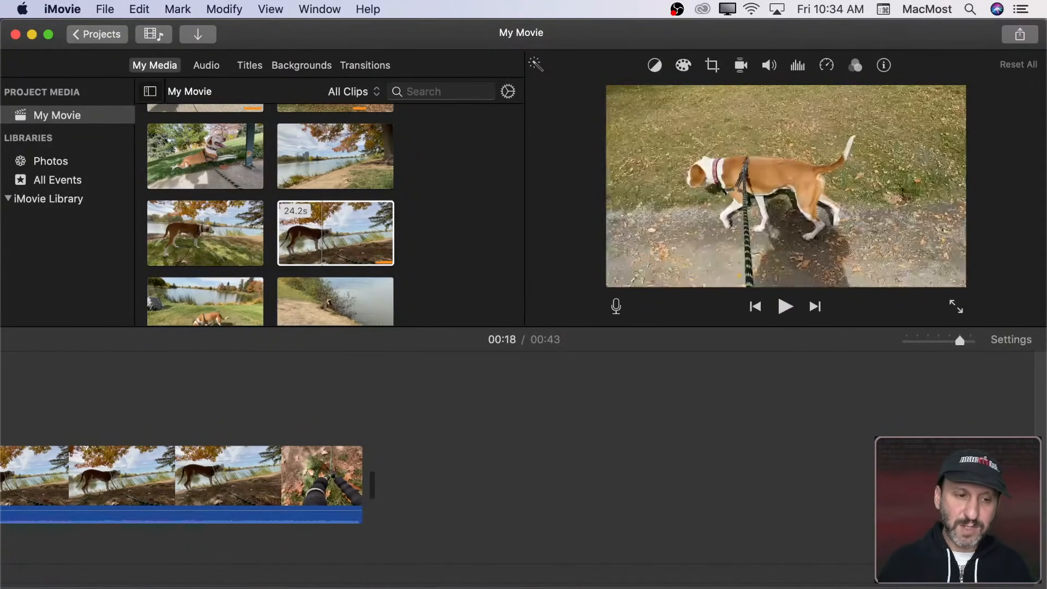
scroll(130, 463, left, 5)
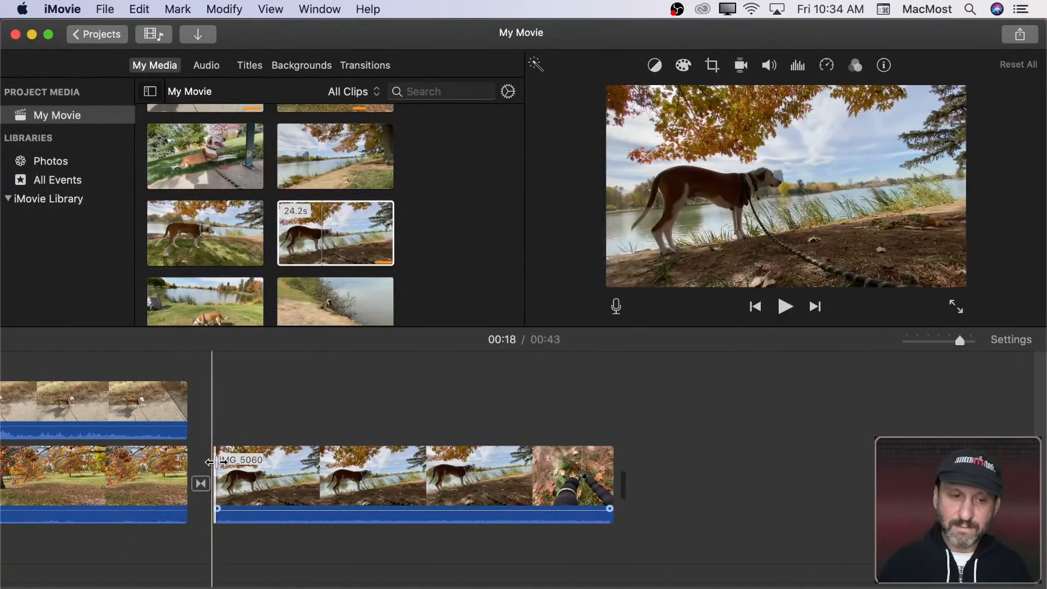
drag(210, 462, 47, 462)
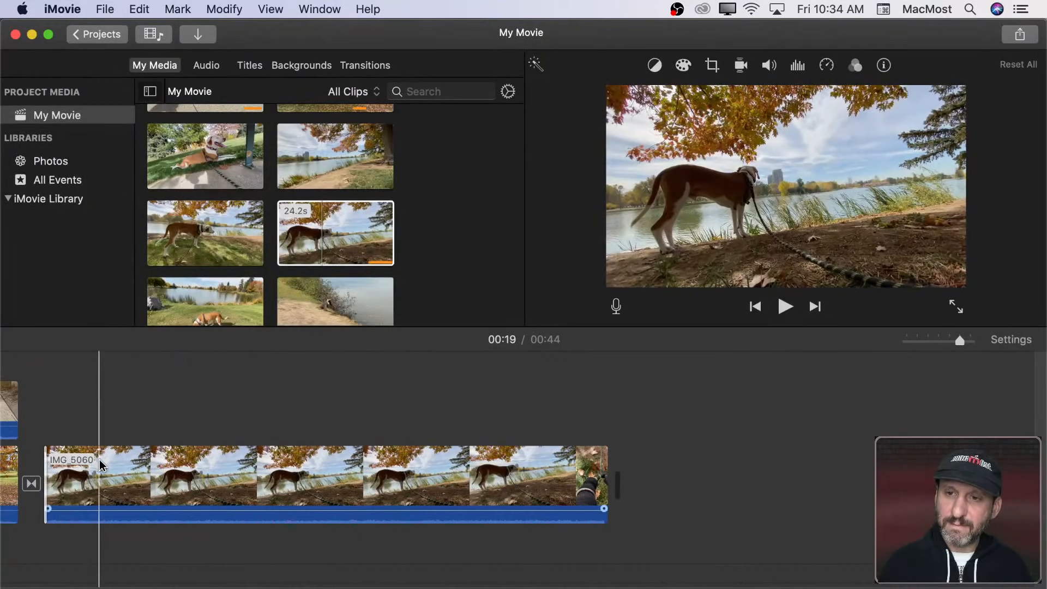
Step: Split the lakeside dog clip IMG_5060 at 00:40 and delete the part after the split
click(167, 465)
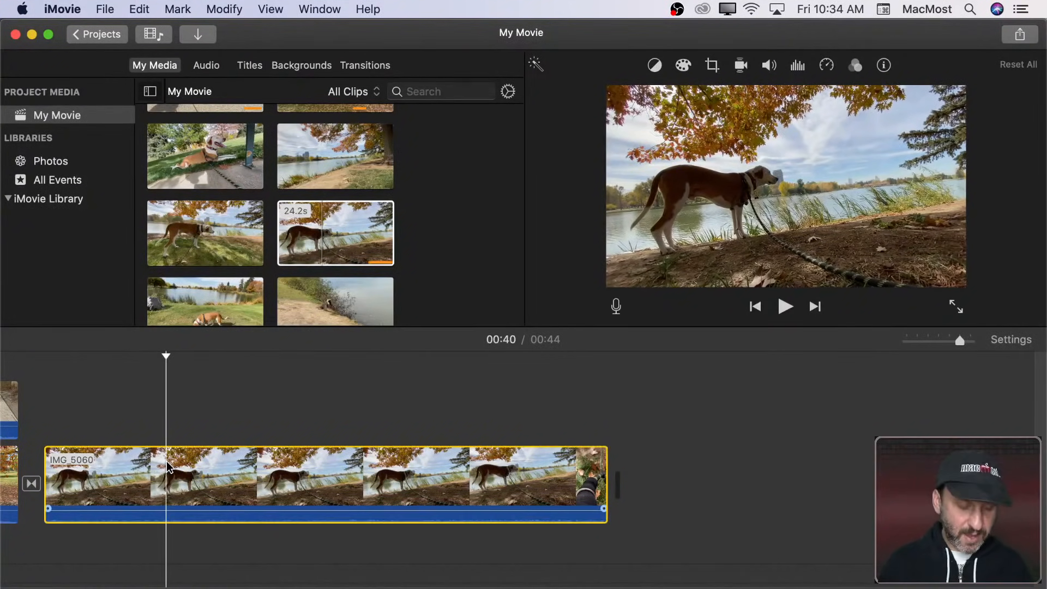
key(super+b)
click(224, 461)
key(Delete)
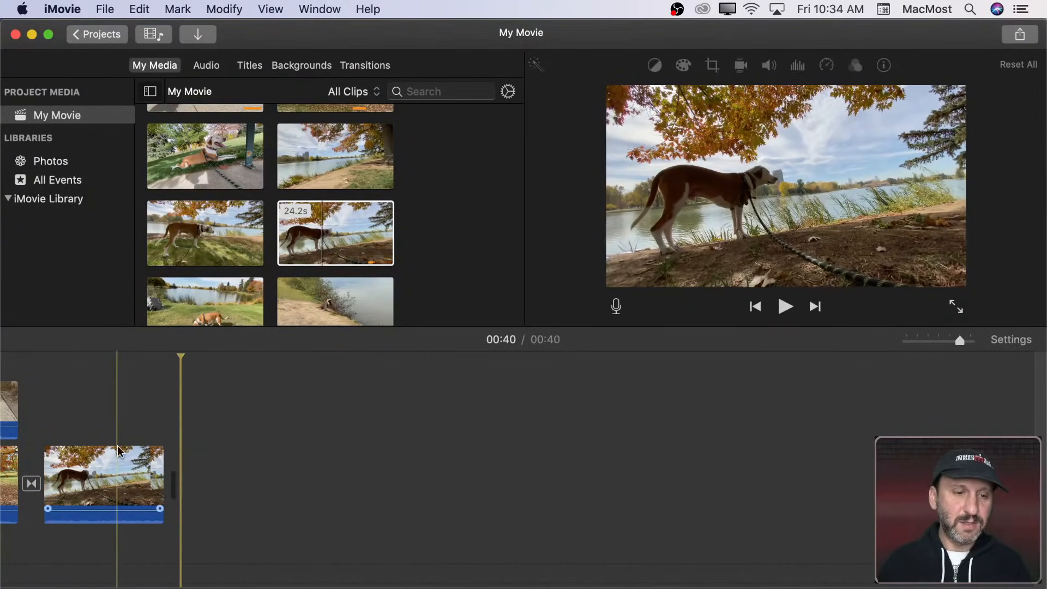
Step: Append the 13.0 s clip of the dog on the grass and trim its start to where the rocks are in view
scroll(262, 256, down, 3)
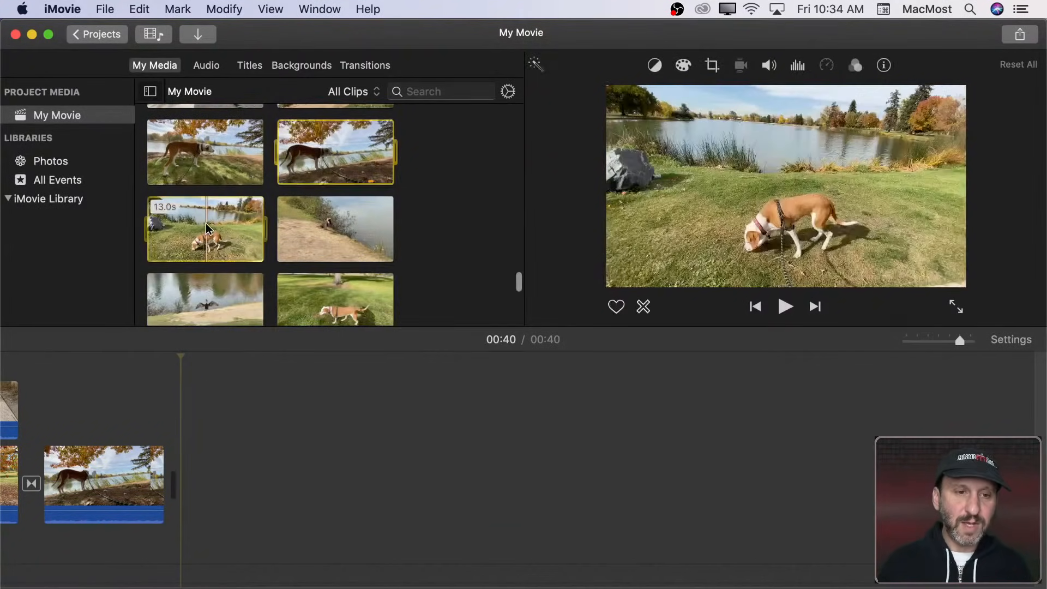
click(206, 232)
drag(186, 240, 201, 486)
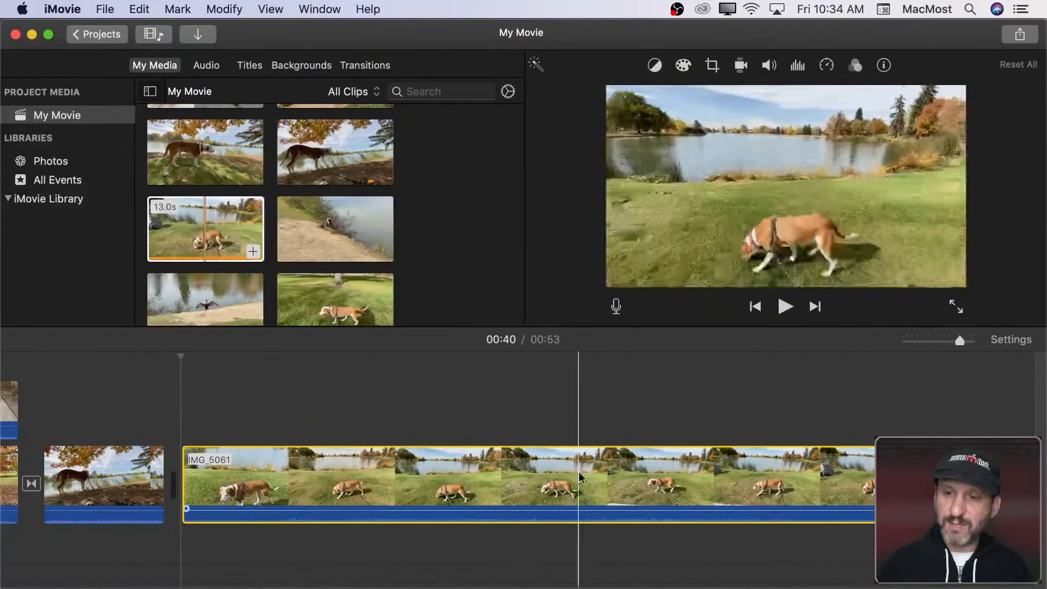
drag(187, 462, 810, 464)
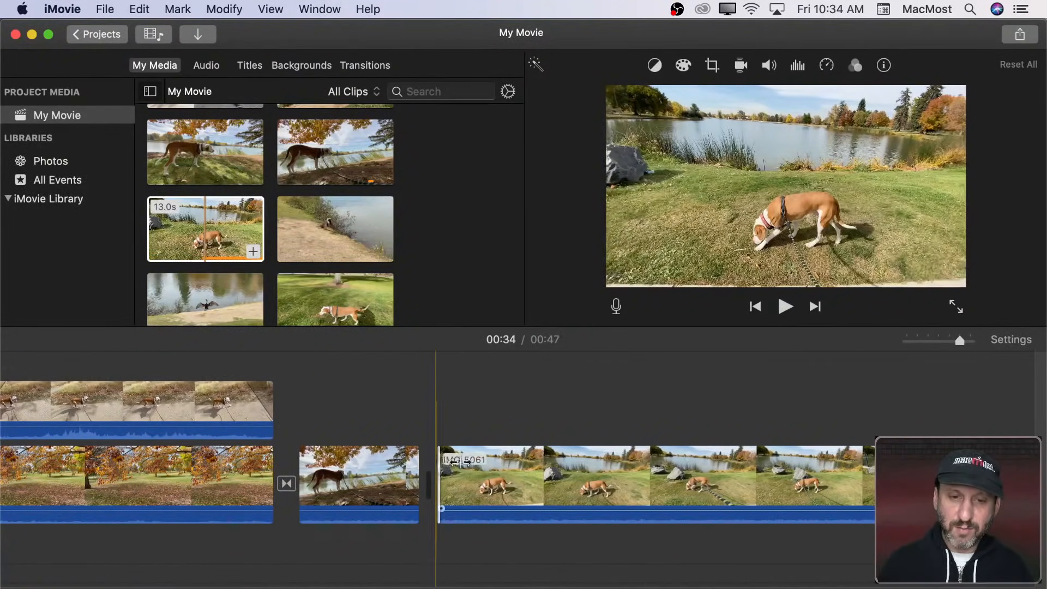
drag(460, 462, 1000, 463)
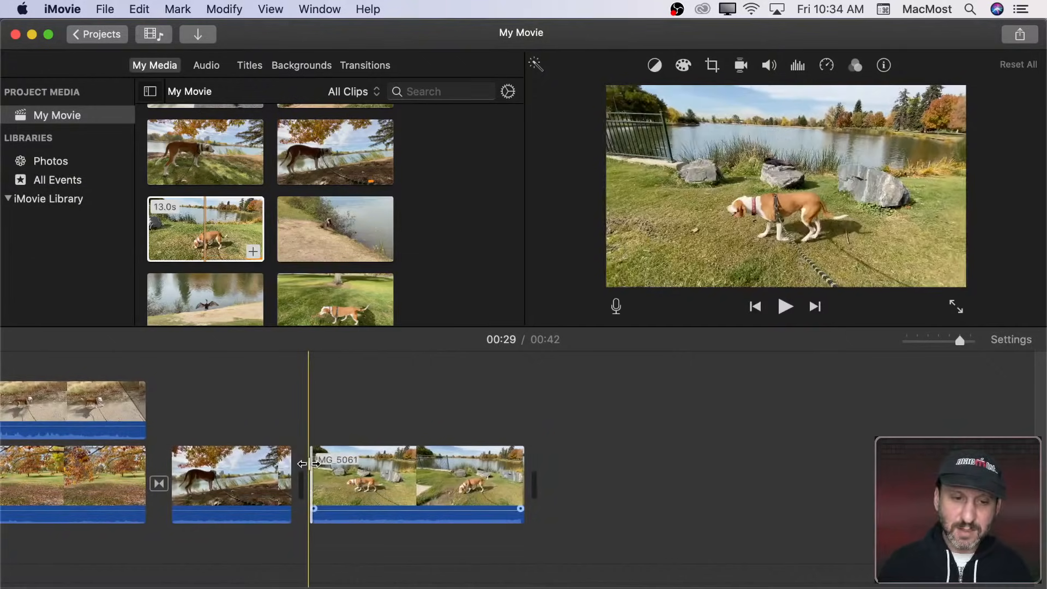
drag(309, 464, 93, 463)
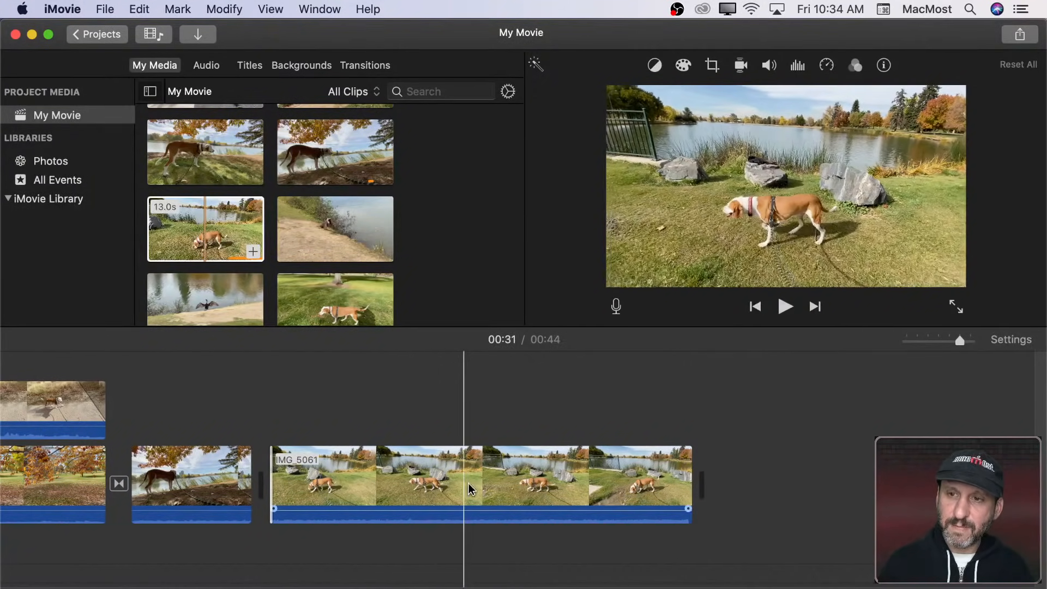
Step: Split the grass dog clip IMG_5061 at 00:41 and delete the part after the split
click(390, 481)
key(super+b)
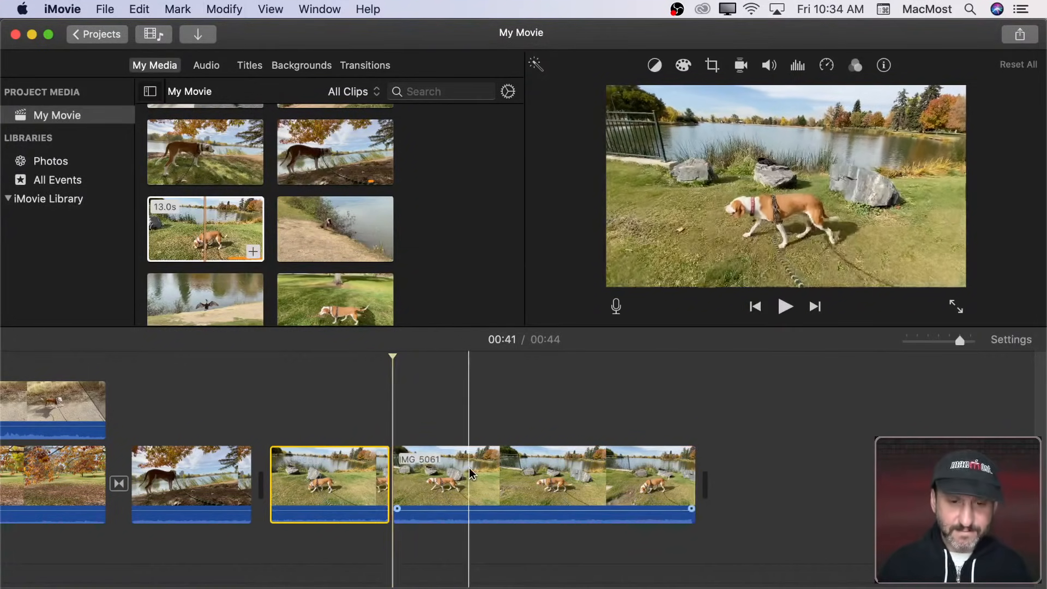
click(470, 473)
key(Delete)
Step: Add the 8.7 s clip of the bird spreading its wings by the water to the end of the timeline
click(316, 233)
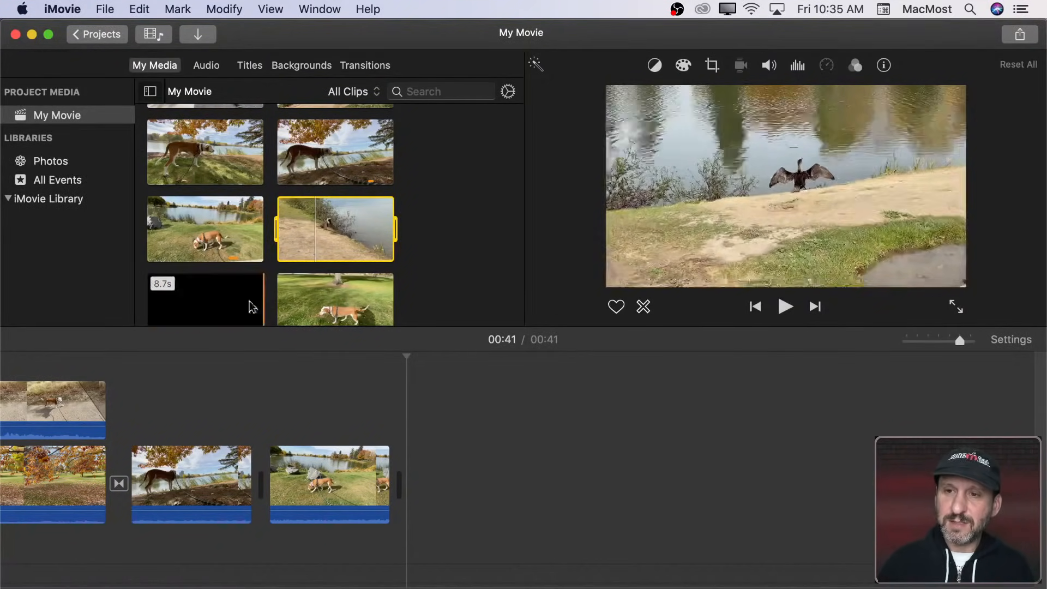
drag(202, 304, 461, 439)
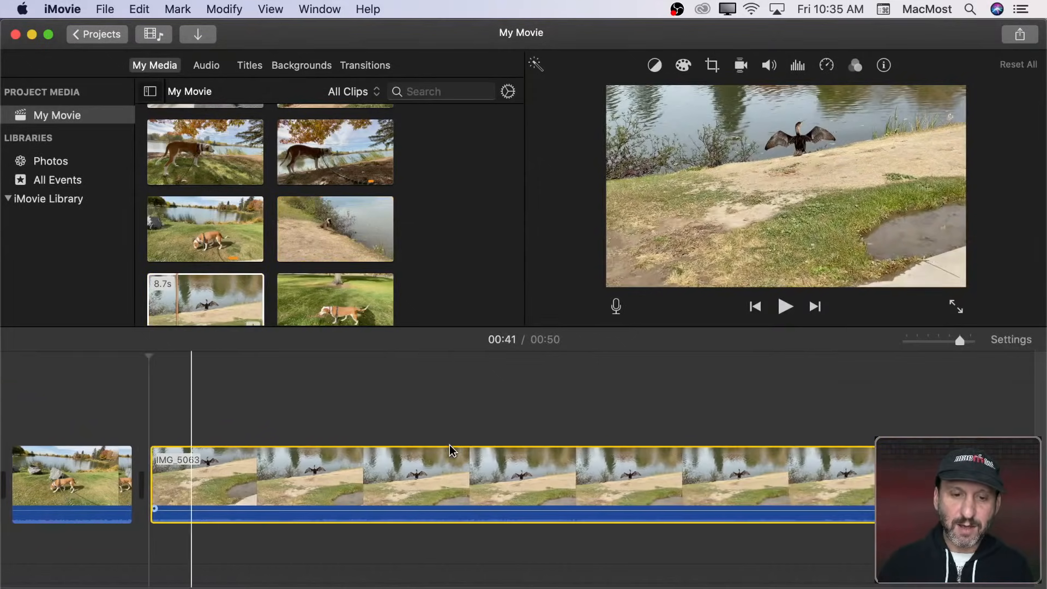
Step: Trim the start of bird clip IMG_5063 so it begins once the bird is seen closer up by the water
drag(131, 485, 419, 488)
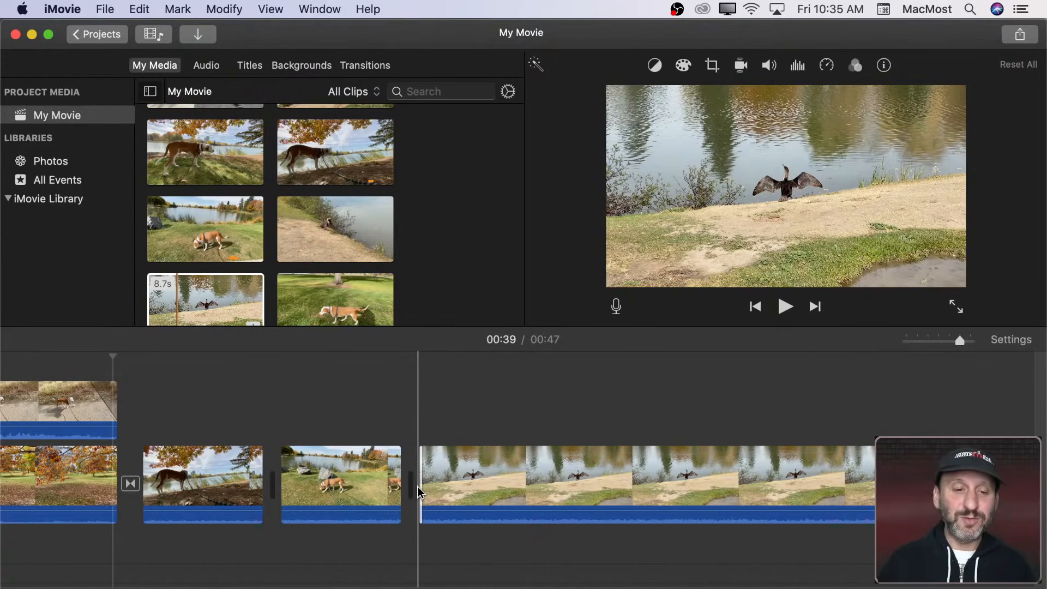
scroll(420, 493, right, 5)
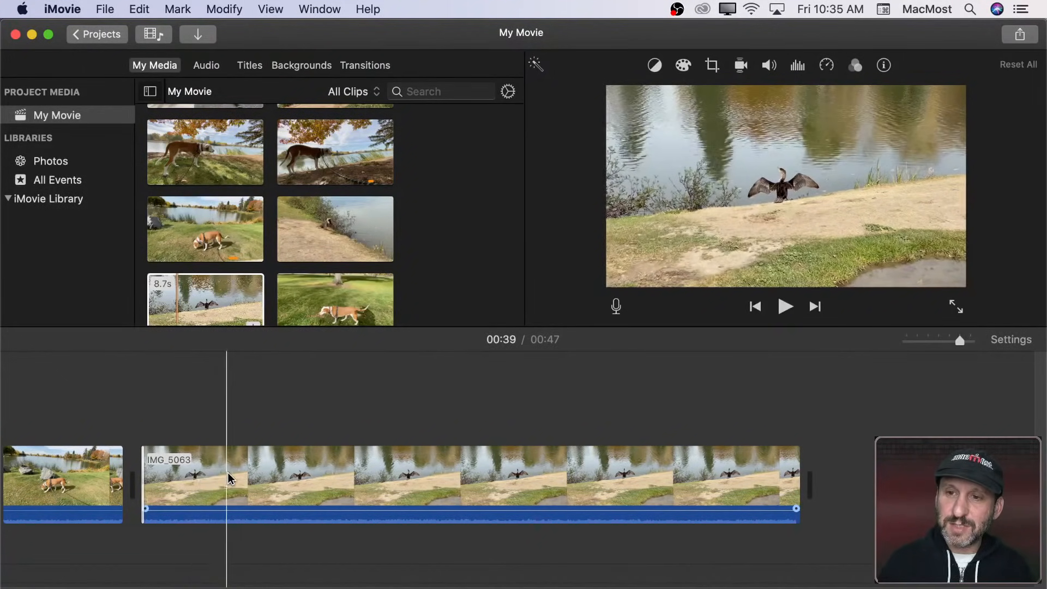
drag(143, 475, 182, 469)
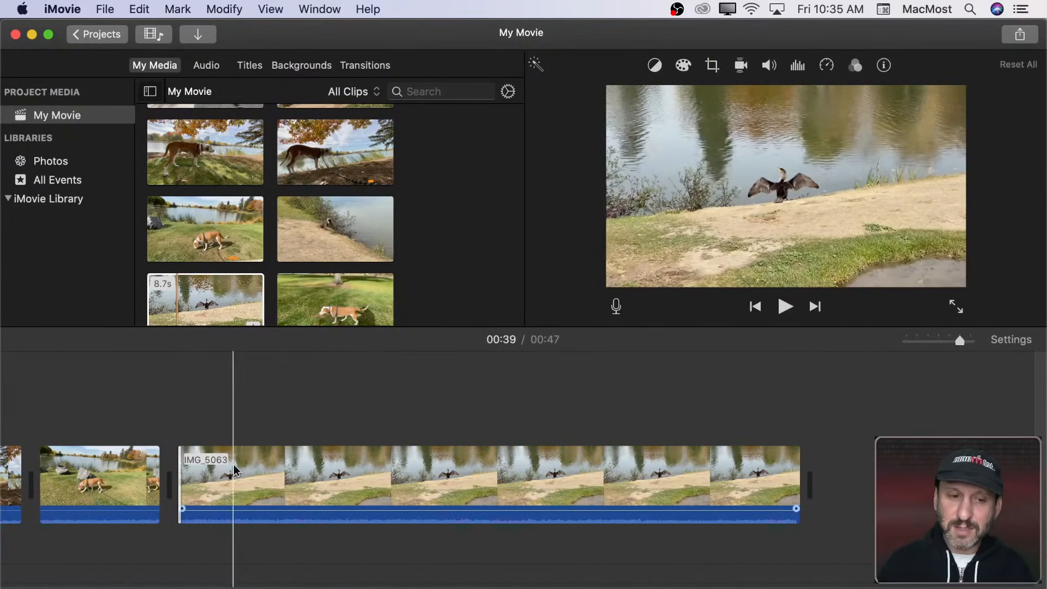
Step: Split bird clip IMG_5063 at 00:42 and delete the part after the split
click(282, 477)
key(super+b)
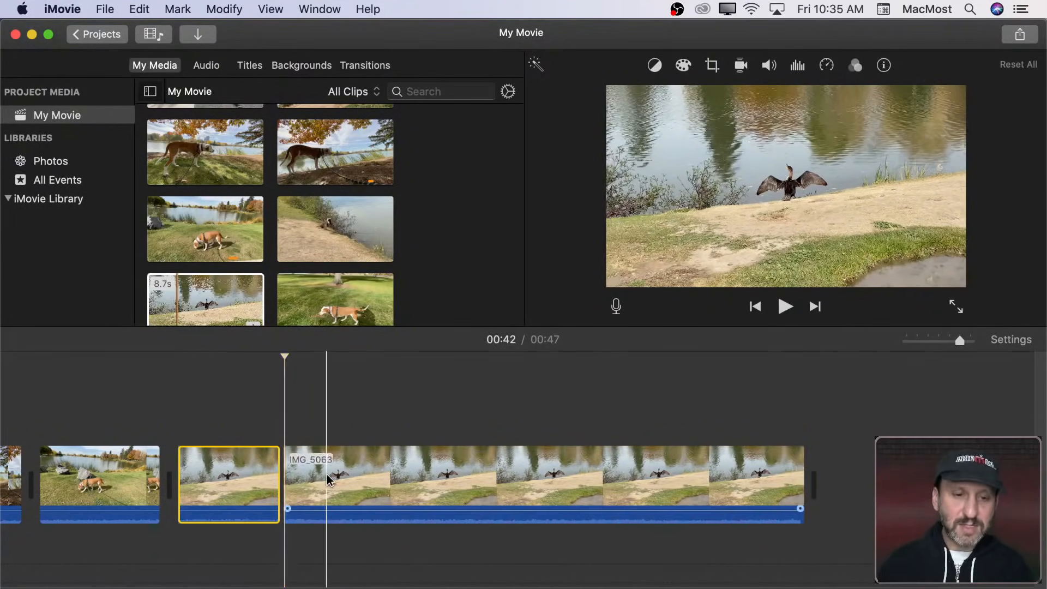
click(330, 481)
key(Delete)
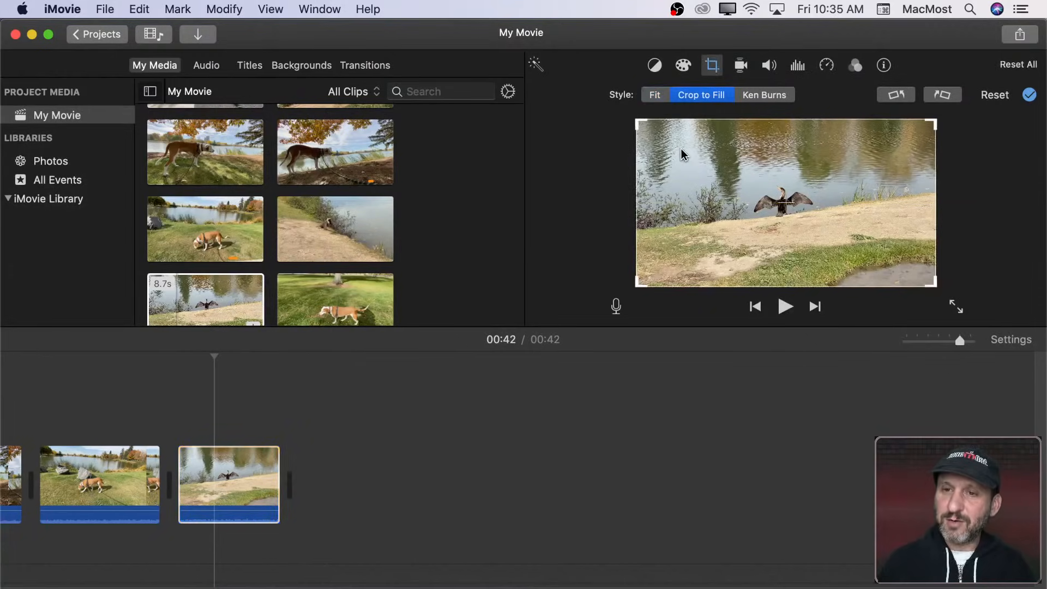
Step: Crop the bird clip with Crop to Fill closely around the bird and extend the clip's end slightly
drag(636, 123, 737, 173)
drag(824, 247, 772, 220)
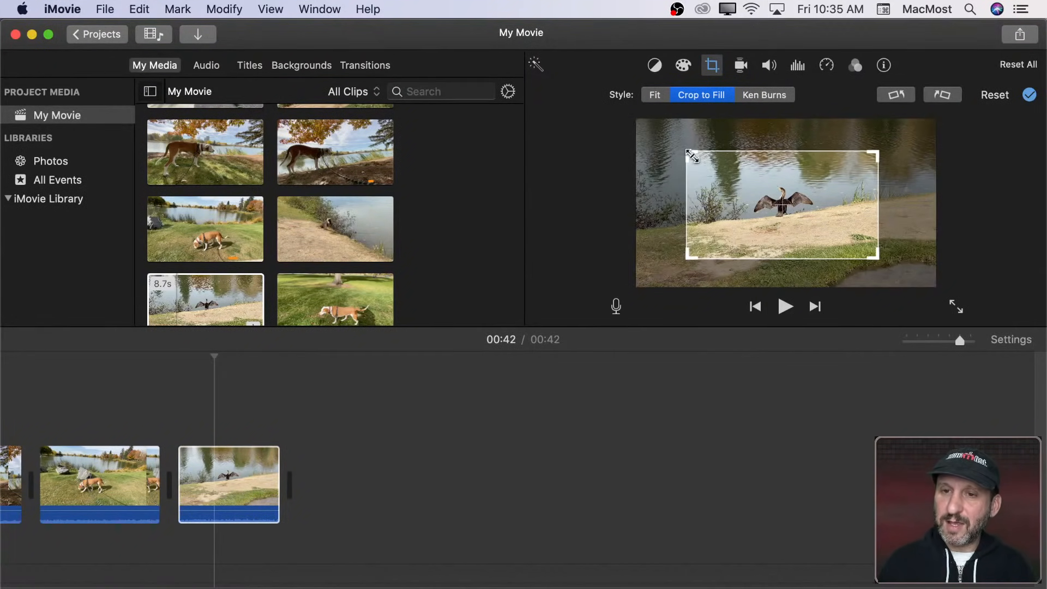
drag(686, 153, 718, 169)
drag(777, 222, 767, 215)
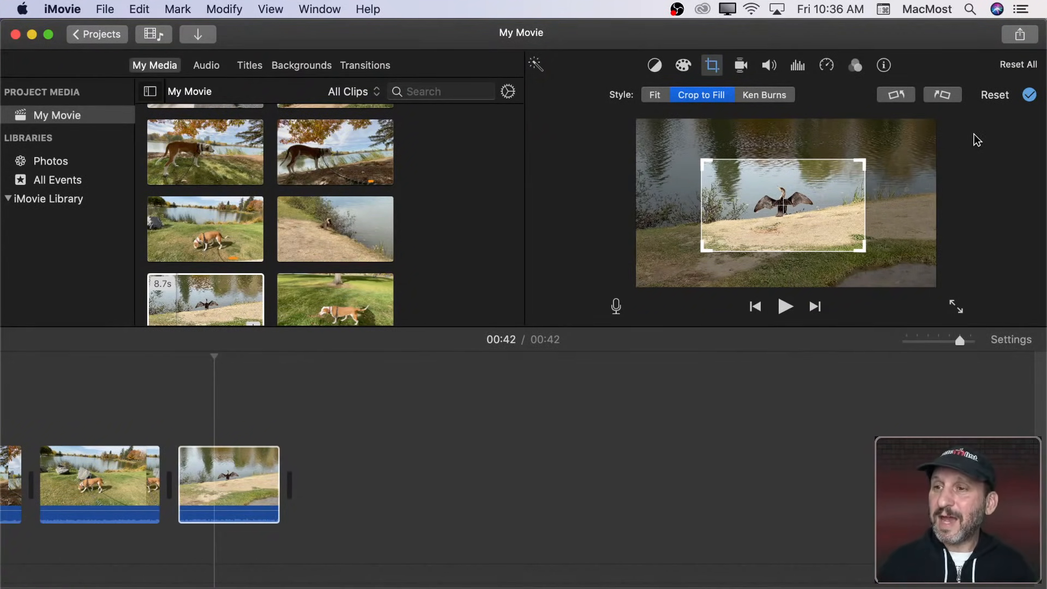
click(1030, 95)
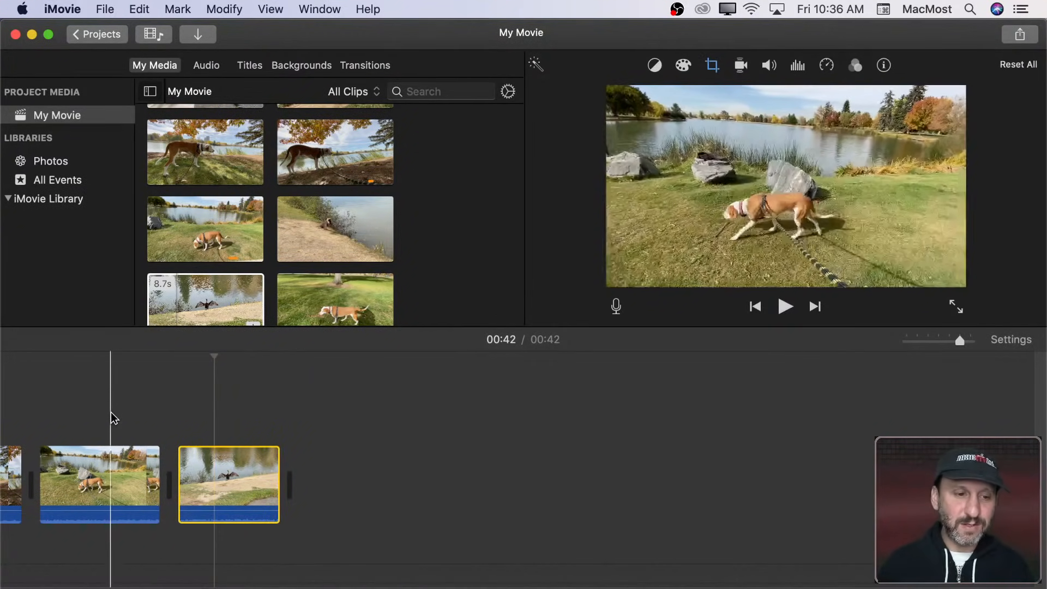
key(space)
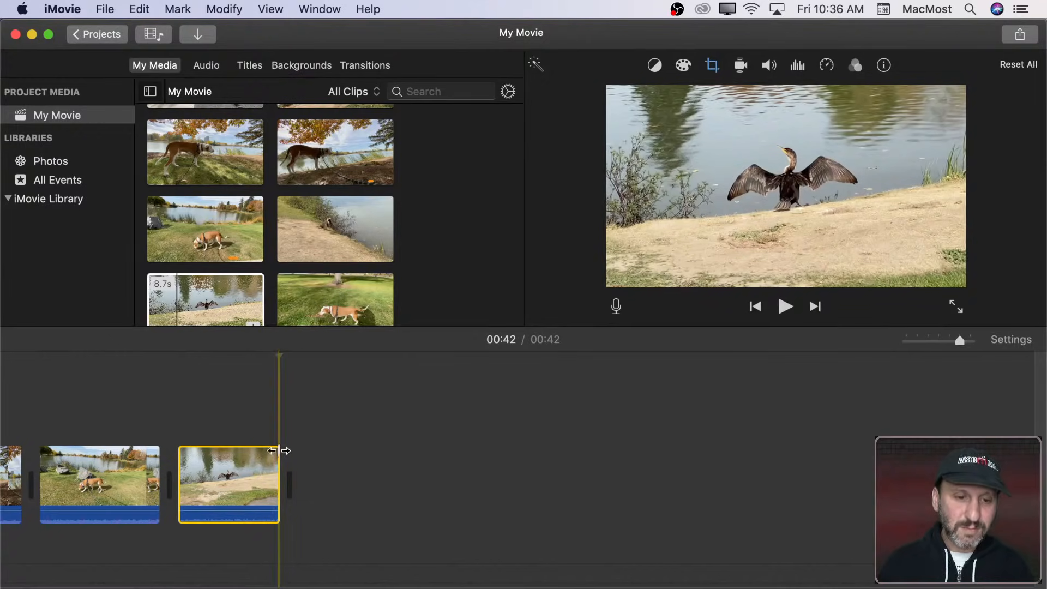
drag(285, 456, 298, 457)
Step: Append the 13.6 s clip of the dog walking on the park grass and trim about 7 seconds off its start
scroll(359, 317, down, 3)
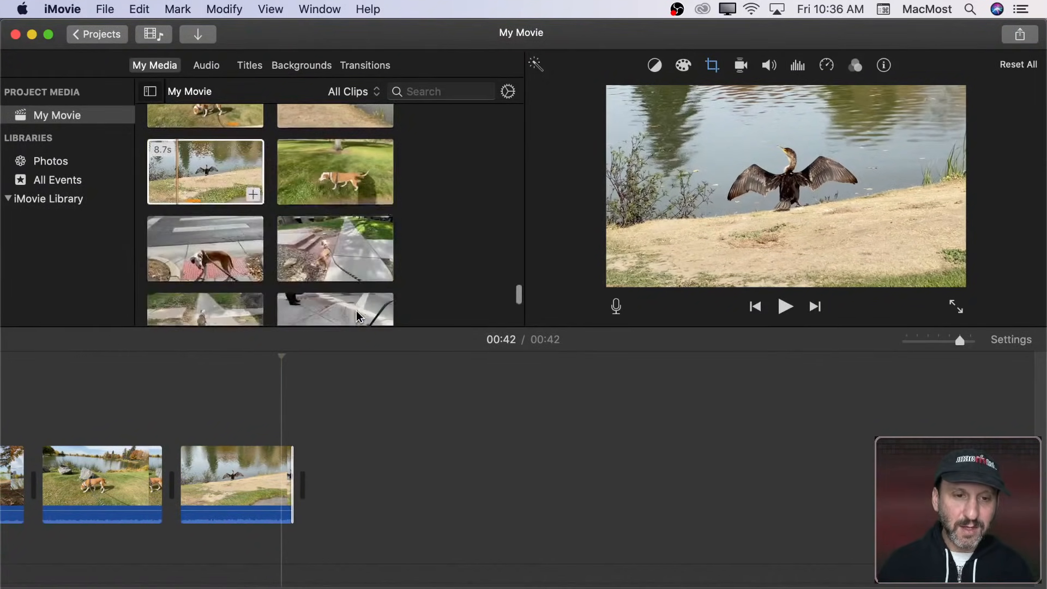
click(348, 173)
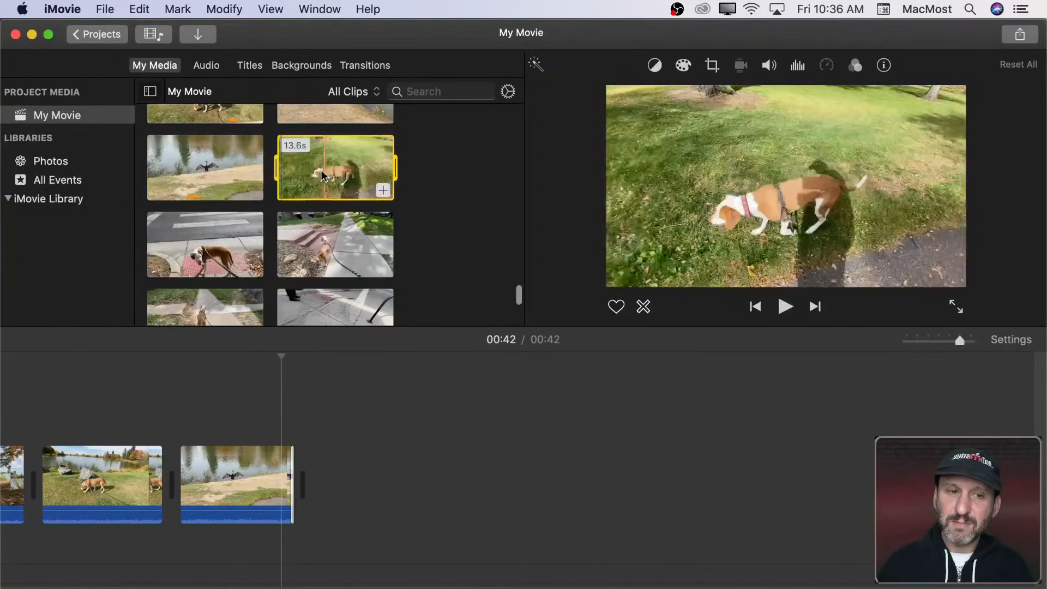
drag(316, 169, 305, 480)
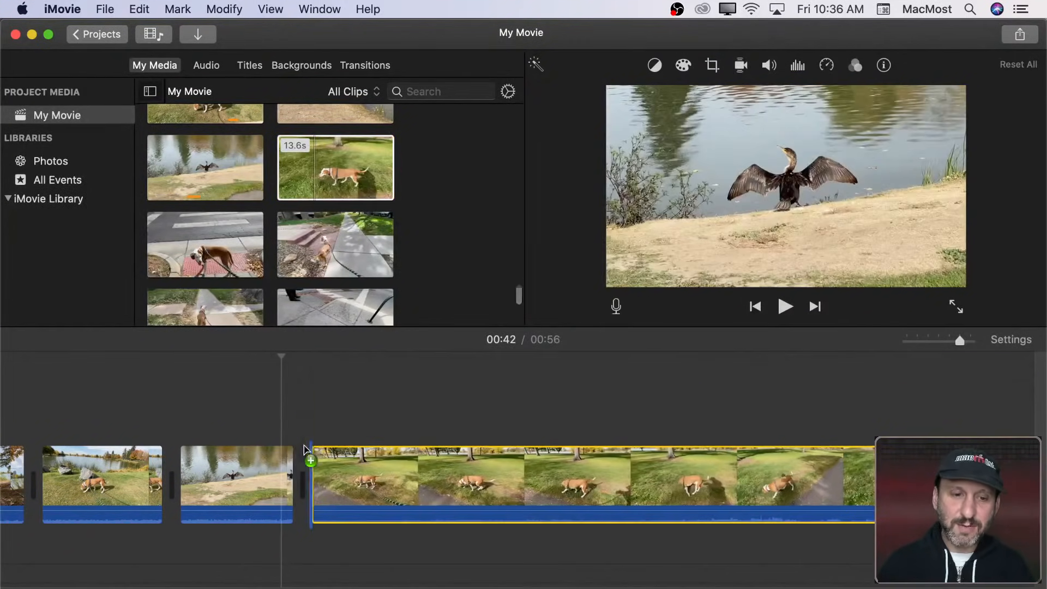
scroll(300, 444, right, 5)
drag(75, 477, 803, 493)
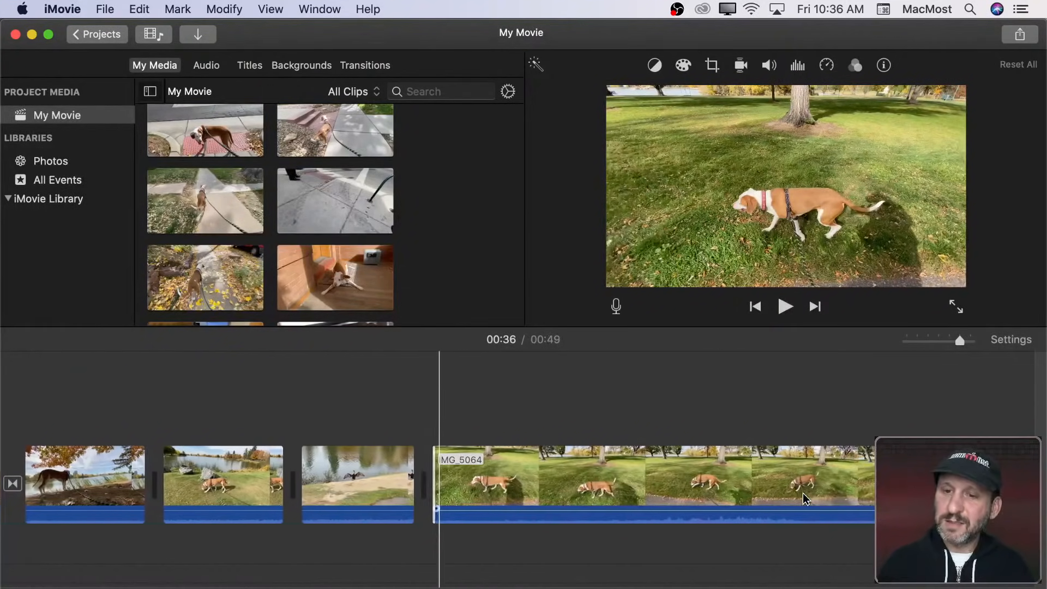
Step: Cut park grass dog clip IMG_5064 at 00:43, removing everything after that point
click(496, 497)
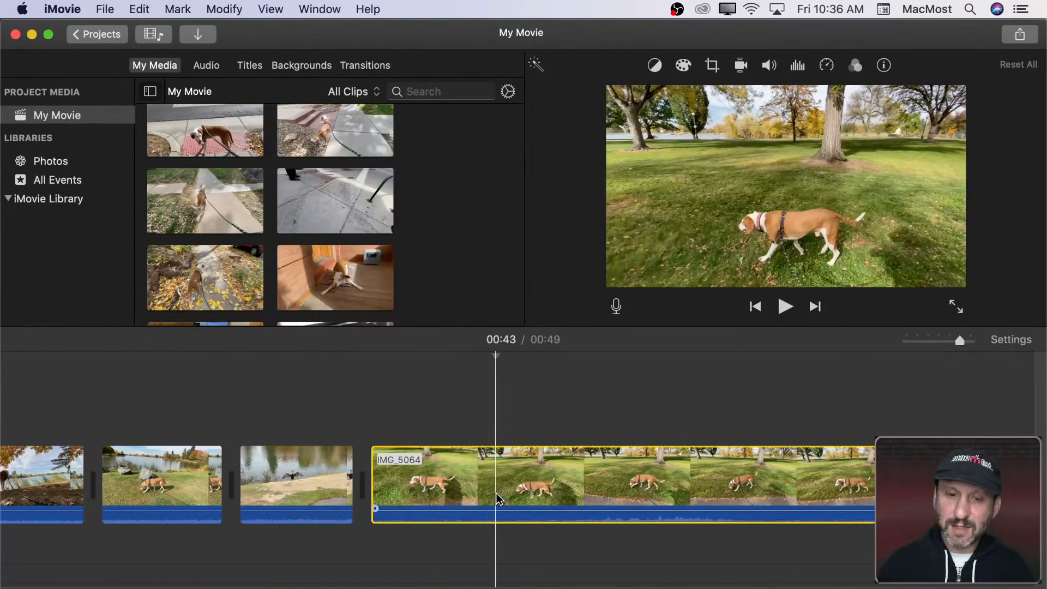
key(alt+slash)
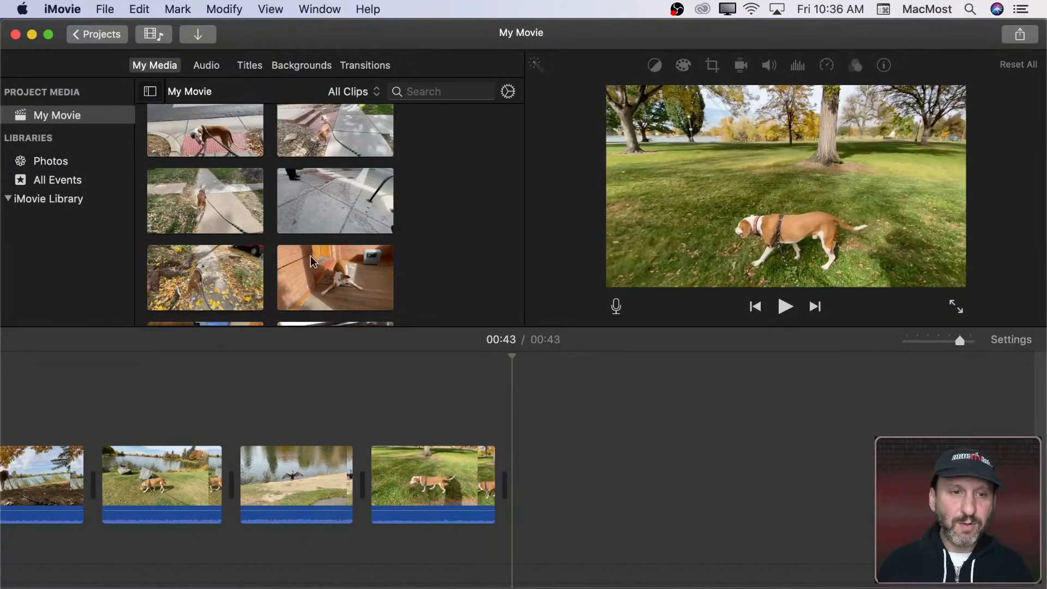
Step: Add the 28.3 s clip with the crosswalk push button to the end of the timeline
scroll(304, 244, up, 3)
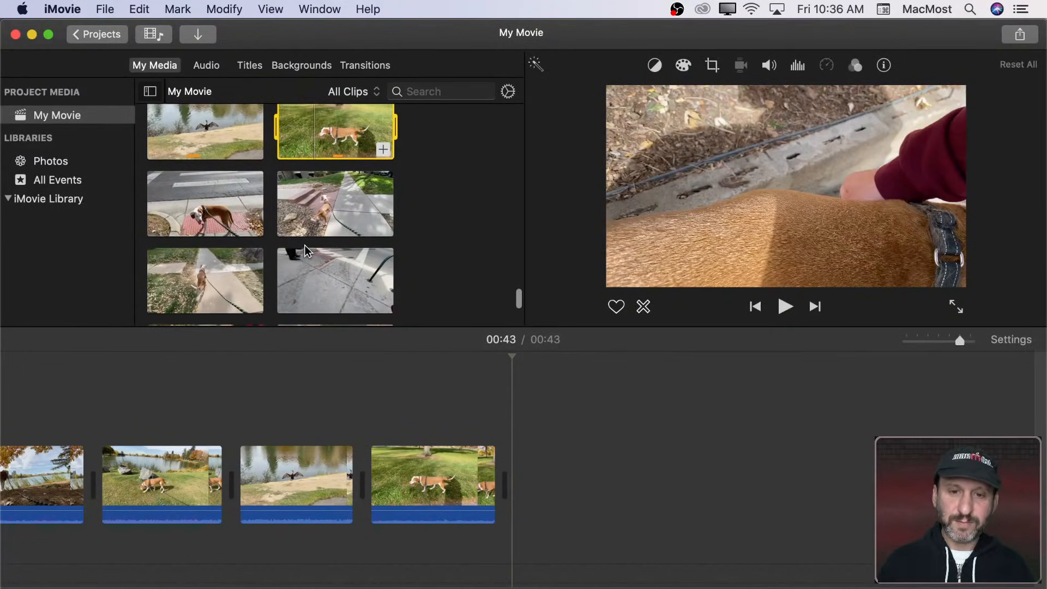
click(248, 216)
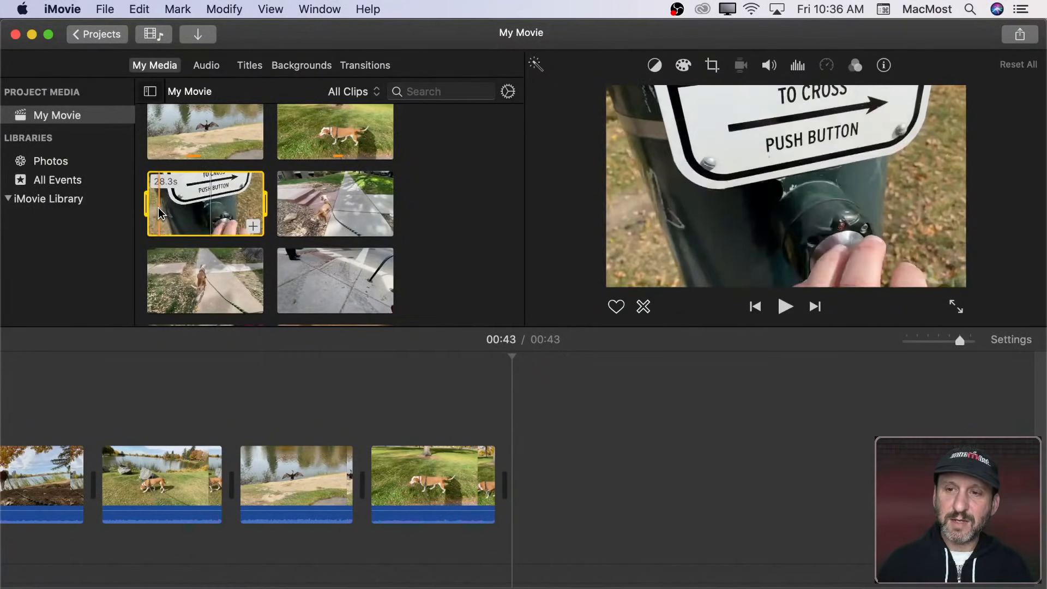
drag(165, 210, 533, 467)
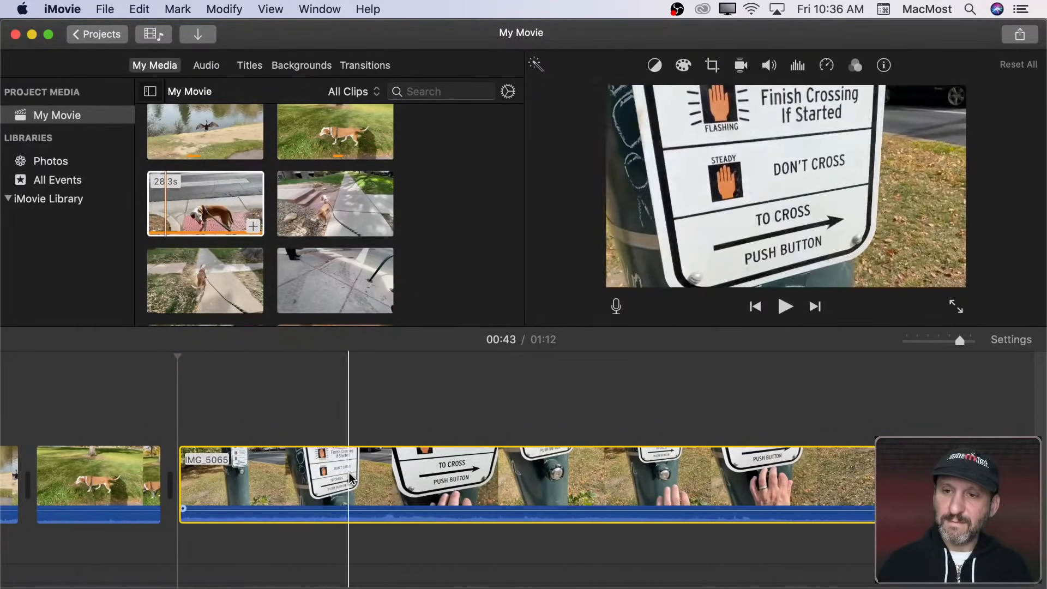
Step: Split crosswalk clip IMG_5065 at 00:47, delete the part before it, and trim the new start to where the hand reaches for the button
scroll(586, 504, left, 1)
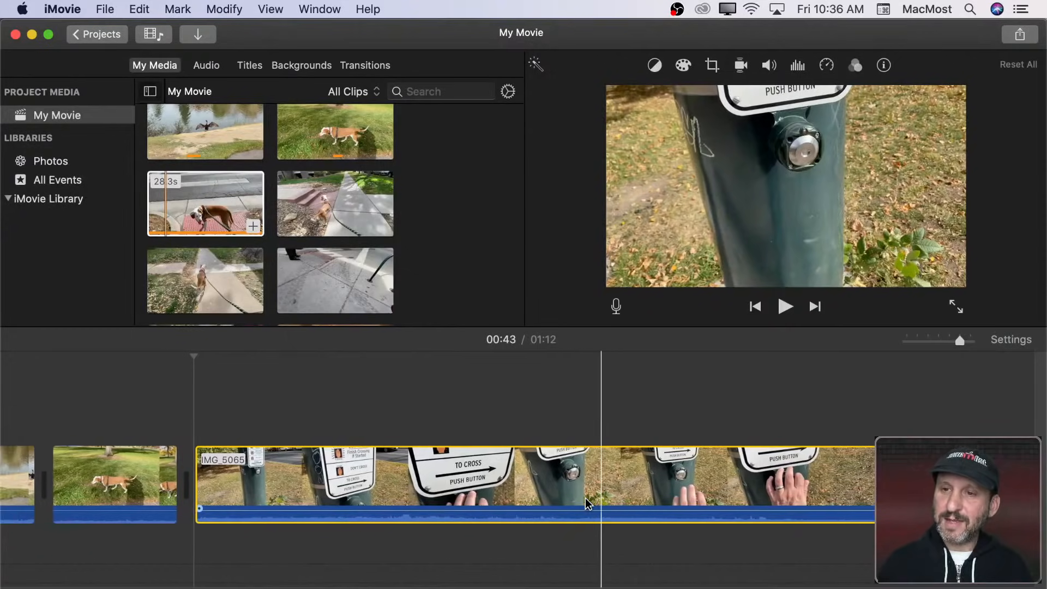
scroll(586, 504, right, 5)
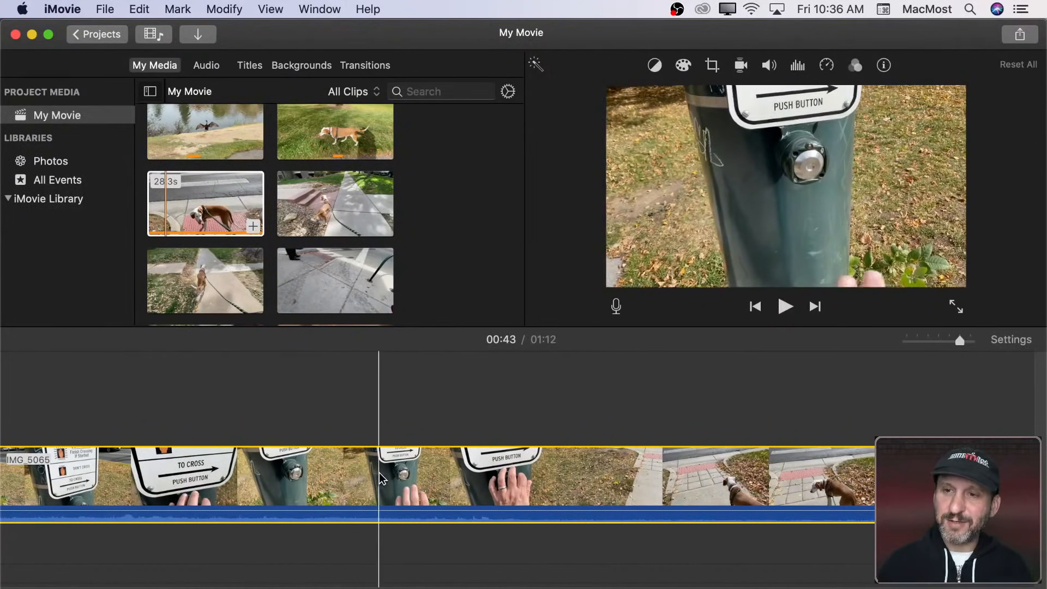
click(336, 471)
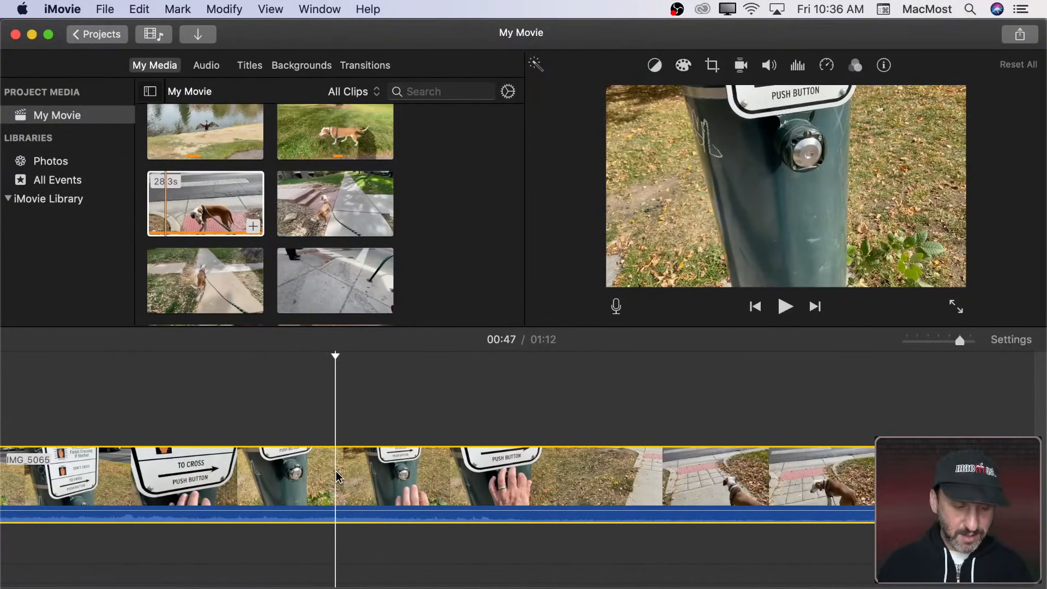
key(super+b)
key(Delete)
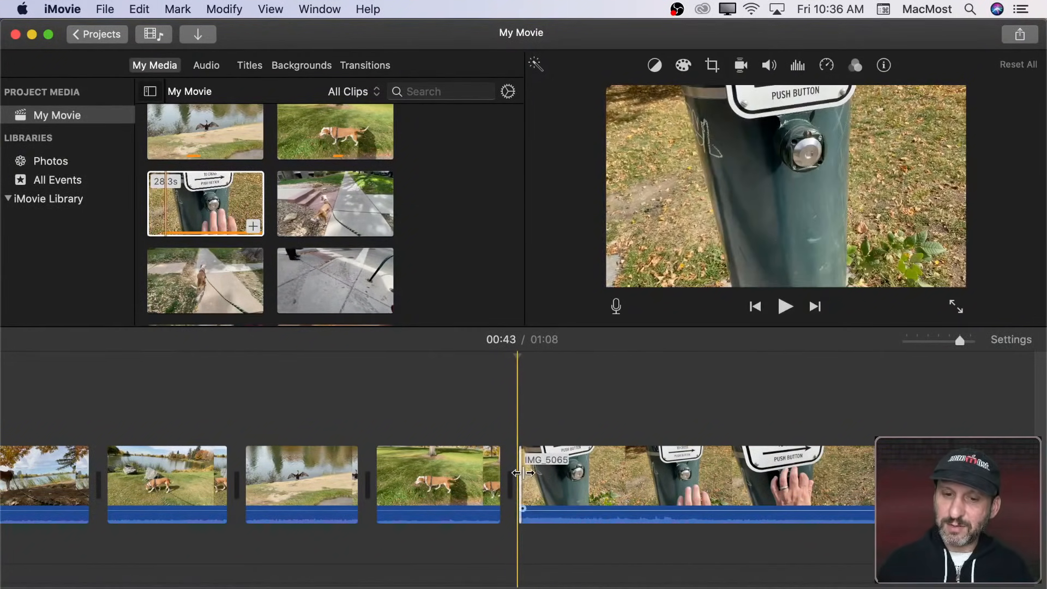
drag(523, 472, 582, 474)
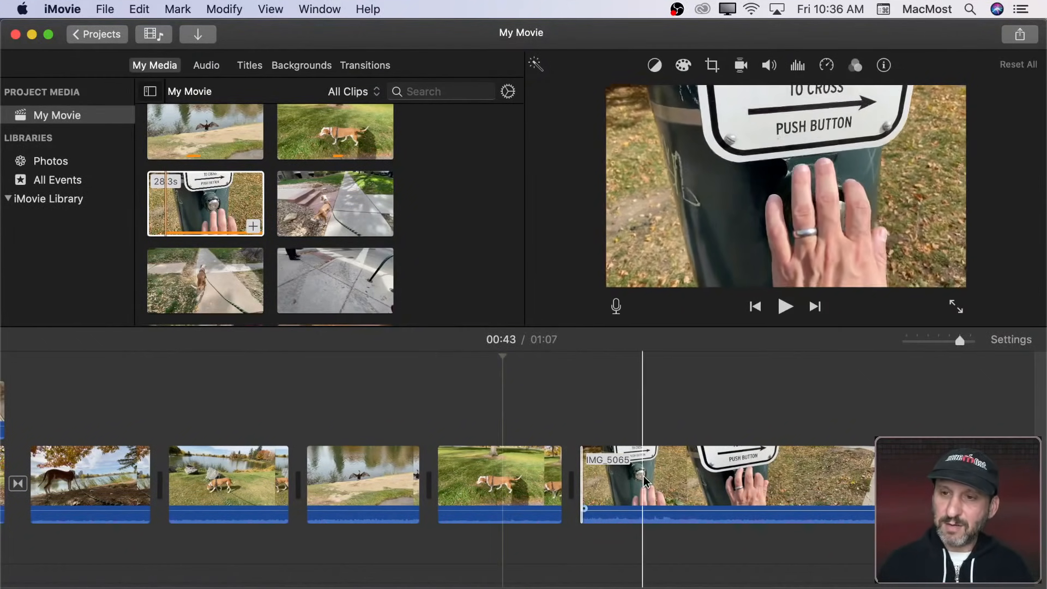
Step: Split crosswalk clip IMG_5065 at 00:45, just after the button push, and preview the button part
click(742, 487)
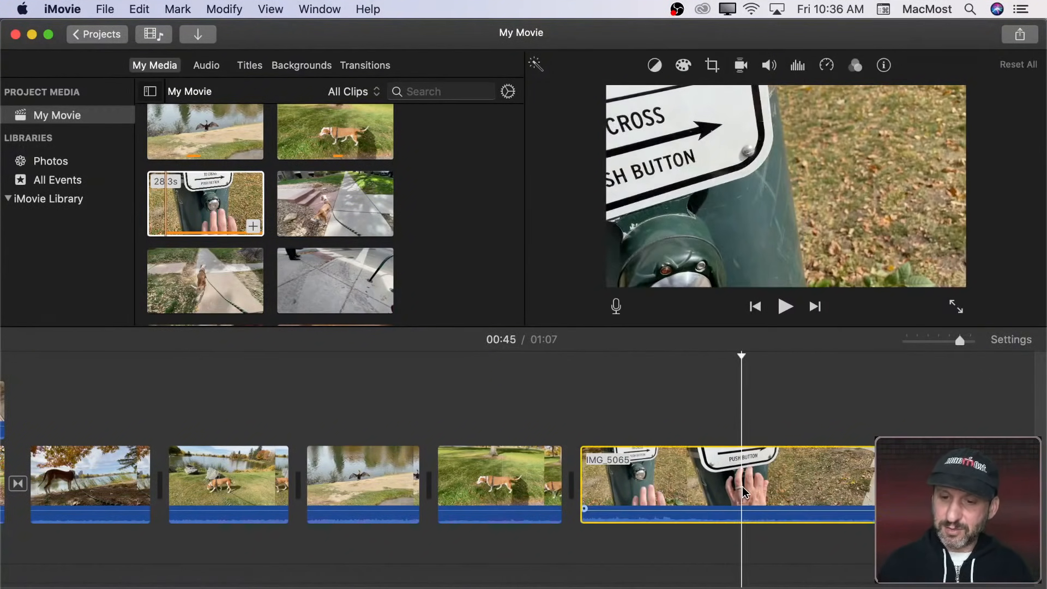
key(super+b)
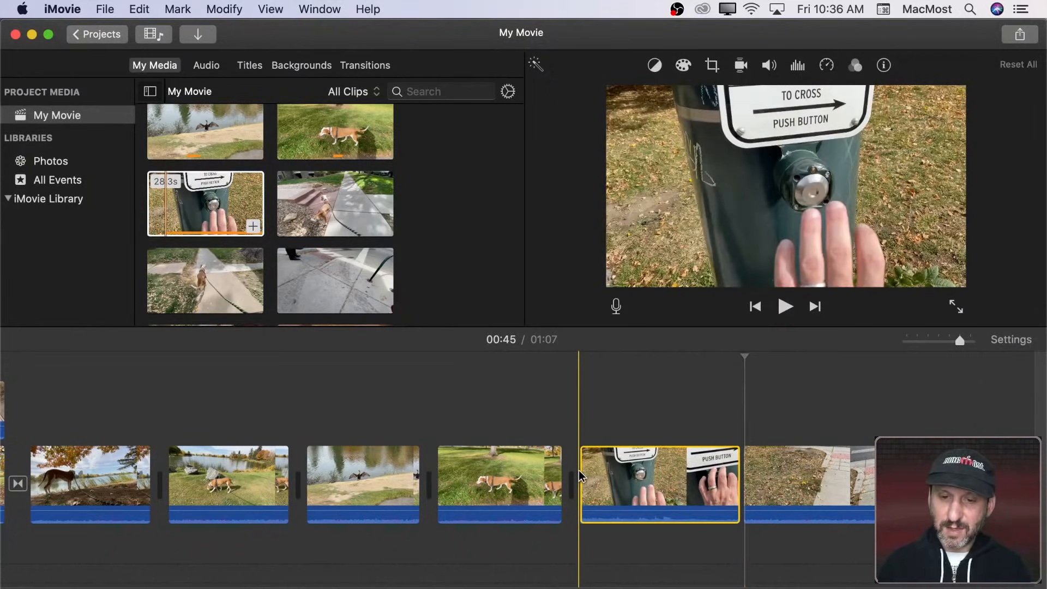
key(space)
scroll(583, 475, right, 5)
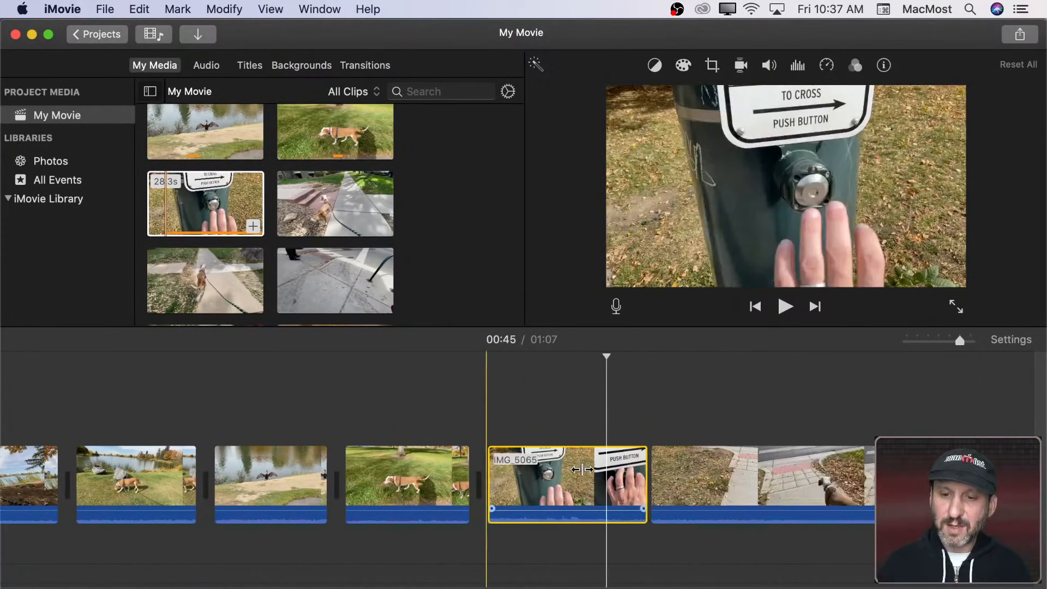
scroll(582, 472, right, 3)
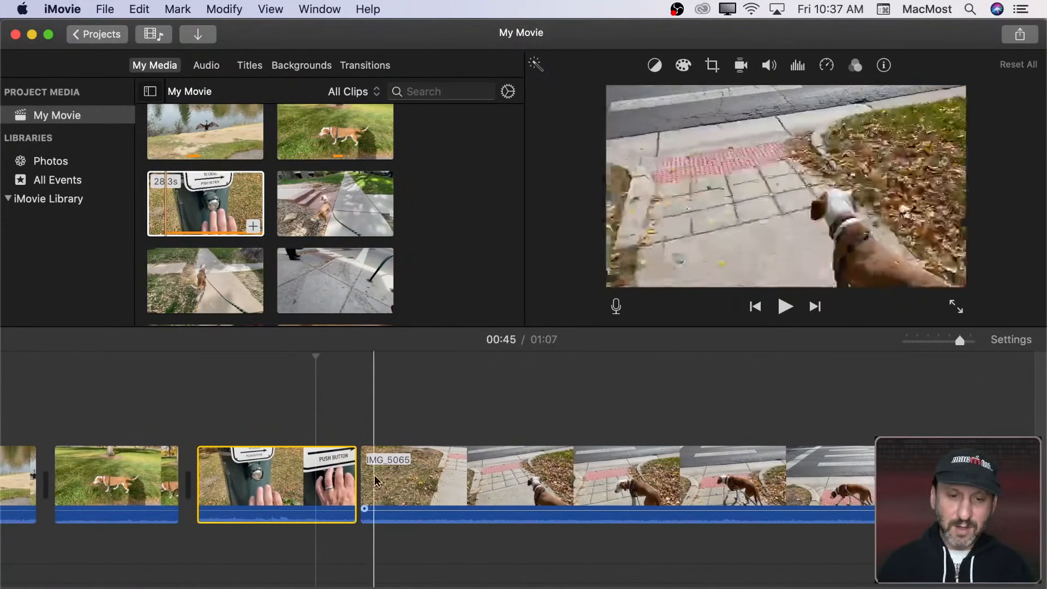
Step: Trim the start of the second IMG_5065 part to where the dog steps onto the crosswalk
key(space)
scroll(360, 474, right, 2)
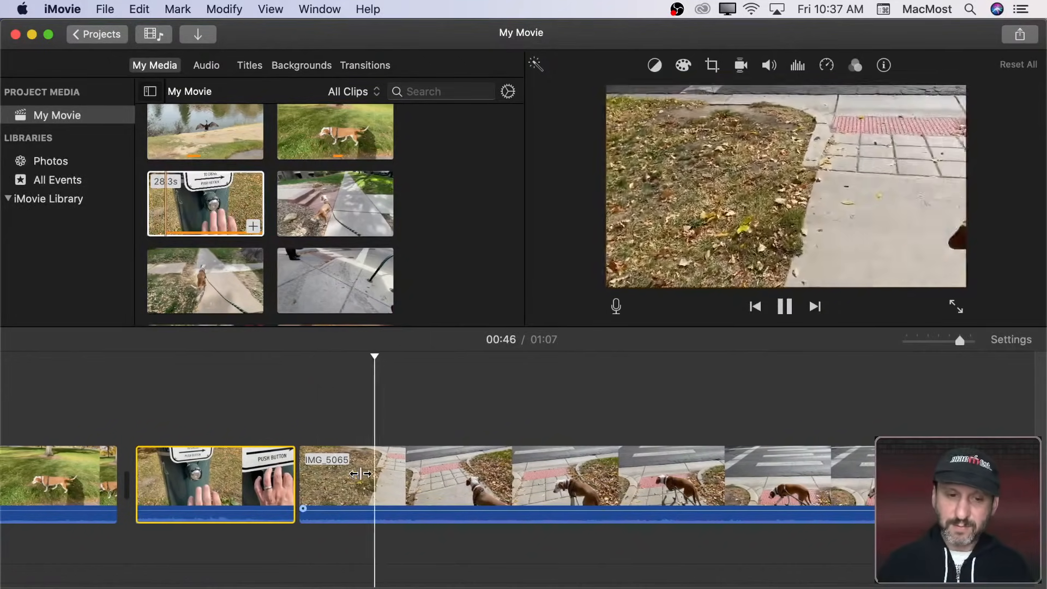
key(space)
click(313, 469)
drag(308, 473, 674, 488)
scroll(435, 489, right, 10)
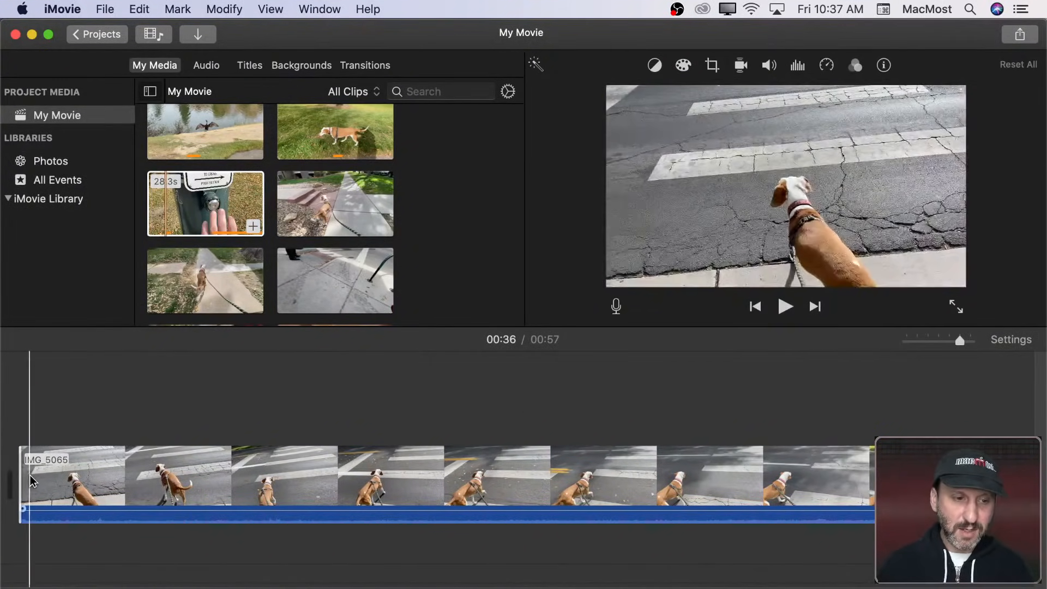
drag(19, 474, 350, 446)
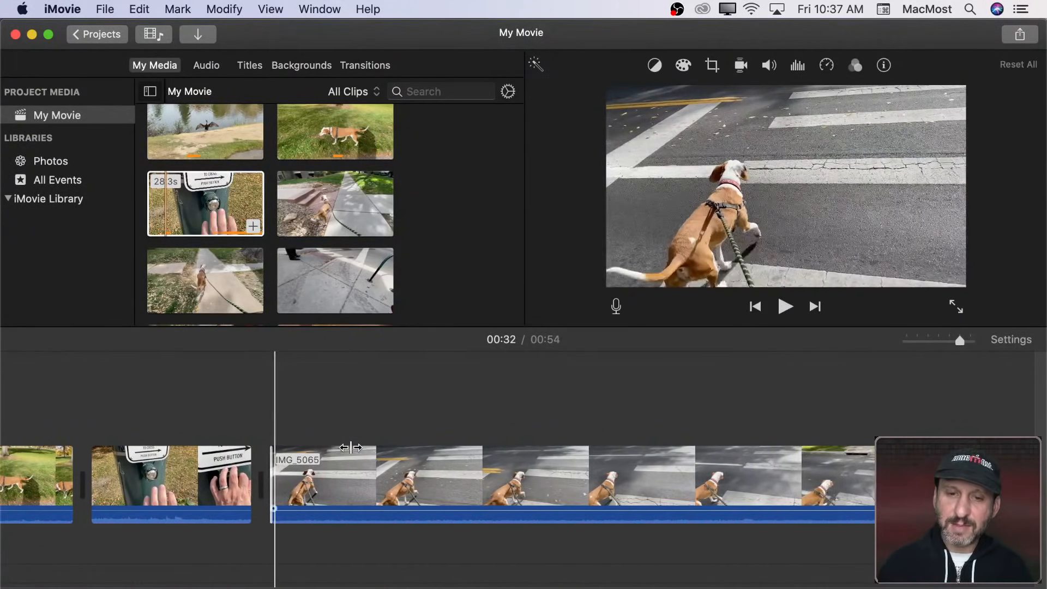
Step: Split the crossing dog clip at 00:47, delete the part after the split, and shorten the remaining clip's end
click(368, 485)
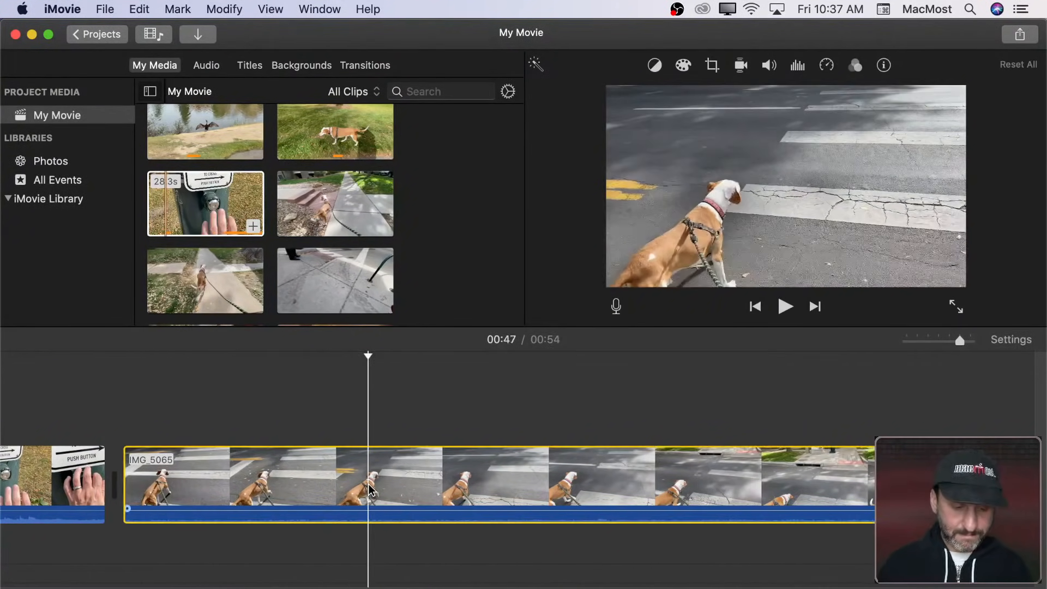
key(super+b)
click(443, 483)
key(BackSpace)
drag(366, 484, 240, 481)
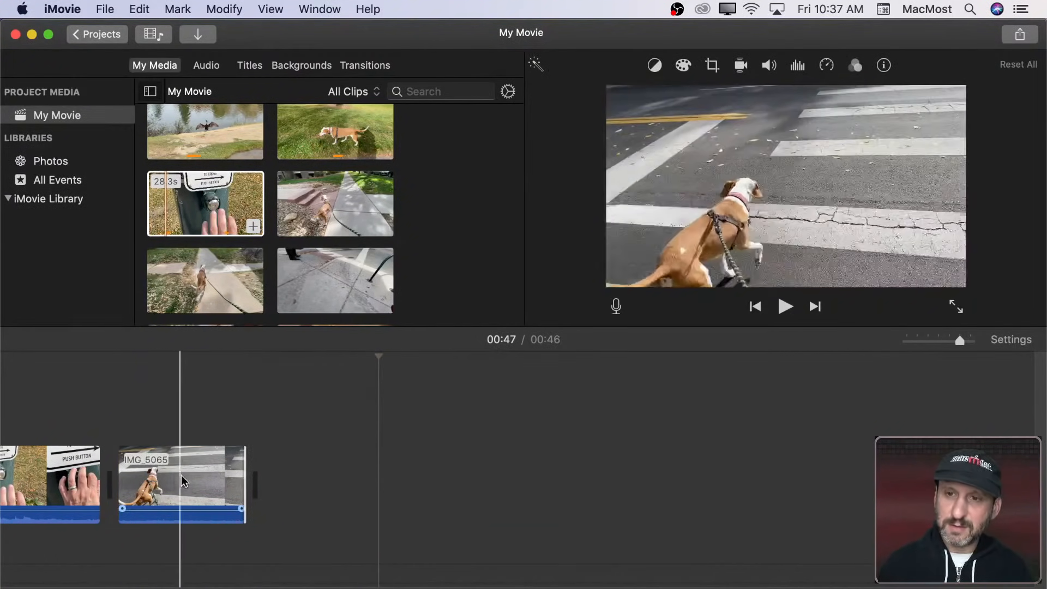
Step: Append the 13.5 s clip of the dog on the sidewalk and trim its start to where the dog is on the grass near the parked cars
click(317, 209)
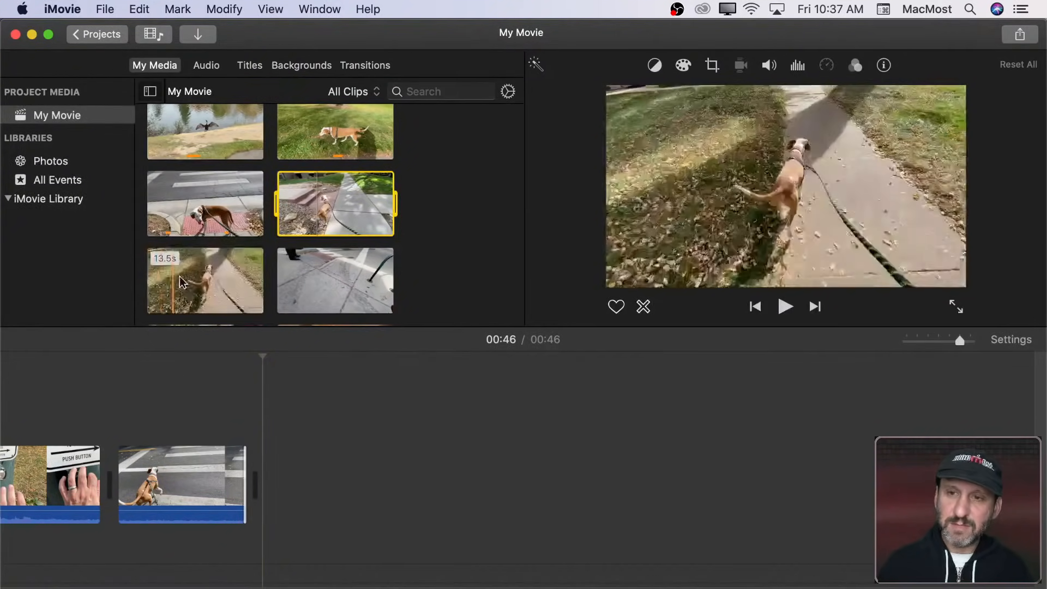
drag(192, 277, 853, 470)
scroll(840, 475, right, 12)
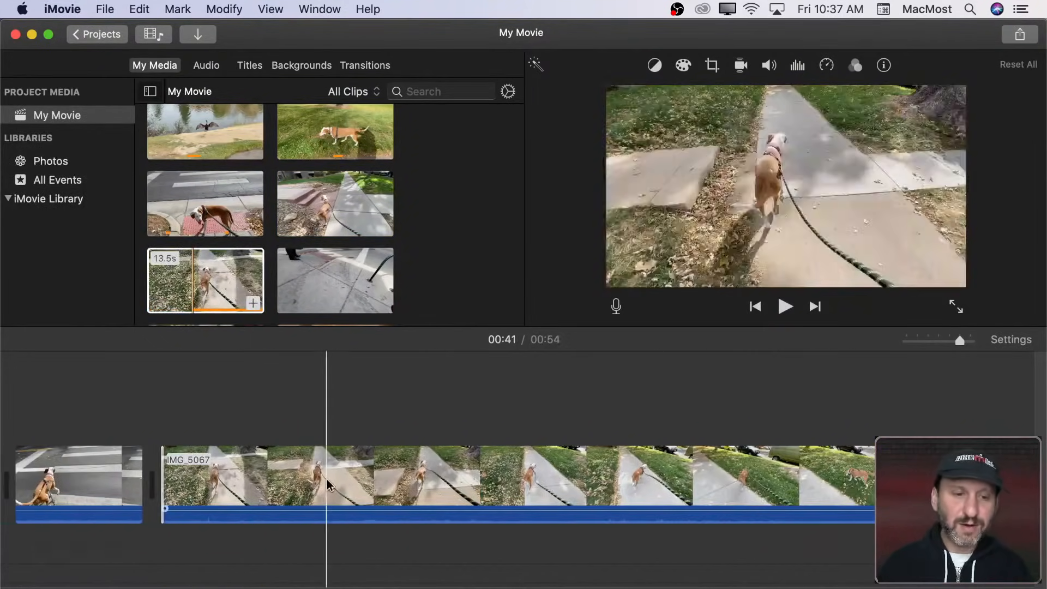
drag(163, 480, 843, 486)
scroll(843, 486, right, 6)
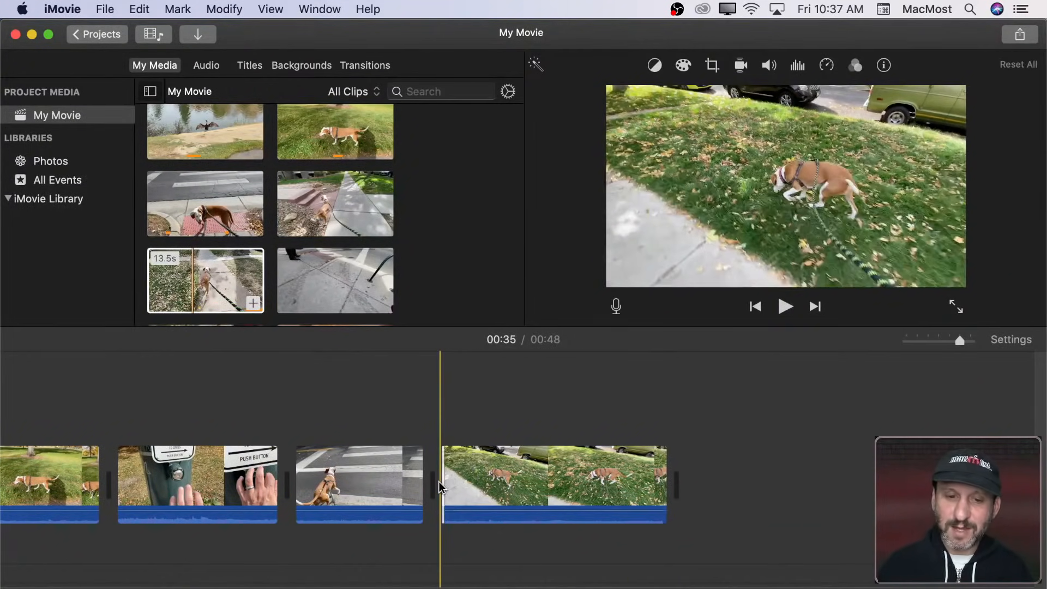
Step: Extend IMG_5067's start back to the dog on the sidewalk, and cut off everything after 00:48
drag(443, 481, 8, 473)
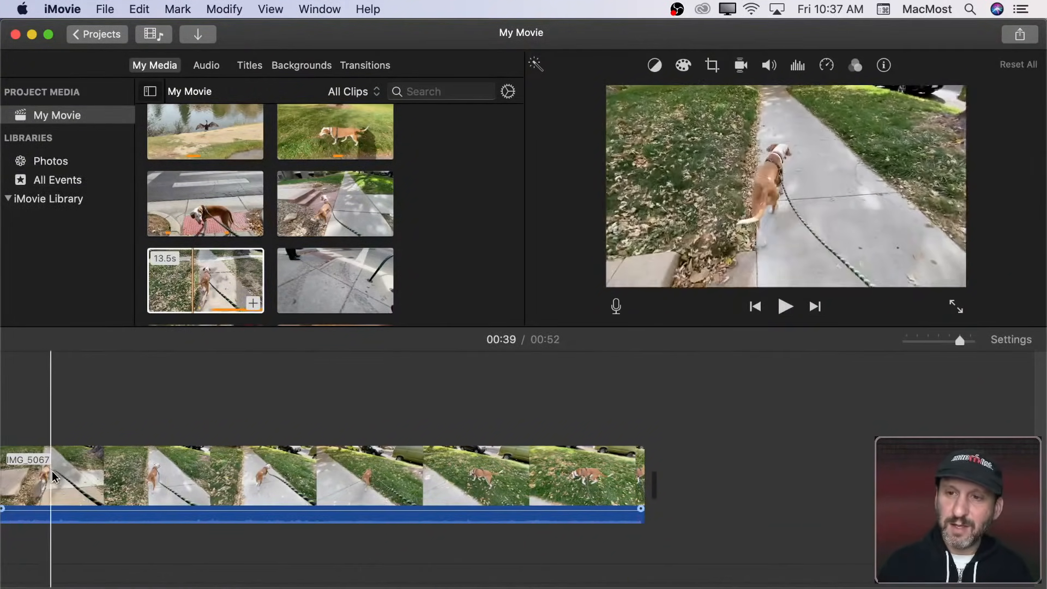
click(170, 486)
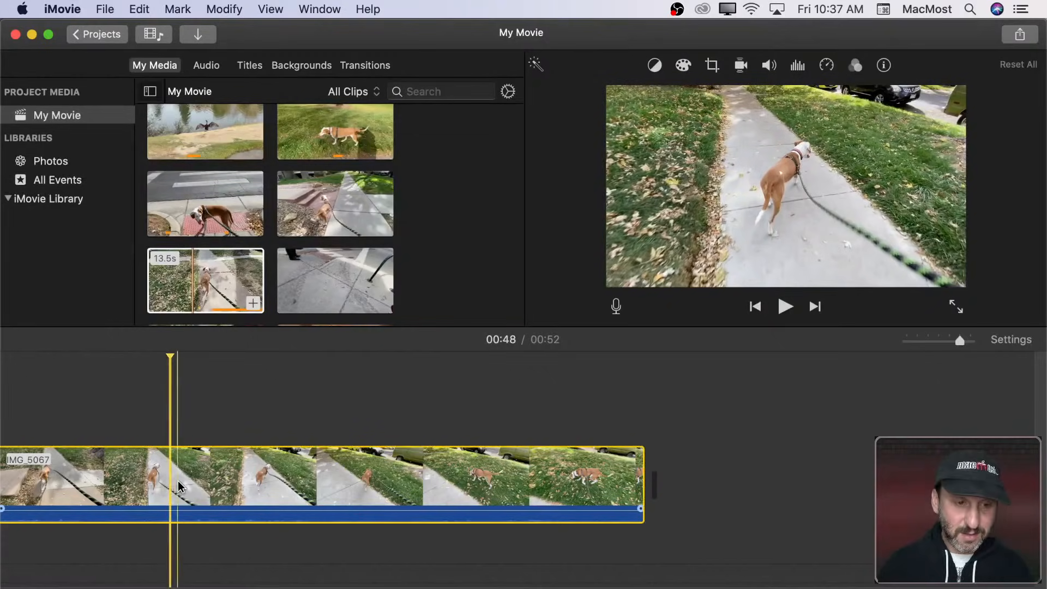
key(super+b)
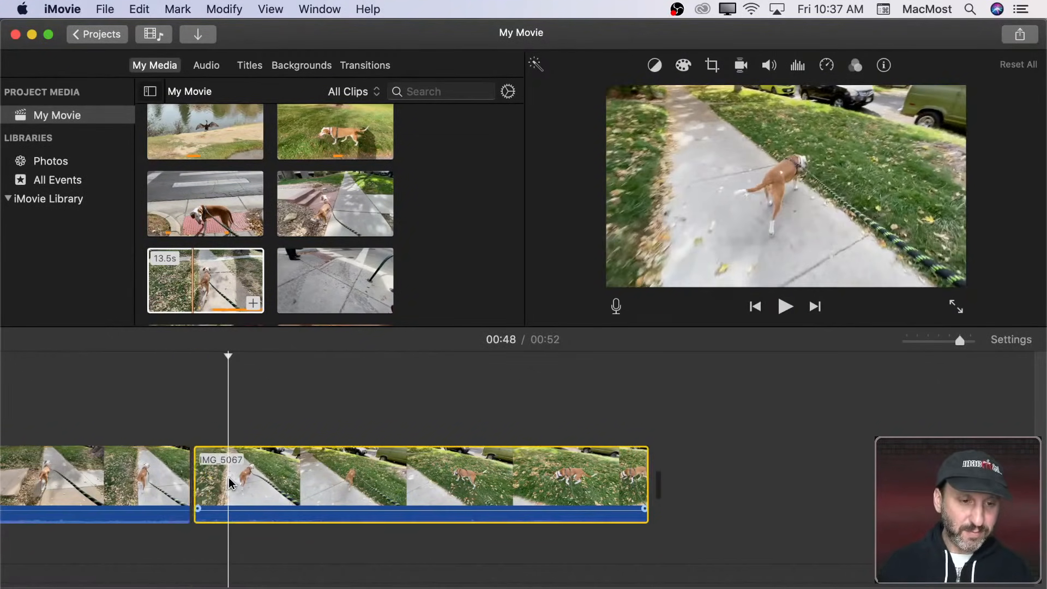
key(Delete)
Step: Shorten the end of the sidewalk clip IMG_5067 slightly and preview the result
scroll(229, 483, left, 5)
click(350, 482)
drag(422, 481, 373, 481)
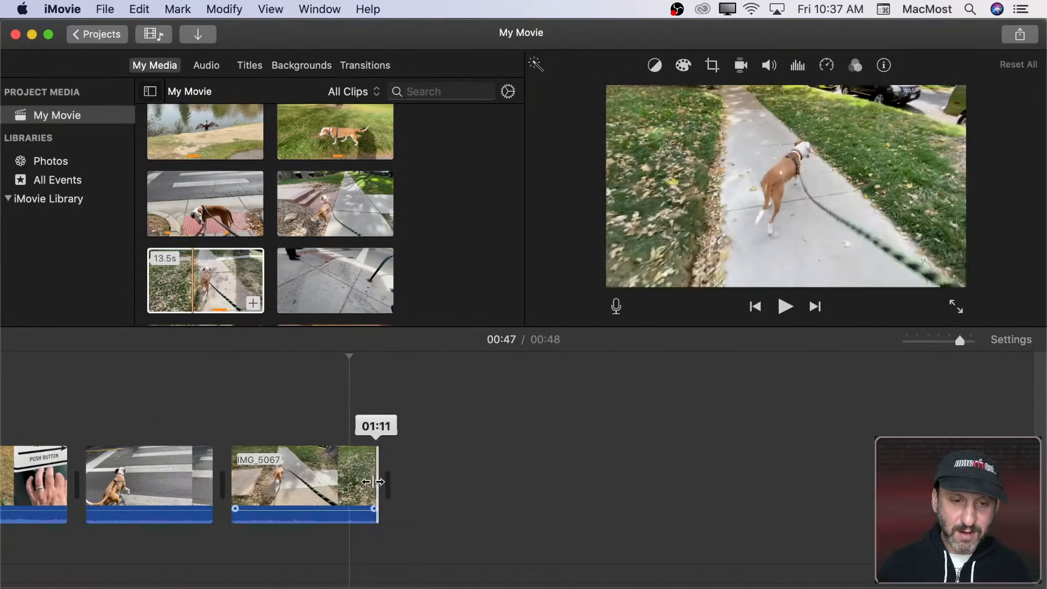
key(space)
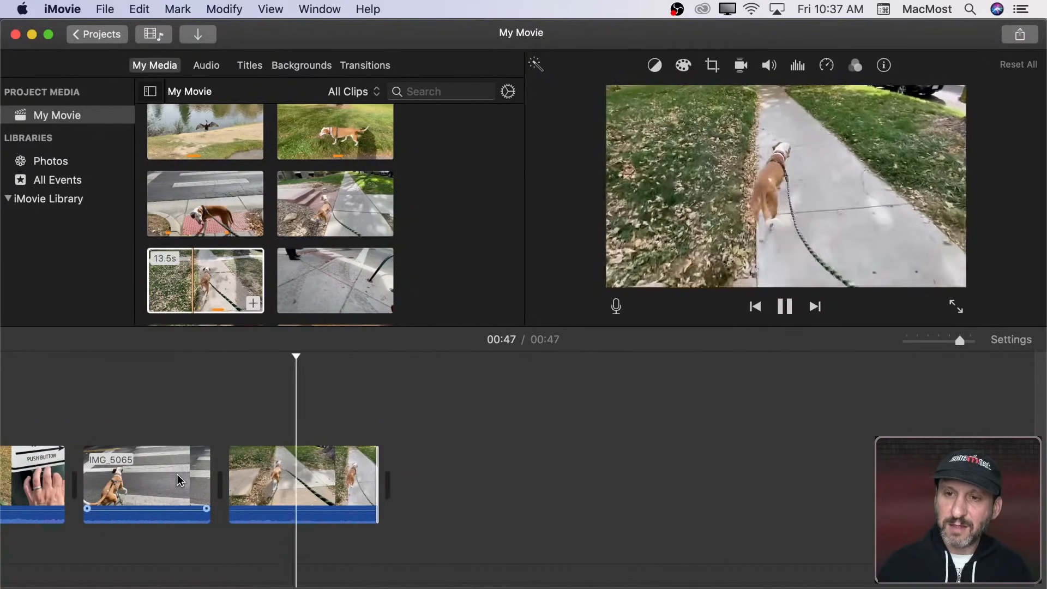
key(space)
Step: Append the 11.0 s clip of the dog on the leaf-covered path to the end of the movie
click(315, 279)
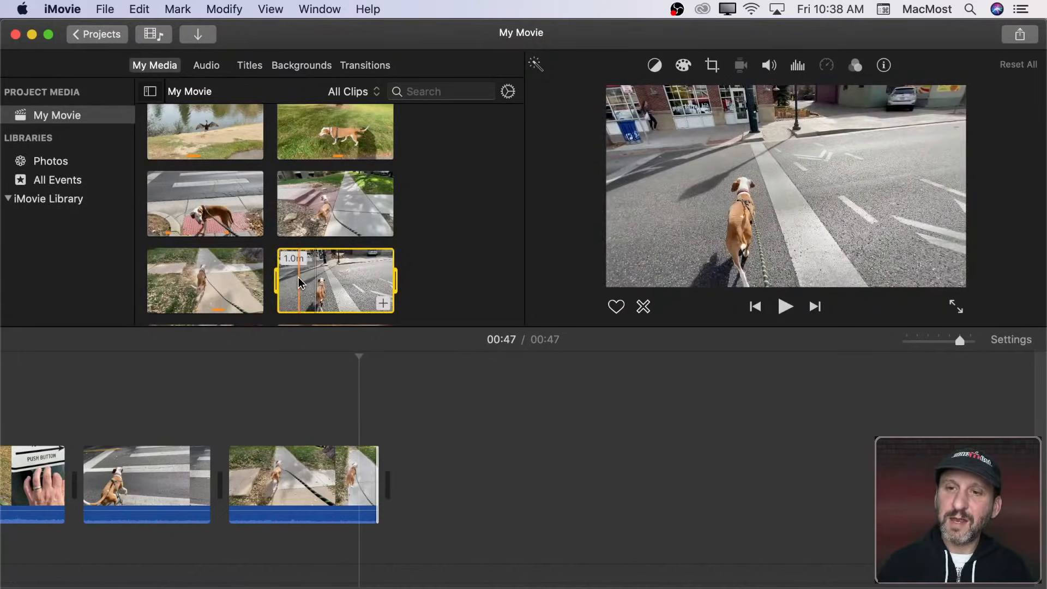
scroll(251, 277, down, 4)
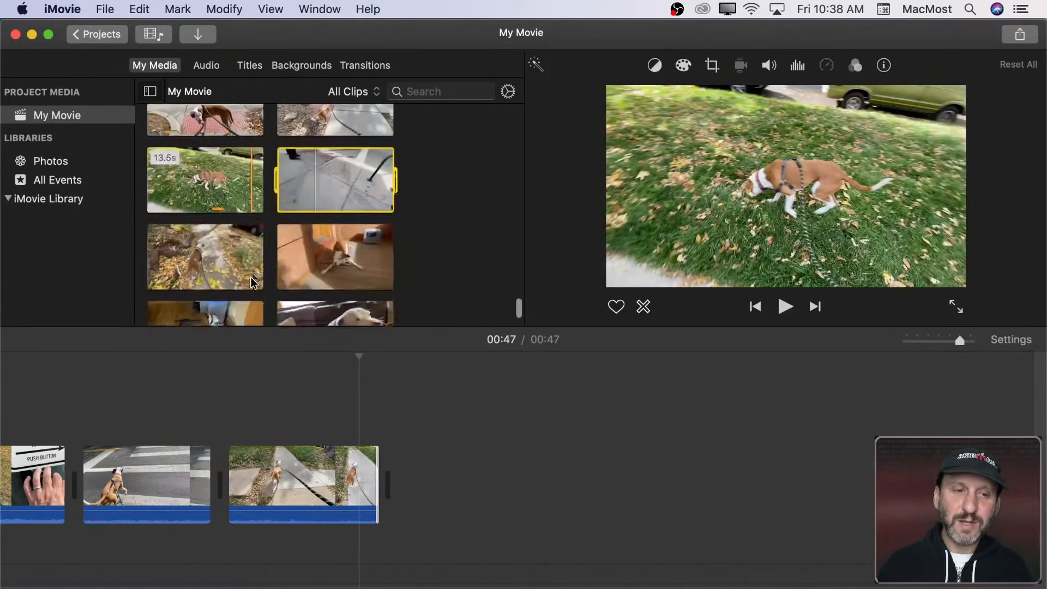
click(171, 256)
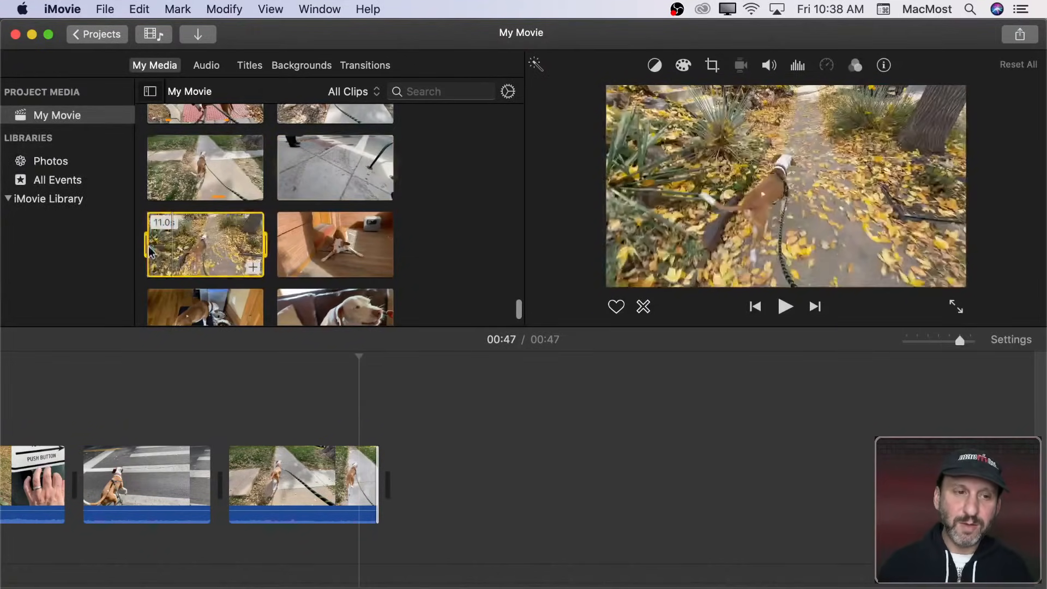
drag(175, 252, 415, 475)
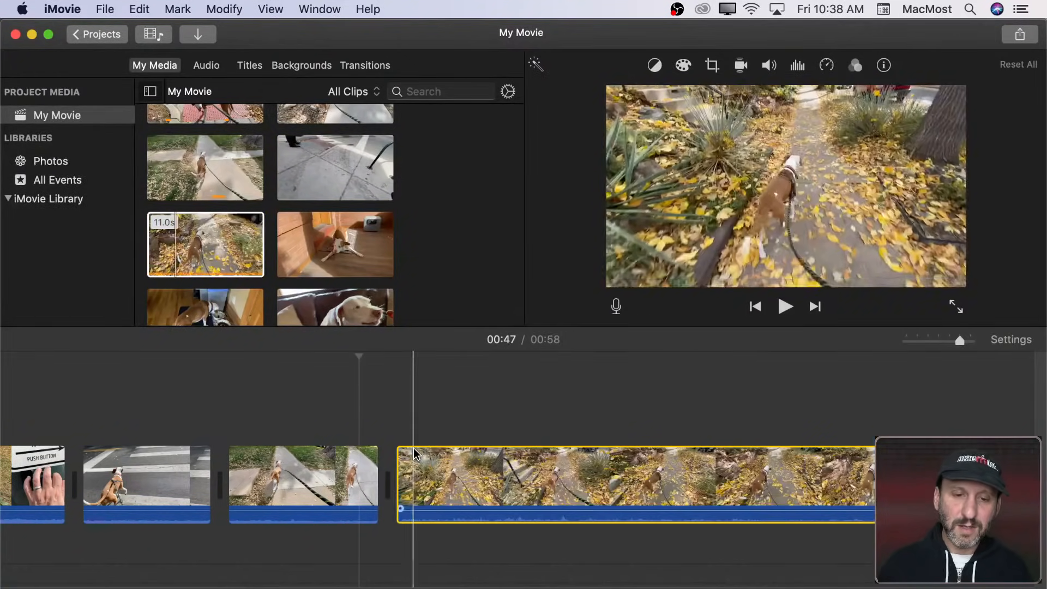
Step: Split leaf-path clip IMG_5069 at 00:50 and remove its surplus footage, keeping only a short section after the split
click(477, 476)
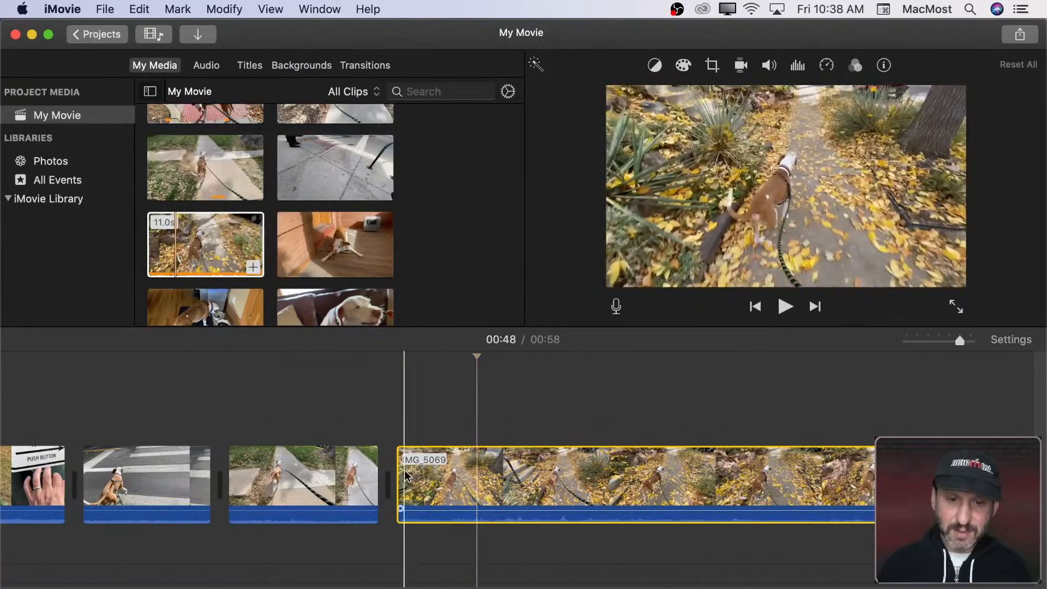
drag(399, 472, 492, 472)
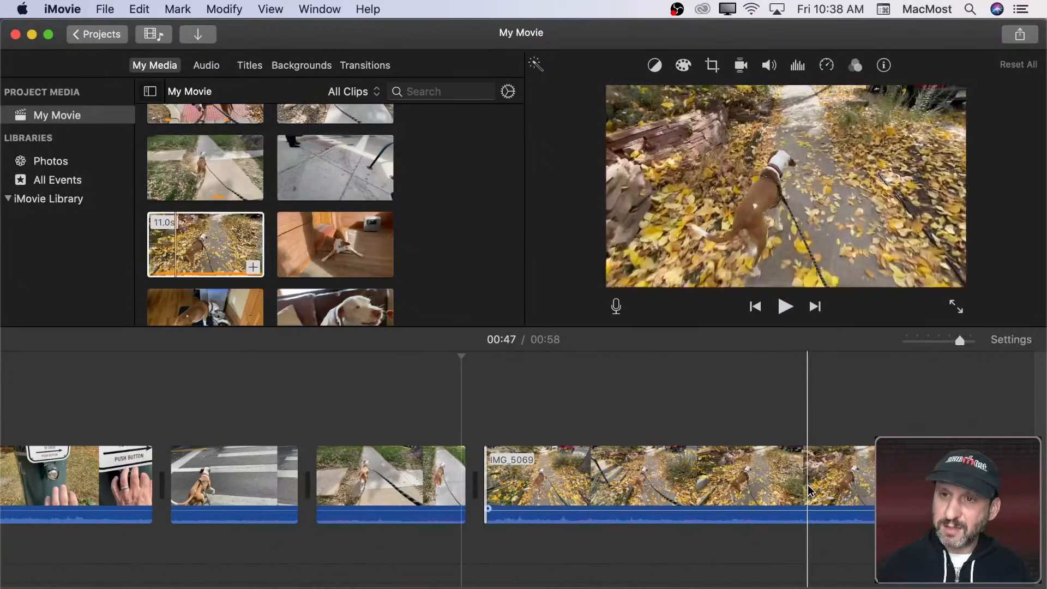
click(706, 483)
key(super+b)
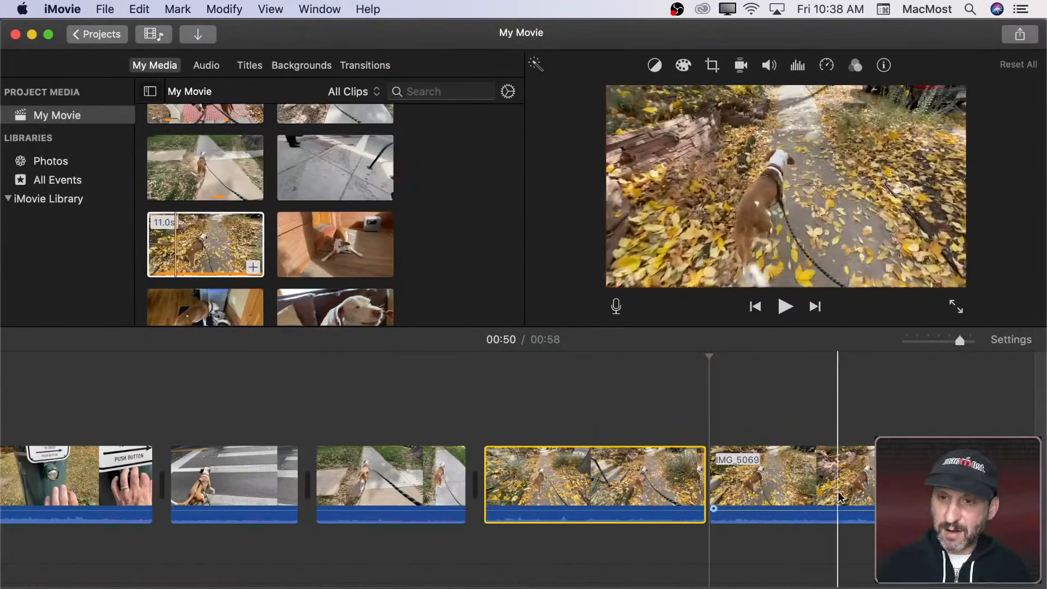
key(Delete)
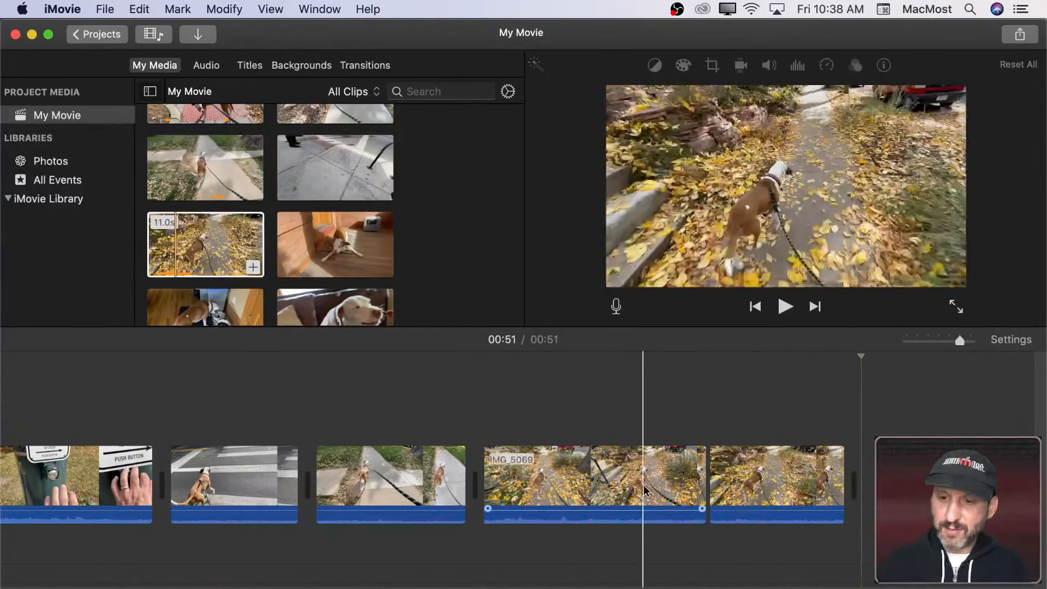
Step: Mark a section of the 29.8 s clip from the dog on the sidewalk to the porch steps and append it to the movie
click(249, 216)
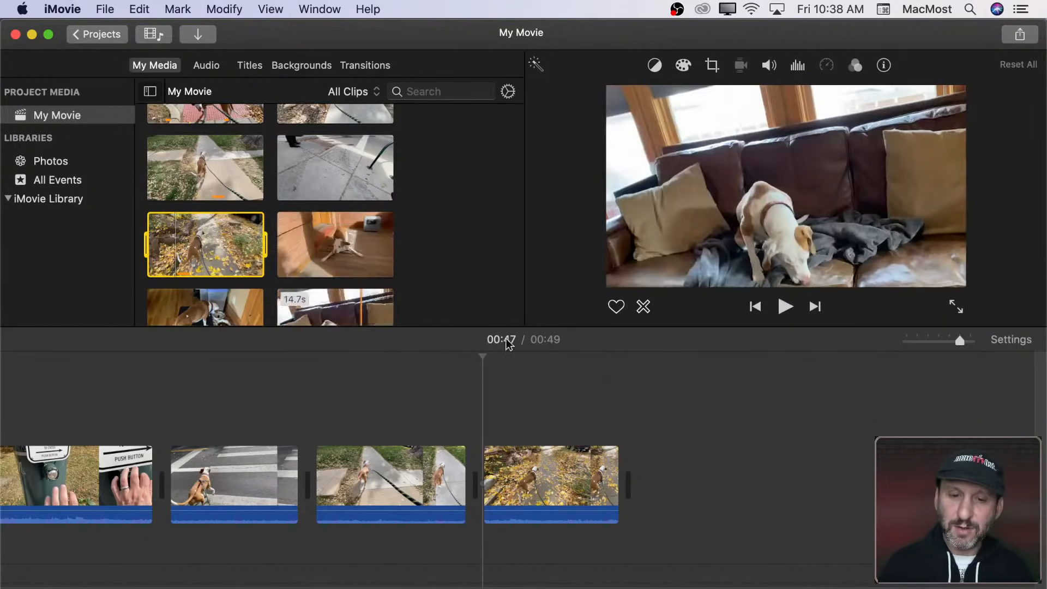
scroll(556, 491, right, 5)
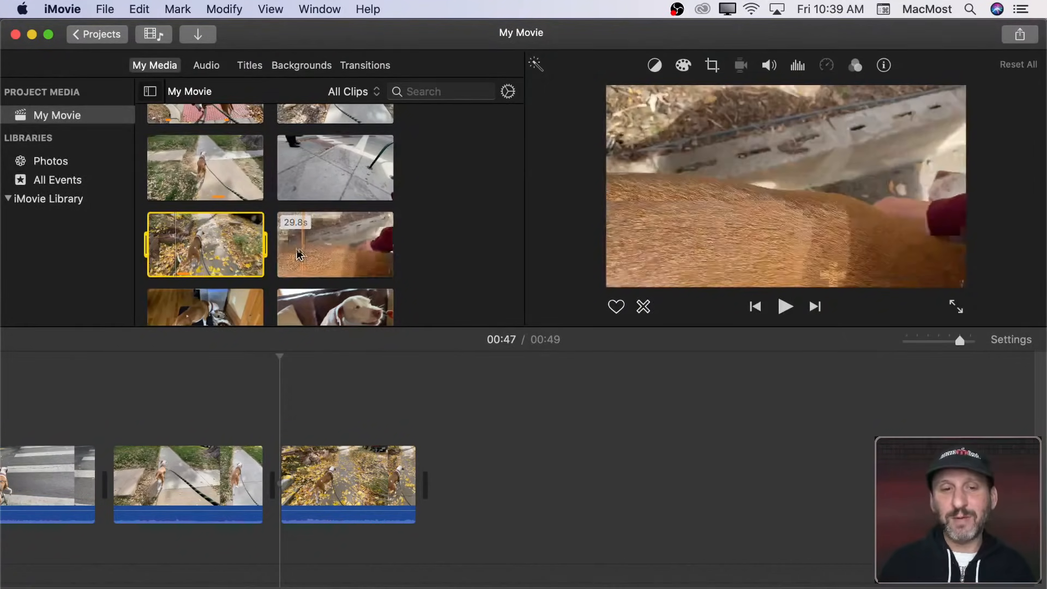
click(278, 244)
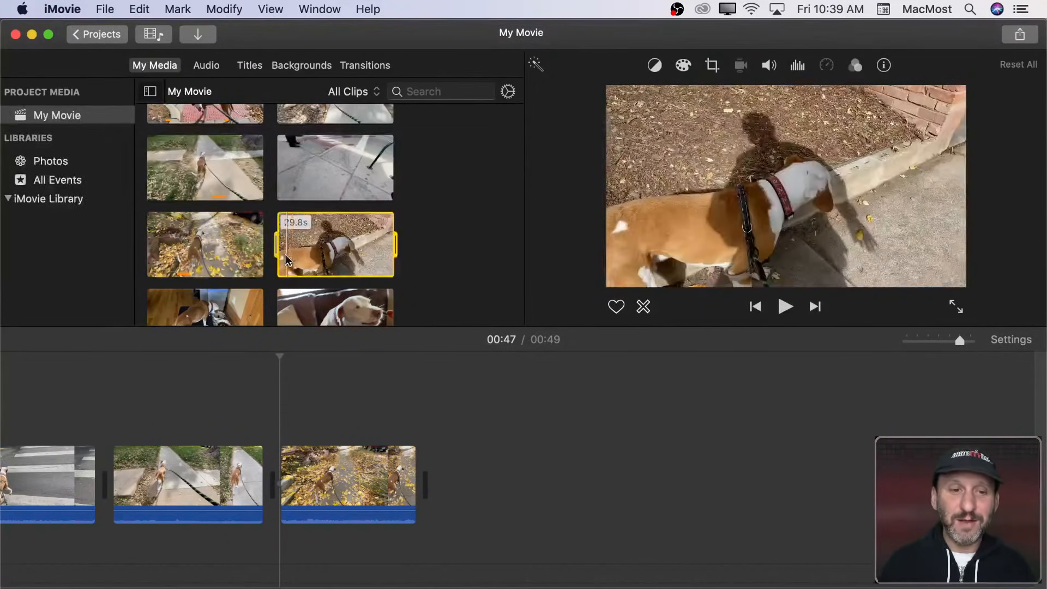
drag(282, 250, 308, 245)
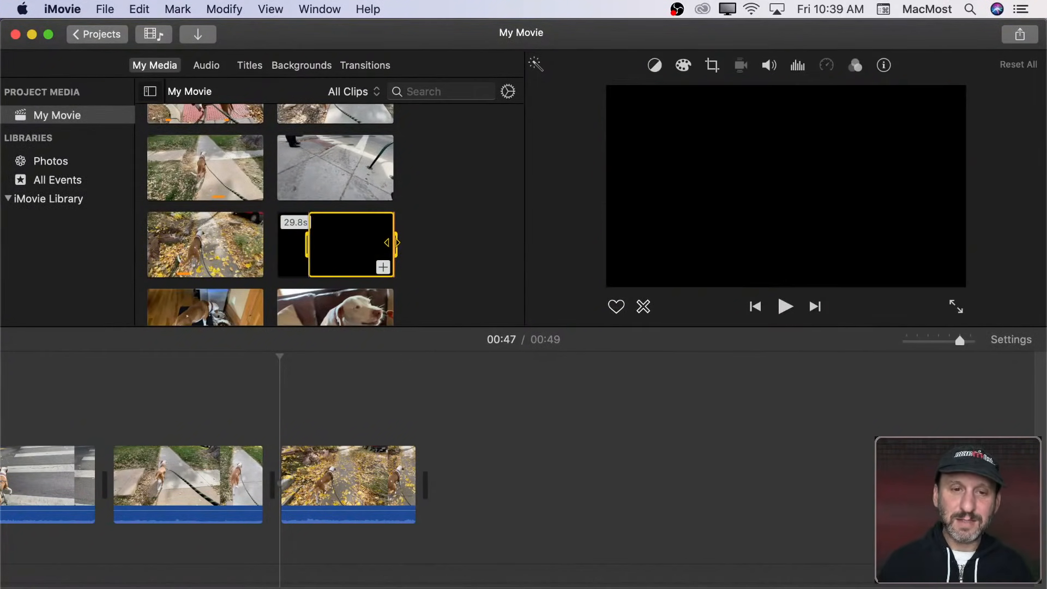
drag(396, 242, 449, 451)
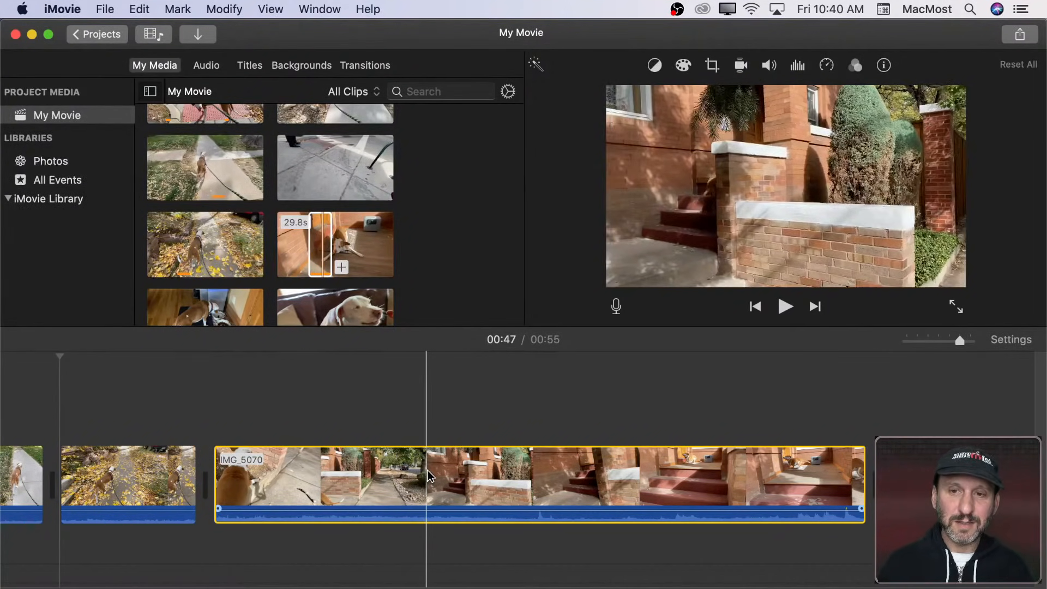
Step: Split IMG_5070 where the brick wall comes into view and shorten the second part to end at the red steps
key(super+b)
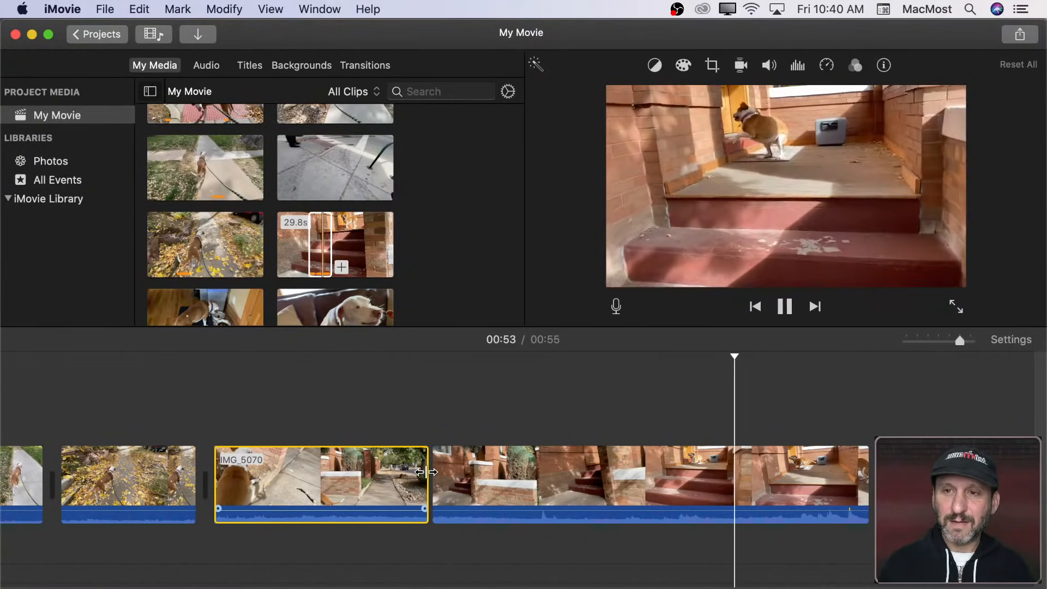
scroll(557, 503, right, 4)
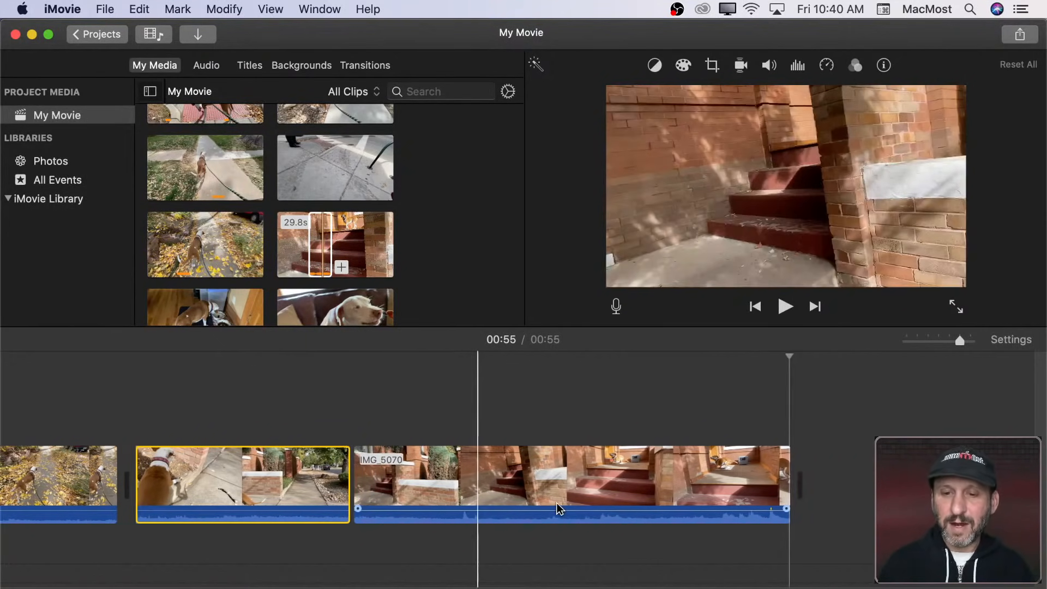
drag(770, 484, 448, 486)
Step: Append the final doorway section of the 29.8 s clip and cut off its part after the dog goes inside
scroll(238, 265, down, 3)
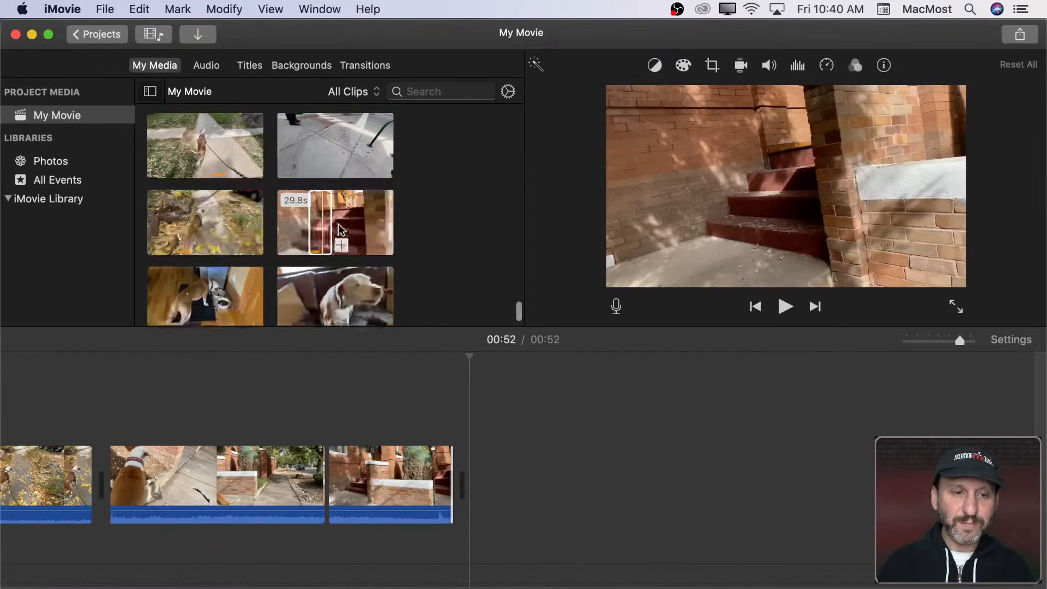
click(356, 201)
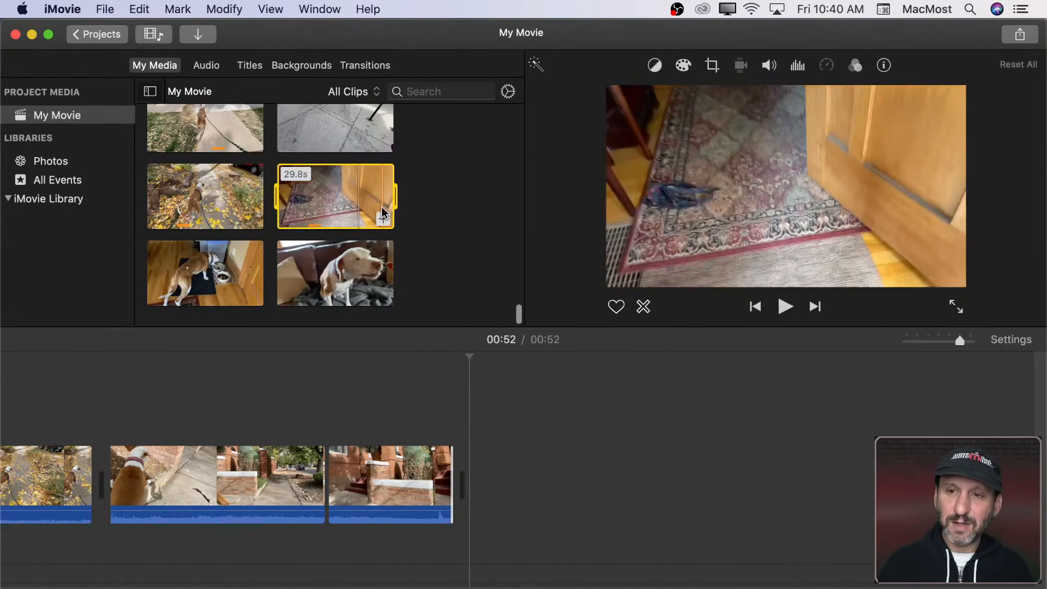
drag(275, 201, 491, 427)
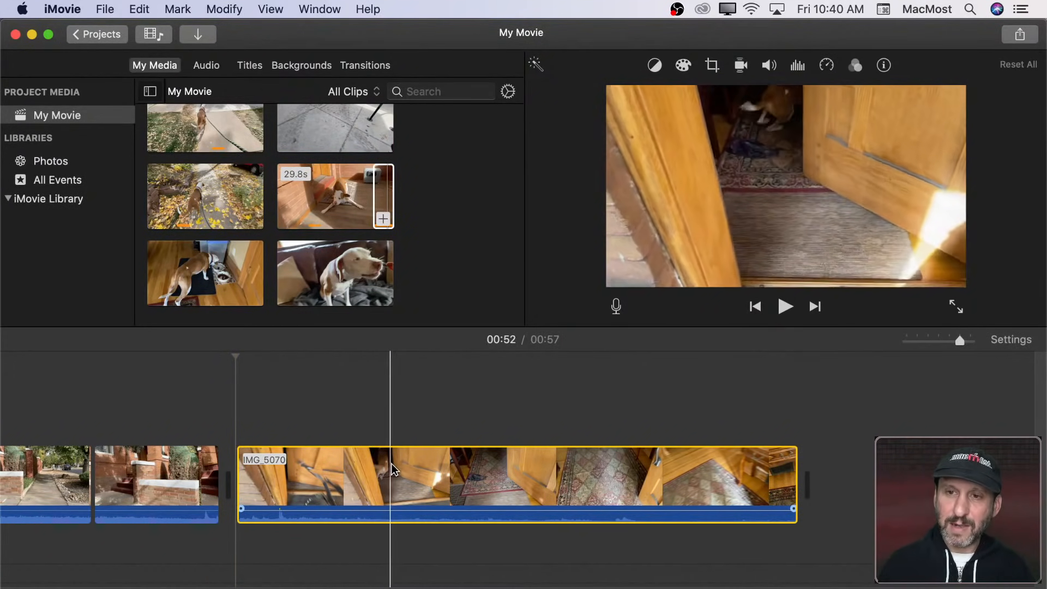
key(super+b)
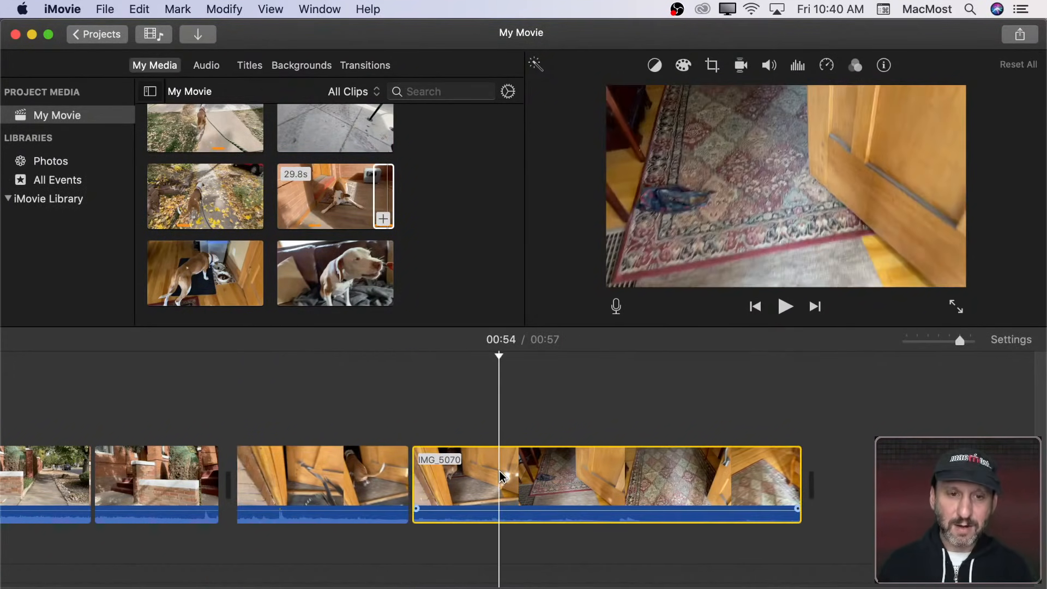
key(Delete)
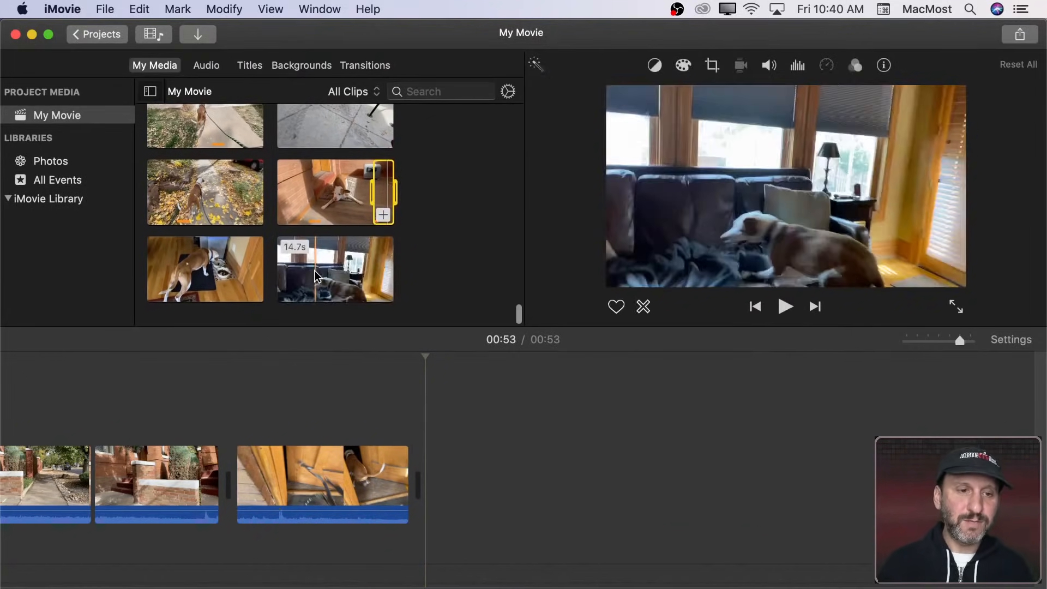
Step: Append the 19.5 s clip of the dog's food bowls and trim its start to shortly before the dog appears
click(207, 273)
drag(189, 272, 330, 414)
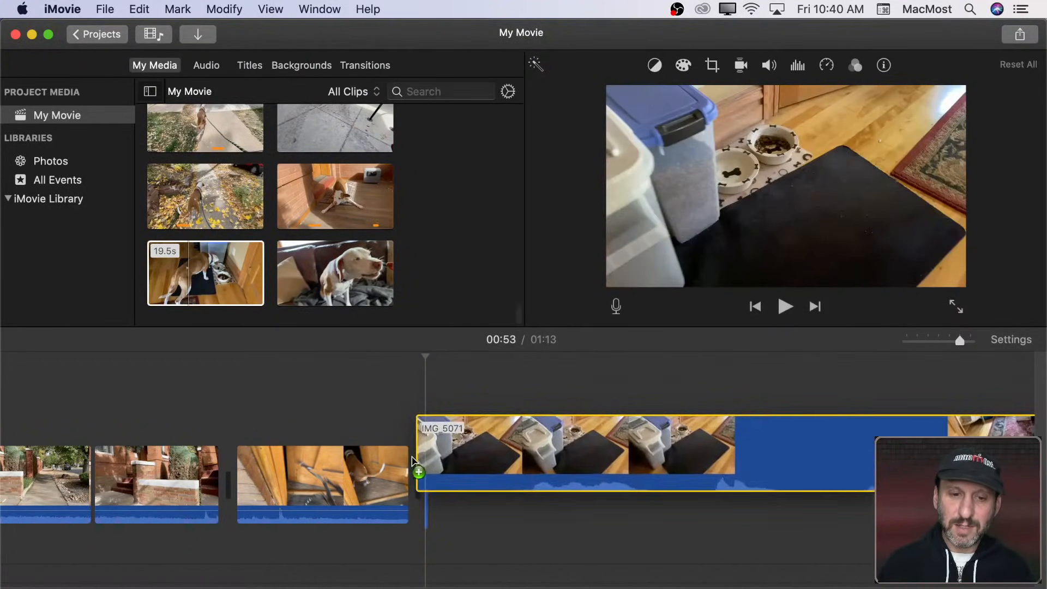
scroll(327, 480, right, 6)
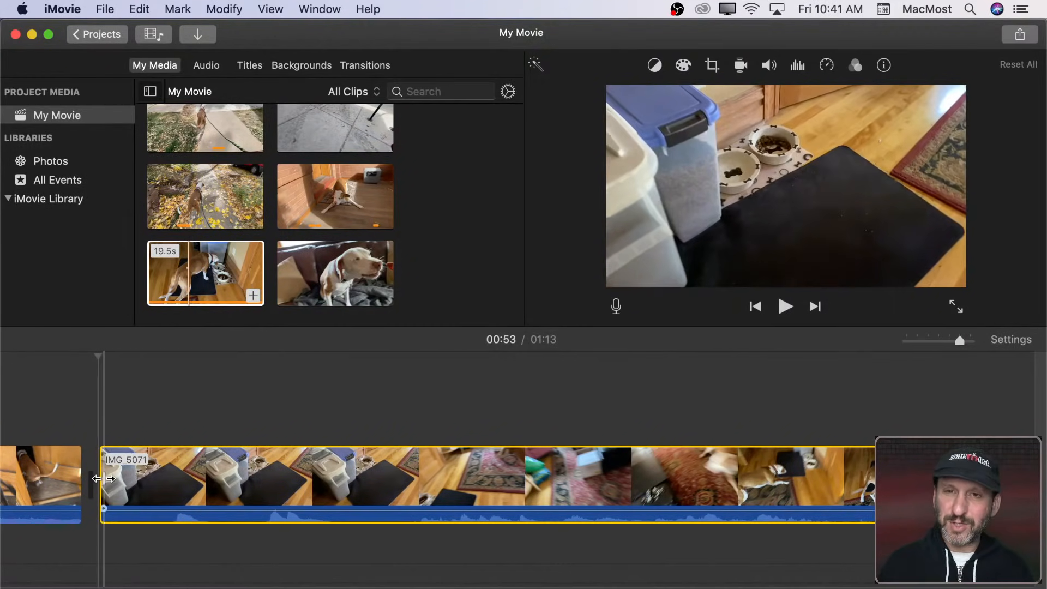
drag(102, 474, 527, 480)
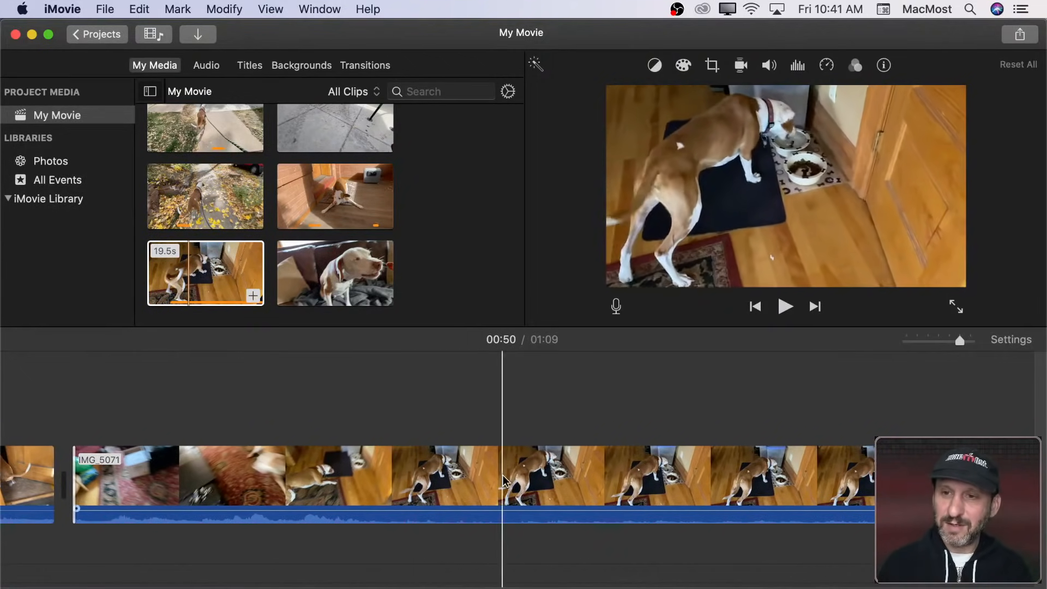
Step: Cut away the beginning of IMG_5071 in two splits so it starts with the dog running to its bowls
click(333, 474)
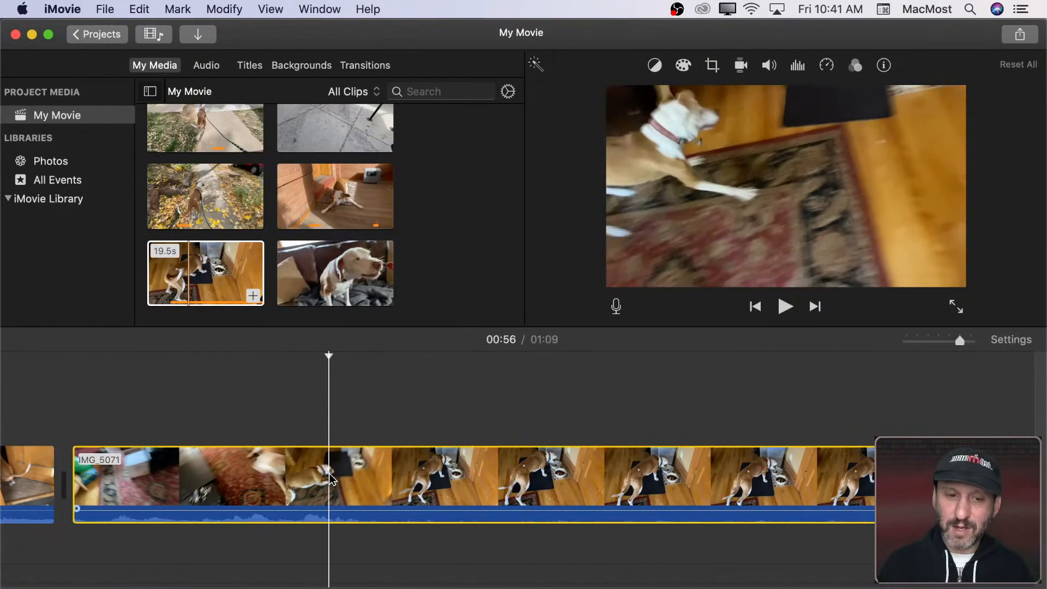
key(super+b)
key(Delete)
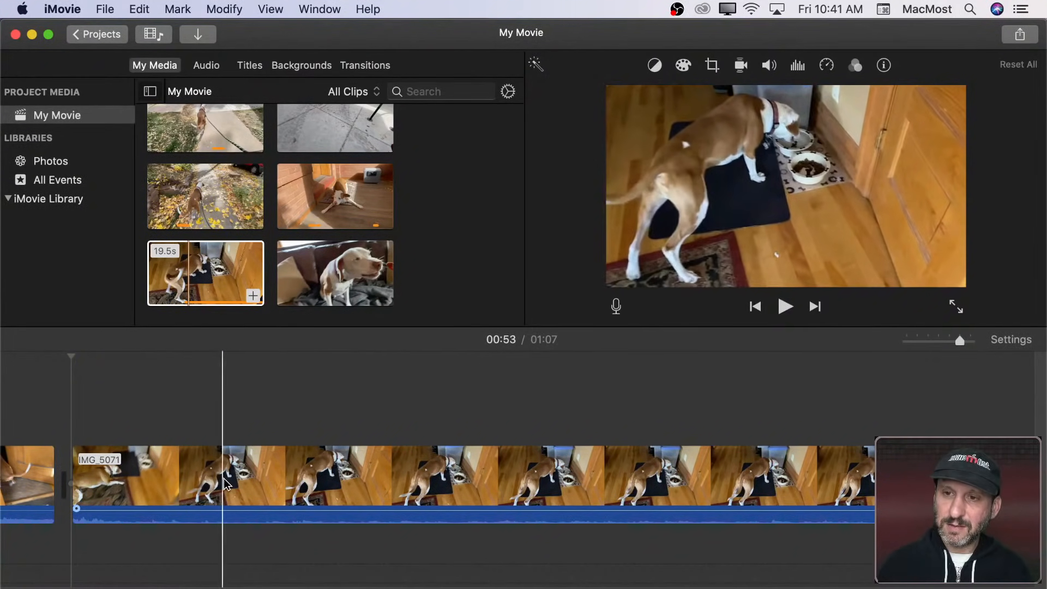
click(121, 479)
key(super+b)
key(Delete)
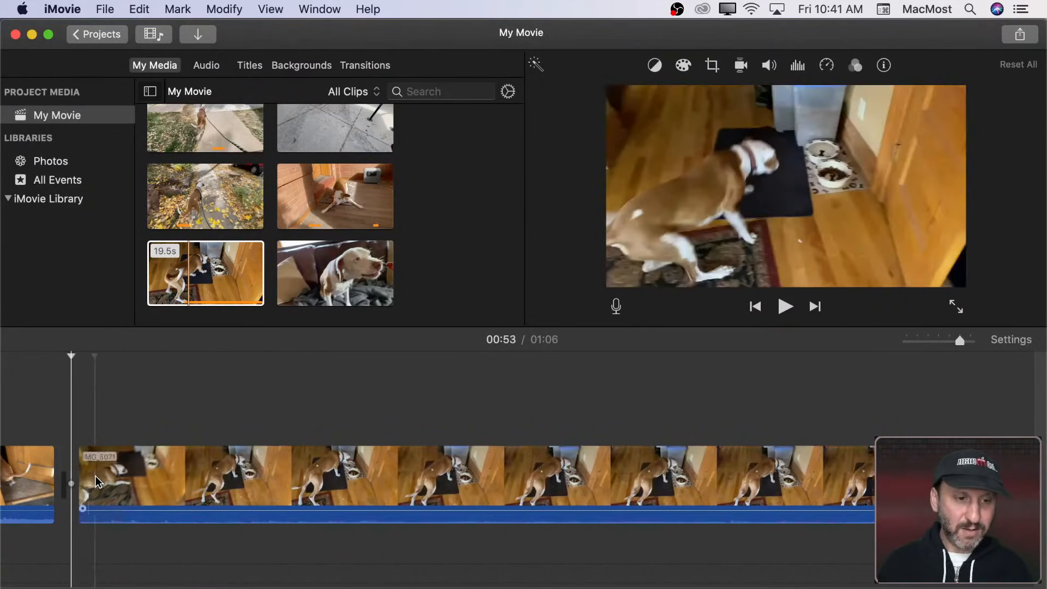
Step: Split IMG_5071 at 00:55, while the dog stands at its bowls, and delete the part after the split
click(239, 479)
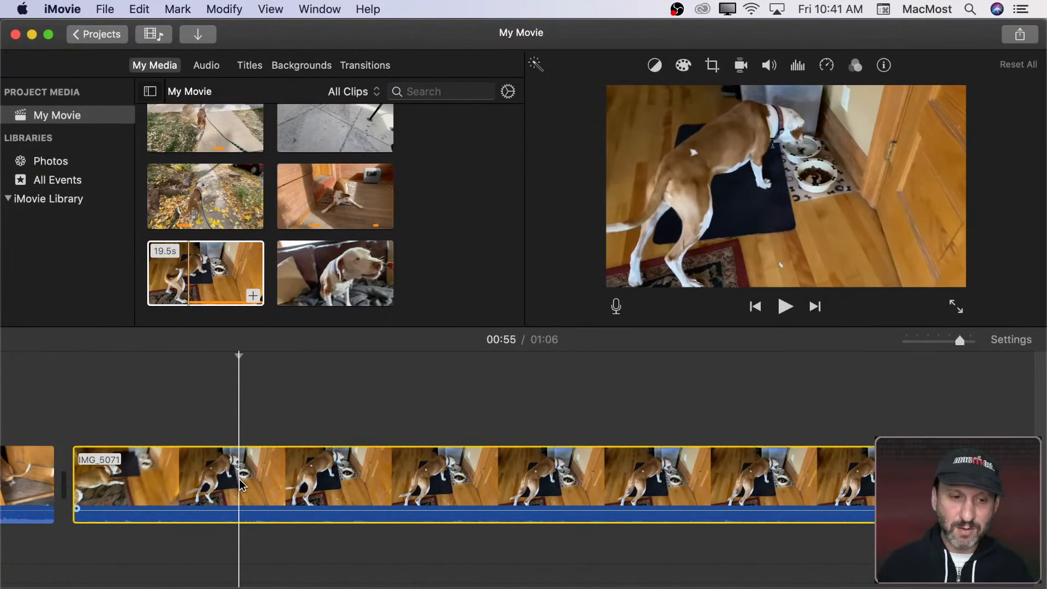
click(288, 479)
key(super+b)
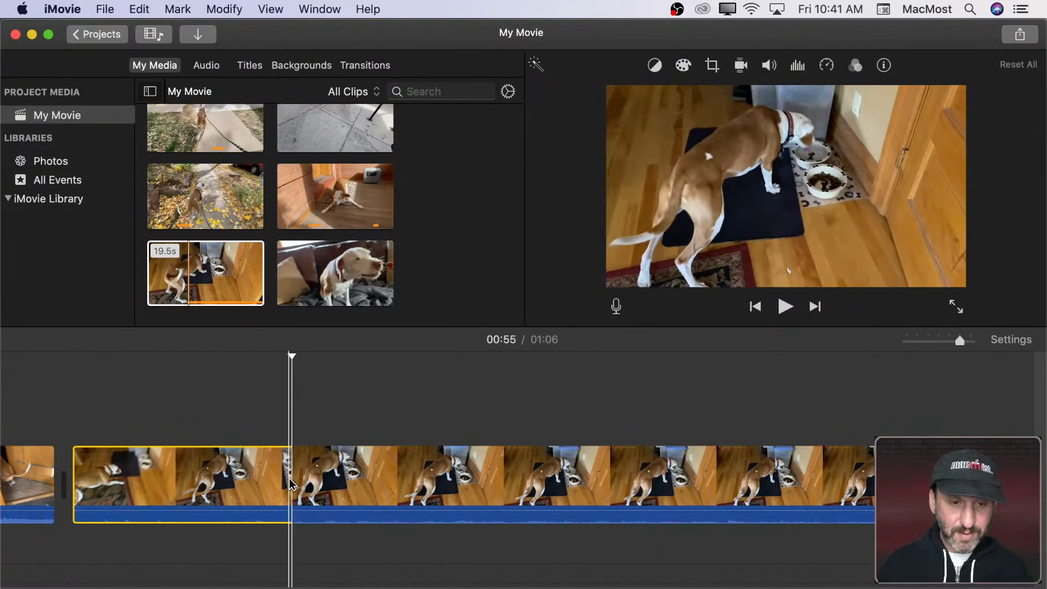
click(349, 482)
key(Delete)
Step: Append the 14.7 s clip of the dog on the couch to the end of the movie
click(334, 297)
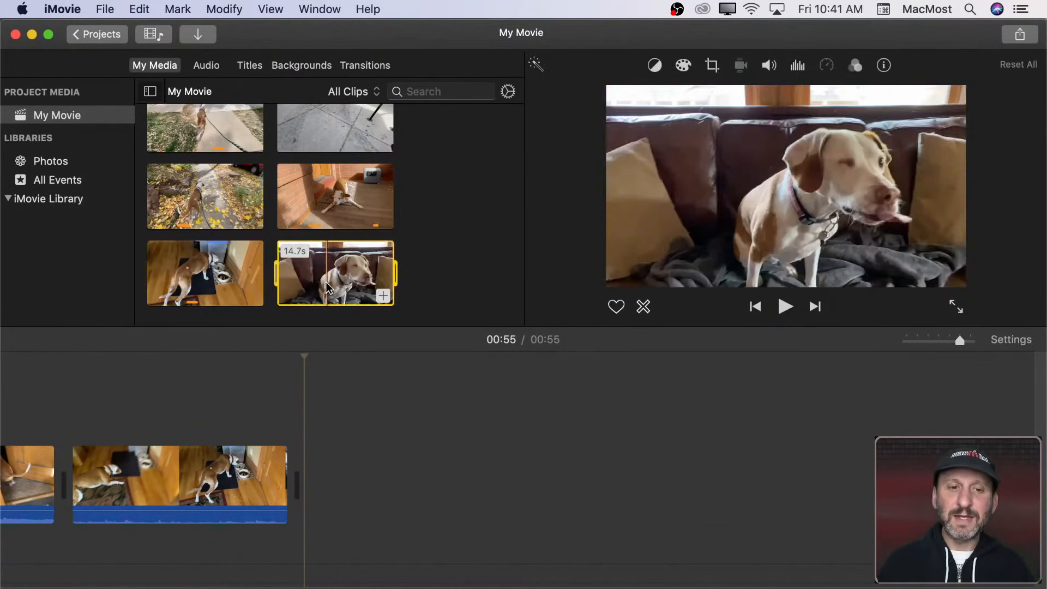
drag(316, 268, 305, 462)
scroll(305, 463, right, 5)
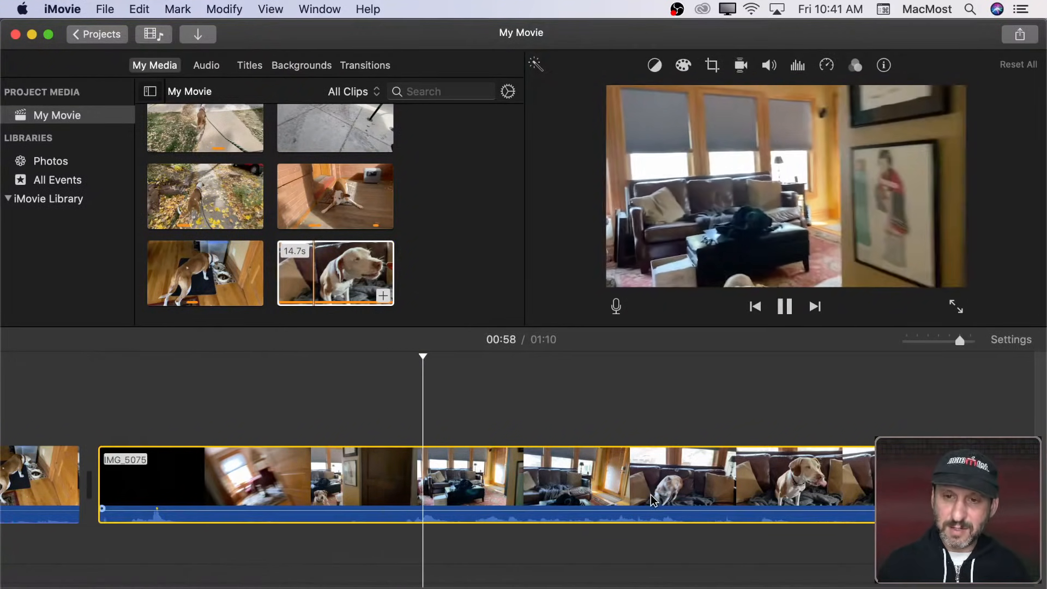
Step: Split IMG_5075 at 01:02, where the dog sits on the couch, and delete the part before the split
key(space)
scroll(440, 499, right, 5)
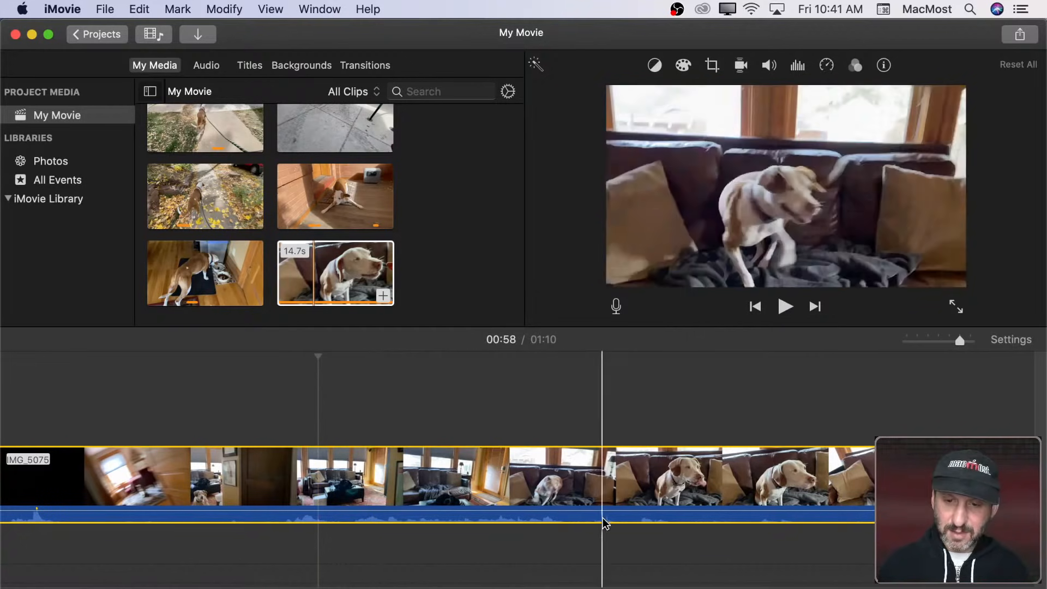
scroll(566, 508, right, 5)
key(space)
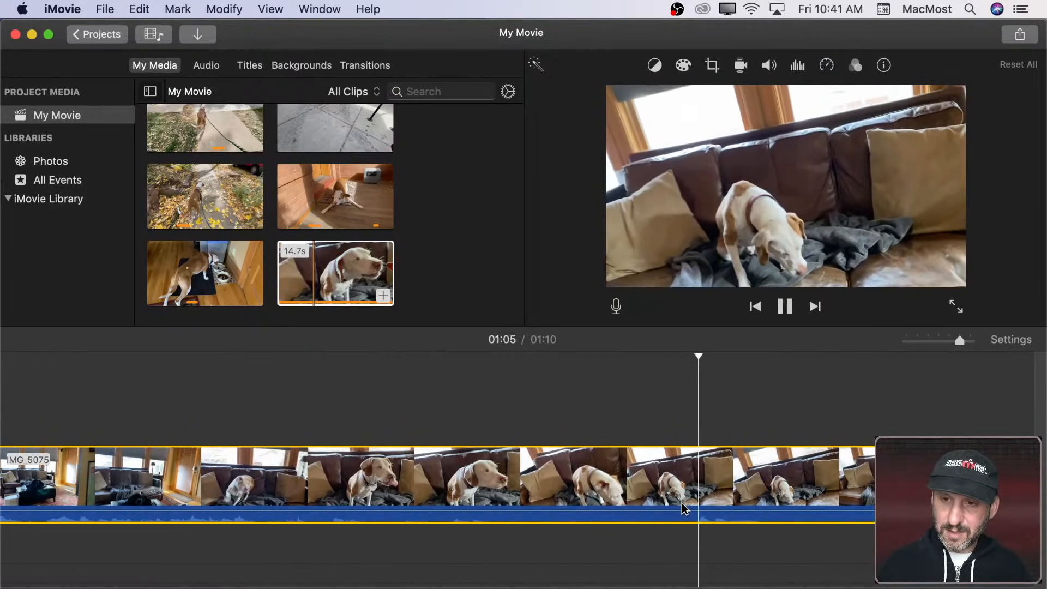
key(space)
click(645, 489)
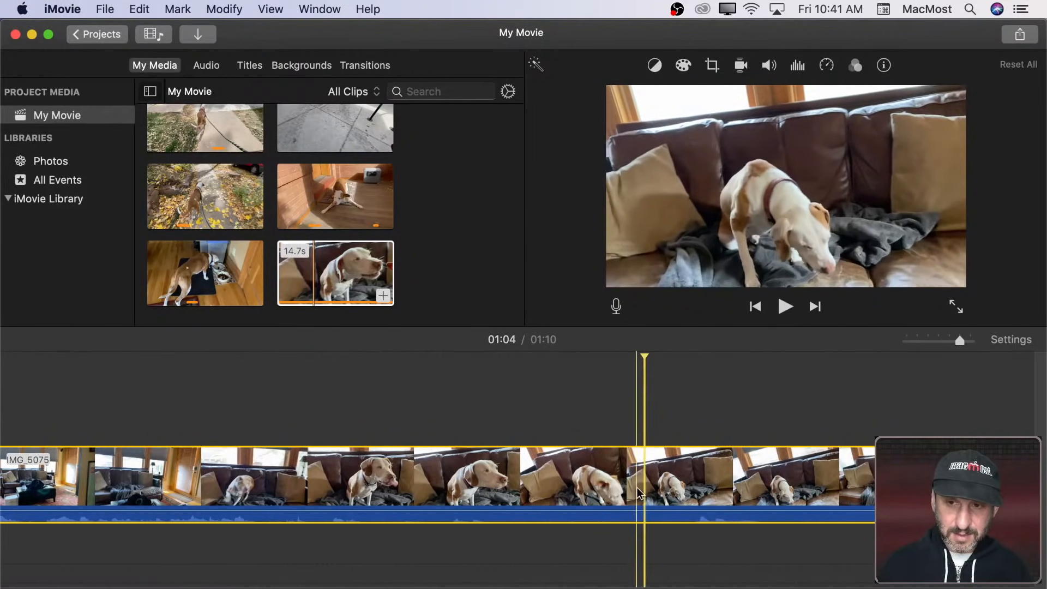
click(426, 475)
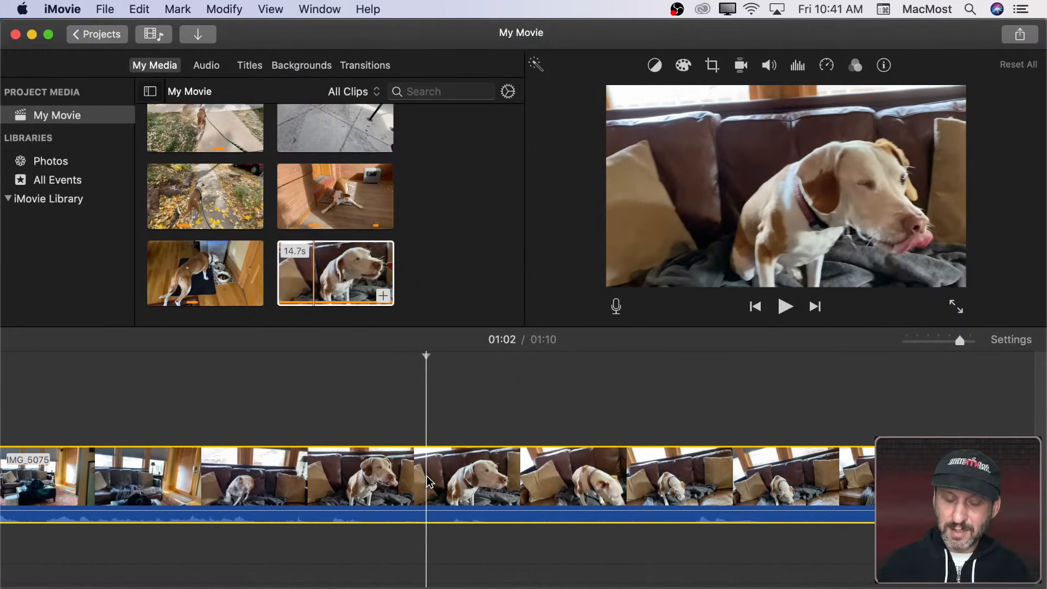
key(super+b)
click(407, 477)
key(Delete)
scroll(117, 476, left, 6)
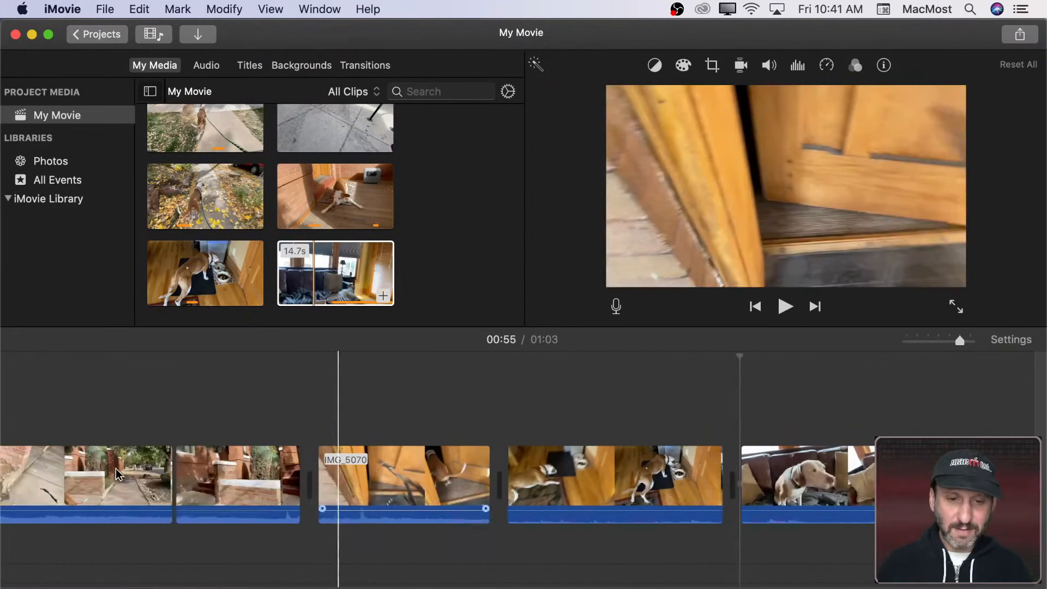
Step: Split the couch clip IMG_5075 shortly before its end, while the dog sniffs the couch, and delete the remainder
scroll(785, 477, right, 8)
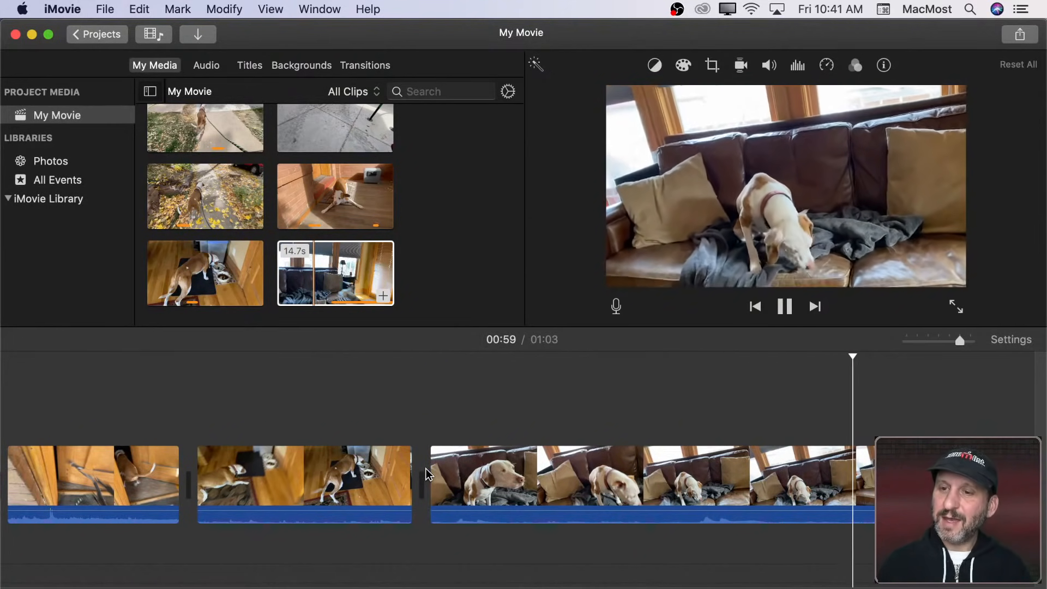
click(871, 474)
scroll(871, 473, right, 6)
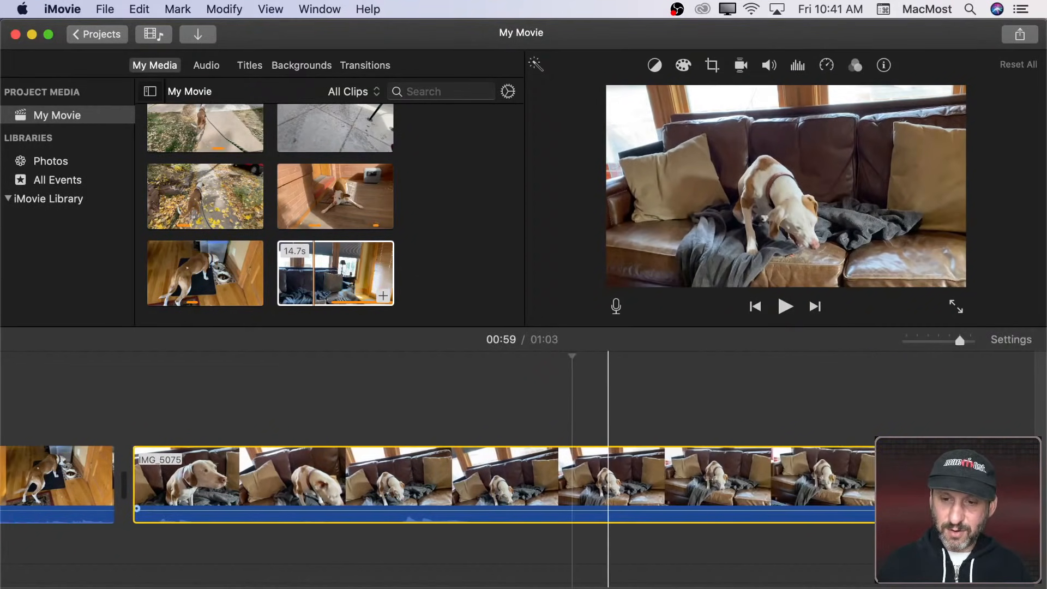
key(super+b)
click(876, 474)
key(Delete)
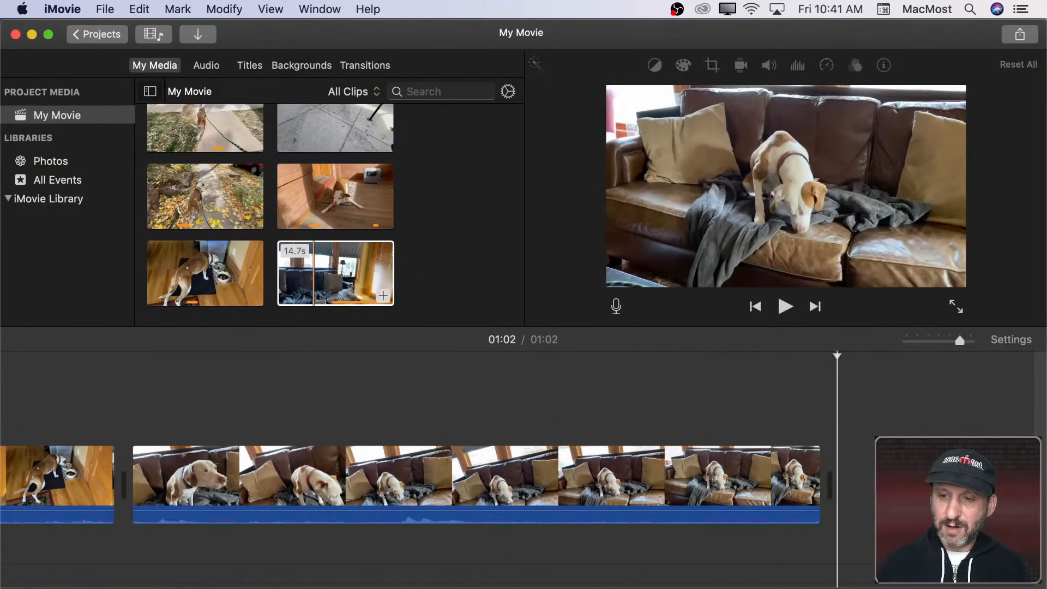
Step: Insert Cross Dissolve transitions at the four cuts from the first lake clip to the crosswalk-button clip
scroll(517, 453, left, 10)
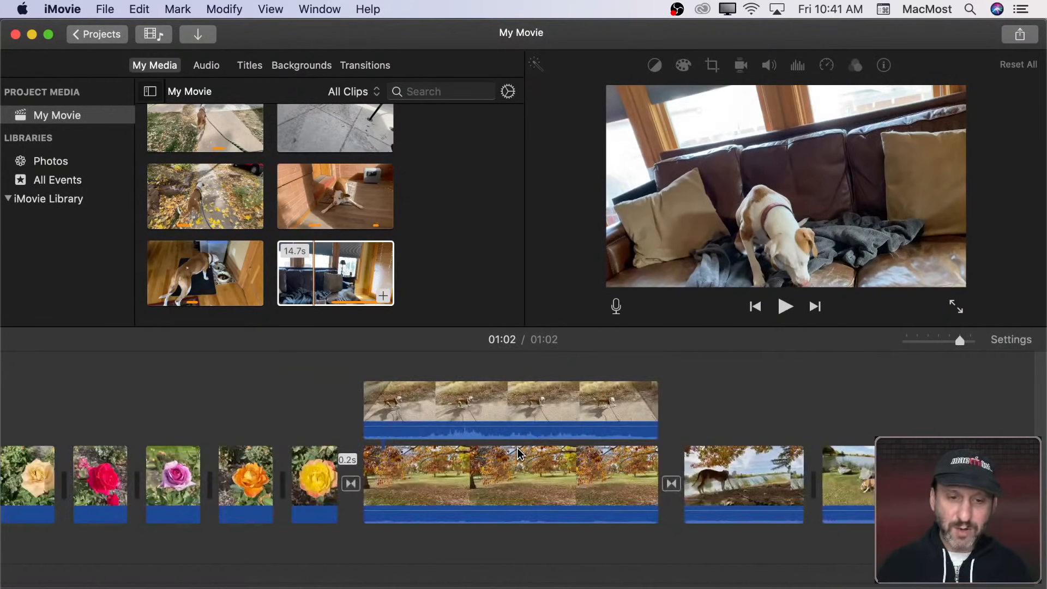
scroll(517, 452, right, 5)
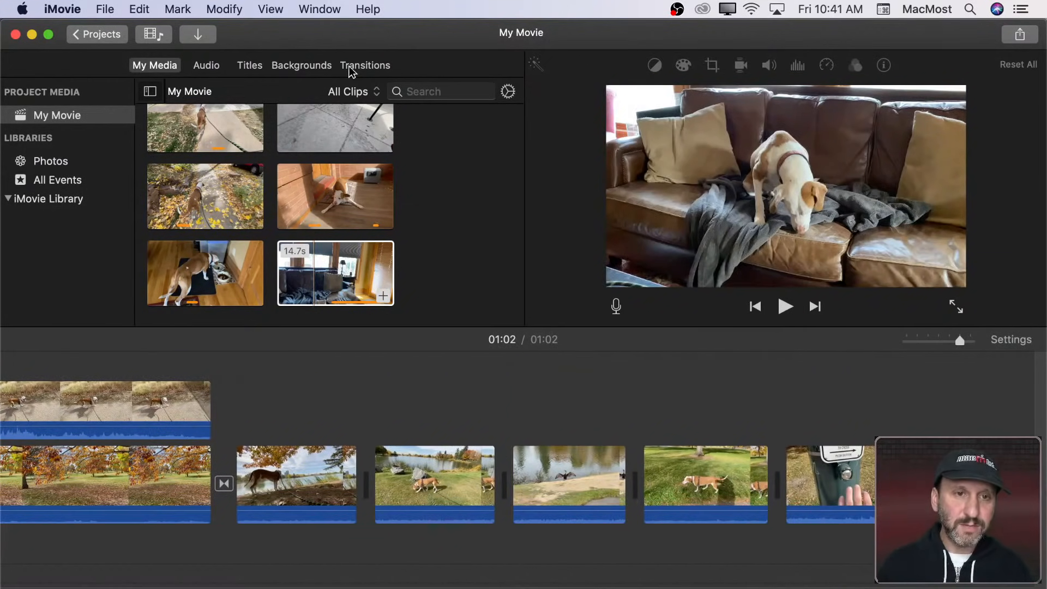
click(352, 66)
drag(94, 174, 470, 464)
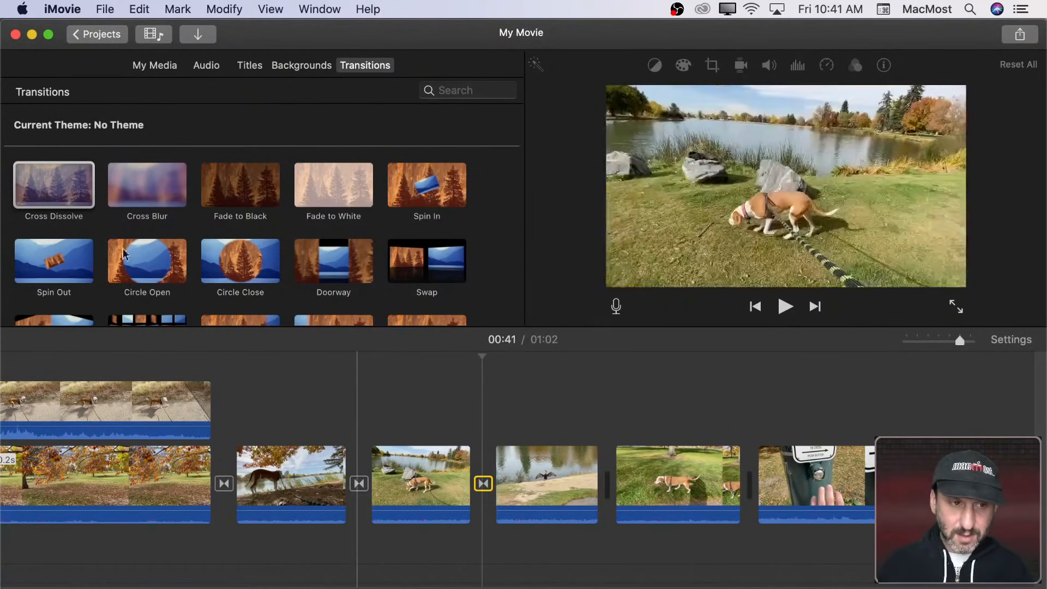
drag(54, 185, 600, 486)
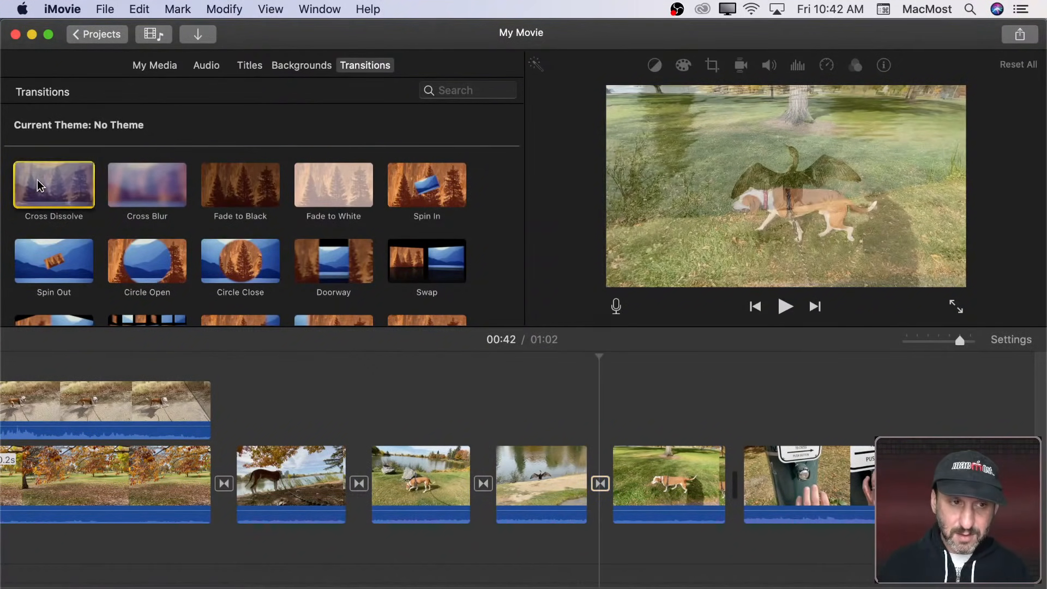
drag(38, 180, 728, 484)
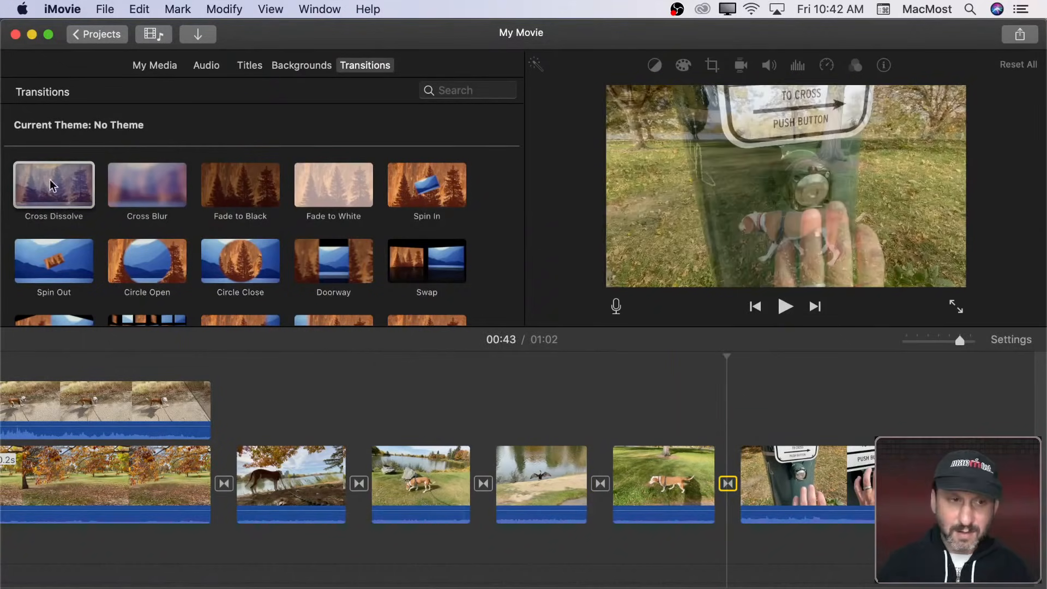
Step: Insert Cross Dissolve transitions at the four cuts from the crosswalk-button clip to the clip following IMG_5069
drag(50, 186, 884, 482)
scroll(489, 379, right, 5)
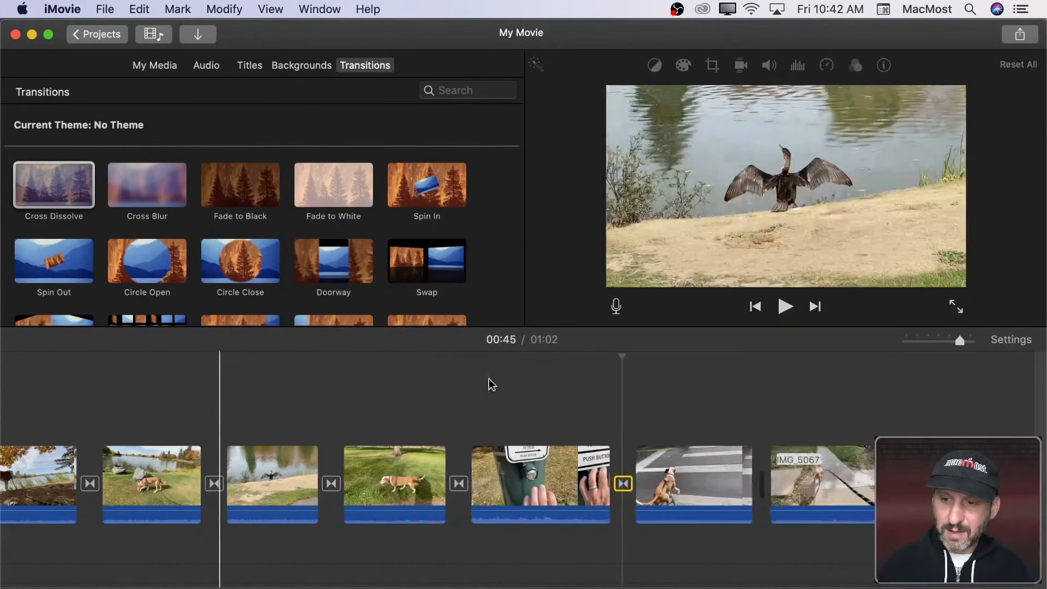
scroll(489, 379, right, 4)
drag(57, 208, 503, 459)
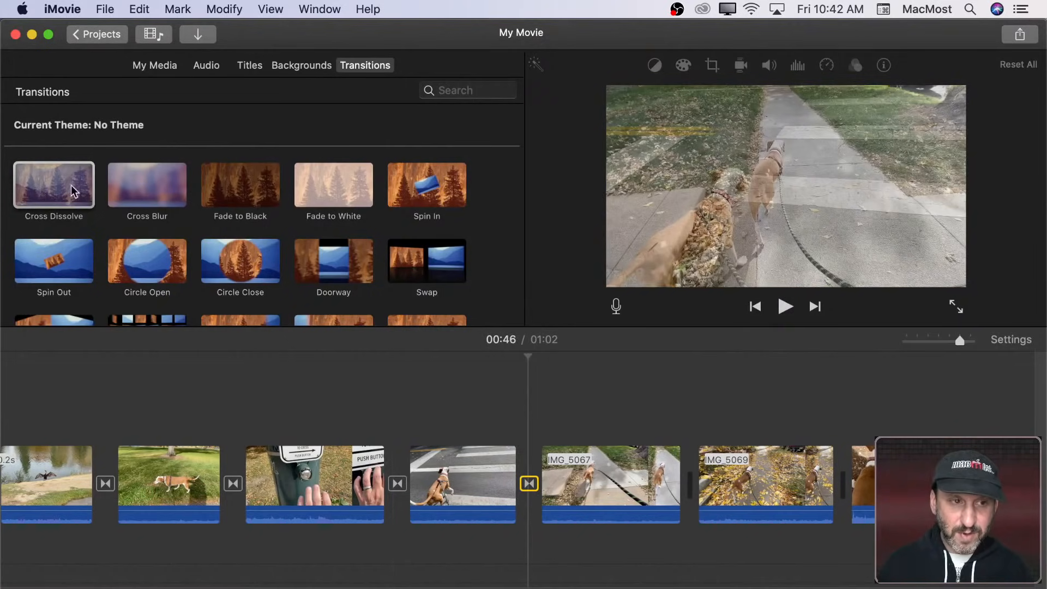
drag(73, 191, 692, 474)
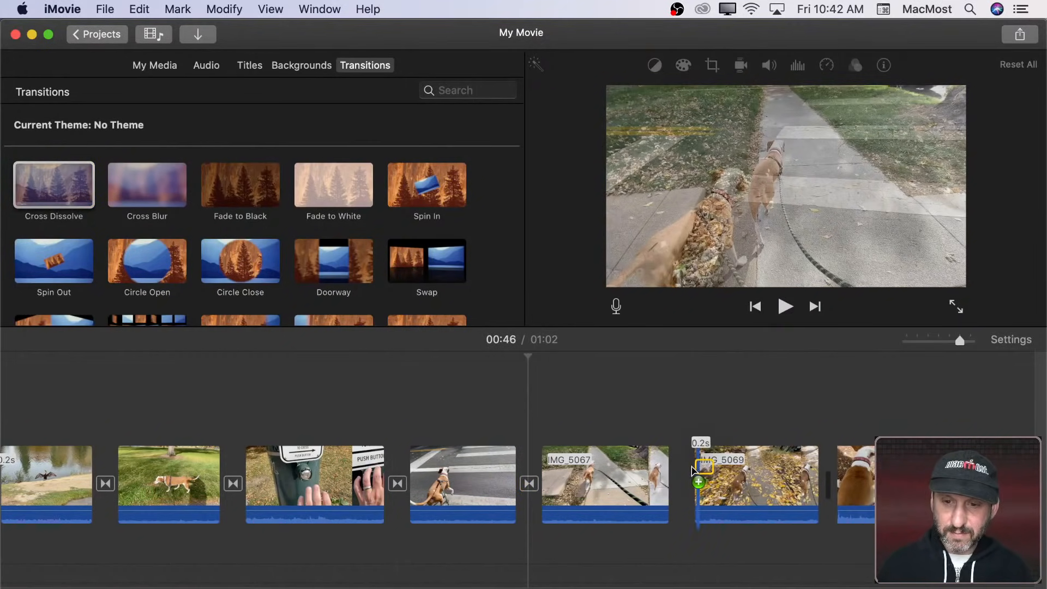
drag(69, 199, 682, 469)
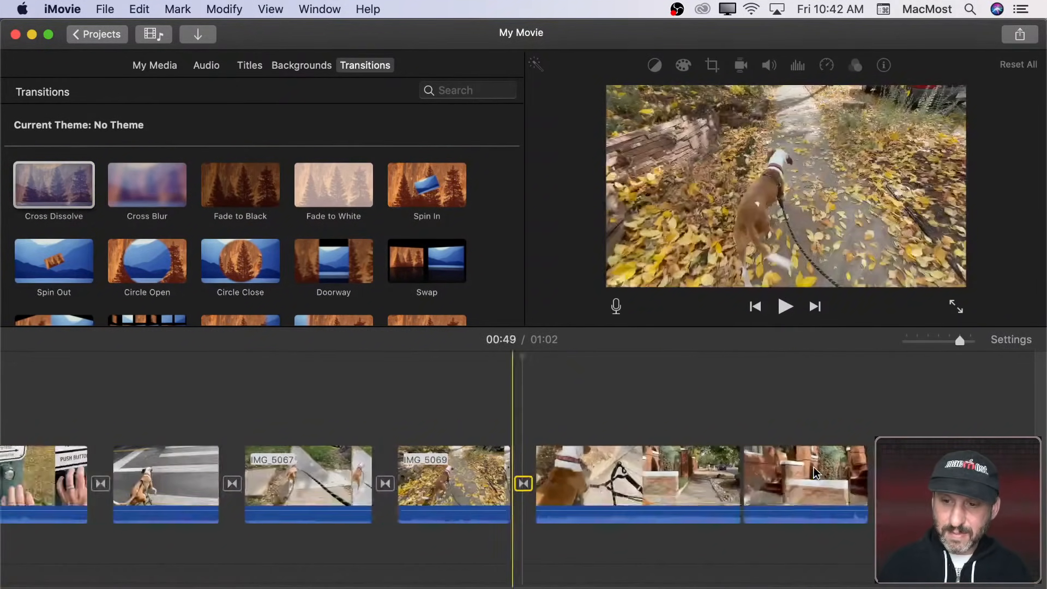
Step: Insert Cross Dissolve transitions before the doorway clip, before the food-bowl clip and before the couch clip
drag(54, 189, 423, 431)
drag(87, 215, 579, 444)
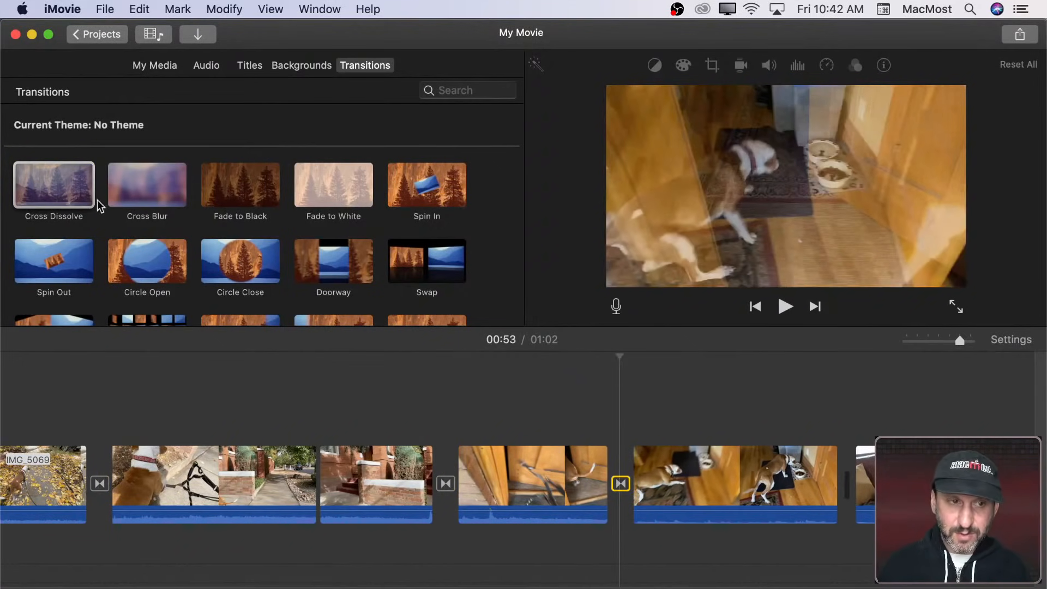
drag(95, 199, 844, 467)
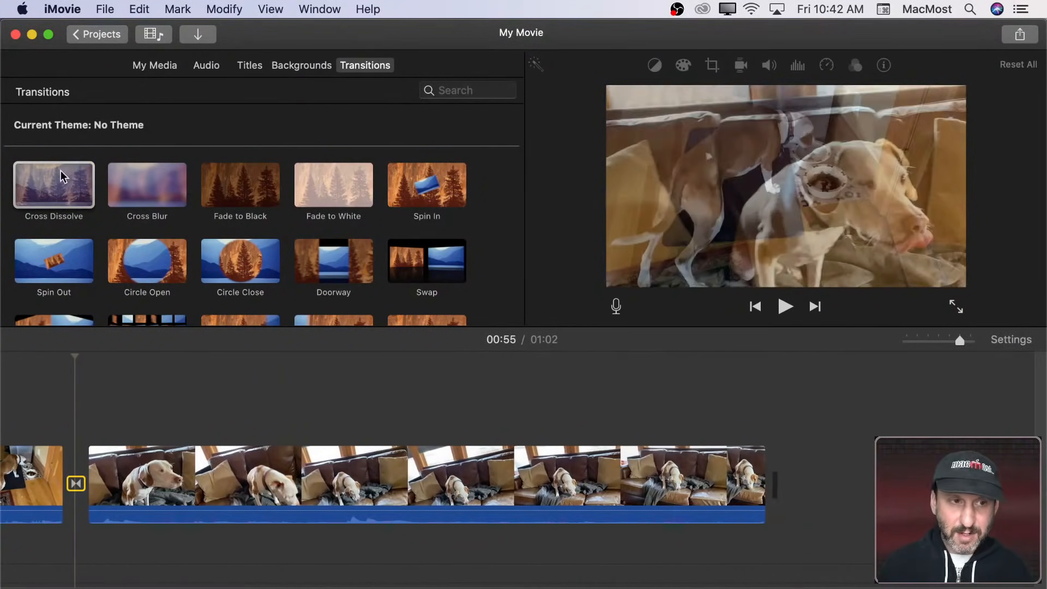
Step: Add a Cross Dissolve after the final couch clip, lengthen its duration and play back the ending
drag(64, 176, 763, 487)
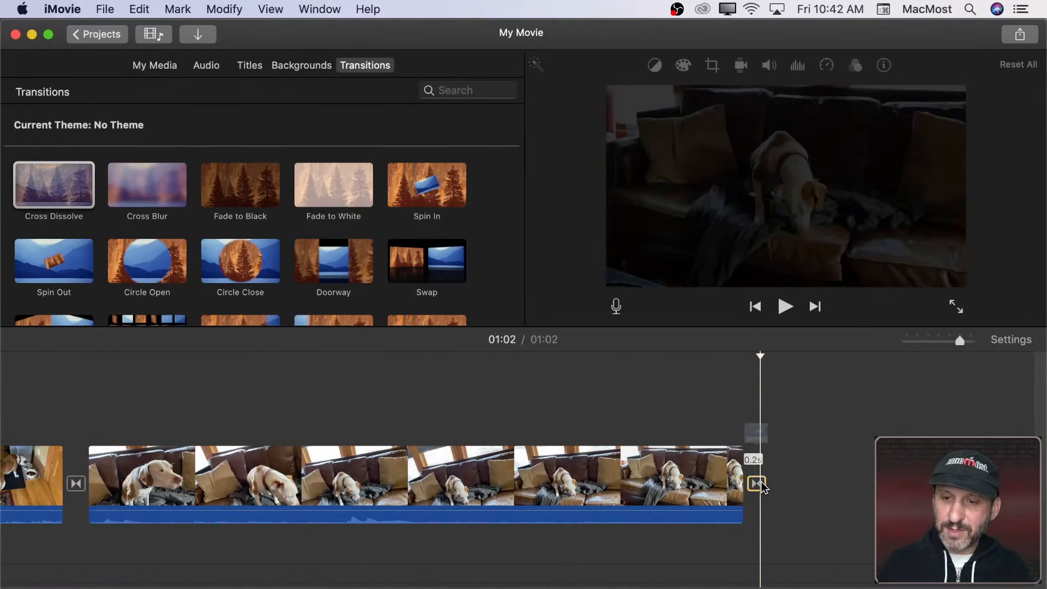
double_click(757, 484)
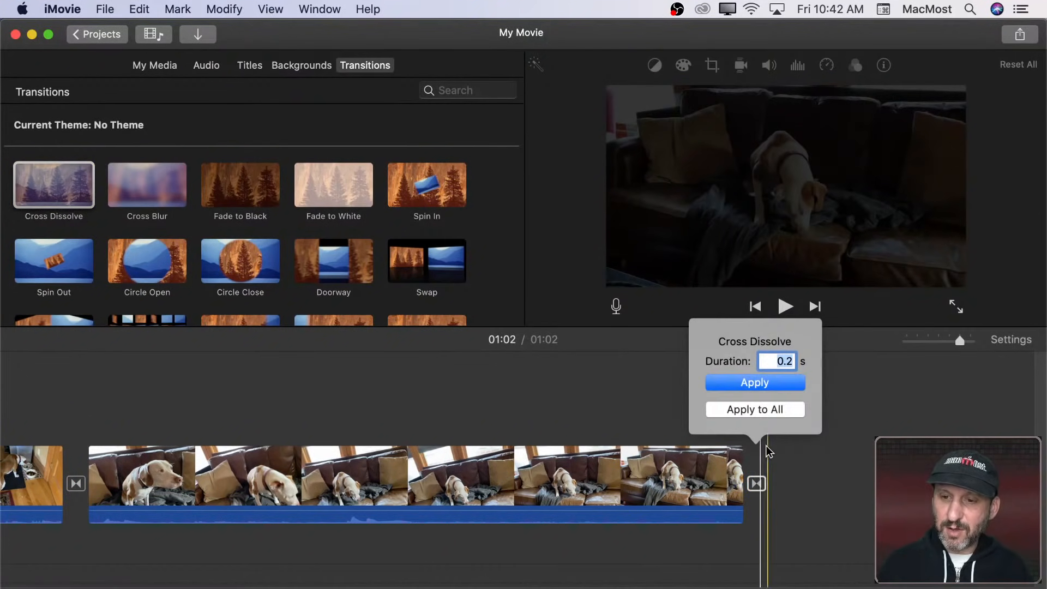
click(780, 377)
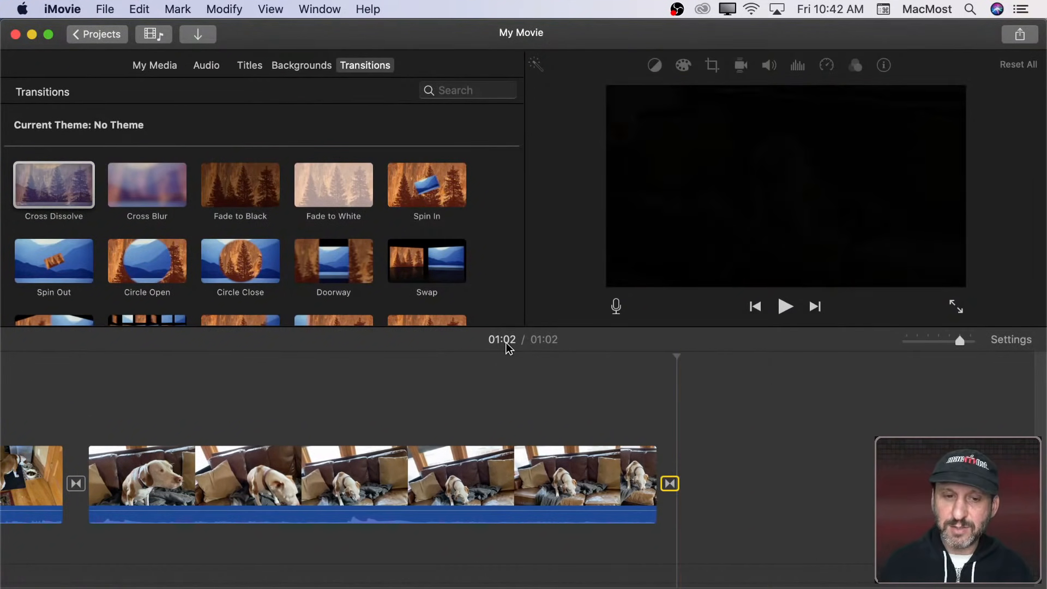
click(32, 361)
key(space)
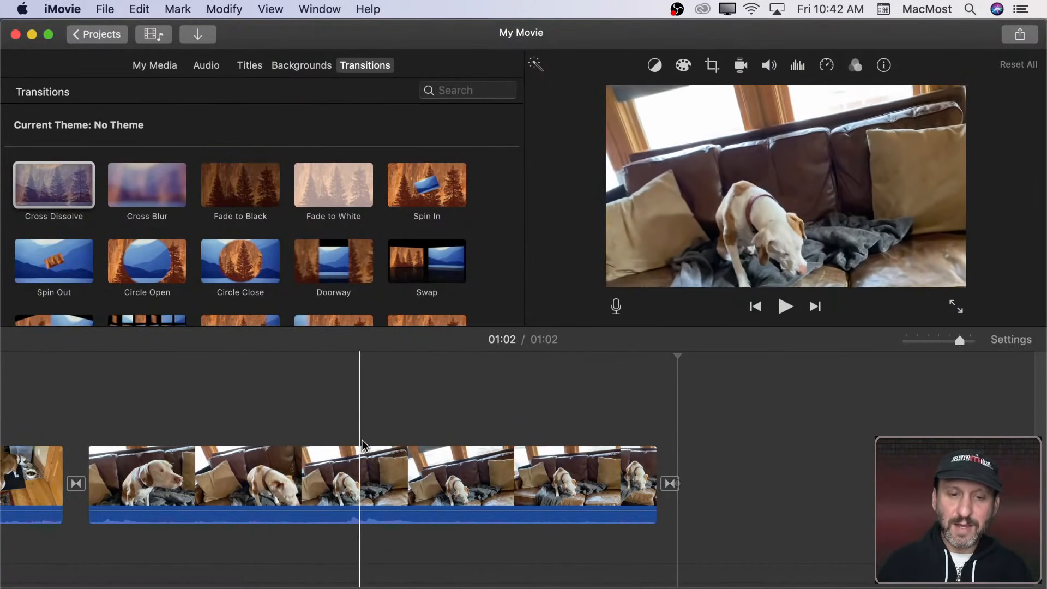
Step: Play the movie from its beginning to review the opening clips, ending at the start of the leafy sidewalk clip
scroll(450, 459, left, 8)
scroll(403, 451, right, 15)
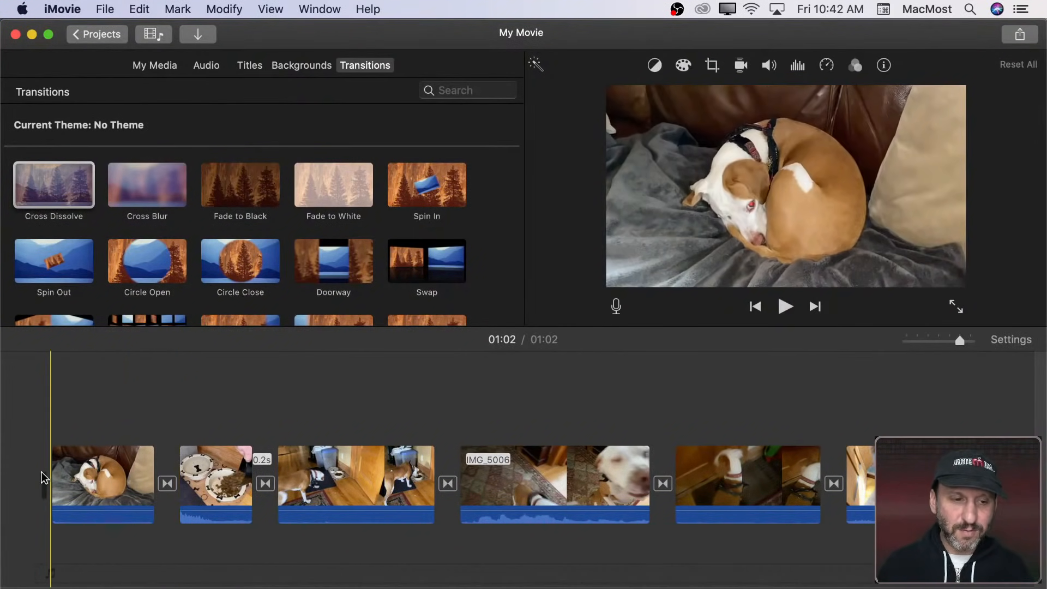
key(space)
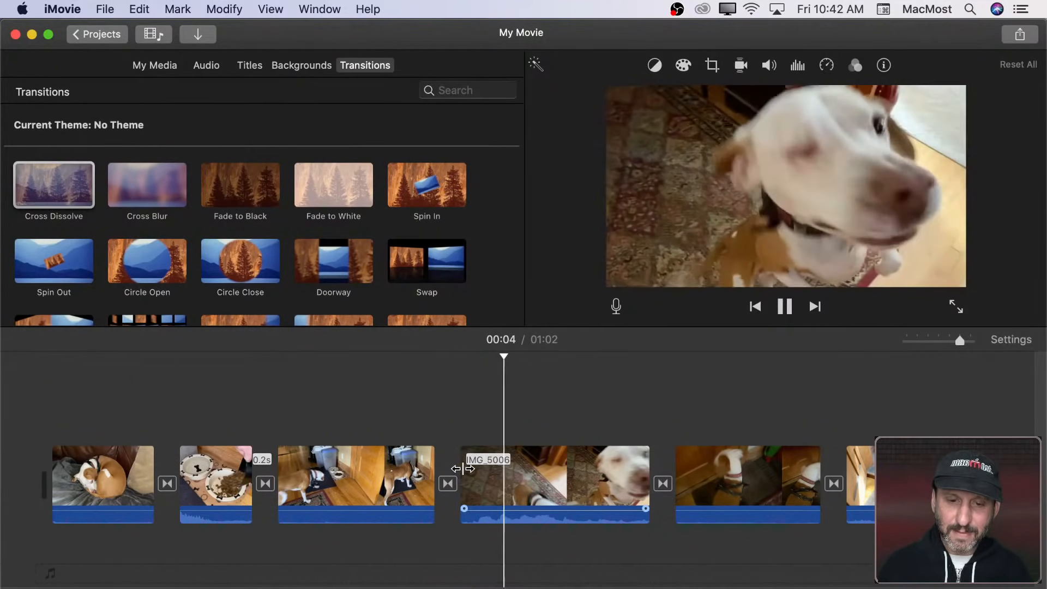
key(space)
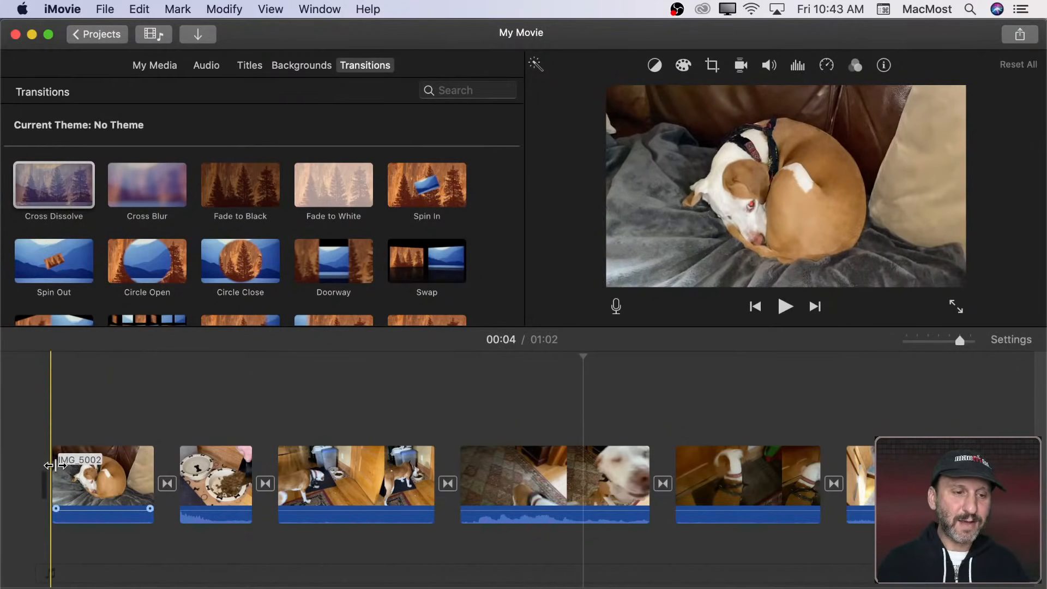
key(backslash)
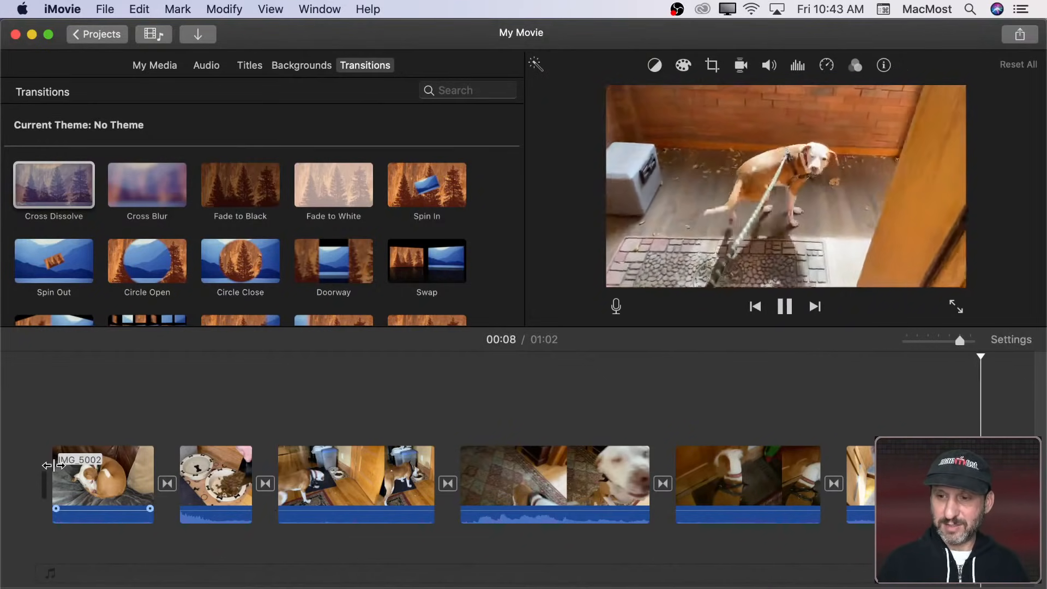
key(space)
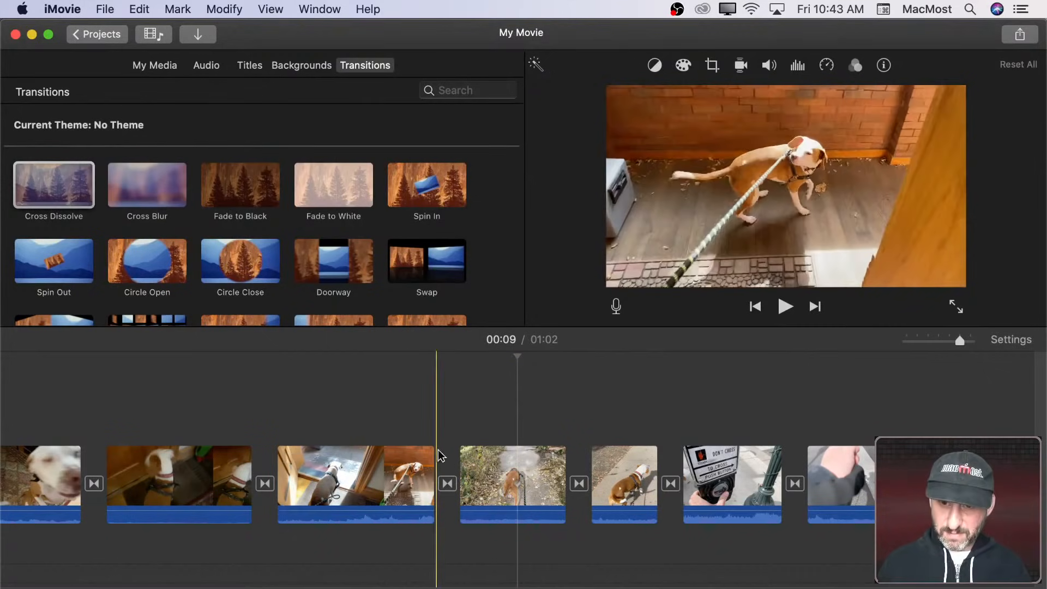
click(458, 436)
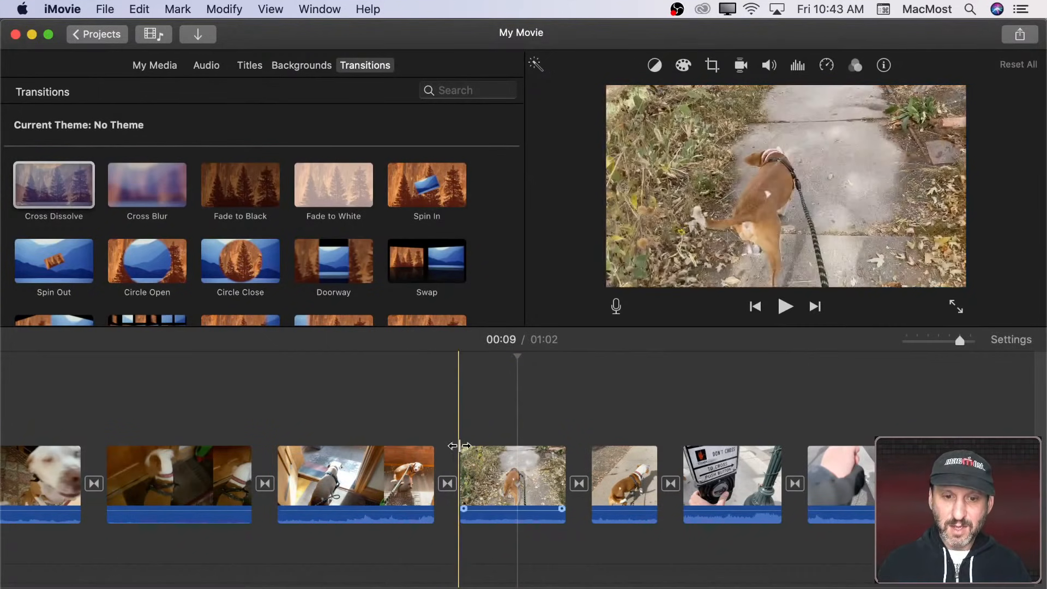
Step: Browse the Music library and the Theme Music sound effects, and preview the Travel track
click(207, 65)
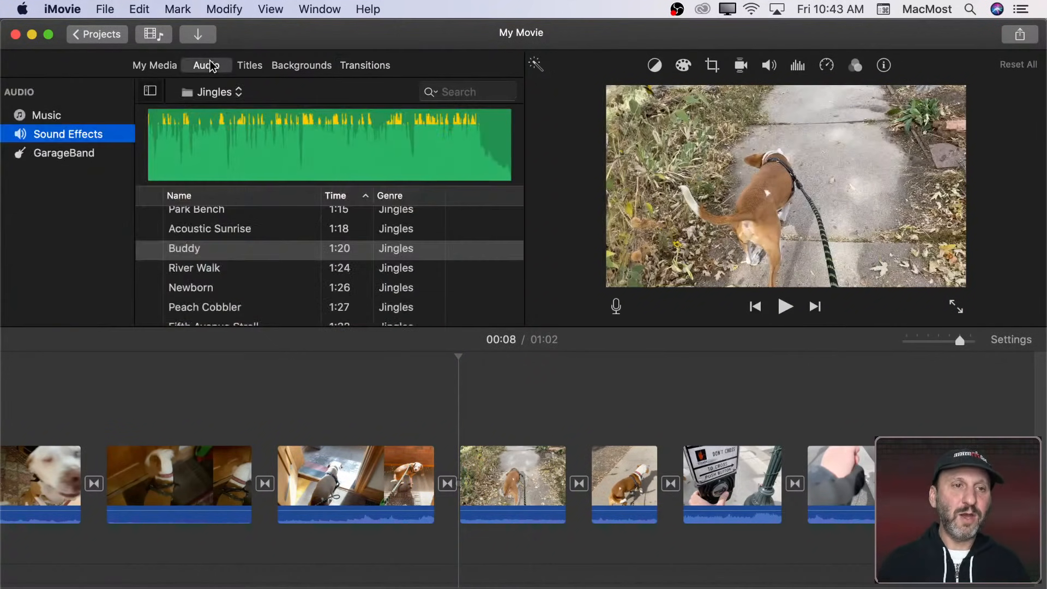
click(158, 66)
click(214, 65)
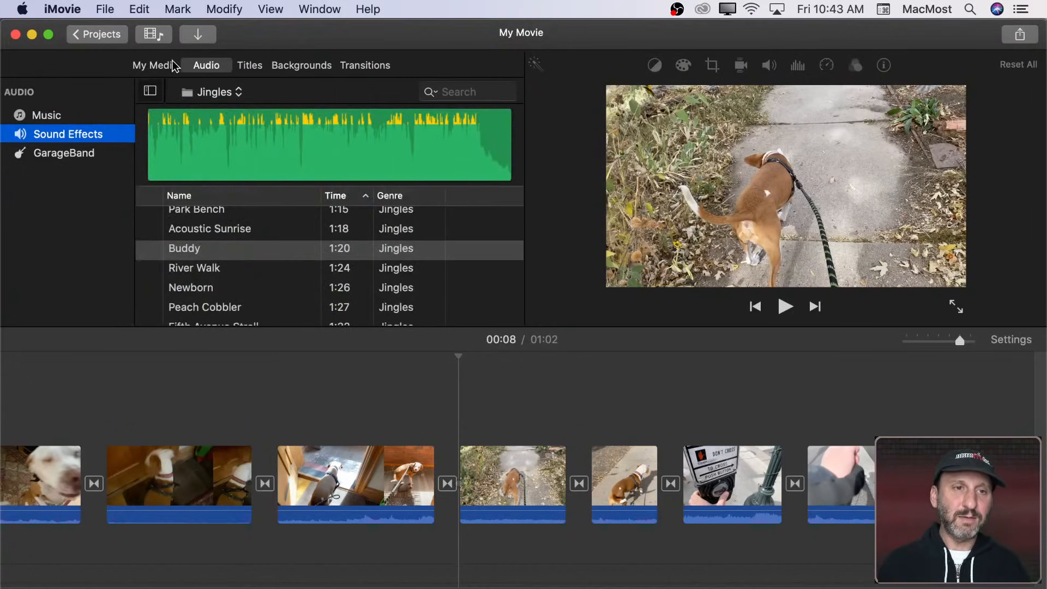
click(72, 117)
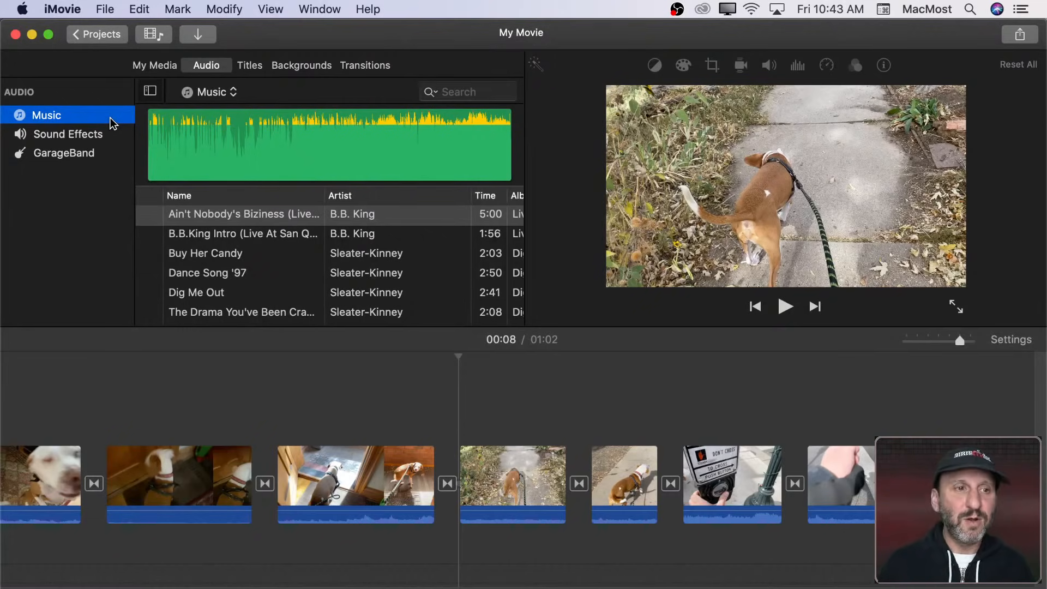
click(69, 141)
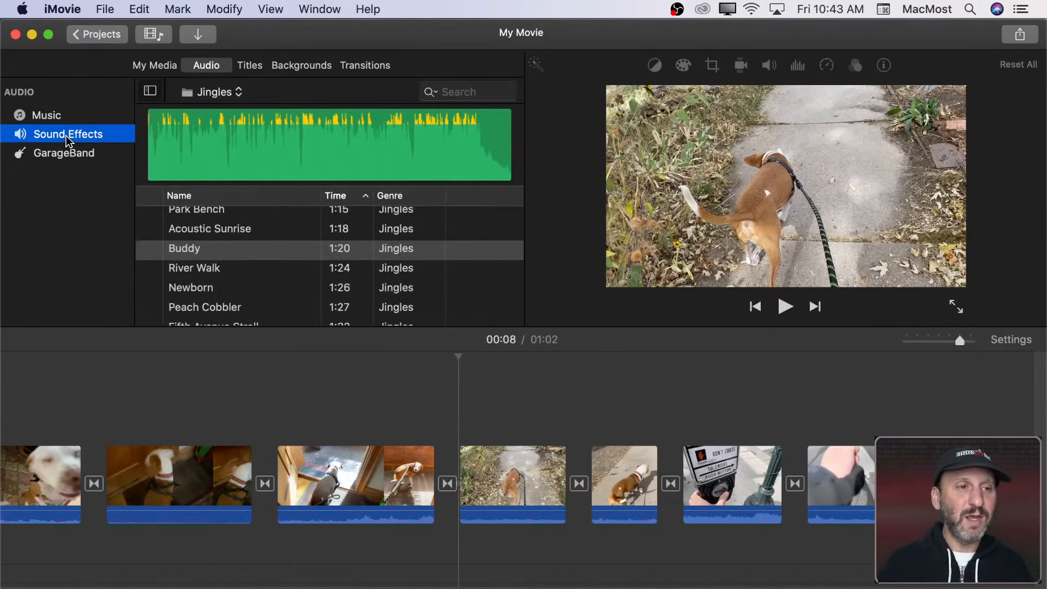
click(214, 92)
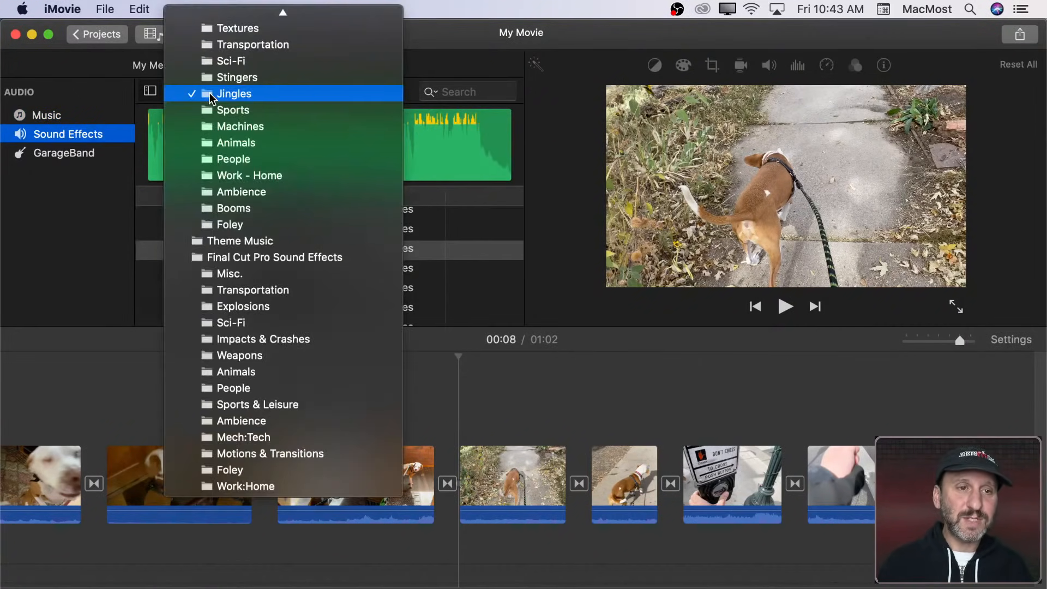
scroll(230, 163, up, 3)
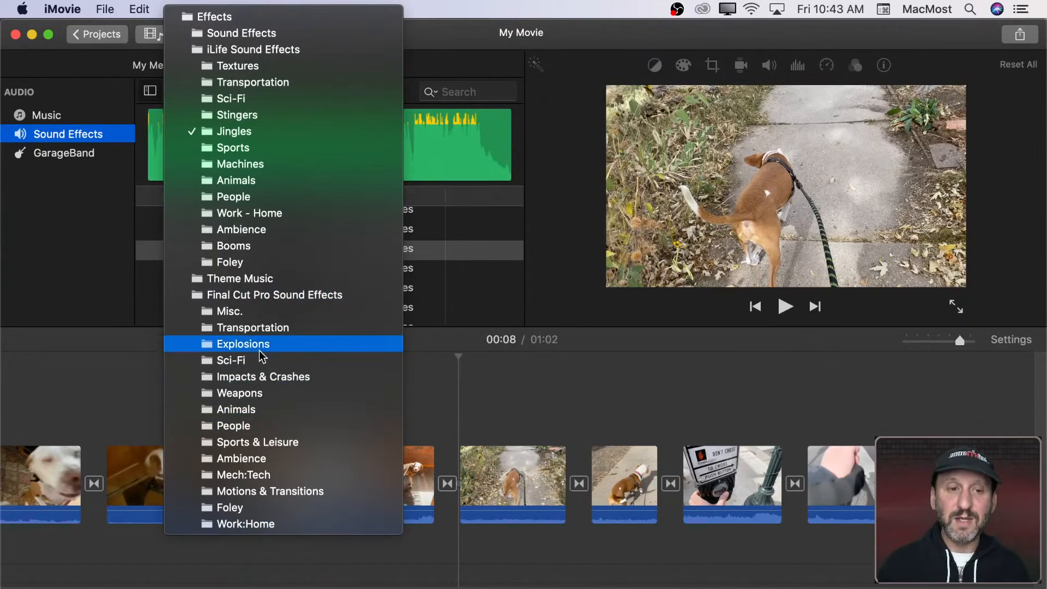
click(245, 278)
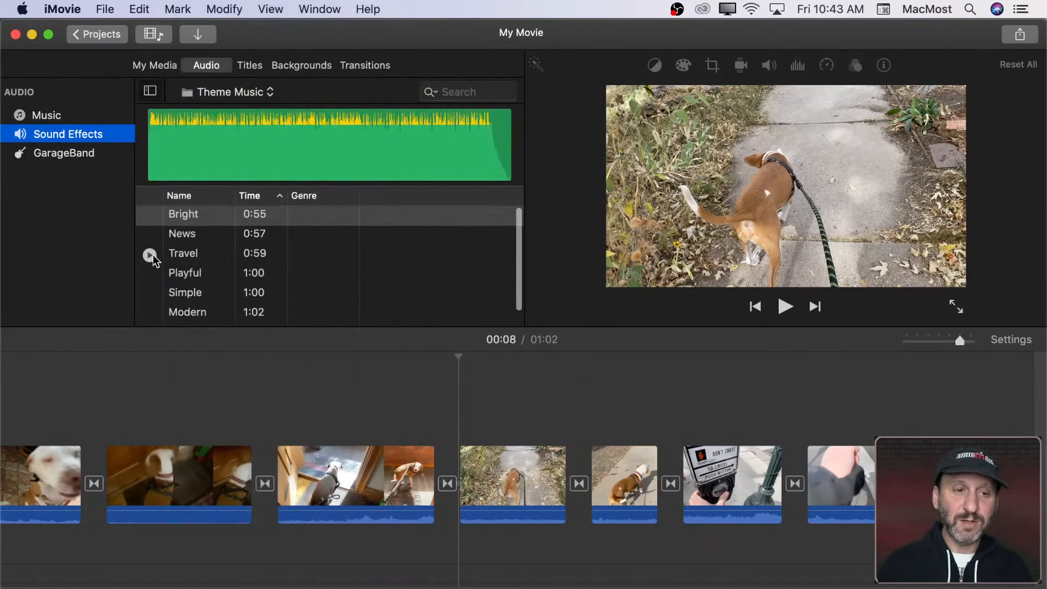
click(151, 254)
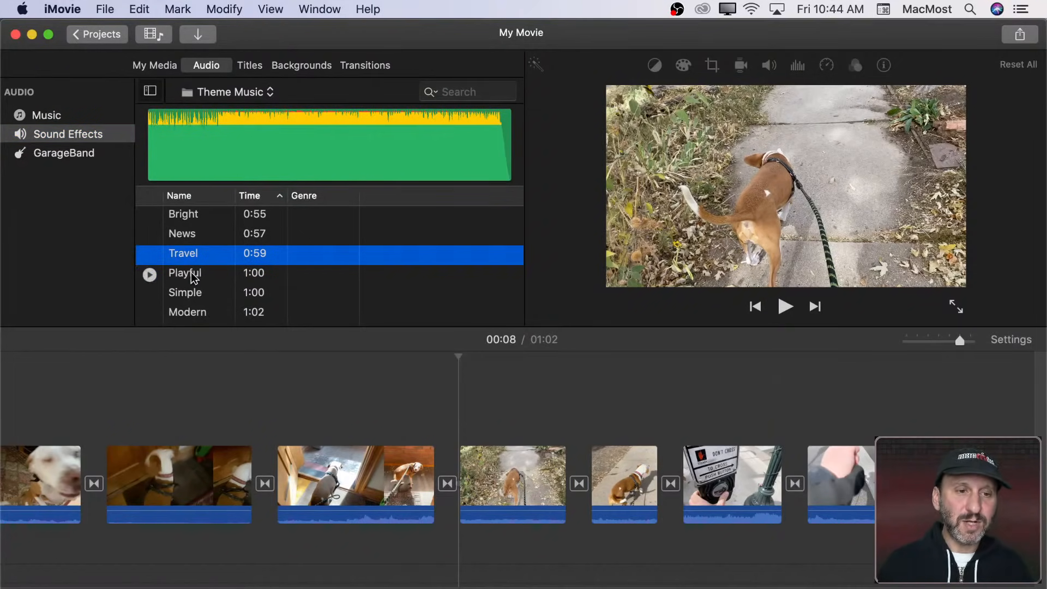
Step: Return to the Jingles sound effects and sort them by time with the longest first
click(218, 93)
scroll(229, 121, up, 5)
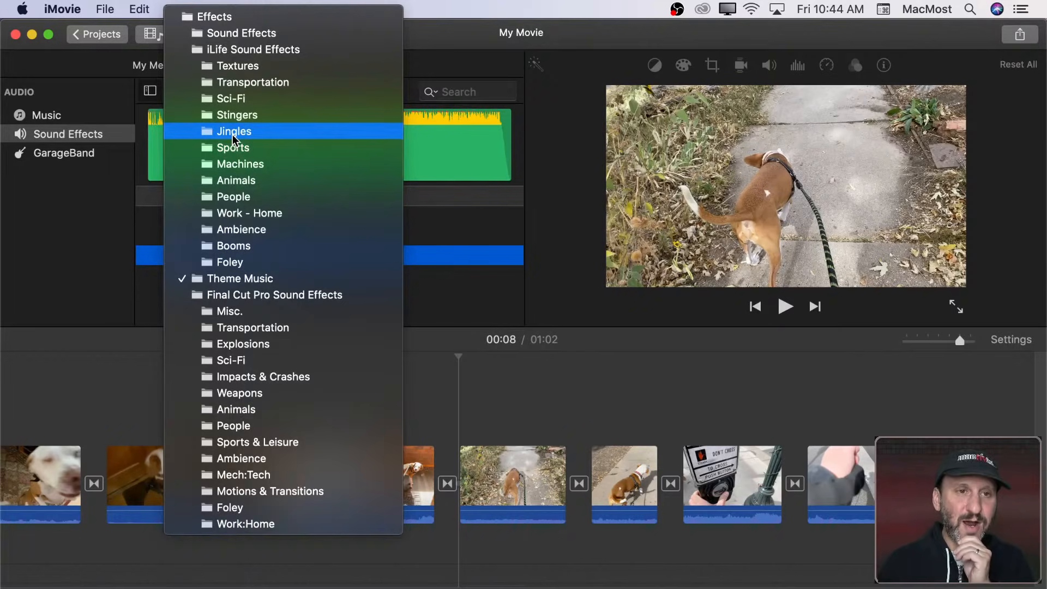
click(233, 133)
scroll(221, 232, down, 5)
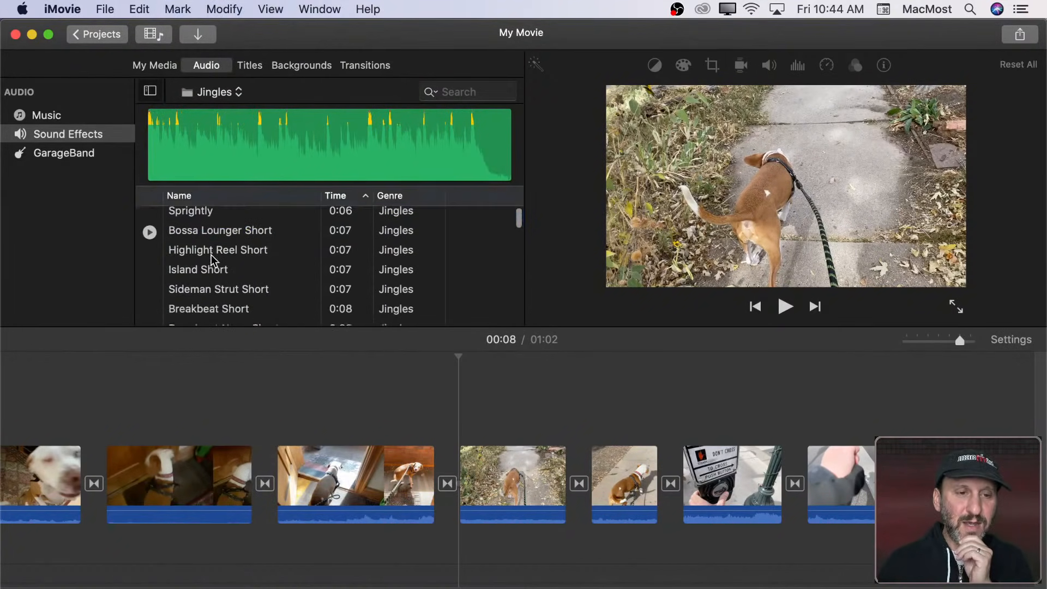
scroll(213, 257, up, 3)
scroll(213, 256, up, 2)
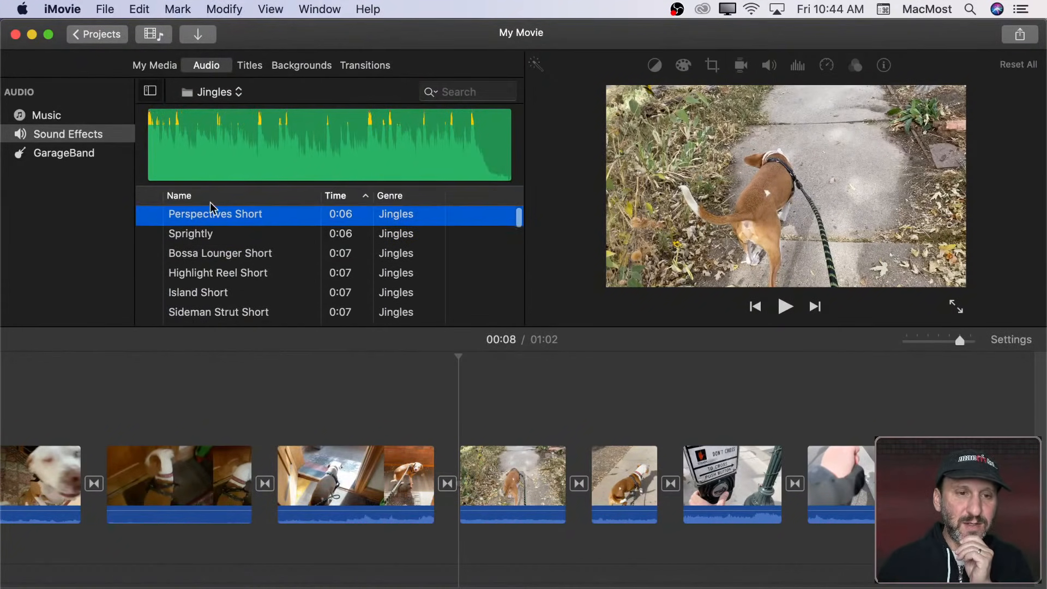
click(347, 197)
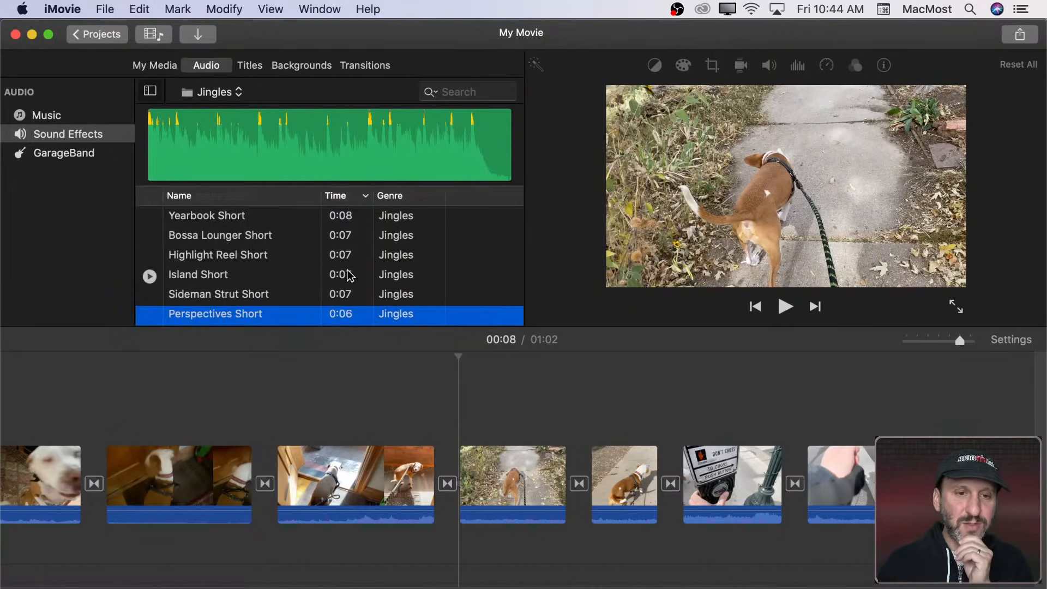
scroll(349, 275, down, 20)
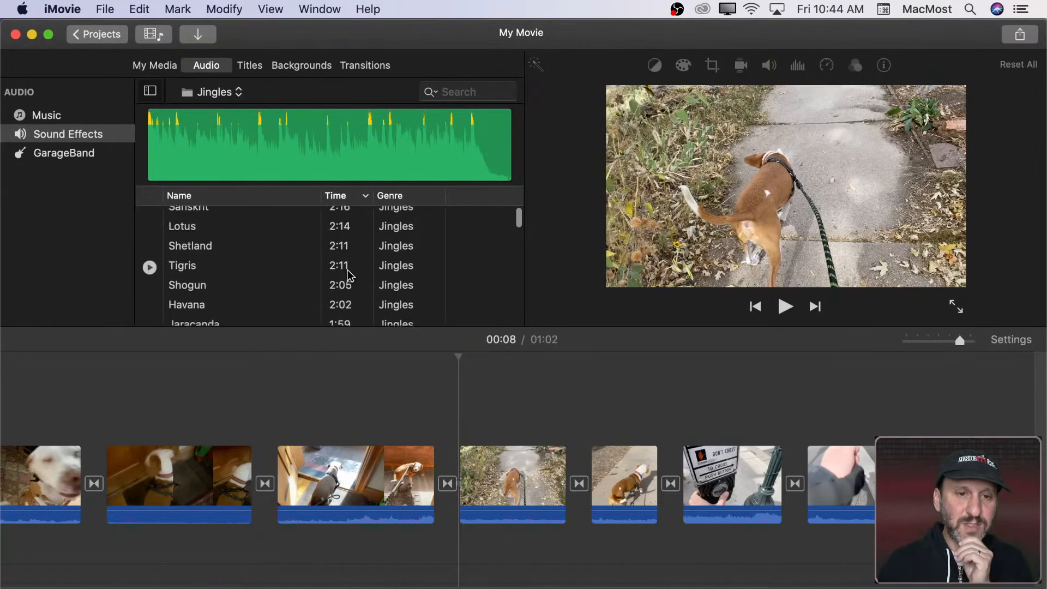
scroll(349, 275, down, 6)
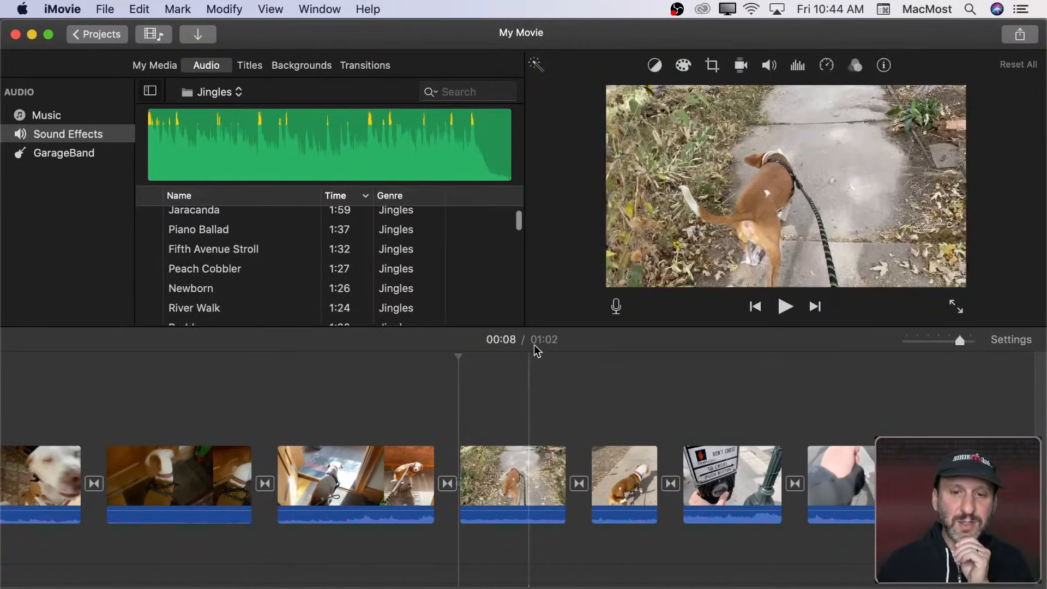
Step: Add the Buddy jingle as an audio track beneath the video, starting at the leafy sidewalk clip
scroll(277, 280, down, 4)
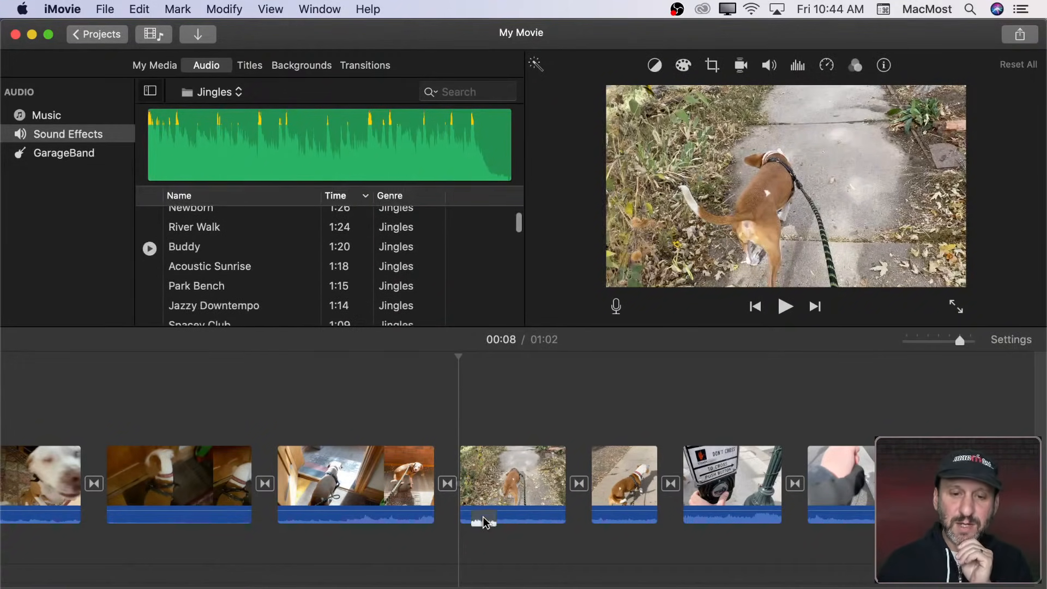
drag(485, 523, 463, 573)
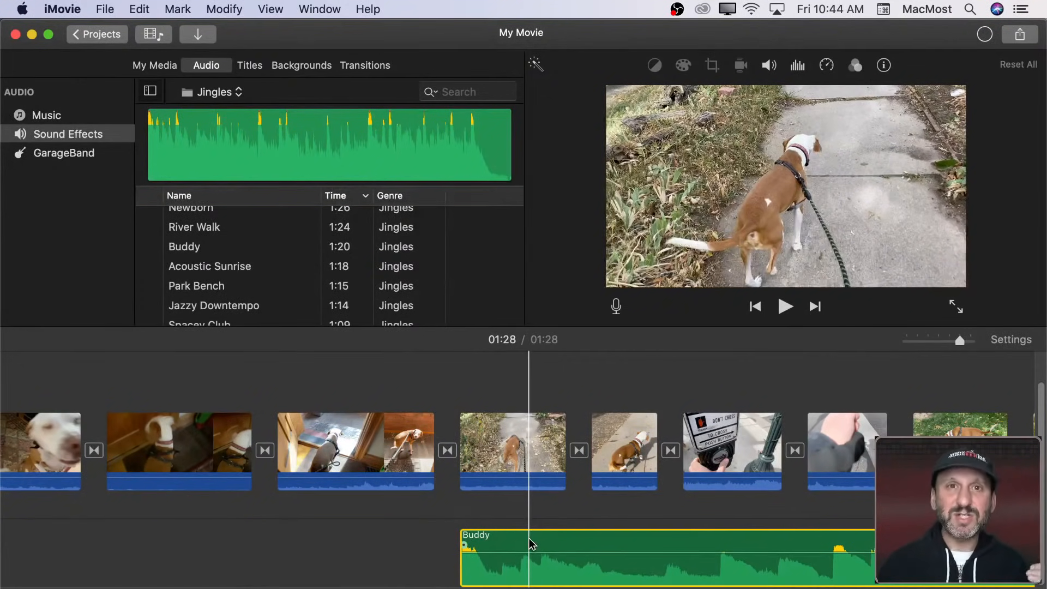
drag(532, 542, 528, 565)
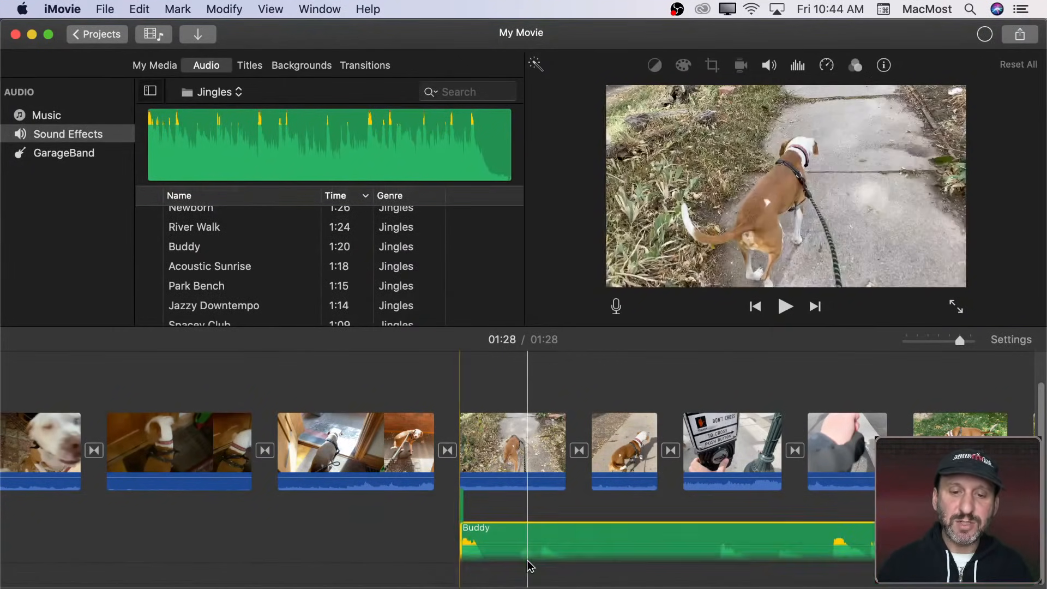
Step: Play back the section where the Buddy jingle starts, continuing to the crosswalk clip after IMG_5019
scroll(530, 554, right, 5)
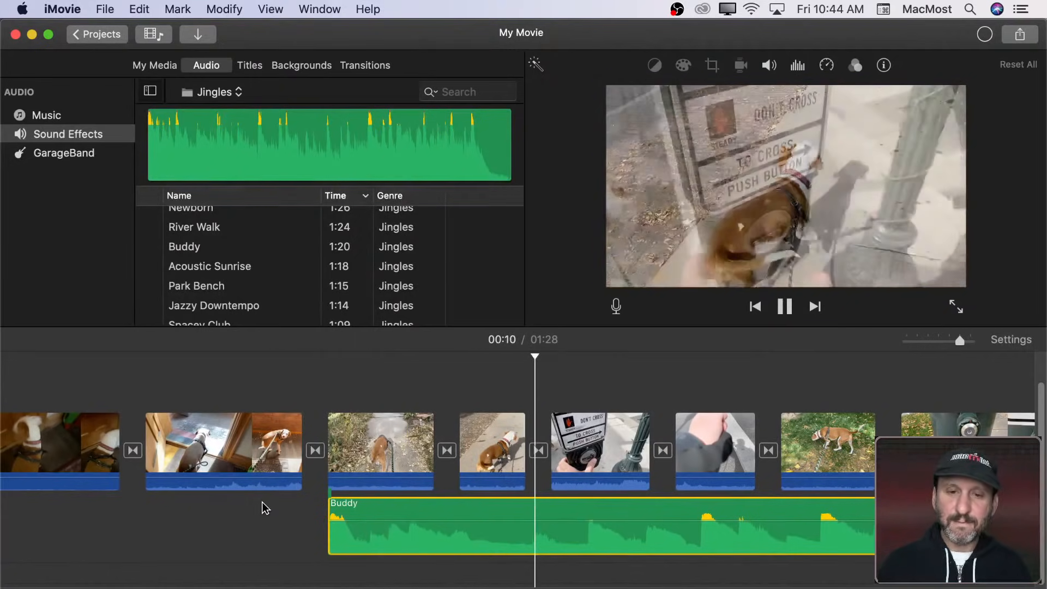
click(188, 405)
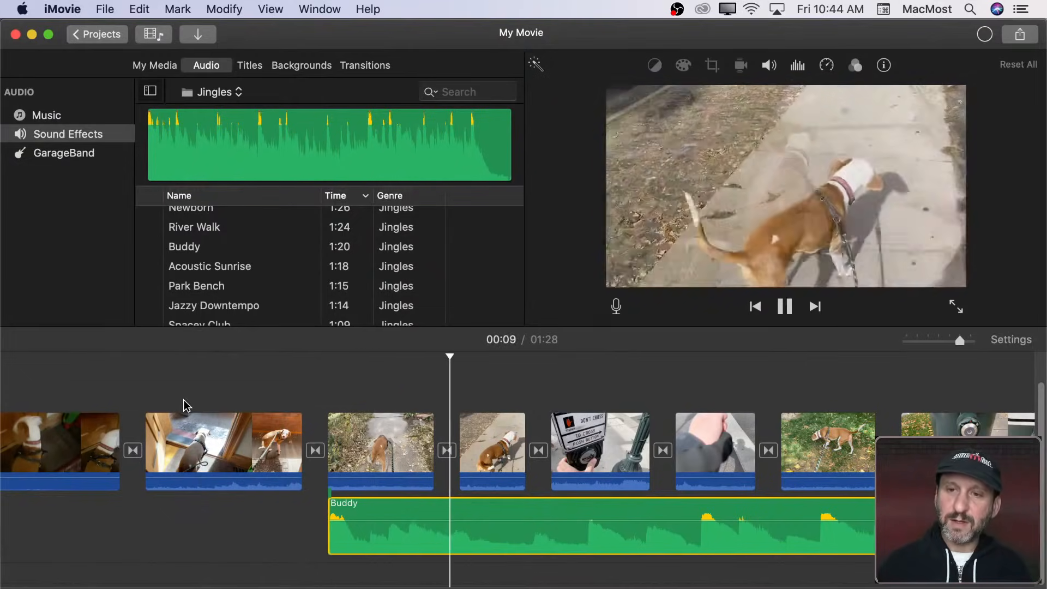
scroll(449, 455, right, 5)
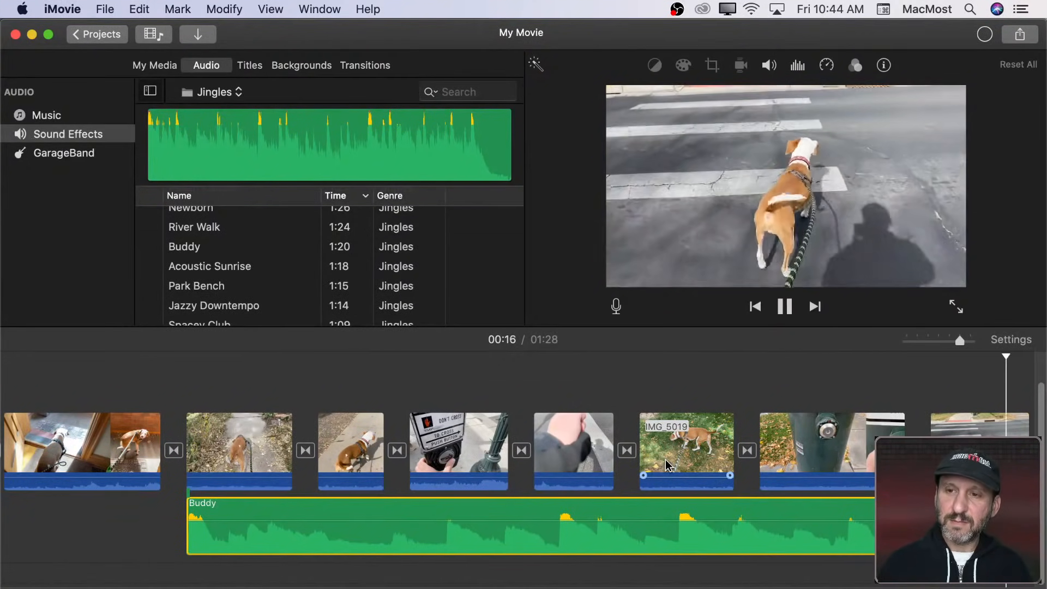
key(space)
Step: Trim the end of the Buddy track so it stops within the doorway clip, and play back that ending
scroll(710, 475, right, 10)
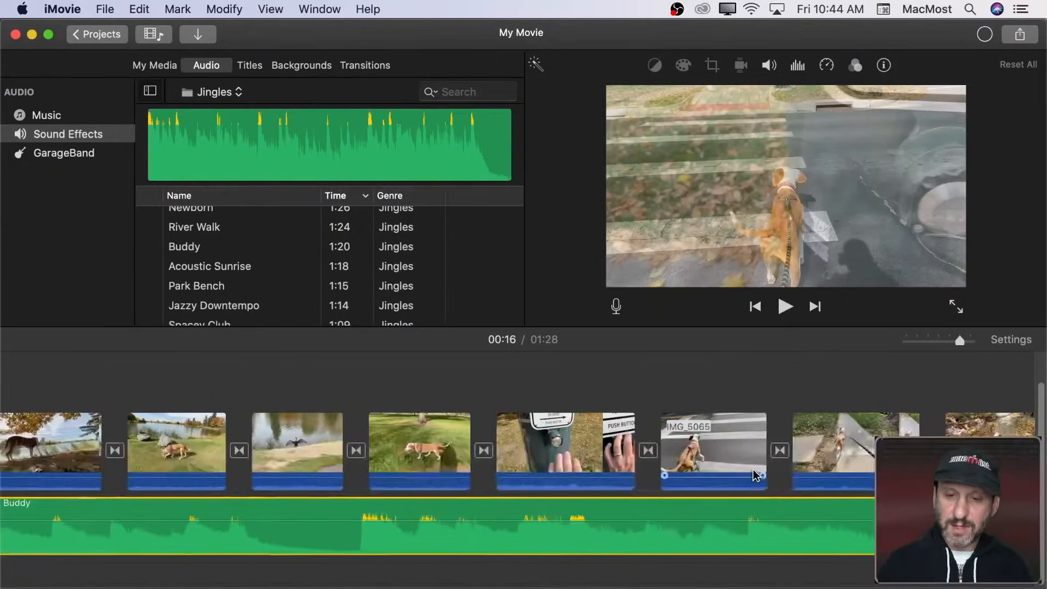
scroll(755, 476, right, 15)
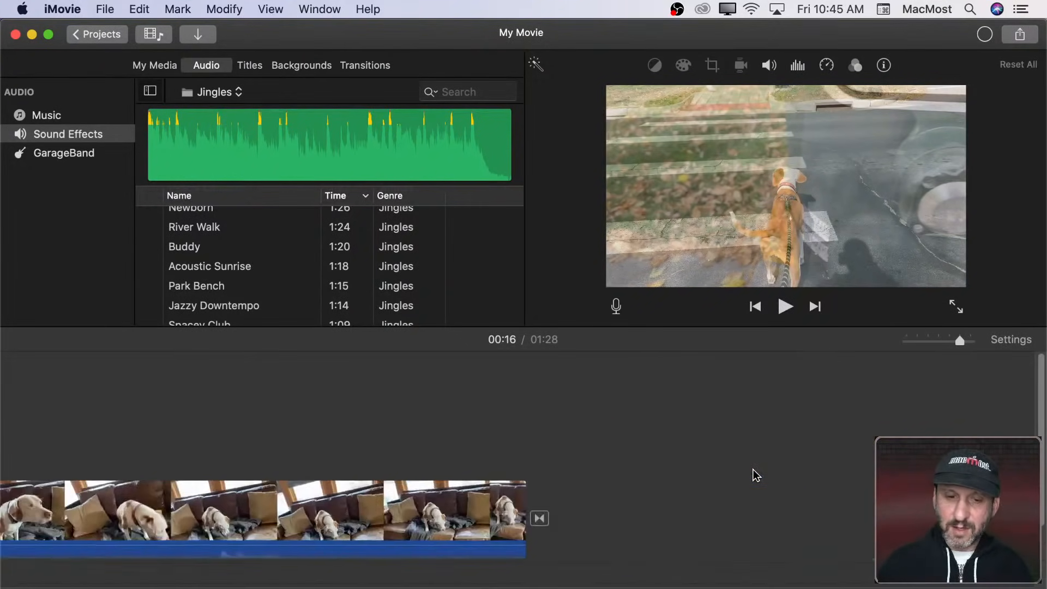
scroll(756, 476, right, 10)
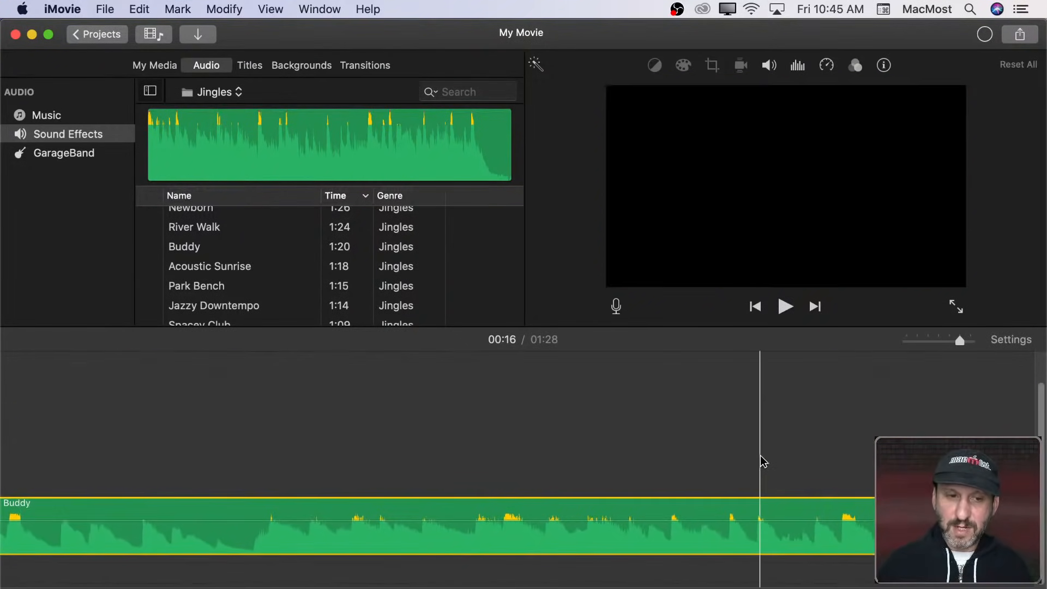
click(928, 341)
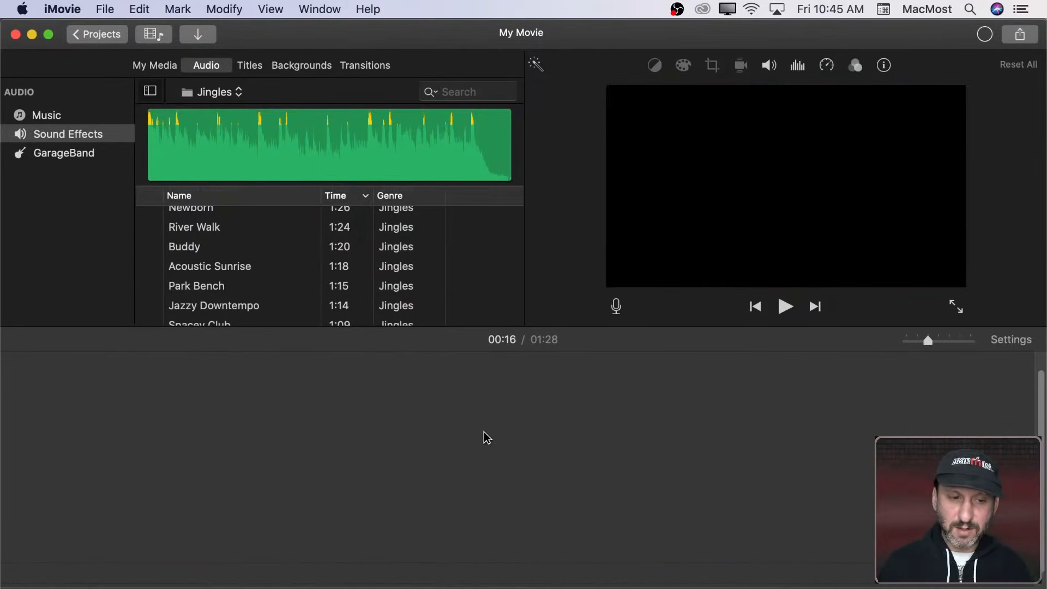
scroll(419, 415, left, 15)
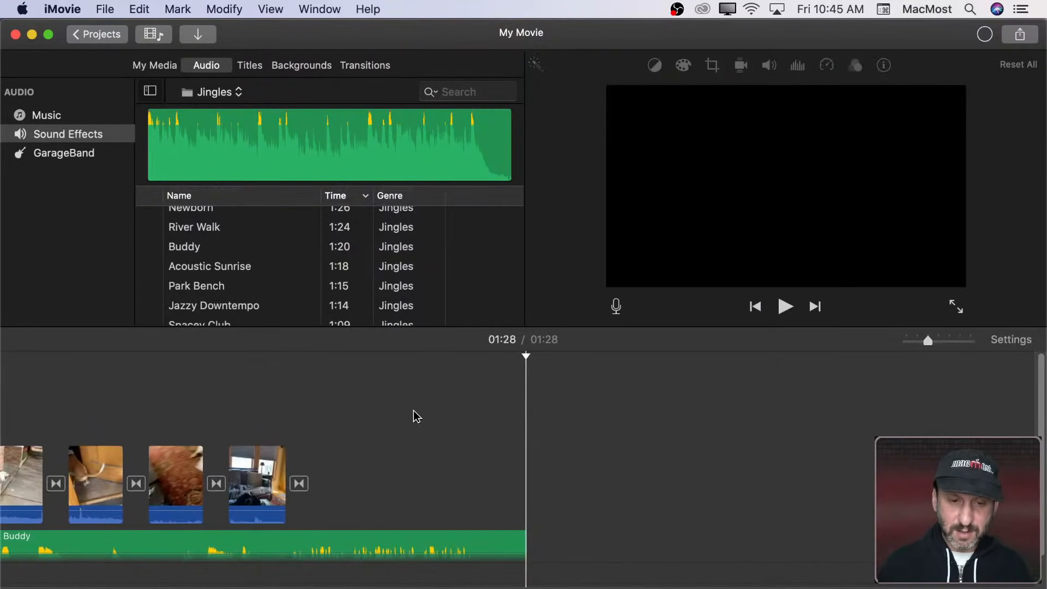
scroll(429, 425, left, 3)
scroll(429, 425, right, 3)
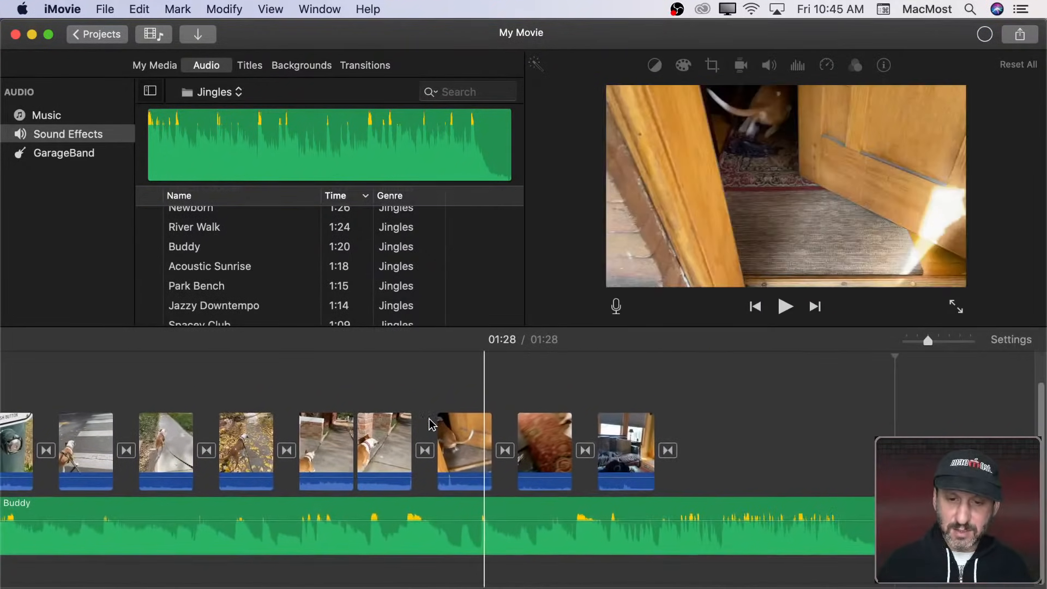
drag(868, 503, 431, 500)
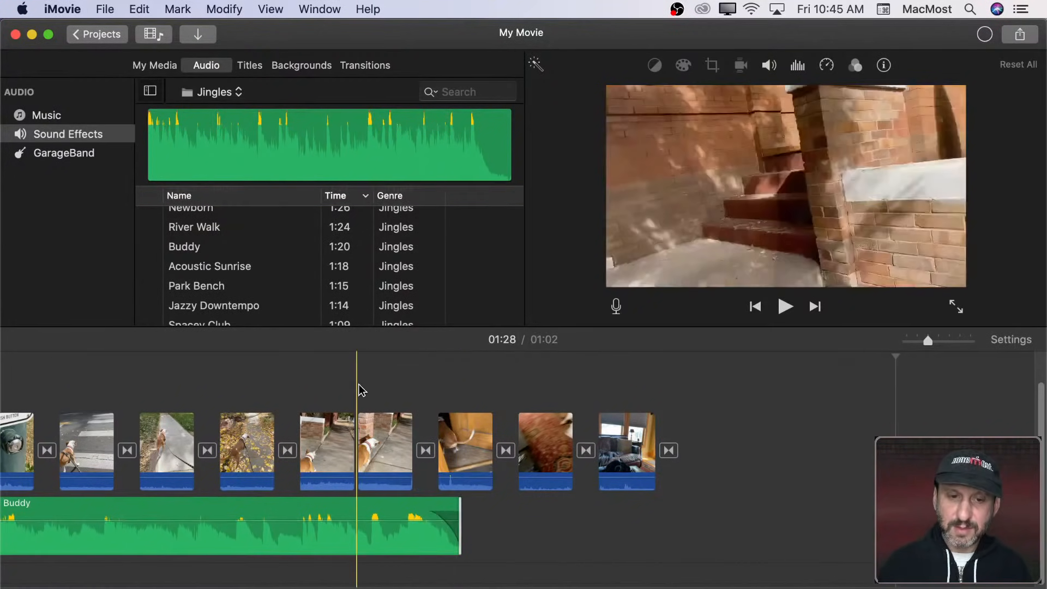
key(space)
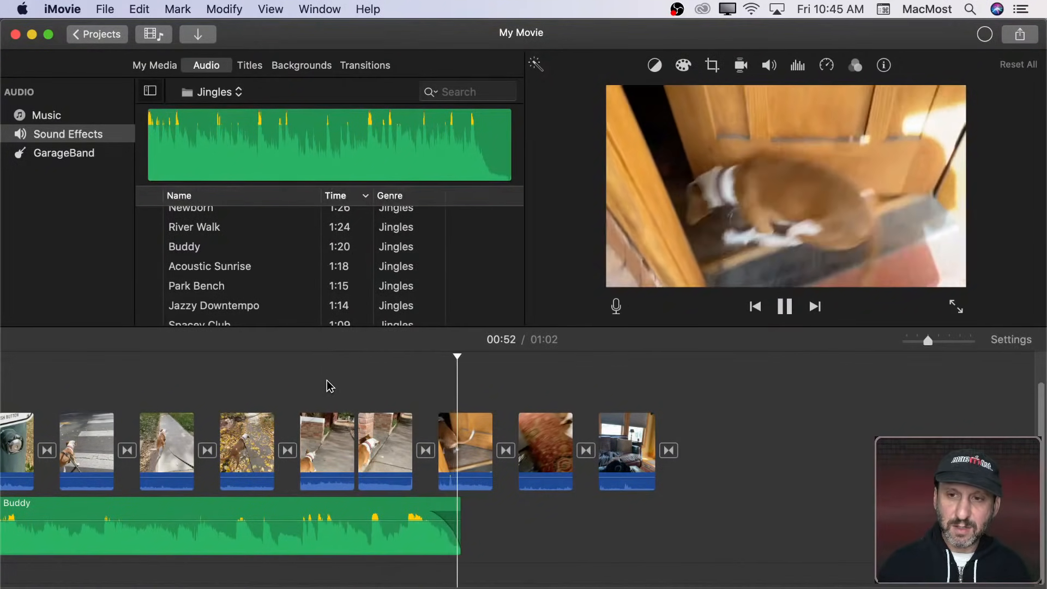
key(space)
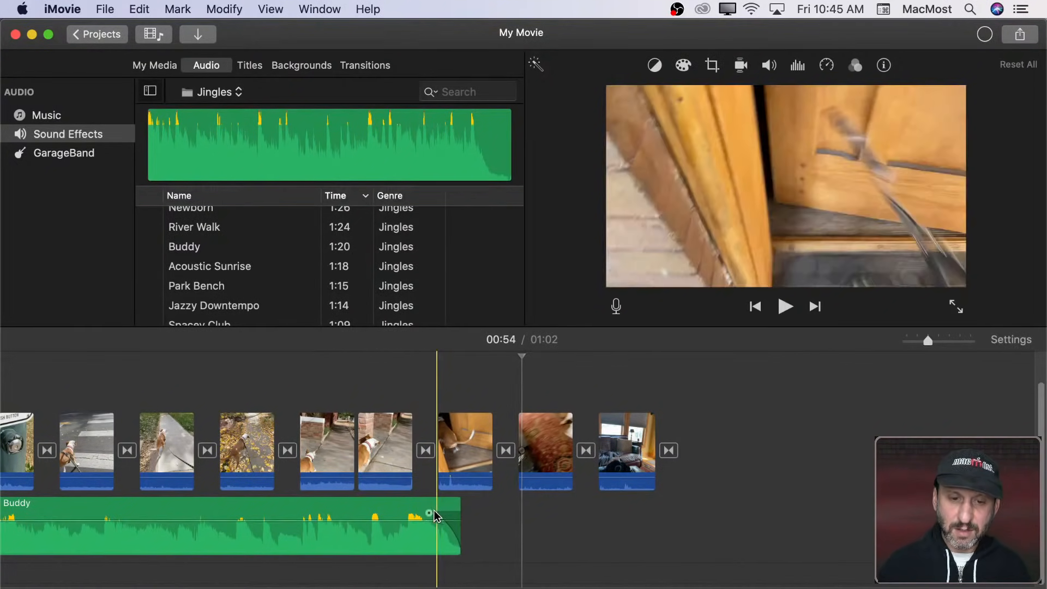
Step: Lengthen the Buddy track's fade-out back to the cut between the two brick-porch clips, and play it through to the couch clip
drag(433, 511, 357, 513)
click(264, 483)
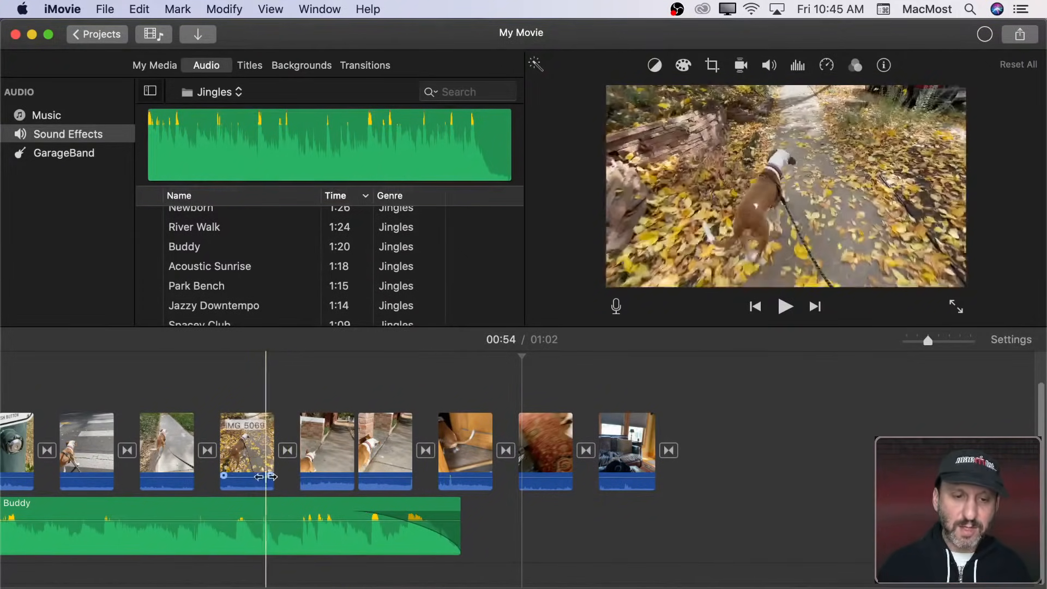
key(space)
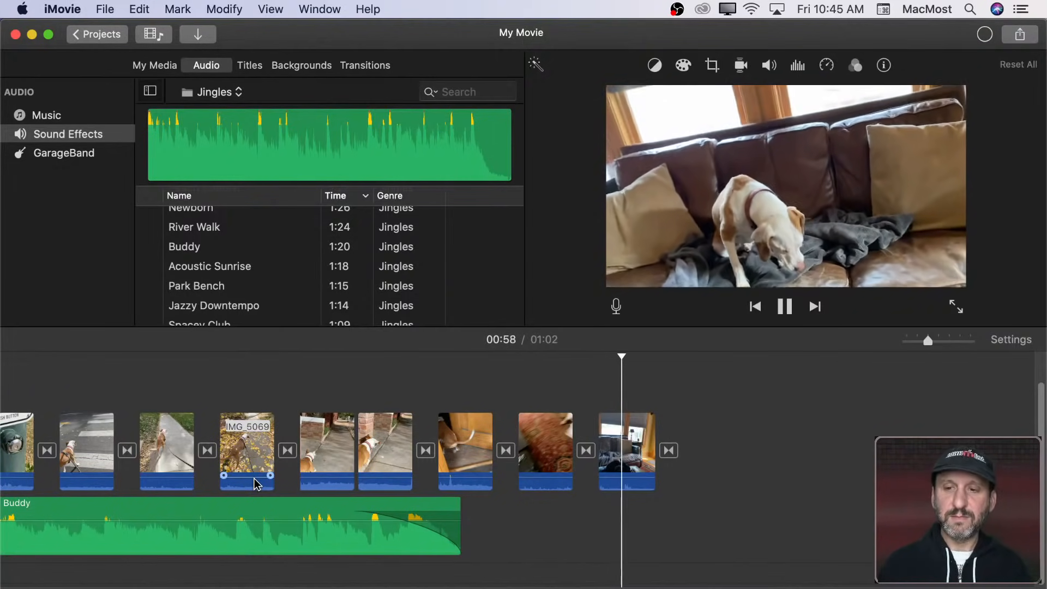
key(space)
scroll(284, 483, left, 10)
scroll(285, 487, left, 15)
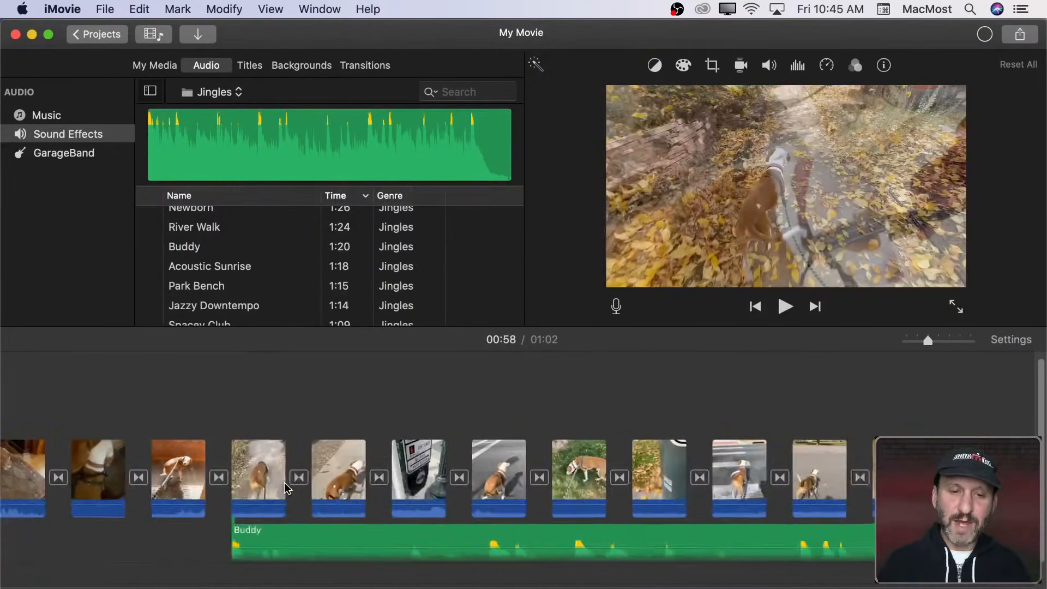
scroll(285, 487, right, 15)
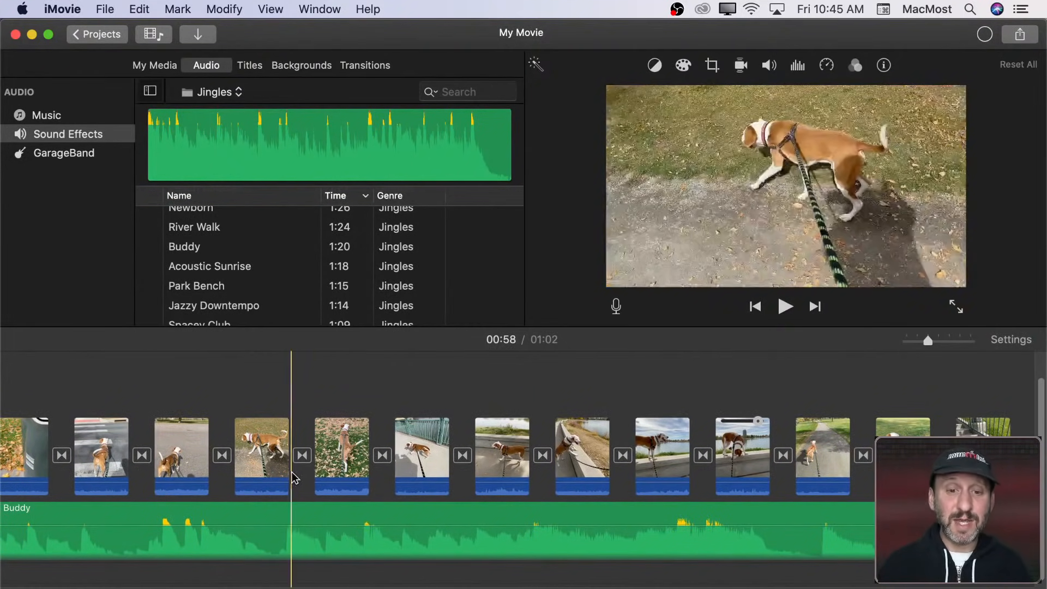
scroll(662, 483, right, 15)
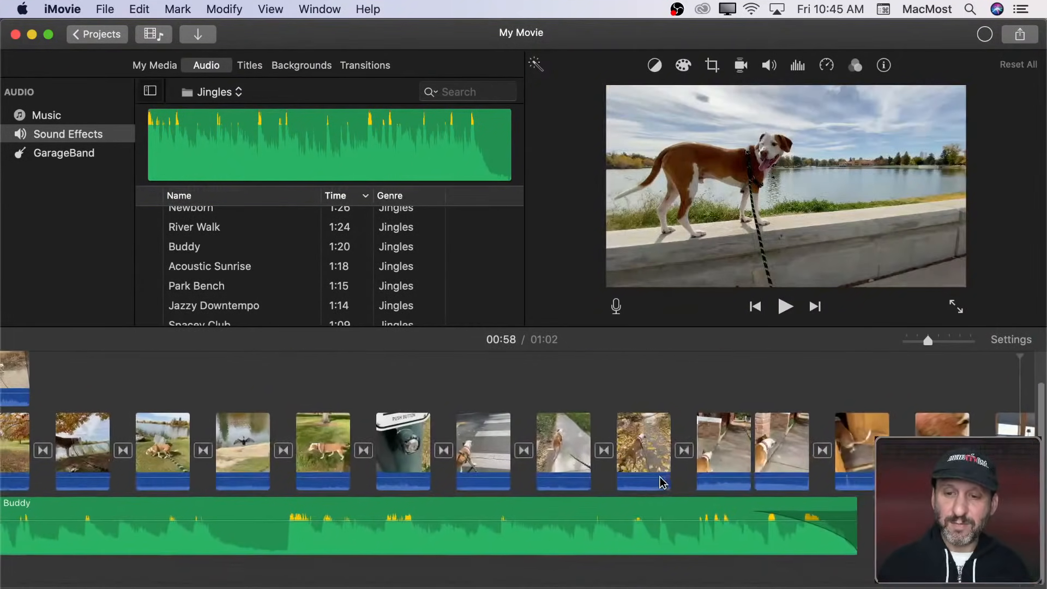
scroll(662, 483, left, 15)
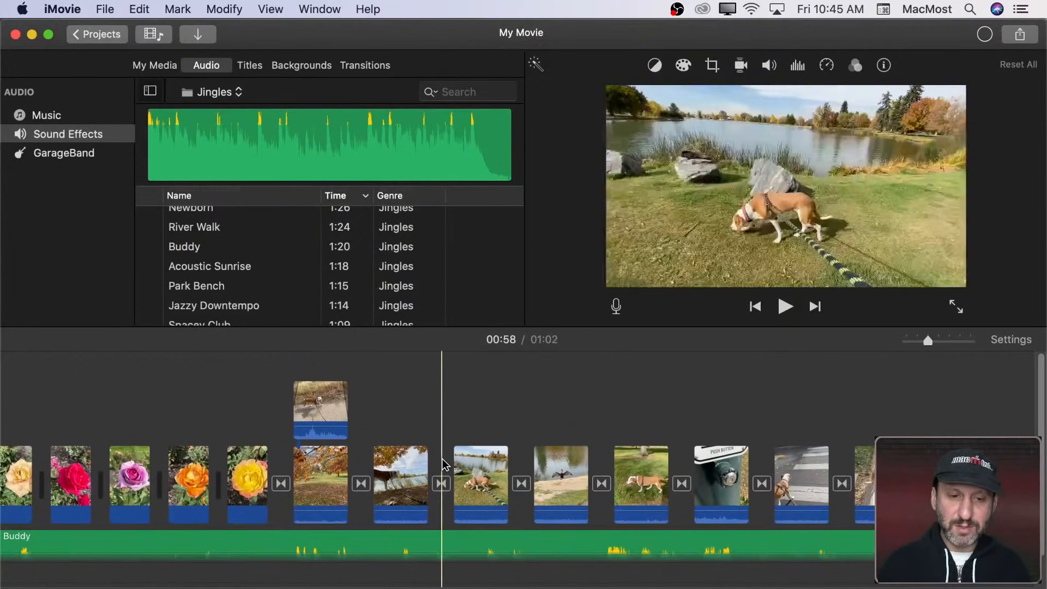
Step: Play back the start of the Buddy music from the leafy sidewalk clip to the crossing-button clip
scroll(443, 465, right, 15)
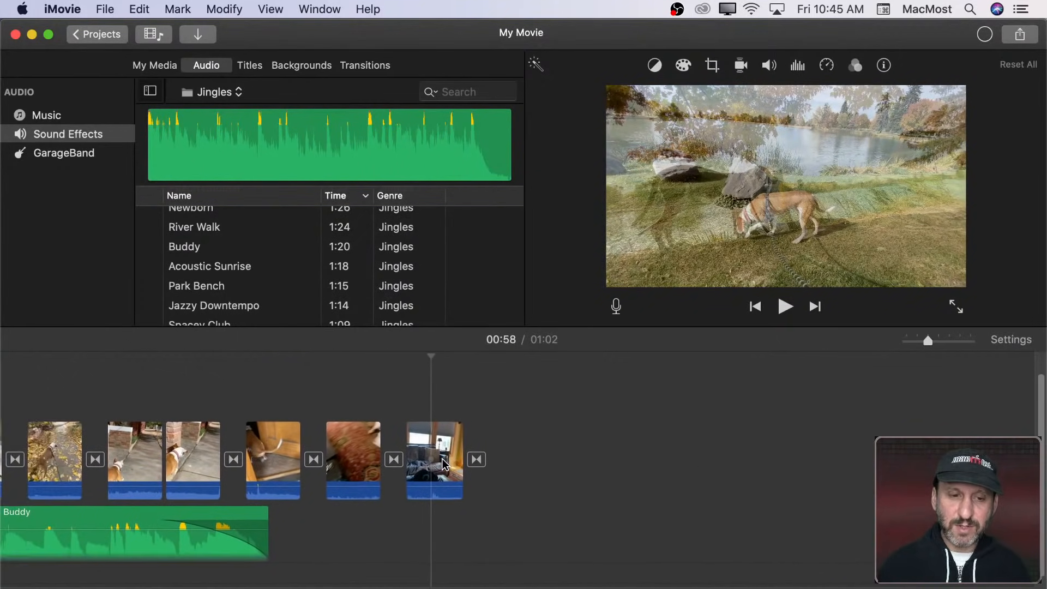
scroll(102, 486, left, 15)
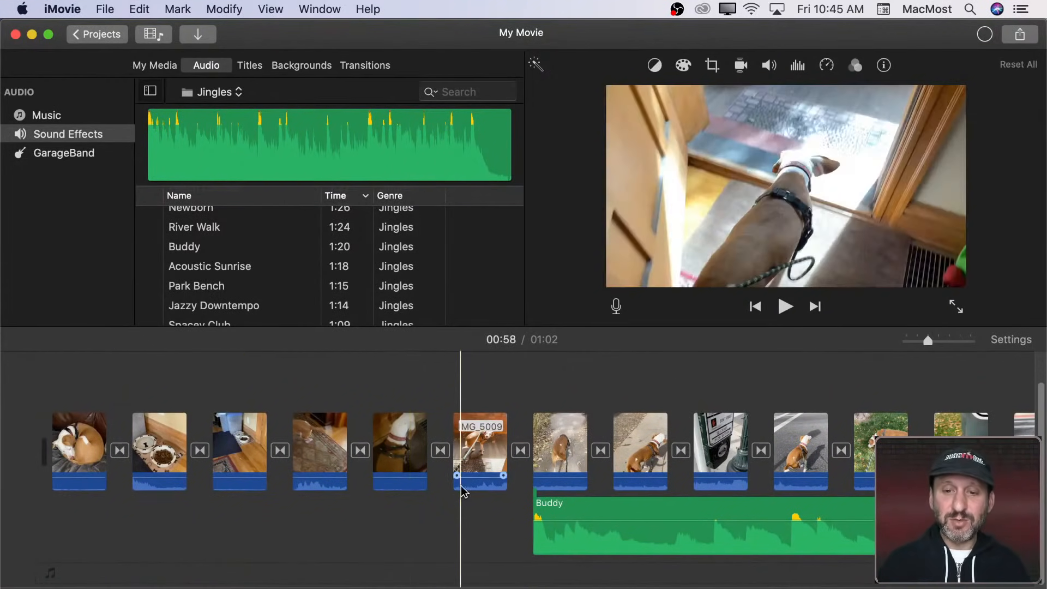
scroll(463, 489, right, 5)
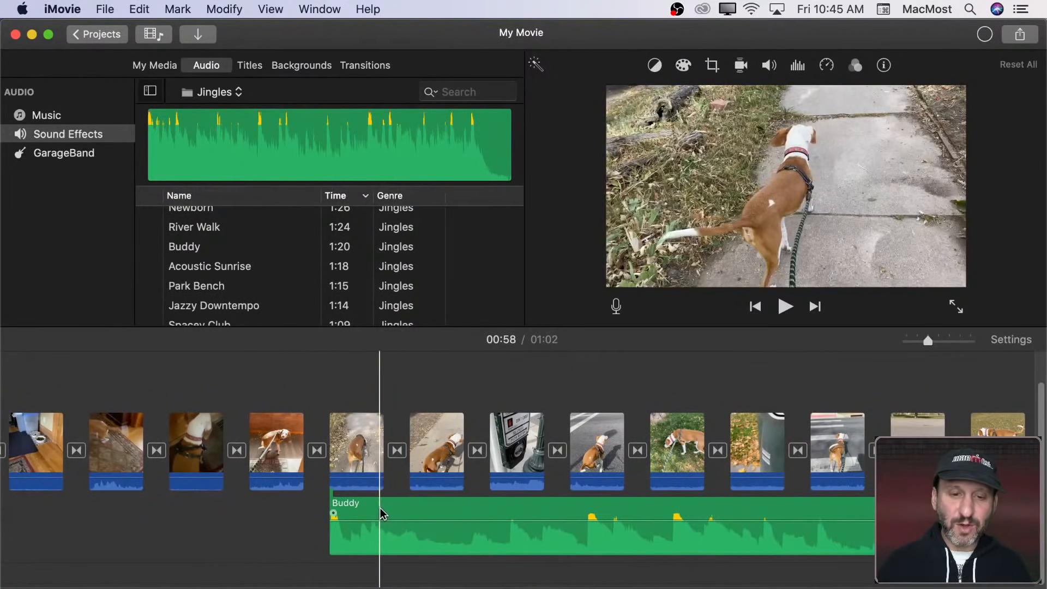
click(407, 512)
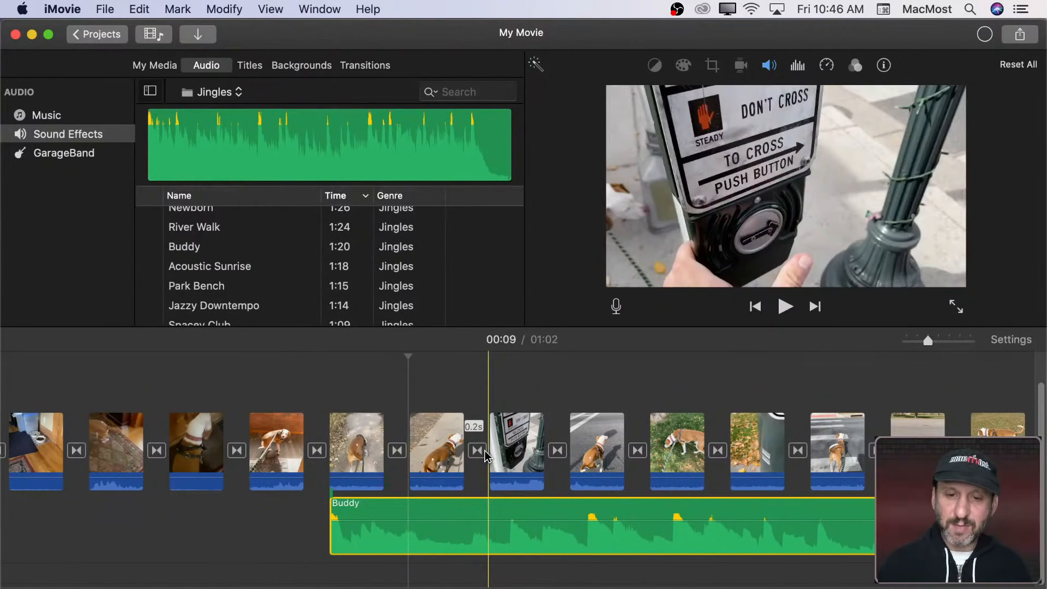
key(space)
key(space)
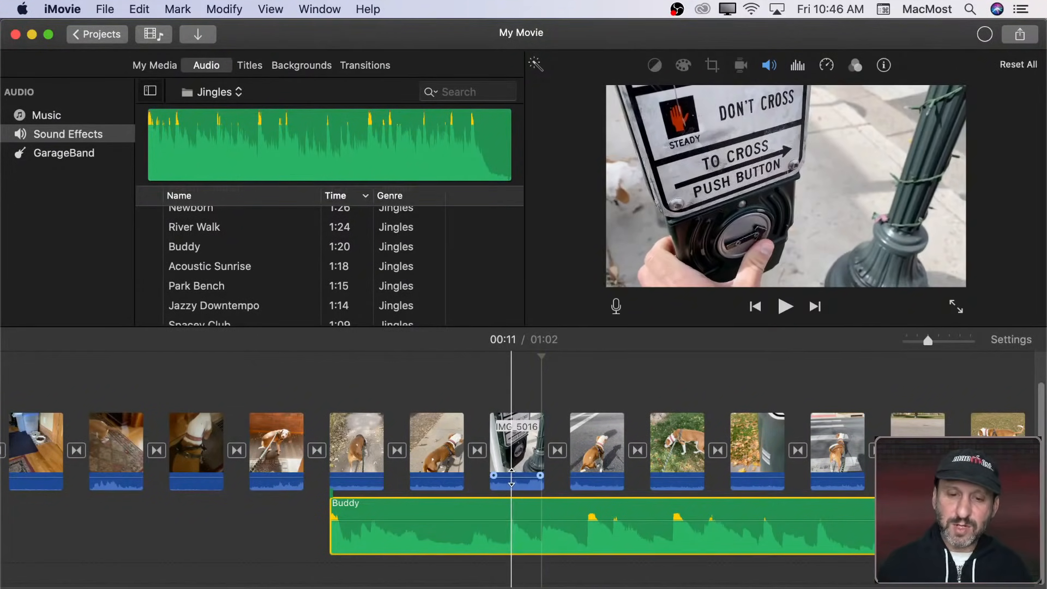
Step: Mute the audio of the crossing-button clip IMG_5016 and of the street-crossing clip right after it
drag(511, 478, 516, 496)
key(super+z)
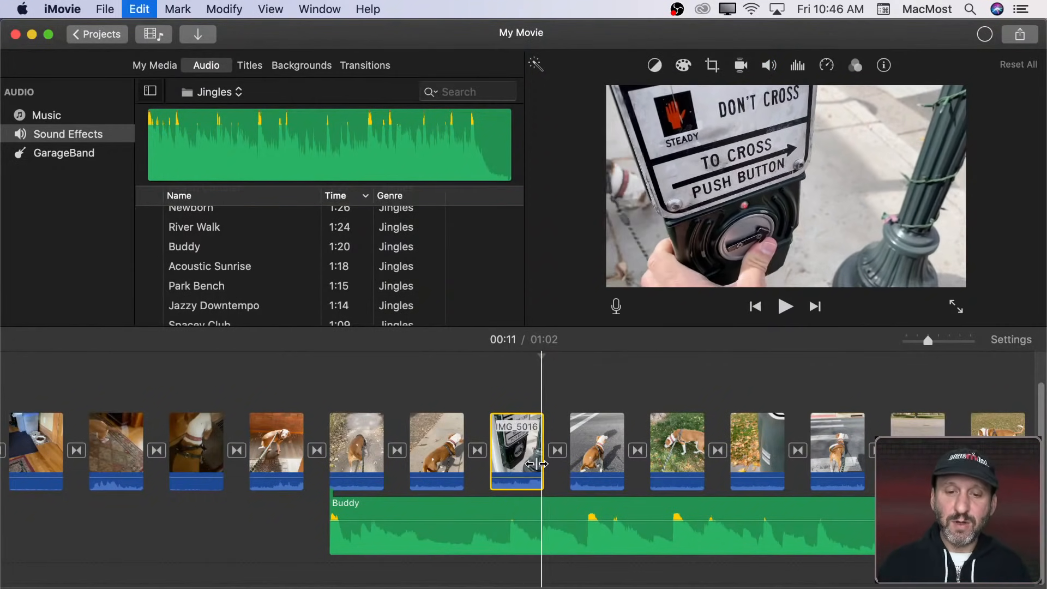
click(508, 450)
click(769, 65)
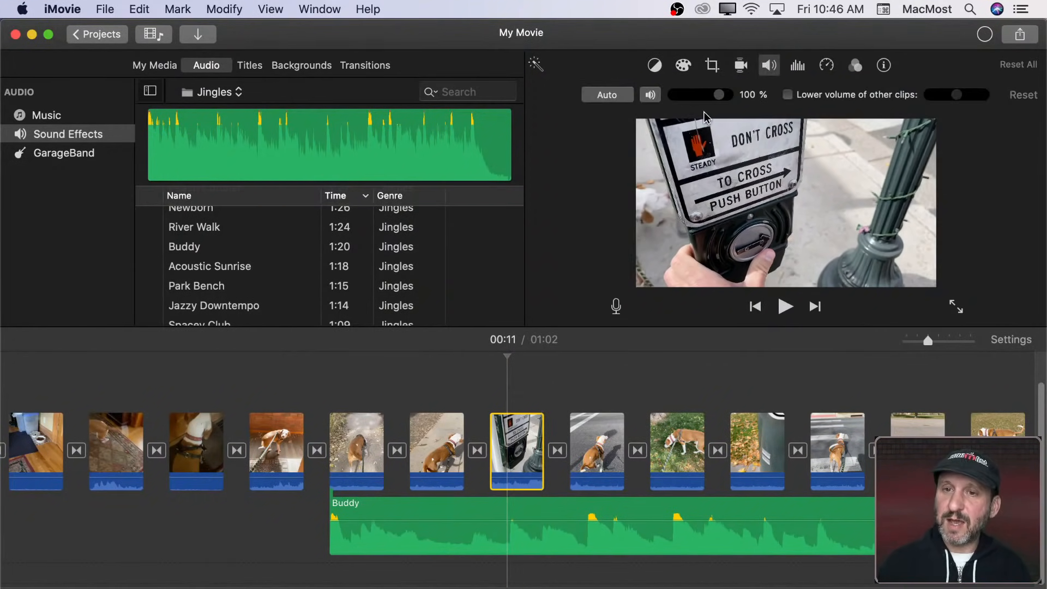
click(651, 96)
scroll(442, 464, right, 5)
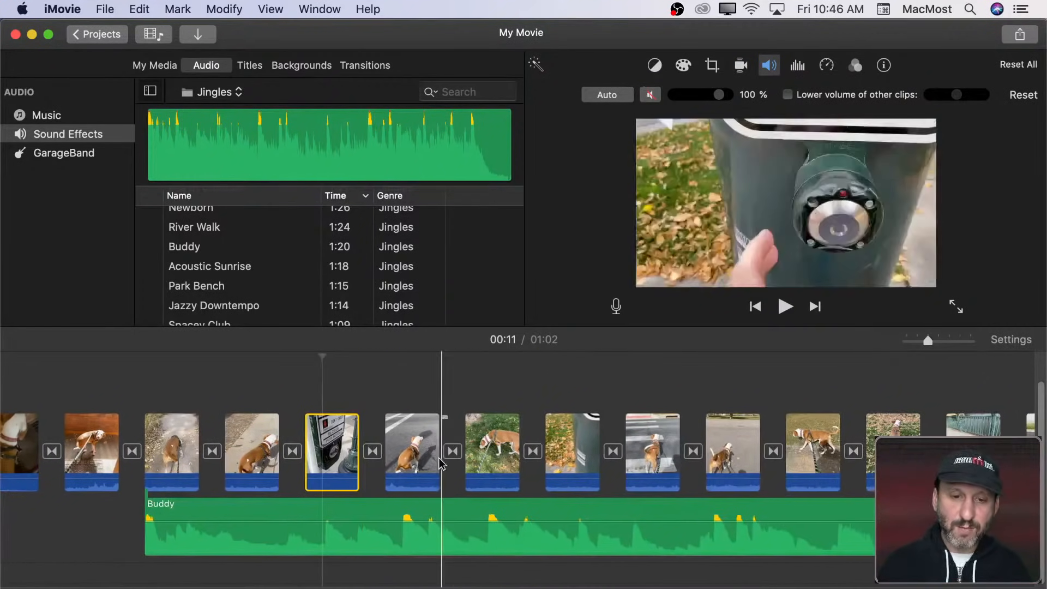
click(404, 460)
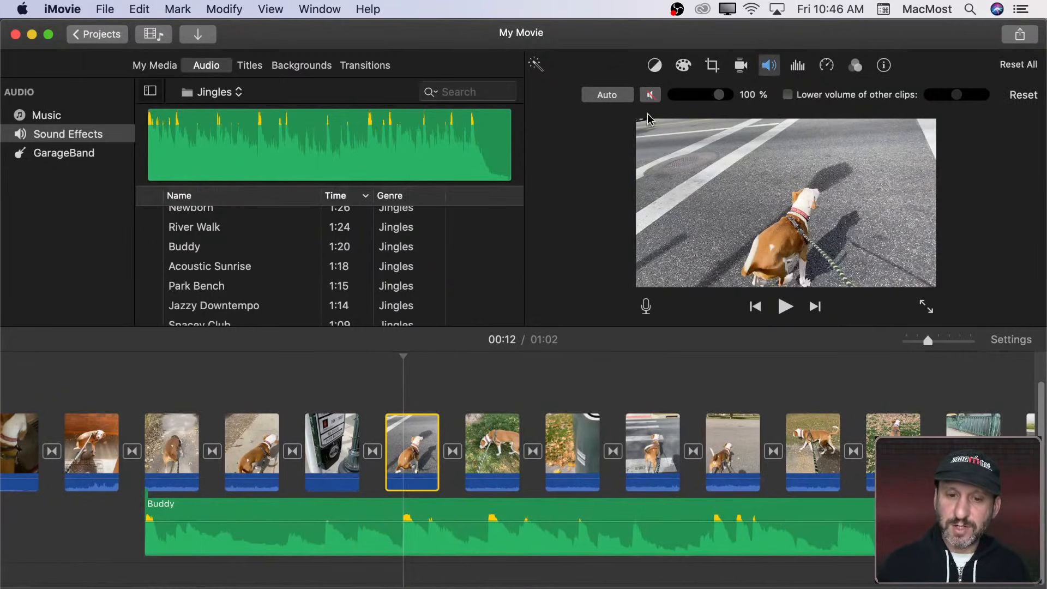
Step: Play the start of clip IMG_5021 and lower its volume to 6%
scroll(556, 468, right, 7)
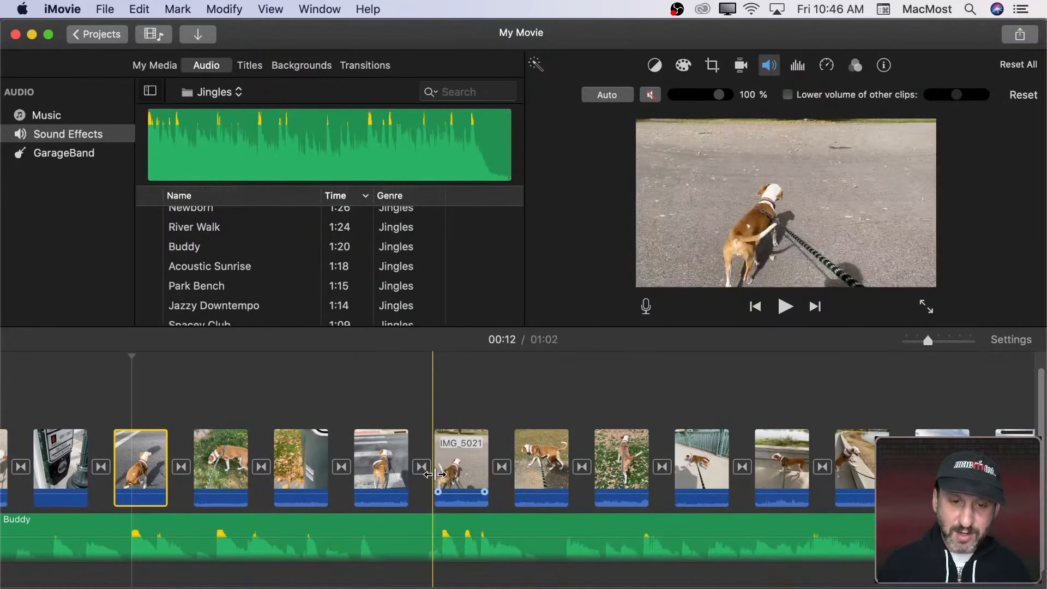
click(435, 474)
key(space)
key(space)
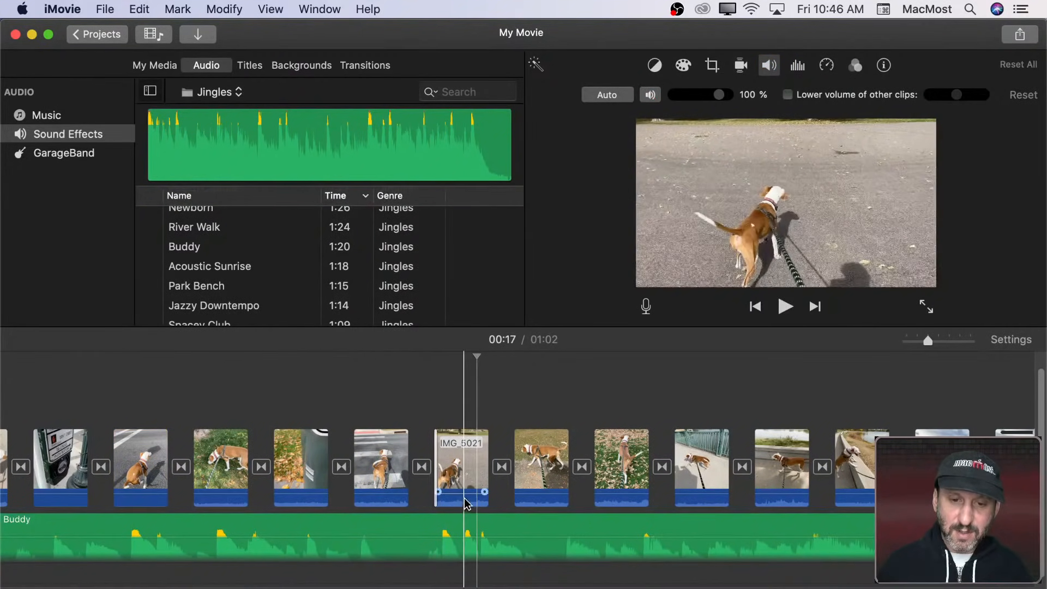
drag(463, 494, 463, 501)
Step: Review the rest of the walk with its music, playing from the picture-in-picture clip to the first brick-porch clip
scroll(599, 493, right, 9)
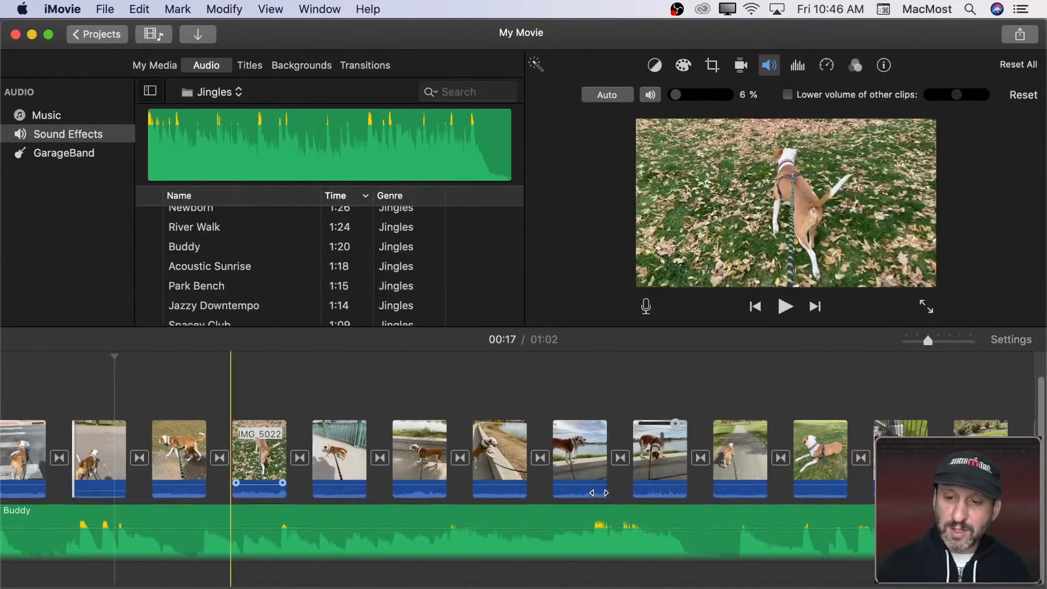
scroll(598, 493, right, 18)
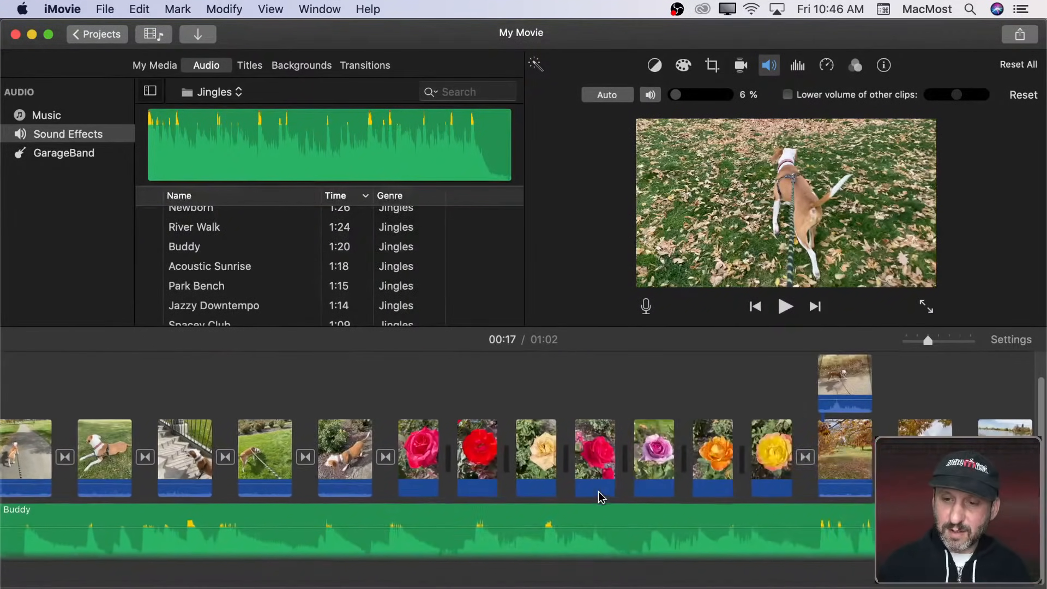
scroll(599, 494, right, 13)
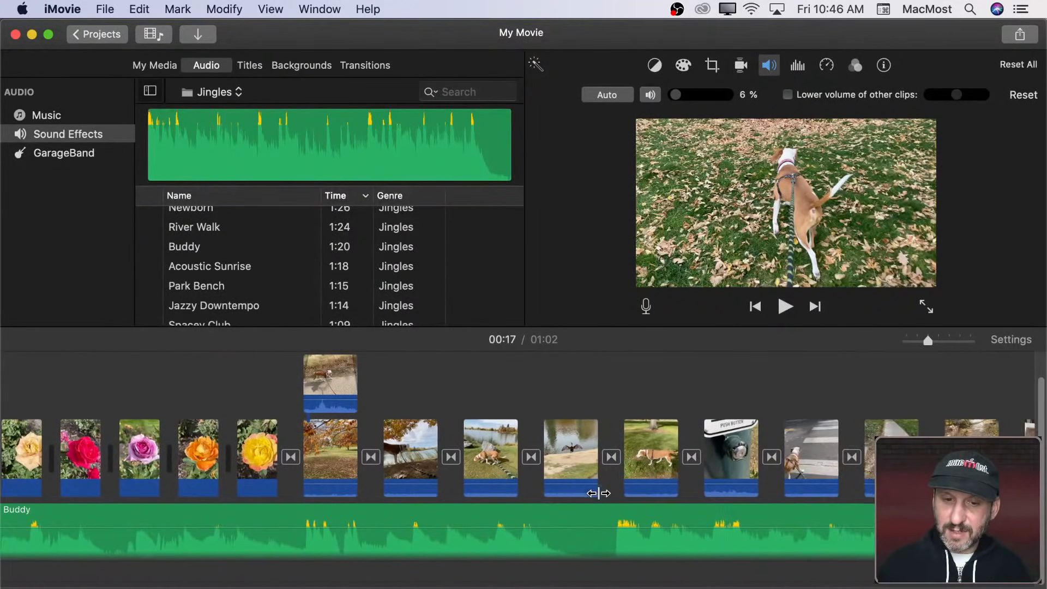
scroll(599, 494, right, 2)
key(space)
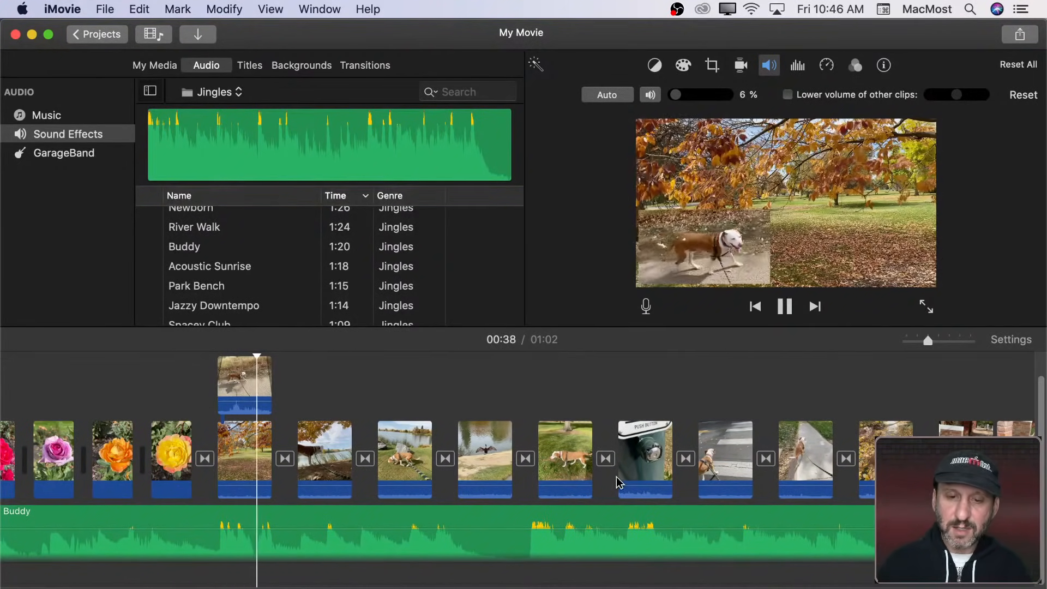
scroll(619, 483, right, 7)
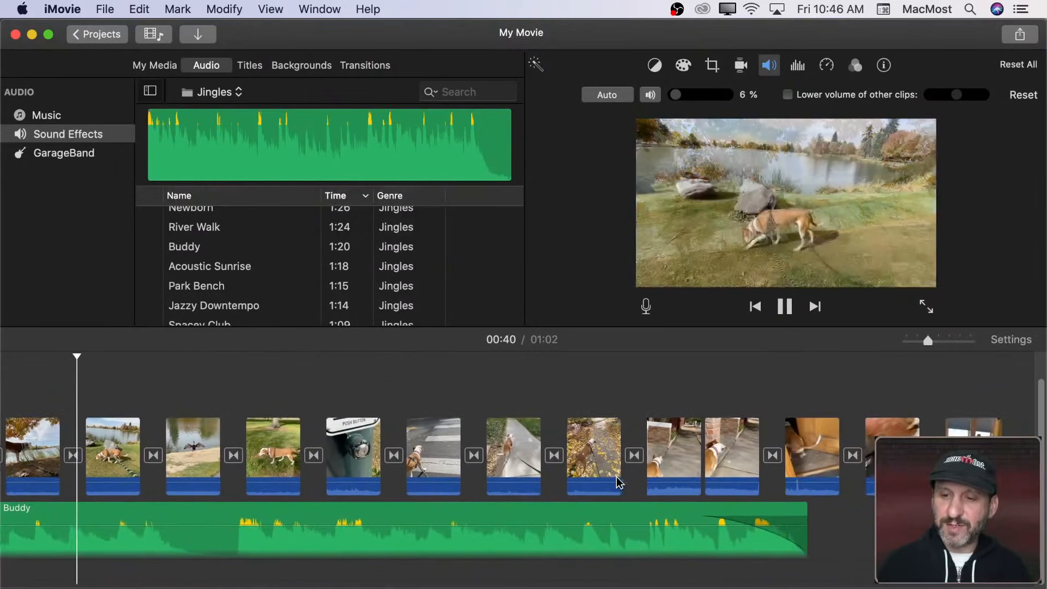
scroll(620, 482, right, 3)
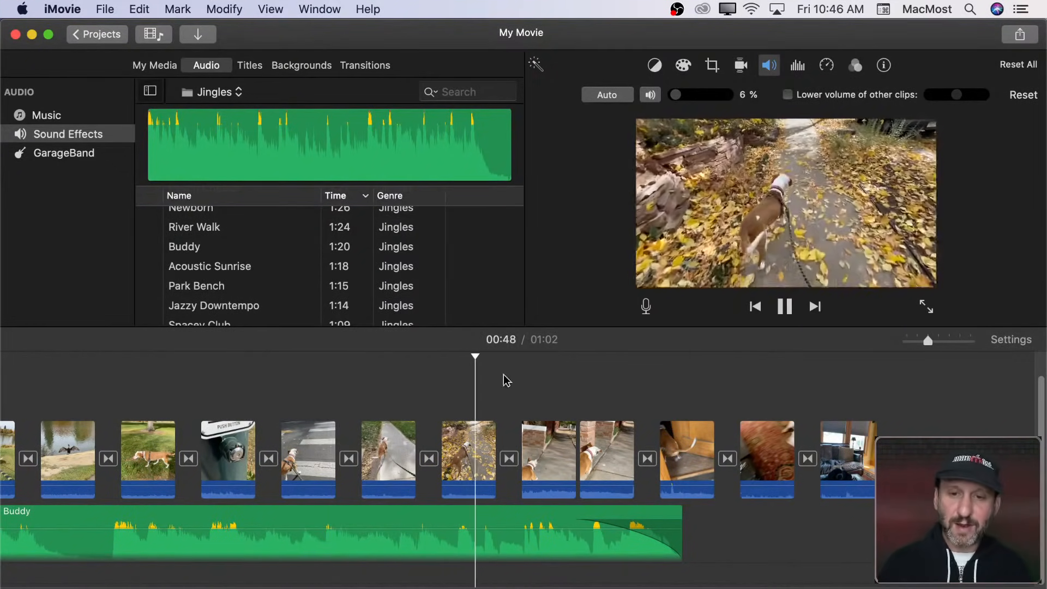
key(space)
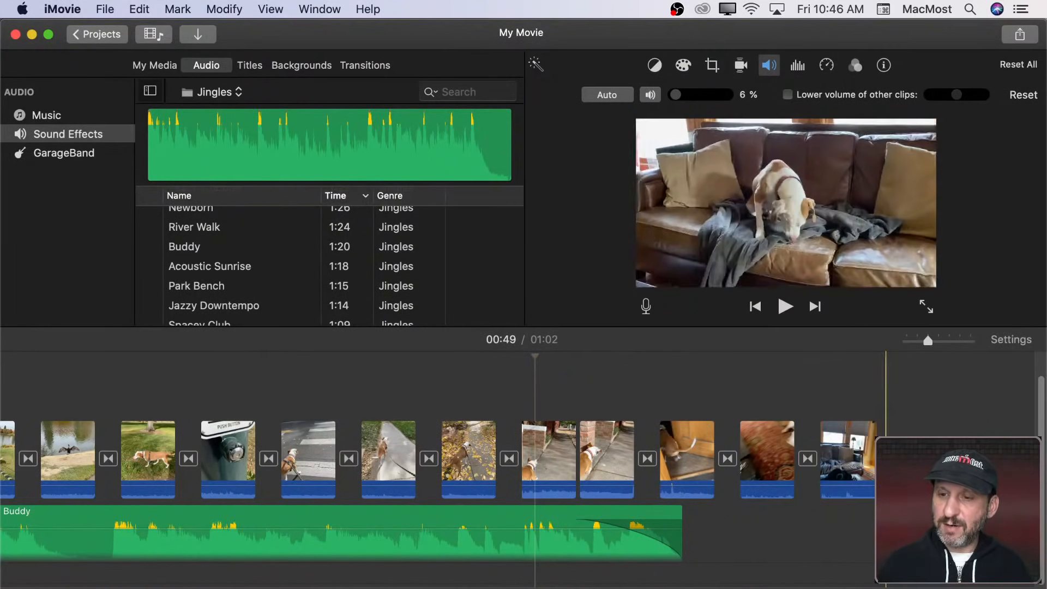
scroll(159, 454, left, 10)
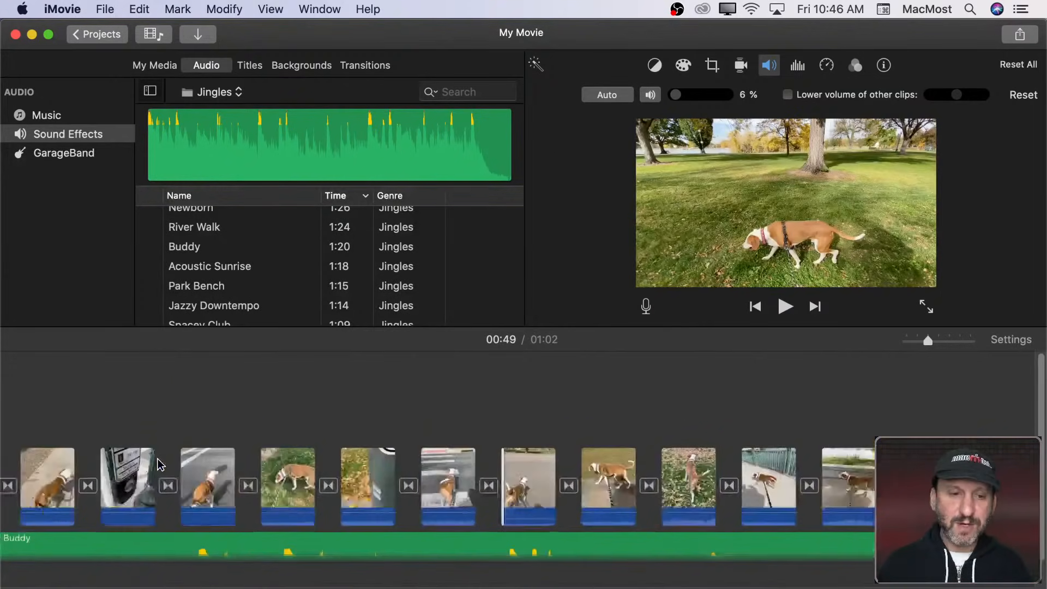
scroll(160, 454, right, 10)
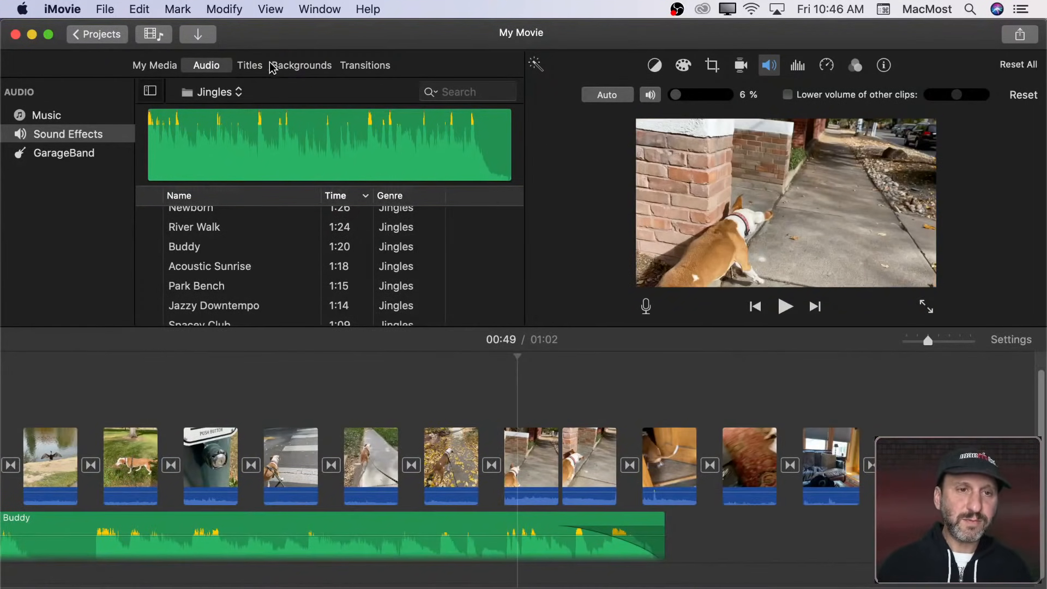
Step: Add a Line title above the video, starting over the leafy sidewalk clip where the Buddy music begins
click(249, 66)
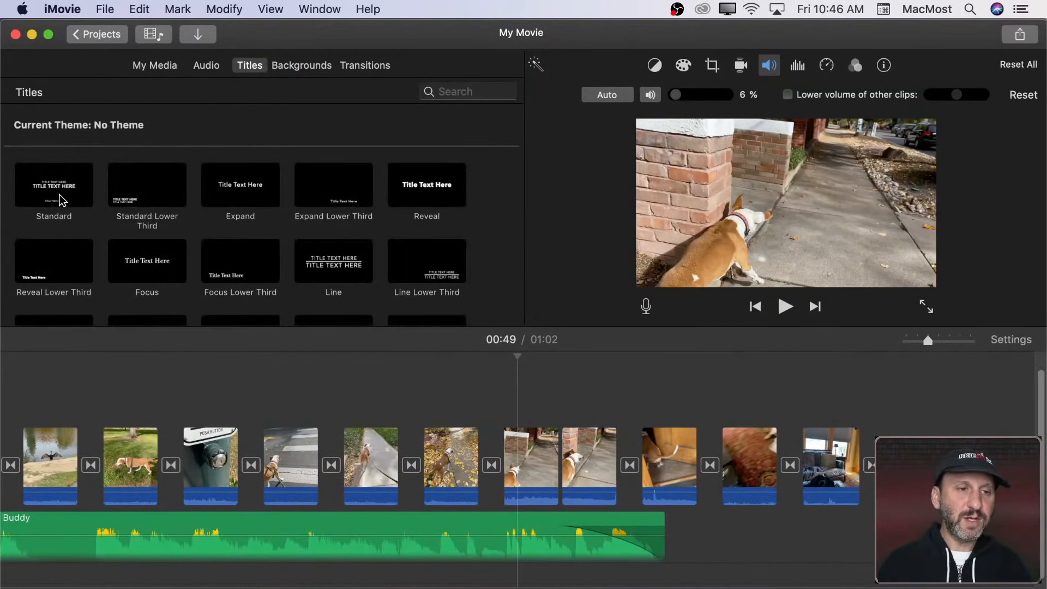
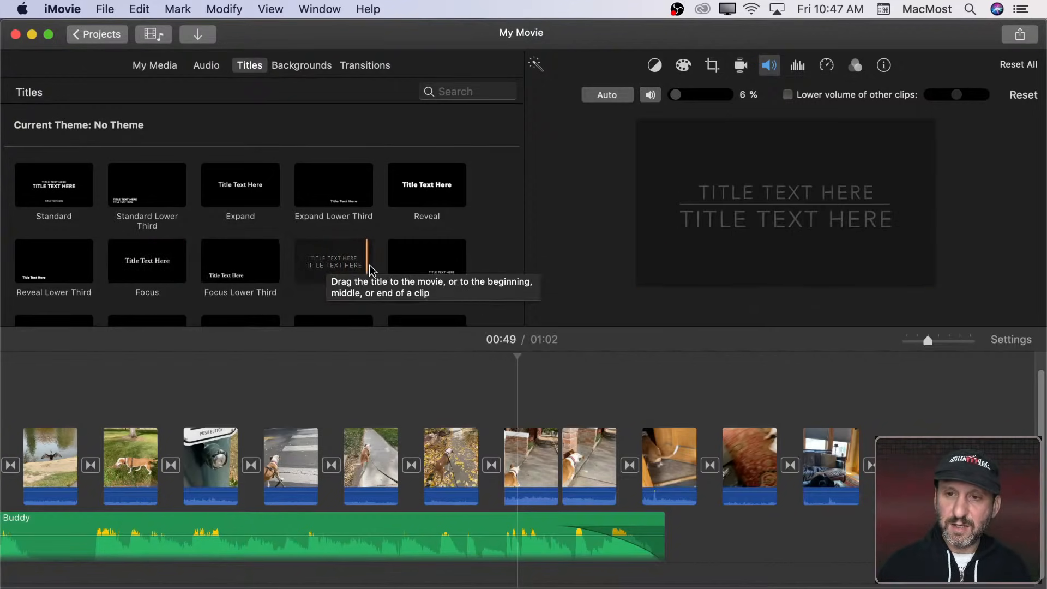
mouse_move(339, 263)
mouse_down()
mouse_move(133, 402)
mouse_move(35, 408)
mouse_move(269, 322)
mouse_move(326, 269)
mouse_up()
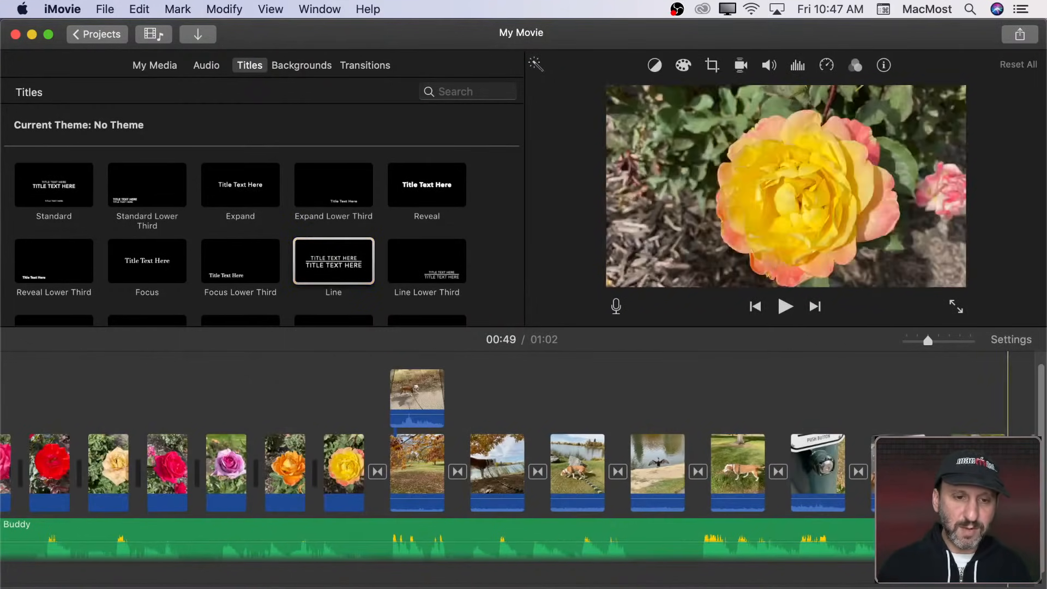
scroll(622, 474, left, 20)
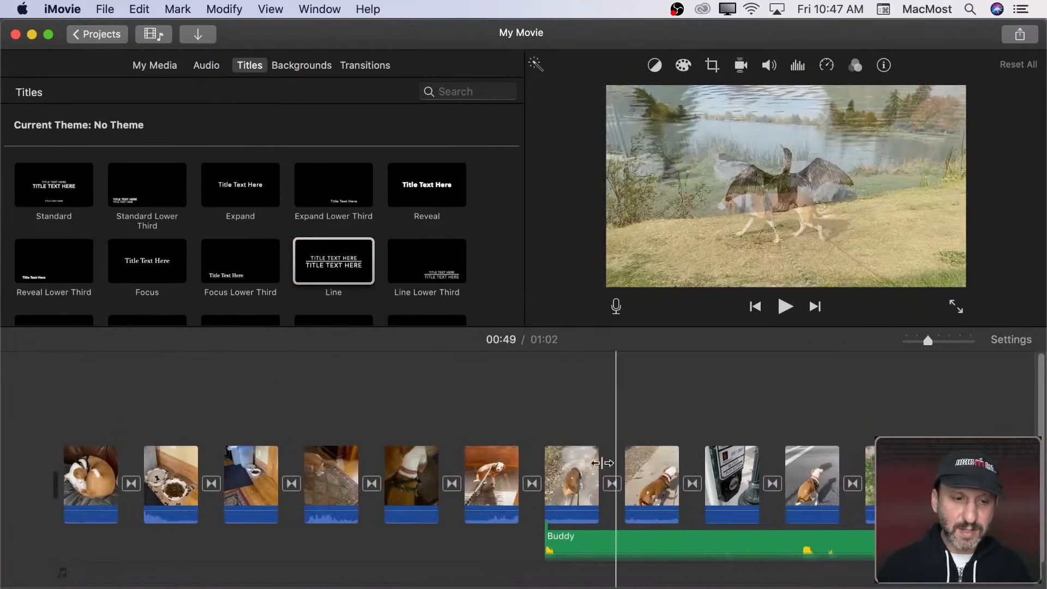
drag(314, 274, 528, 420)
scroll(528, 421, right, 5)
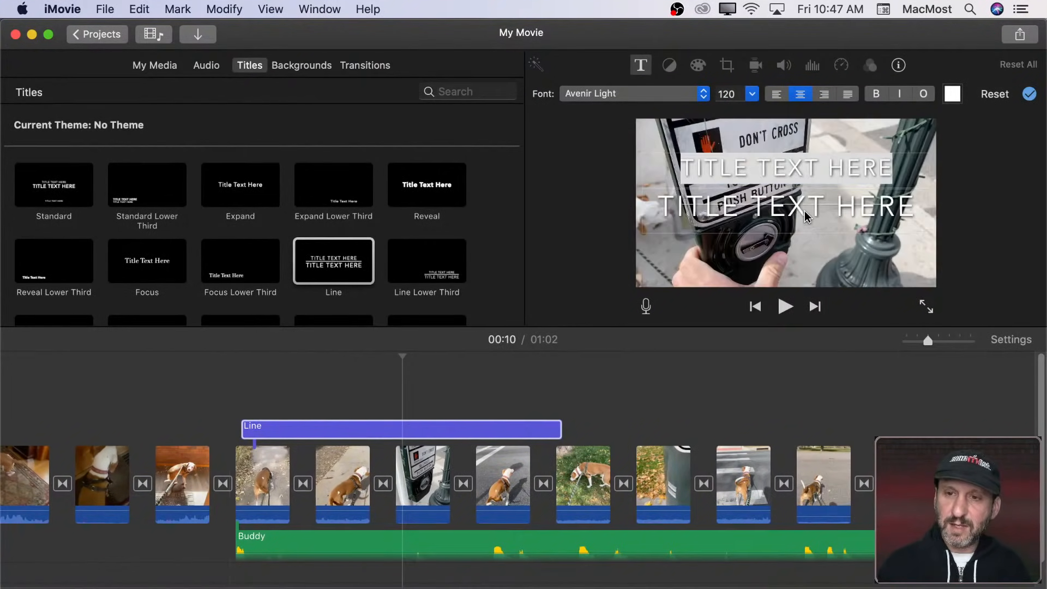
Step: Set the upper line of the Line title to "ONE-EYED JACK"
double_click(791, 170)
key(super+a)
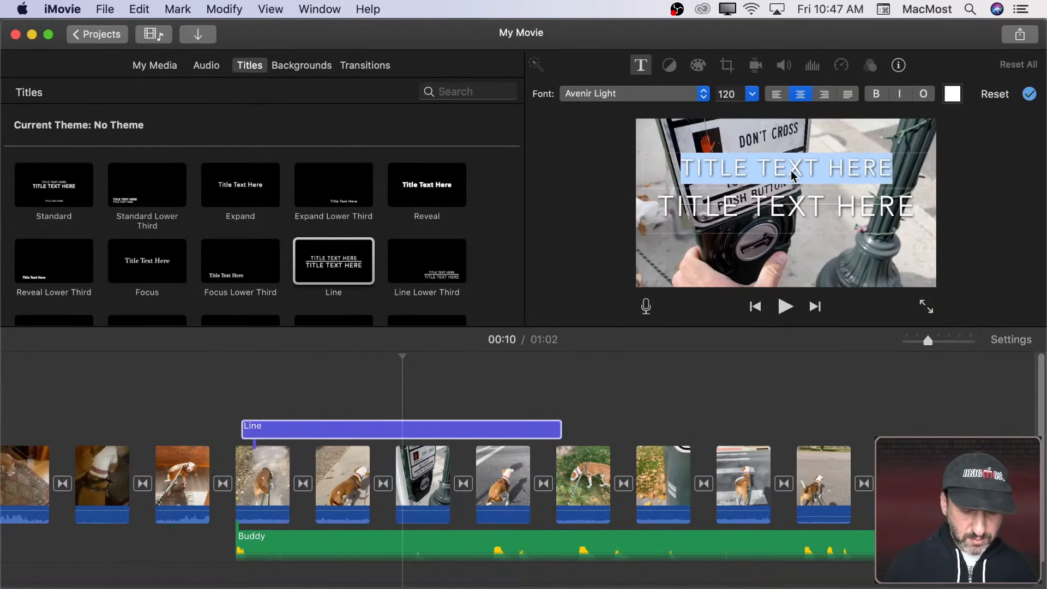
text(ONE-)
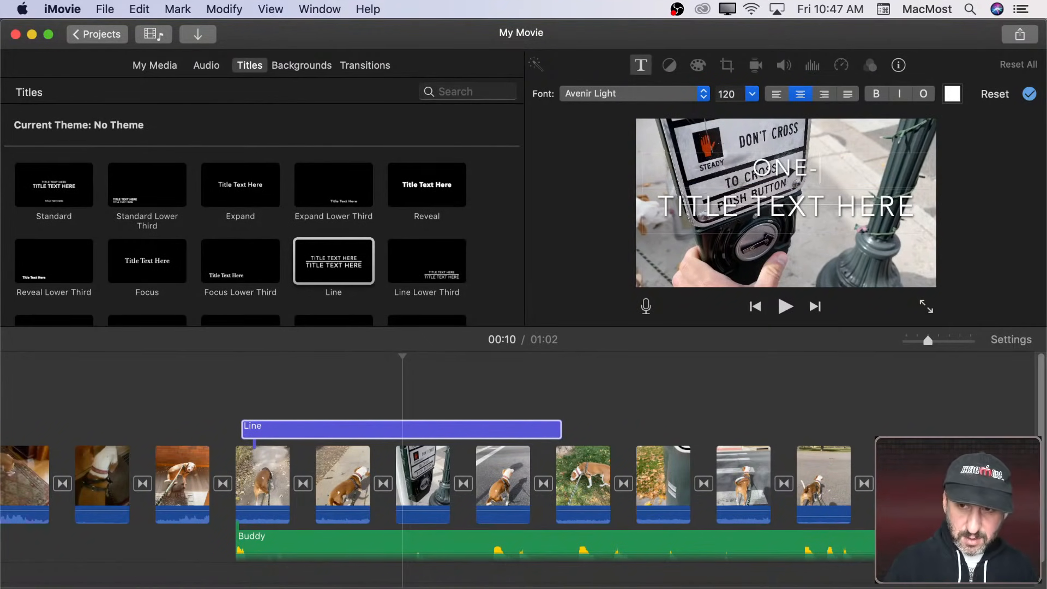
text(EYED JACK)
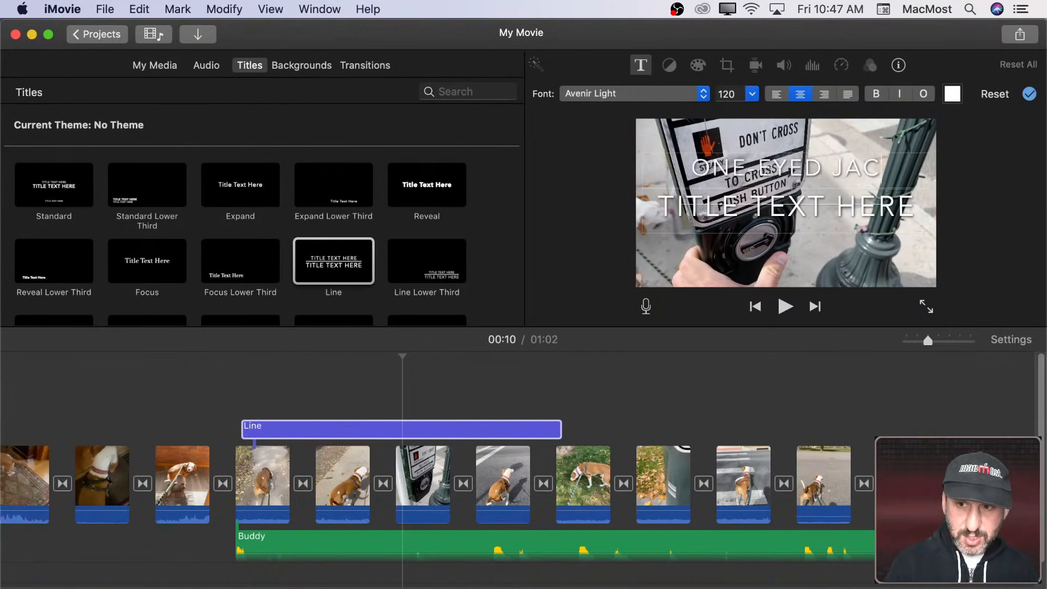
Step: Set the lower line of the Line title to "THE KING OF CITY PARK"
triple_click(718, 204)
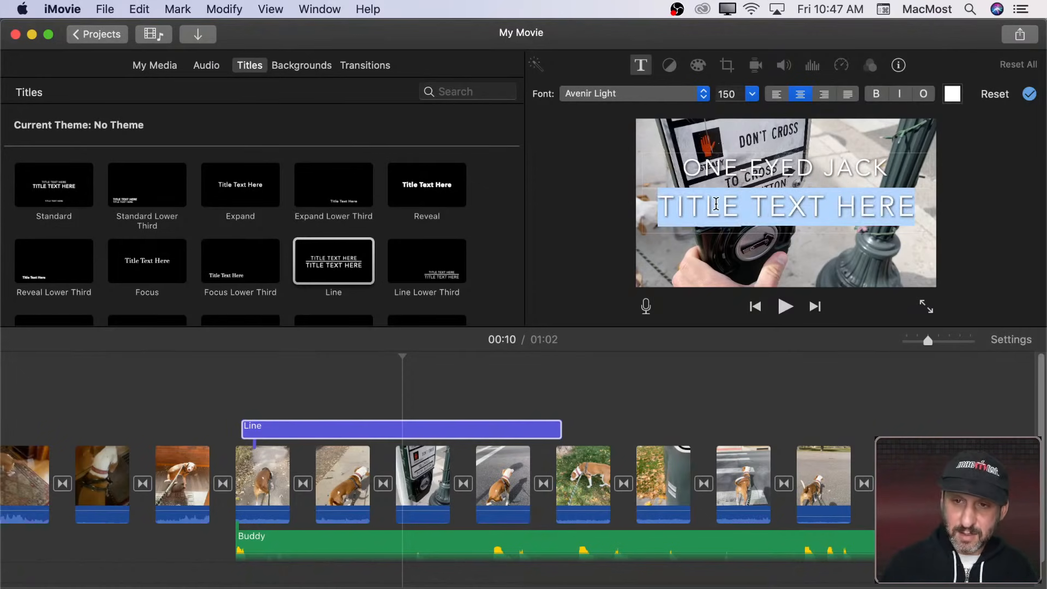
text(THE KIN)
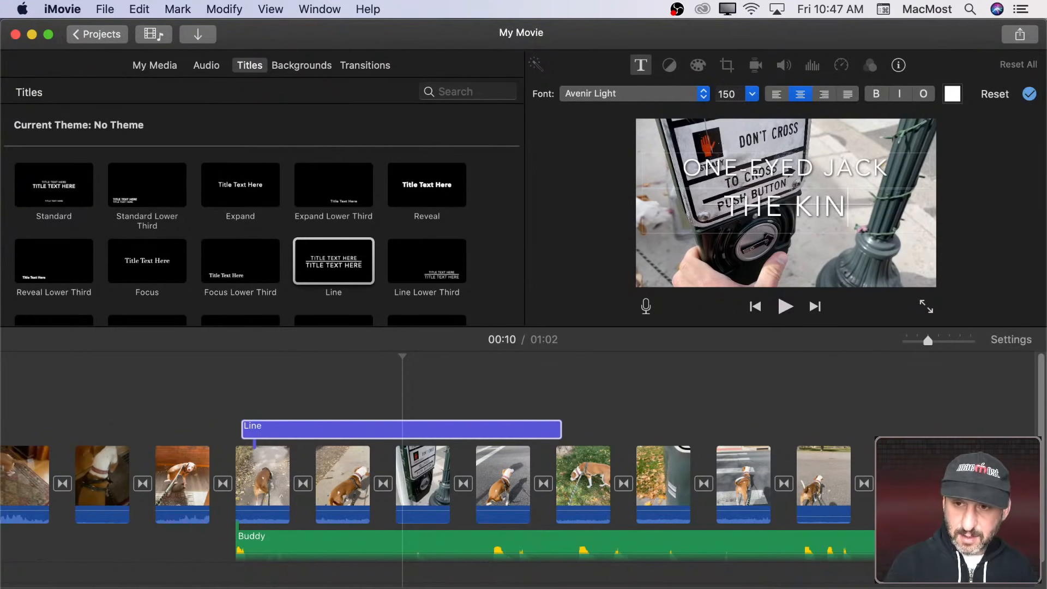
text(G OF CITY PAKR)
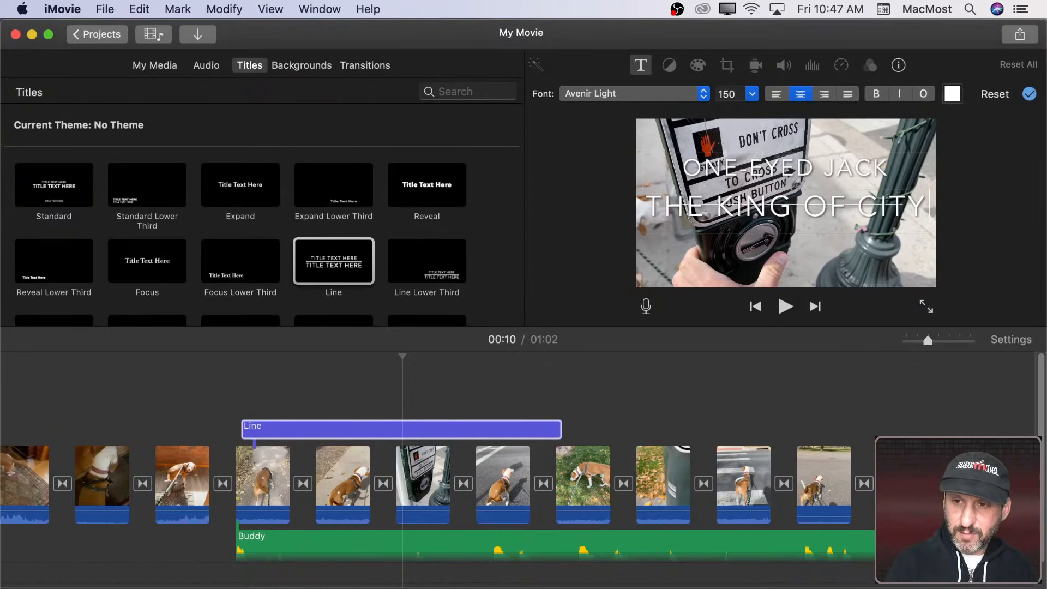
key(BackSpace)
key(BackSpace)
text(RK)
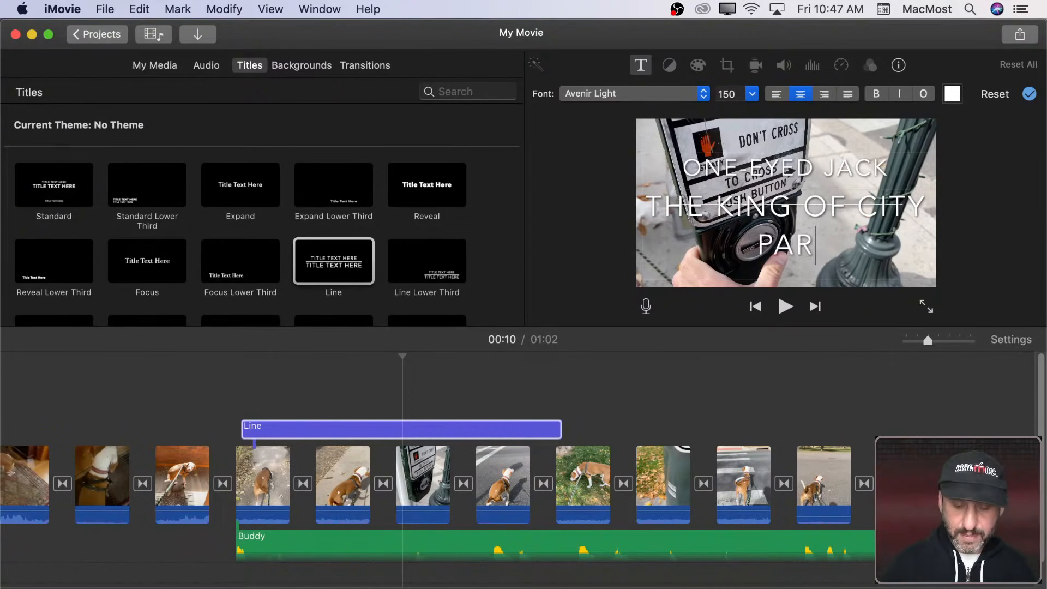
Step: Set the font size of the title's lower line to 130
triple_click(693, 192)
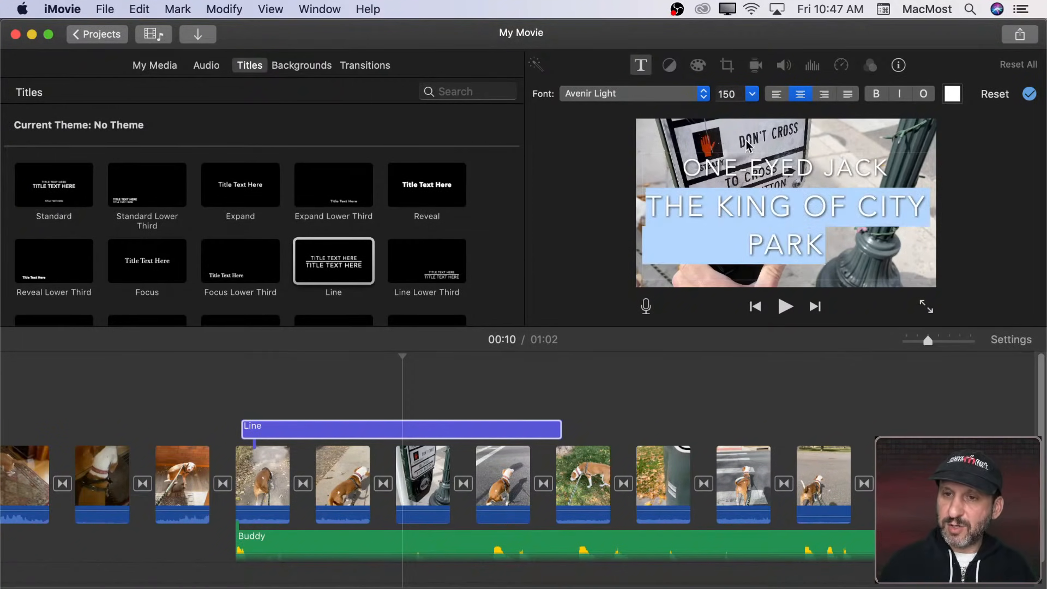
double_click(733, 92)
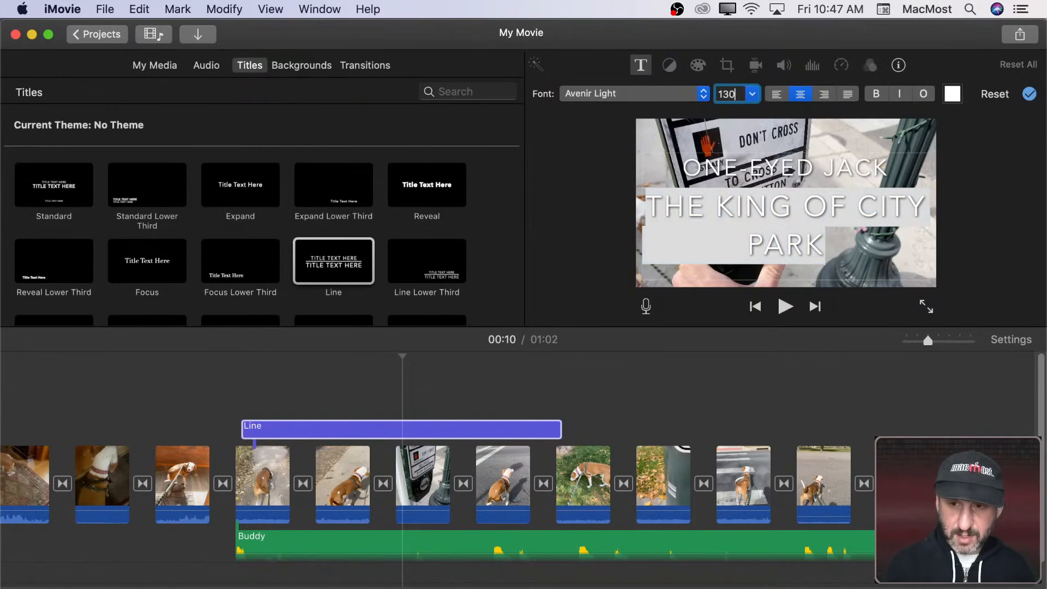
key(Return)
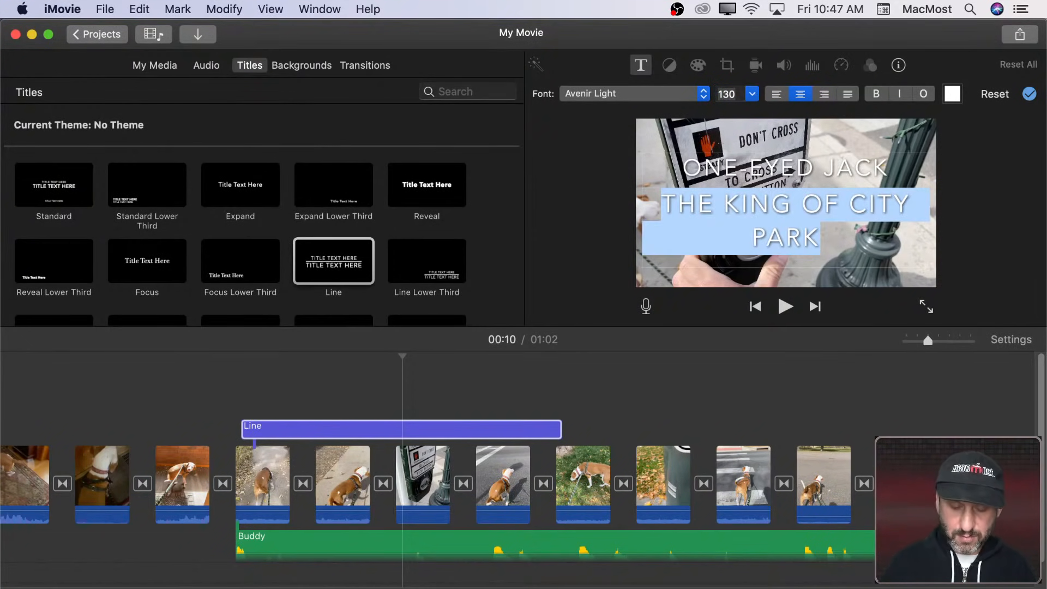
Step: Reduce the font size of the title's lower line to 120 and then to 110
text(120)
key(super+z)
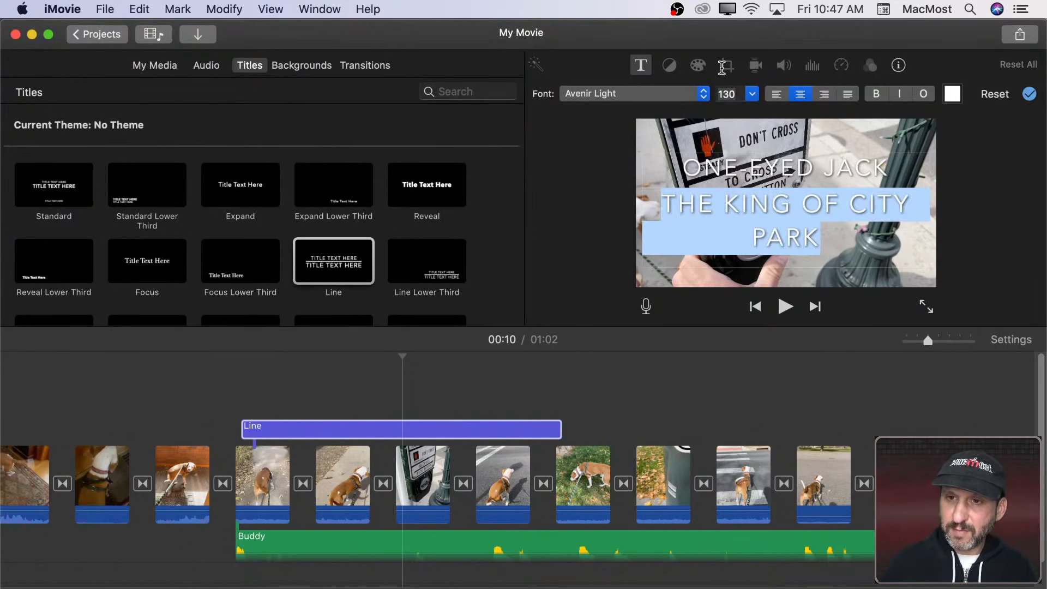
click(729, 93)
text(120)
key(Return)
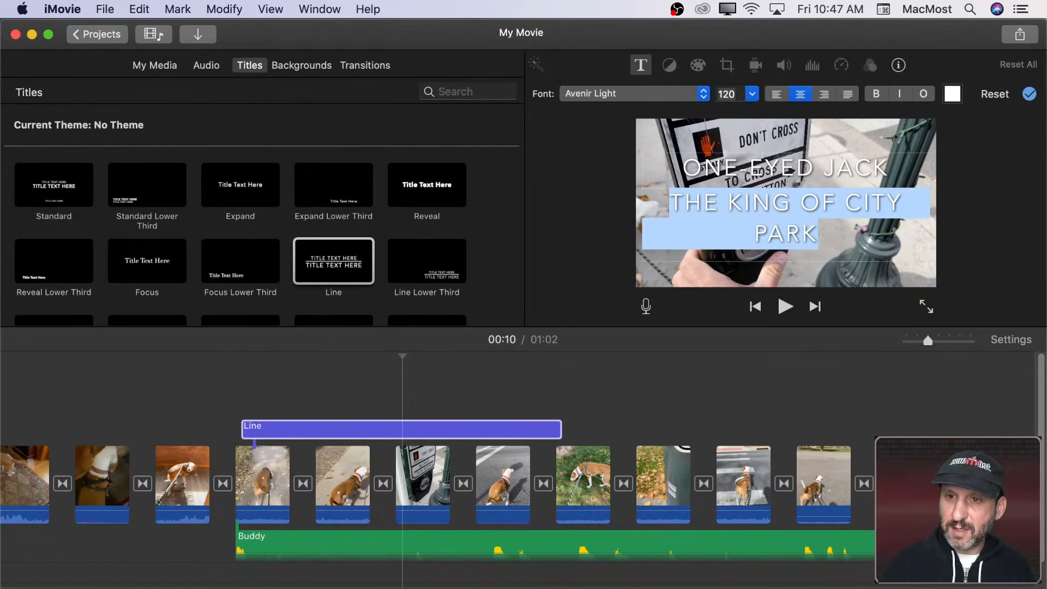
click(729, 93)
key(Return)
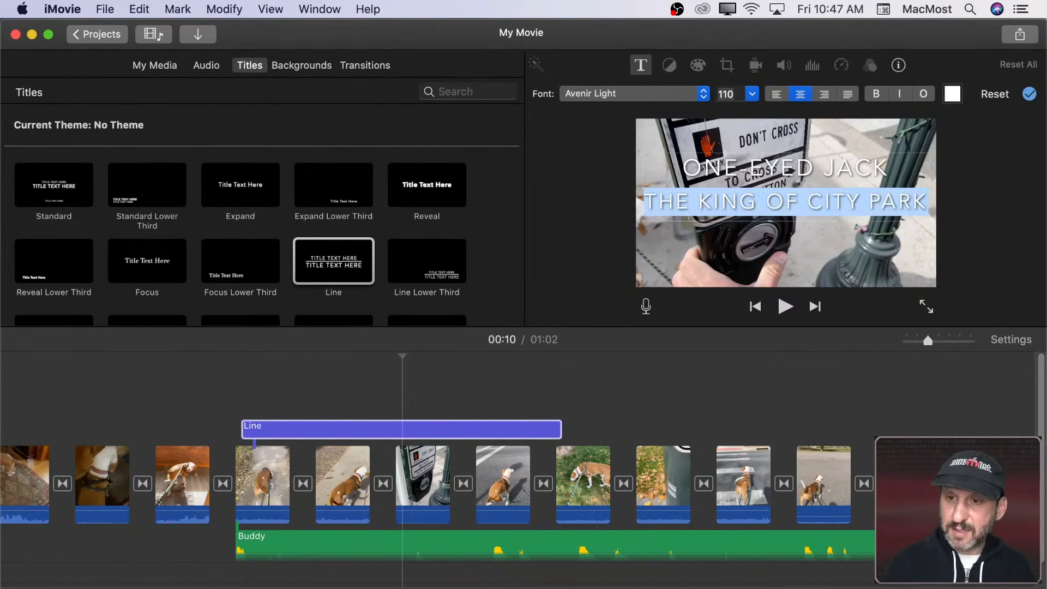
Step: Set the font size of the title's upper line to 100 and play the title section
triple_click(742, 168)
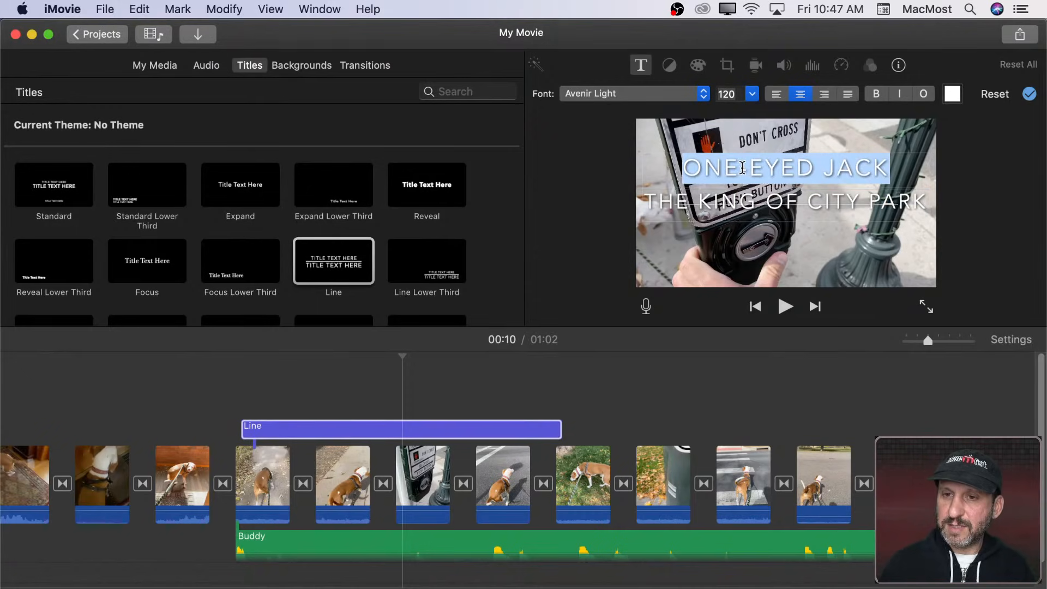
click(728, 91)
key(Return)
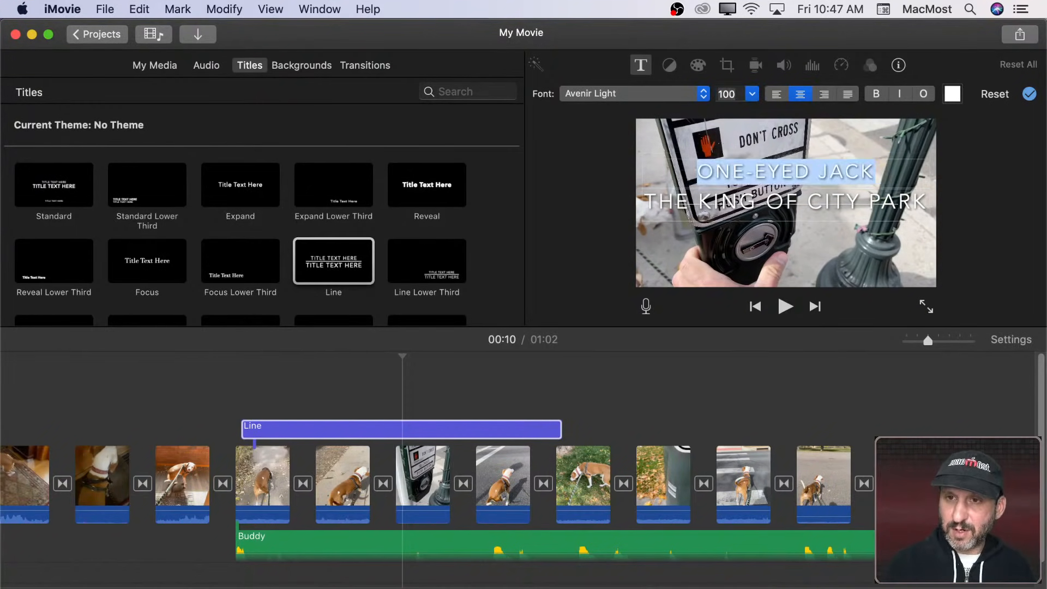
click(521, 396)
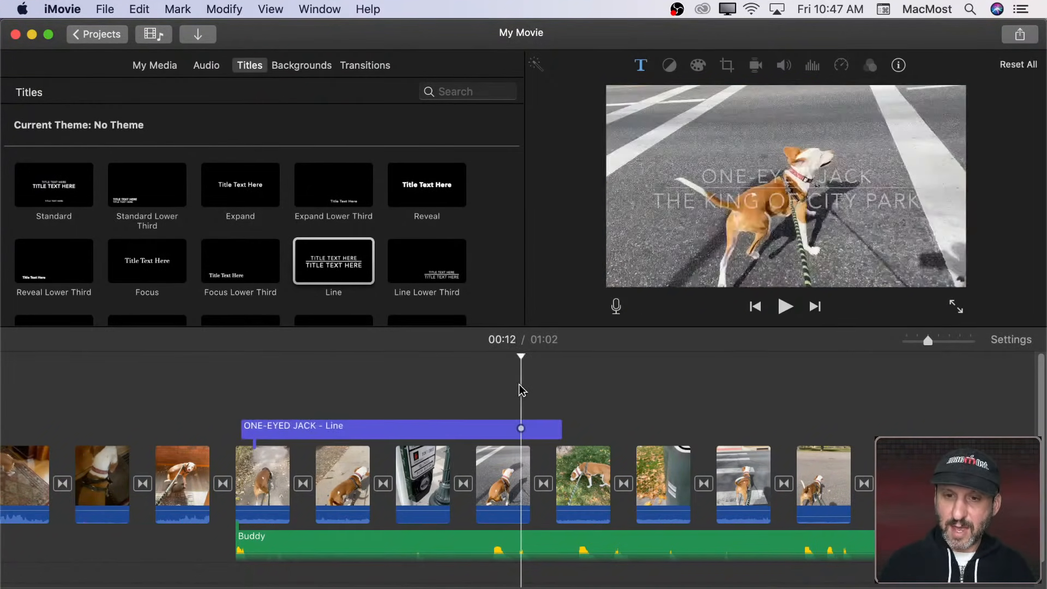
key(space)
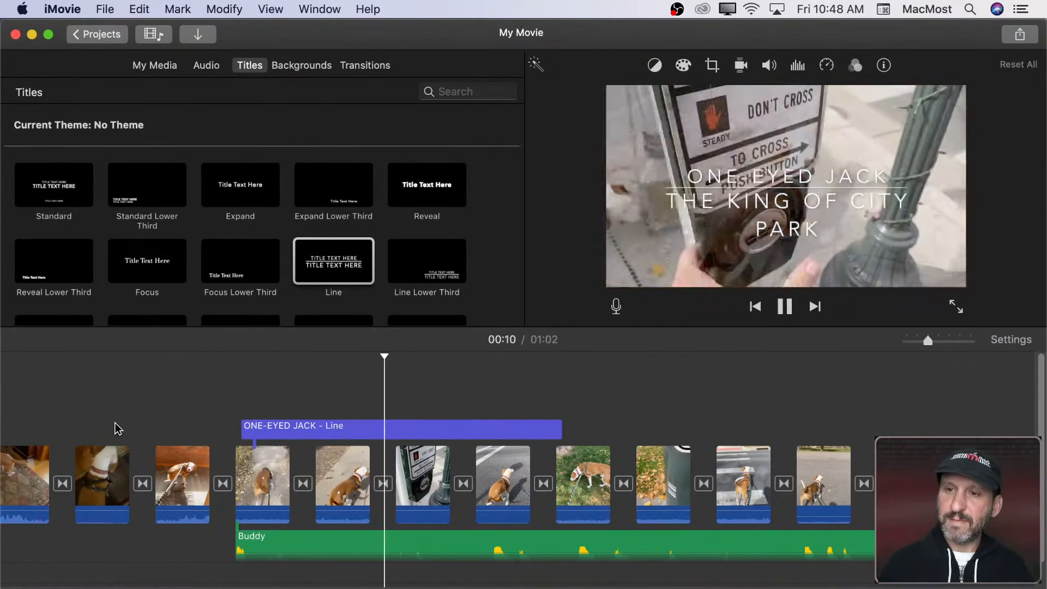
Step: Reduce the font size of the title's lower line "THE KING OF CITY PARK" to 100 and then to 90
click(304, 428)
click(334, 428)
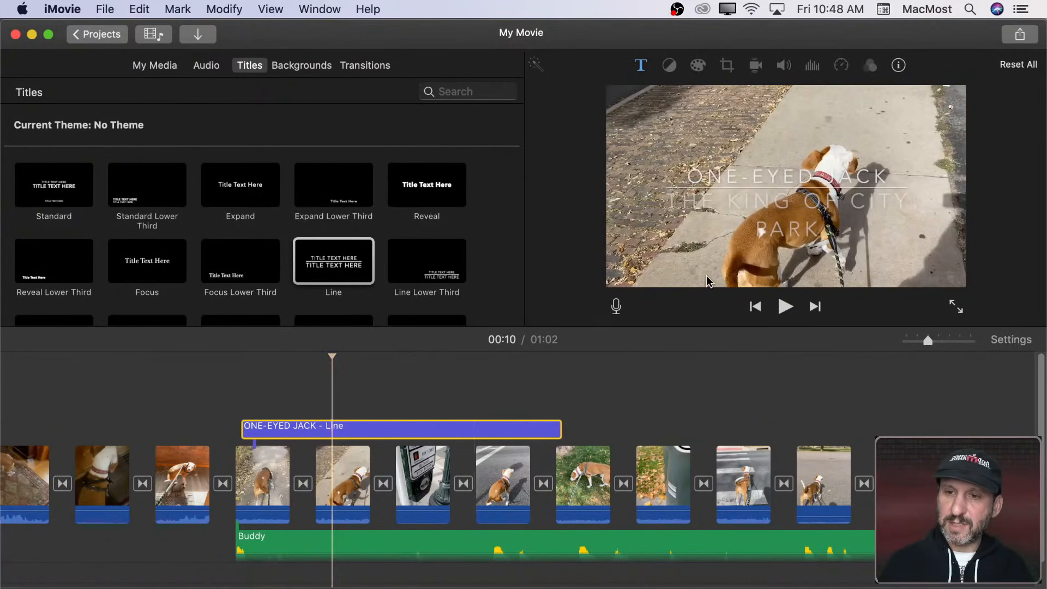
double_click(755, 197)
double_click(771, 206)
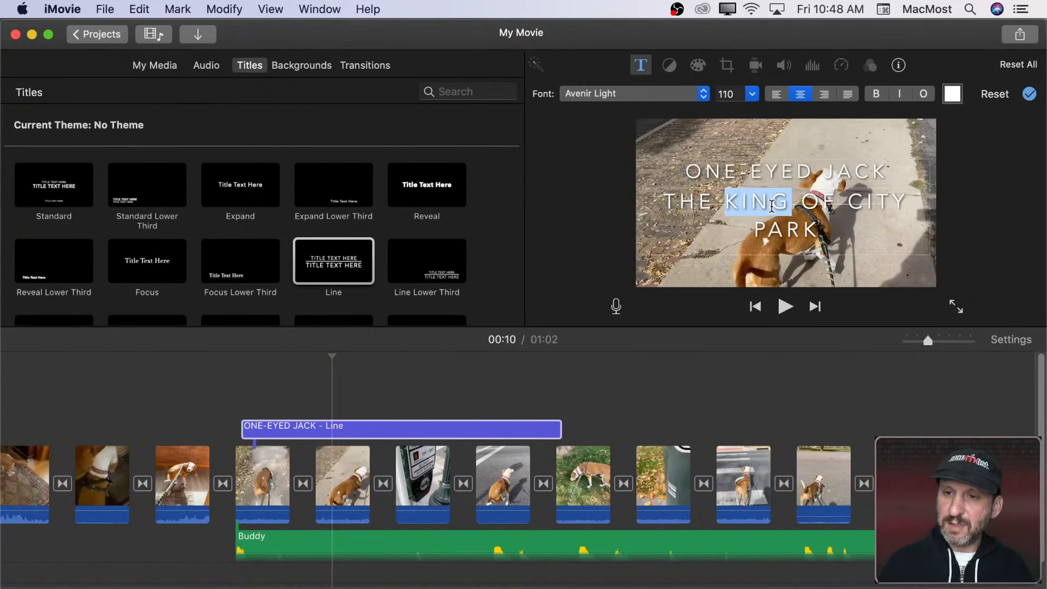
key(super+a)
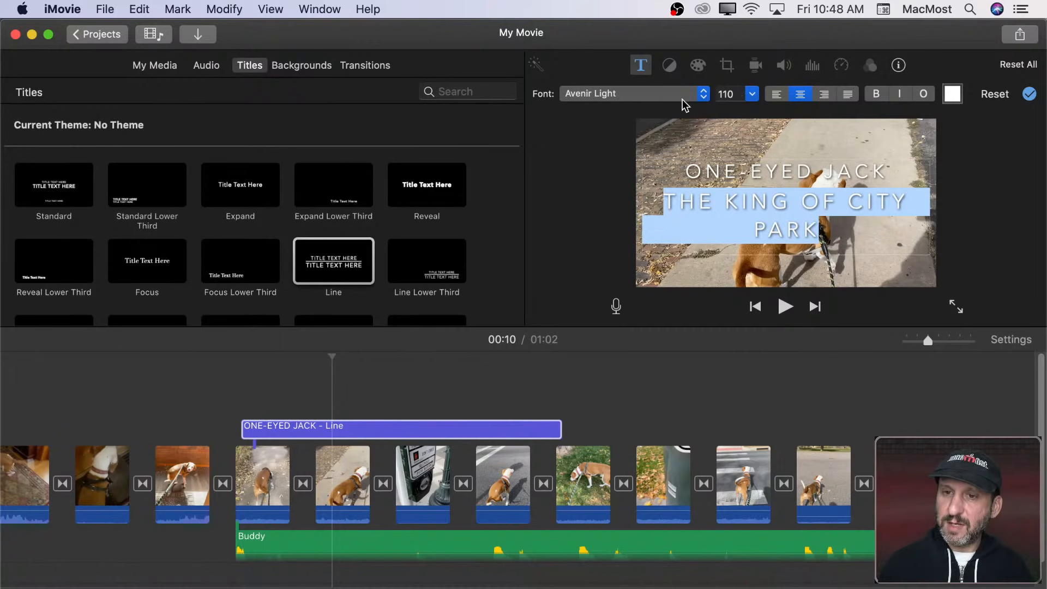
click(729, 99)
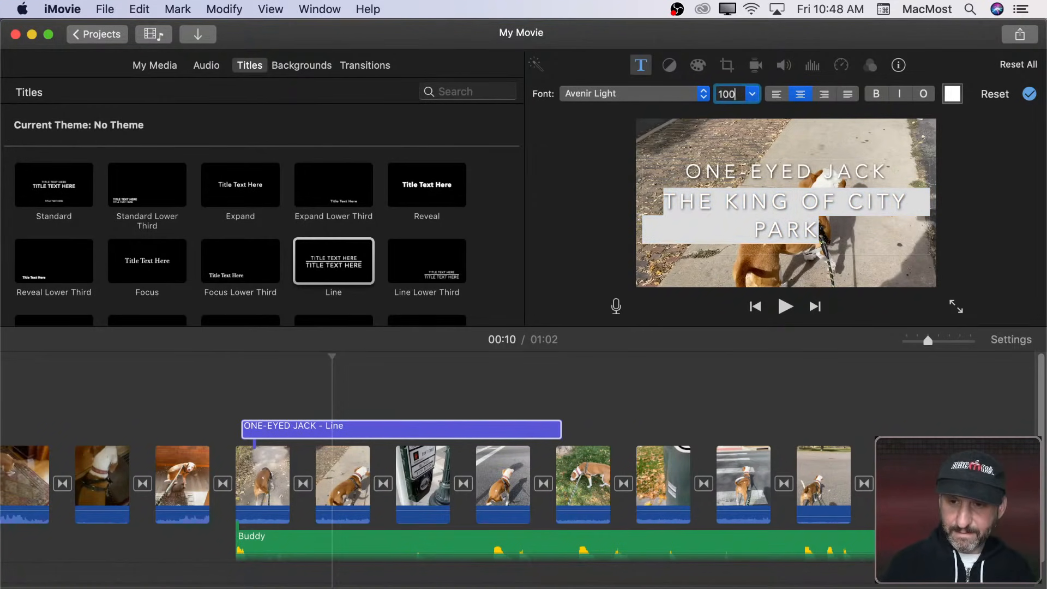
key(Return)
click(730, 99)
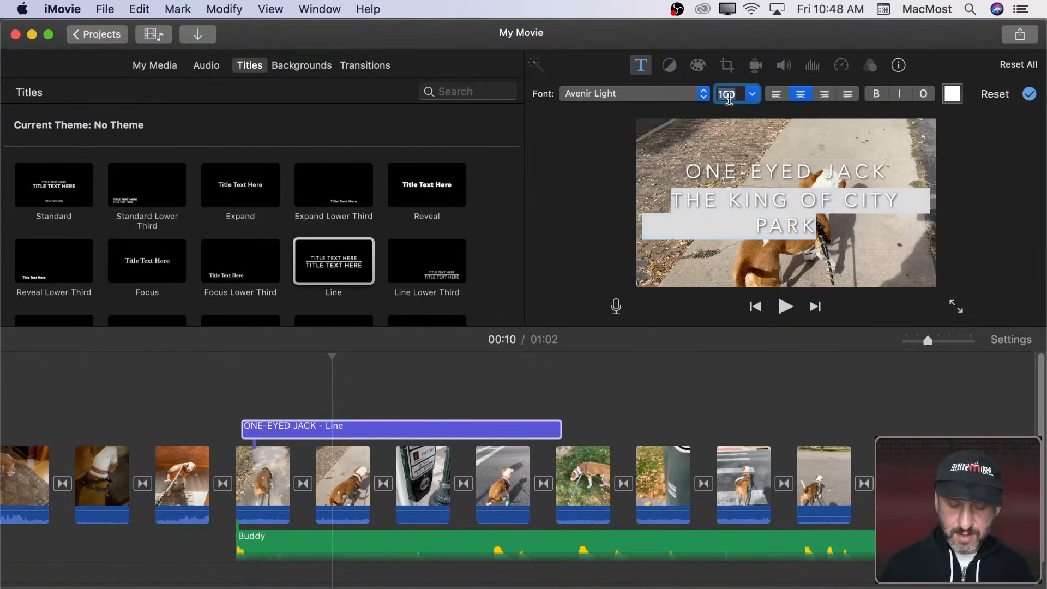
key(Return)
Step: Set the font size of the title's upper line "ONE-EYED JACK" to 70 and play the title from the start of the walk
double_click(757, 171)
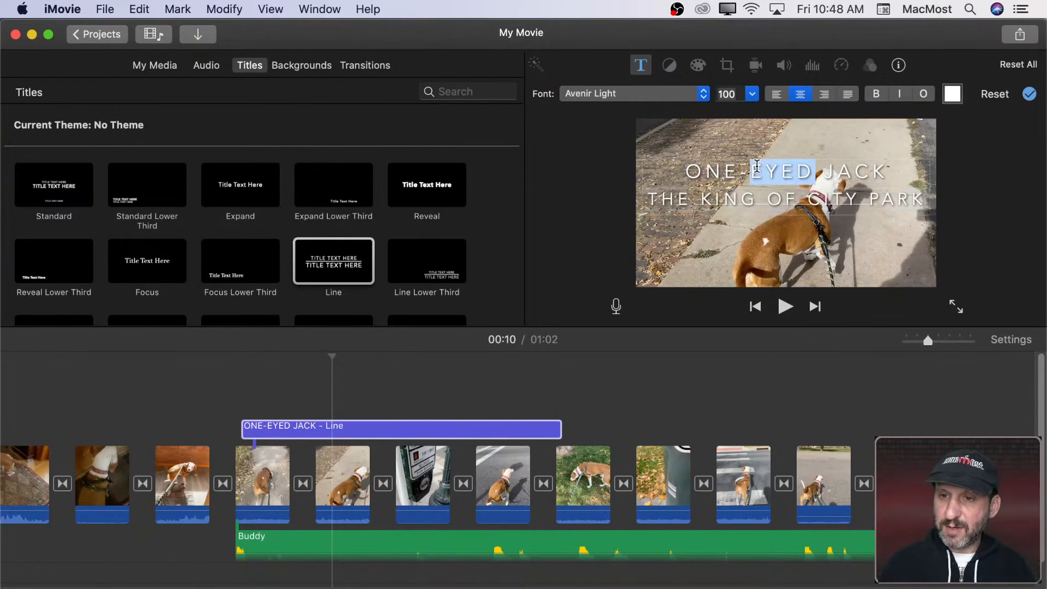
triple_click(757, 165)
click(727, 94)
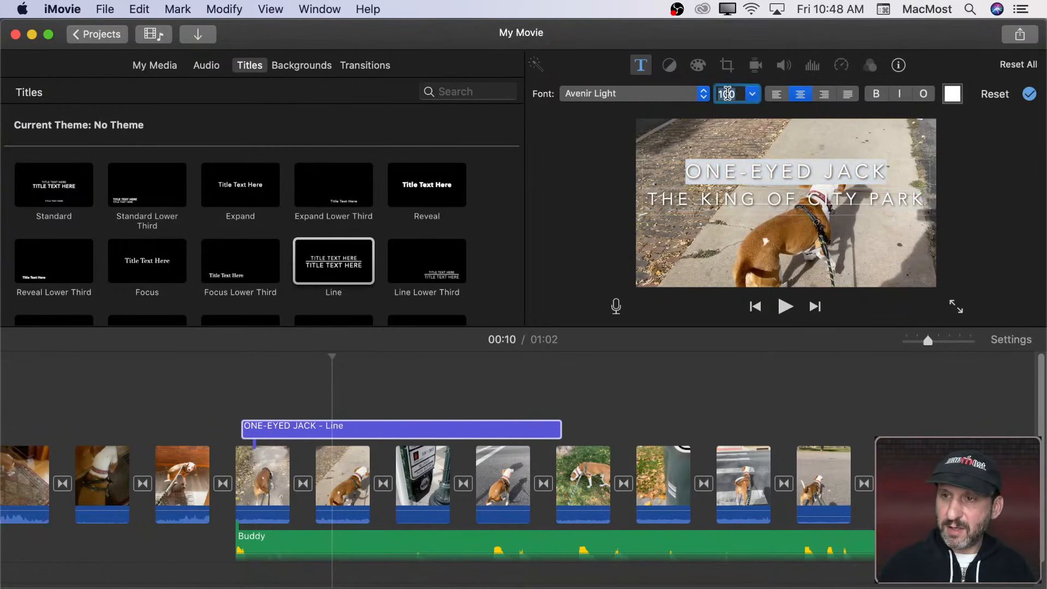
key(Return)
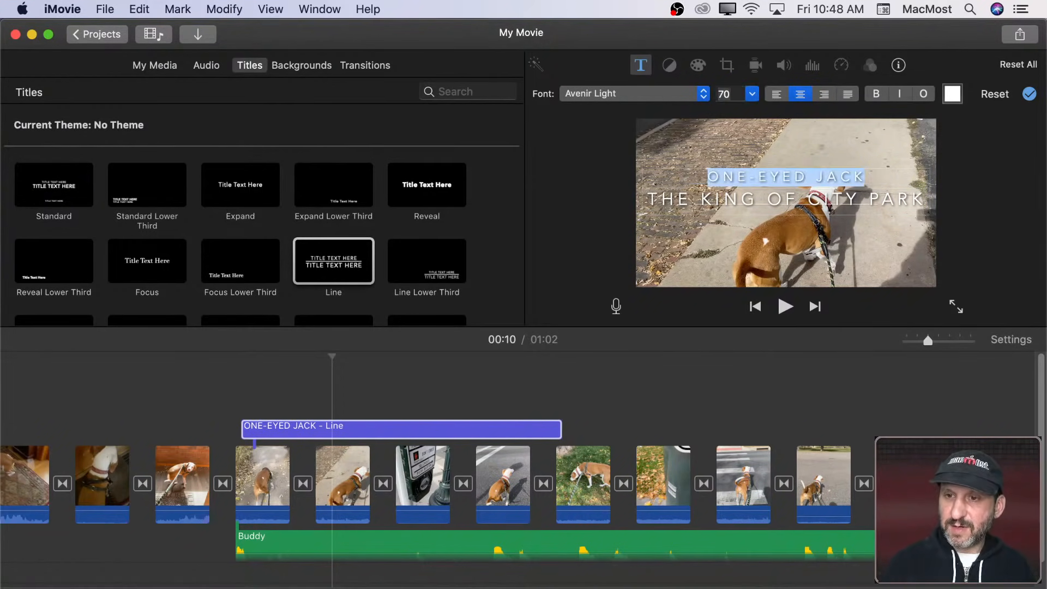
click(227, 405)
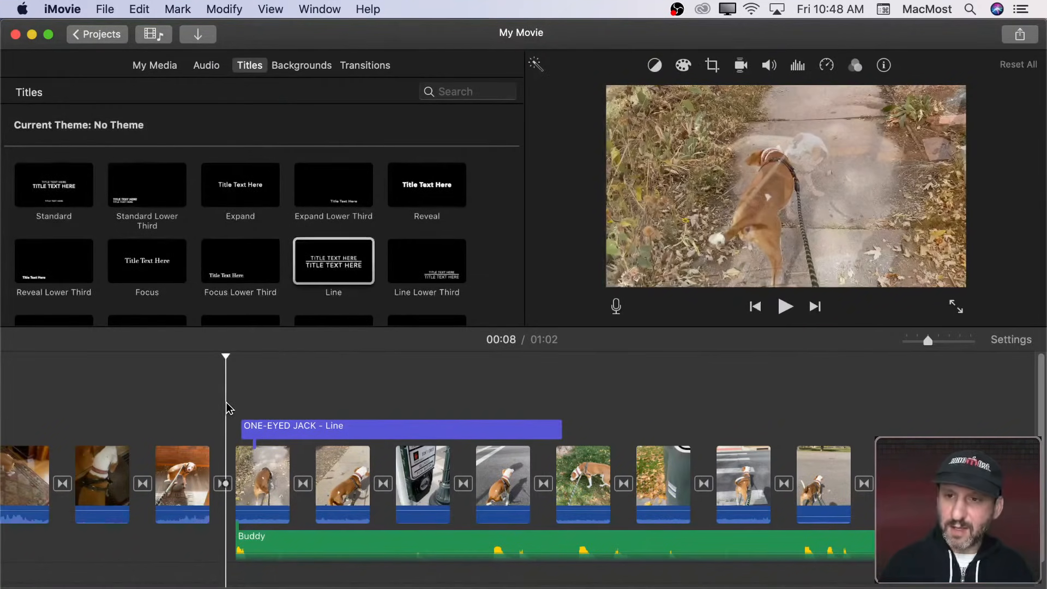
key(space)
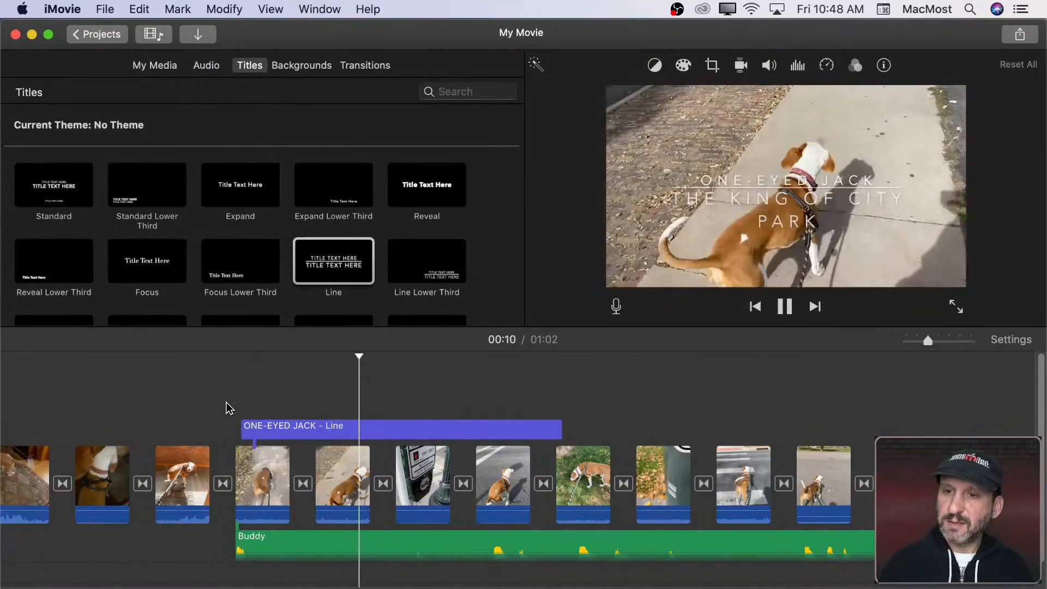
key(space)
Step: Set the font size of the title's lower line to 80 and play the section again to check the title
click(374, 441)
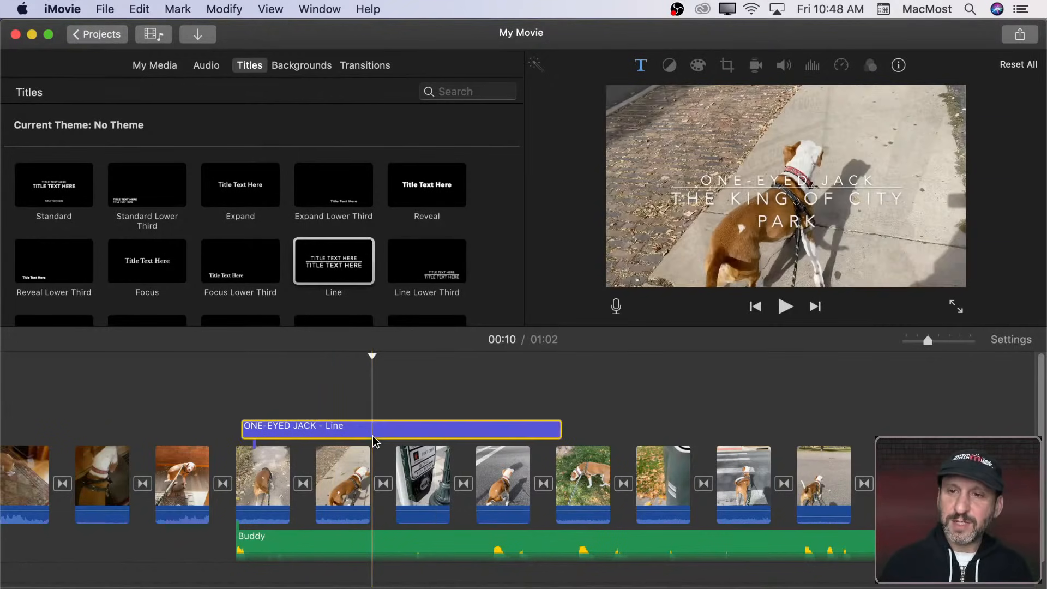
click(757, 212)
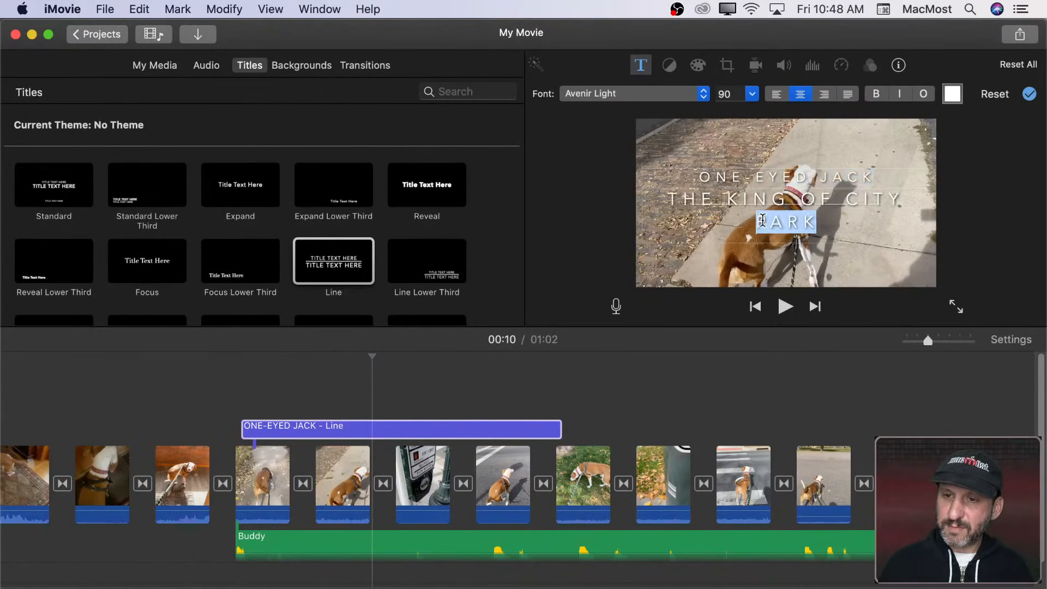
click(728, 92)
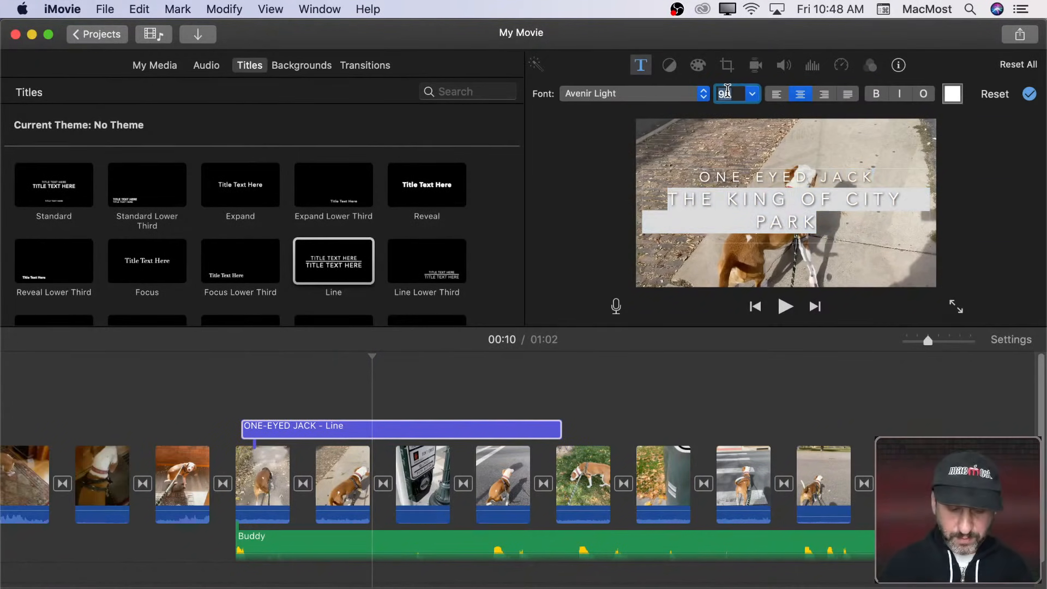
text(80)
key(Return)
click(751, 252)
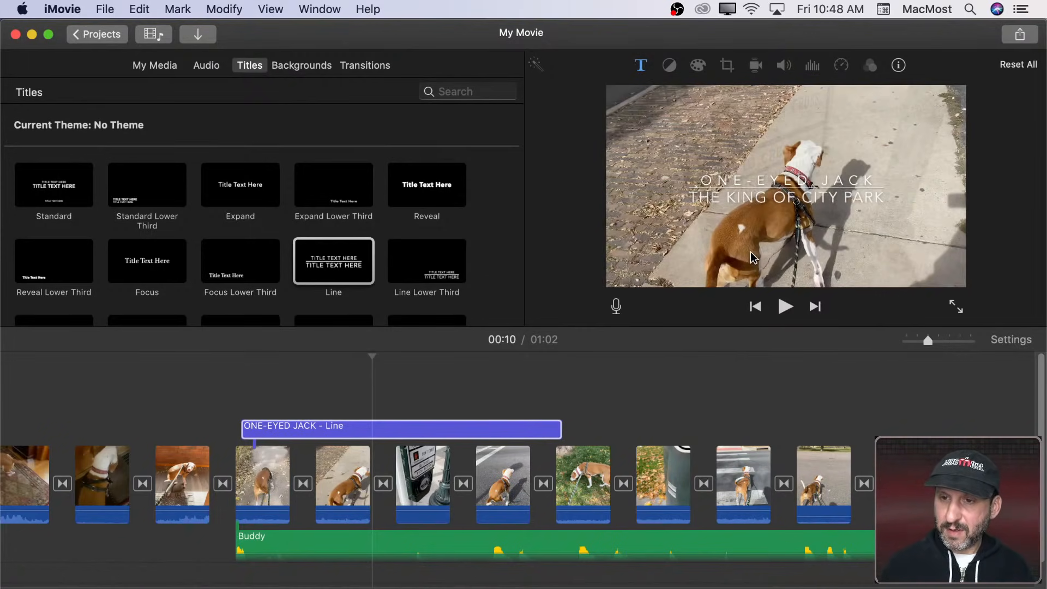
key(space)
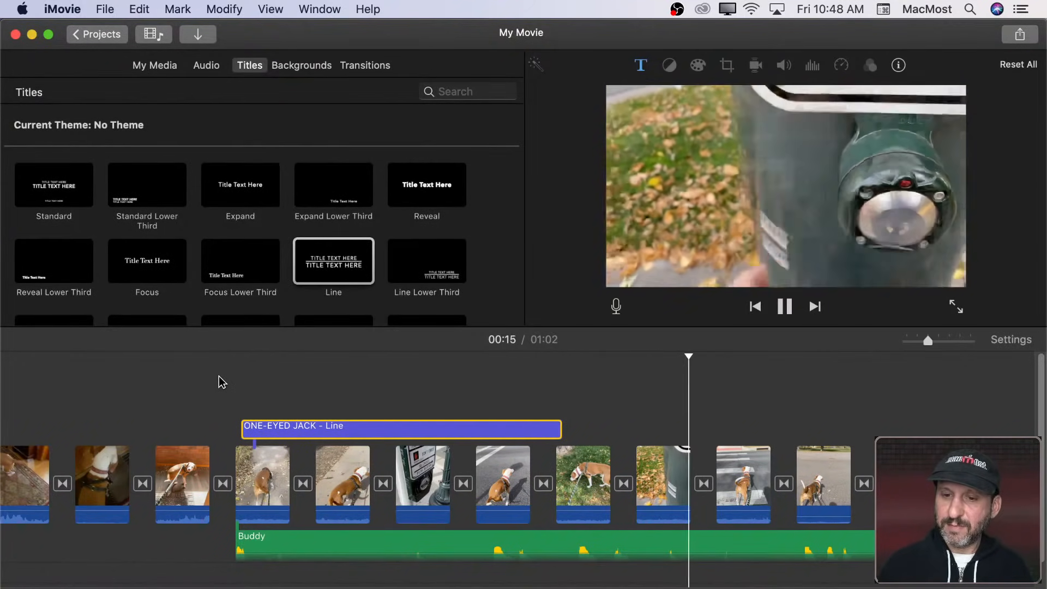
key(space)
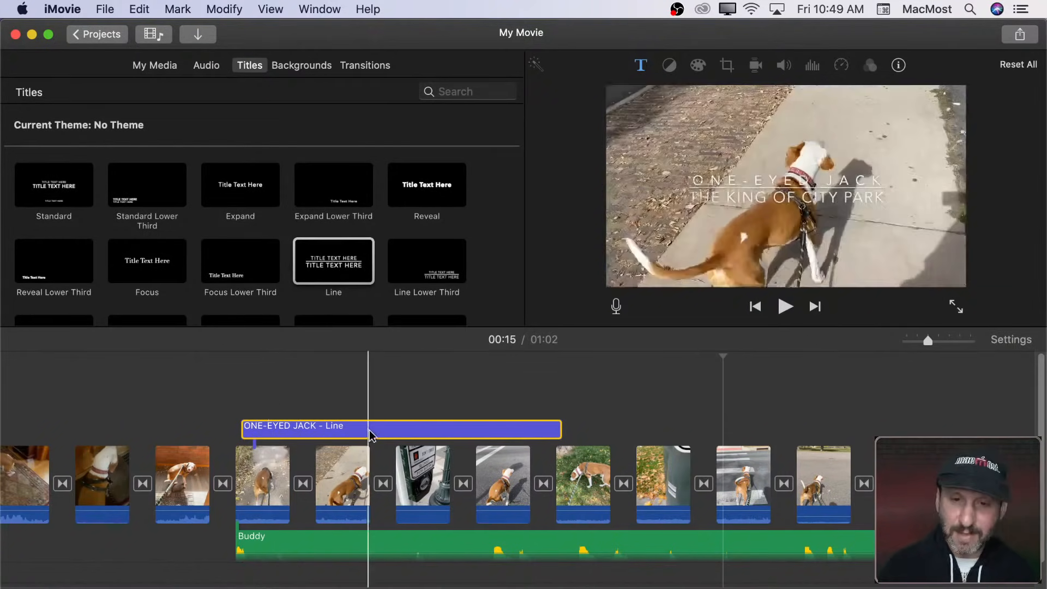
Step: Select everything in the timeline and view the color correction controls for all the clips at once
scroll(255, 459, left, 10)
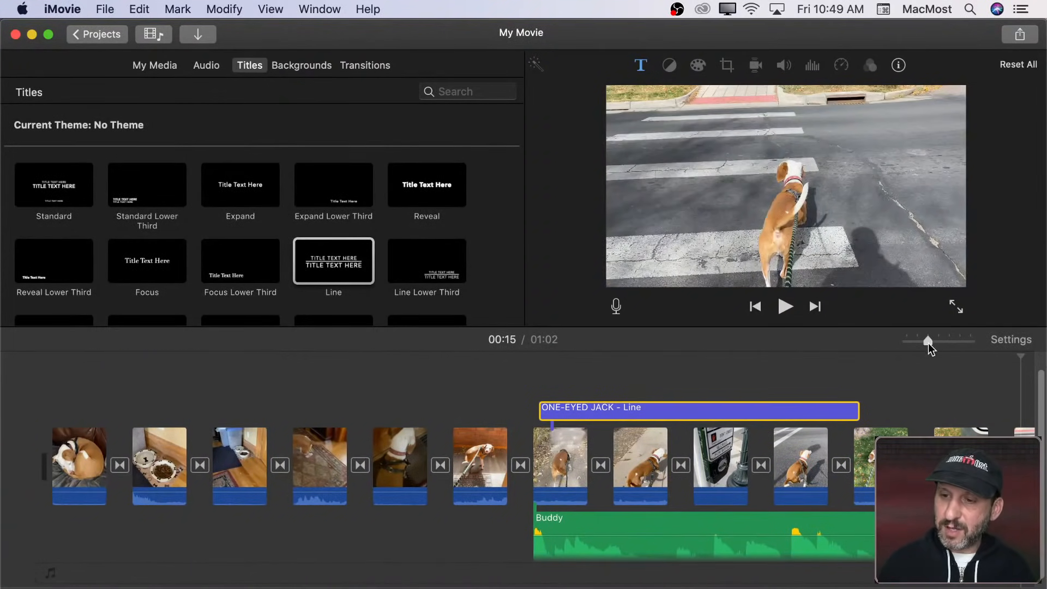
drag(929, 342, 907, 342)
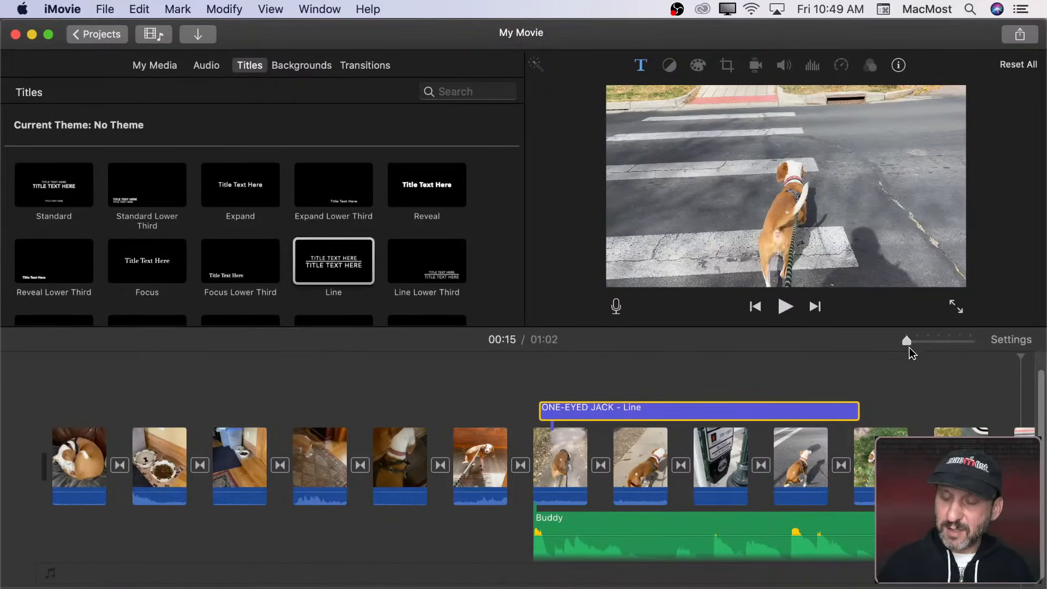
click(898, 381)
scroll(896, 381, right, 15)
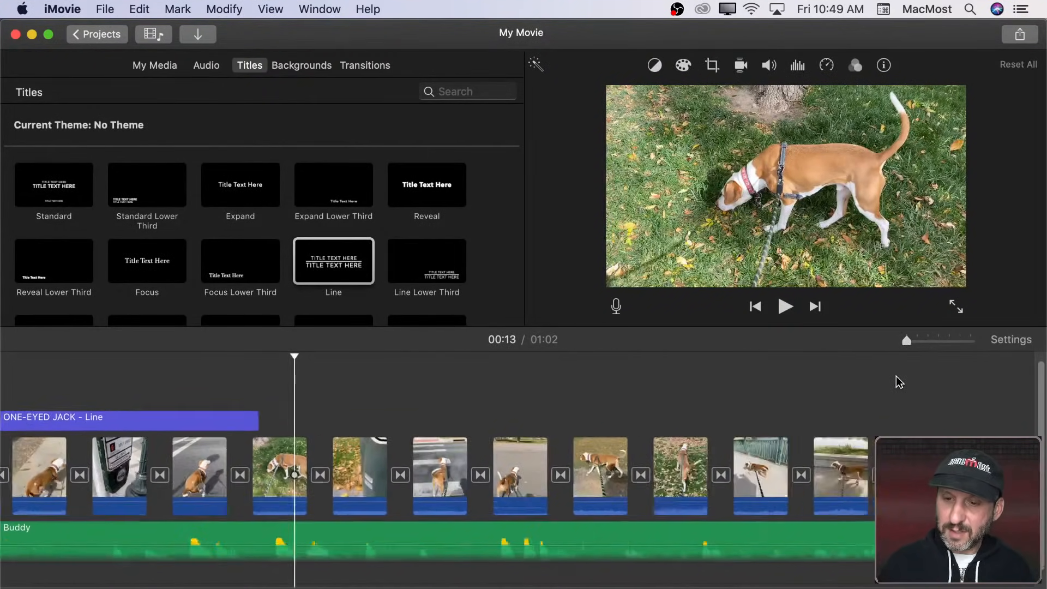
key(cmd+a)
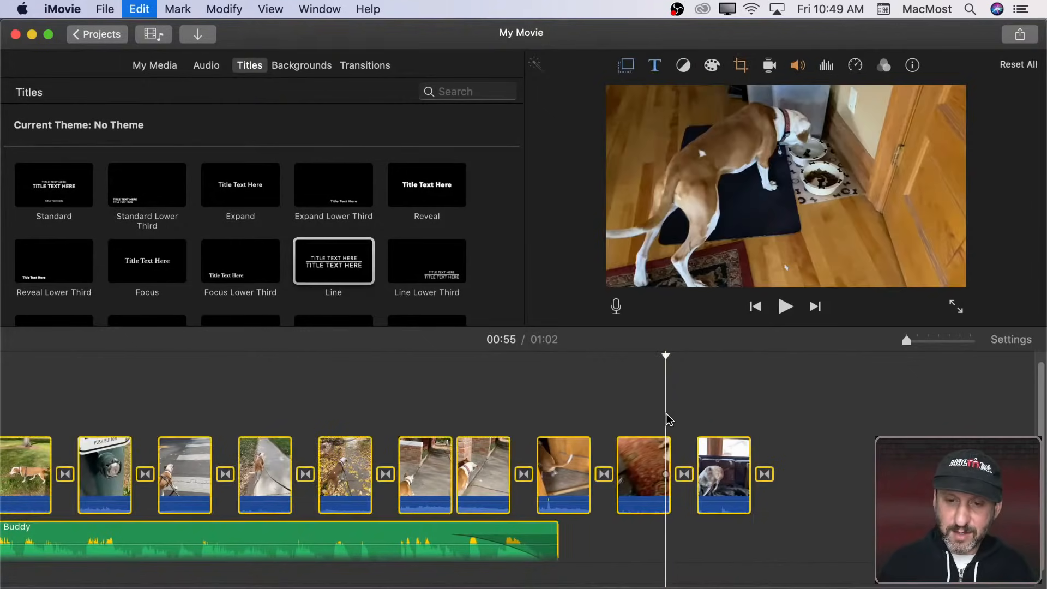
scroll(437, 409, left, 10)
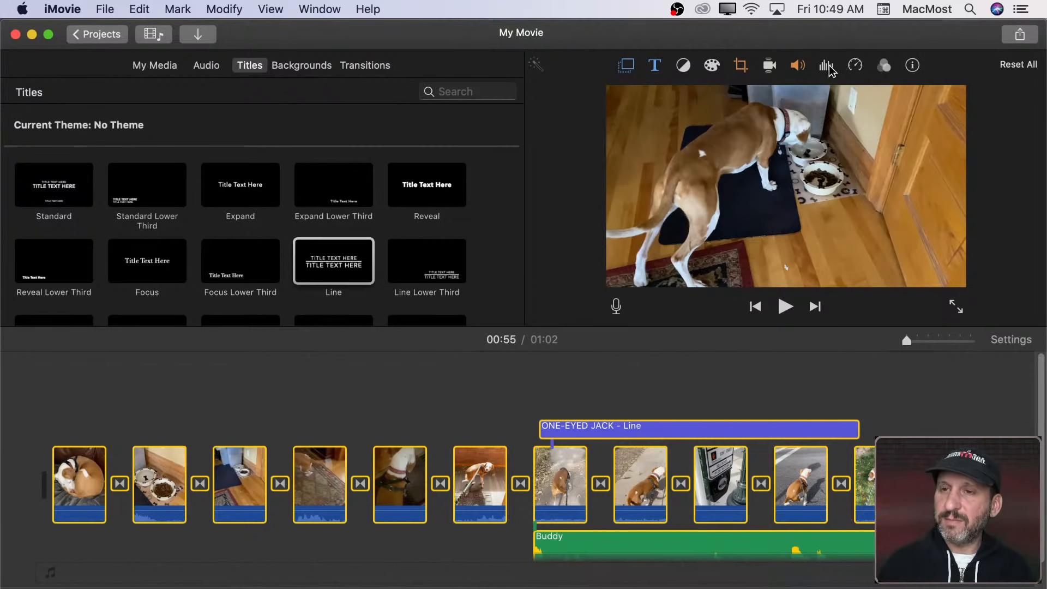
click(712, 66)
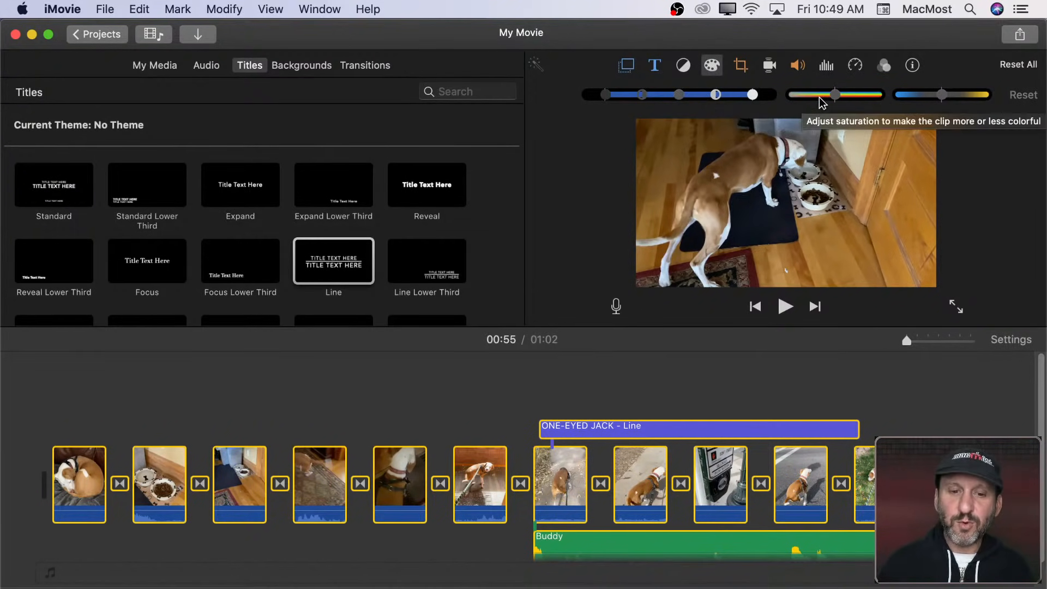
click(336, 480)
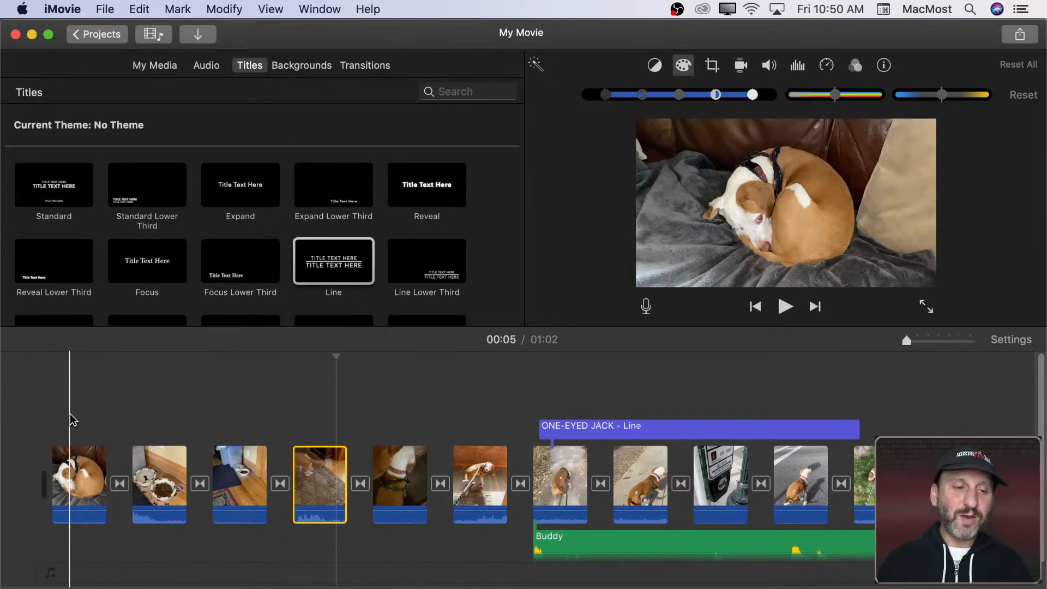
Step: Apply the Western clip filter to the first six indoor clips that come before the title
drag(70, 414, 483, 541)
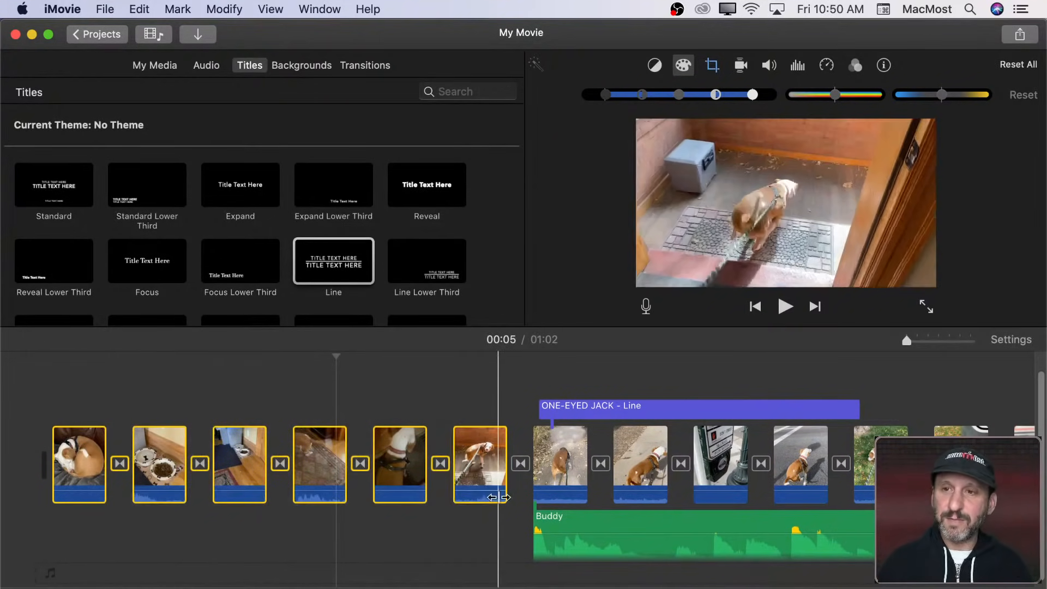
click(857, 66)
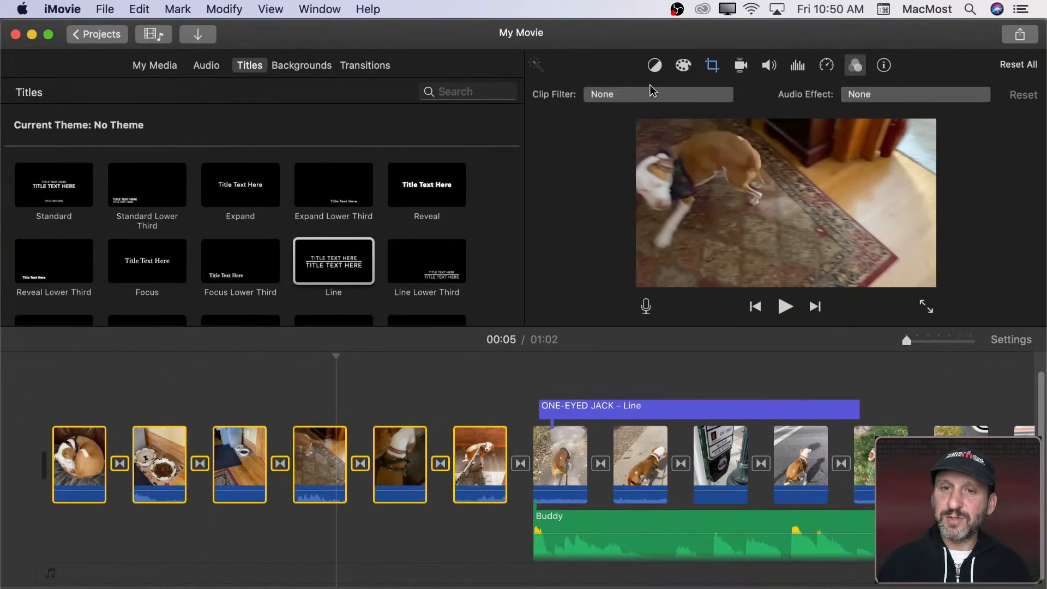
click(643, 99)
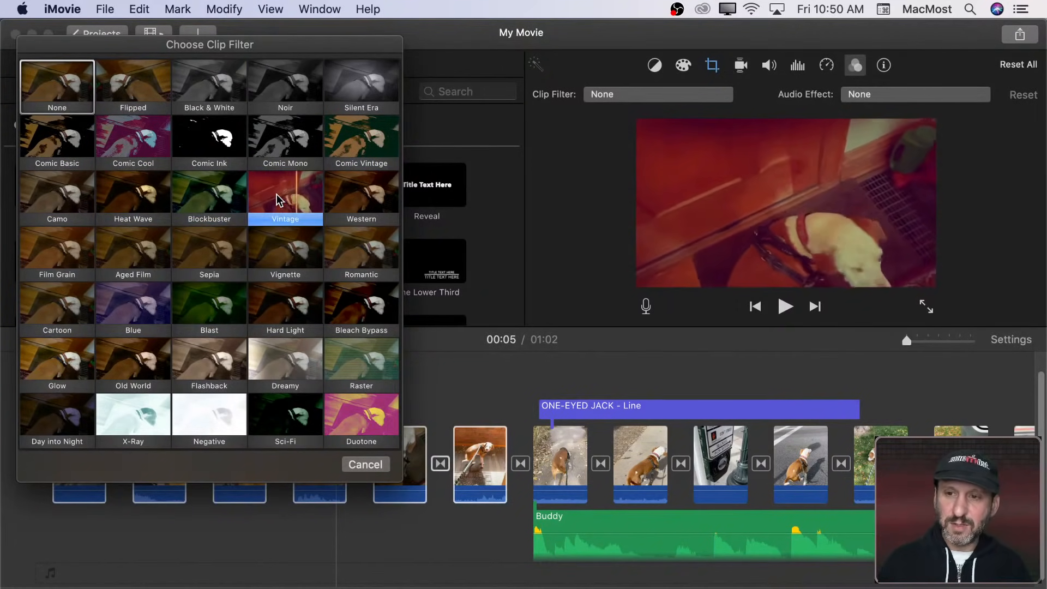
click(352, 197)
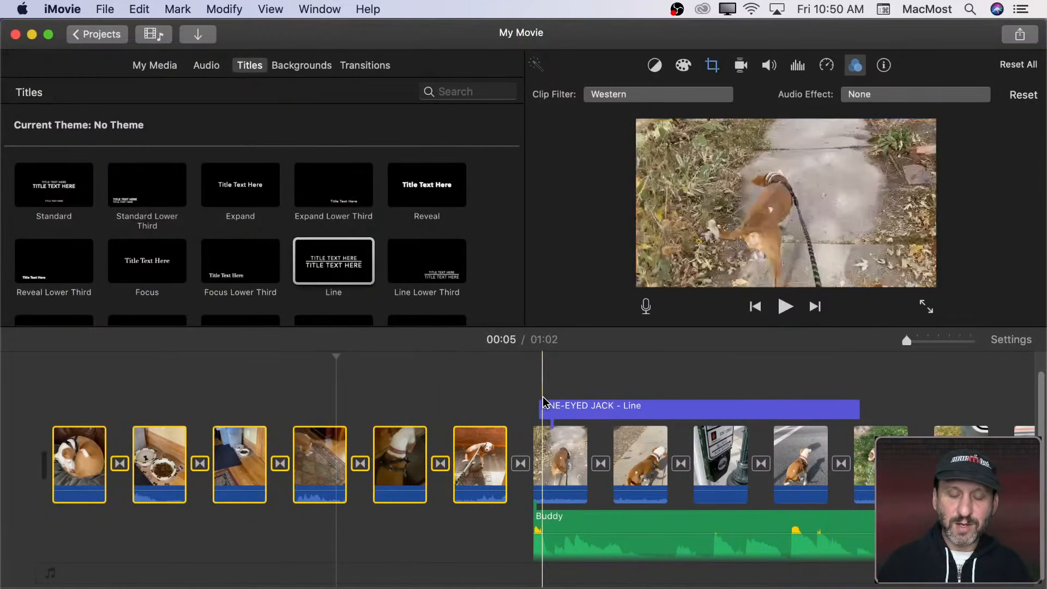
Step: Apply the Western clip filter to the final two indoor clips at the end of the movie
scroll(537, 428, right, 5)
scroll(537, 428, right, 10)
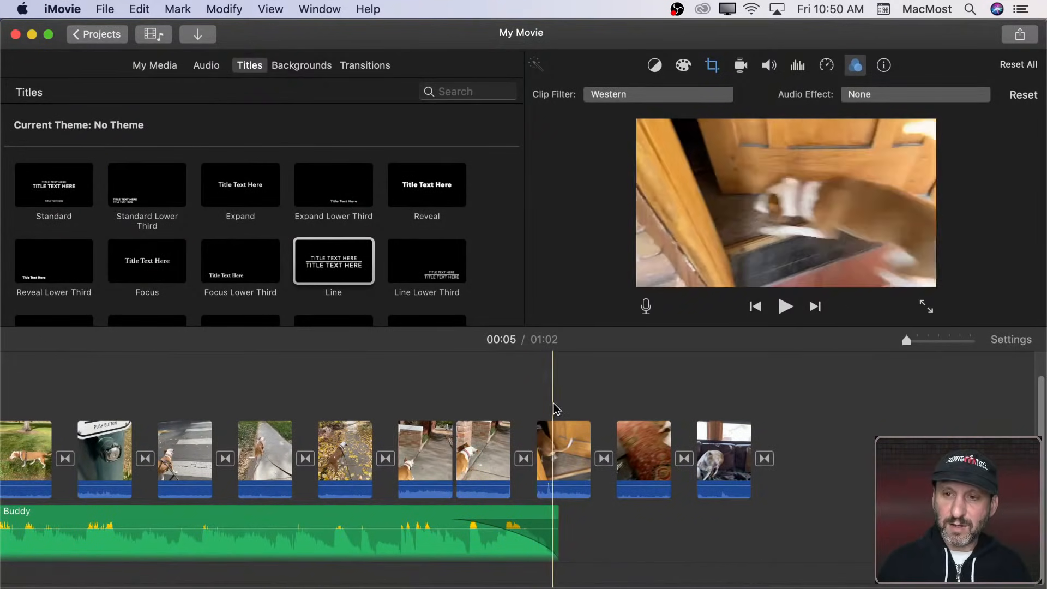
click(627, 431)
shift+click(731, 436)
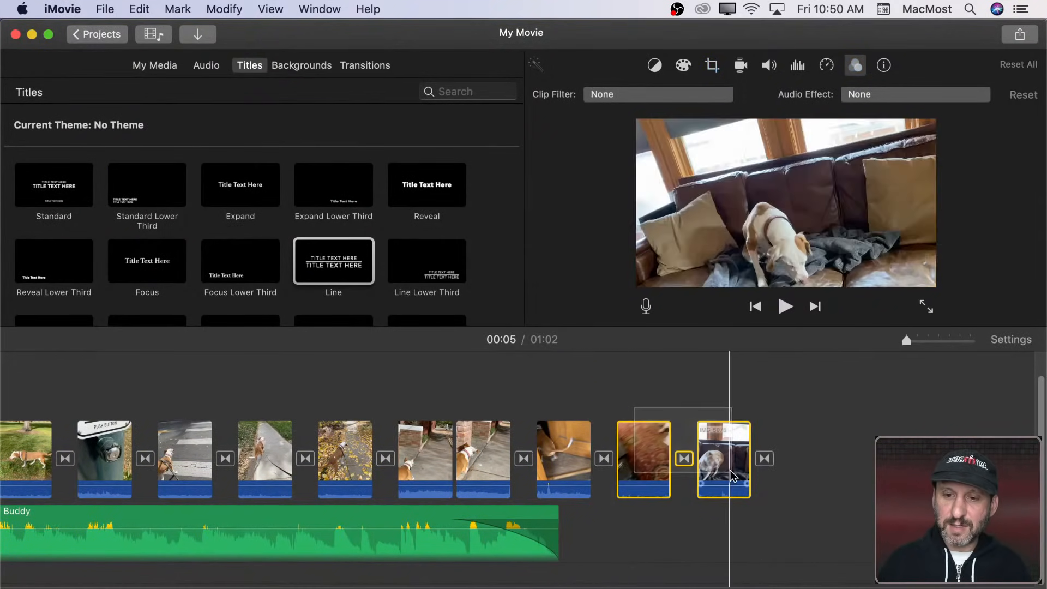
click(690, 94)
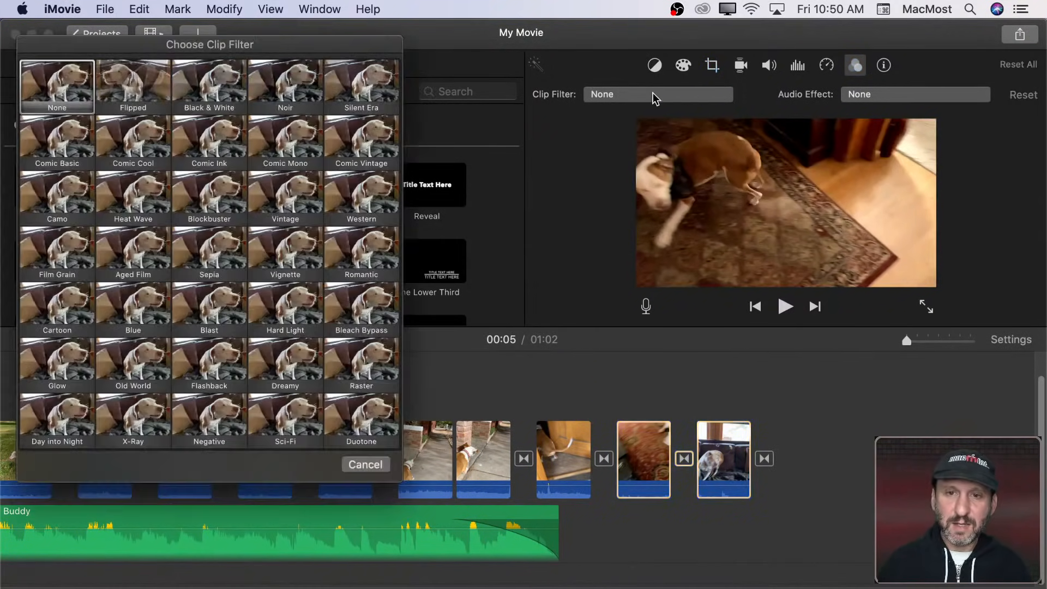
click(345, 195)
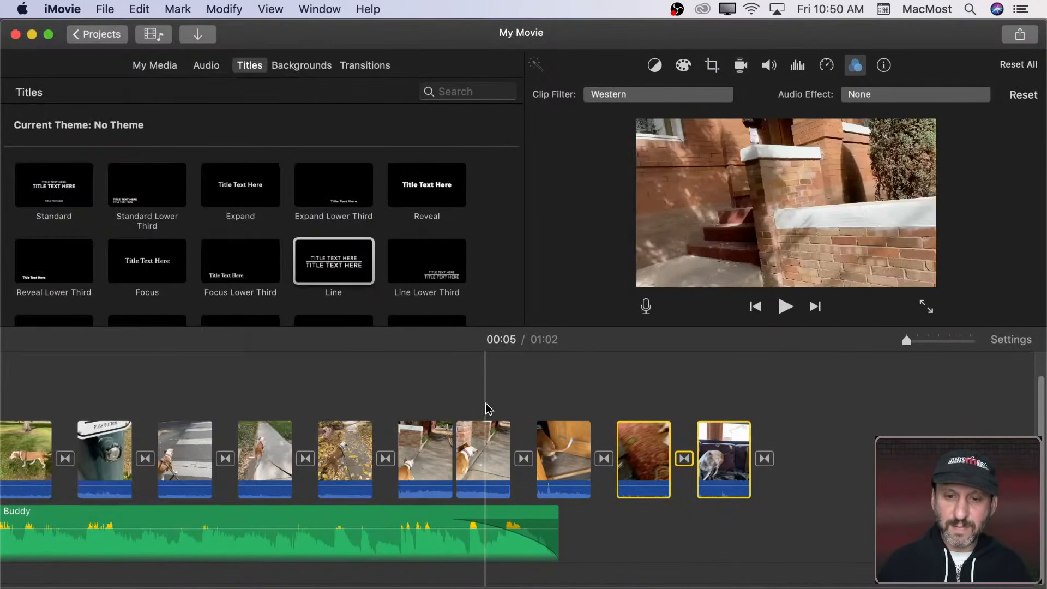
Step: Apply the Blockbuster clip filter to all the outdoor walk clips, leaving the title out of the selection
drag(581, 389, 559, 473)
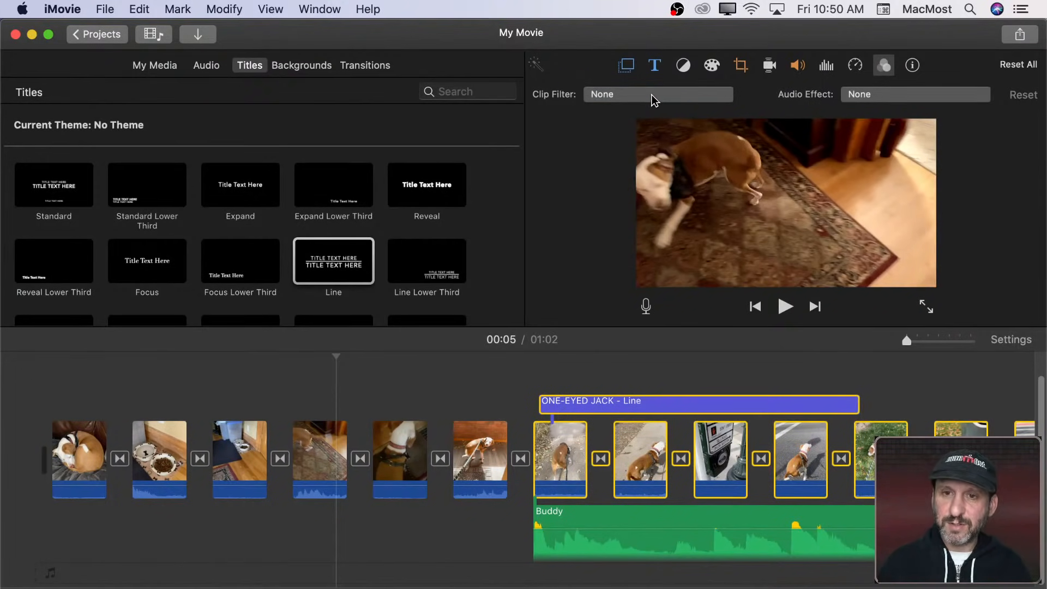
super+click(672, 405)
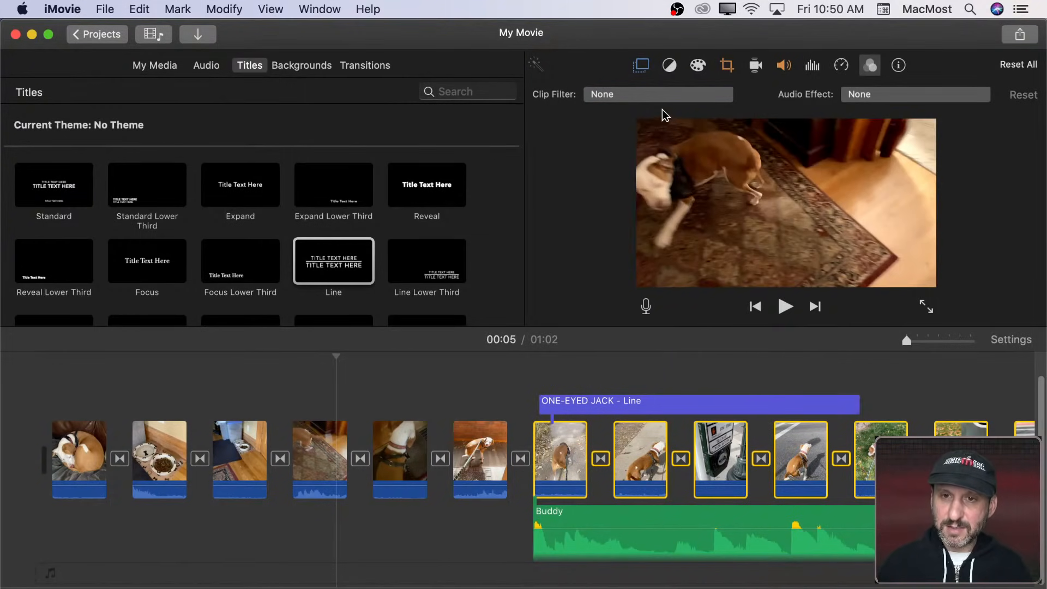
scroll(714, 382, right, 10)
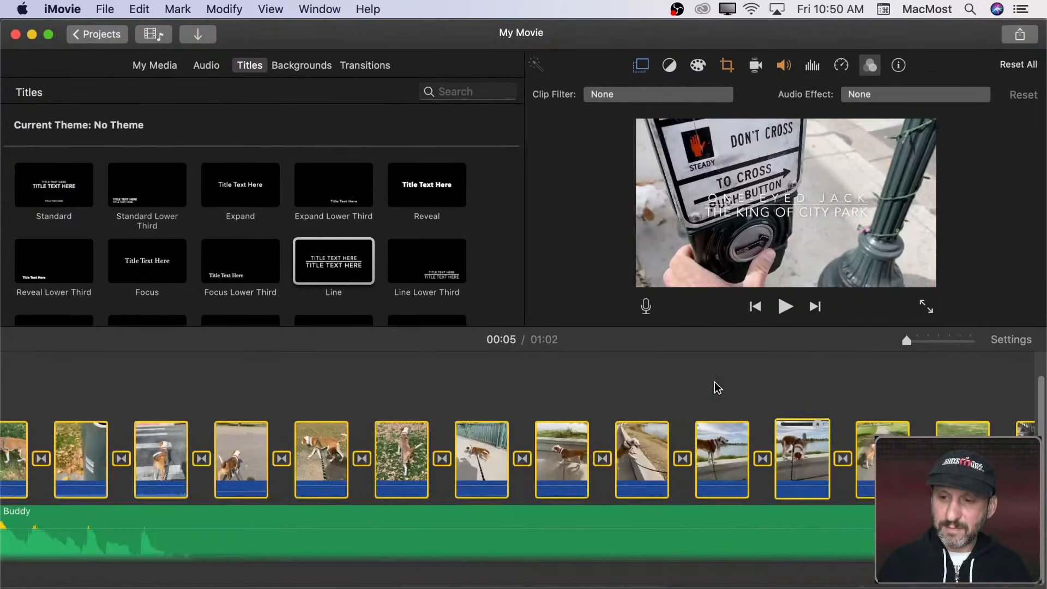
click(655, 95)
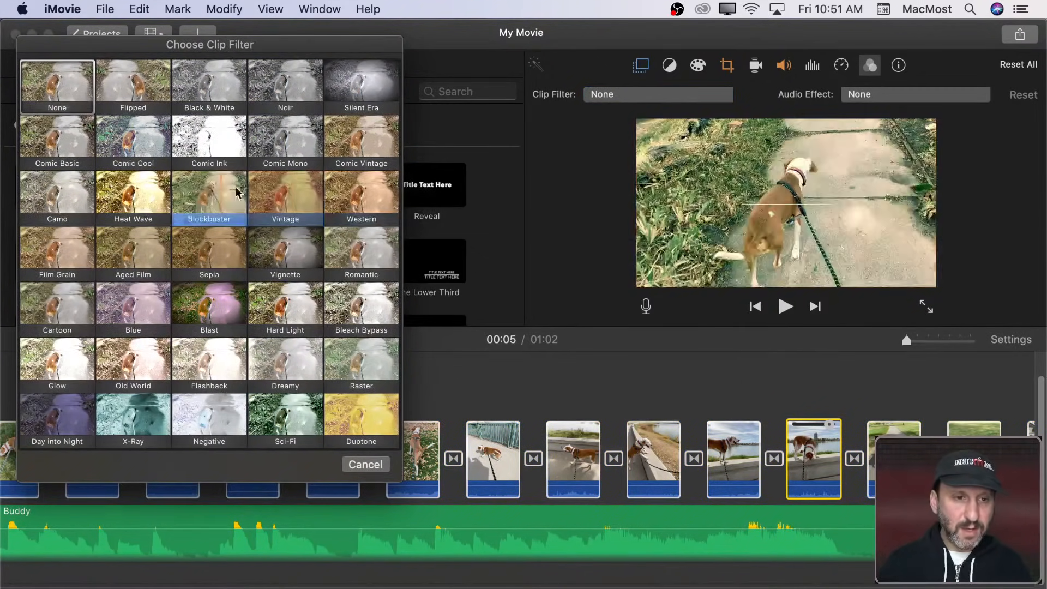
click(208, 191)
Step: Play the movie from the beginning through the title section to check the new filters
scroll(265, 452, left, 15)
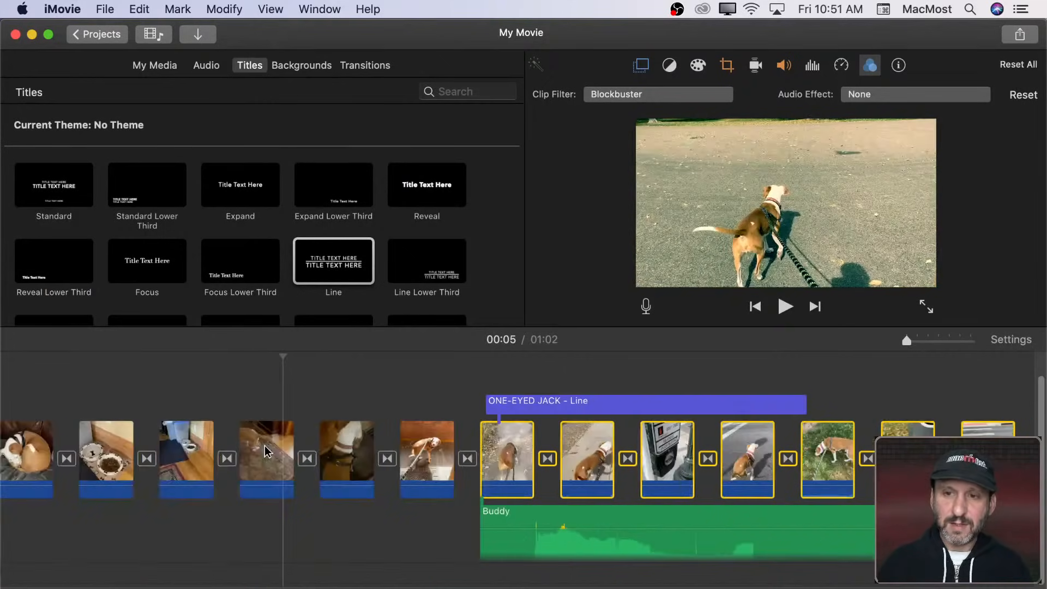
scroll(6, 421, left, 4)
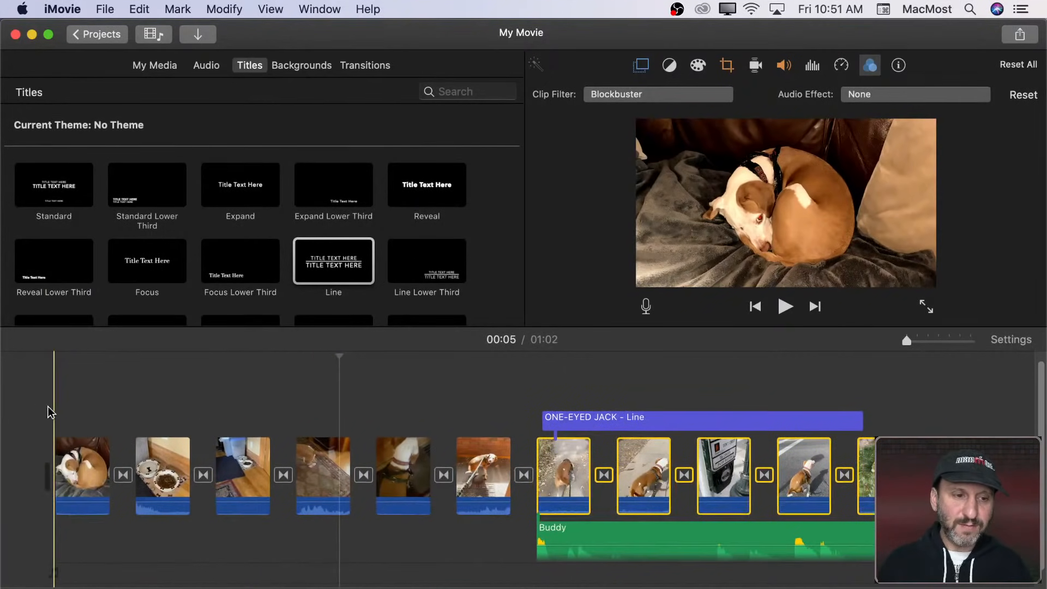
key(space)
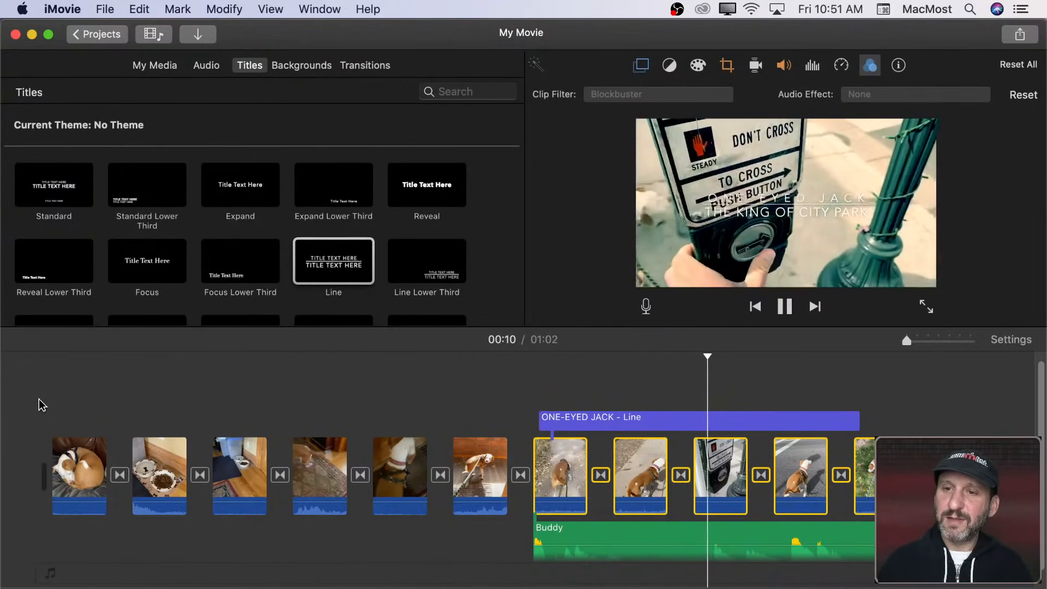
scroll(431, 436, right, 10)
key(space)
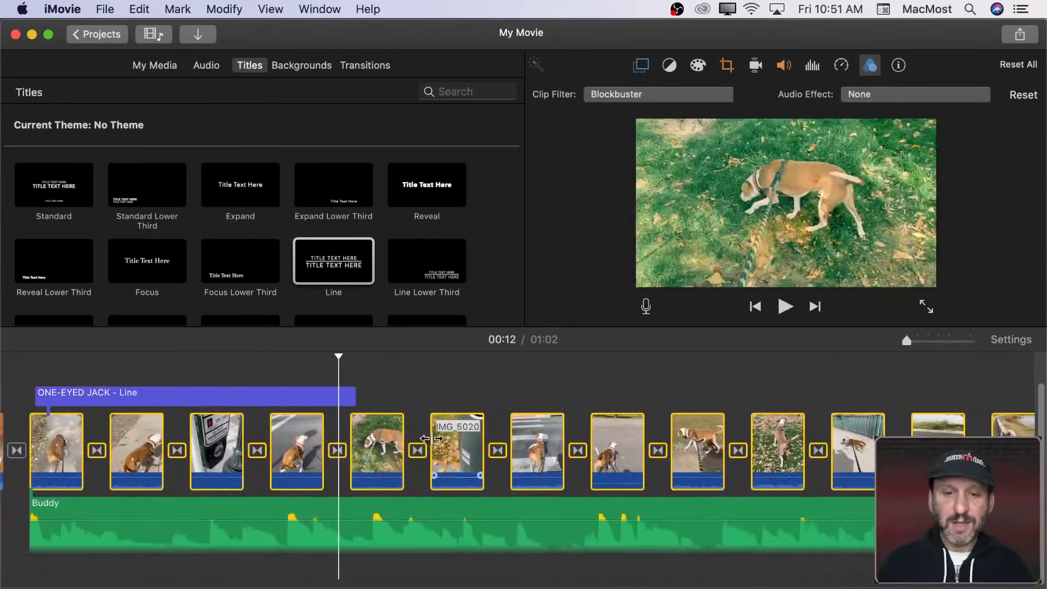
Step: Play the final indoor clips to check the filters at the end of the movie
scroll(431, 438, left, 10)
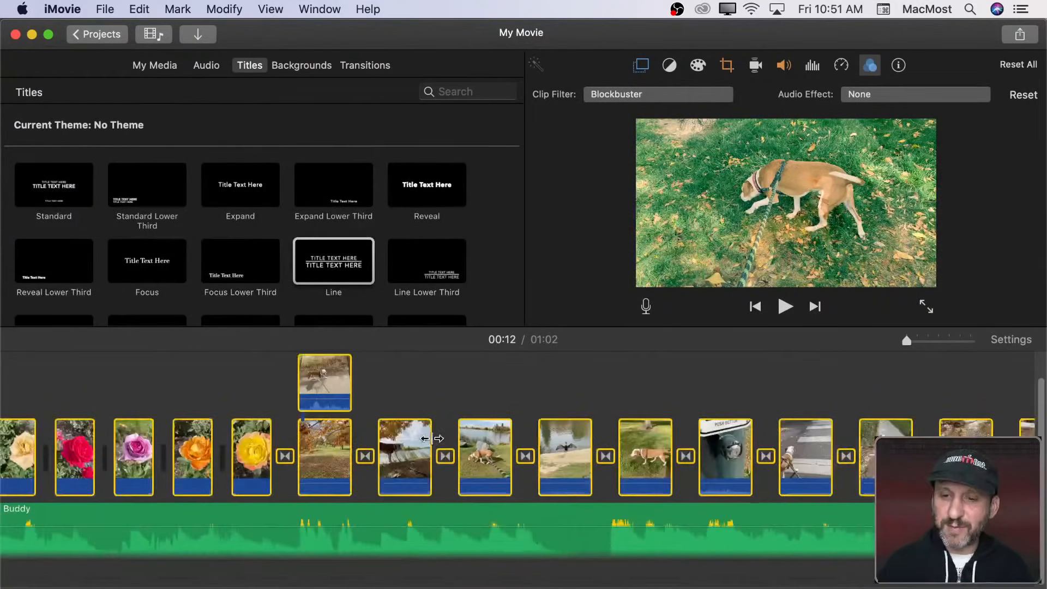
scroll(768, 434, right, 10)
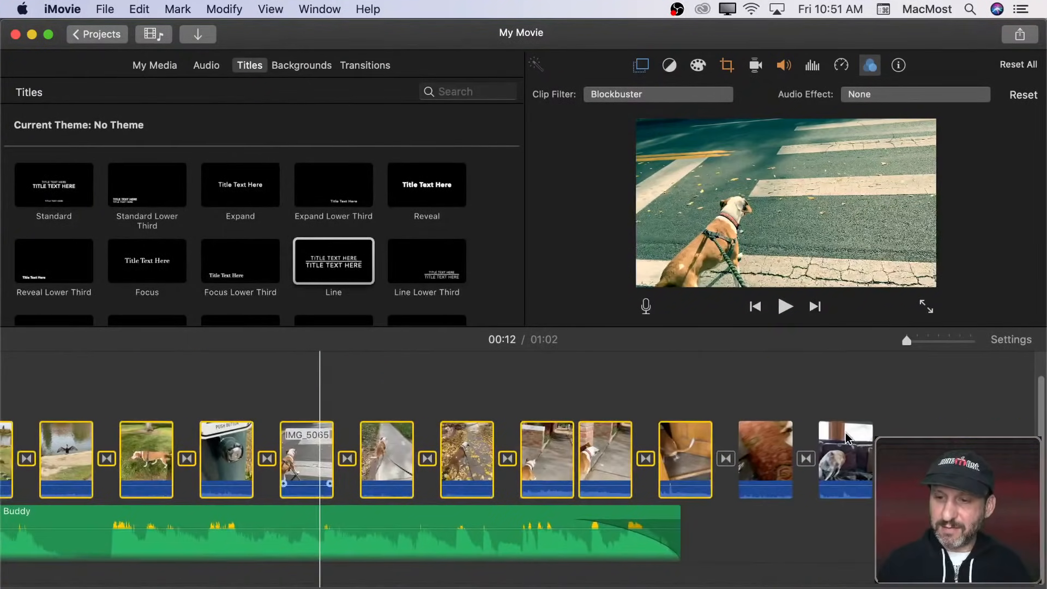
key(space)
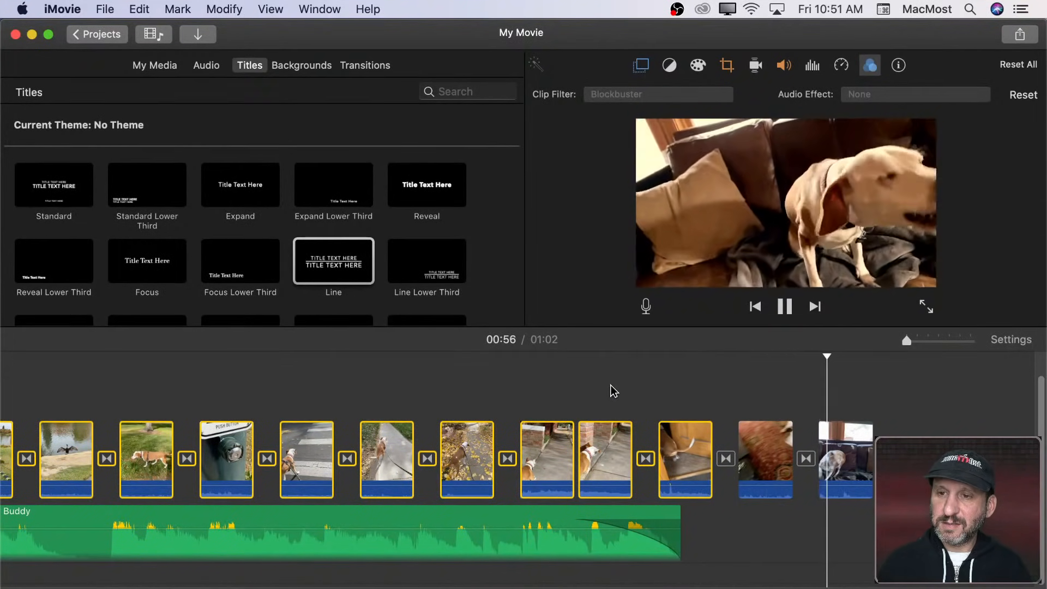
key(space)
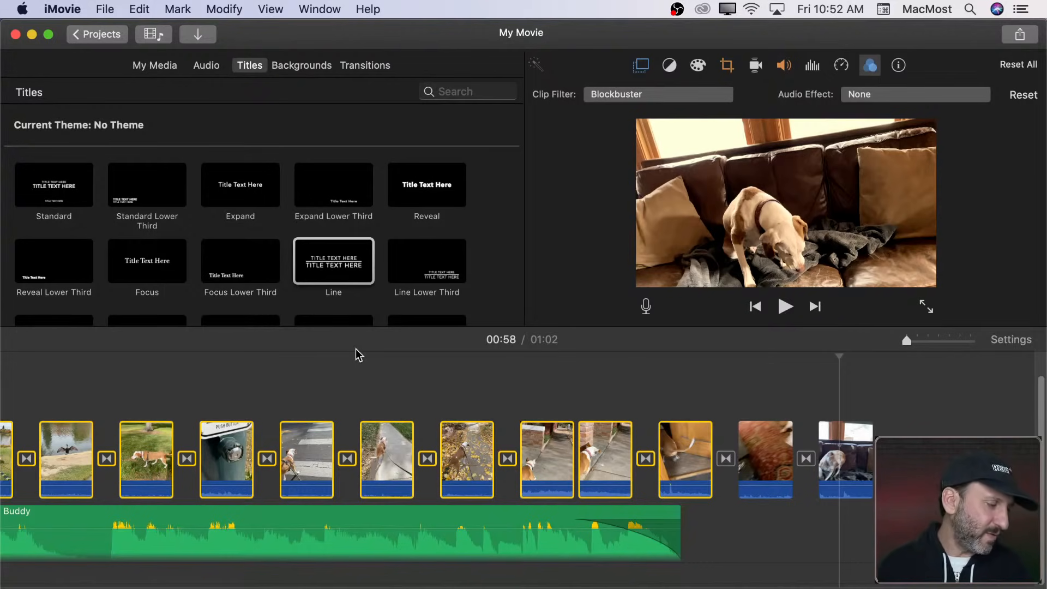
Step: Look over the whole timeline of the edited movie, from the last clips back to the opening indoor clips
scroll(399, 387, left, 10)
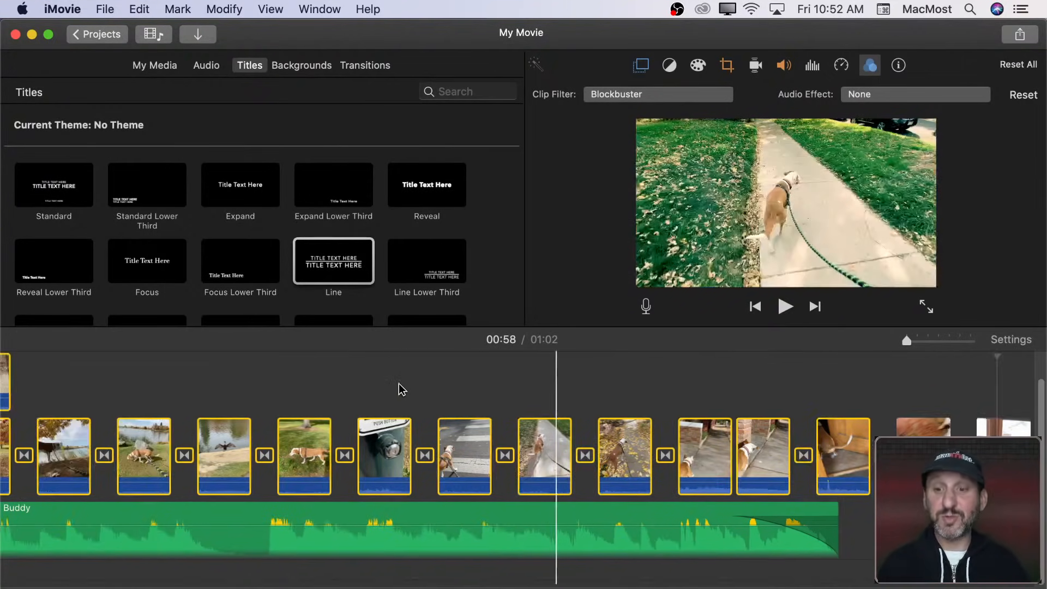
scroll(398, 385, left, 10)
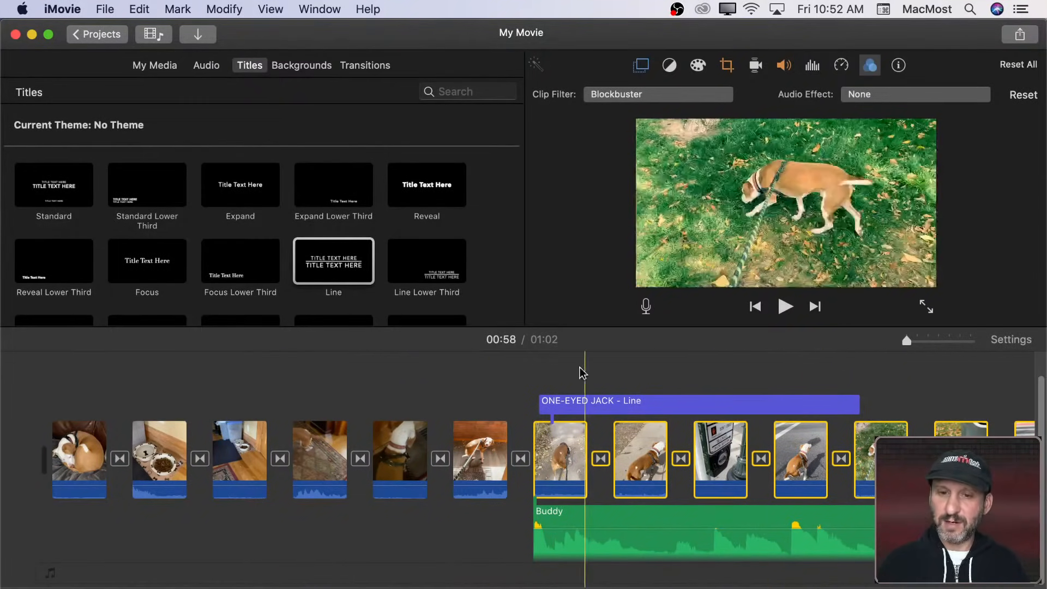
scroll(646, 387, right, 5)
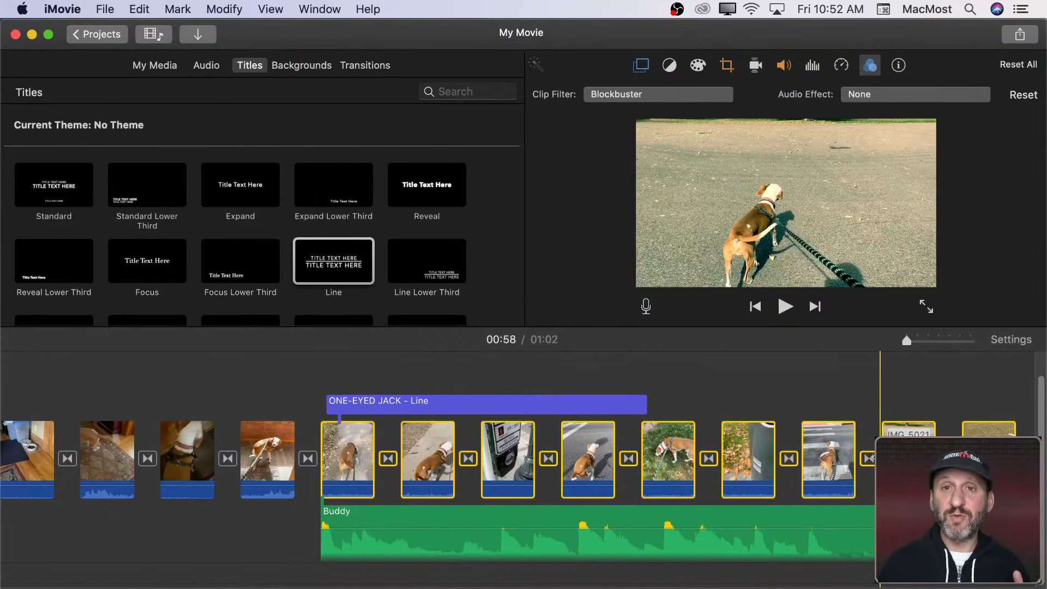
scroll(524, 453, right, 10)
scroll(561, 560, right, 15)
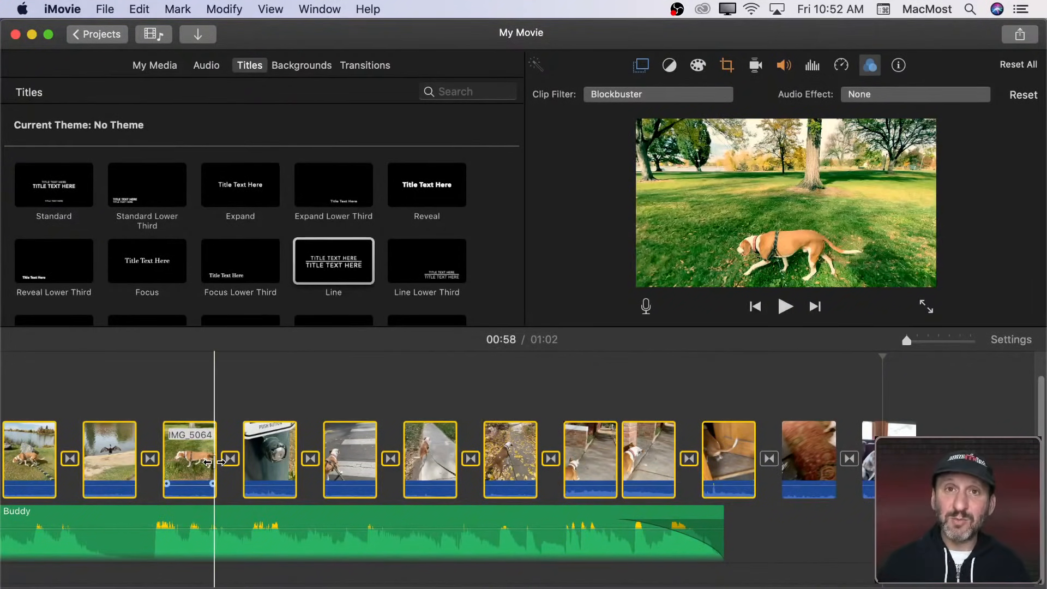
scroll(213, 463, left, 12)
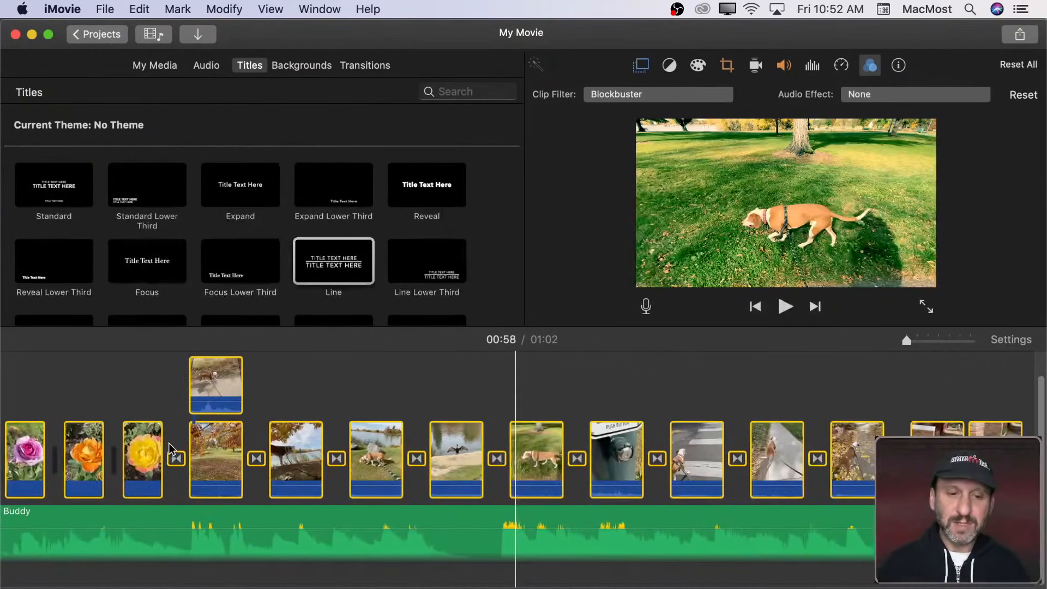
scroll(169, 448, left, 15)
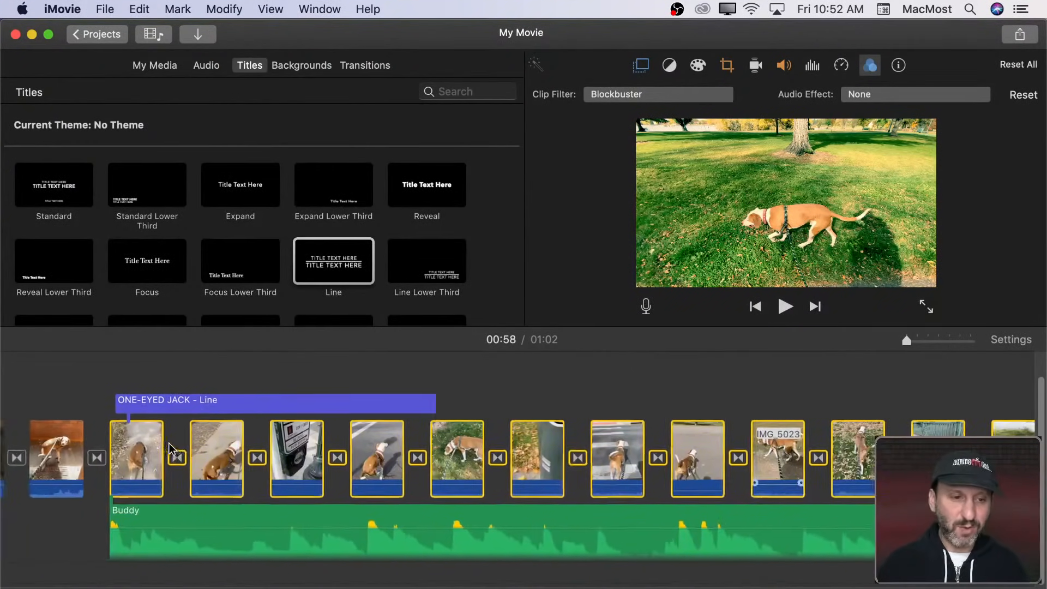
scroll(169, 449, left, 8)
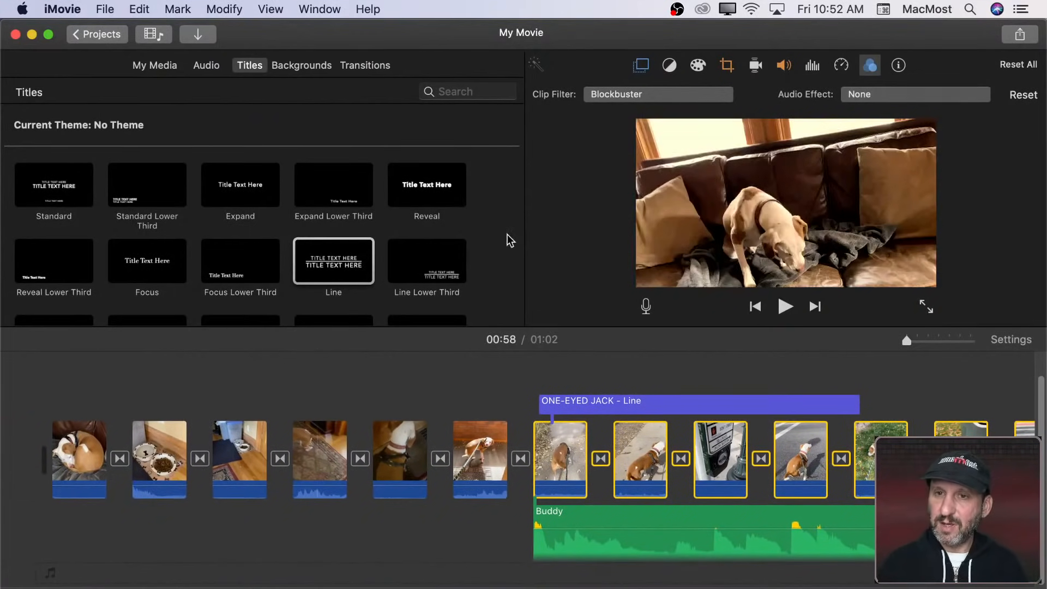
Step: Return to the project list and save the movie under the name "Jack In City Park"
click(92, 36)
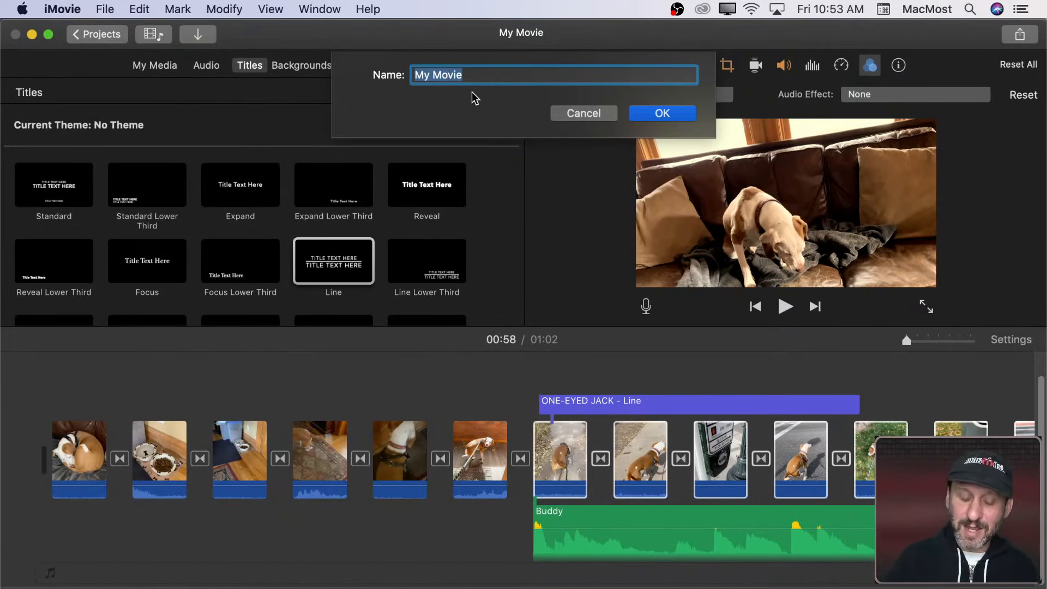
key(BackSpace)
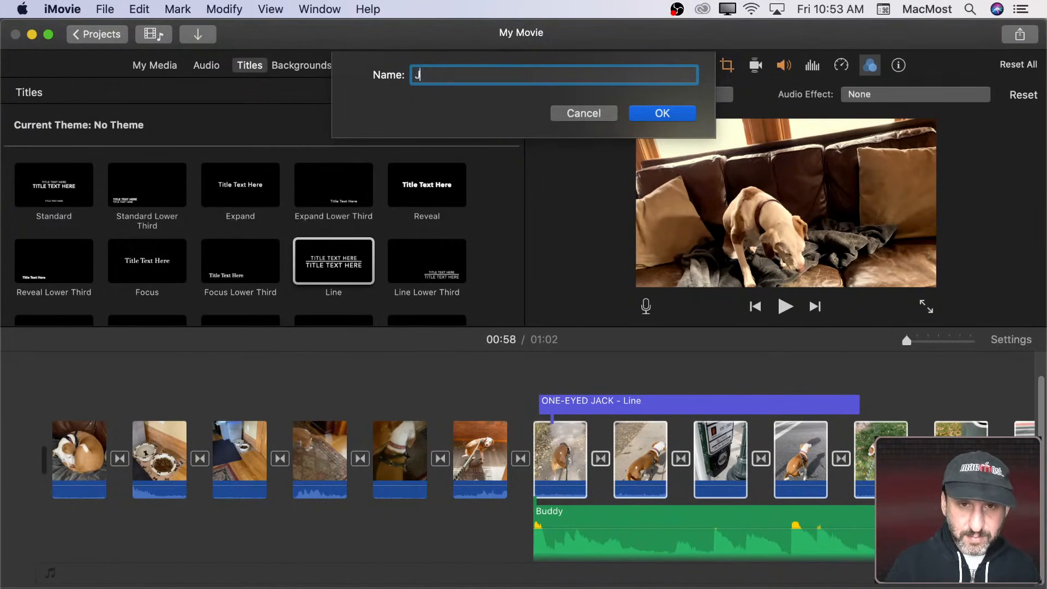
text(Jack )
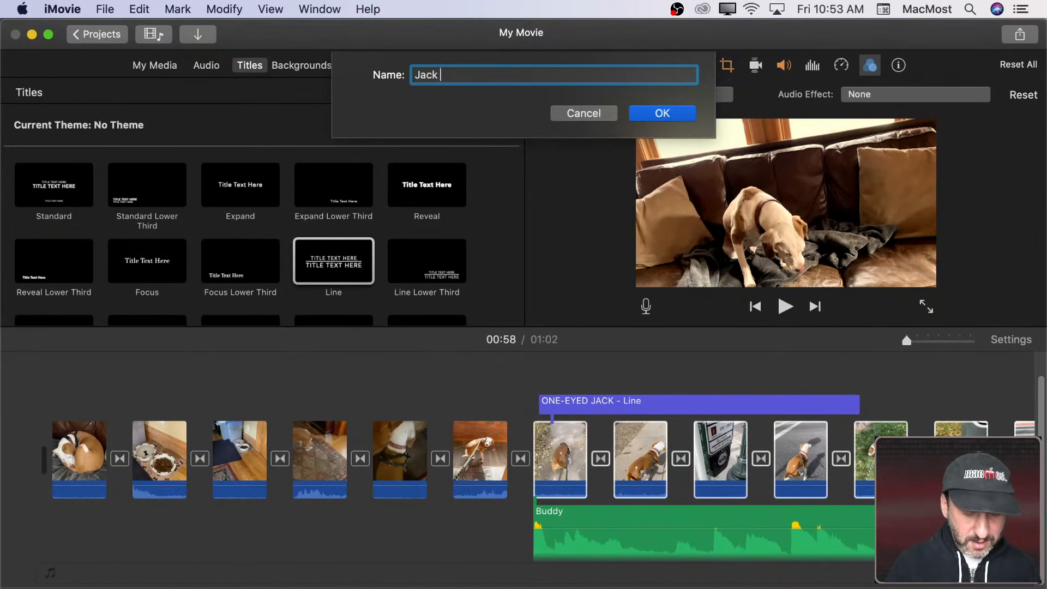
text(In City Park)
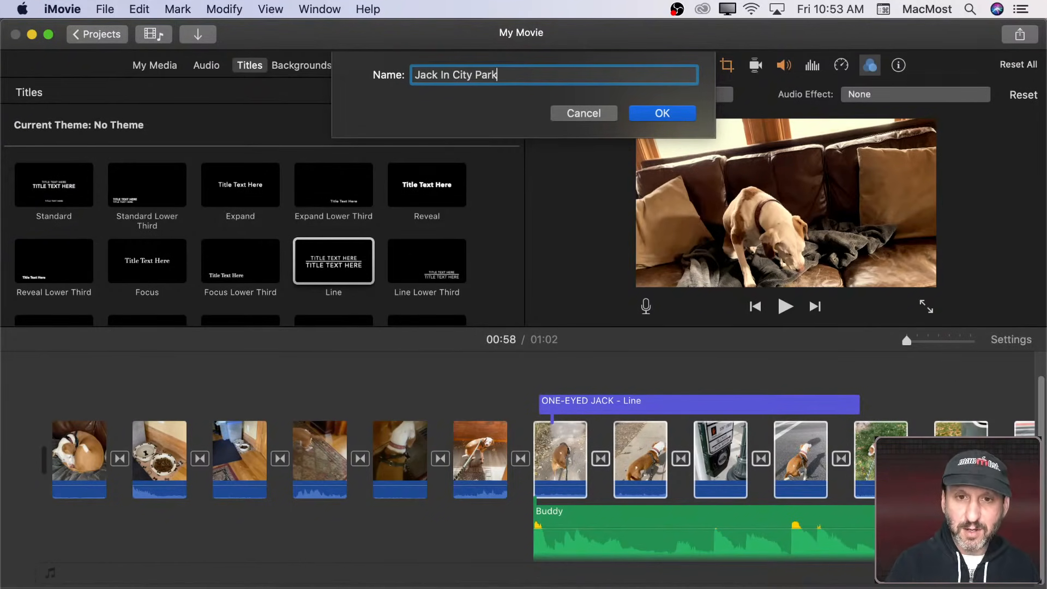
key(Return)
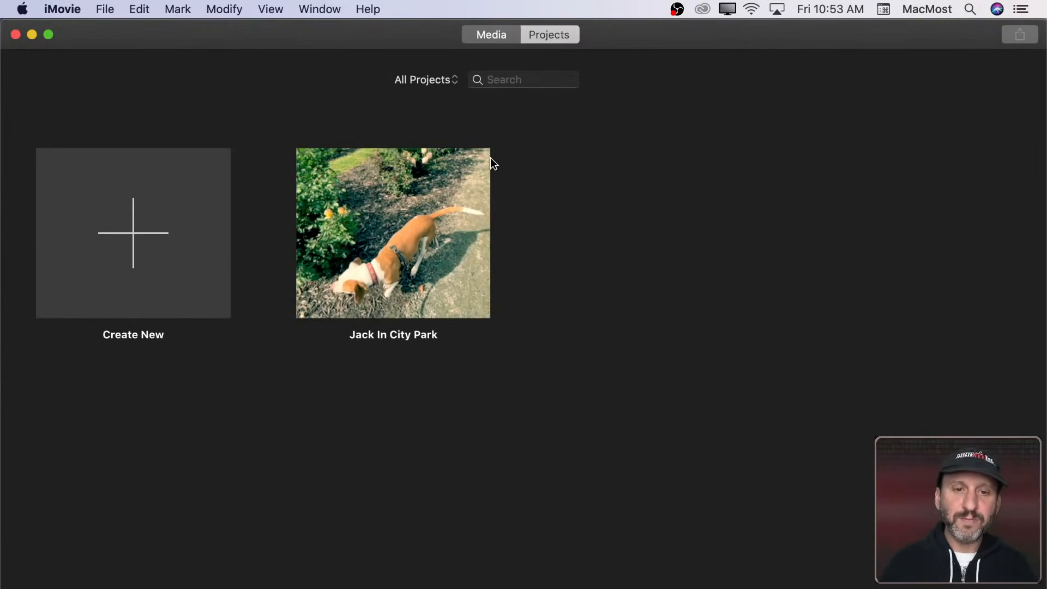
Step: View the actions available for the Jack In City Park project, and briefly open it from the project list
mouse_move(374, 248)
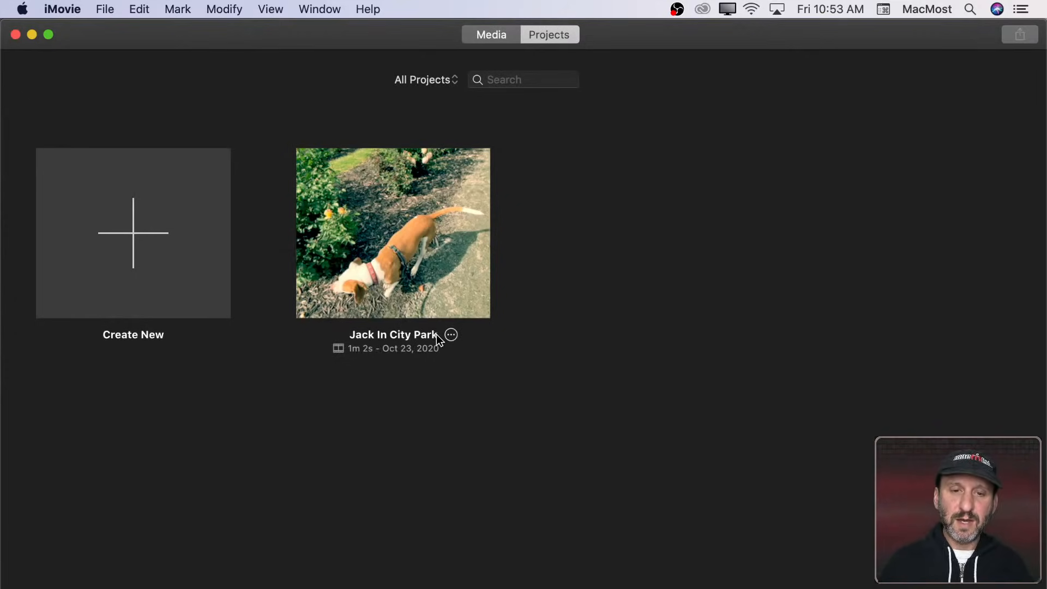
click(451, 335)
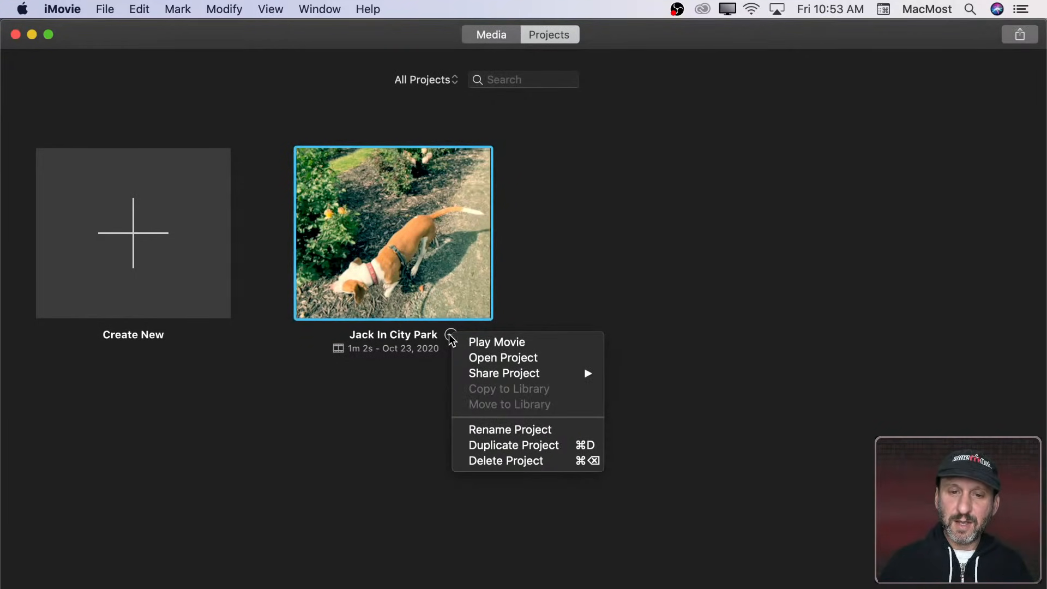
click(424, 276)
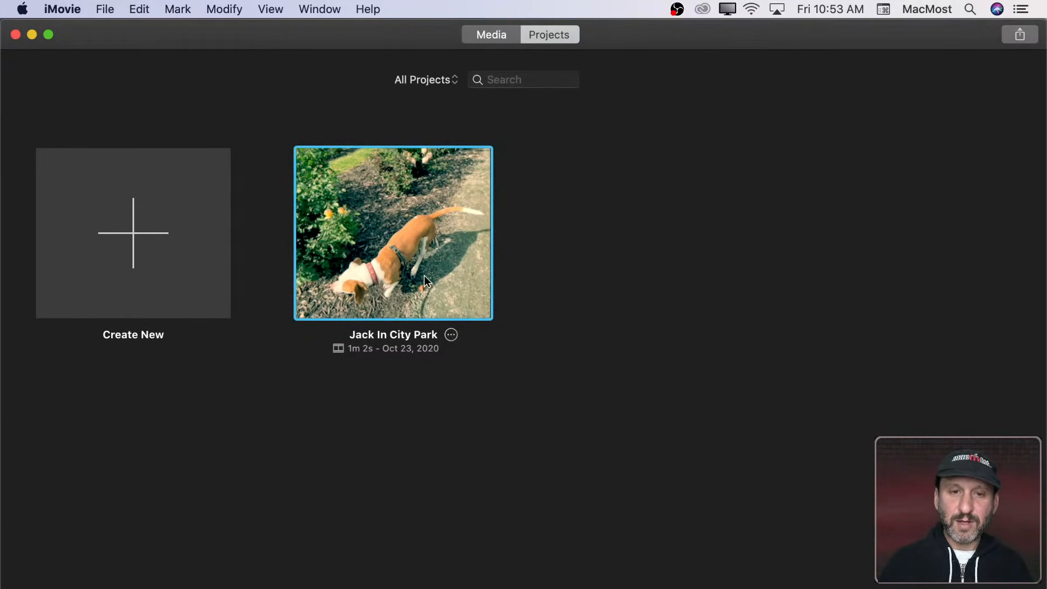
double_click(388, 261)
click(101, 36)
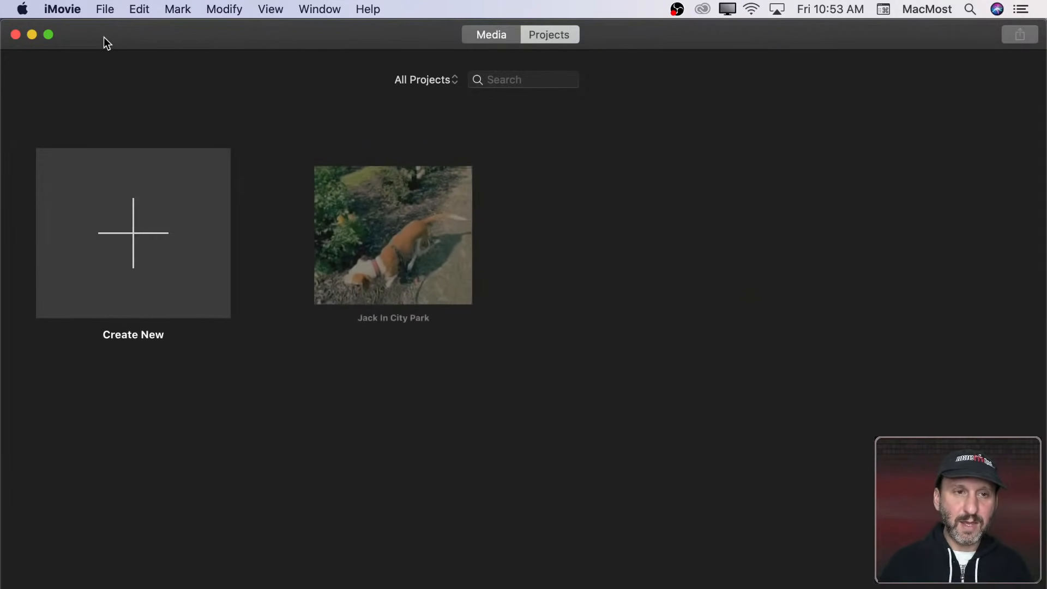
Step: Open the Jack In City Park project and start sharing the movie as a file
click(357, 208)
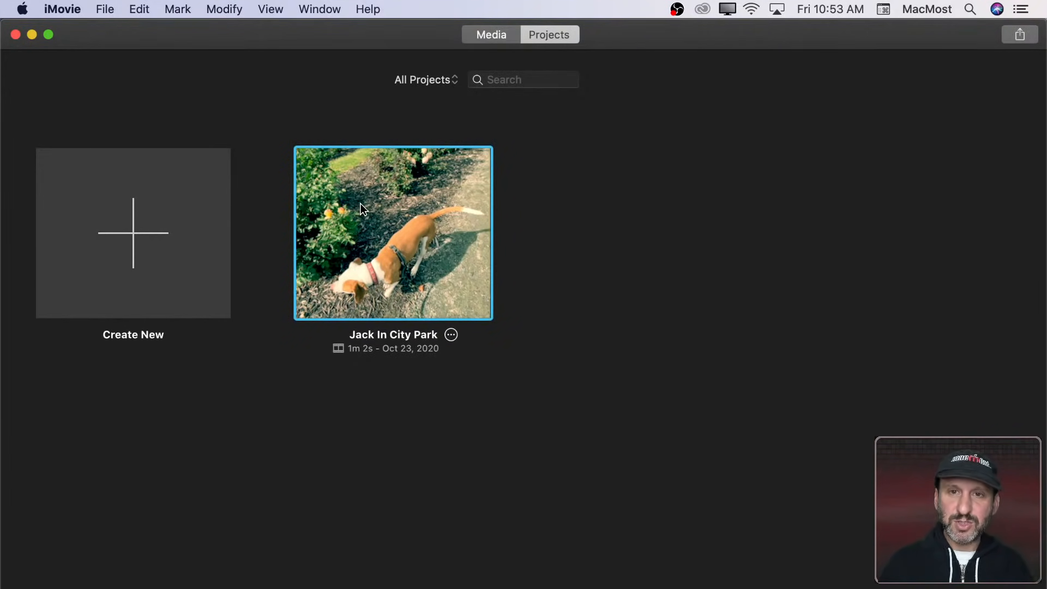
double_click(361, 204)
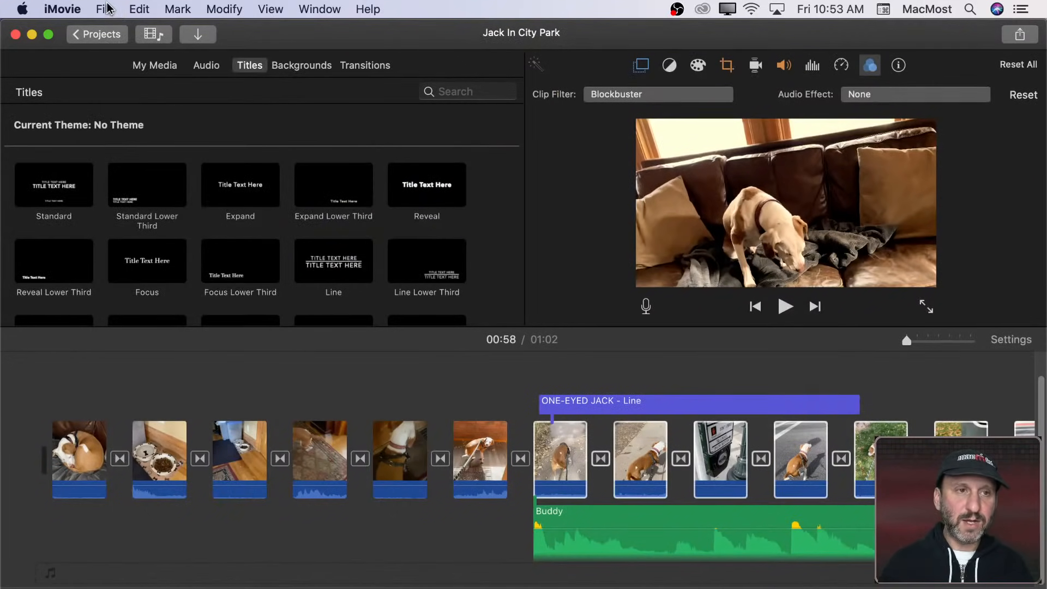
click(104, 8)
mouse_move(211, 245)
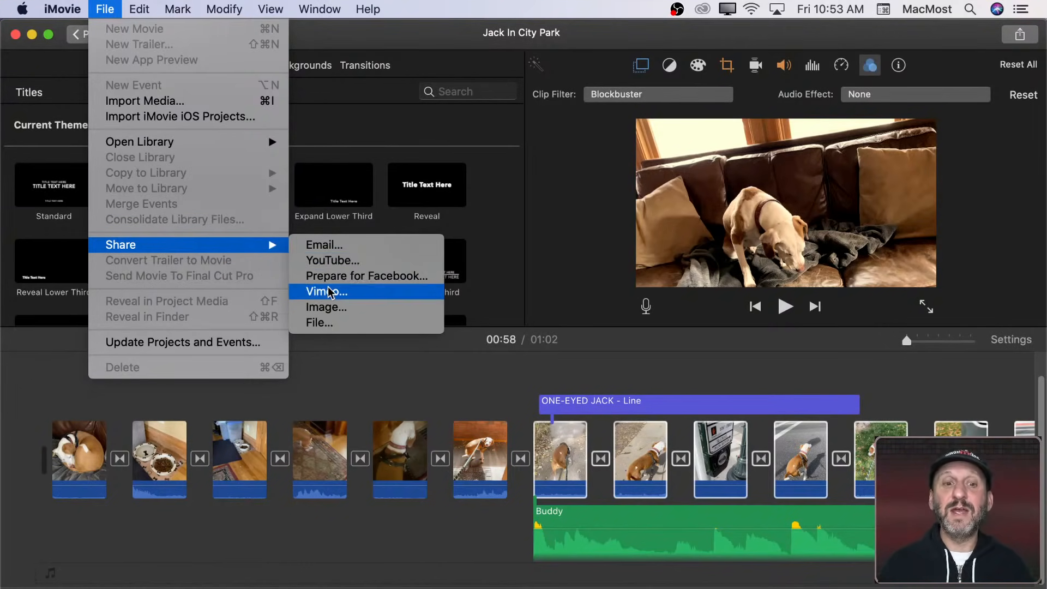
click(327, 323)
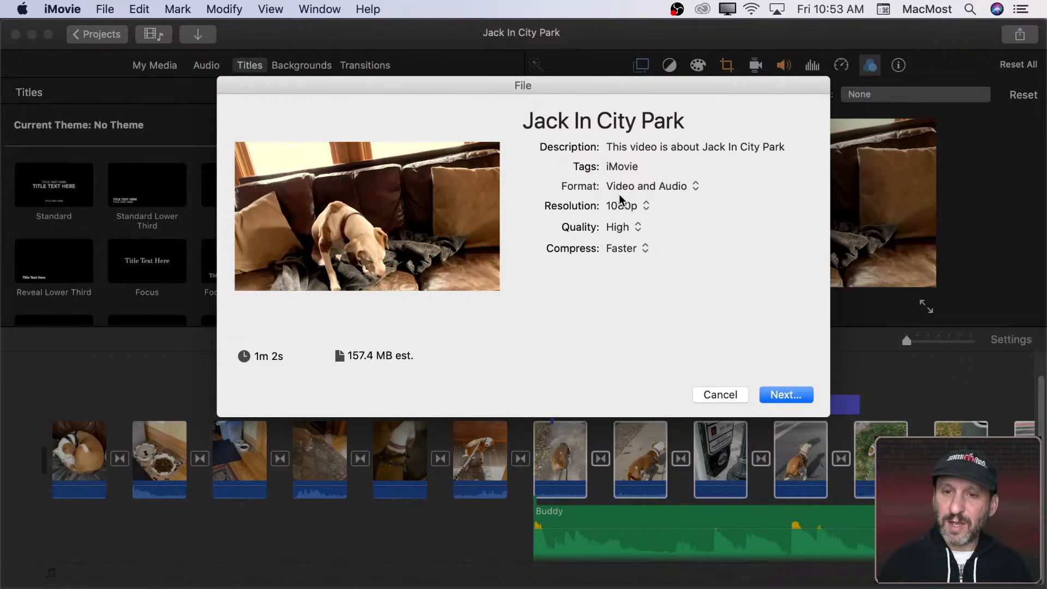
Step: Review the quality and resolution choices for the exported file, keeping High and 1080p
click(619, 227)
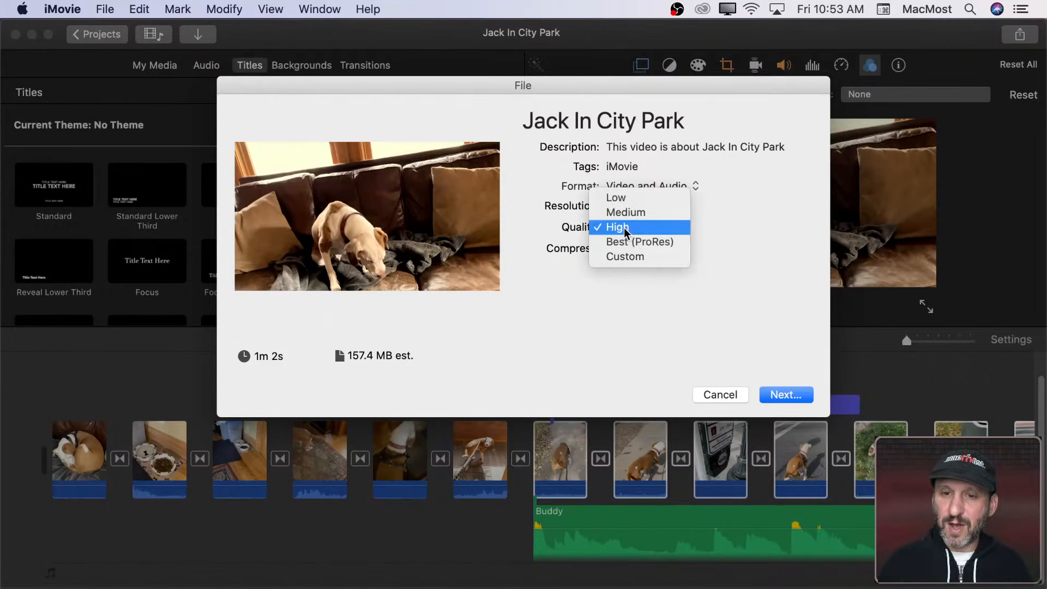
click(574, 233)
click(620, 208)
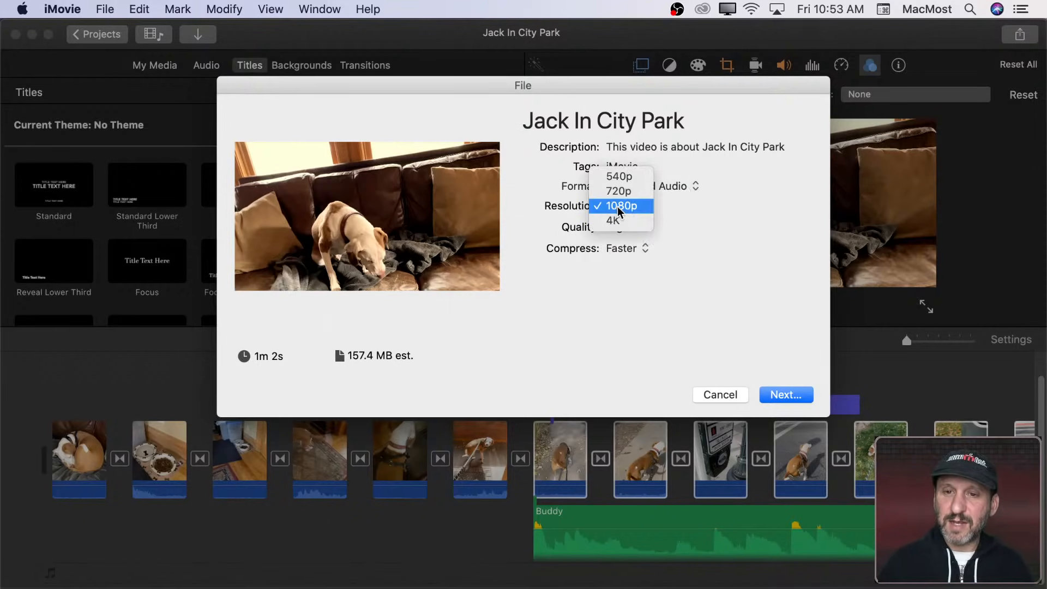
click(685, 215)
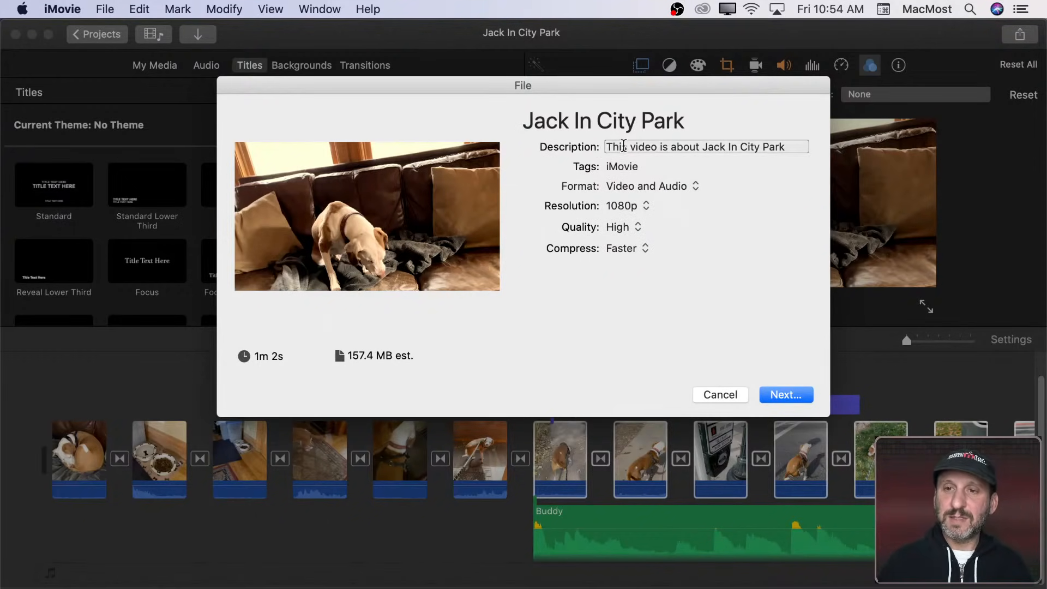
Step: Shorten the export description to "Jack In City Park" and set the title to "KingOfCityPark", keeping the Faster compression
click(622, 147)
drag(702, 147, 529, 144)
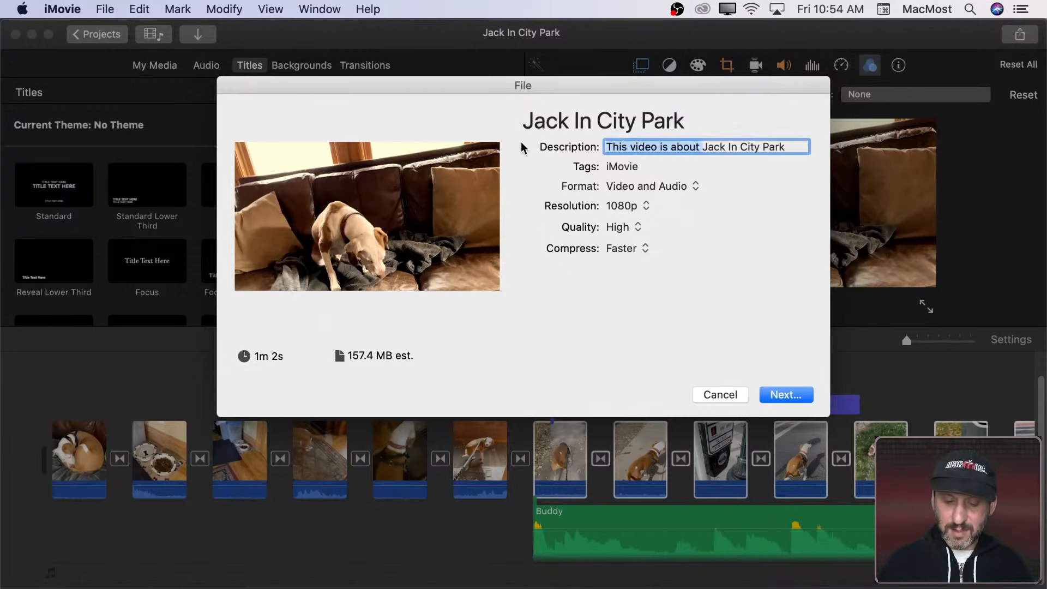
key(BackSpace)
click(547, 124)
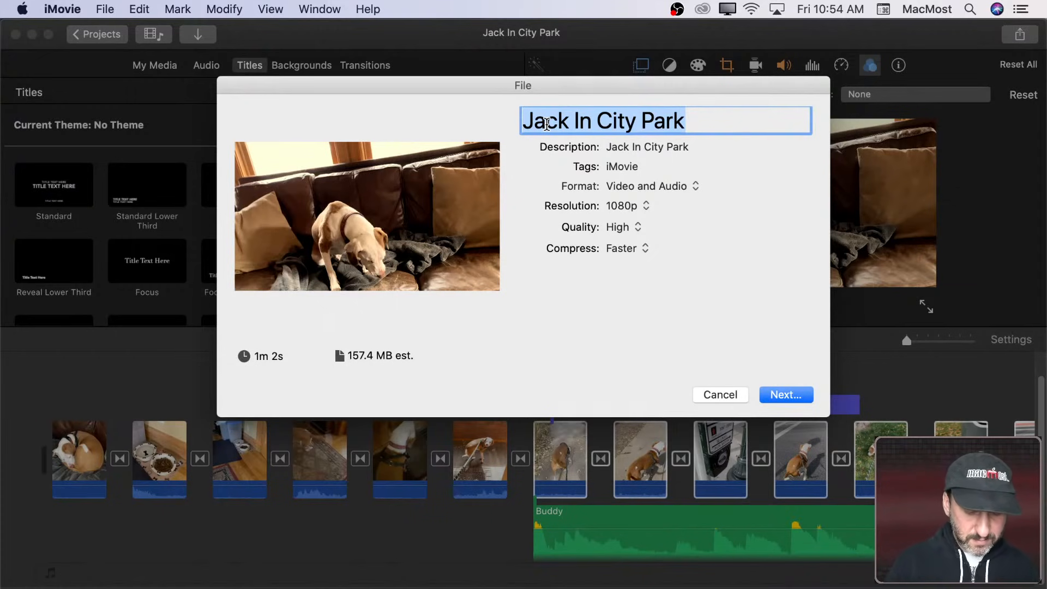
text(KingOf)
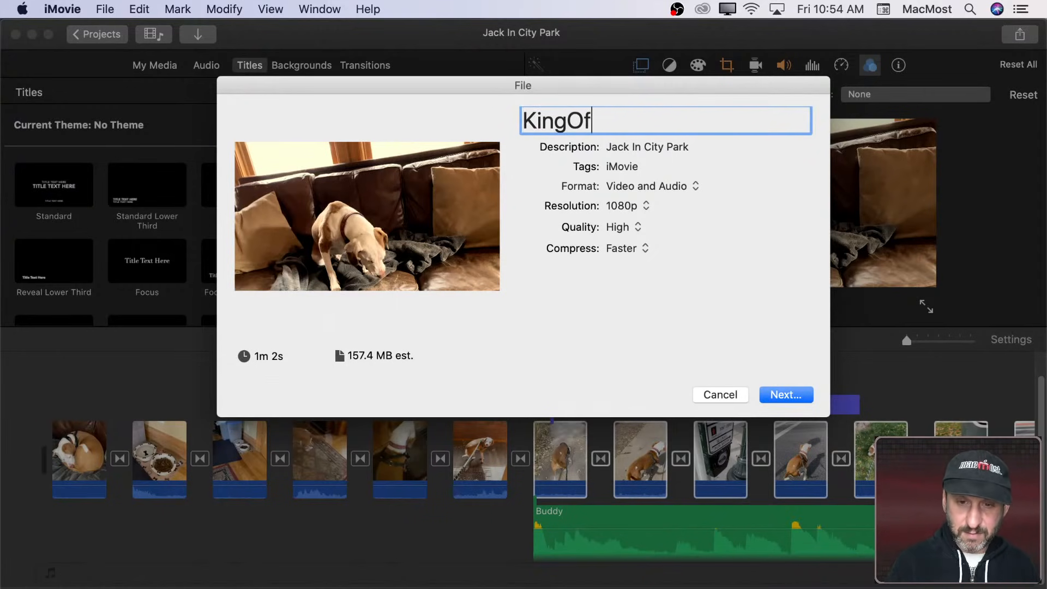
text(CityPark)
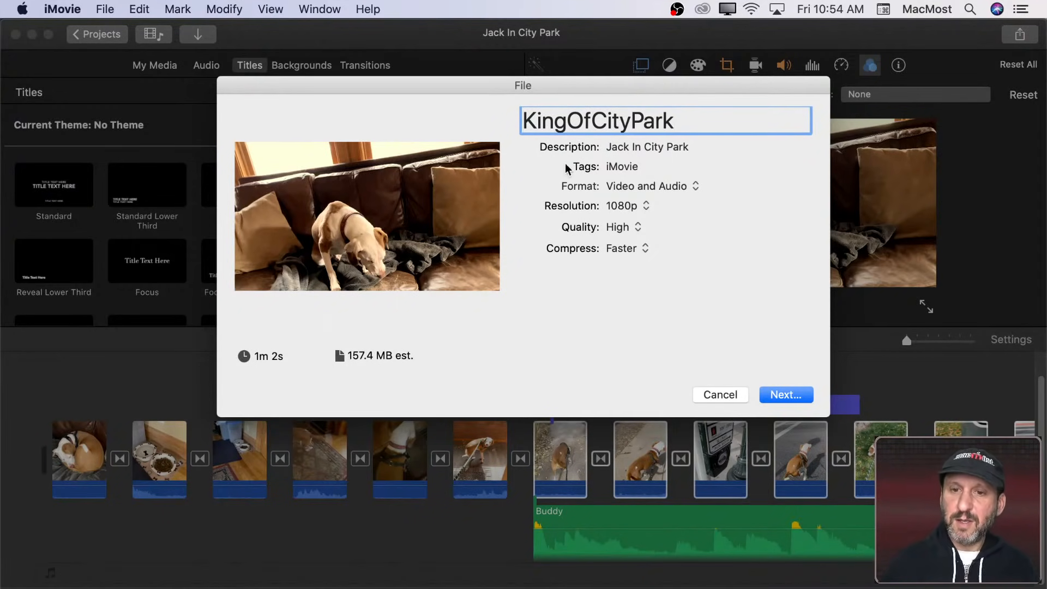
click(615, 260)
click(554, 275)
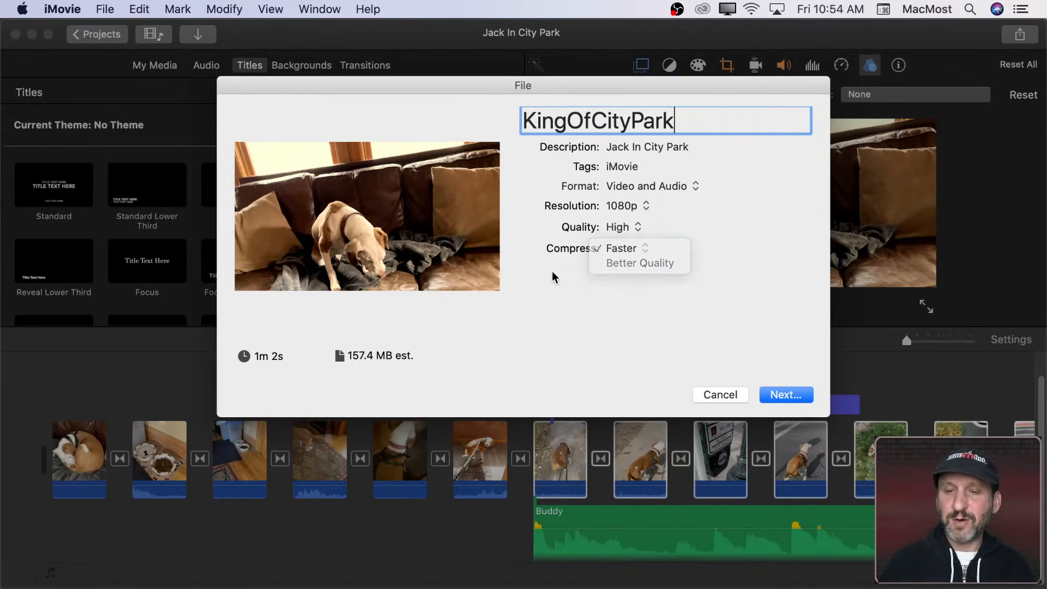
Step: Export the movie to the Desktop as KingOfCityPark.mp4 and check the progress of the export
click(797, 398)
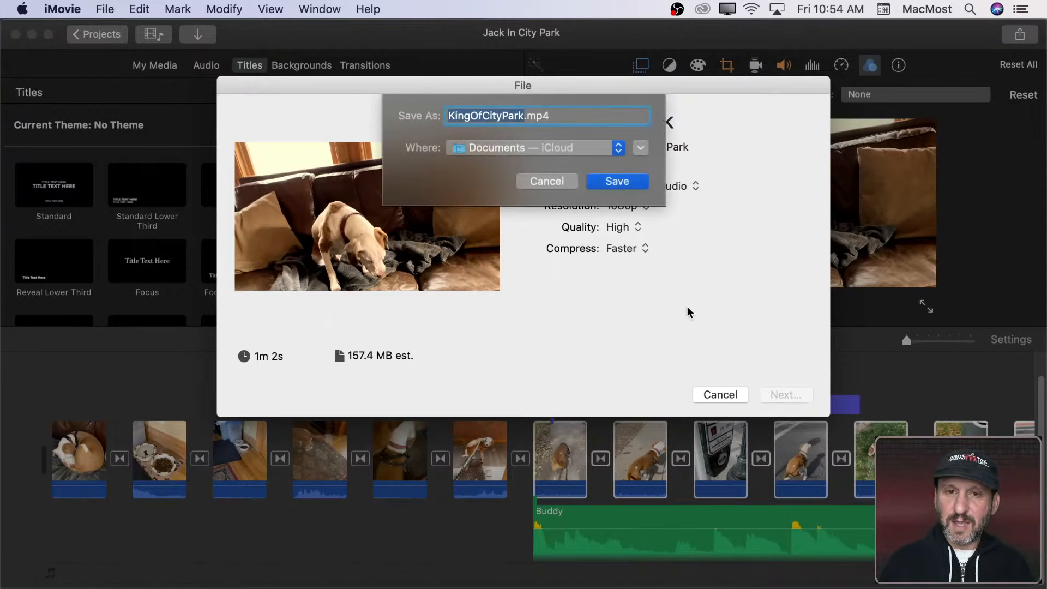
key(super+d)
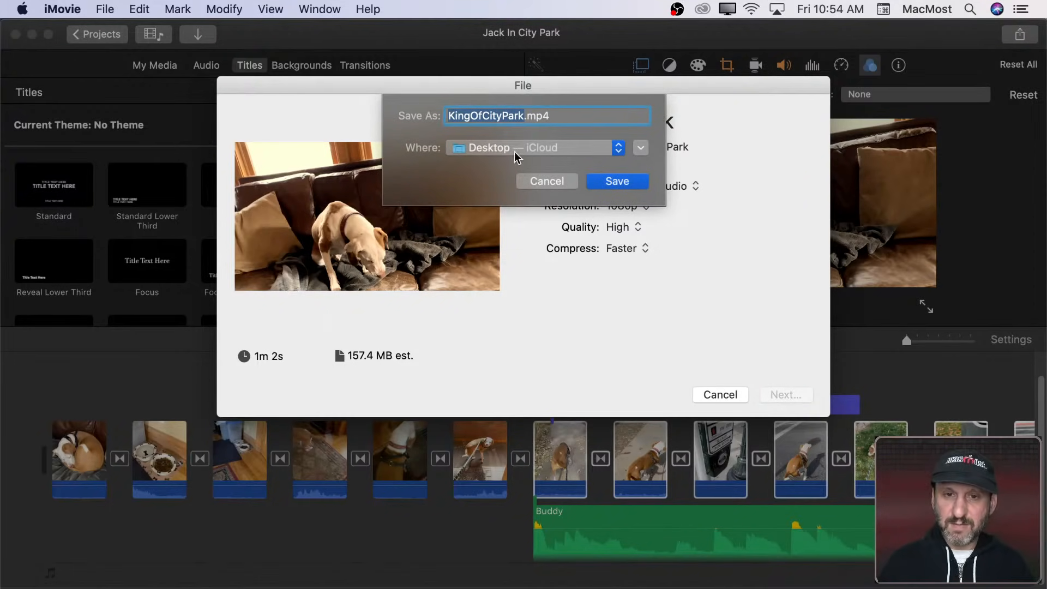
click(627, 181)
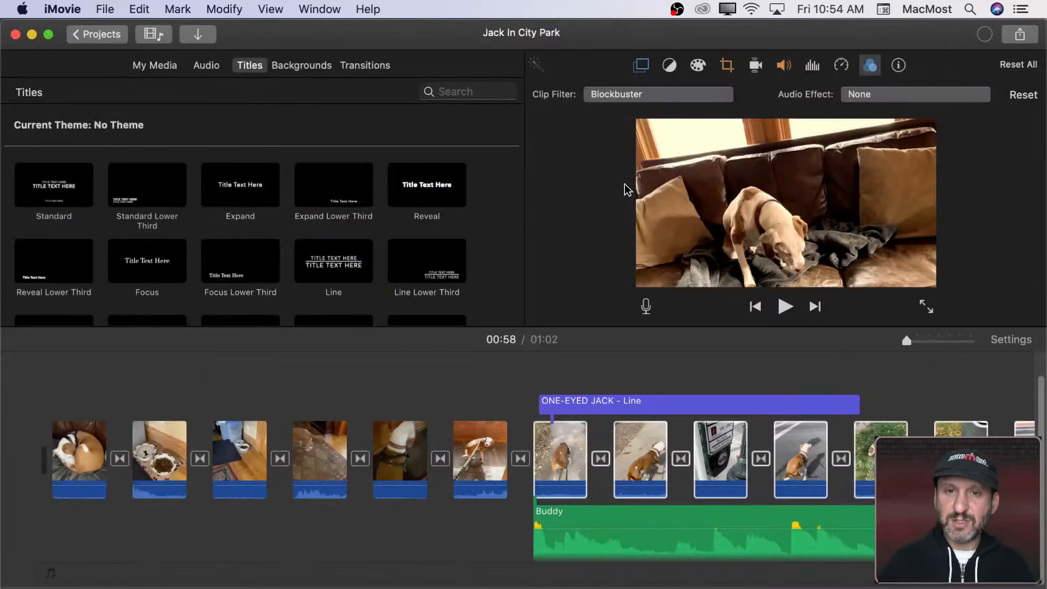
click(986, 36)
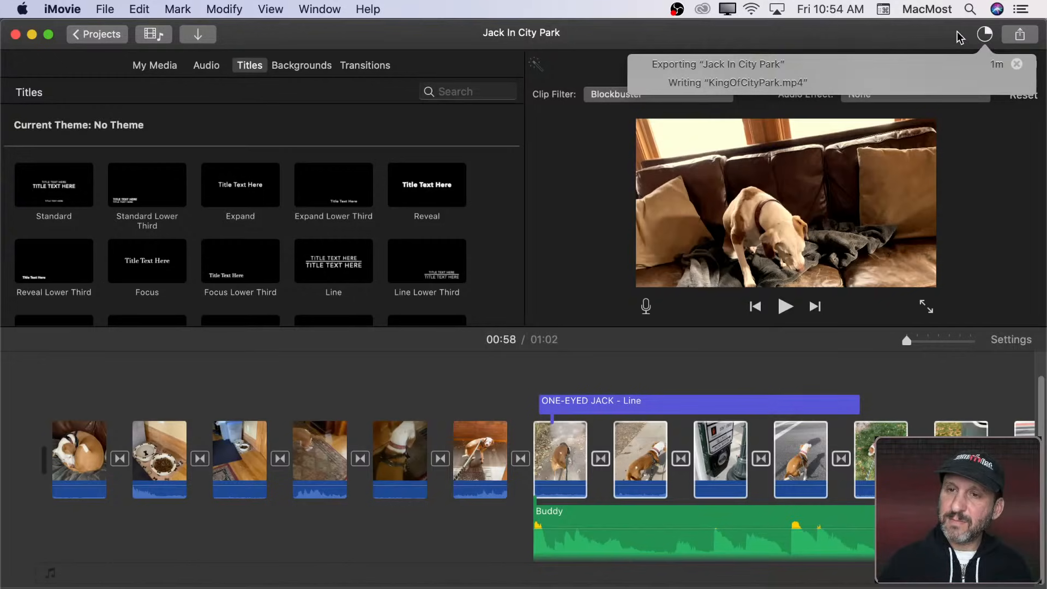
click(960, 37)
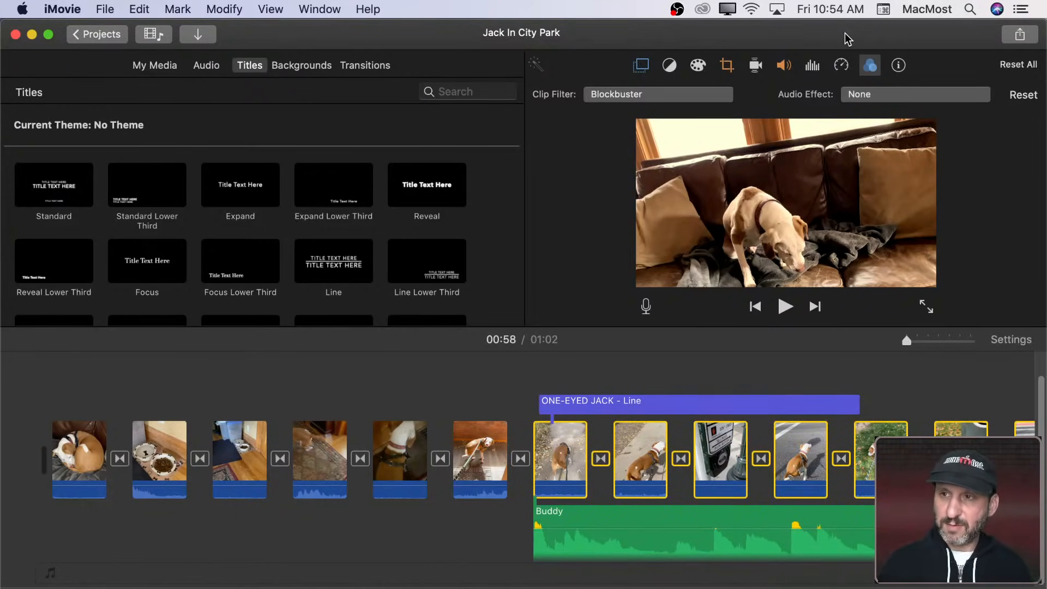
Step: Hide iMovie to show the desktop and move the exported KingOfCityPark.mp4 slightly away from the screen edge
key(super+h)
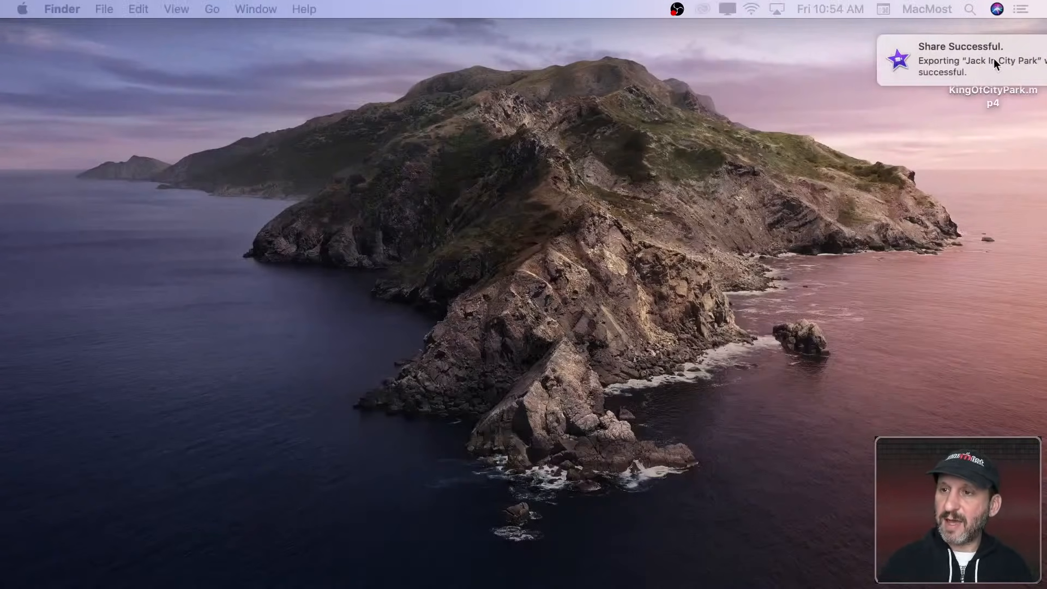
click(1001, 48)
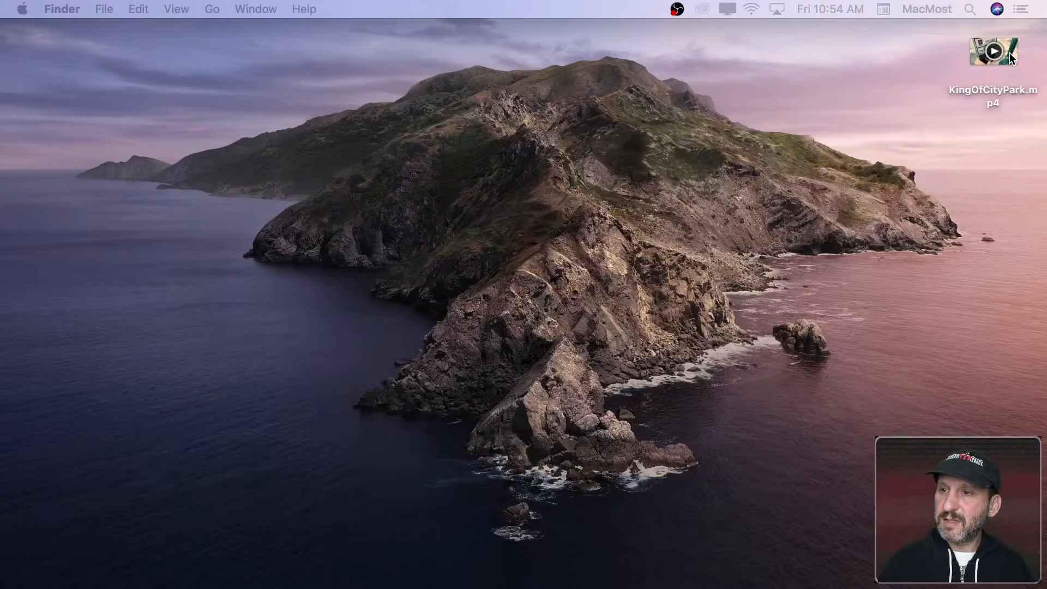
drag(995, 57, 947, 58)
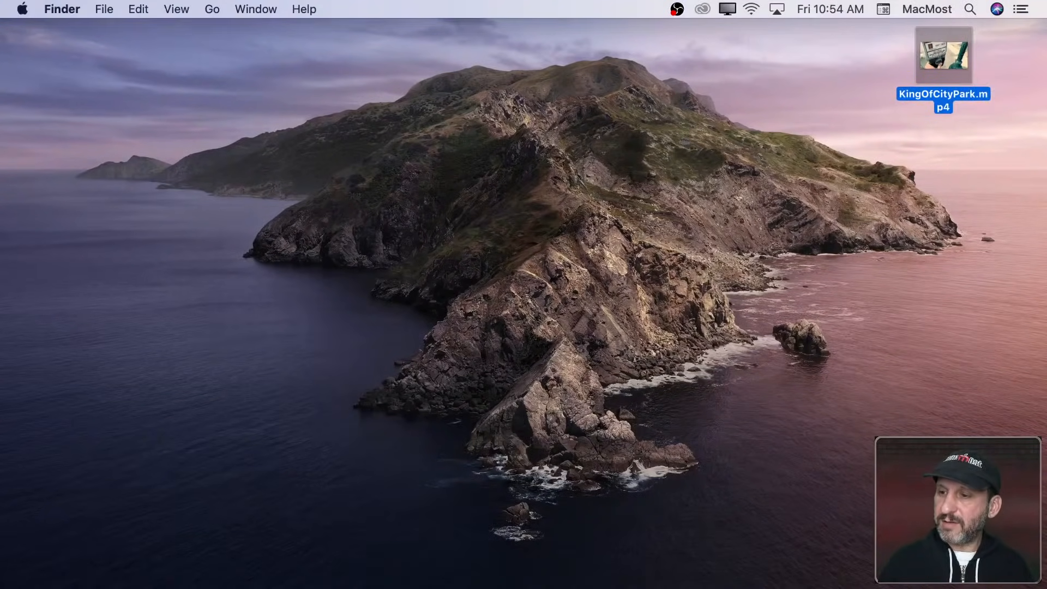